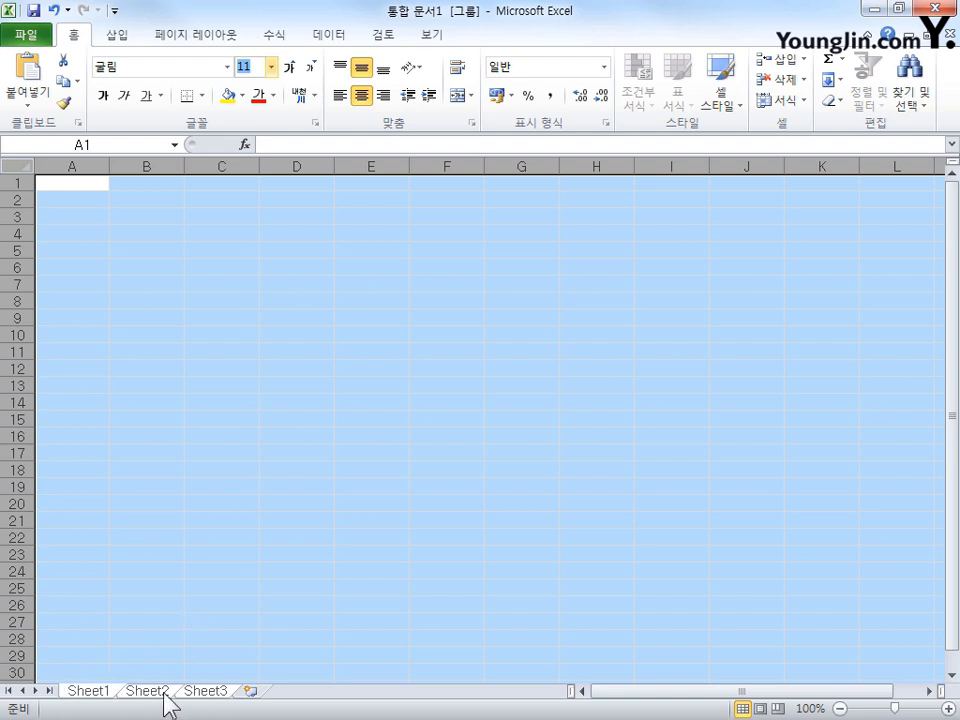
Set the width of column A to 1 on all three grouped sheets
{"action": "left_click", "coordinate": [82, 160]}
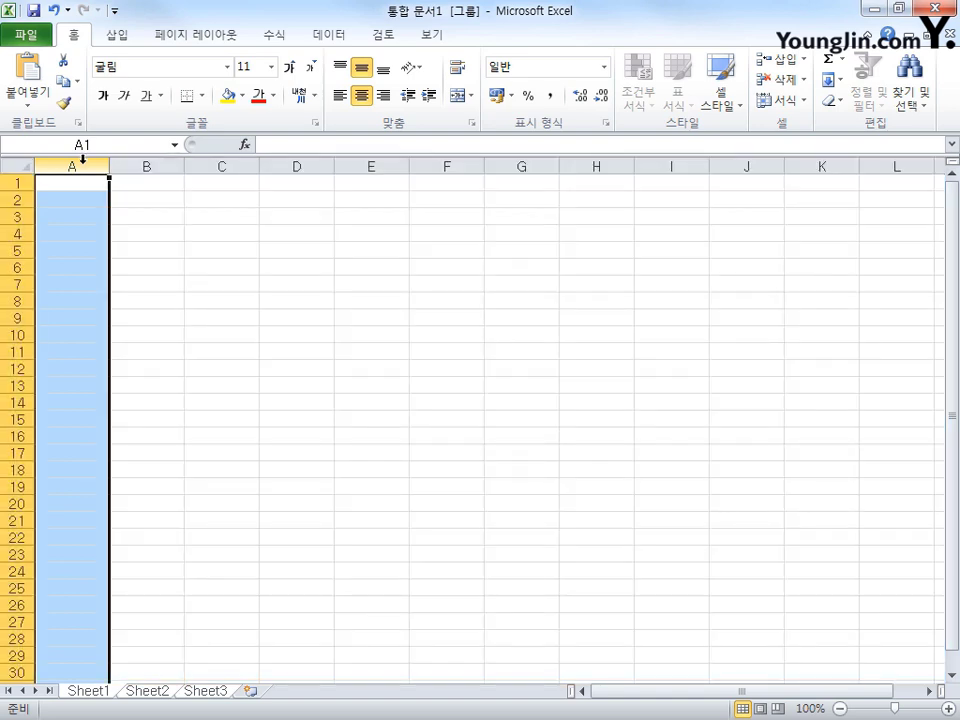
{"action": "right_click", "coordinate": [83, 164]}
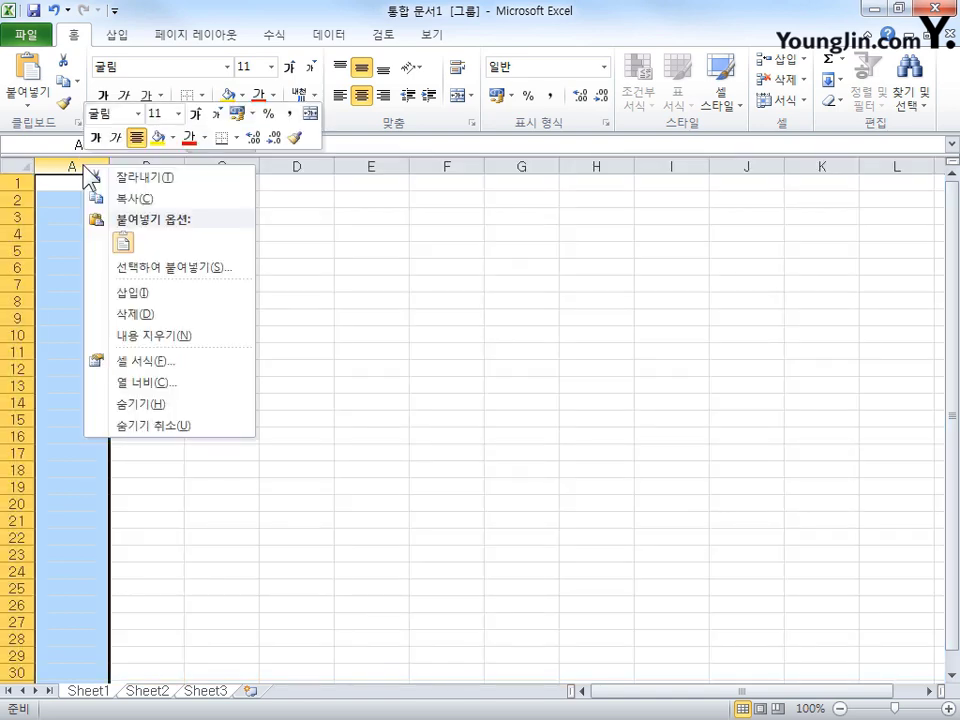
{"action": "left_click", "coordinate": [184, 382]}
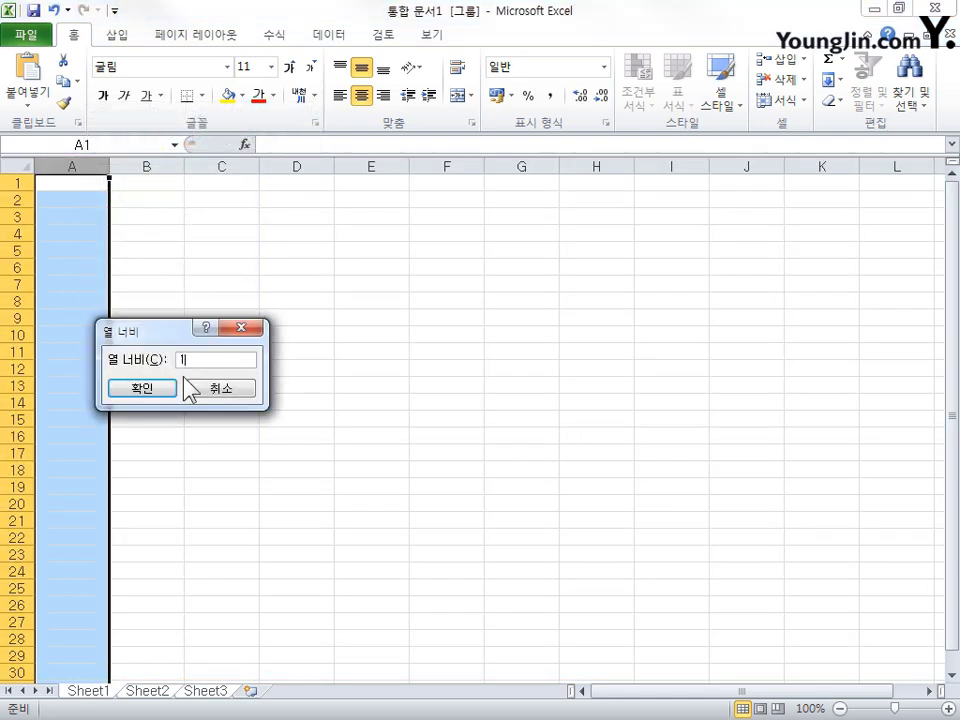
{"action": "left_click", "coordinate": [170, 389]}
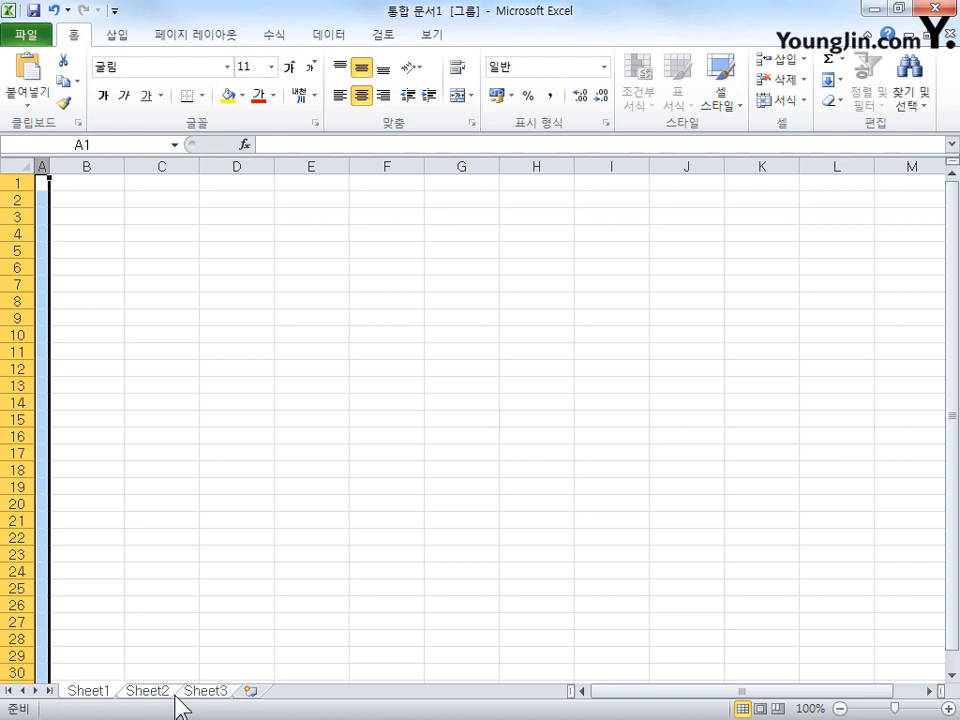
Rename Sheet1, Sheet2 and Sheet3 as 제1작업, 제2작업 and 제3작업
{"action": "double_click", "coordinate": [90, 690]}
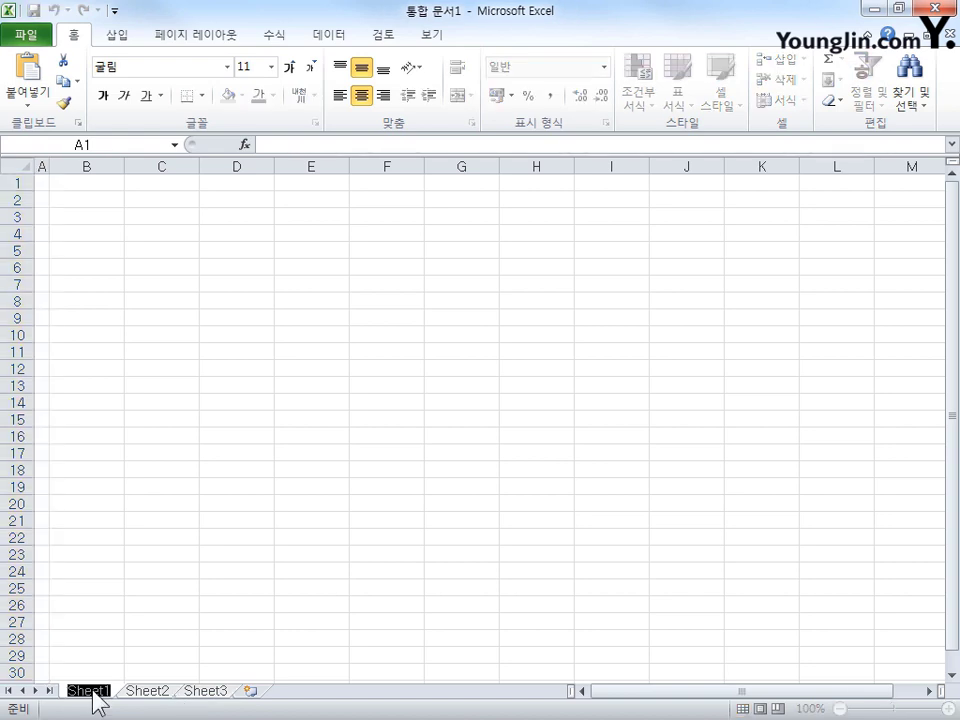
{"action": "type", "text": "제1작업"}
{"action": "key", "text": "Return"}
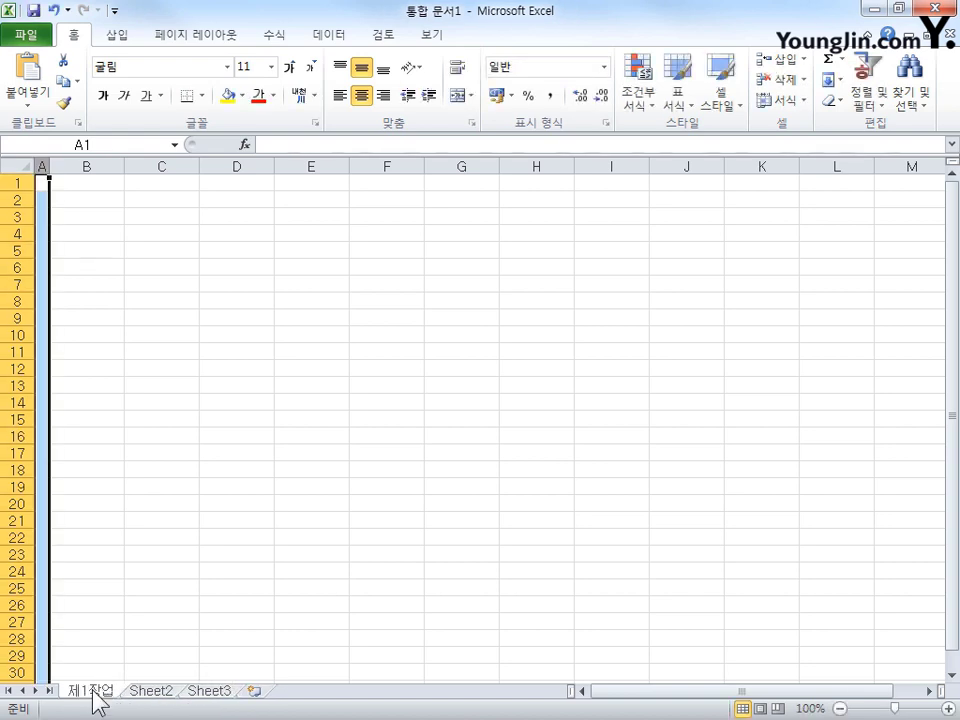
{"action": "double_click", "coordinate": [156, 692]}
{"action": "type", "text": "제2작업"}
{"action": "key", "text": "Return"}
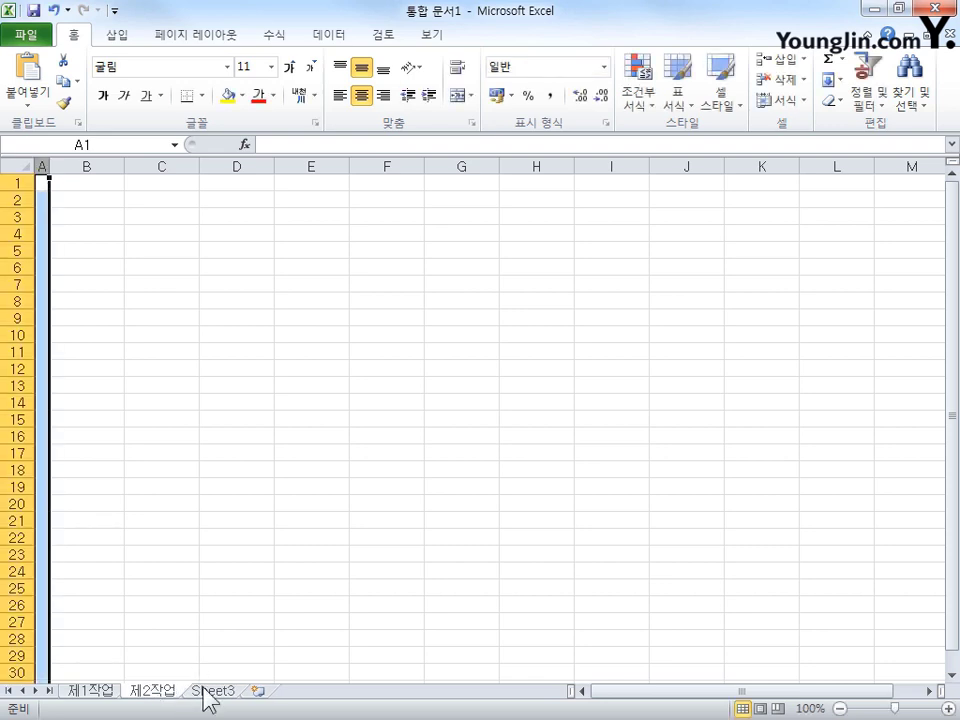
{"action": "double_click", "coordinate": [204, 690]}
{"action": "type", "text": "제3작업"}
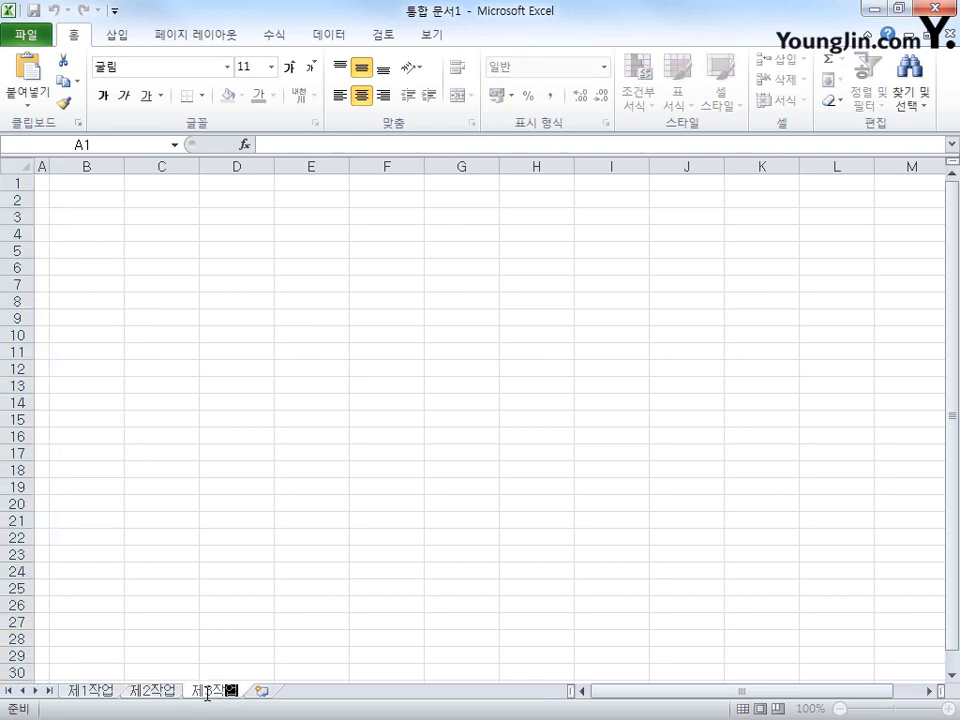
{"action": "key", "text": "Return"}
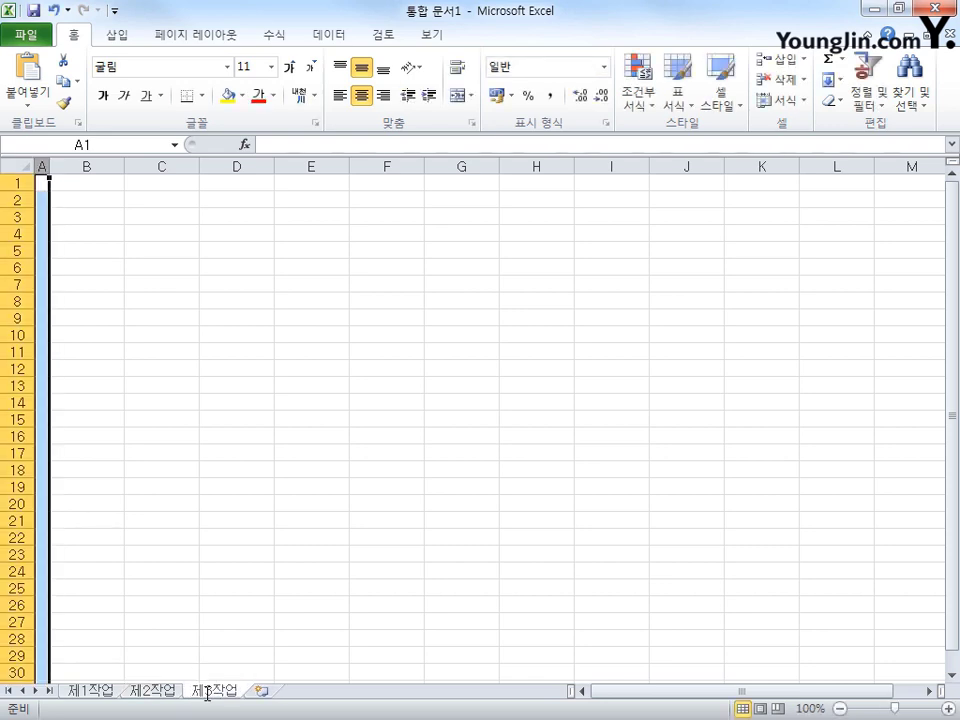
Insert a new worksheet after 제3작업 and delete it again
{"action": "left_click", "coordinate": [257, 691]}
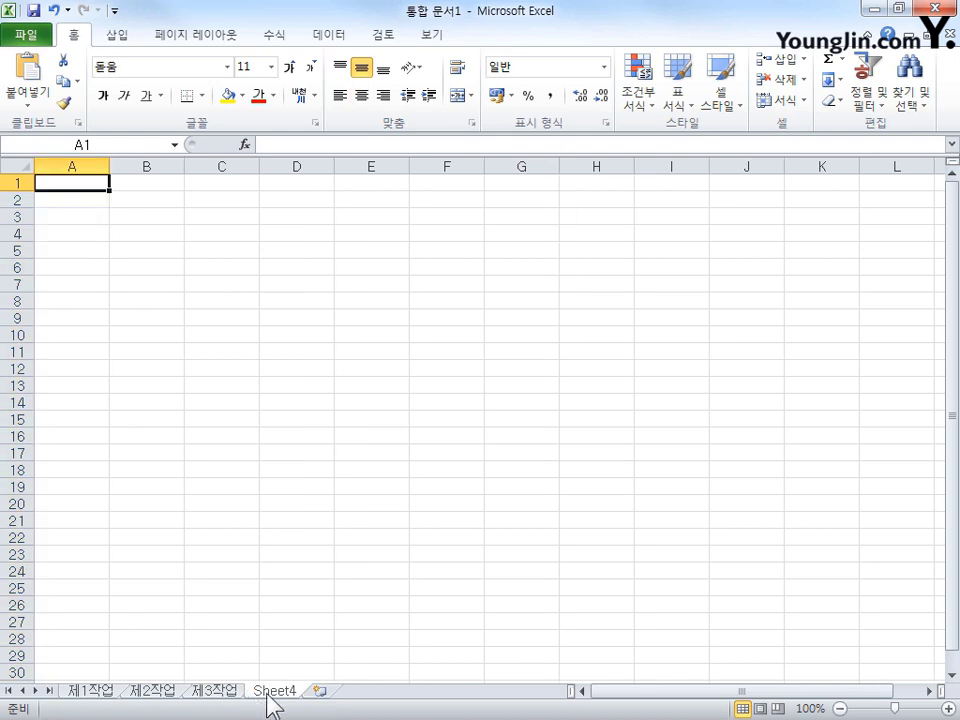
{"action": "right_click", "coordinate": [285, 694]}
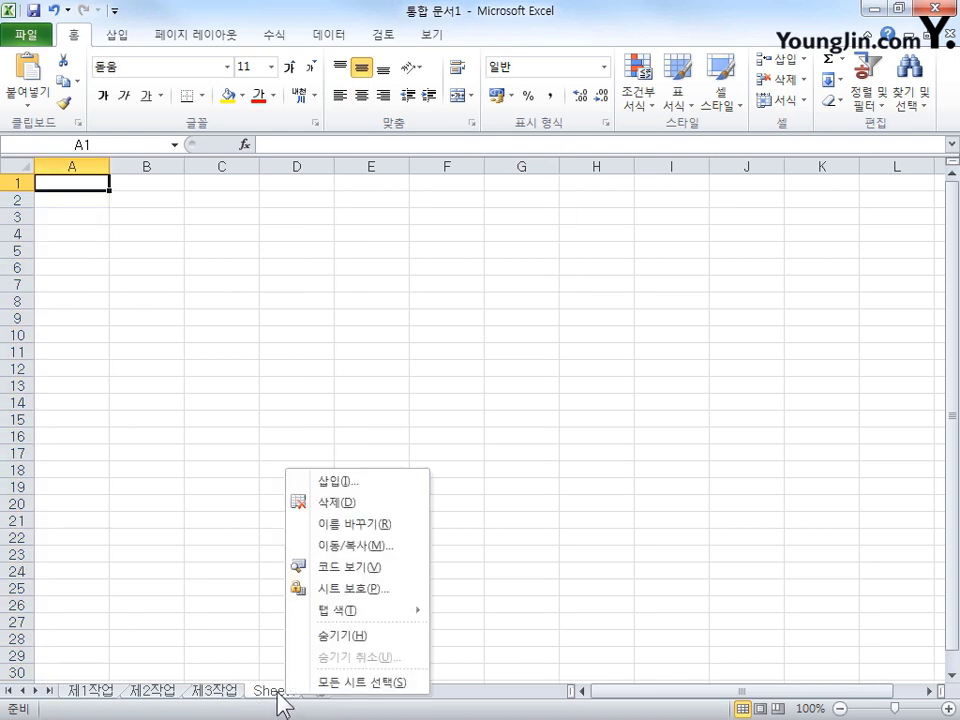
{"action": "key", "text": "Escape"}
{"action": "right_click", "coordinate": [288, 692]}
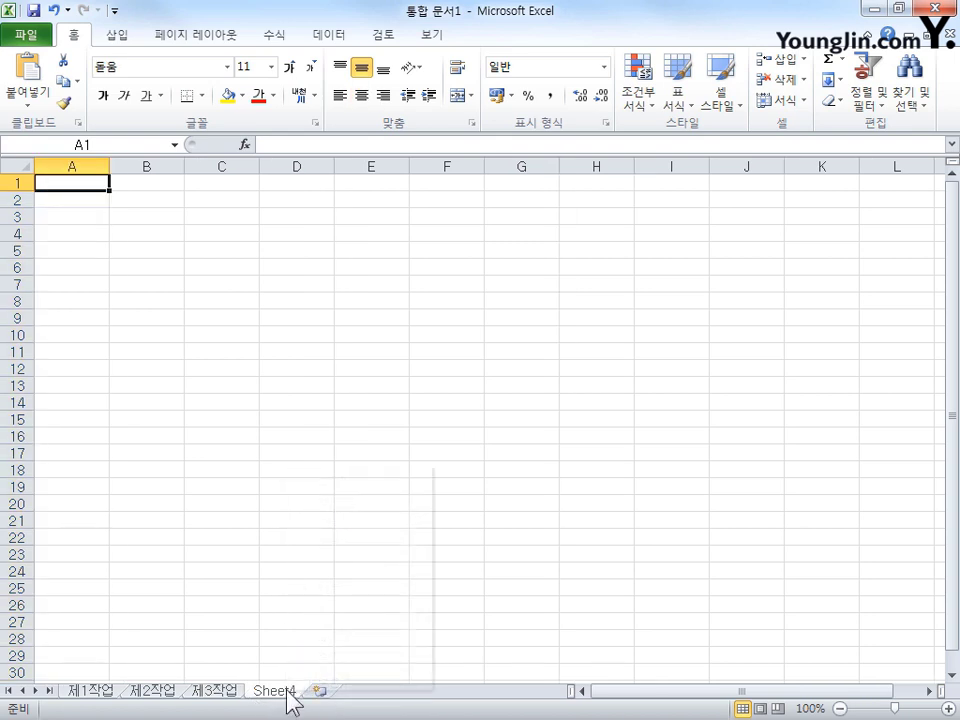
{"action": "left_click", "coordinate": [338, 498]}
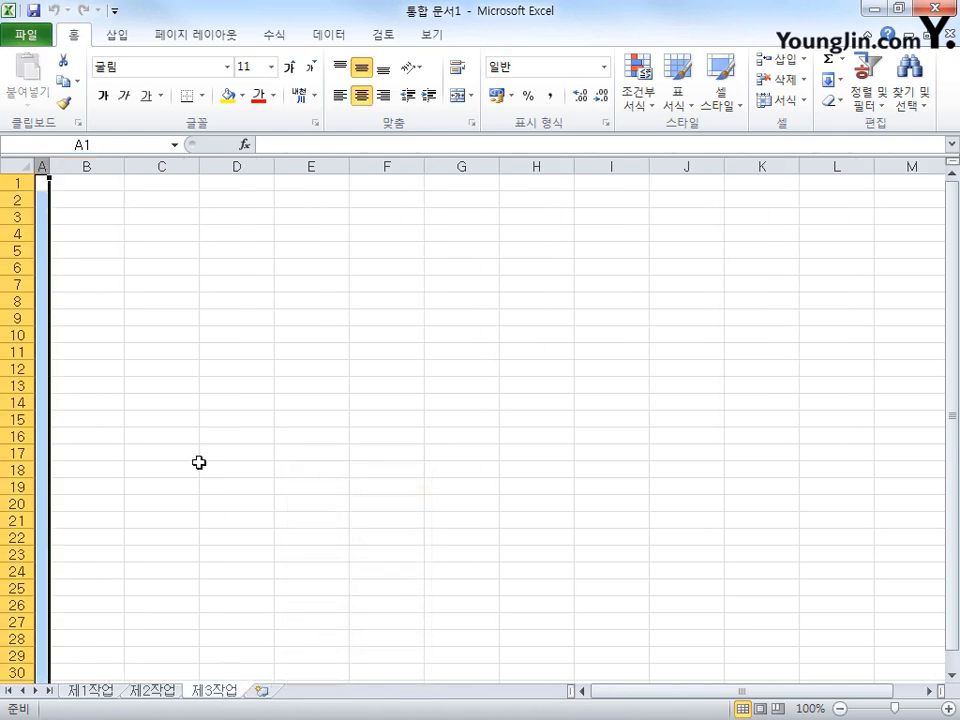
Save the workbook as an .xlsx file in the ITQ documents folder, named with the examinee number, a hyphen and the examinee's name
{"action": "left_click", "coordinate": [34, 12]}
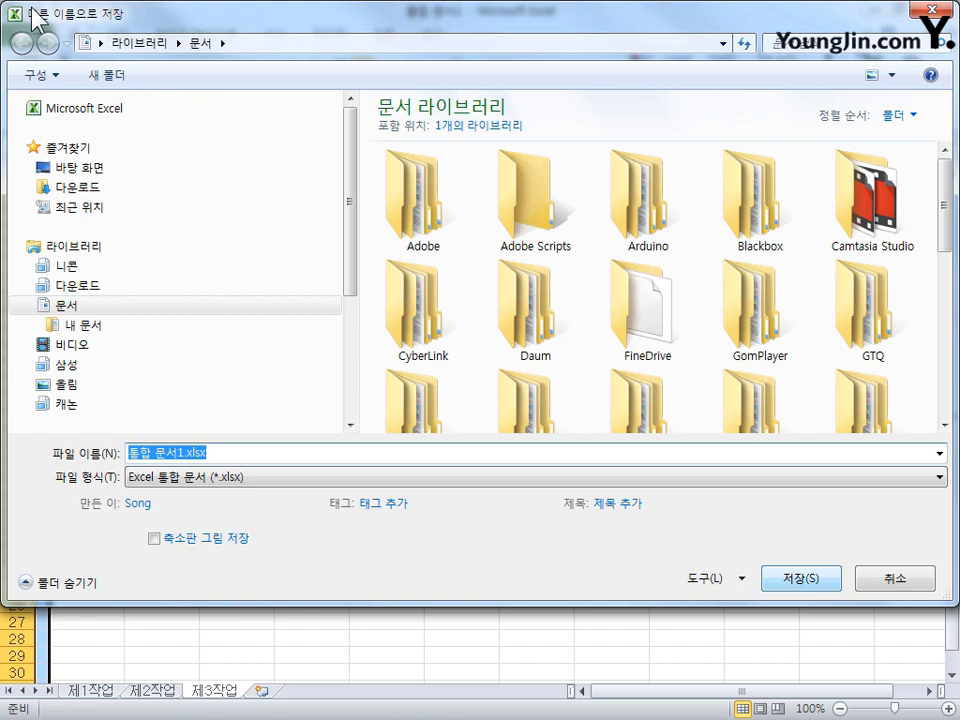
{"action": "scroll", "coordinate": [858, 298], "scroll_direction": "down", "scroll_amount": 3}
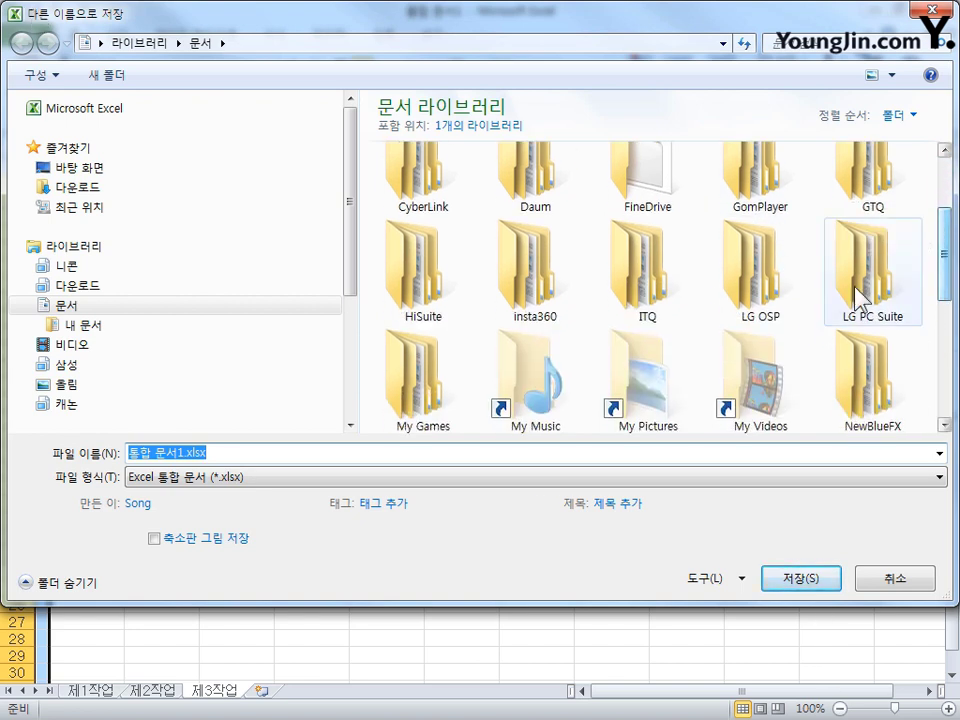
{"action": "double_click", "coordinate": [678, 291]}
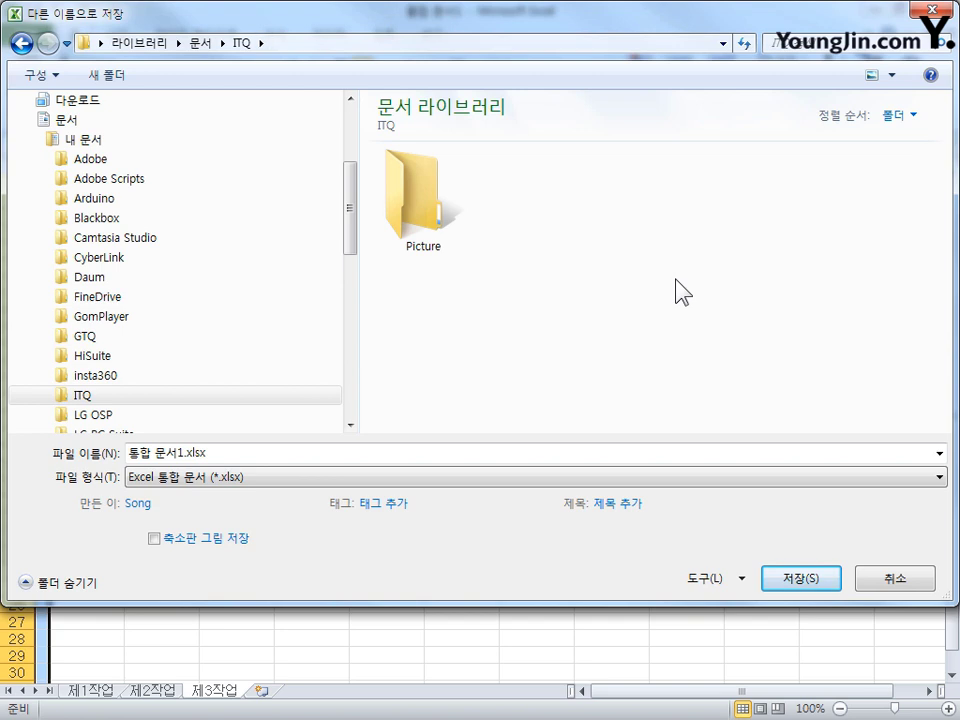
{"action": "left_click", "coordinate": [314, 451]}
{"action": "type", "text": "12345678-홍길동"}
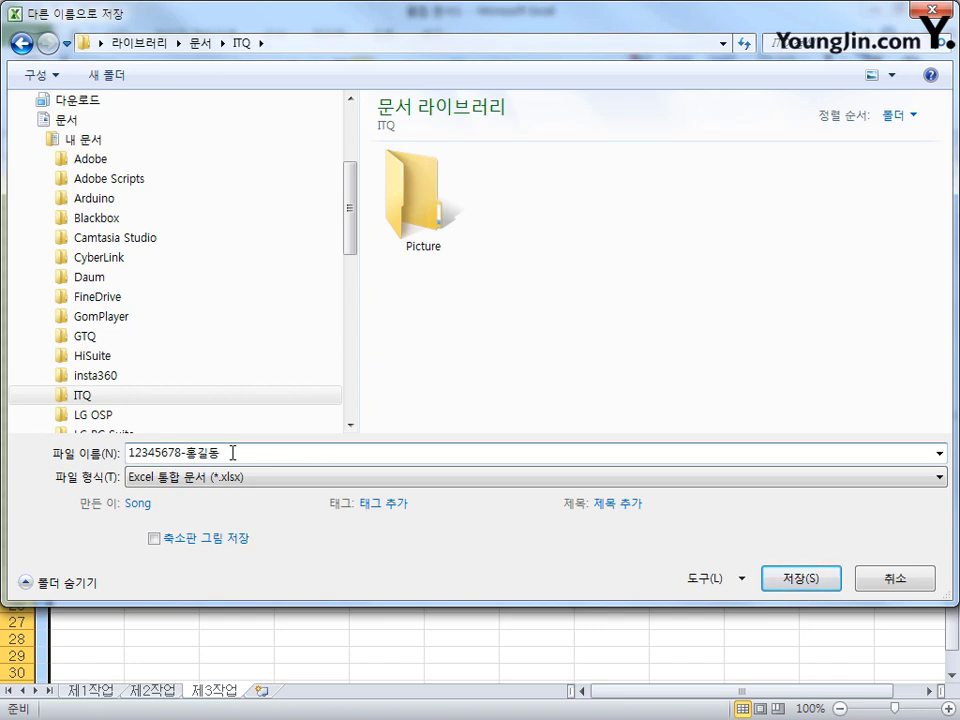
{"action": "double_click", "coordinate": [180, 452]}
{"action": "left_click", "coordinate": [182, 453]}
{"action": "double_click", "coordinate": [182, 453]}
{"action": "left_click", "coordinate": [230, 453]}
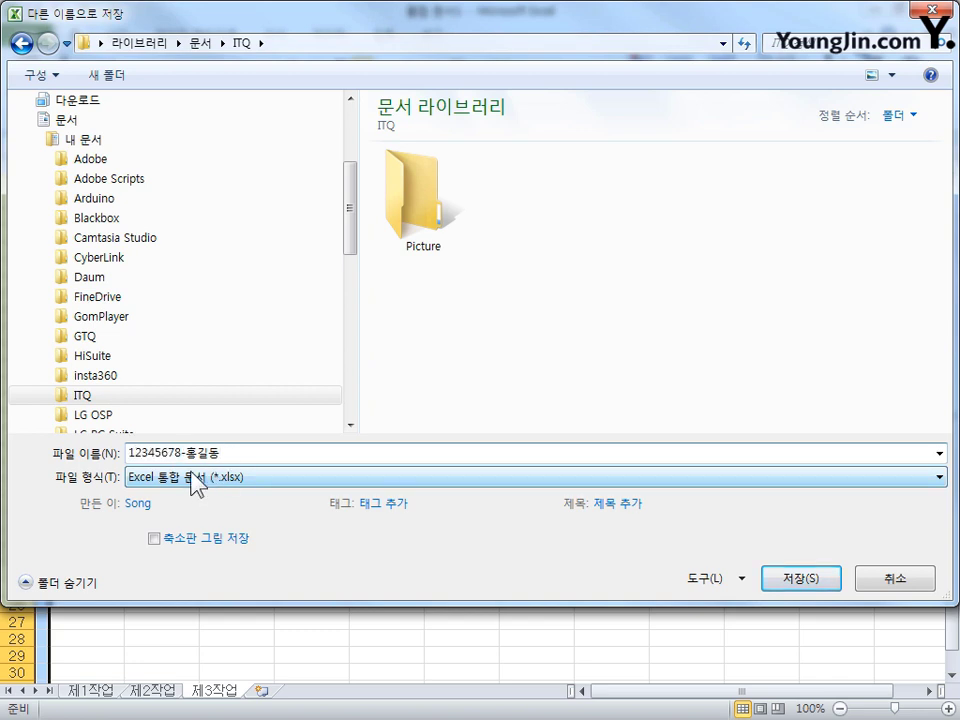
{"action": "double_click", "coordinate": [145, 453]}
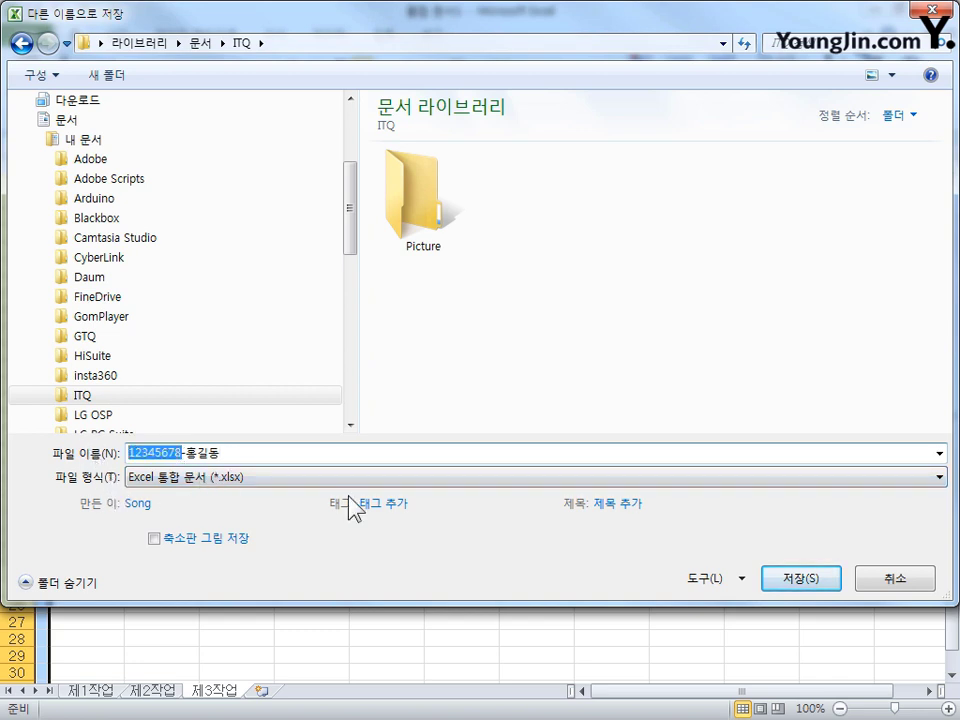
{"action": "left_click", "coordinate": [800, 580]}
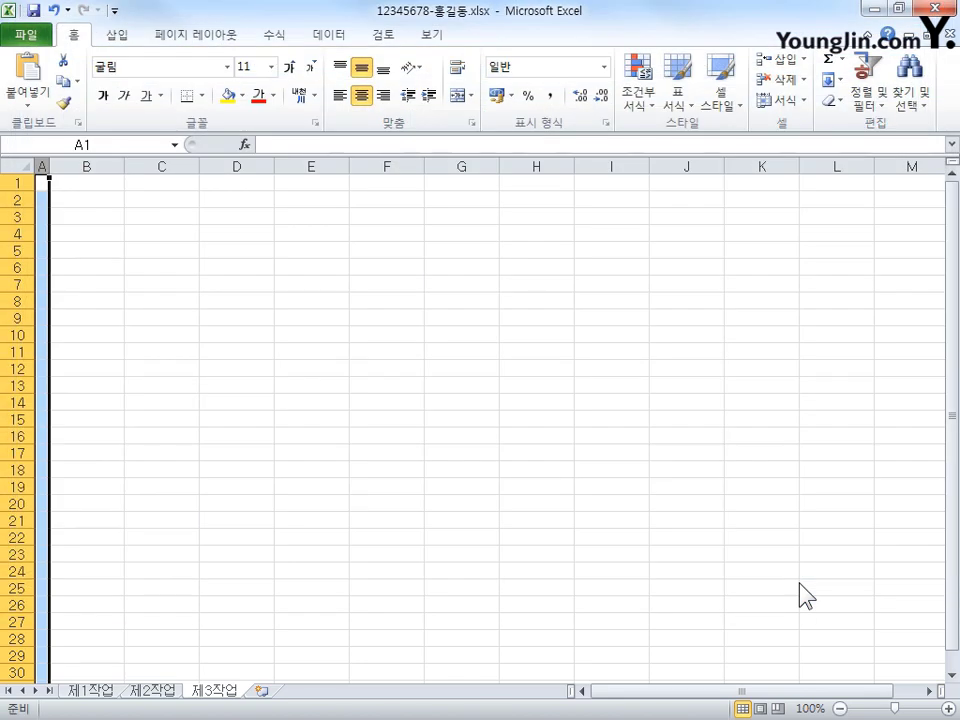
Open sheet 제1작업 and examine the line breaks in the column headings in F4, G4 and H4
{"action": "left_click", "coordinate": [96, 691]}
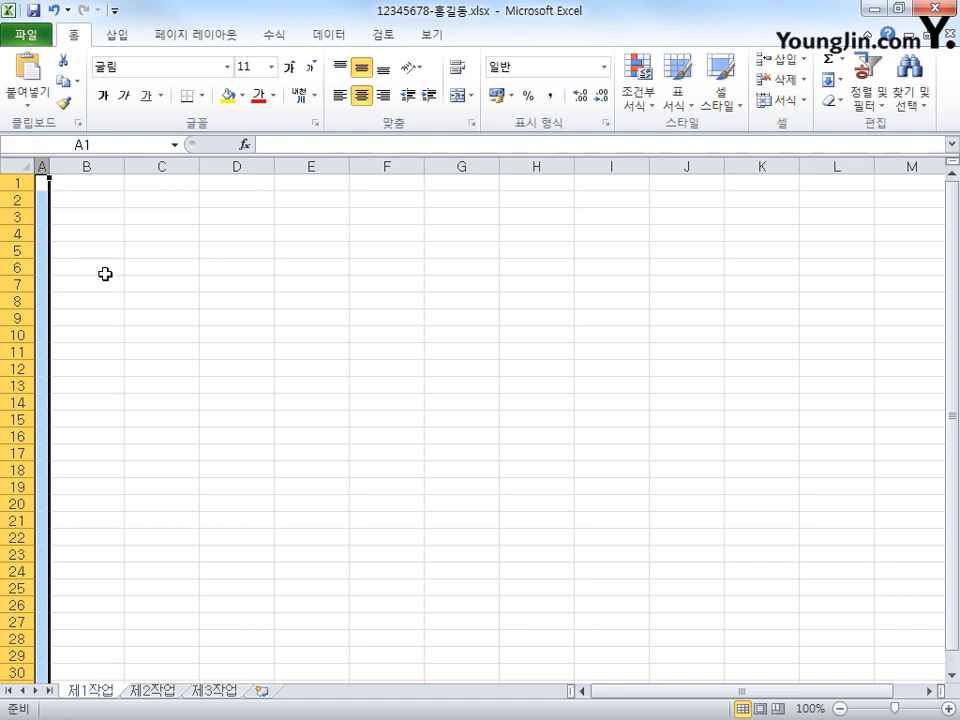
{"action": "left_click", "coordinate": [96, 232]}
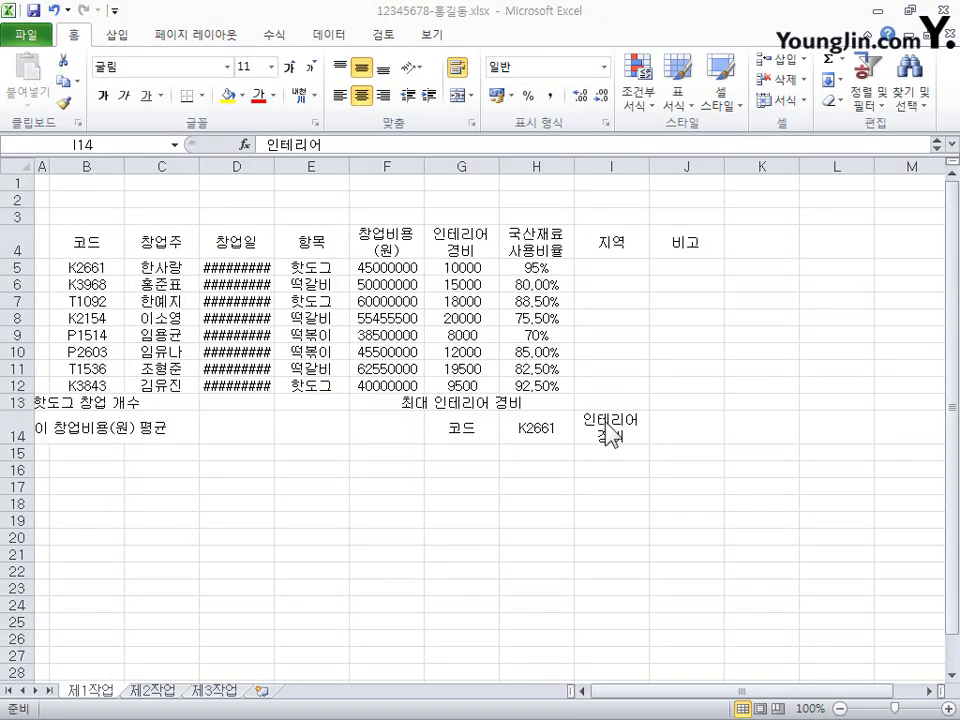
{"action": "left_click", "coordinate": [389, 244]}
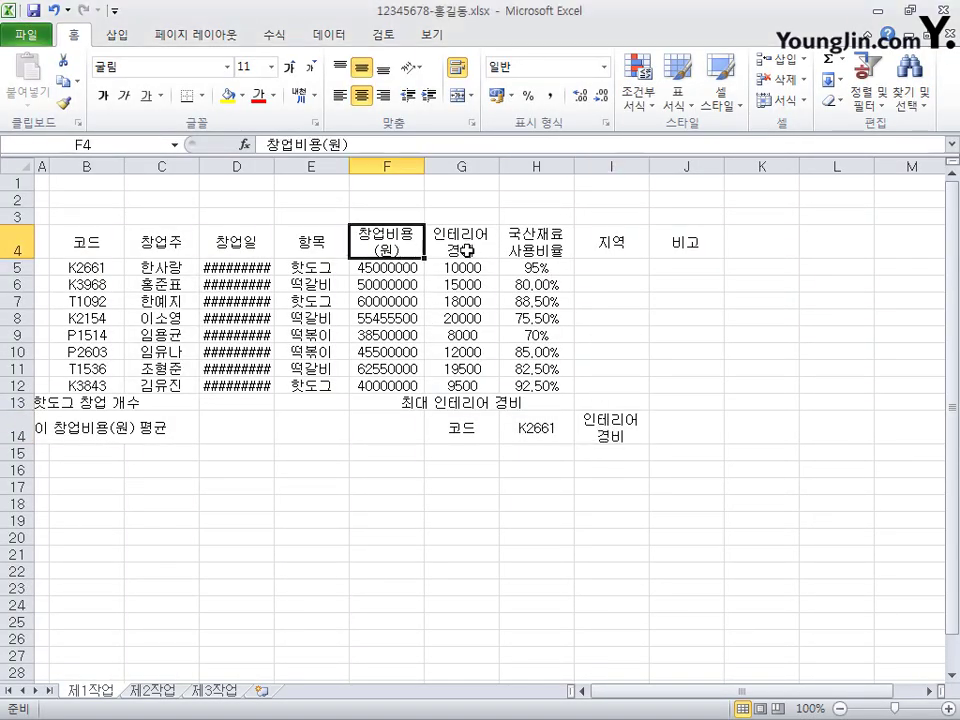
{"action": "left_click", "coordinate": [459, 244]}
{"action": "left_click", "coordinate": [537, 249]}
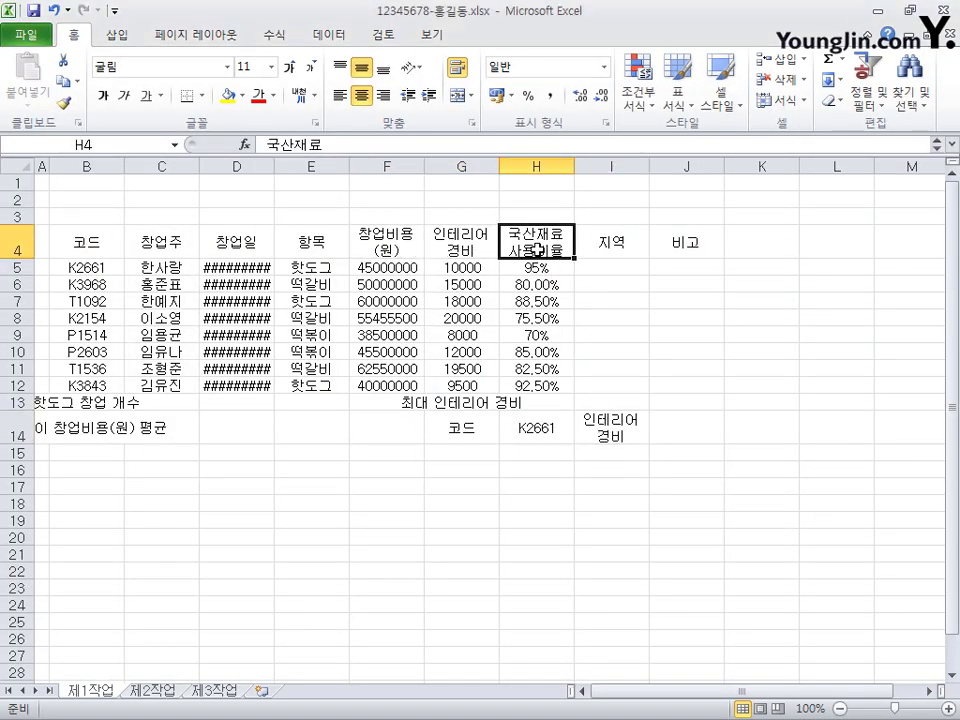
{"action": "left_click", "coordinate": [358, 256]}
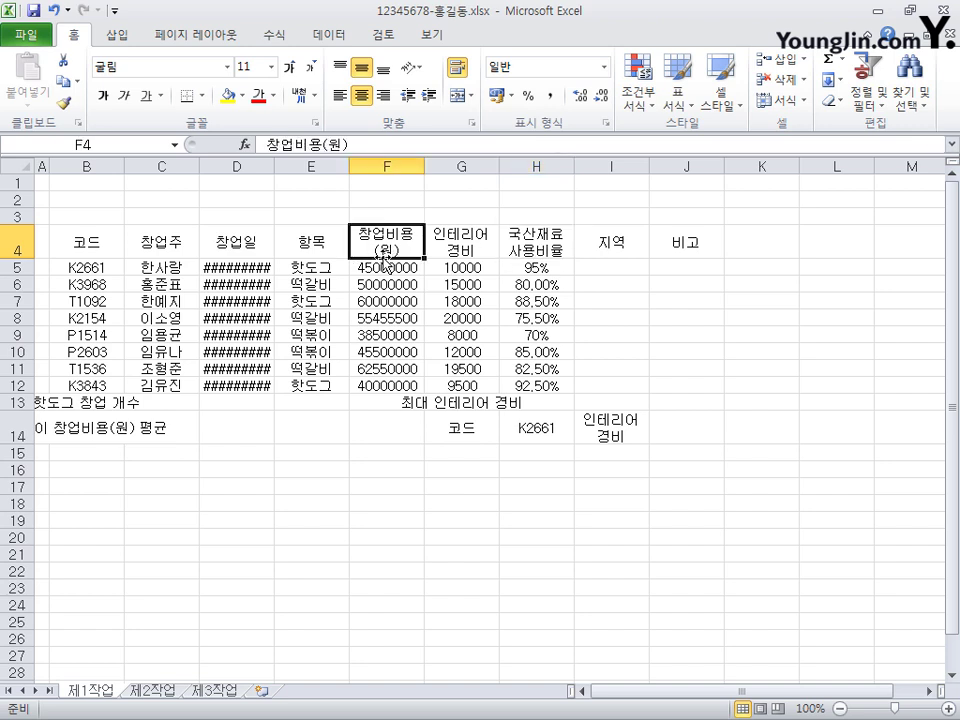
{"action": "left_click", "coordinate": [450, 252]}
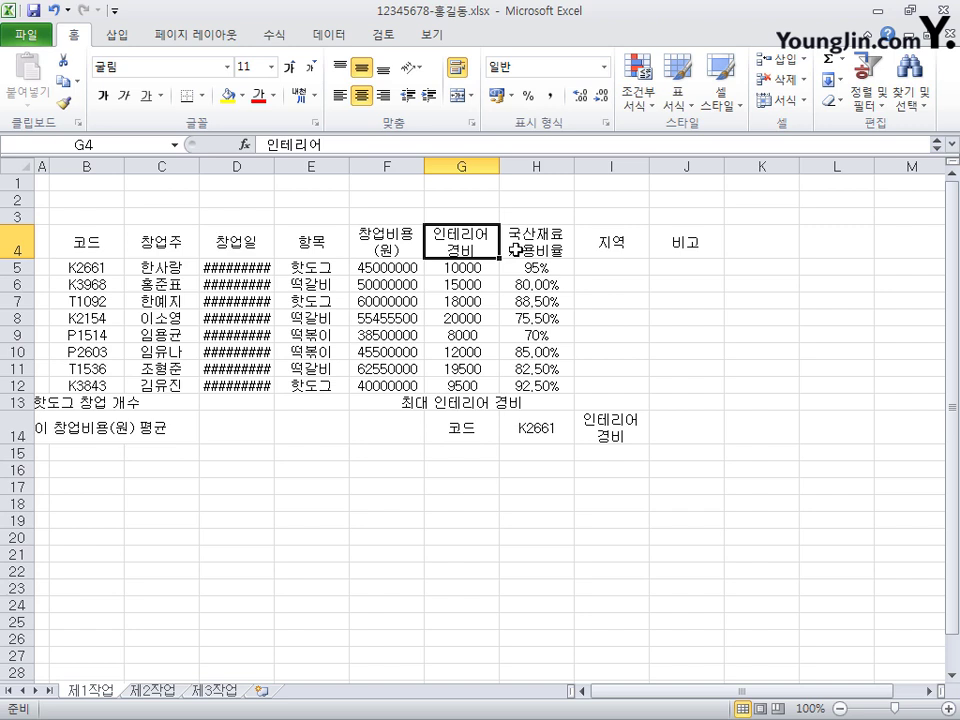
{"action": "left_click", "coordinate": [516, 249]}
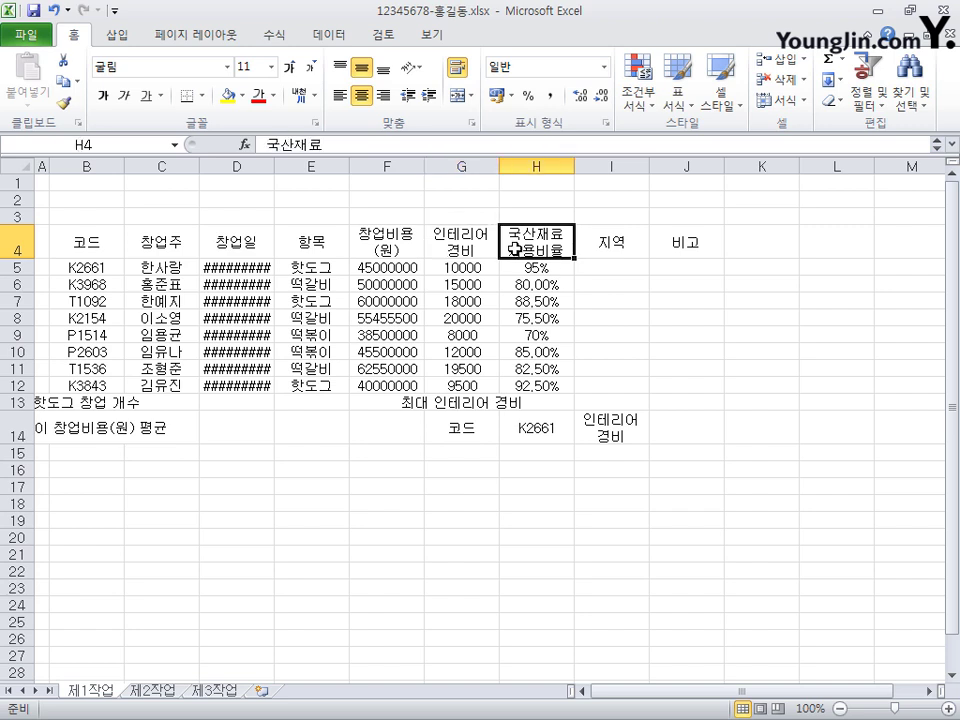
Examine how the first record's date, percentage, startup cost and interior expense are entered in D5, H5, F5 and G5
{"action": "left_click", "coordinate": [250, 267]}
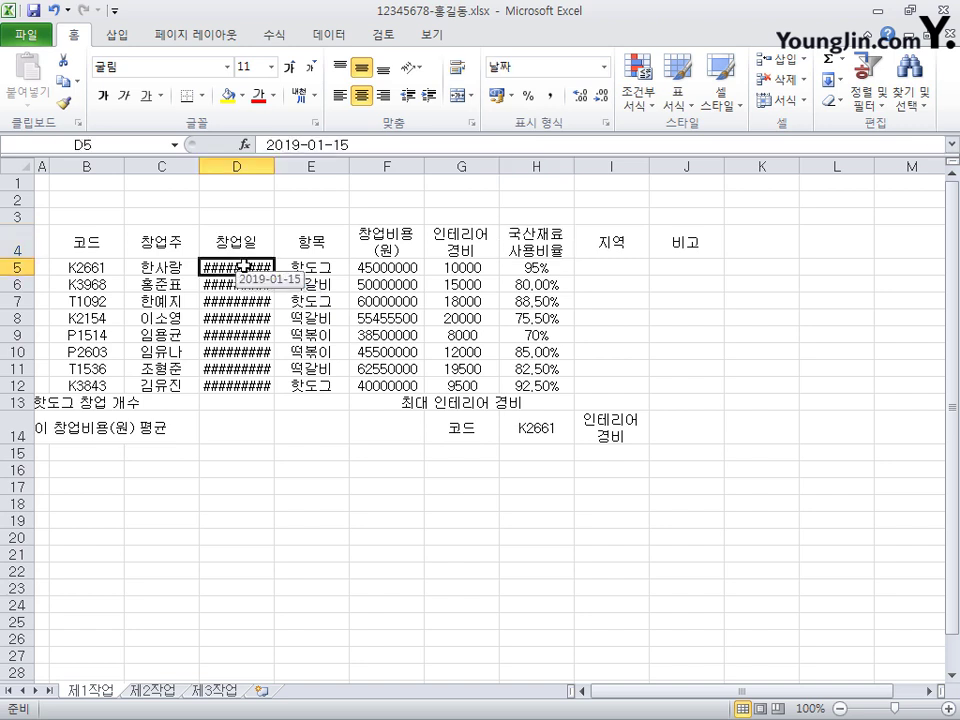
{"action": "left_click", "coordinate": [551, 268]}
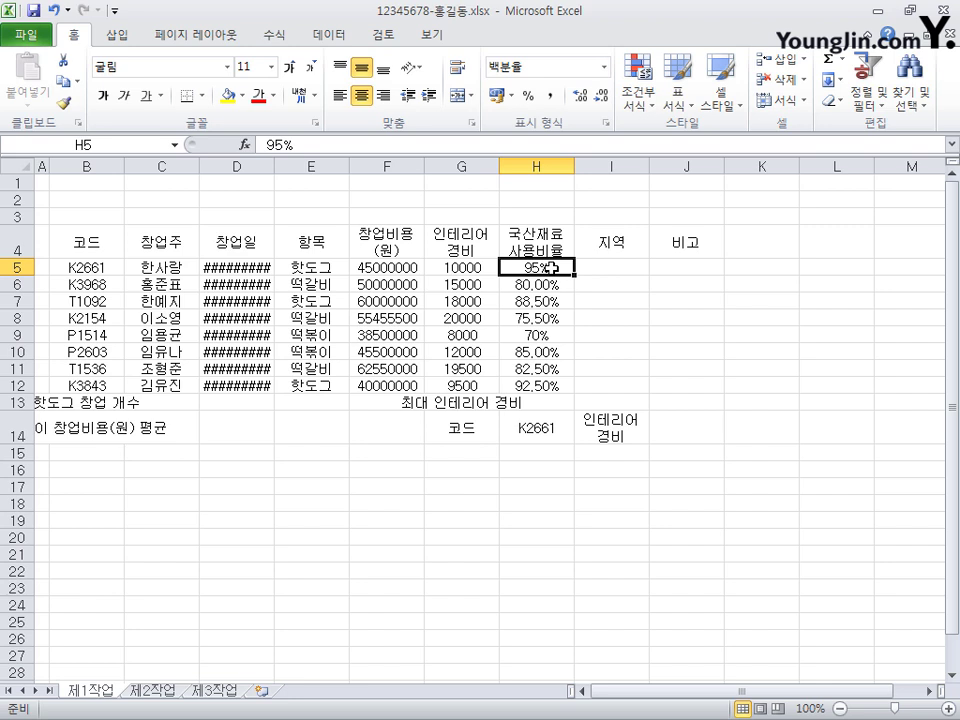
{"action": "left_click", "coordinate": [255, 268]}
{"action": "left_click", "coordinate": [551, 268]}
{"action": "left_click", "coordinate": [404, 276]}
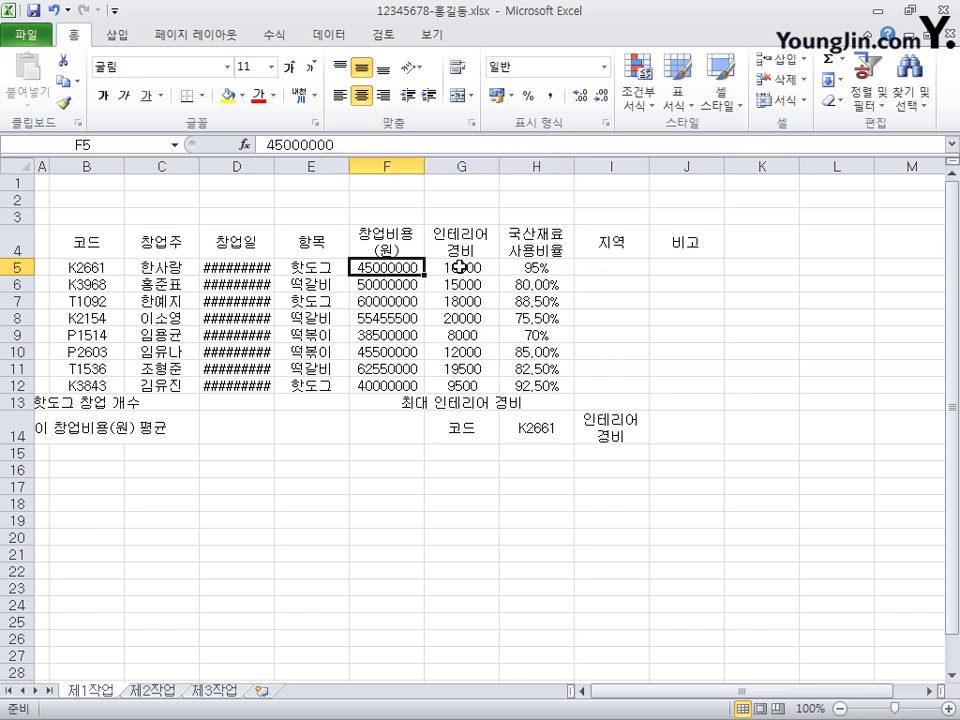
{"action": "left_click", "coordinate": [456, 268]}
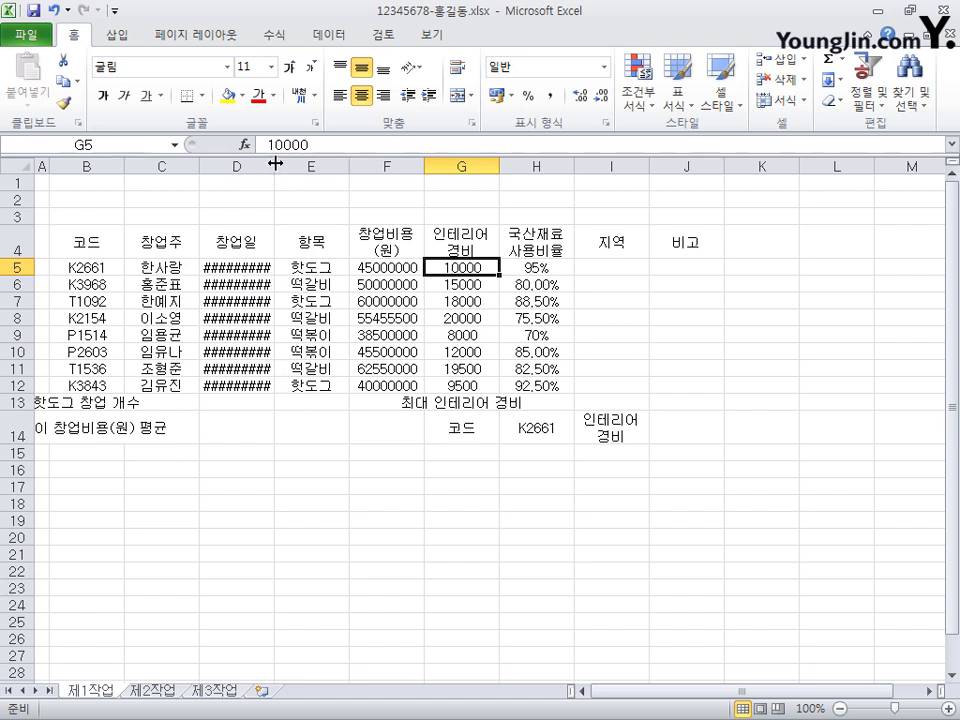
Widen column D to fit the full 창업일 dates, and increase the height of rows 5 to 14 equally
{"action": "left_click_drag", "start_coordinate": [274, 161], "coordinate": [285, 163]}
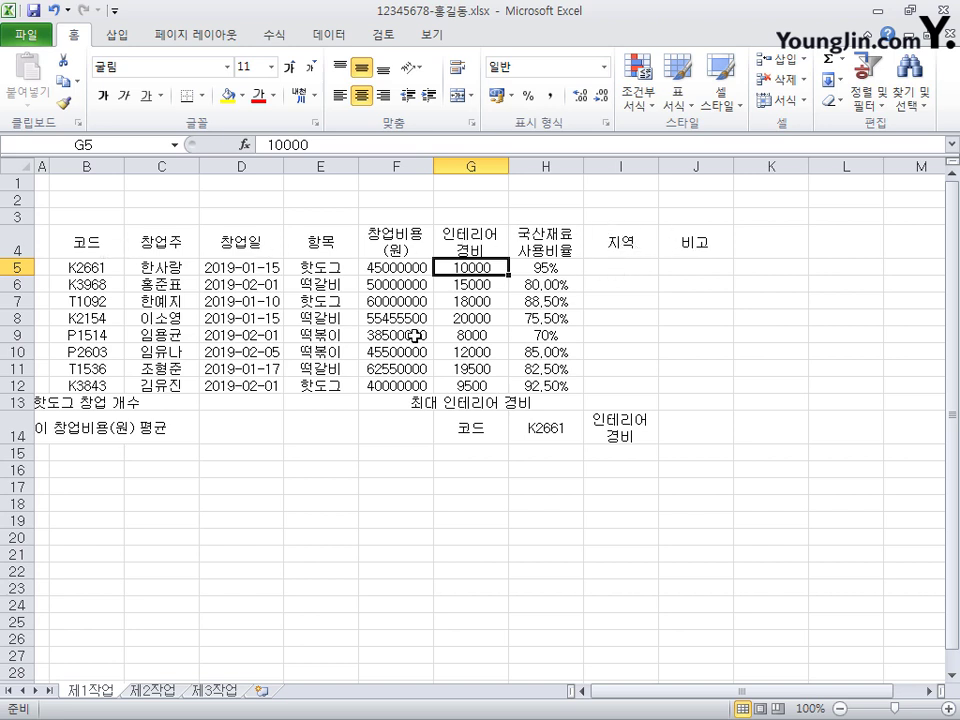
{"action": "left_click_drag", "start_coordinate": [16, 268], "coordinate": [13, 420]}
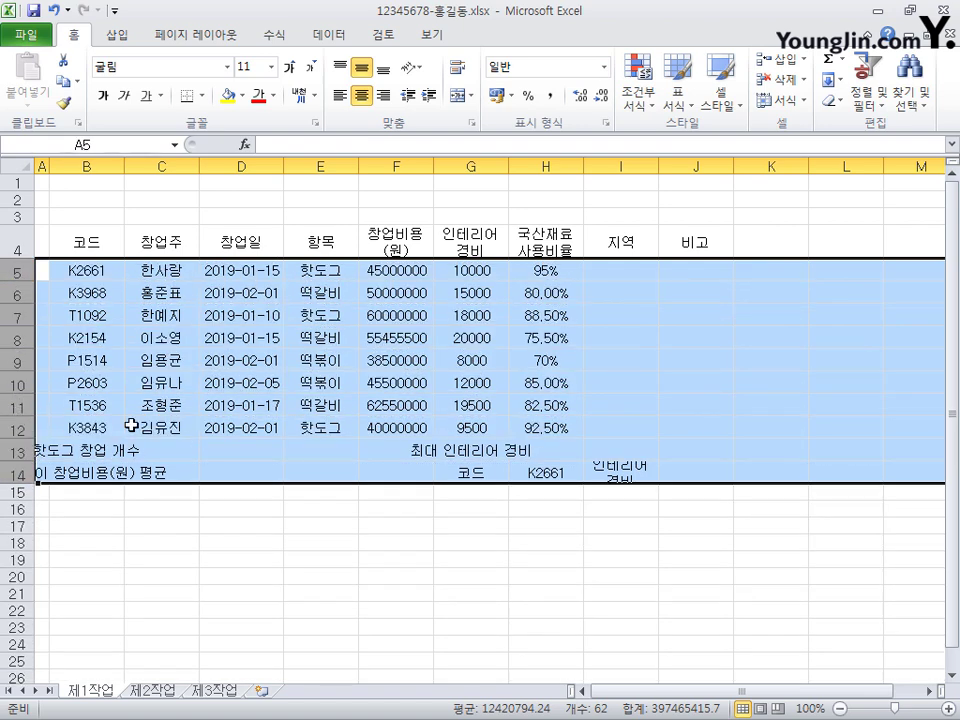
{"action": "key", "text": "Right"}
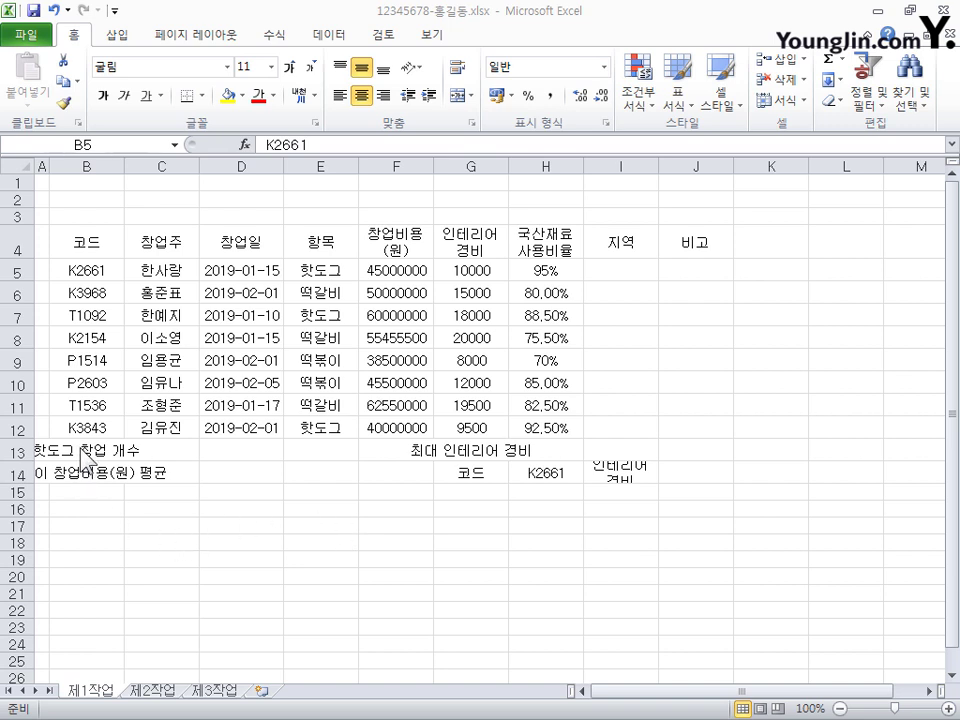
Merge and center B13:D13 and B14:D14 as two separate label cells
{"action": "left_click_drag", "start_coordinate": [77, 448], "coordinate": [215, 454]}
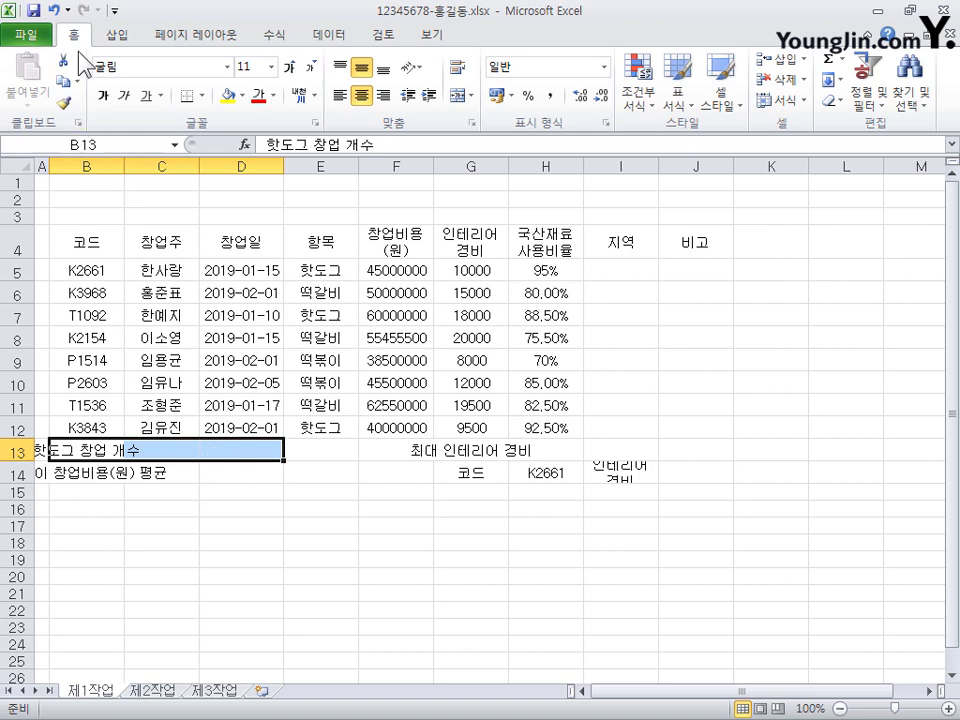
{"action": "left_click", "coordinate": [457, 98]}
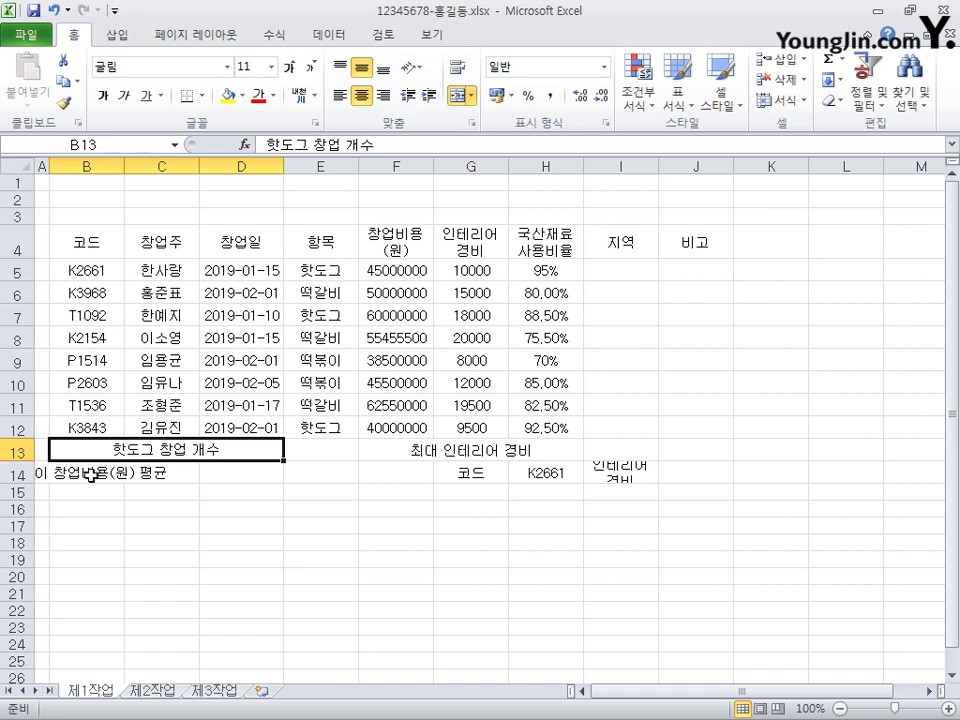
{"action": "left_click", "coordinate": [90, 476]}
{"action": "left_click_drag", "start_coordinate": [90, 476], "coordinate": [248, 471]}
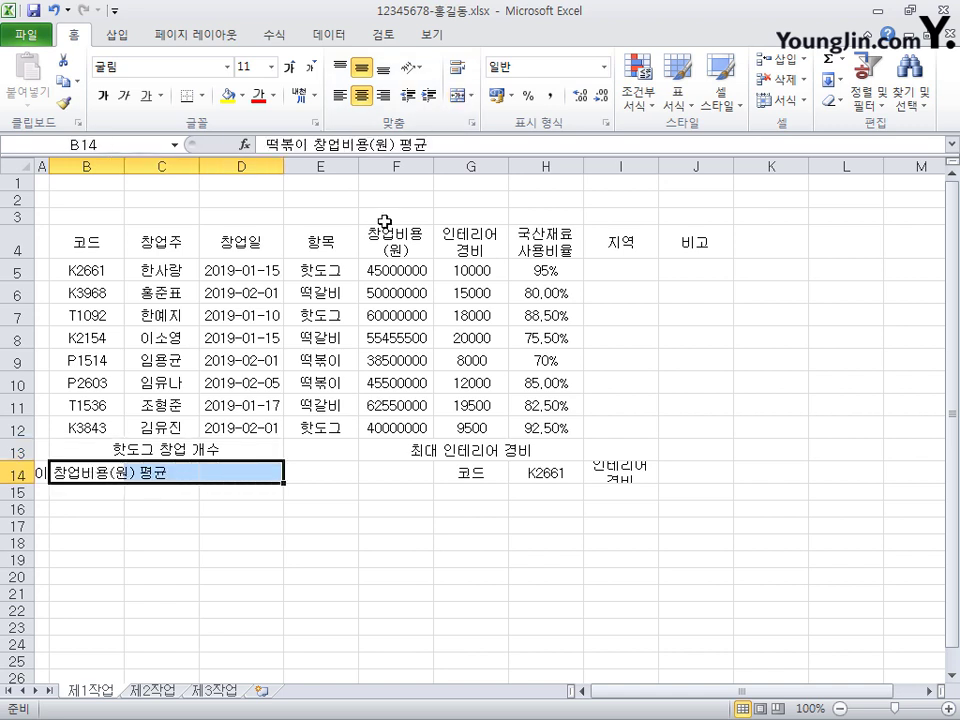
{"action": "left_click", "coordinate": [458, 99]}
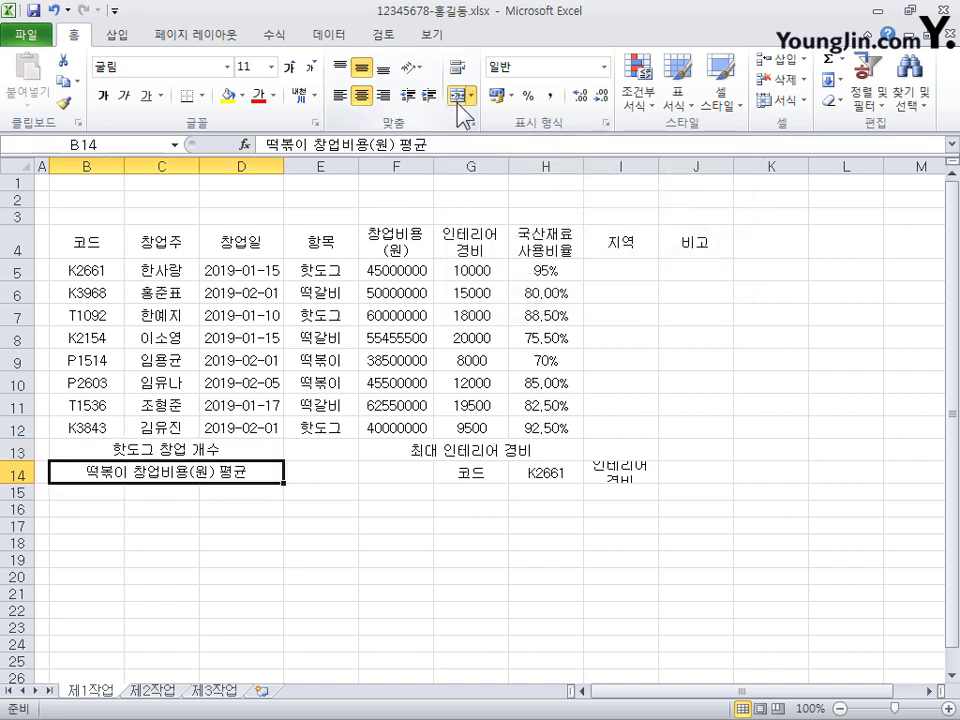
Merge and center the empty cells F13:F14 and the 최대 인테리어 경비 label across G13:I13
{"action": "left_click_drag", "start_coordinate": [390, 452], "coordinate": [401, 473]}
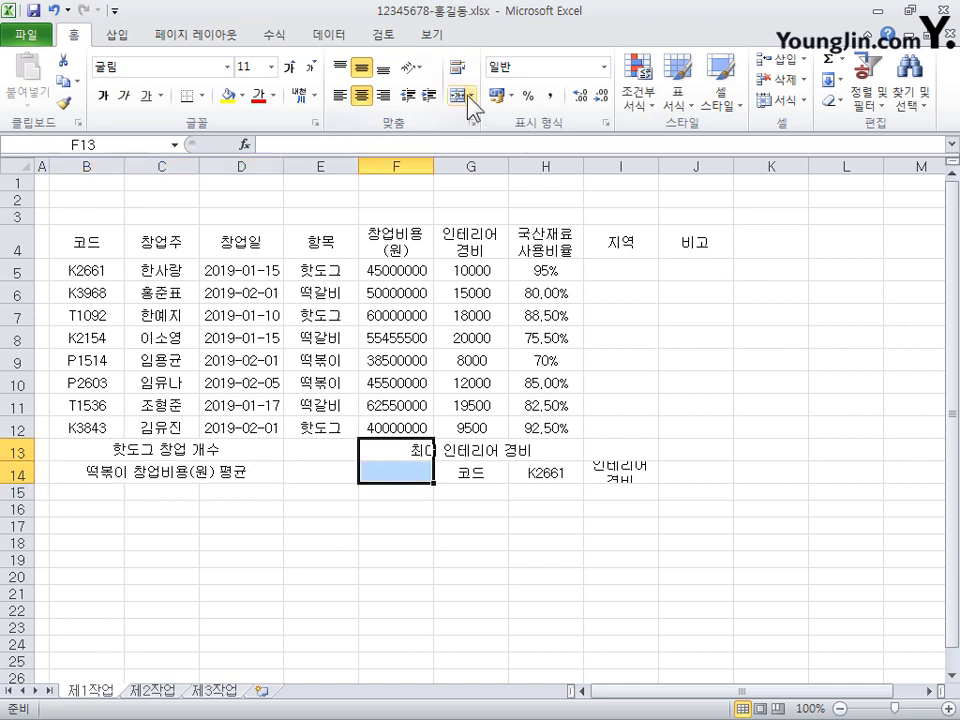
{"action": "left_click", "coordinate": [471, 96]}
{"action": "left_click", "coordinate": [508, 120]}
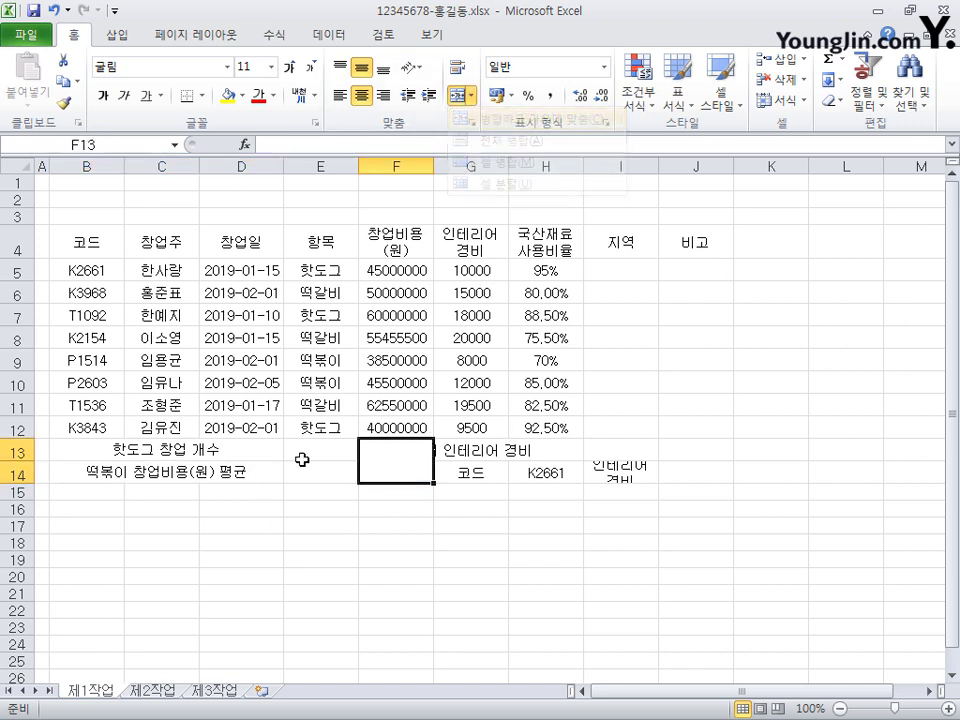
{"action": "left_click", "coordinate": [461, 451]}
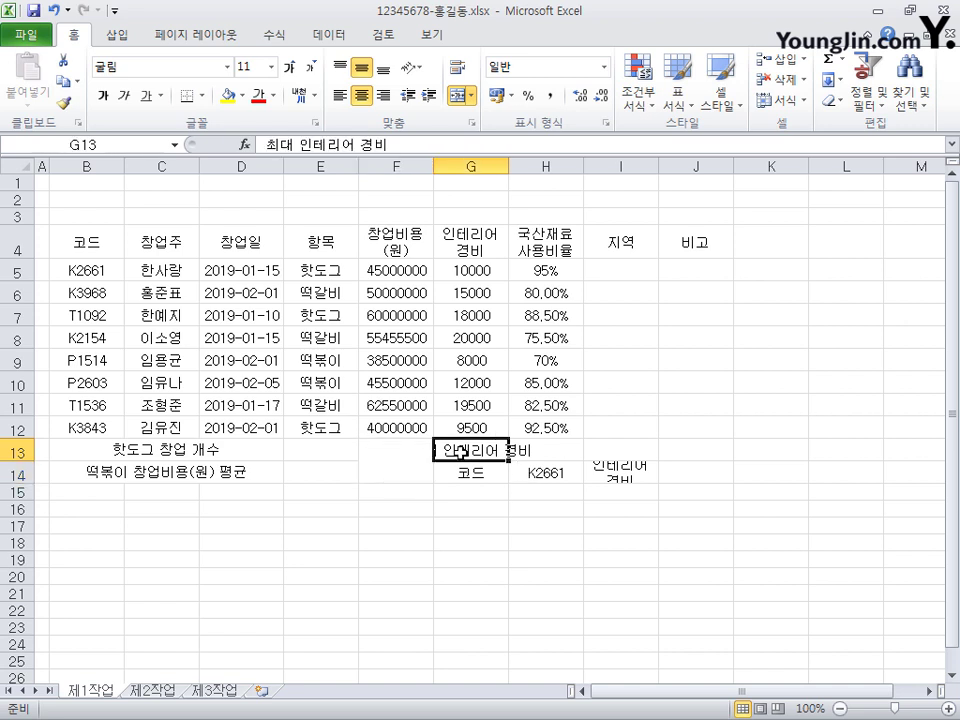
{"action": "left_click_drag", "start_coordinate": [461, 451], "coordinate": [599, 447]}
{"action": "left_click", "coordinate": [459, 96]}
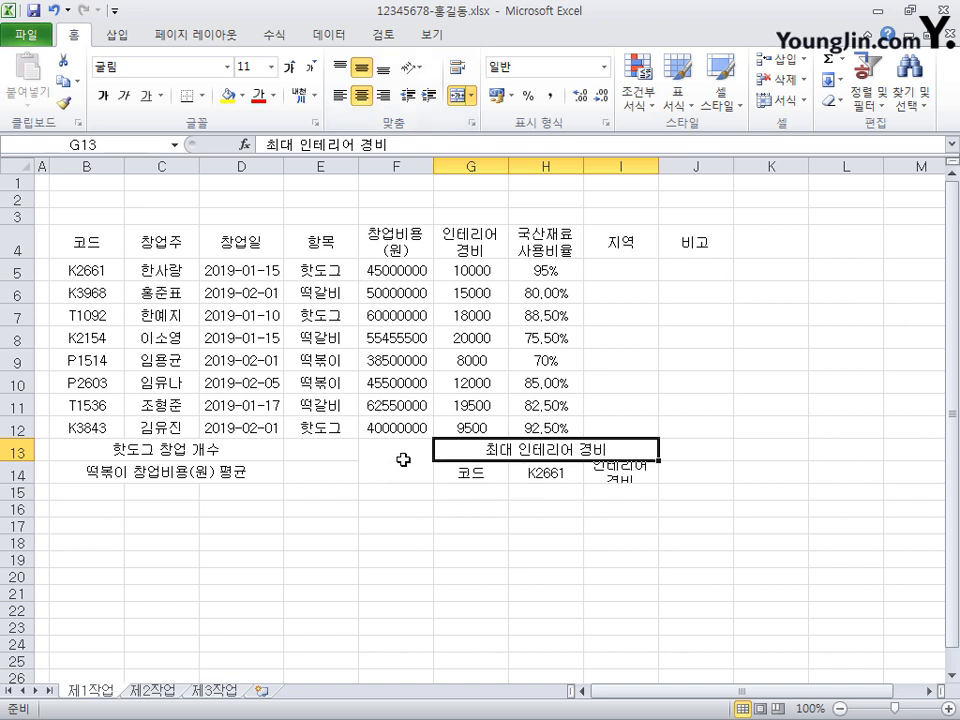
Apply both diagonal borders to the merged cell F13:F14 so they cross it in an X
{"action": "left_click_drag", "start_coordinate": [402, 459], "coordinate": [395, 473]}
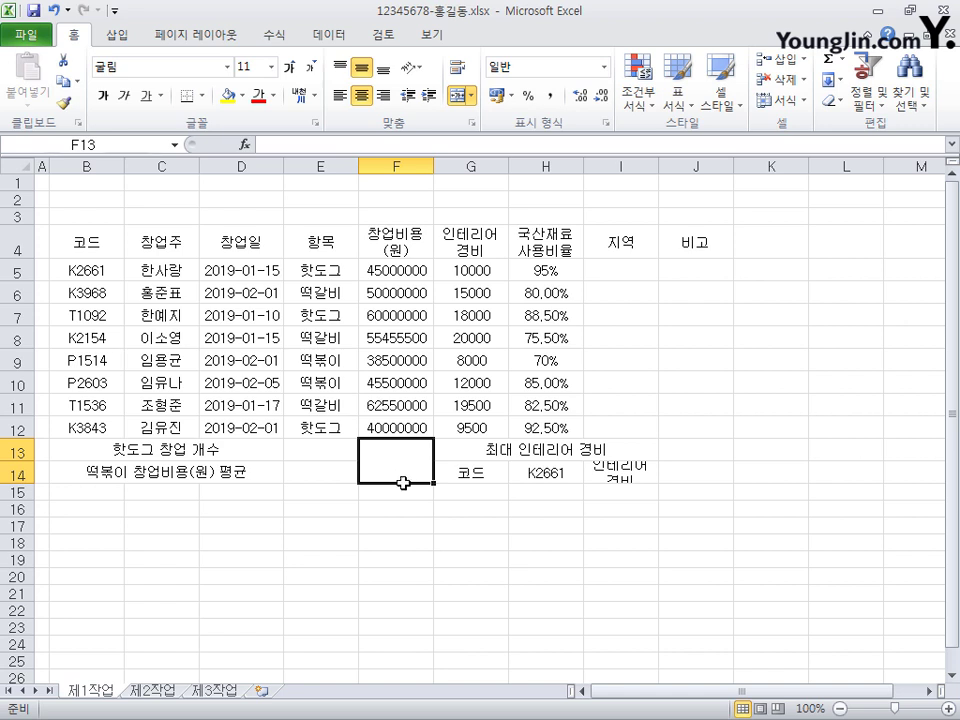
{"action": "key", "text": "ctrl+1"}
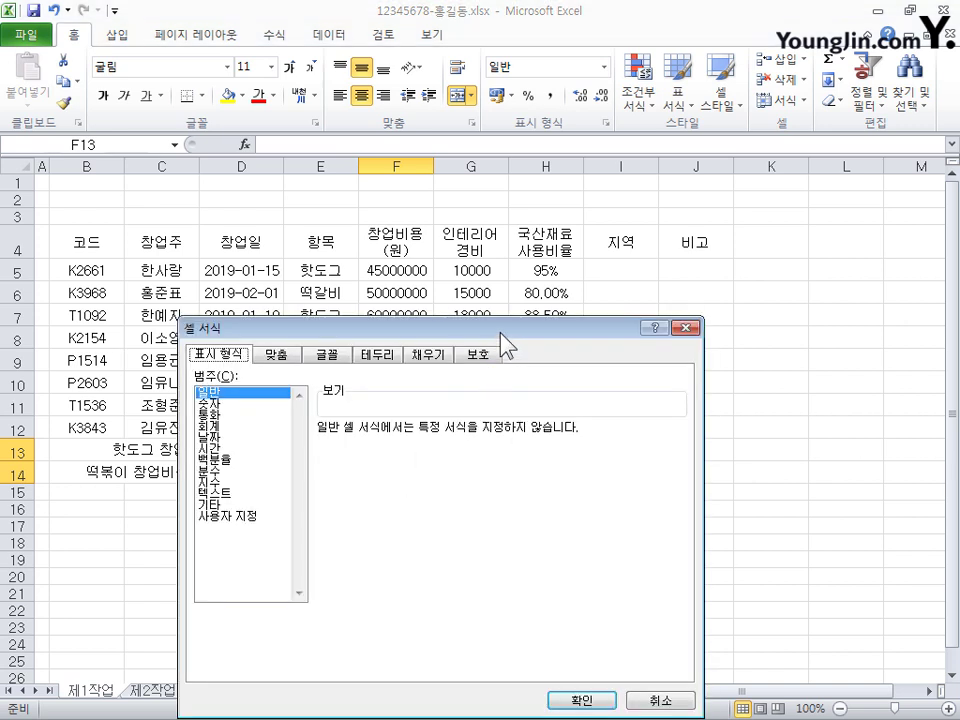
{"action": "left_click_drag", "start_coordinate": [497, 331], "coordinate": [624, 218]}
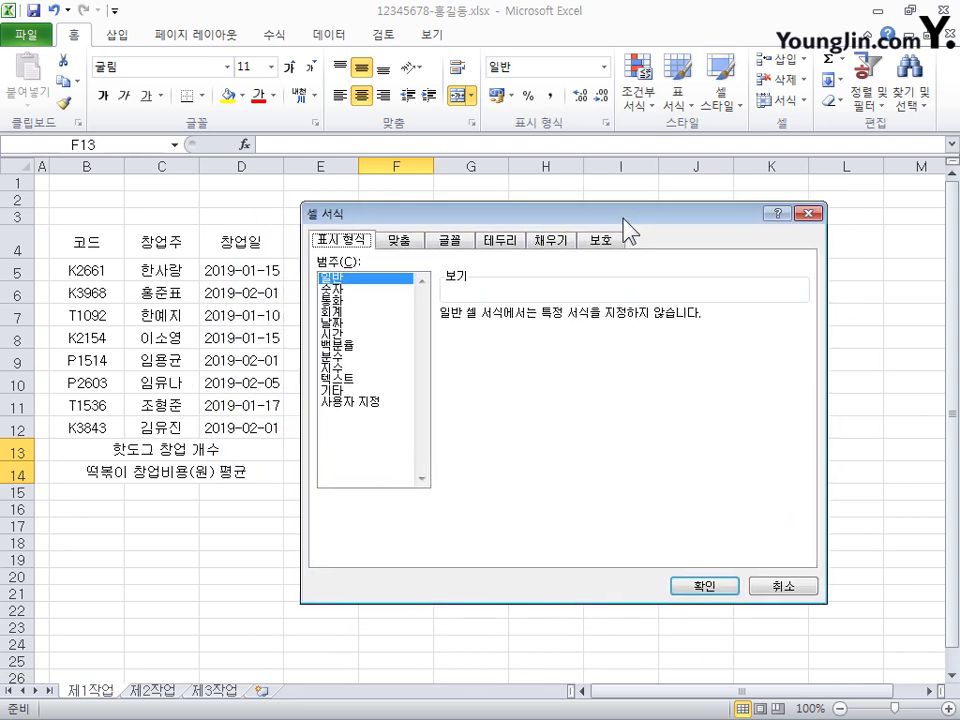
{"action": "left_click", "coordinate": [497, 241]}
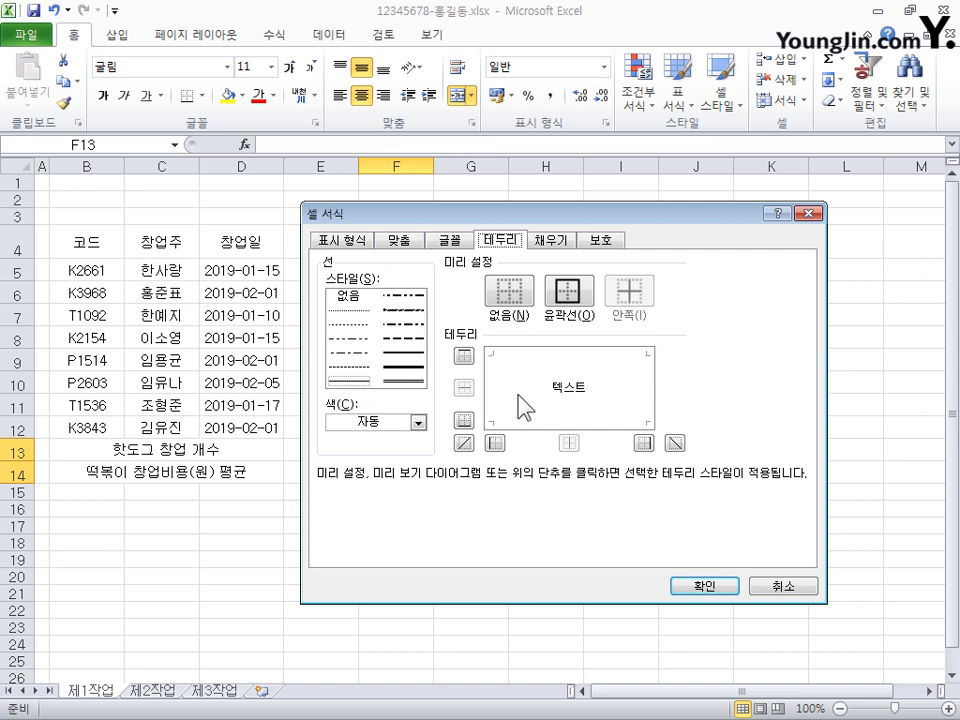
{"action": "left_click", "coordinate": [463, 442]}
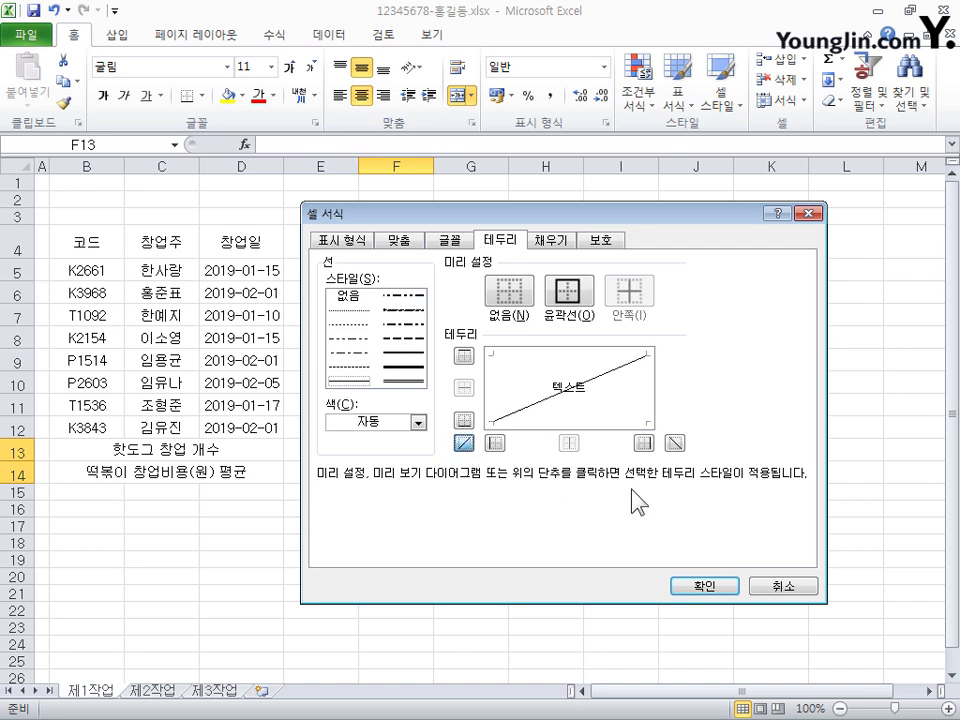
{"action": "left_click", "coordinate": [675, 442]}
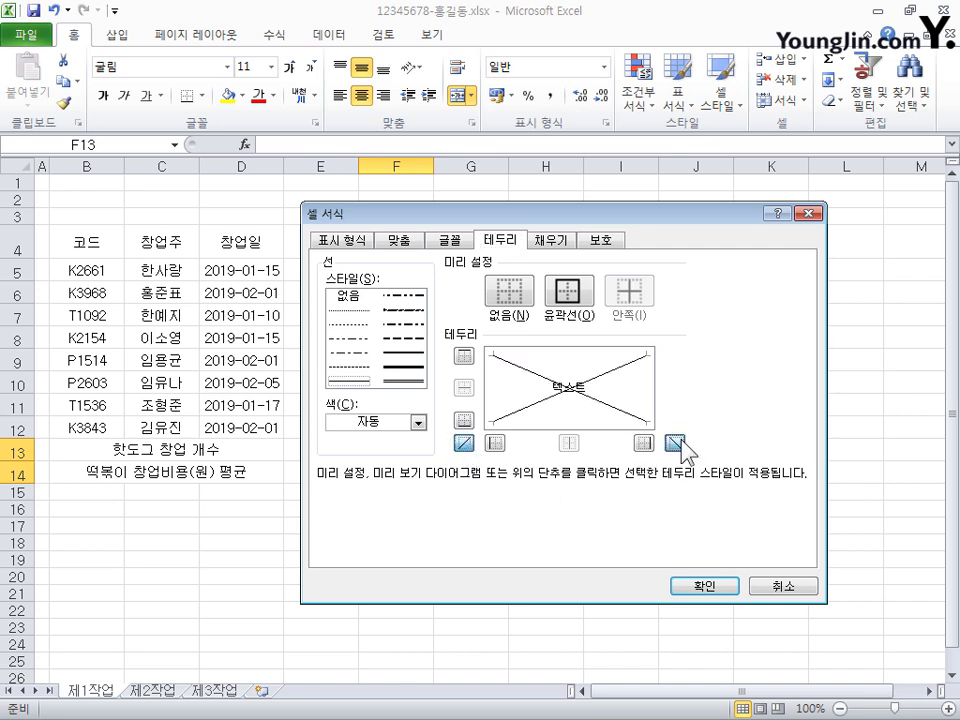
{"action": "left_click", "coordinate": [718, 591]}
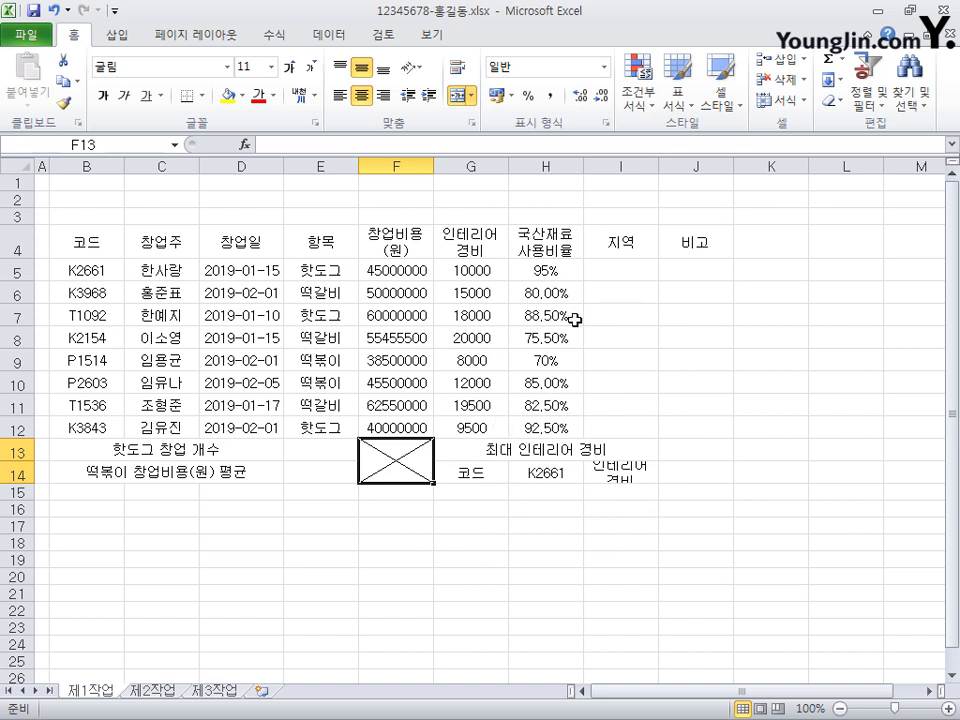
Check the number formats of the startup cost in F5, the interior expense in G5 and the percentages in H5:H12
{"action": "left_click", "coordinate": [422, 270]}
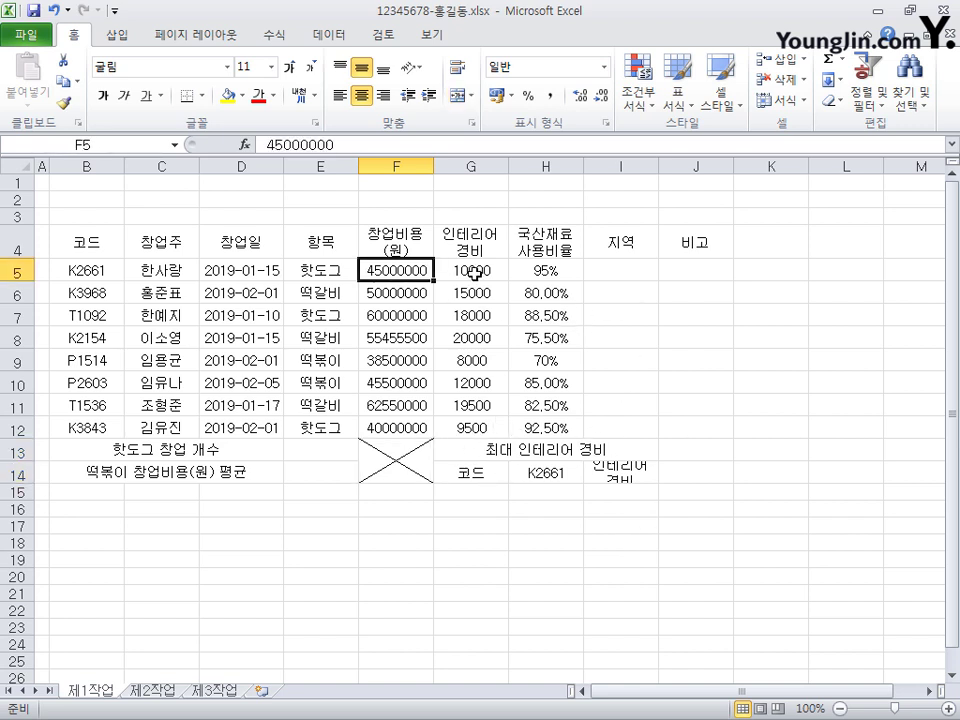
{"action": "left_click", "coordinate": [475, 271]}
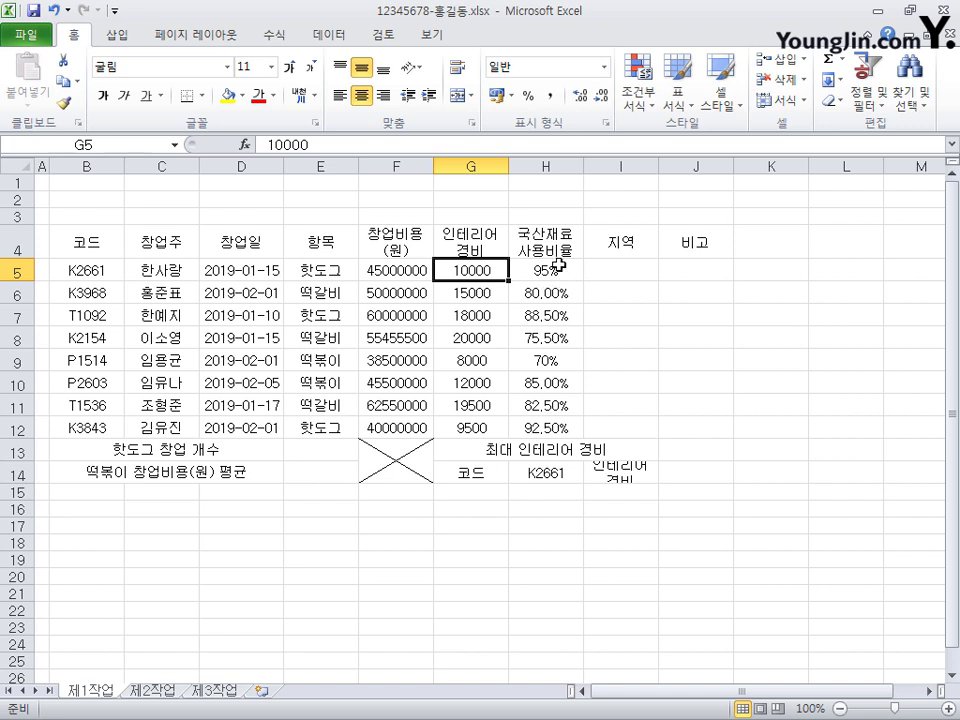
{"action": "left_click_drag", "start_coordinate": [544, 266], "coordinate": [548, 418]}
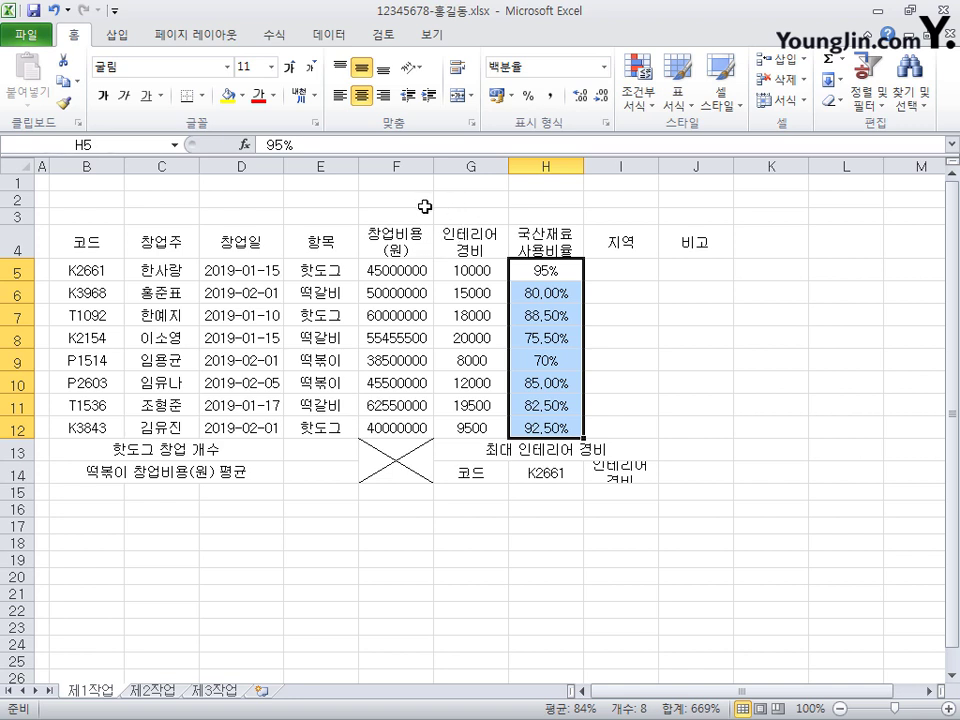
Examine the date format options for the 창업일 dates in D5:D12, comparing the weekday format with 2001-03-14, without applying a change
{"action": "left_click", "coordinate": [233, 270]}
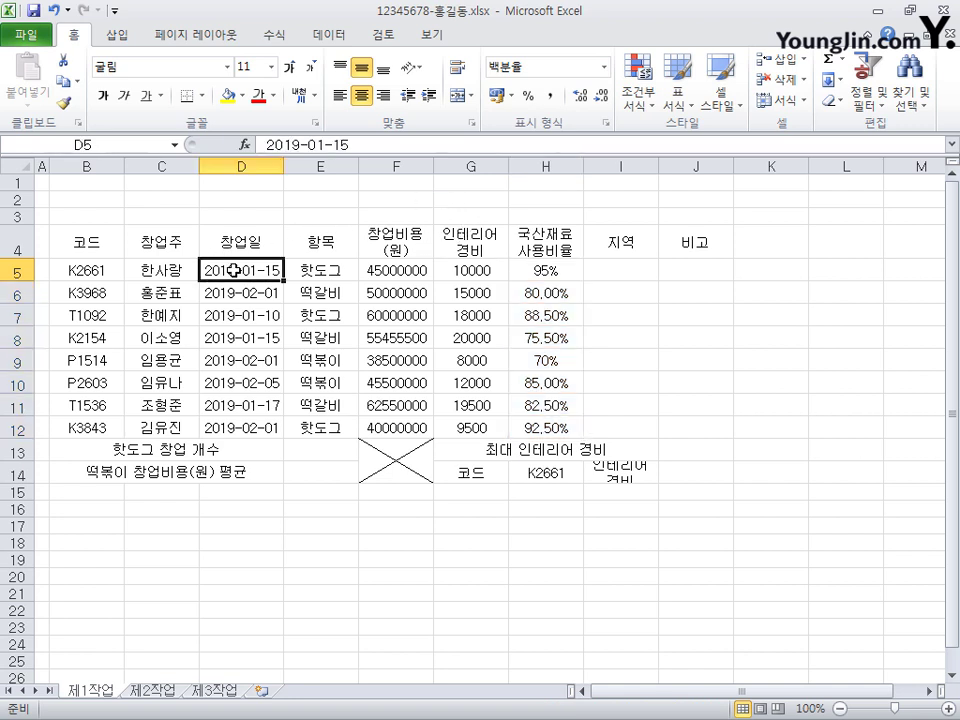
{"action": "left_click_drag", "start_coordinate": [233, 270], "coordinate": [230, 428]}
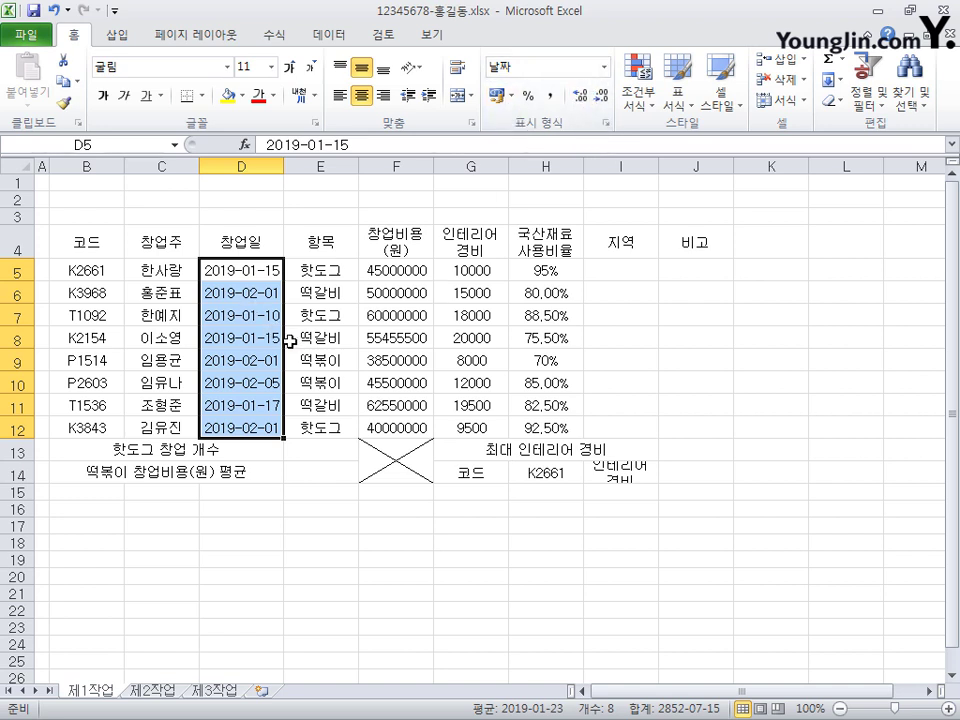
{"action": "key", "text": "ctrl+1"}
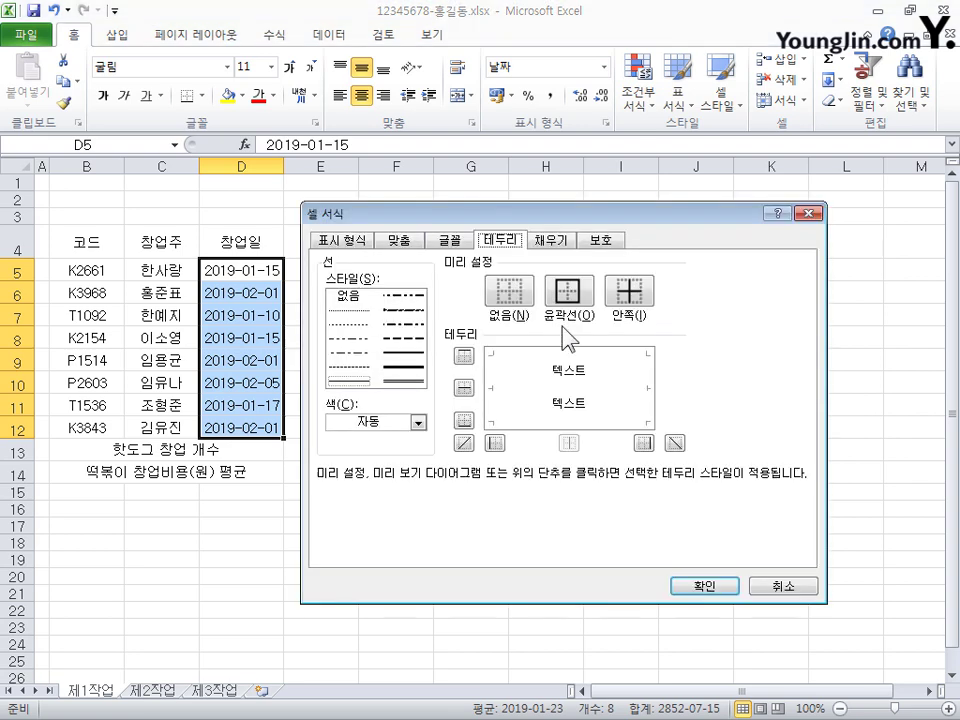
{"action": "left_click_drag", "start_coordinate": [529, 214], "coordinate": [543, 193]}
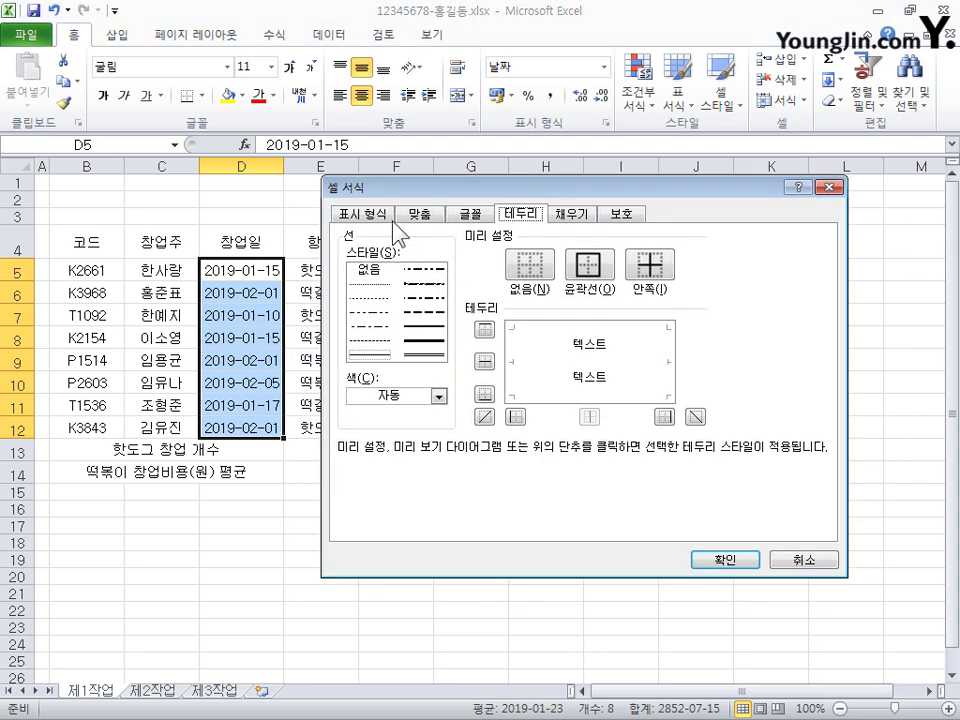
{"action": "left_click", "coordinate": [363, 213]}
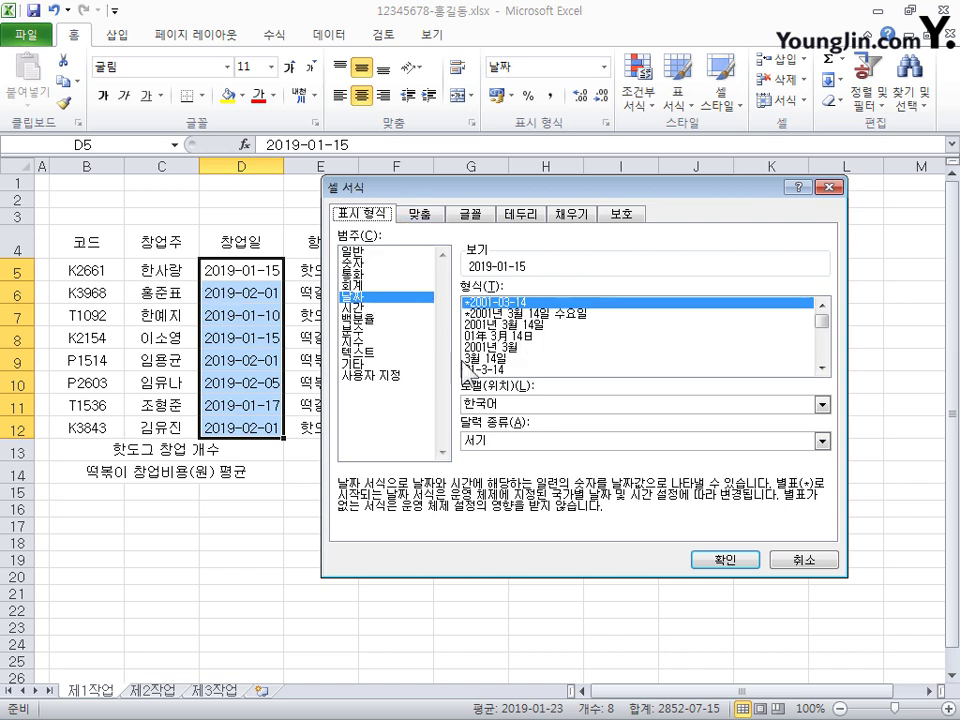
{"action": "key", "text": "Down"}
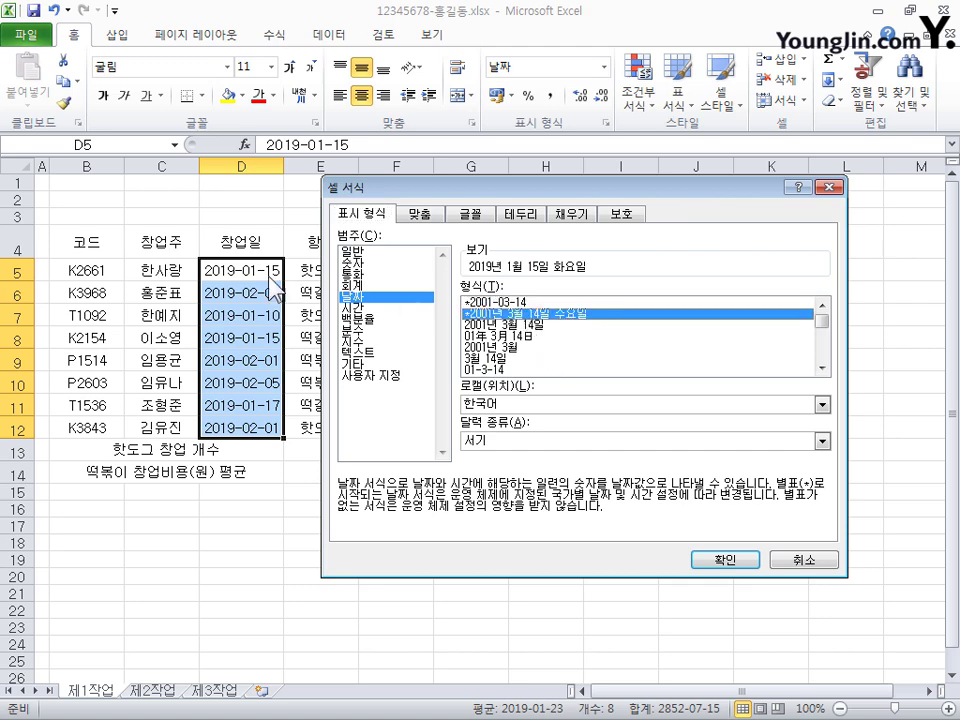
{"action": "left_click", "coordinate": [510, 303]}
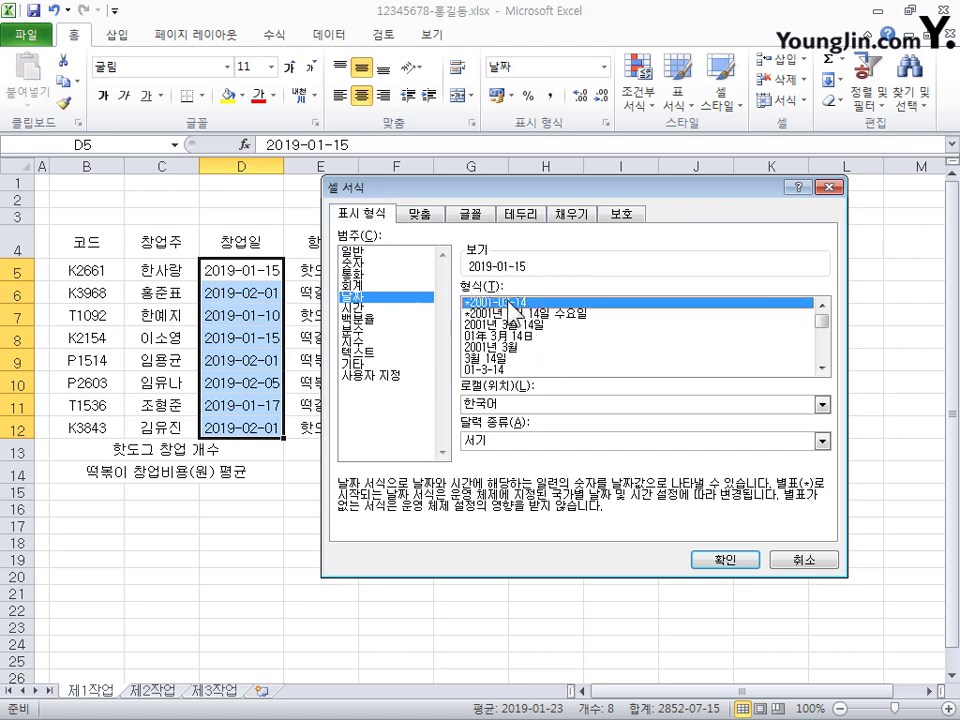
{"action": "left_click", "coordinate": [801, 561]}
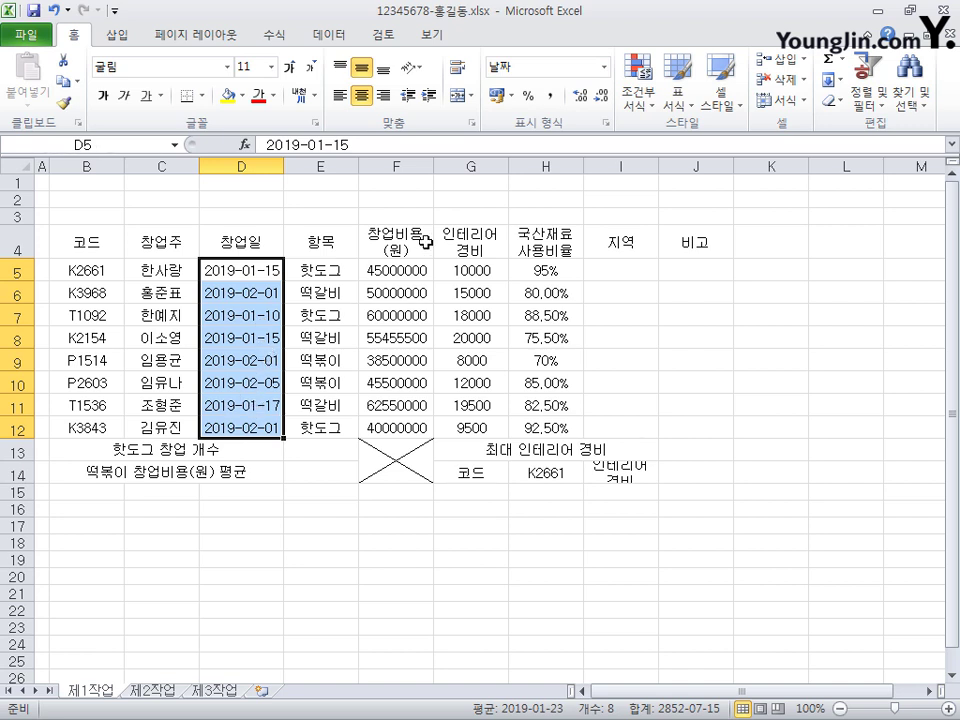
Right-align the percentages in H5:H12 and format them with one decimal place
{"action": "left_click", "coordinate": [568, 270]}
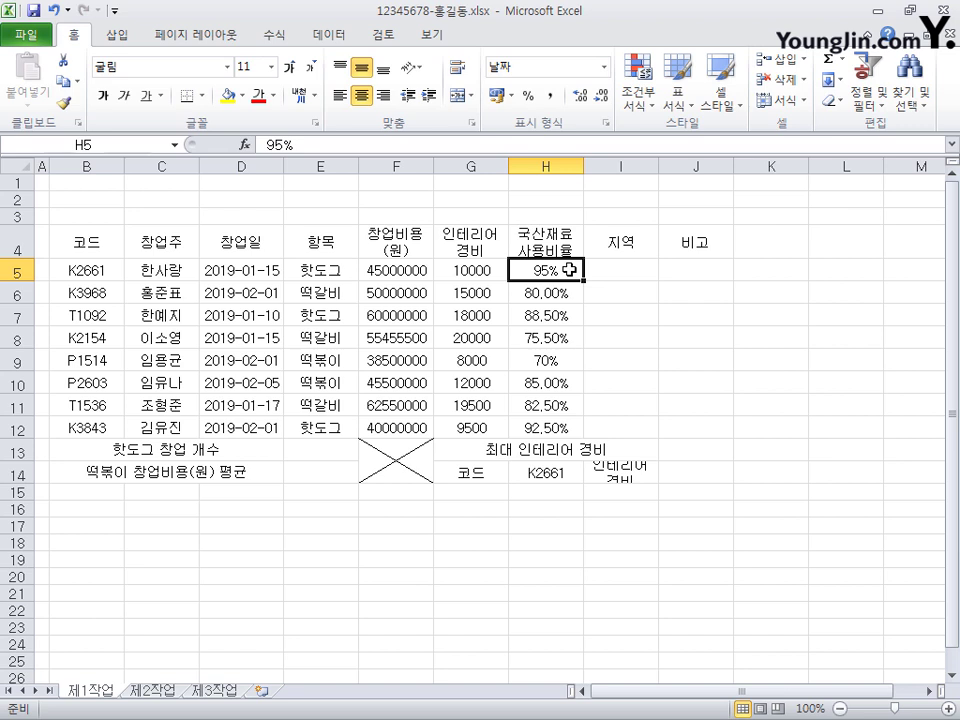
{"action": "left_click_drag", "start_coordinate": [568, 270], "coordinate": [558, 430]}
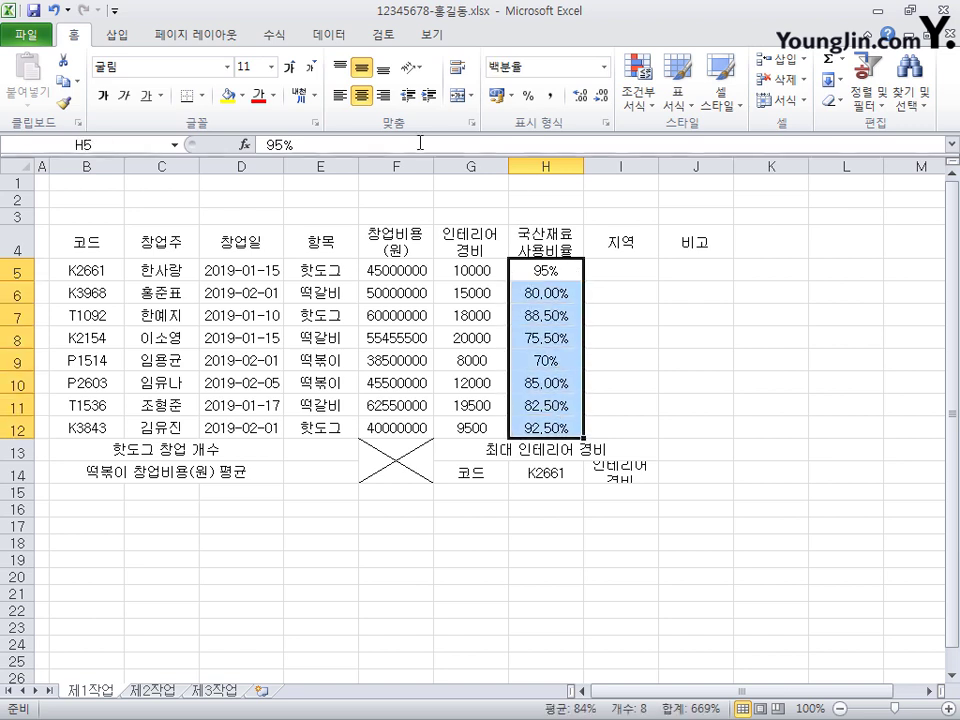
{"action": "left_click", "coordinate": [383, 95]}
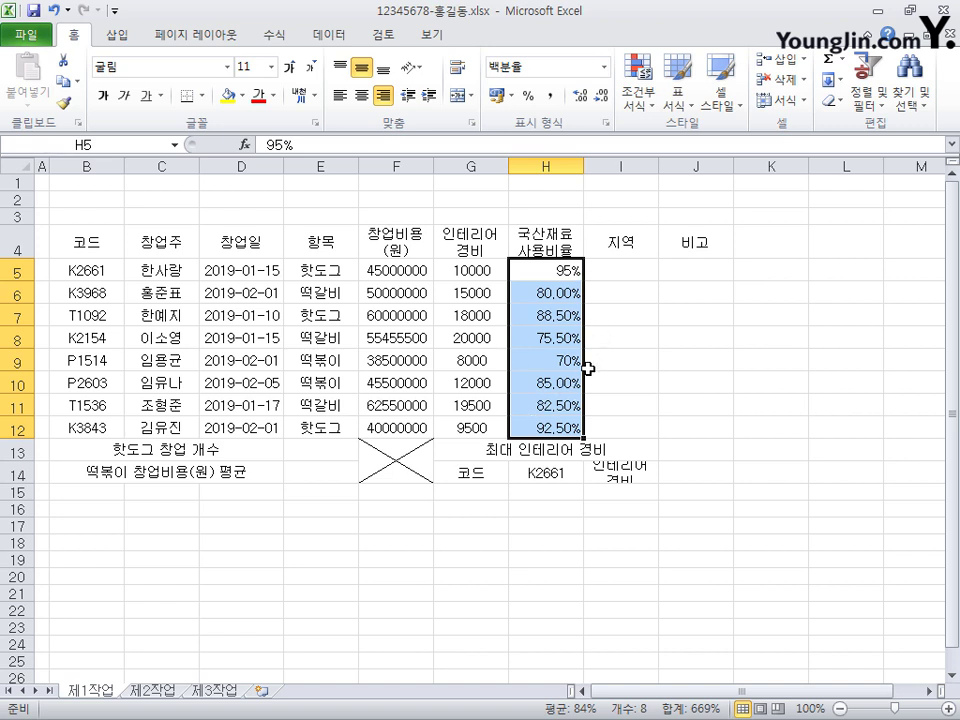
{"action": "left_click", "coordinate": [579, 97]}
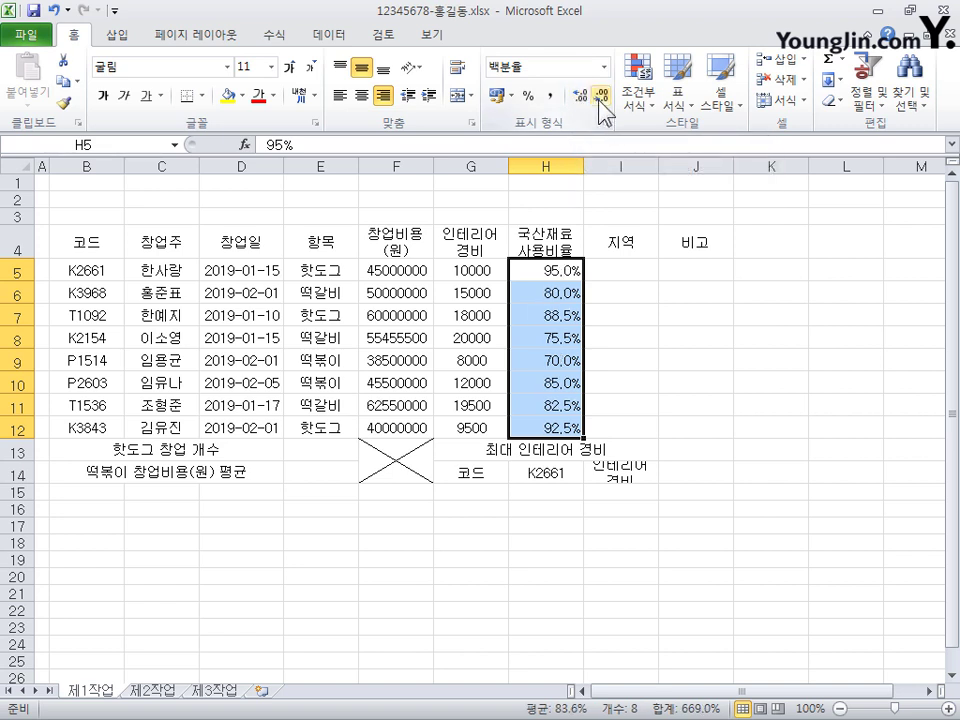
{"action": "left_click", "coordinate": [600, 97]}
{"action": "left_click", "coordinate": [580, 97]}
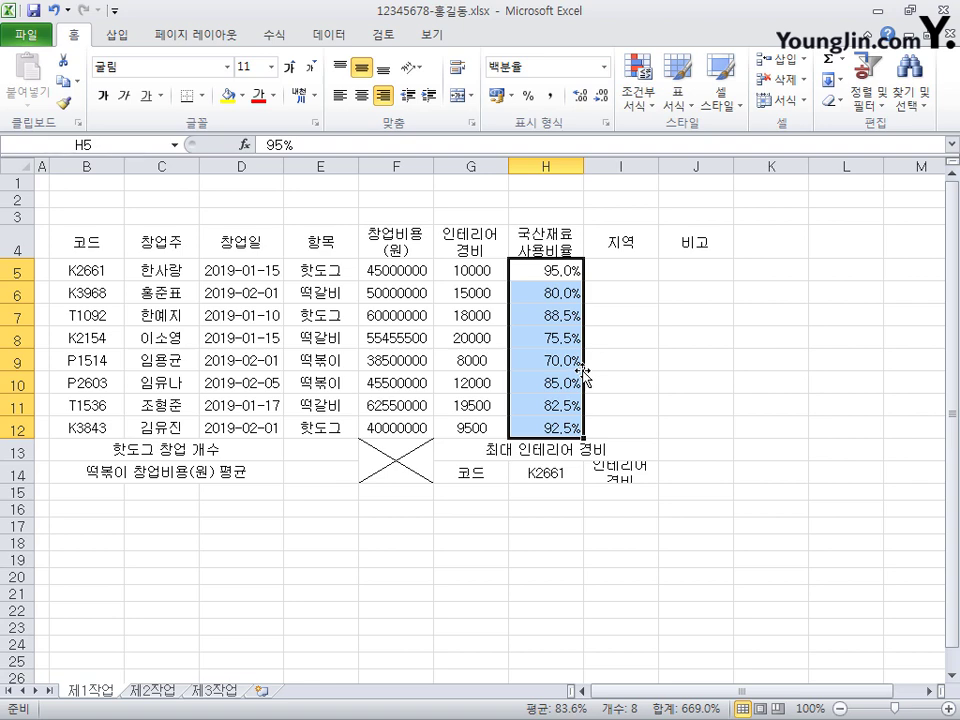
{"action": "key", "text": "ctrl+1"}
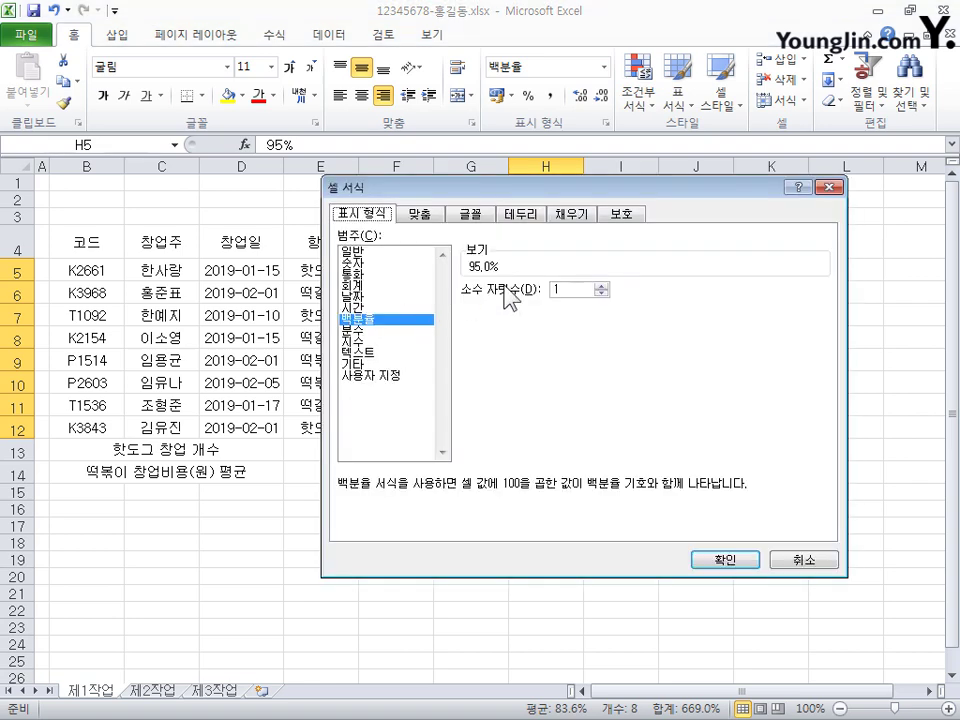
{"action": "left_click_drag", "start_coordinate": [460, 187], "coordinate": [303, 195]}
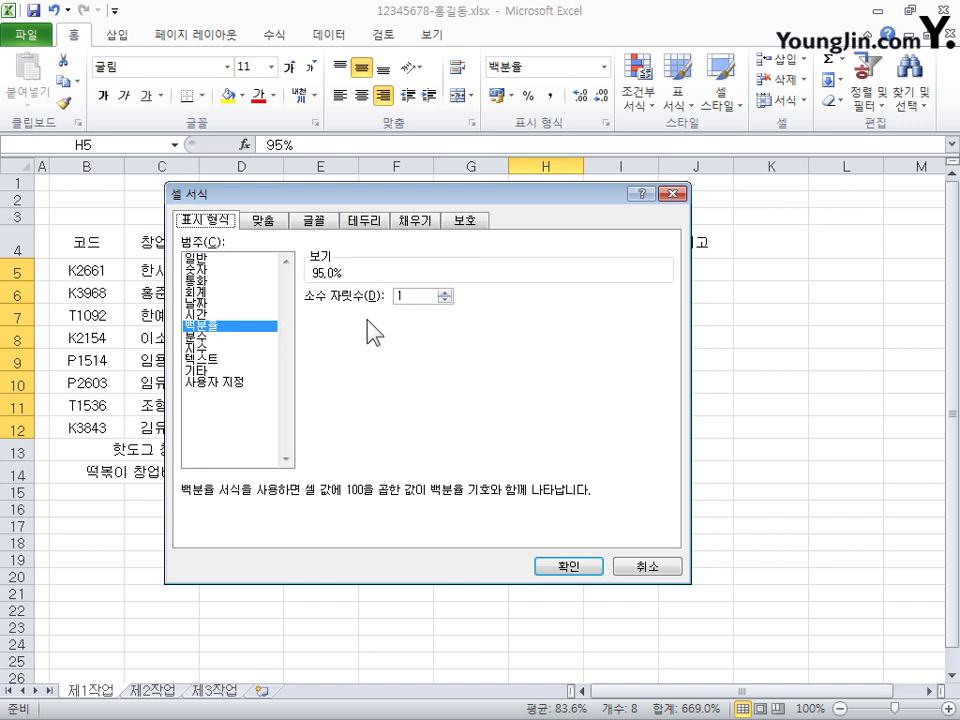
{"action": "left_click", "coordinate": [574, 568]}
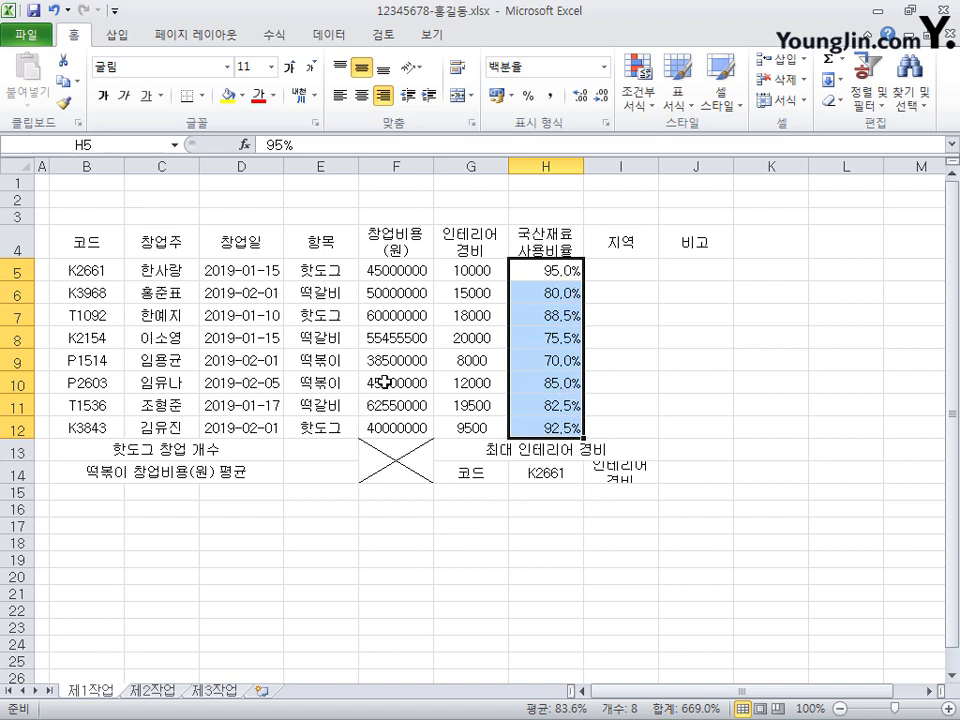
Format the startup costs and interior expenses in F5:G12 as comma-separated accounting numbers with no symbol and zero decimals
{"action": "left_click_drag", "start_coordinate": [400, 270], "coordinate": [478, 427]}
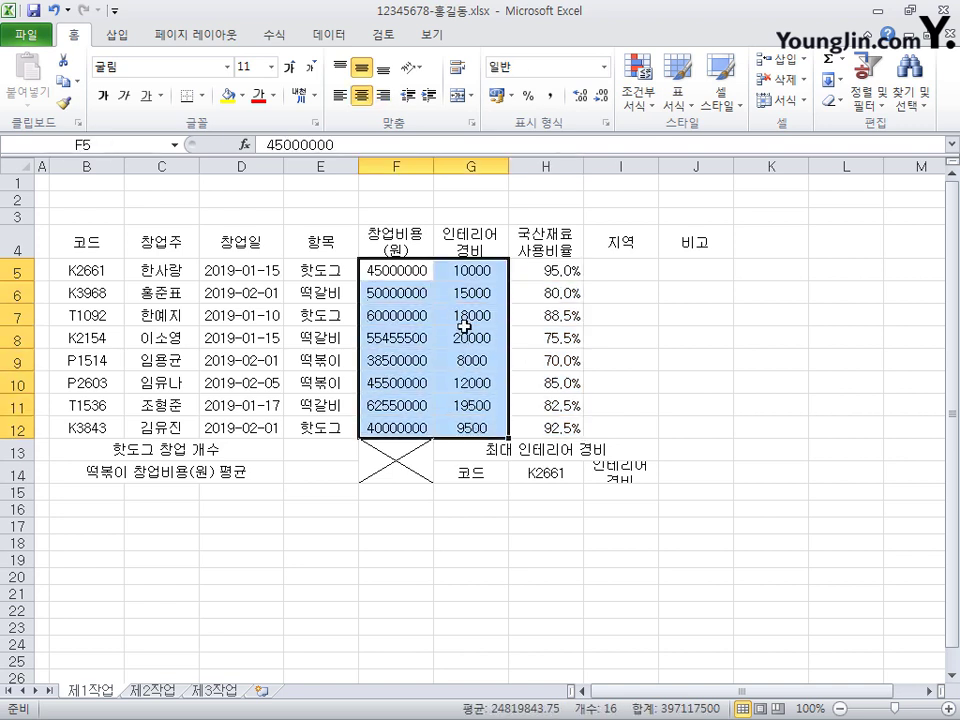
{"action": "left_click", "coordinate": [550, 102]}
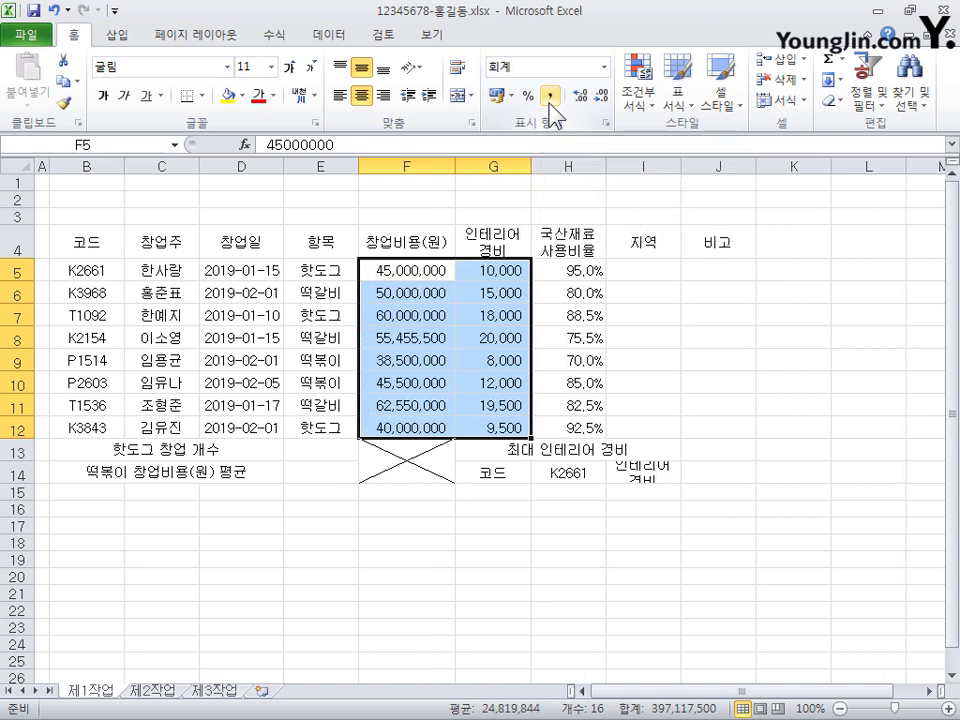
{"action": "key", "text": "ctrl+1"}
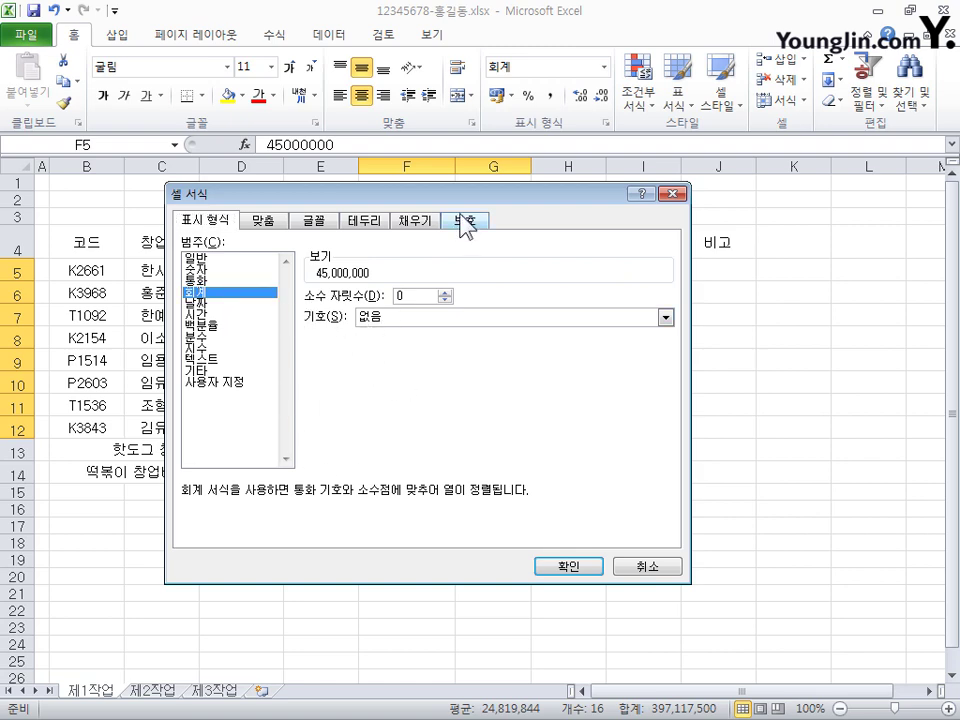
{"action": "left_click_drag", "start_coordinate": [465, 222], "coordinate": [513, 361]}
{"action": "left_click_drag", "start_coordinate": [455, 183], "coordinate": [451, 177]}
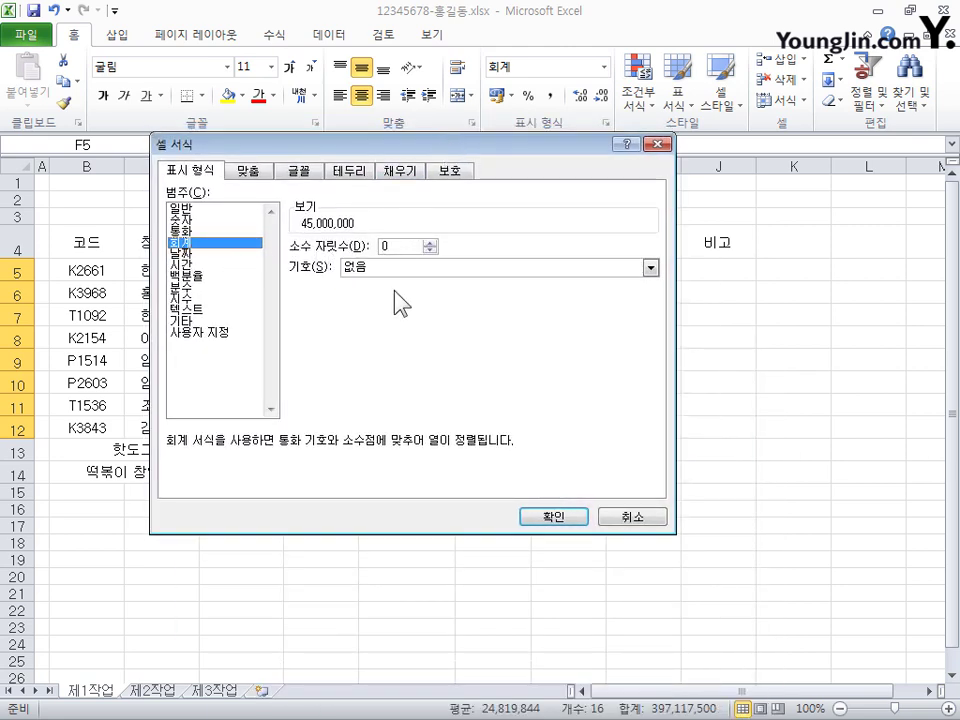
{"action": "left_click", "coordinate": [582, 517]}
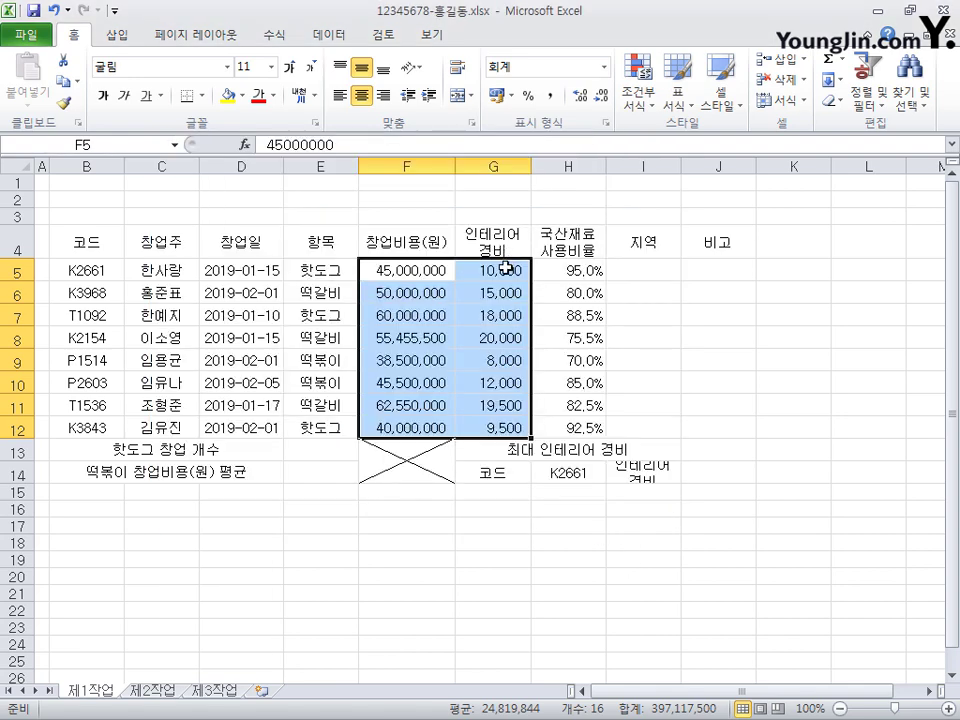
{"action": "left_click_drag", "start_coordinate": [507, 268], "coordinate": [514, 429]}
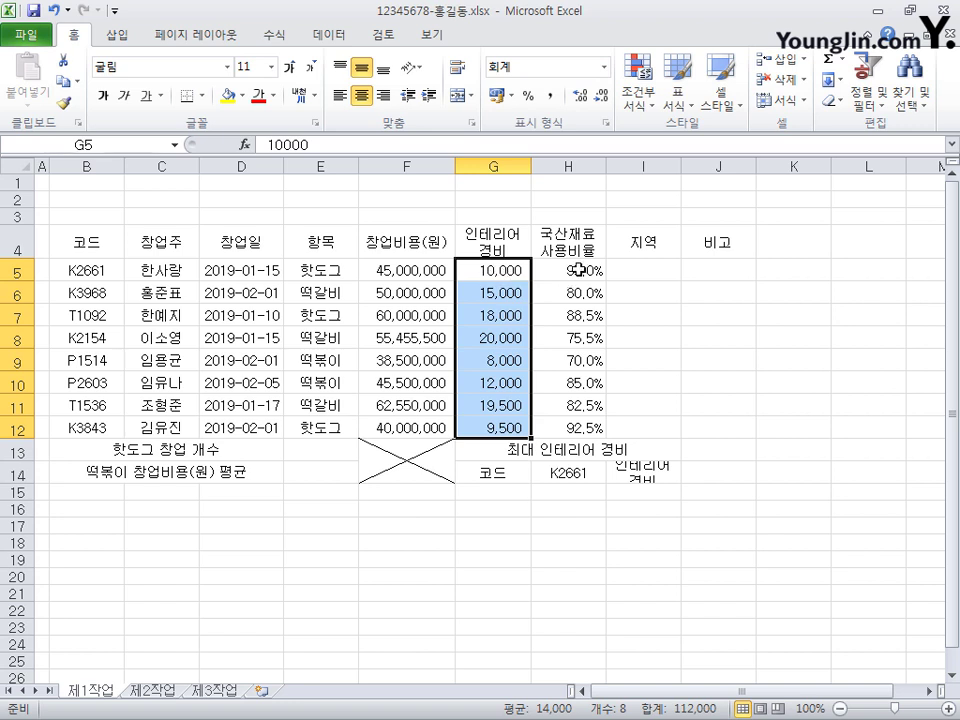
{"action": "left_click_drag", "start_coordinate": [580, 270], "coordinate": [601, 426]}
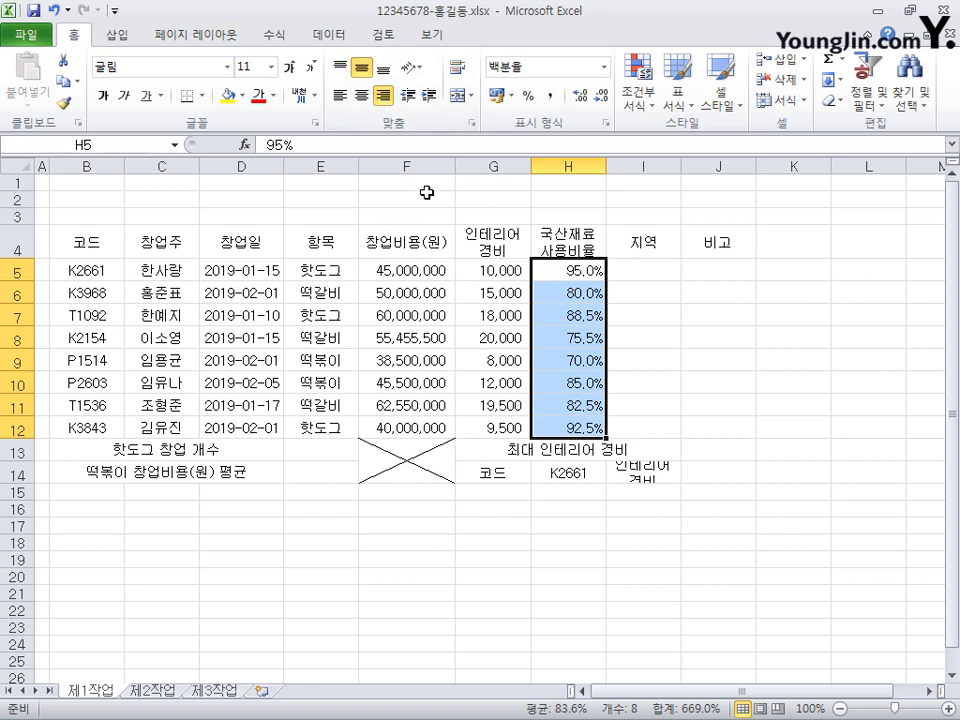
Widen the 창업비용(원) column F slightly, undoing the trial narrowing so the wider width stays
{"action": "left_click_drag", "start_coordinate": [455, 165], "coordinate": [470, 165]}
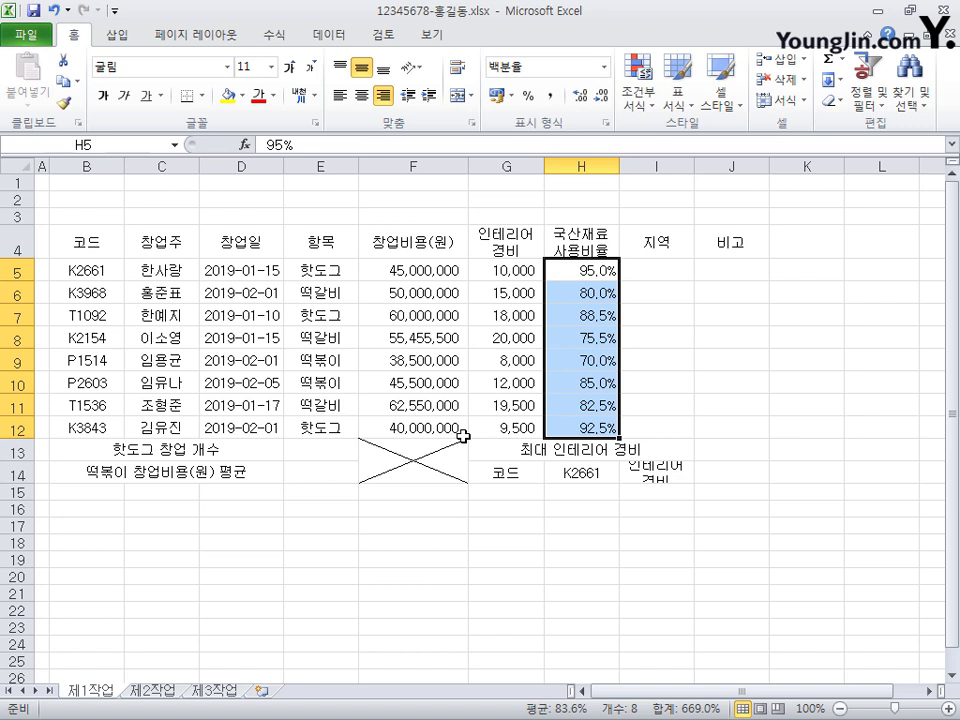
{"action": "left_click_drag", "start_coordinate": [468, 165], "coordinate": [455, 165]}
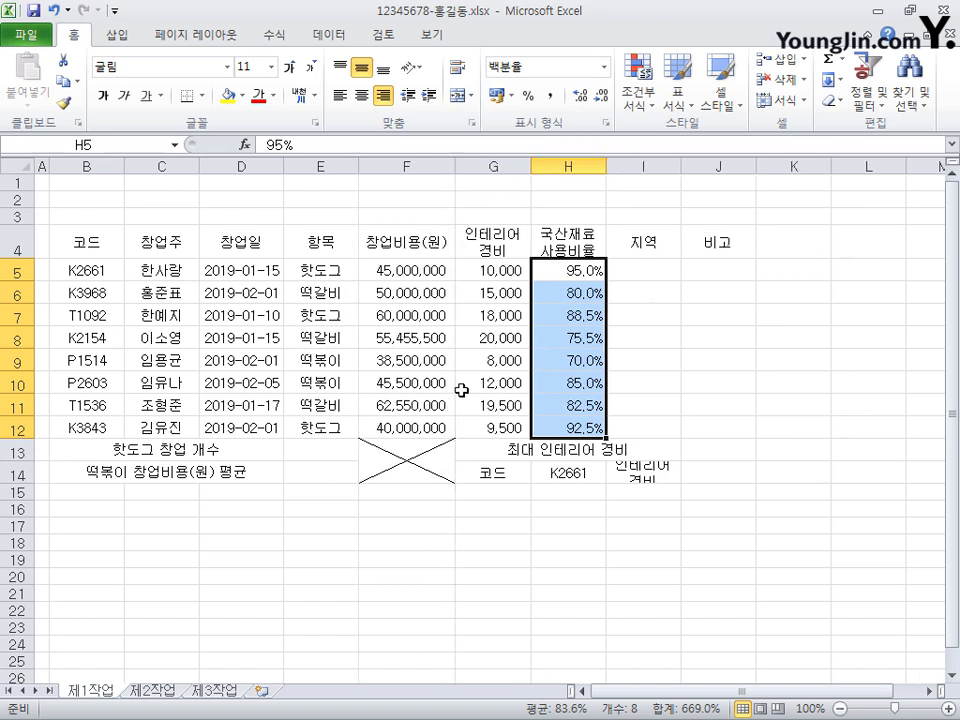
{"action": "left_click", "coordinate": [415, 270]}
{"action": "key", "text": "ctrl+z"}
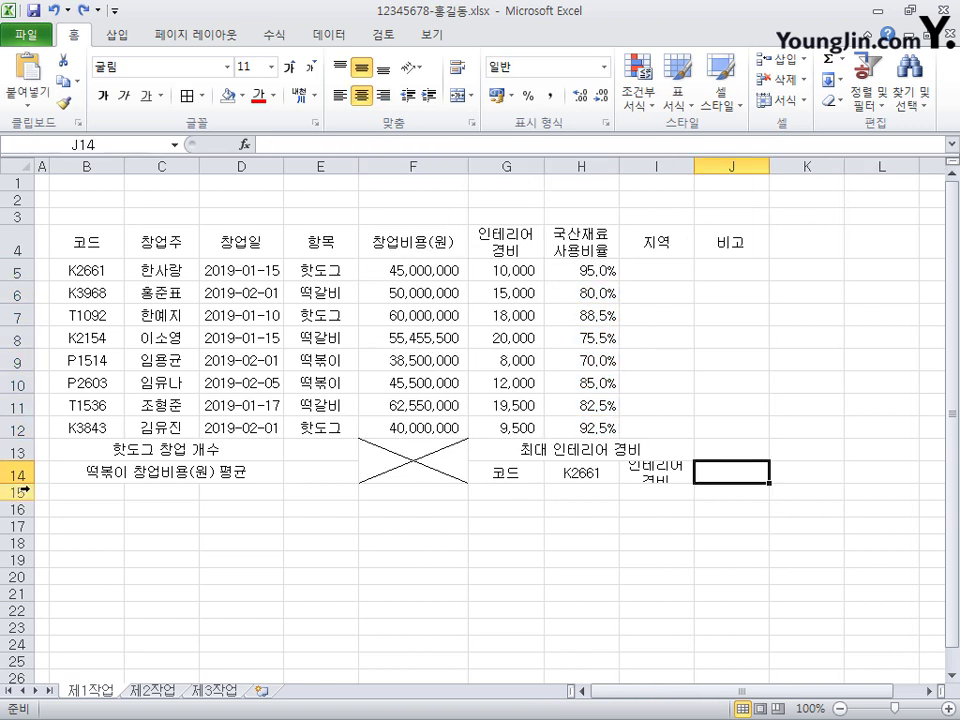
Increase the height of row 14 to fit its two-line label, and make rows 1 to 3 taller for the title
{"action": "left_click_drag", "start_coordinate": [29, 483], "coordinate": [29, 497]}
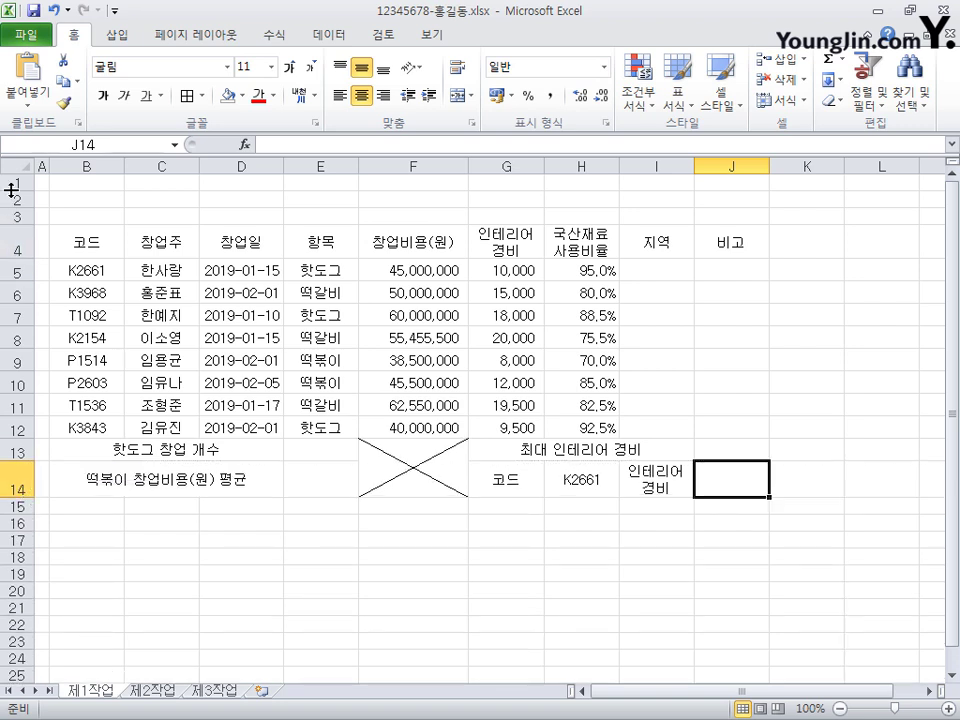
{"action": "left_click_drag", "start_coordinate": [14, 183], "coordinate": [26, 220]}
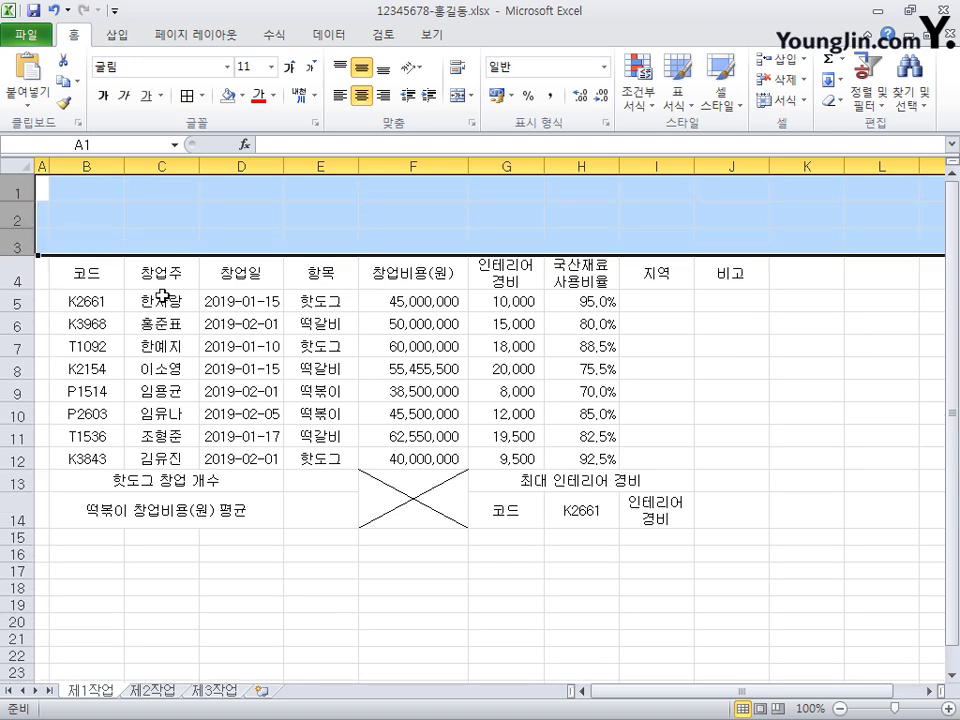
Apply all borders to the table B4:J14 and add a thick box border around its outside
{"action": "left_click_drag", "start_coordinate": [108, 274], "coordinate": [728, 493]}
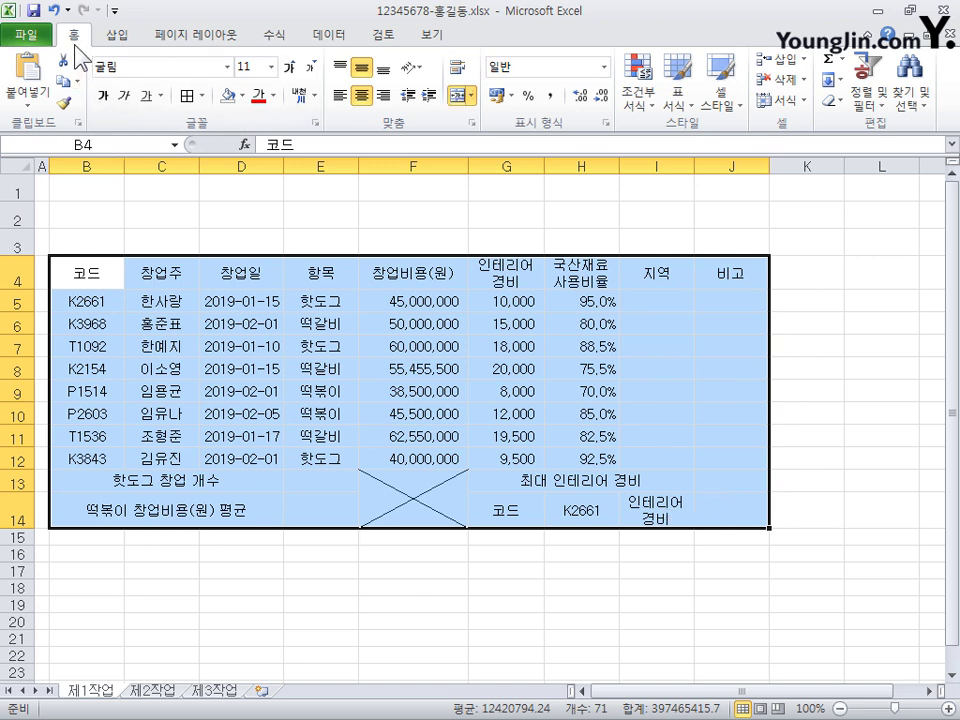
{"action": "left_click", "coordinate": [204, 97]}
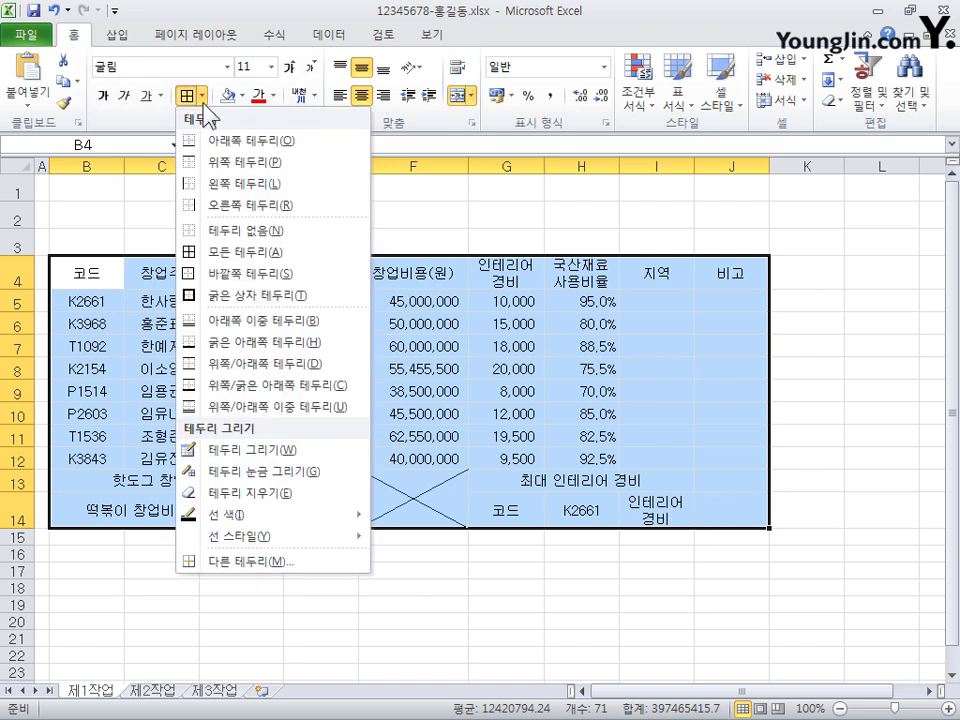
{"action": "left_click", "coordinate": [245, 253]}
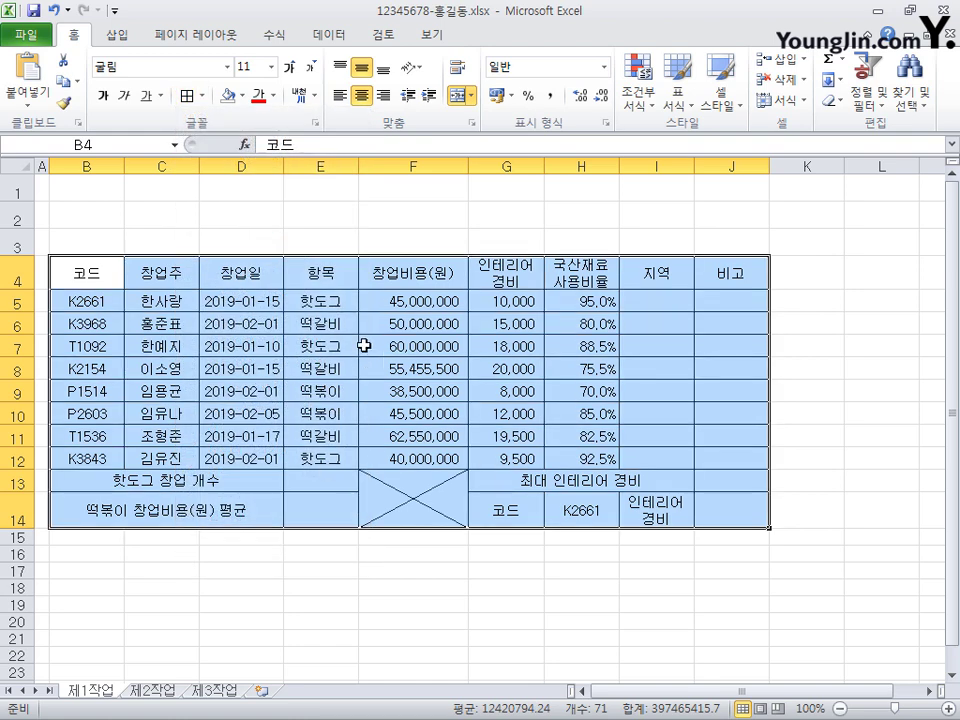
{"action": "left_click", "coordinate": [201, 95]}
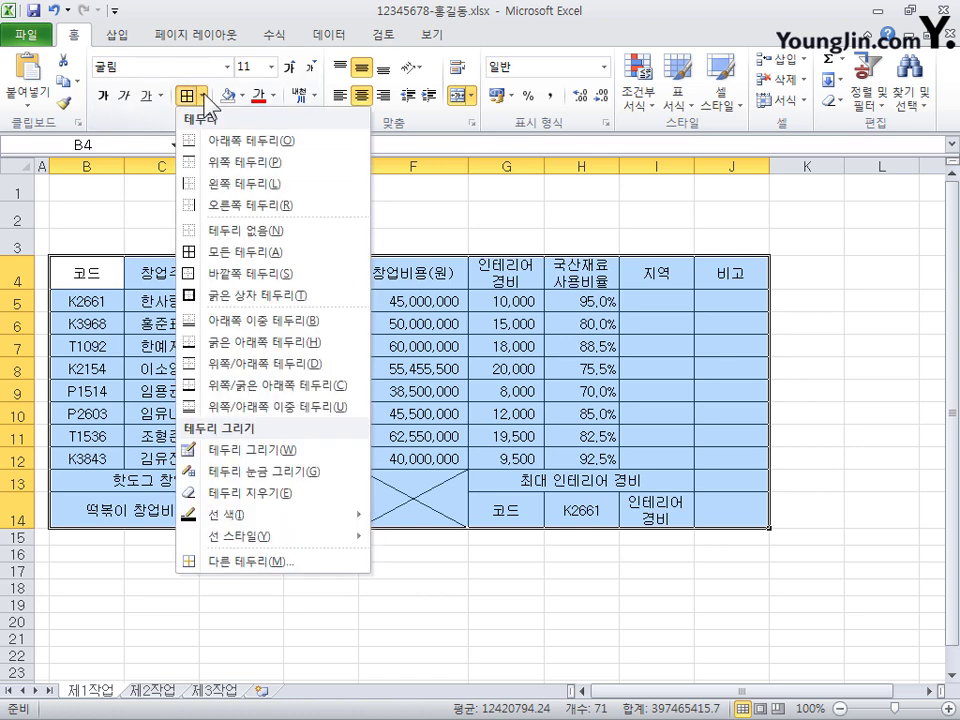
{"action": "left_click", "coordinate": [237, 297]}
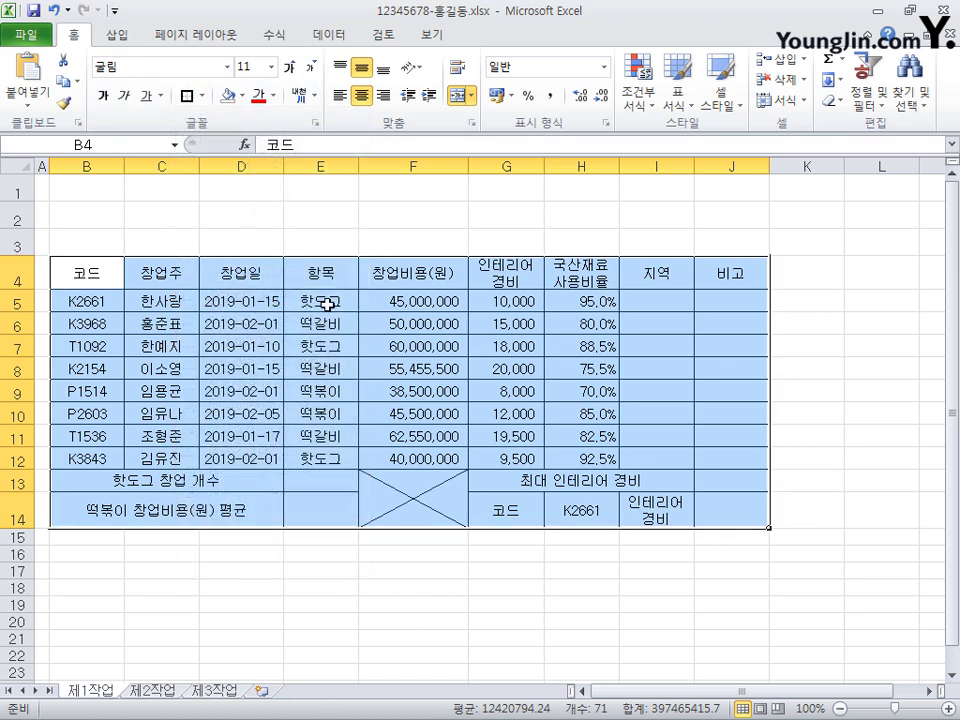
{"action": "left_click", "coordinate": [90, 271]}
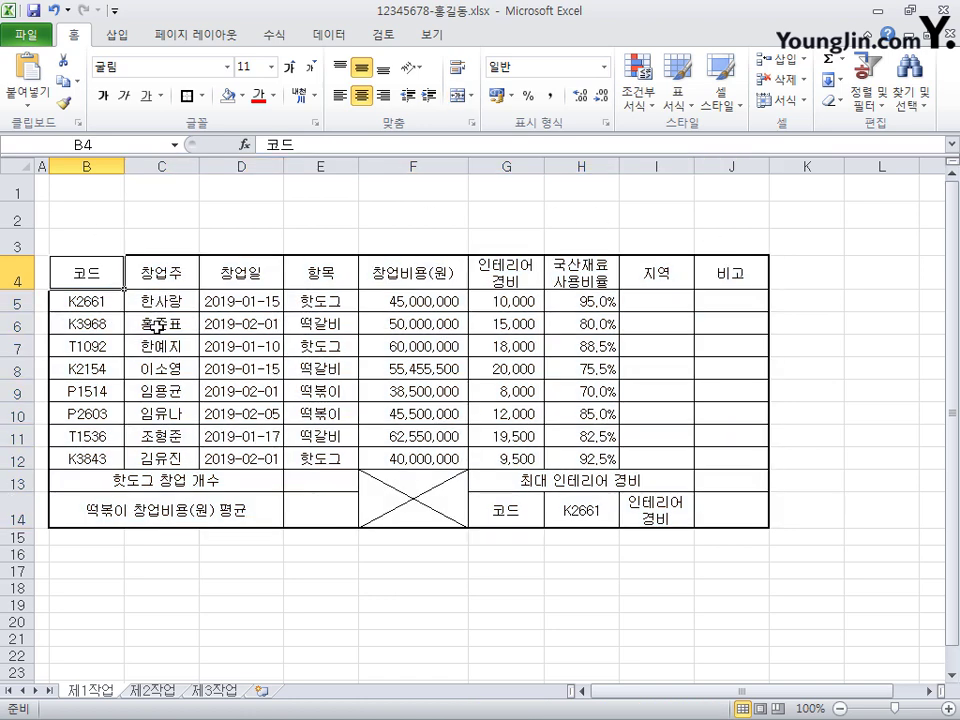
Add a thick box border around the data rows B5:J12
{"action": "left_click_drag", "start_coordinate": [87, 301], "coordinate": [734, 456]}
{"action": "left_click", "coordinate": [202, 96]}
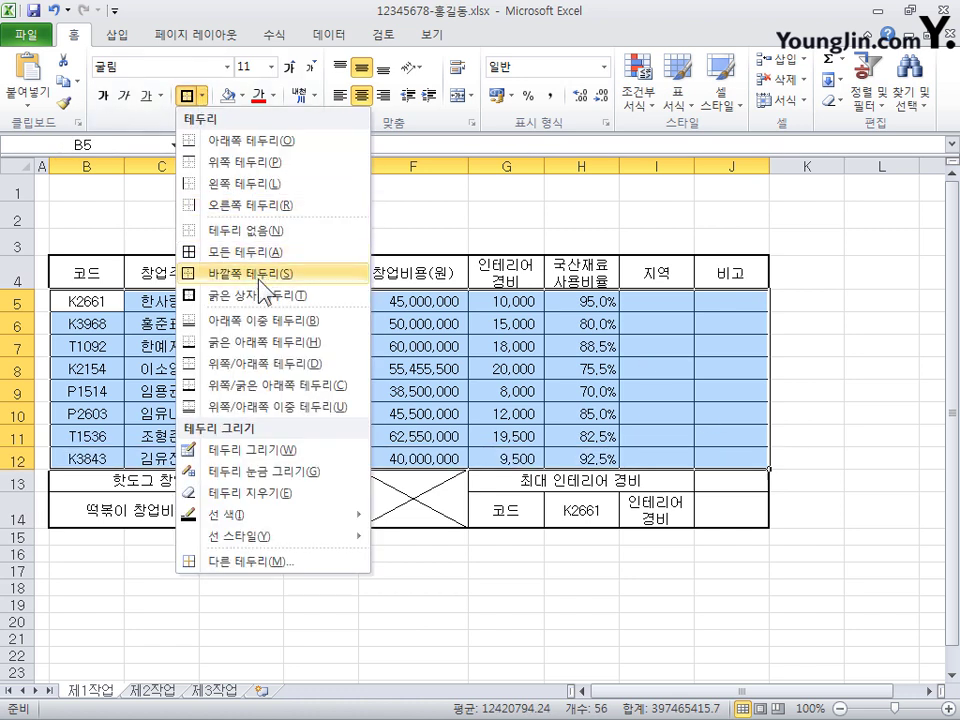
{"action": "left_click", "coordinate": [268, 297]}
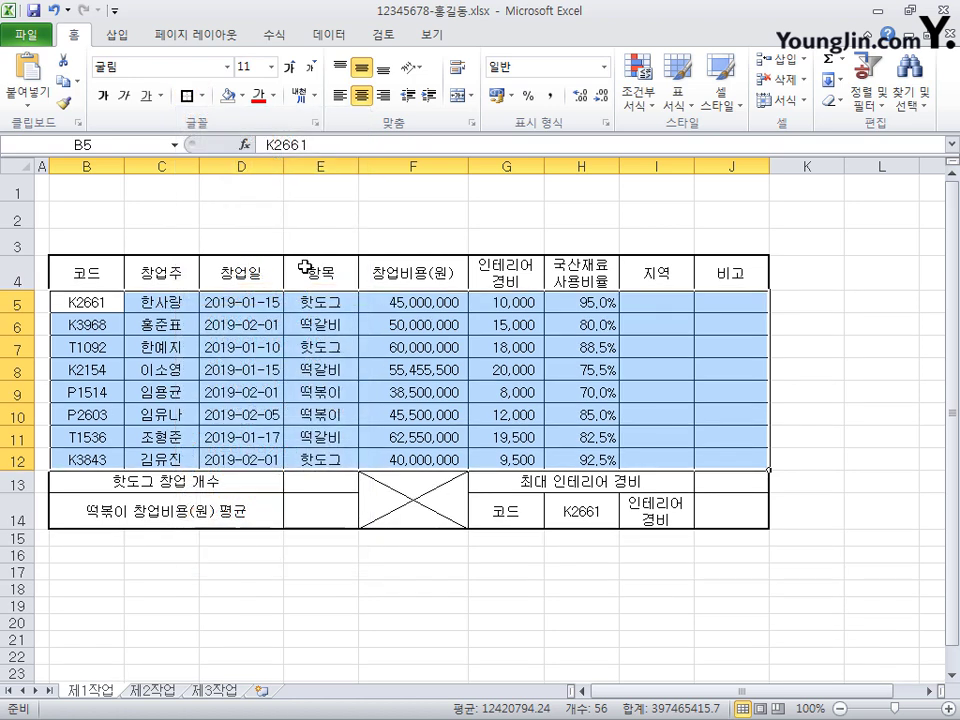
{"action": "left_click", "coordinate": [150, 301]}
{"action": "left_click", "coordinate": [298, 571]}
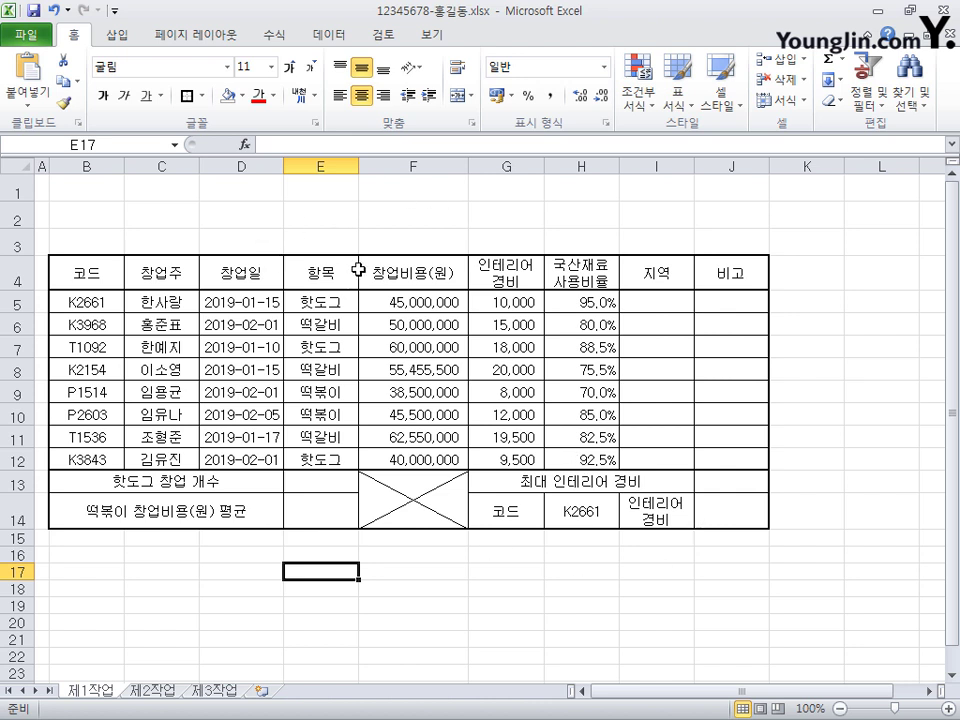
Draw a flowchart Display shape about 13.04 cm wide and 1.85 cm high over rows 1 to 3, from column B into G
{"action": "left_click", "coordinate": [119, 38]}
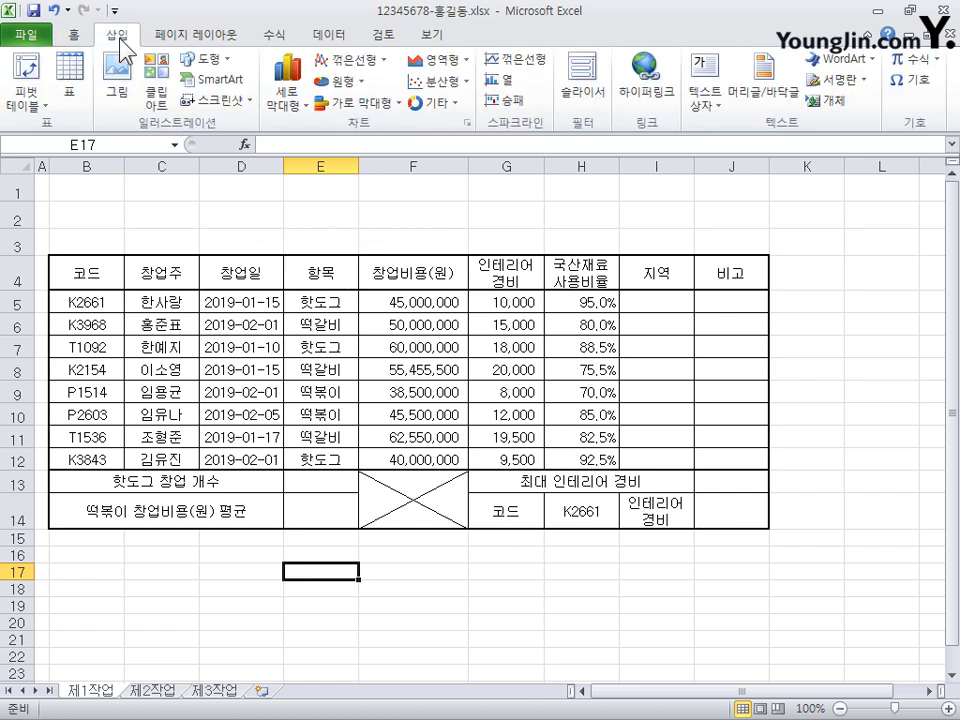
{"action": "left_click", "coordinate": [208, 59]}
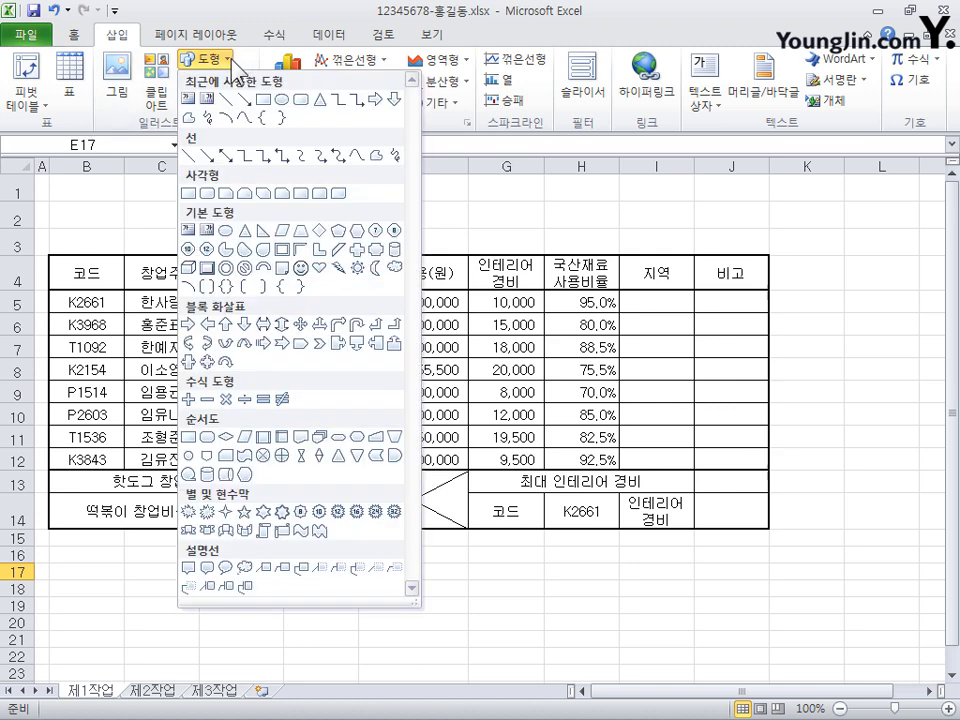
{"action": "left_click", "coordinate": [244, 474]}
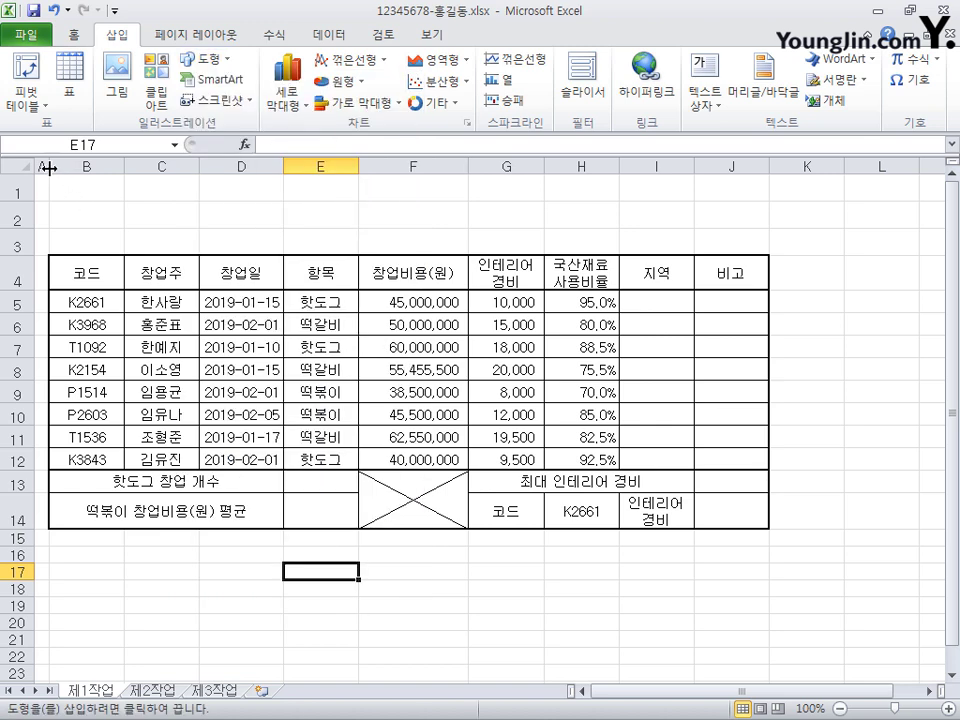
{"action": "mouse_move", "coordinate": [50, 180]}
{"action": "left_mouse_down"}
{"action": "mouse_move", "coordinate": [435, 244]}
{"action": "mouse_move", "coordinate": [520, 238]}
{"action": "mouse_move", "coordinate": [511, 236]}
{"action": "mouse_move", "coordinate": [514, 244]}
{"action": "left_mouse_up"}
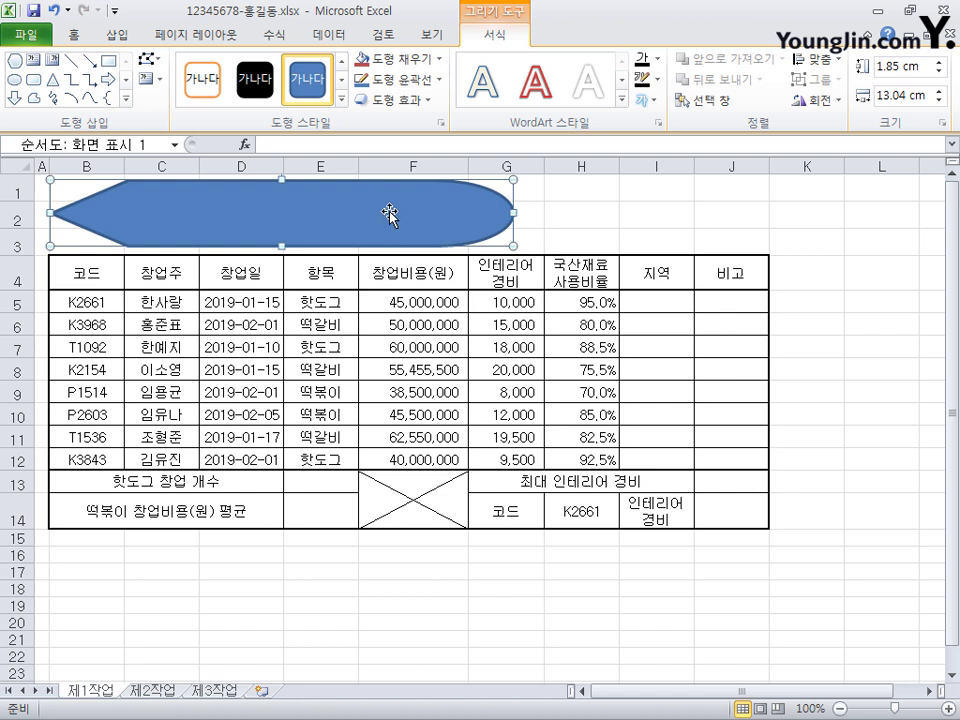
Enter the title text 프랜차이즈 창업 현황 in the Display shape
{"action": "right_click", "coordinate": [389, 211]}
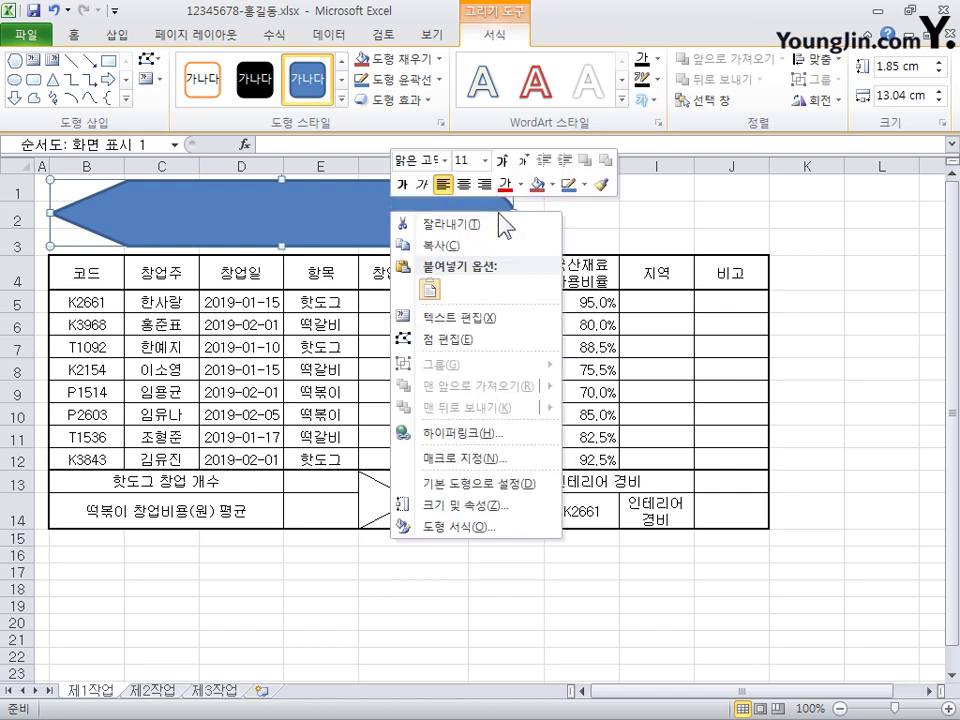
{"action": "left_click", "coordinate": [482, 318]}
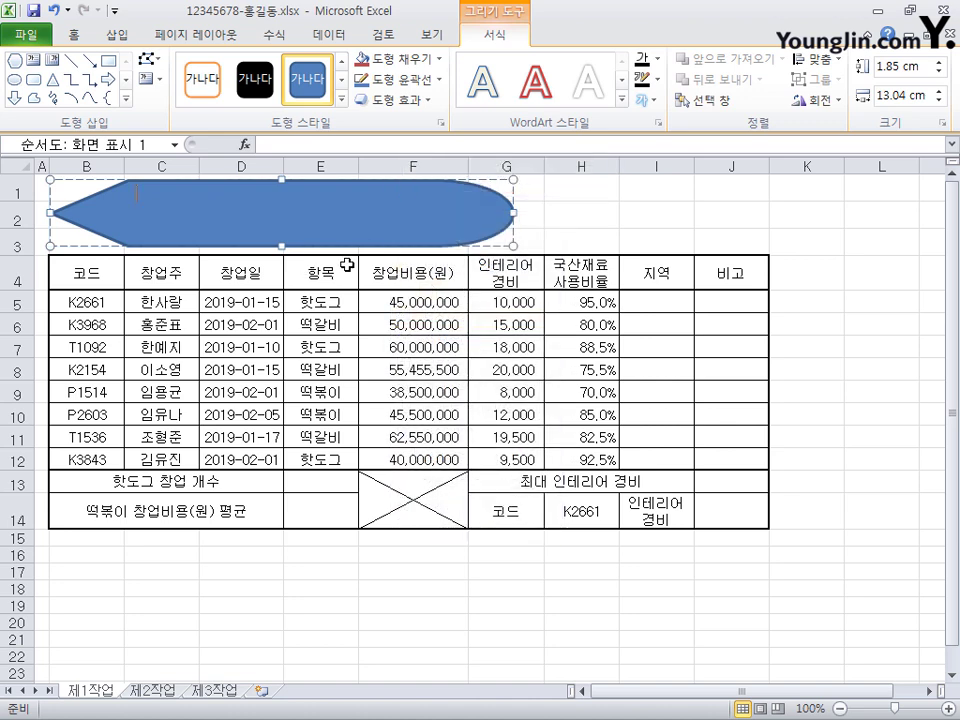
{"action": "type", "text": "프랜차이즈 창업 현황"}
{"action": "key", "text": "Escape"}
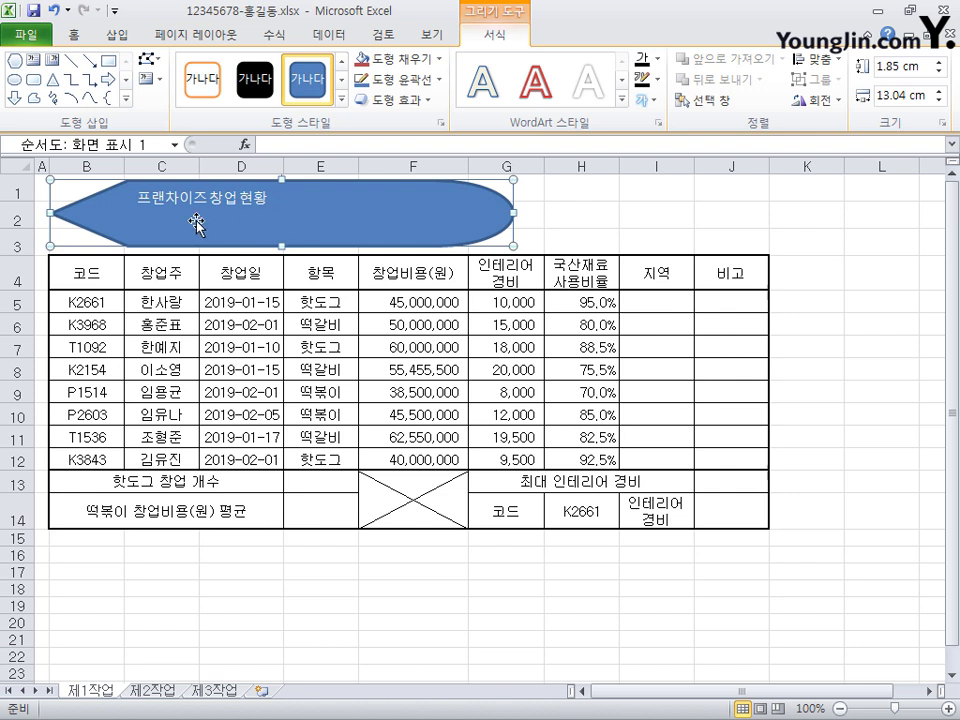
Center the title text in the shape both vertically and horizontally
{"action": "left_click", "coordinate": [73, 33]}
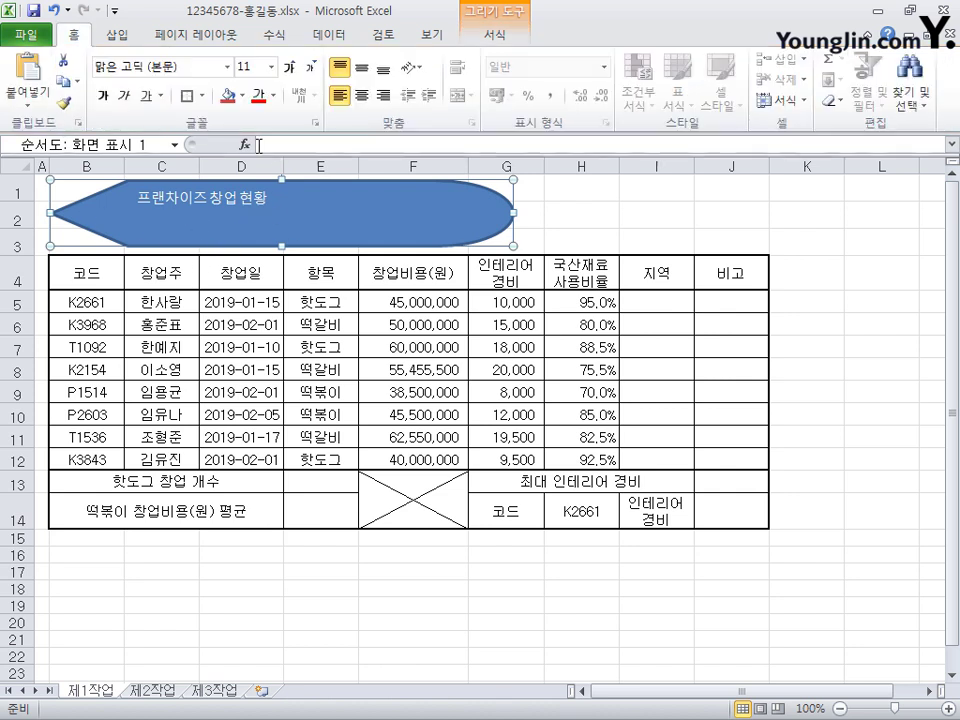
{"action": "left_click", "coordinate": [362, 68]}
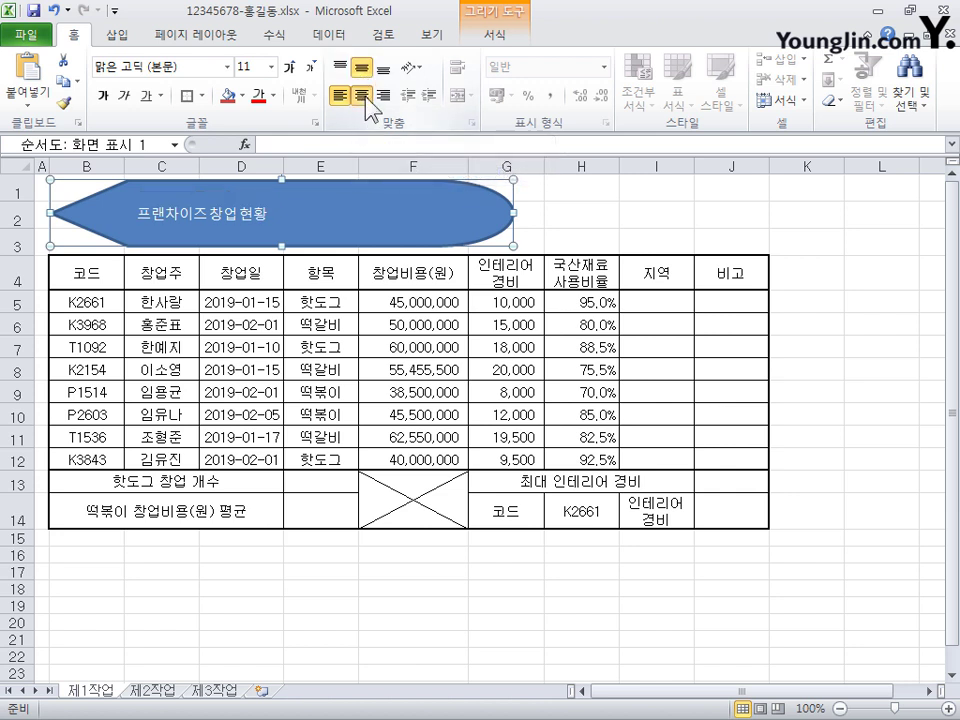
{"action": "left_click", "coordinate": [363, 95]}
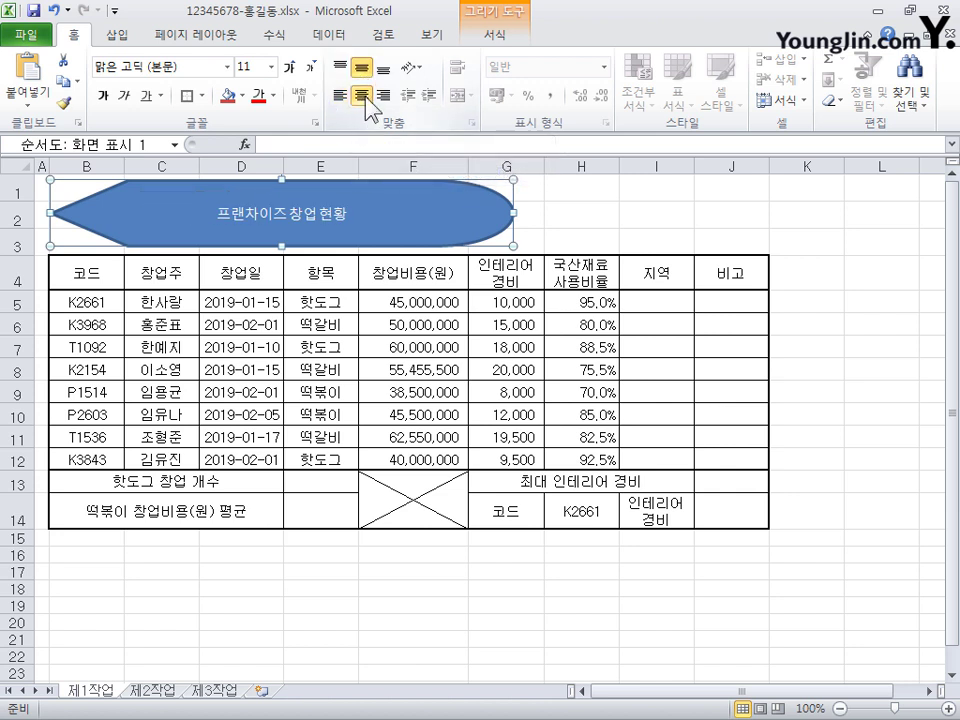
Set the shape's title text to the 굴림 font at size 24
{"action": "left_click", "coordinate": [187, 68]}
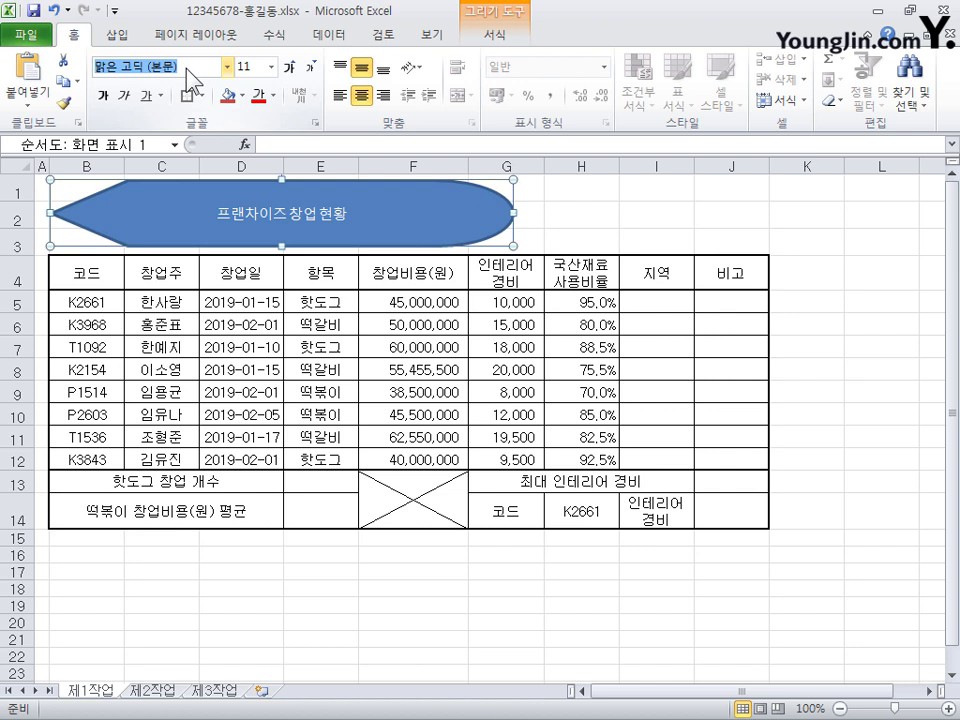
{"action": "type", "text": "굴림"}
{"action": "key", "text": "Return"}
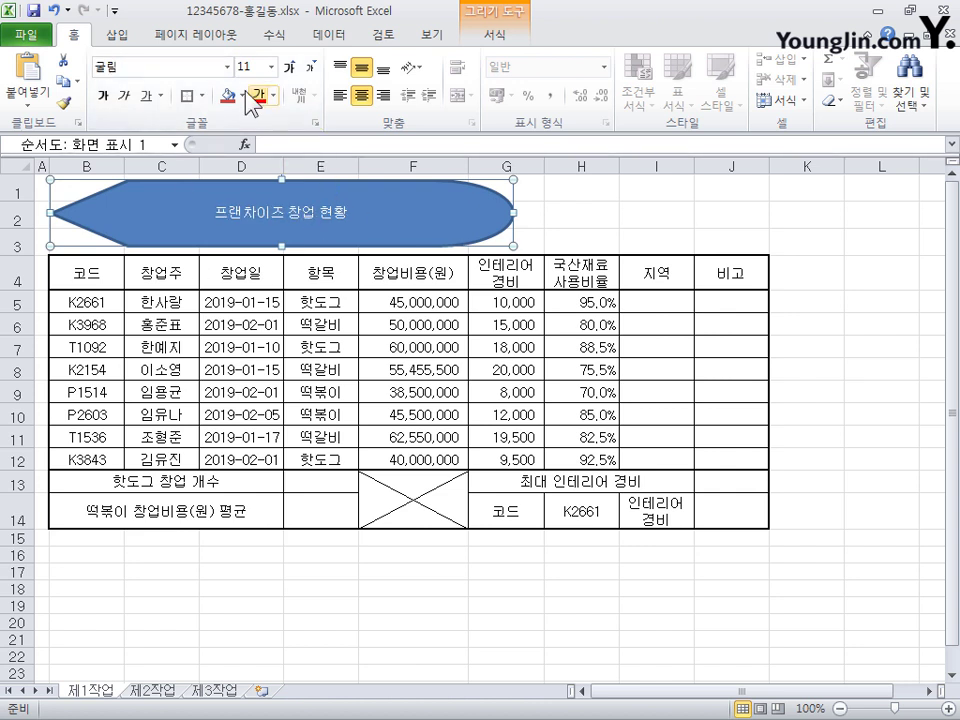
{"action": "left_click", "coordinate": [272, 67]}
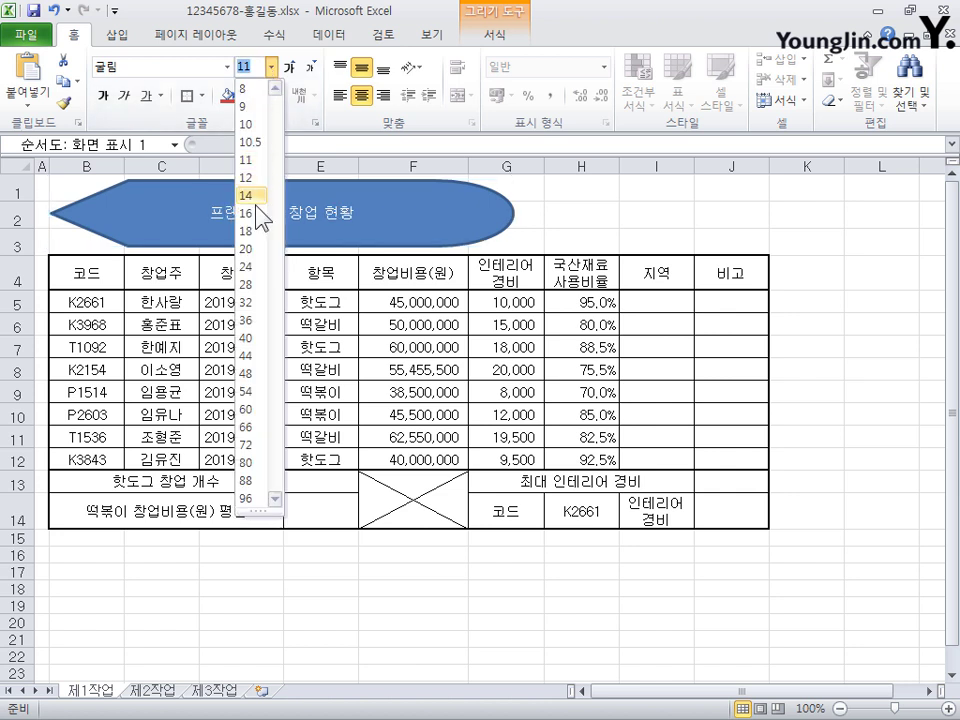
{"action": "left_click", "coordinate": [255, 267]}
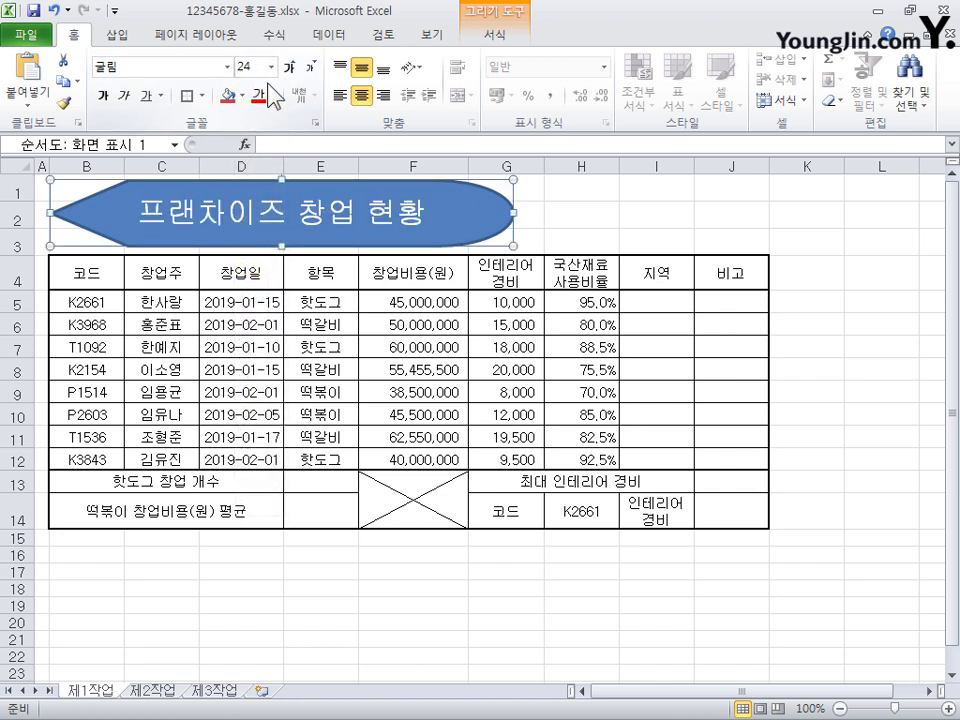
Make the title shape's text black and bold
{"action": "left_click", "coordinate": [276, 112]}
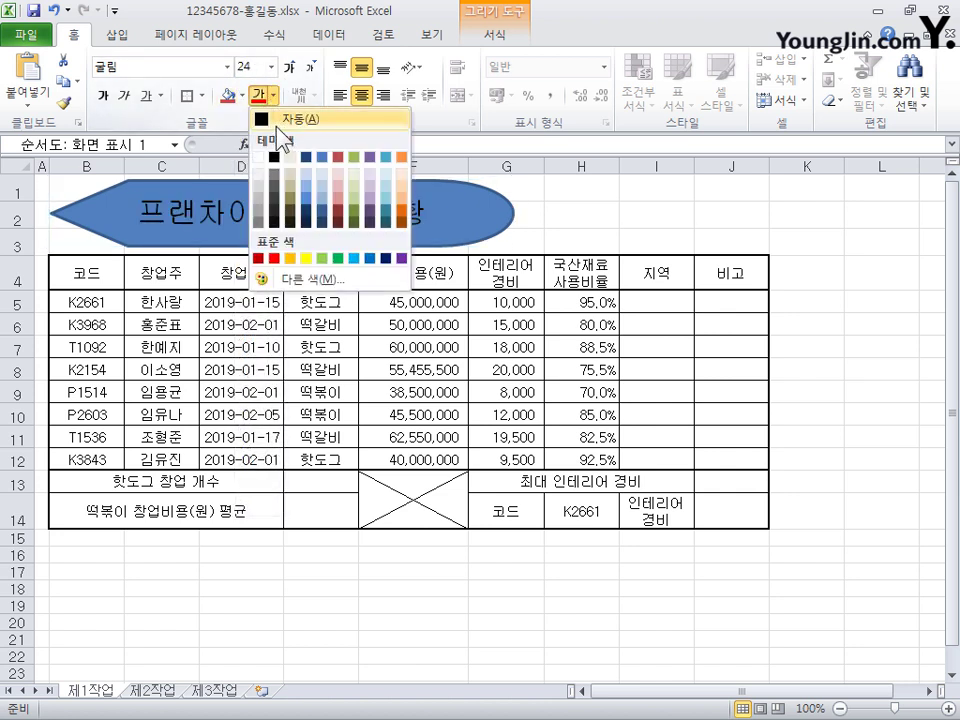
{"action": "left_click", "coordinate": [276, 160]}
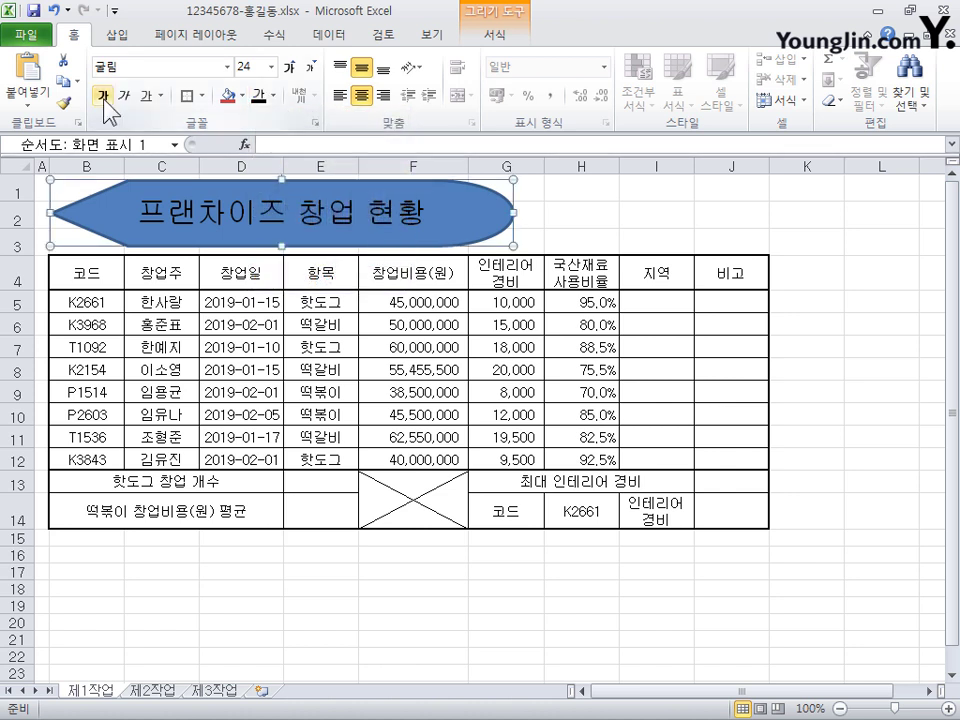
{"action": "left_click", "coordinate": [104, 100]}
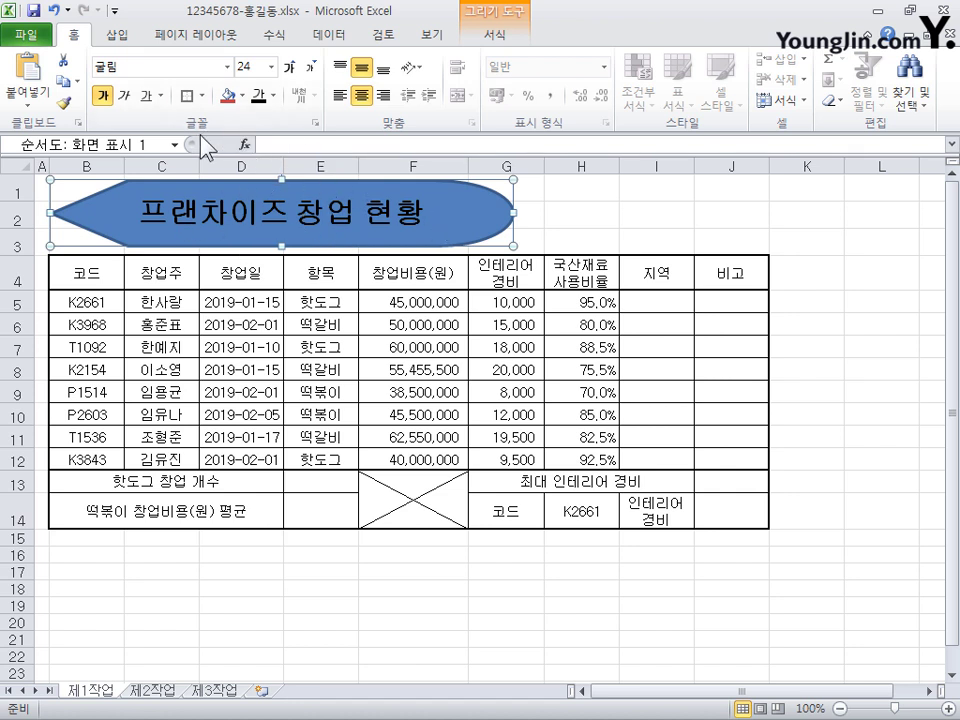
Fill the title shape with standard yellow and give it a black outline
{"action": "left_click", "coordinate": [244, 97]}
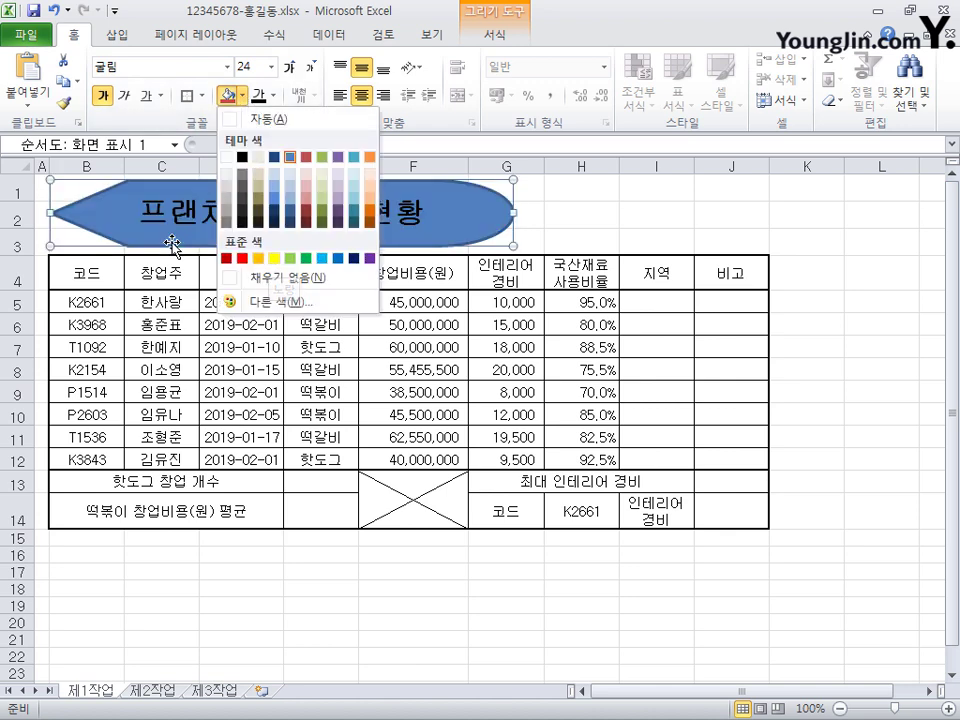
{"action": "key", "text": "Escape"}
{"action": "left_click", "coordinate": [504, 42]}
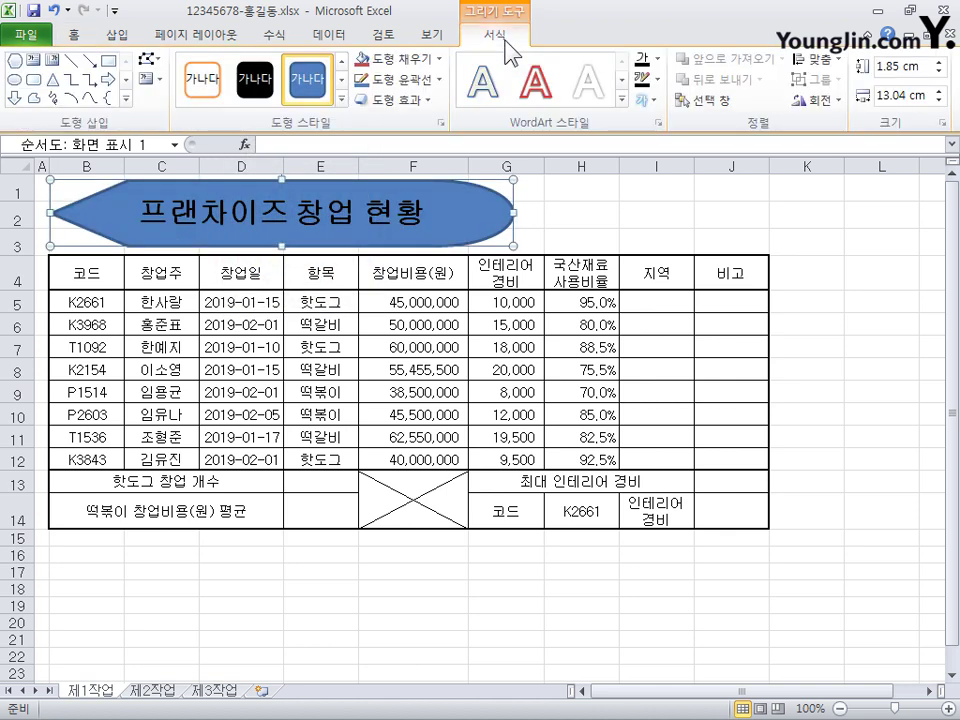
{"action": "left_click", "coordinate": [439, 59]}
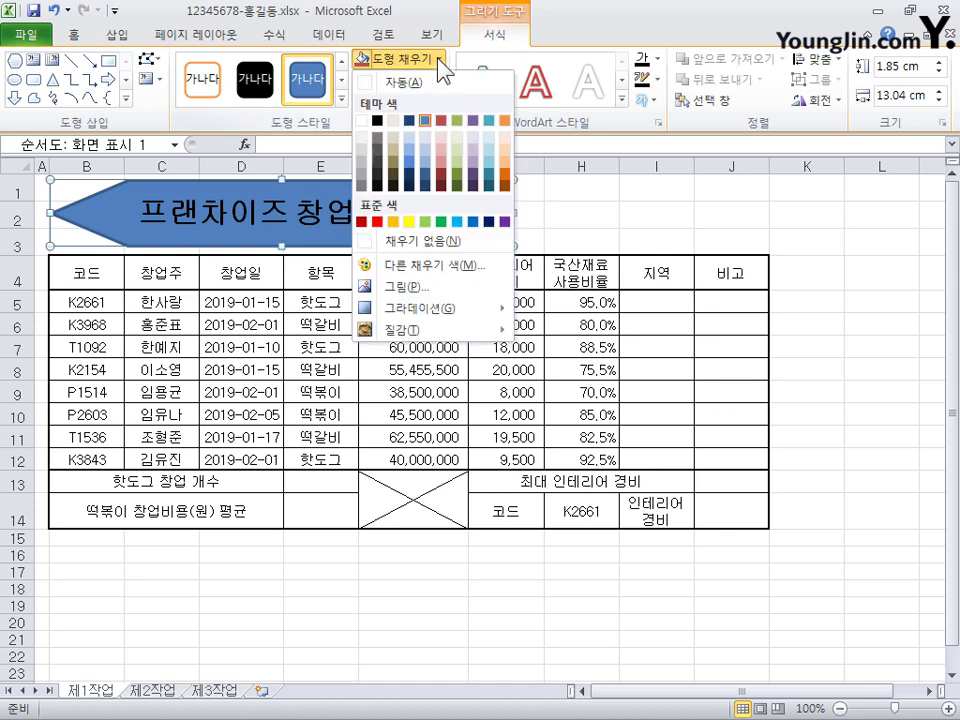
{"action": "left_click", "coordinate": [410, 221]}
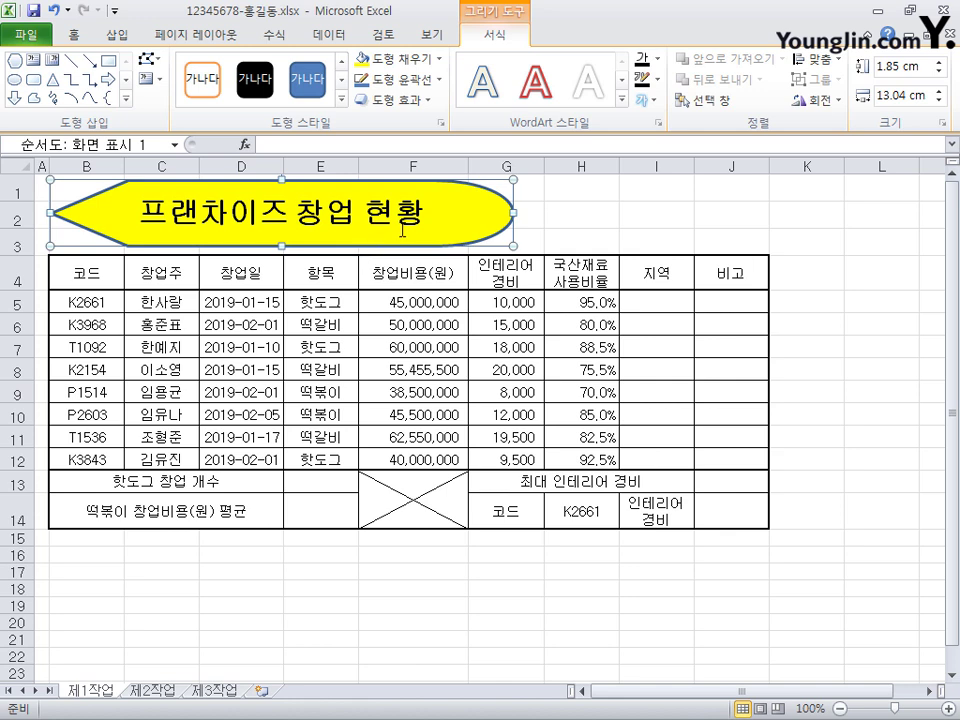
{"action": "left_click", "coordinate": [441, 85]}
{"action": "left_click", "coordinate": [372, 142]}
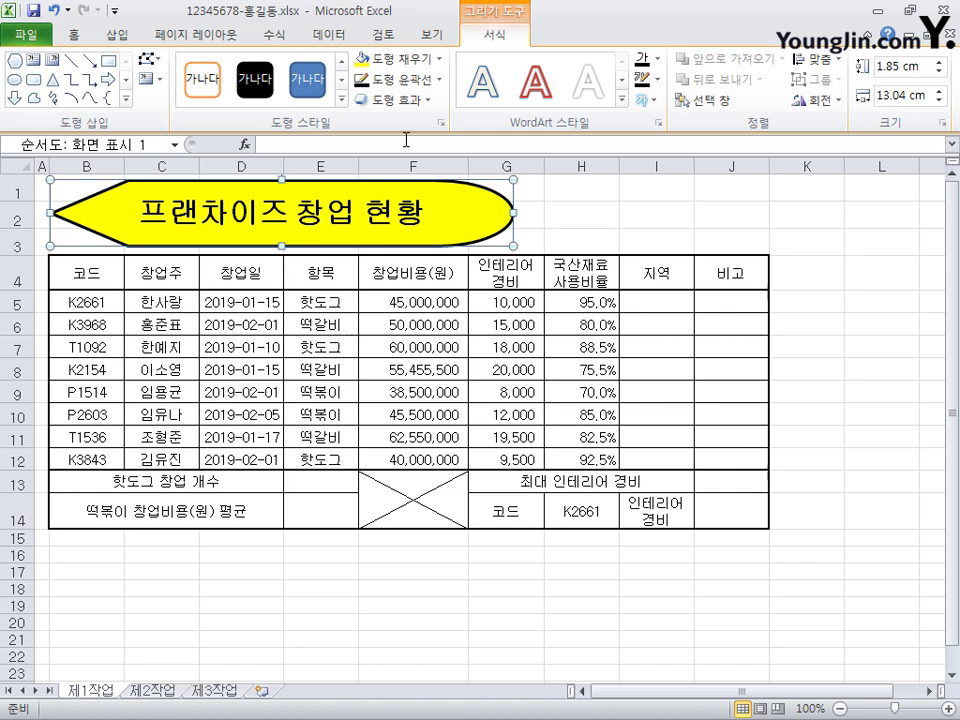
Apply an outer shadow offset to the right to the title shape
{"action": "left_click", "coordinate": [428, 101]}
{"action": "mouse_move", "coordinate": [452, 190]}
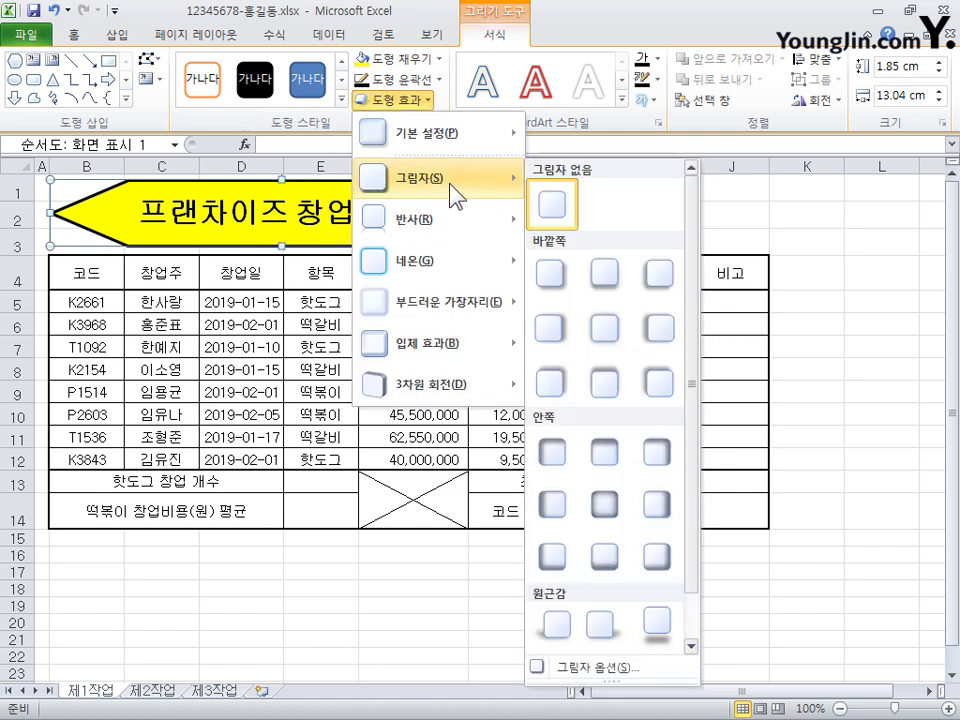
{"action": "left_click", "coordinate": [559, 331]}
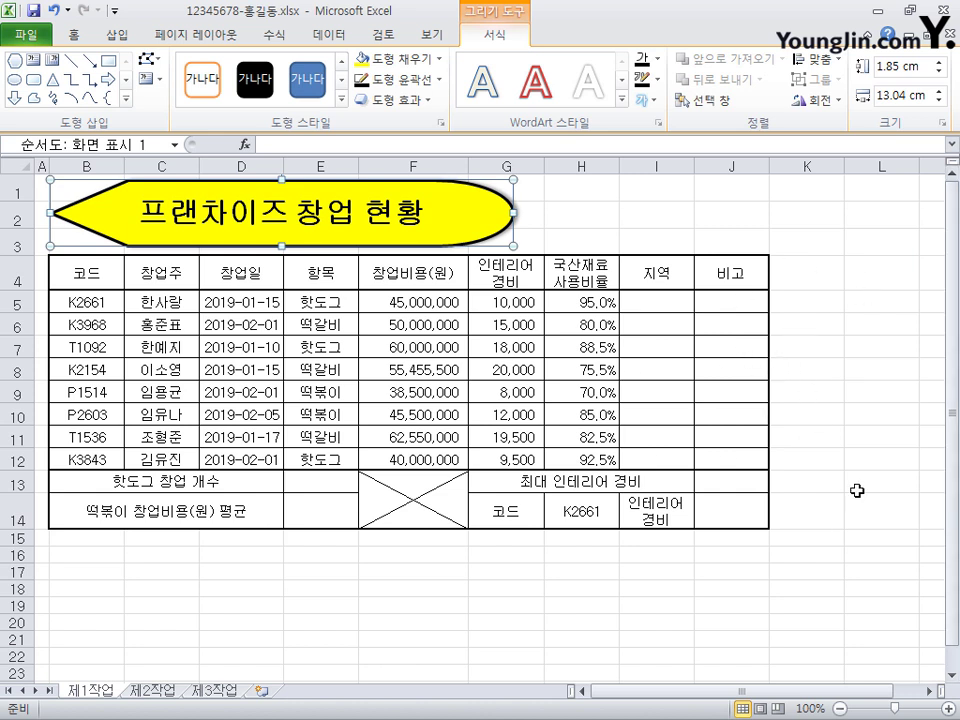
{"action": "left_click", "coordinate": [929, 691]}
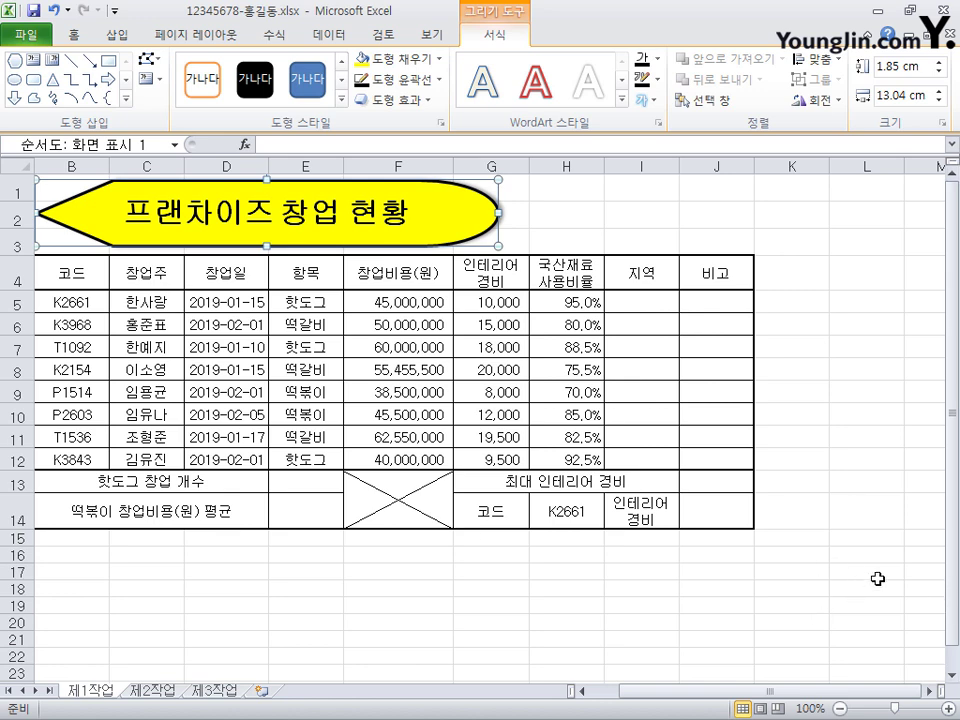
{"action": "left_click", "coordinate": [262, 690]}
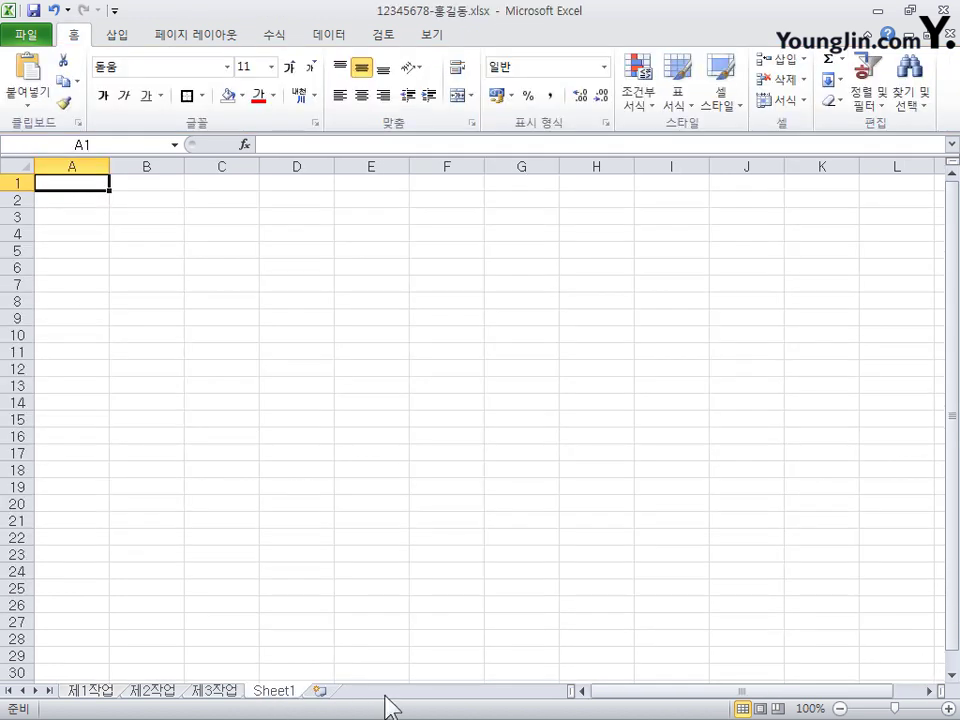
{"action": "right_click", "coordinate": [289, 688]}
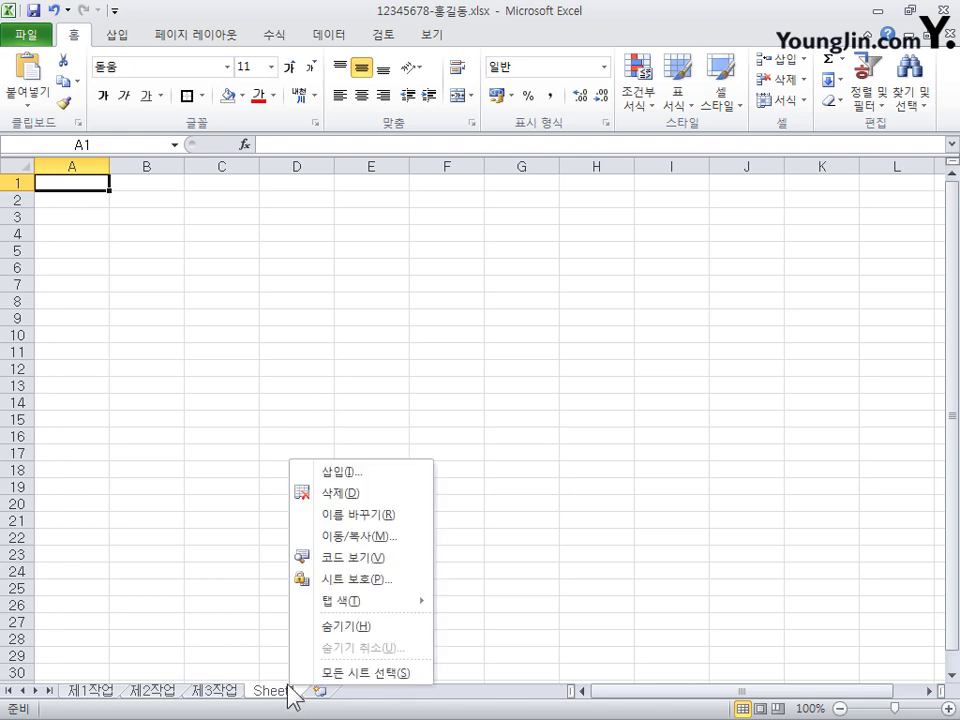
{"action": "left_click", "coordinate": [345, 493]}
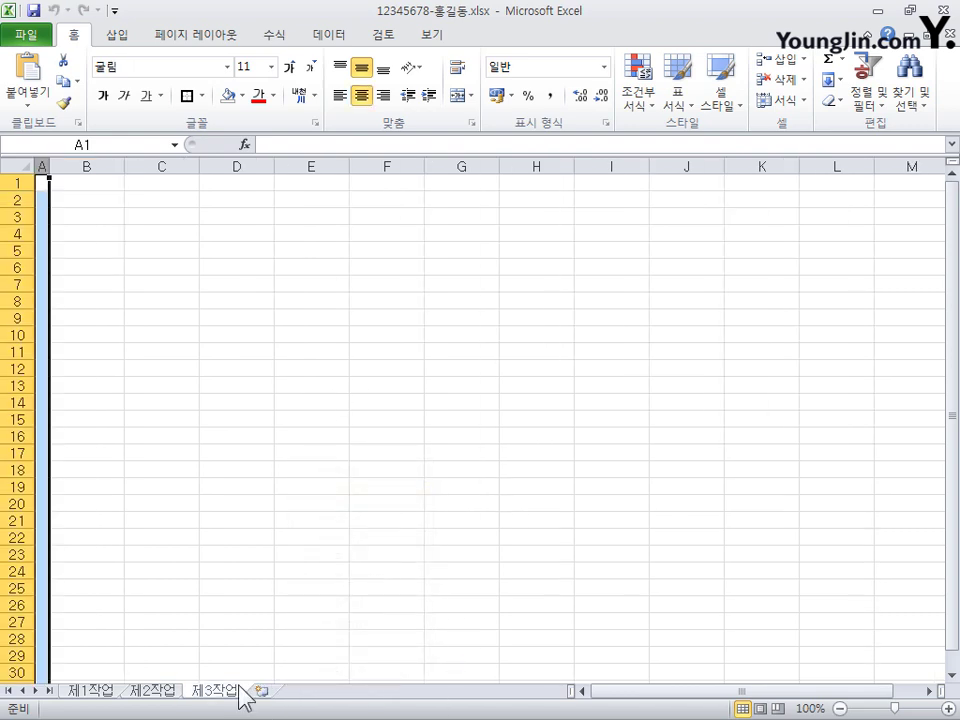
{"action": "left_click", "coordinate": [90, 690]}
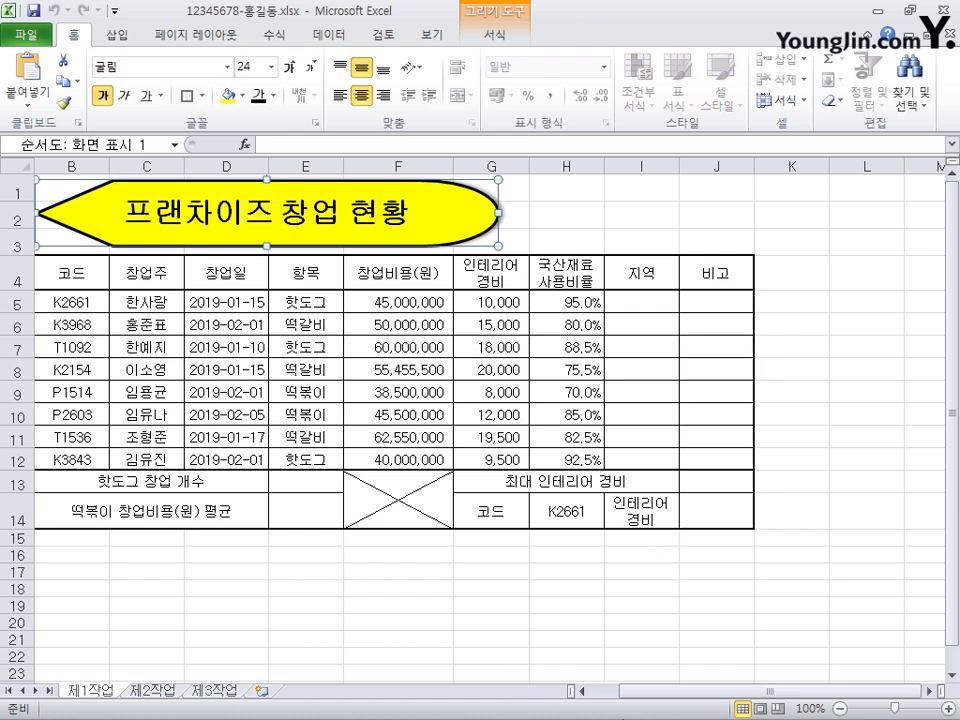
Enter 확 and 인 on two separate lines within cell L18 of the 제1작업 sheet
{"action": "left_click", "coordinate": [860, 590]}
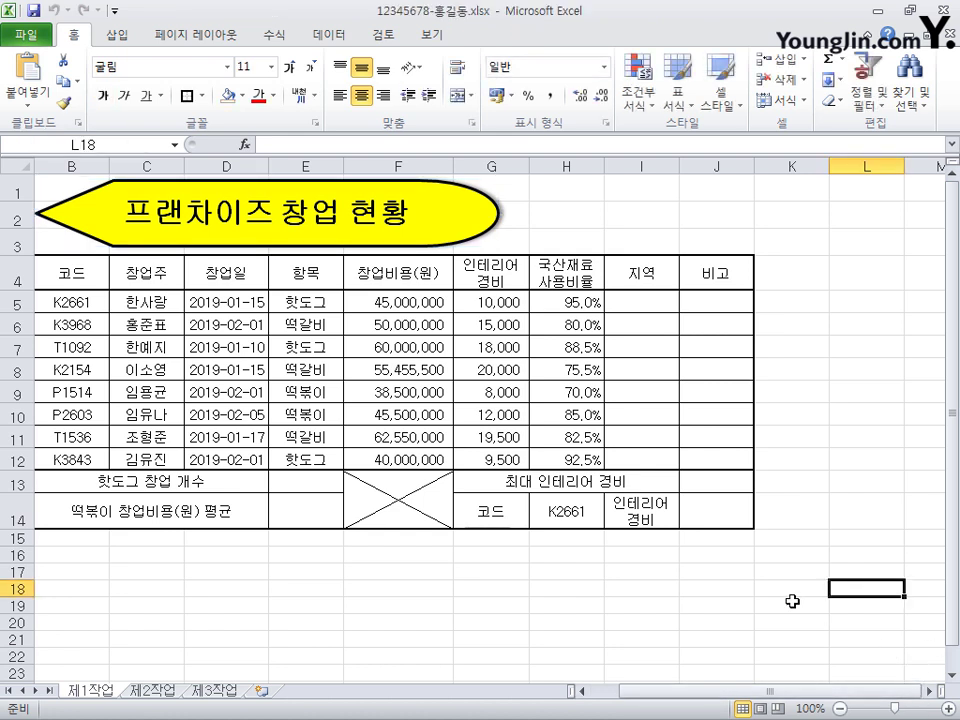
{"action": "type", "text": "확"}
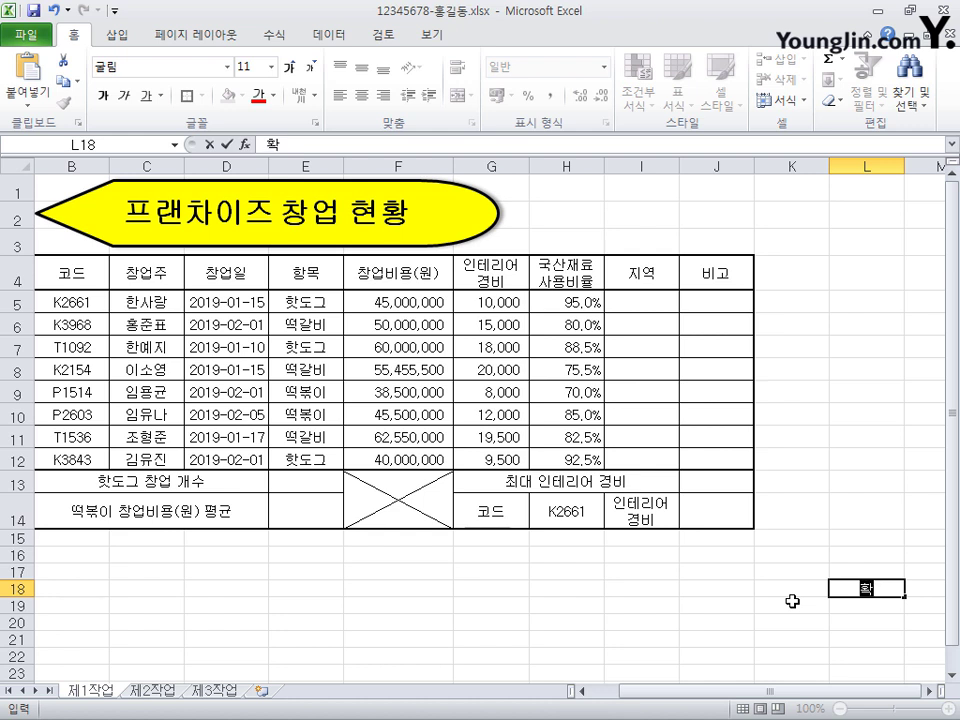
{"action": "key", "text": "alt+Return"}
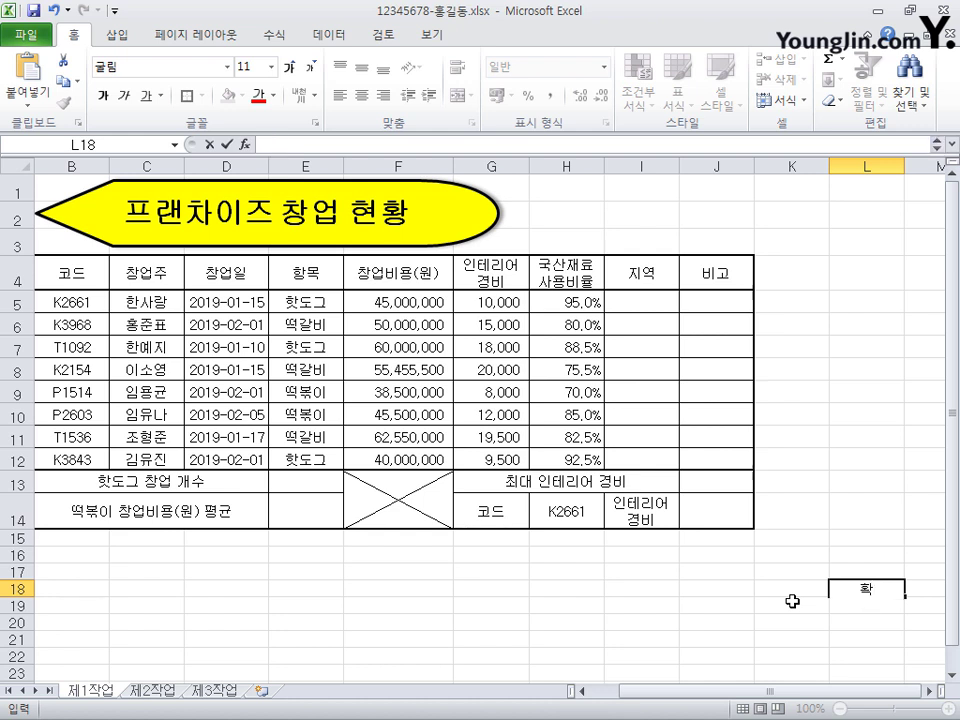
{"action": "type", "text": "인"}
{"action": "key", "text": "Return"}
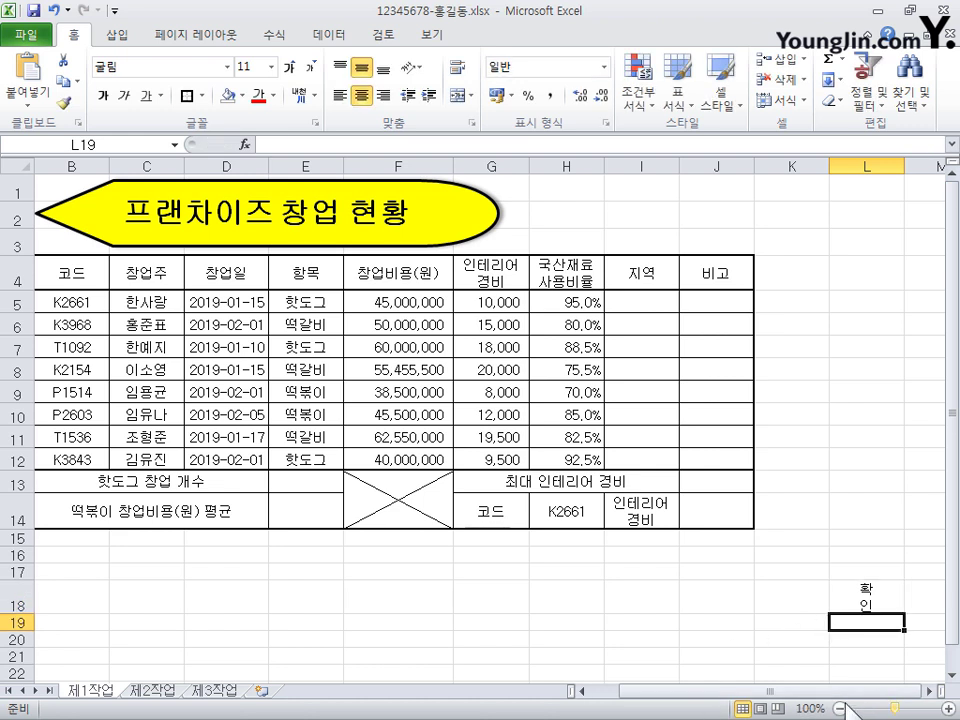
Enter the approval headings 담장, 팀장 and 부장 in cells M18, N18 and O18
{"action": "key", "text": "Up"}
{"action": "key", "text": "Right"}
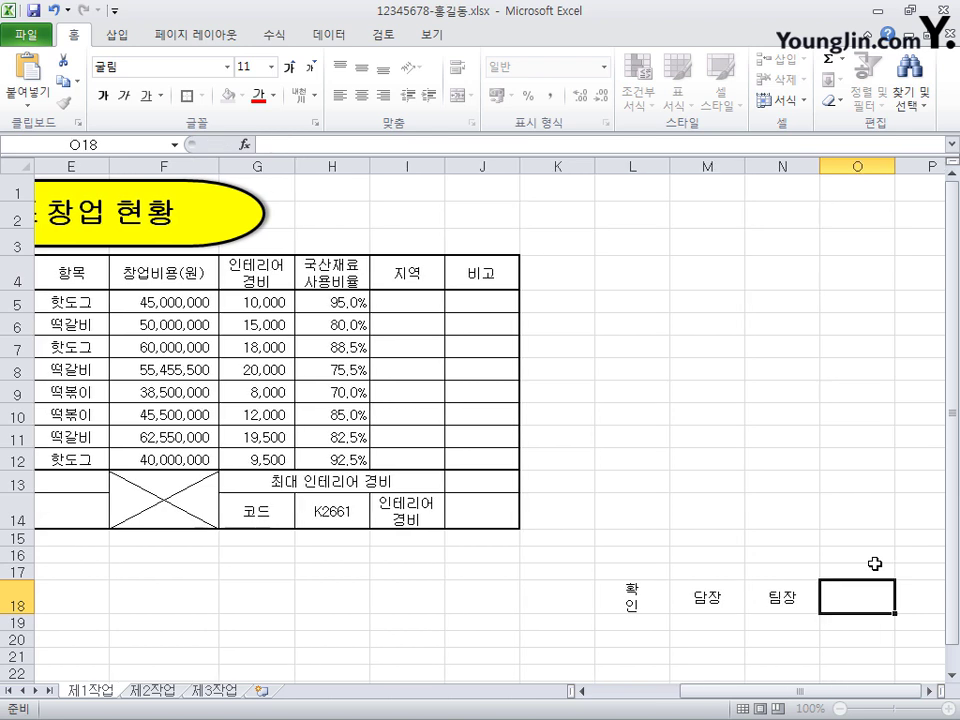
{"action": "type", "text": "부장"}
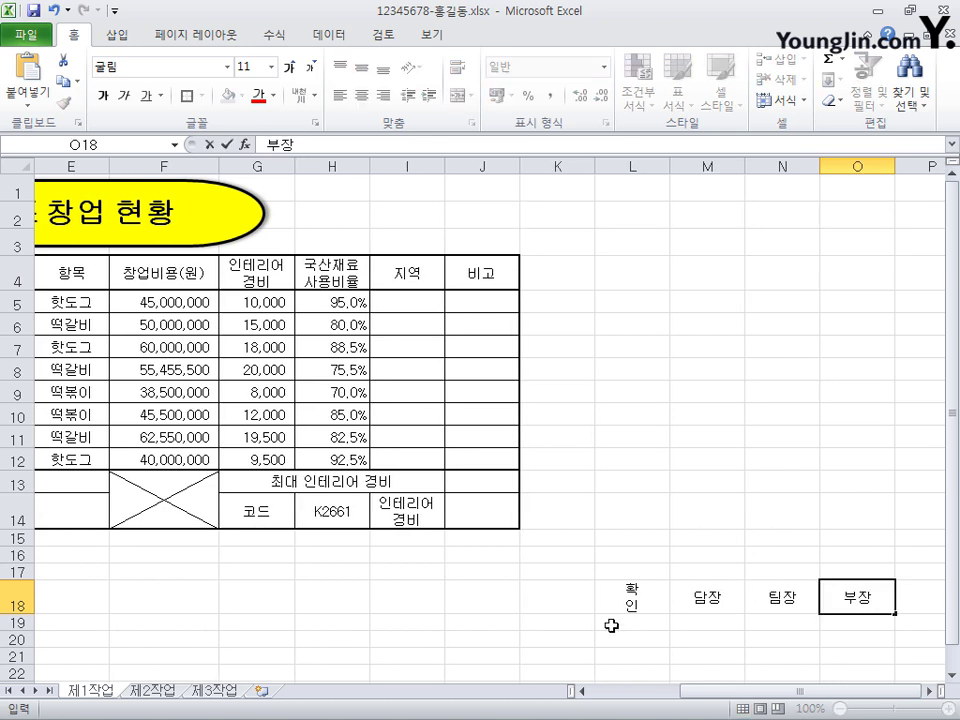
Merge and center L18:L19, narrowing column L and making row 19 taller to shape the approval box
{"action": "left_click_drag", "start_coordinate": [641, 596], "coordinate": [645, 617]}
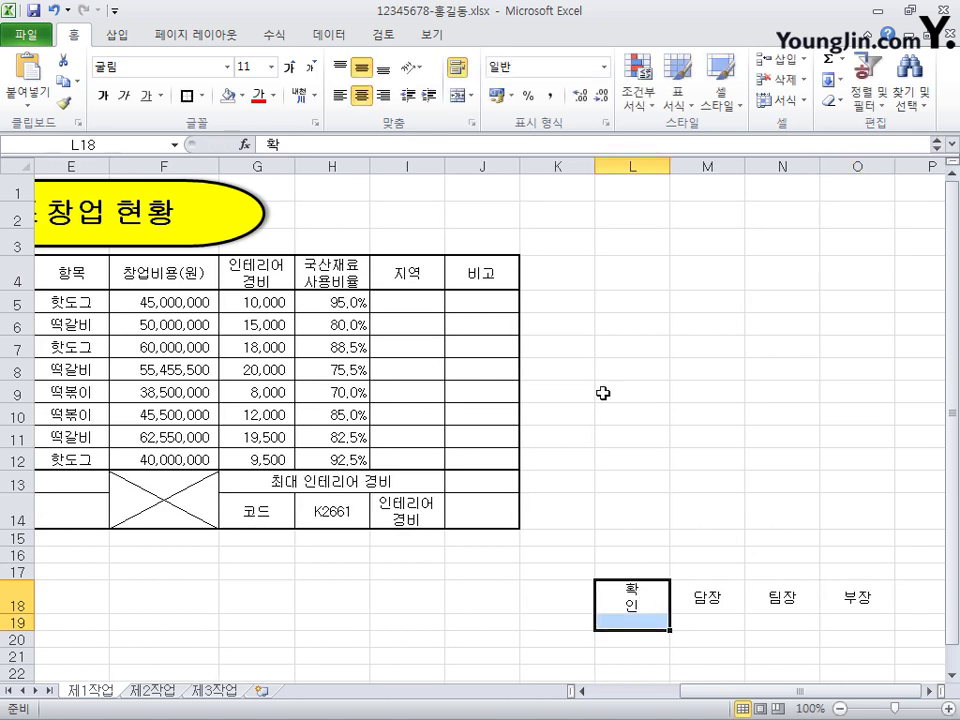
{"action": "left_click", "coordinate": [460, 96]}
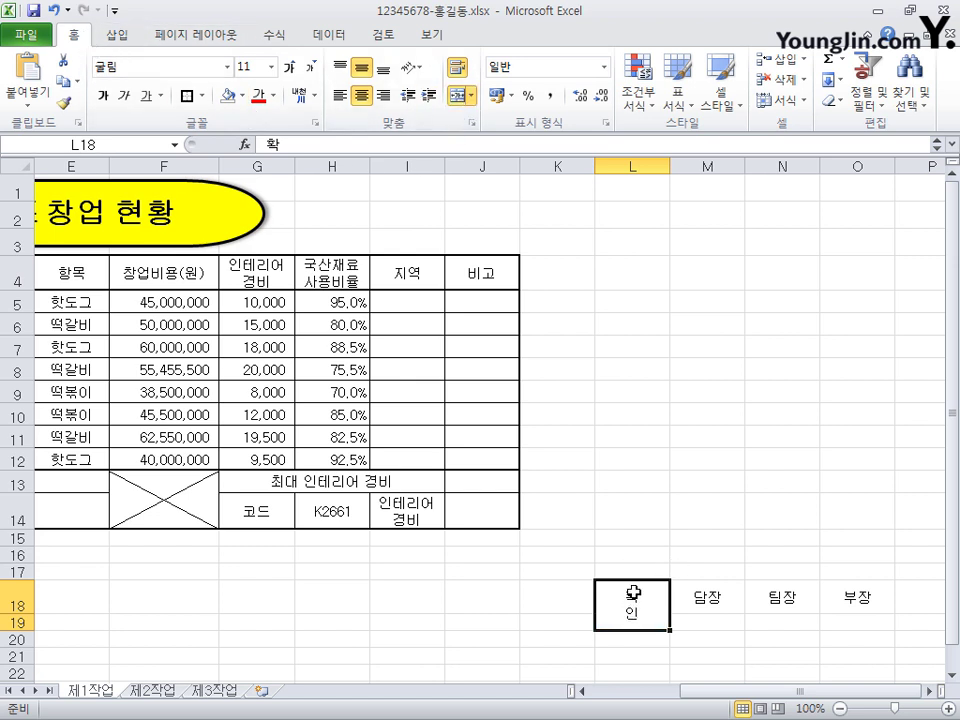
{"action": "left_click_drag", "start_coordinate": [670, 167], "coordinate": [634, 157]}
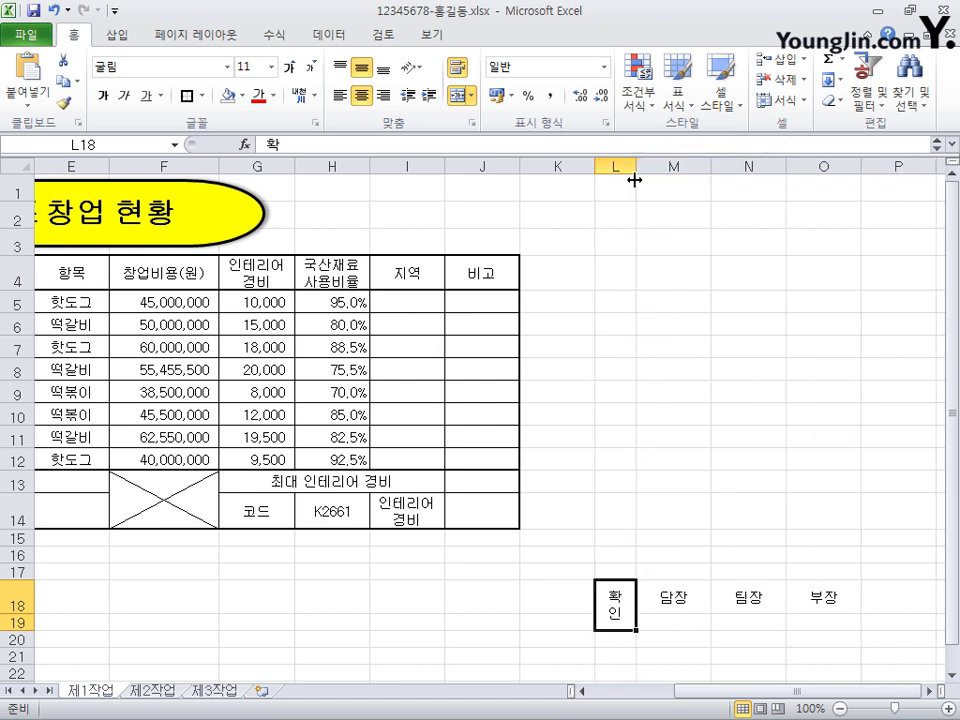
{"action": "left_click_drag", "start_coordinate": [22, 628], "coordinate": [29, 657]}
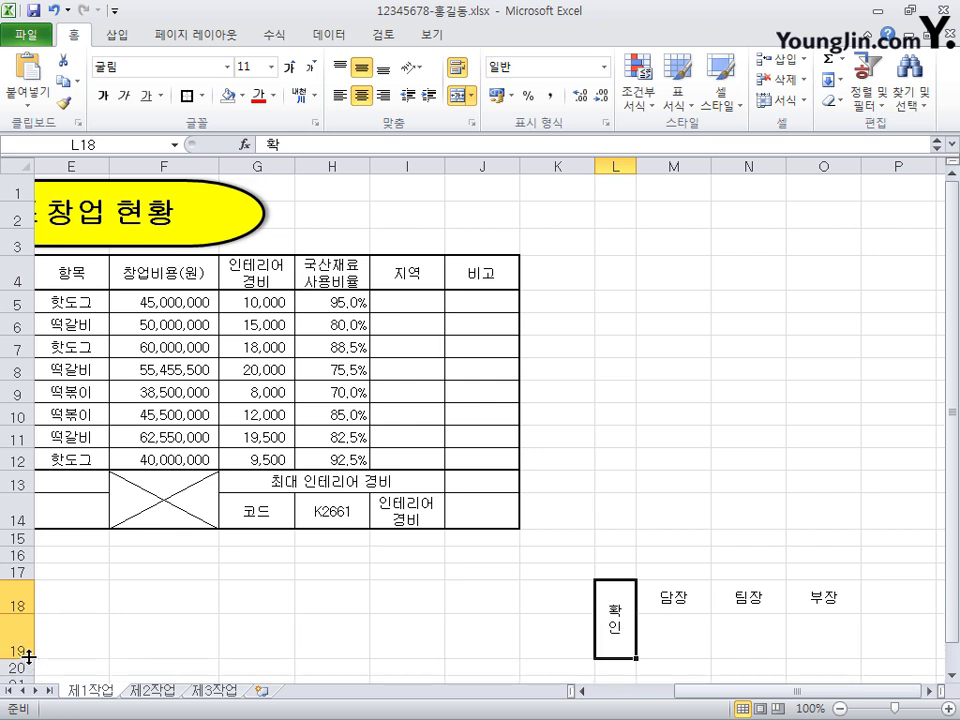
Correct the approval heading in M18 to 담당
{"action": "left_click", "coordinate": [678, 598]}
{"action": "type", "text": "담당"}
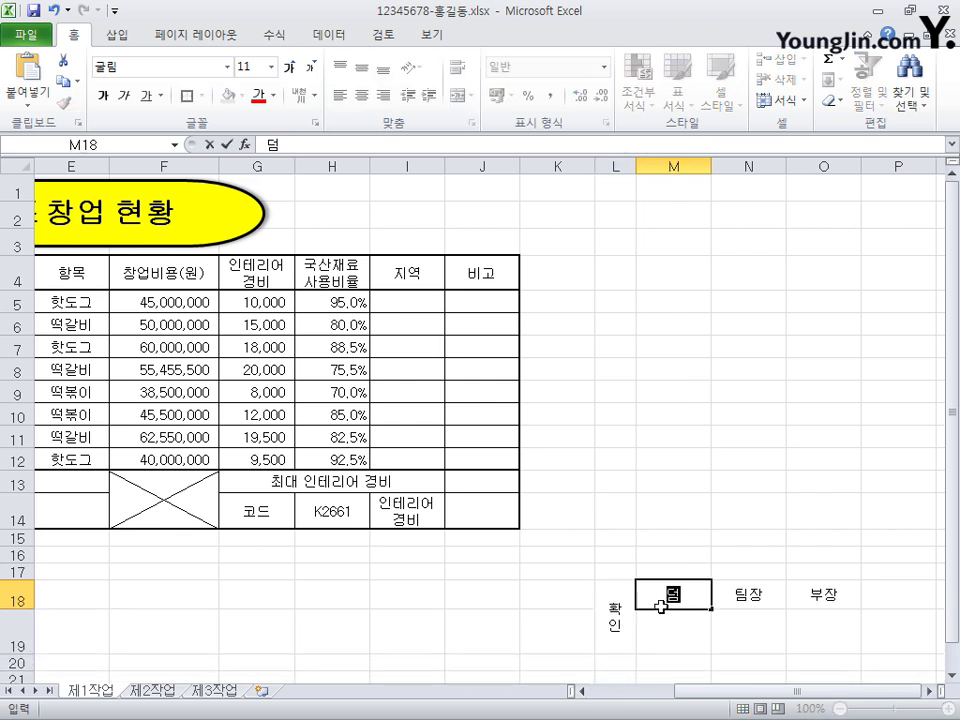
{"action": "key", "text": "Return"}
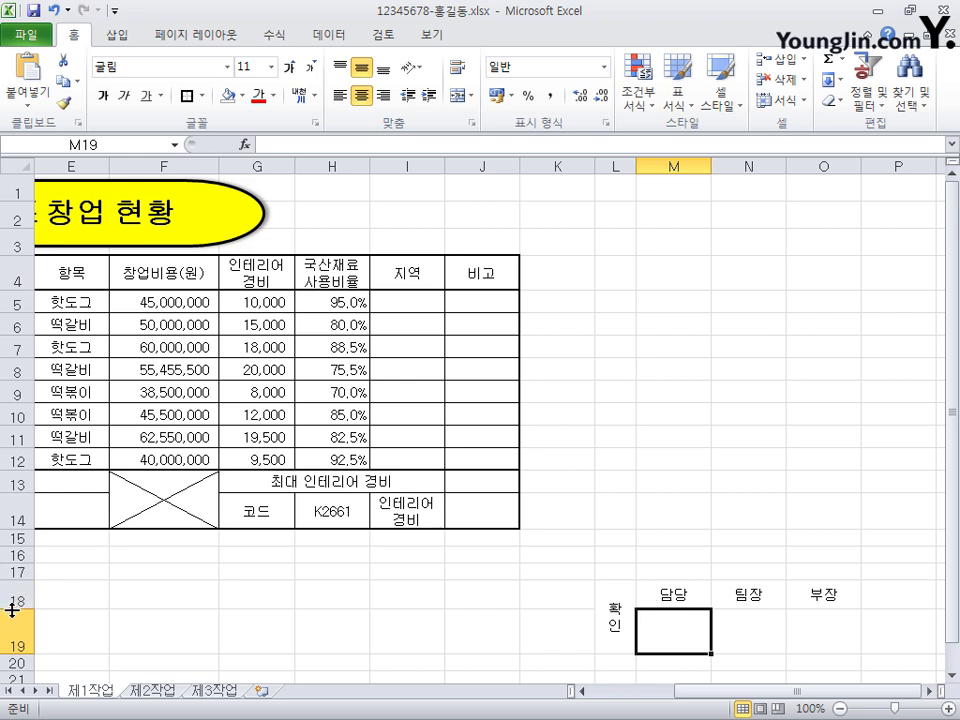
Reduce the height of row 18 and narrow column L a little further
{"action": "left_click_drag", "start_coordinate": [12, 610], "coordinate": [12, 600]}
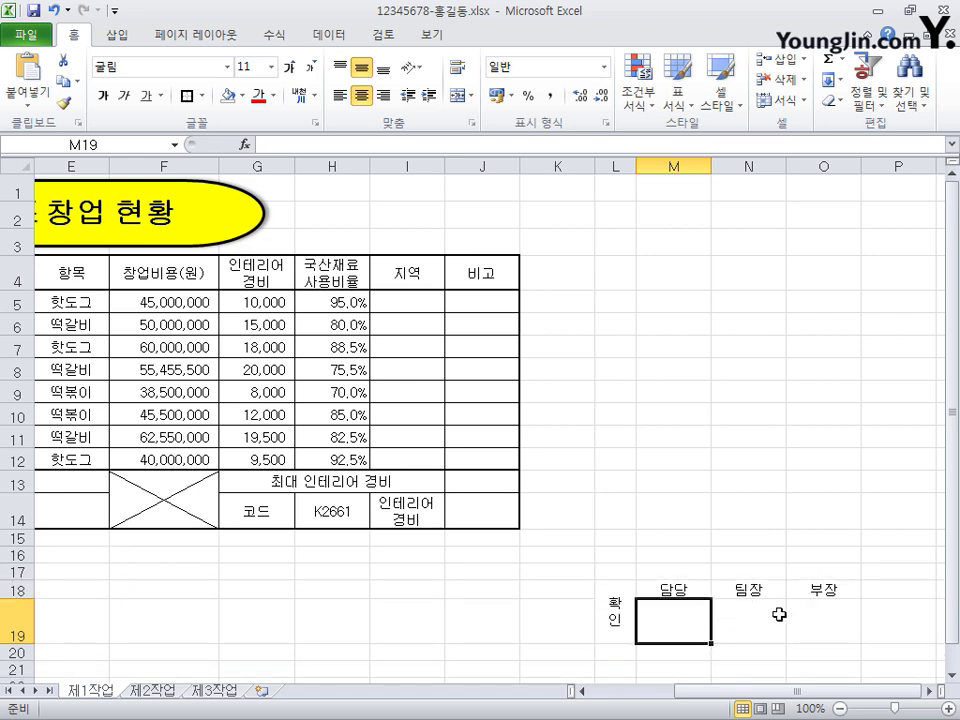
{"action": "left_click", "coordinate": [834, 628]}
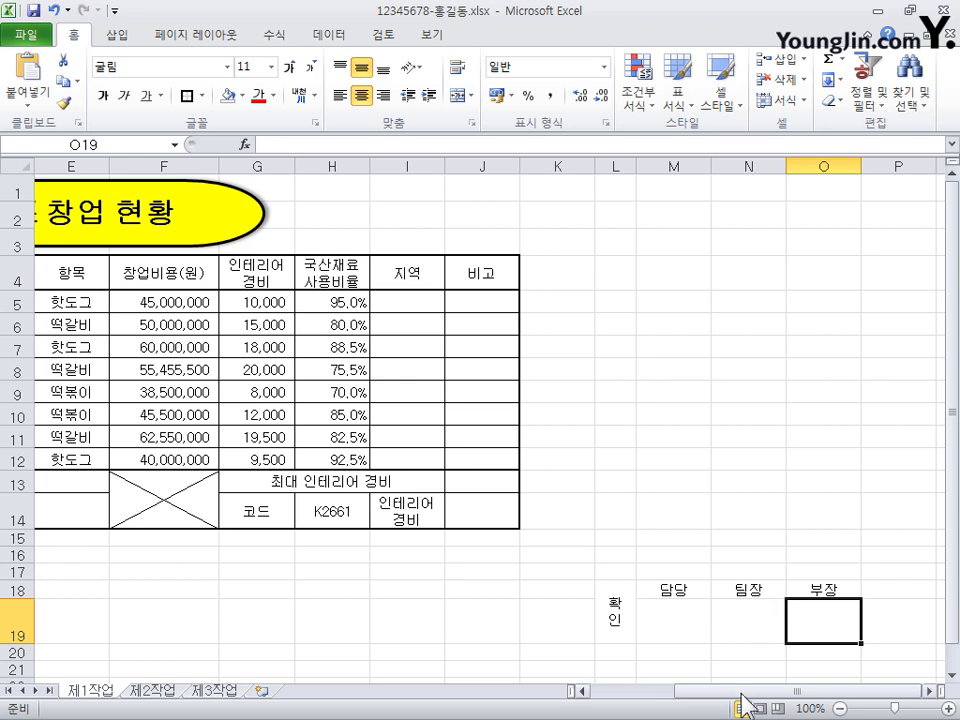
{"action": "left_click_drag", "start_coordinate": [636, 165], "coordinate": [627, 165]}
Apply all borders to the approval box in L18:O19
{"action": "left_click_drag", "start_coordinate": [612, 615], "coordinate": [788, 608]}
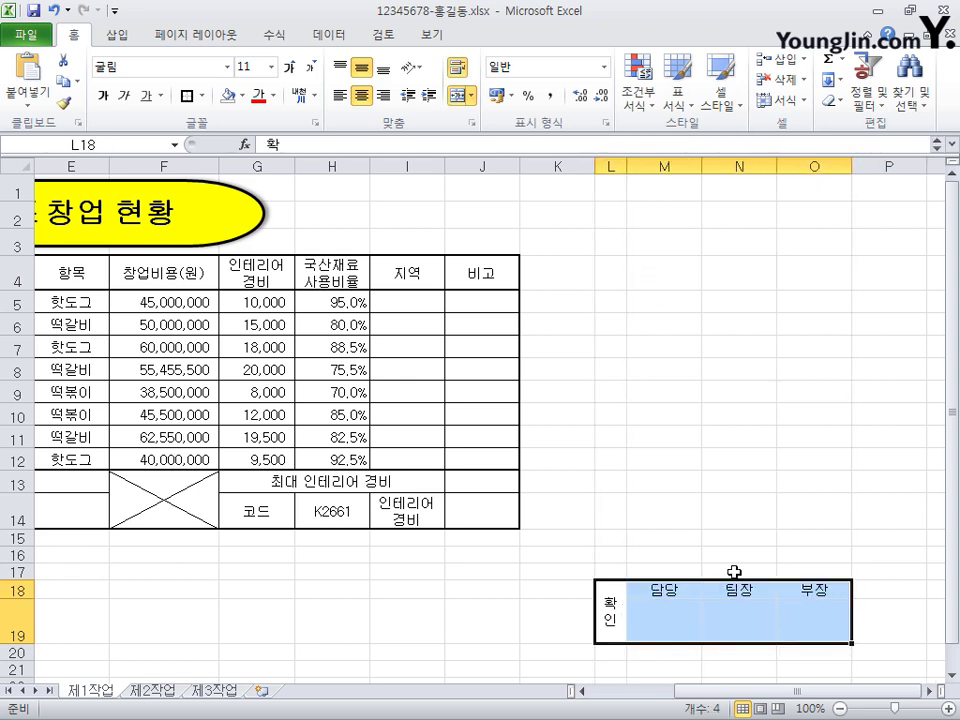
{"action": "left_click", "coordinate": [203, 96]}
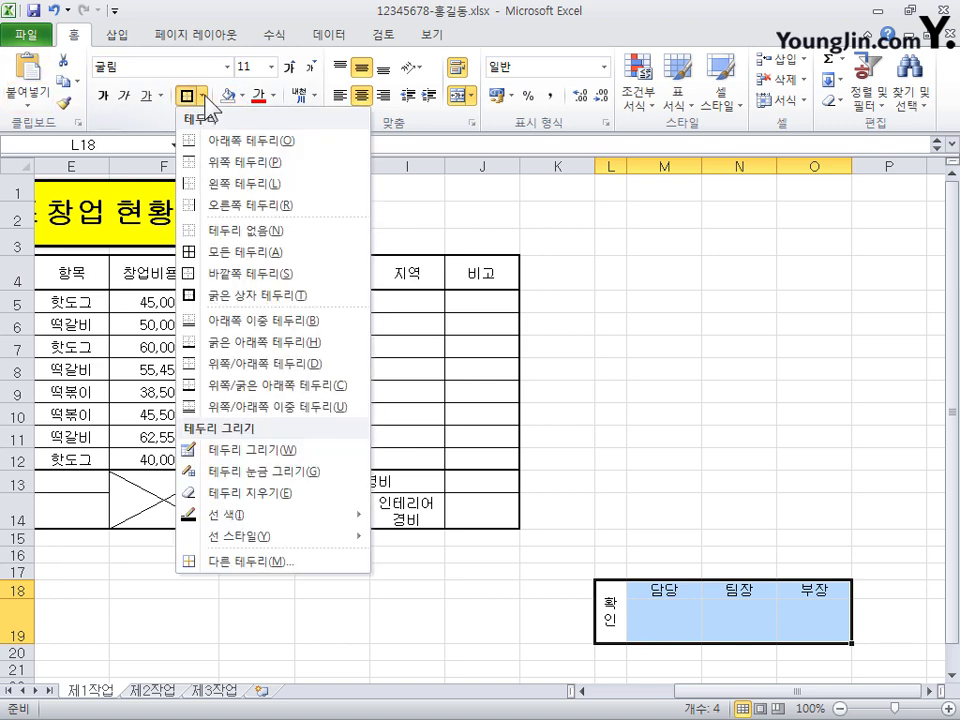
{"action": "left_click", "coordinate": [276, 254]}
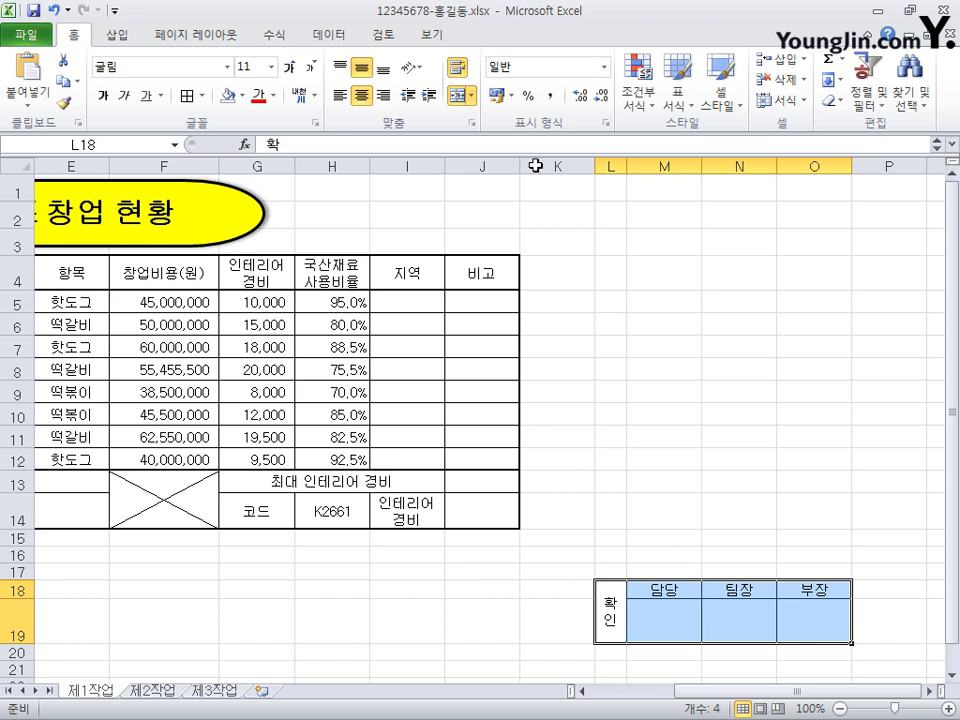
Copy the approval box L18:O19 as a picture, with appearance as shown on screen and picture format
{"action": "left_click", "coordinate": [63, 101]}
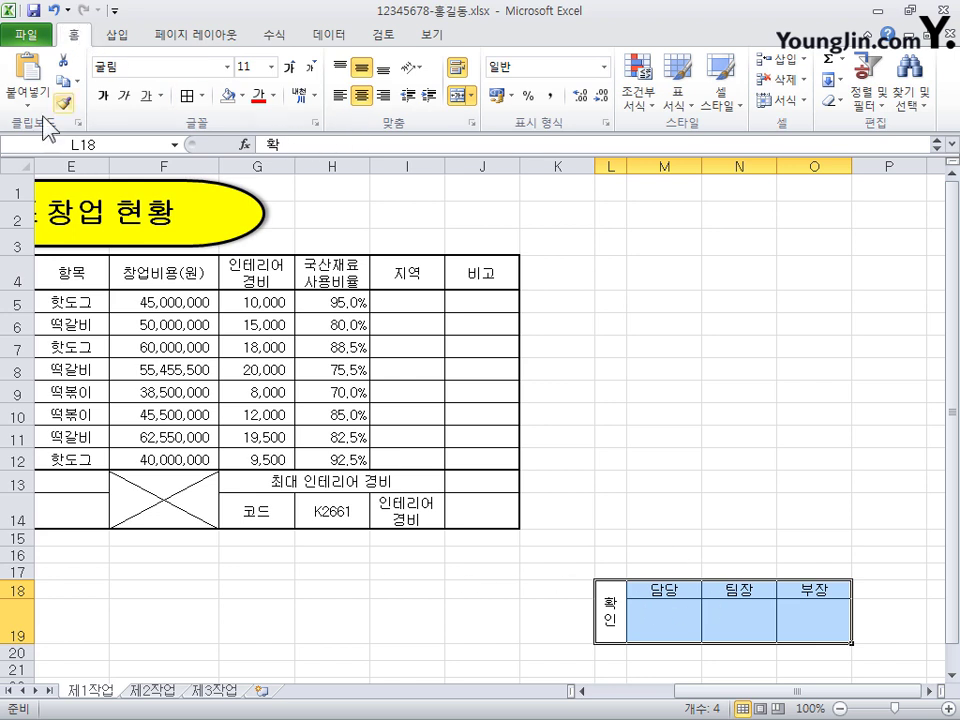
{"action": "left_click", "coordinate": [78, 80]}
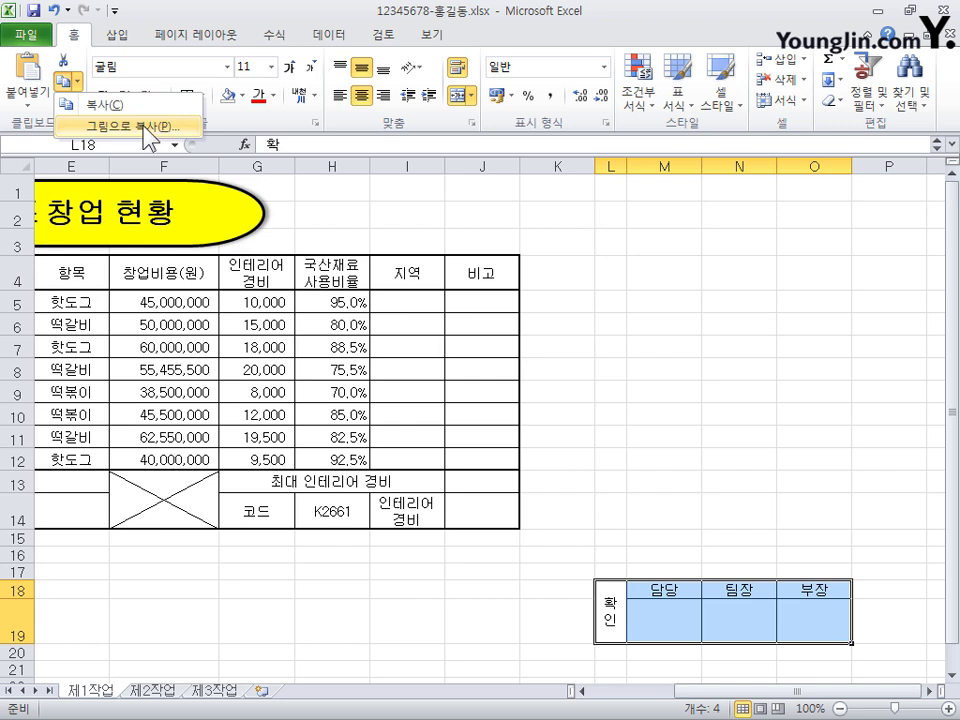
{"action": "left_click", "coordinate": [148, 128]}
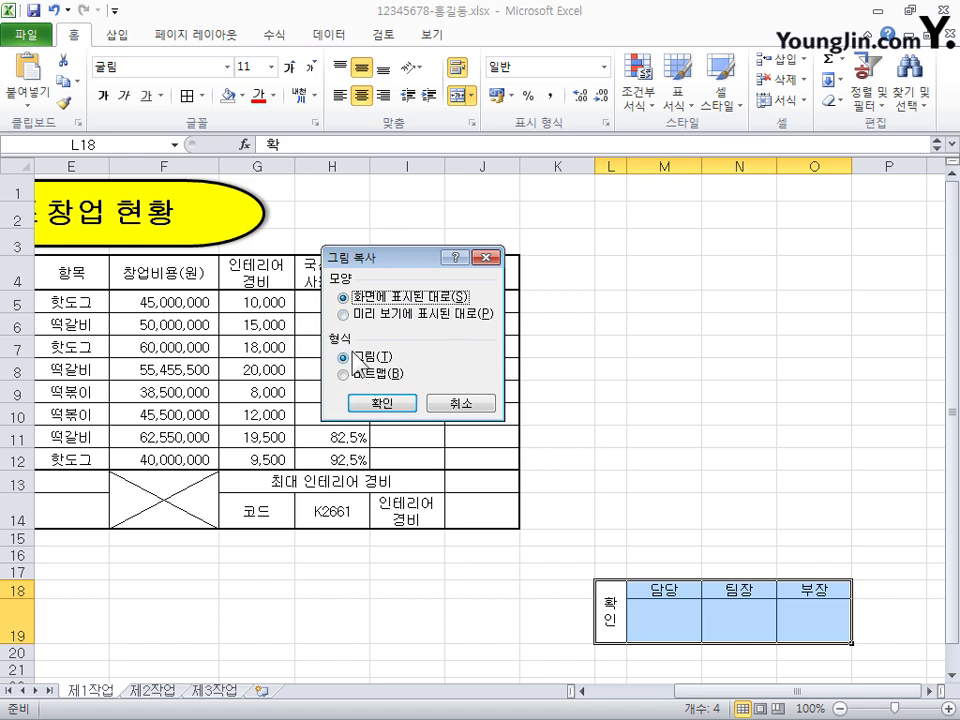
{"action": "left_click", "coordinate": [396, 402]}
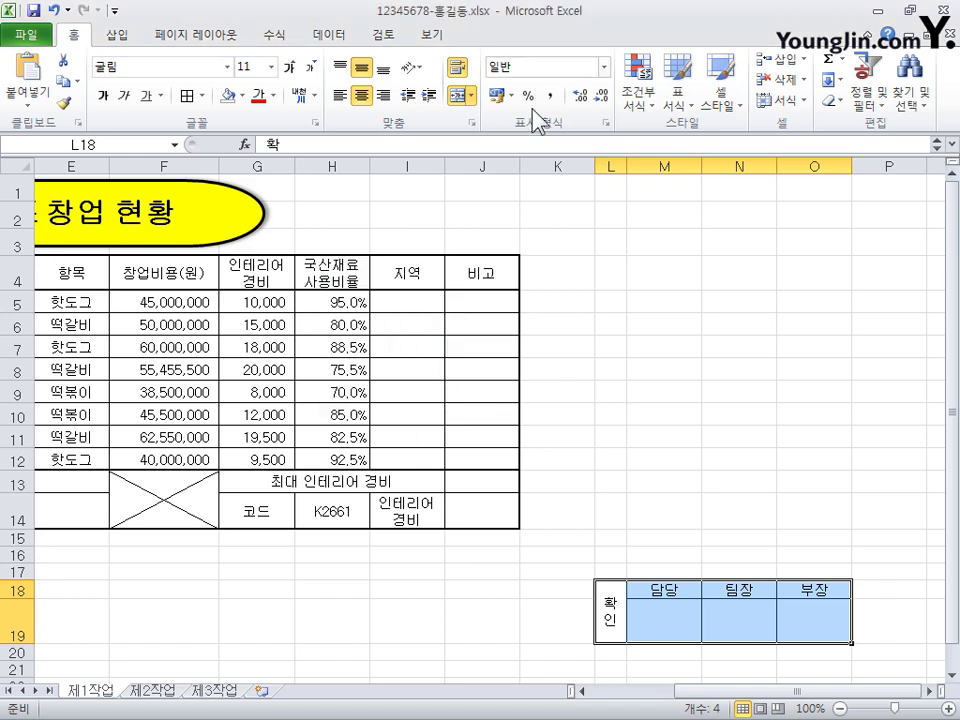
Paste the approval box picture and fit it above the table across columns H to J in rows 1 to 3
{"action": "key", "text": "ctrl+v"}
{"action": "left_click_drag", "start_coordinate": [672, 606], "coordinate": [600, 250]}
{"action": "left_click_drag", "start_coordinate": [701, 261], "coordinate": [451, 225]}
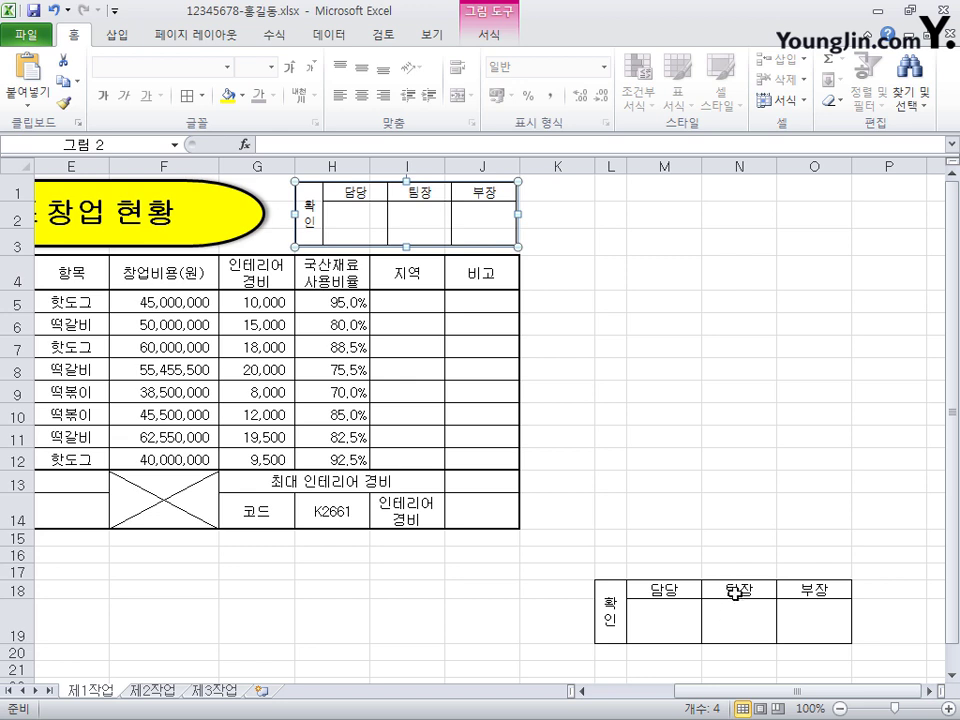
Delete columns L to O and rows 16 to 21 to remove the original approval box cells
{"action": "left_click_drag", "start_coordinate": [610, 166], "coordinate": [814, 166]}
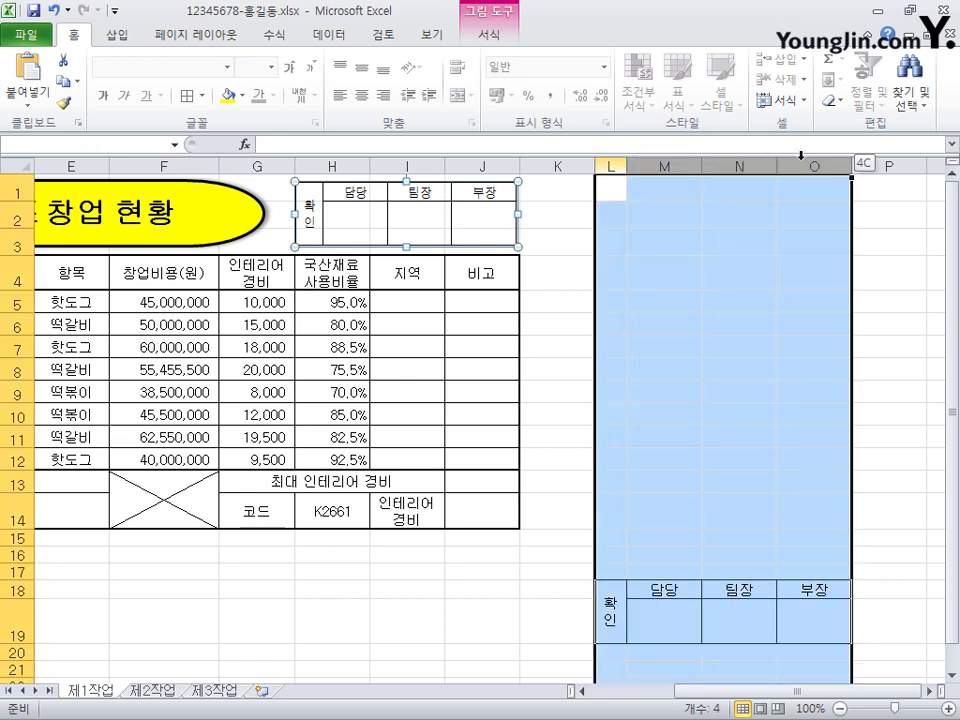
{"action": "right_click", "coordinate": [670, 161]}
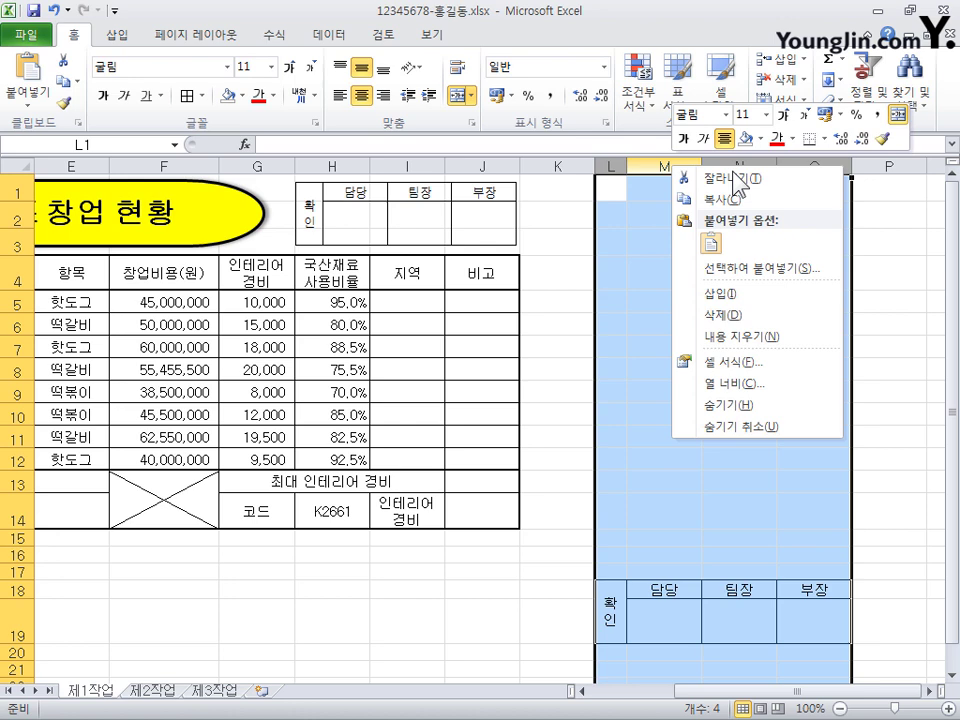
{"action": "left_click", "coordinate": [760, 314]}
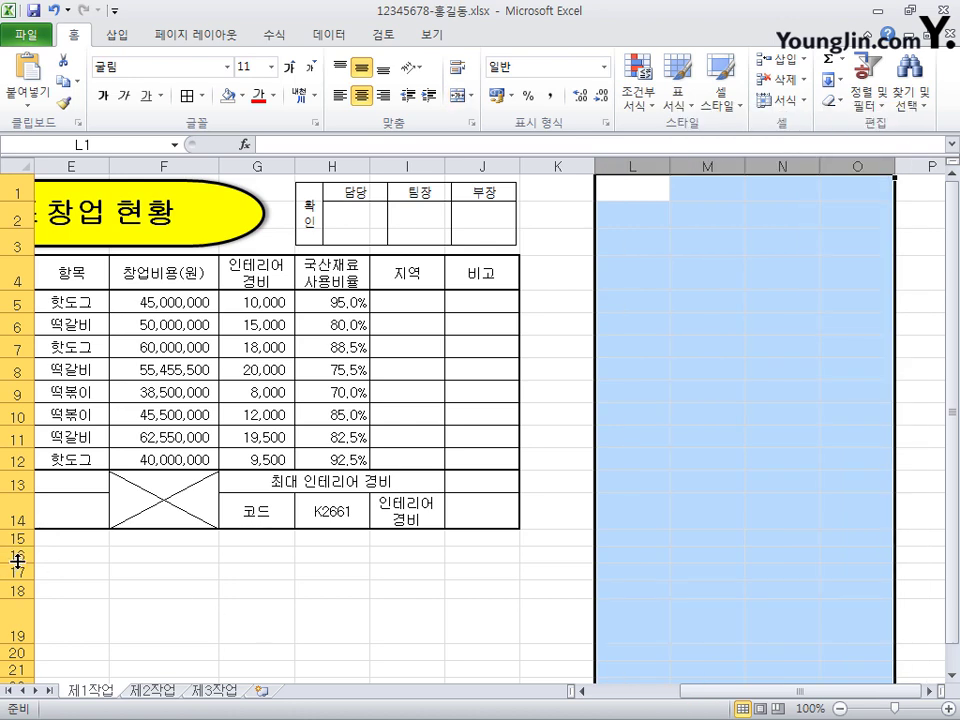
{"action": "left_click_drag", "start_coordinate": [12, 555], "coordinate": [10, 668]}
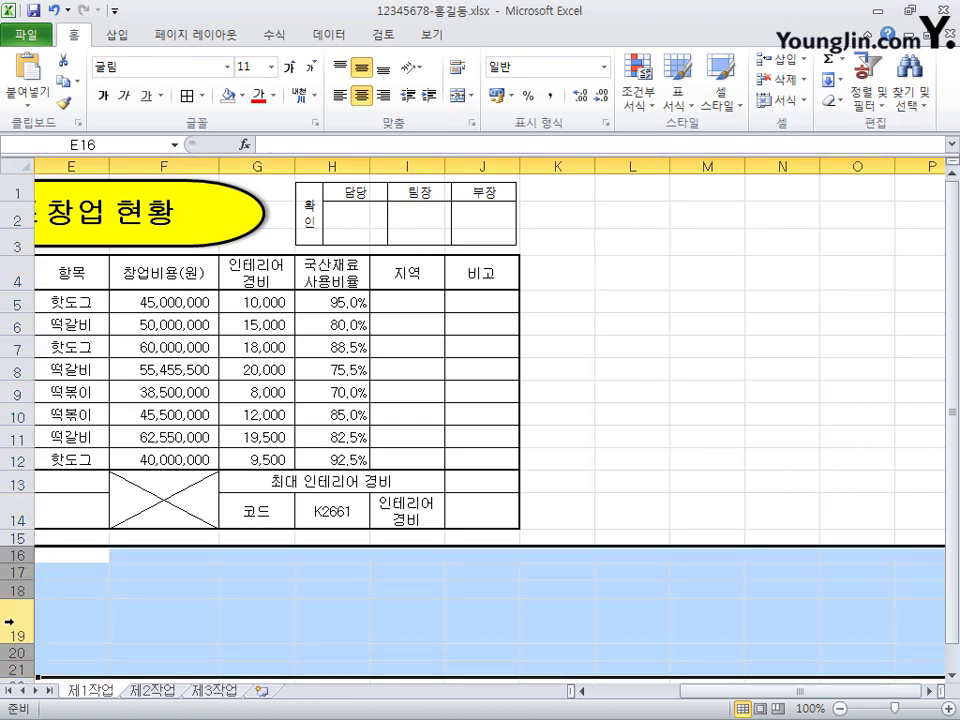
{"action": "right_click", "coordinate": [9, 620]}
{"action": "left_click", "coordinate": [74, 500]}
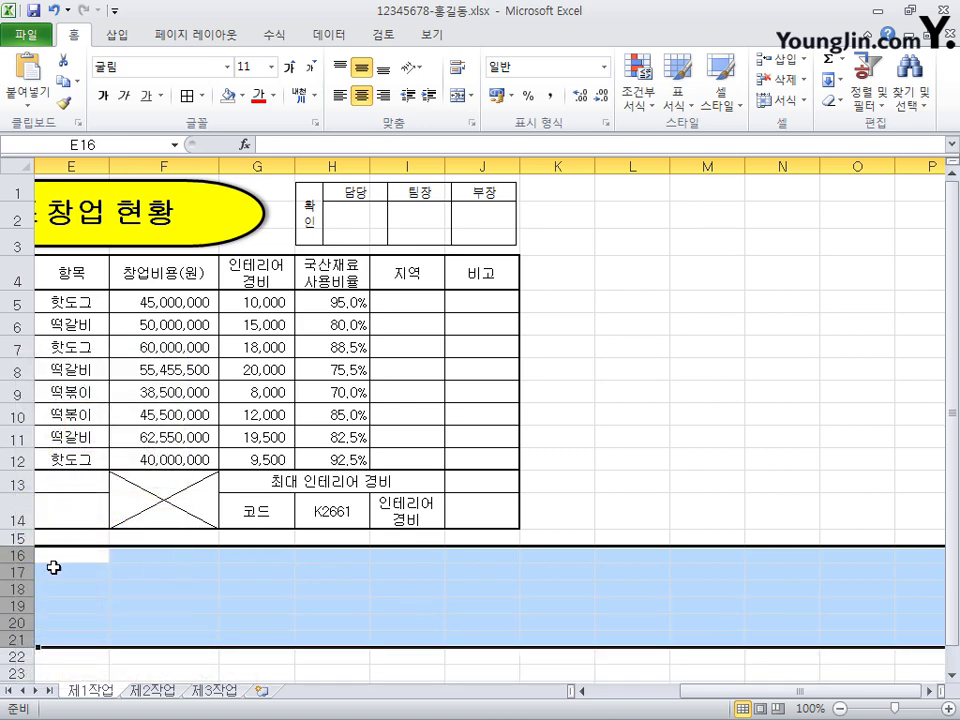
{"action": "left_click", "coordinate": [263, 692]}
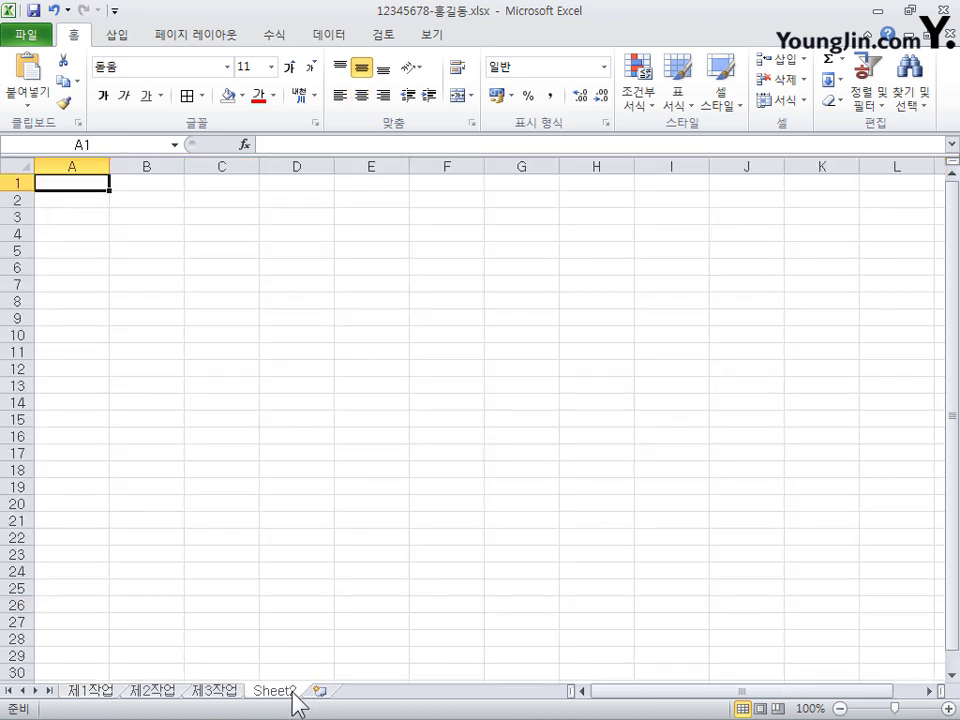
{"action": "left_click", "coordinate": [300, 450]}
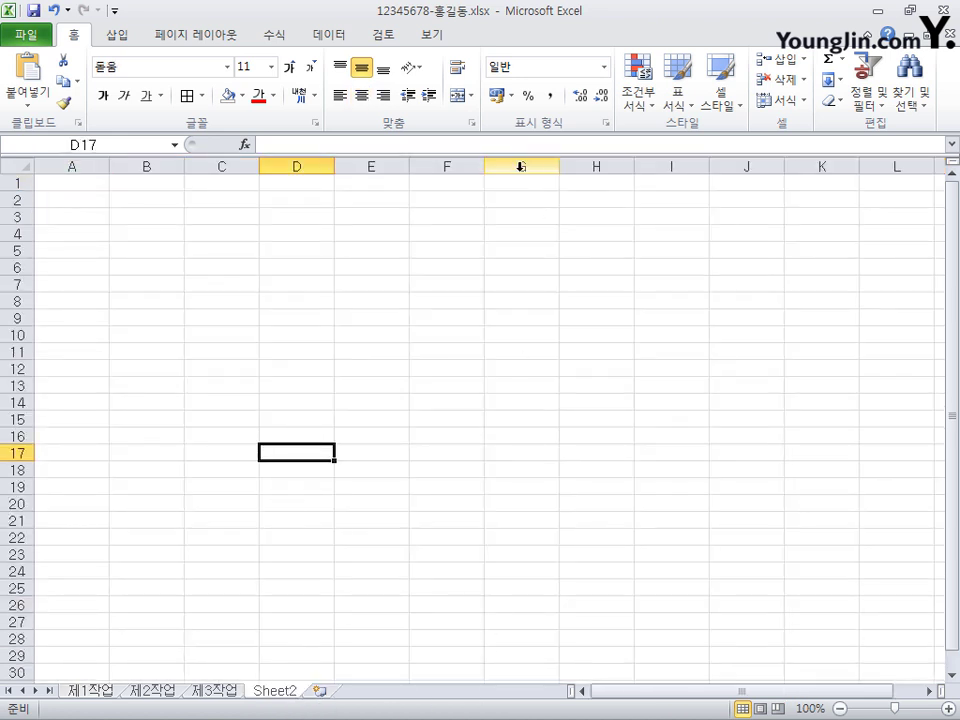
{"action": "right_click", "coordinate": [279, 694]}
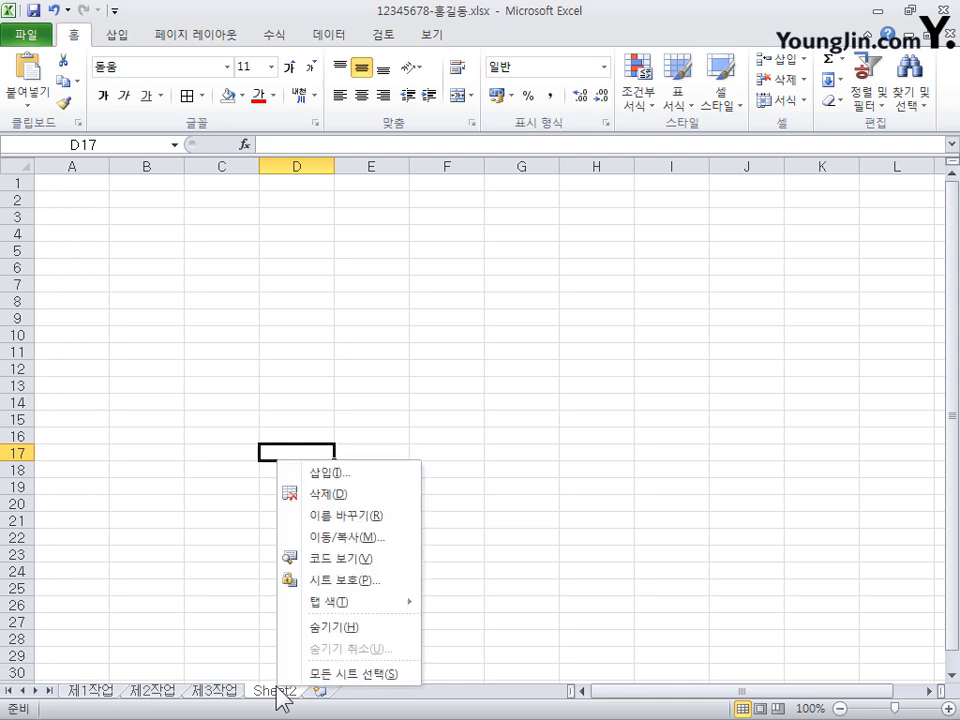
{"action": "left_click", "coordinate": [353, 494]}
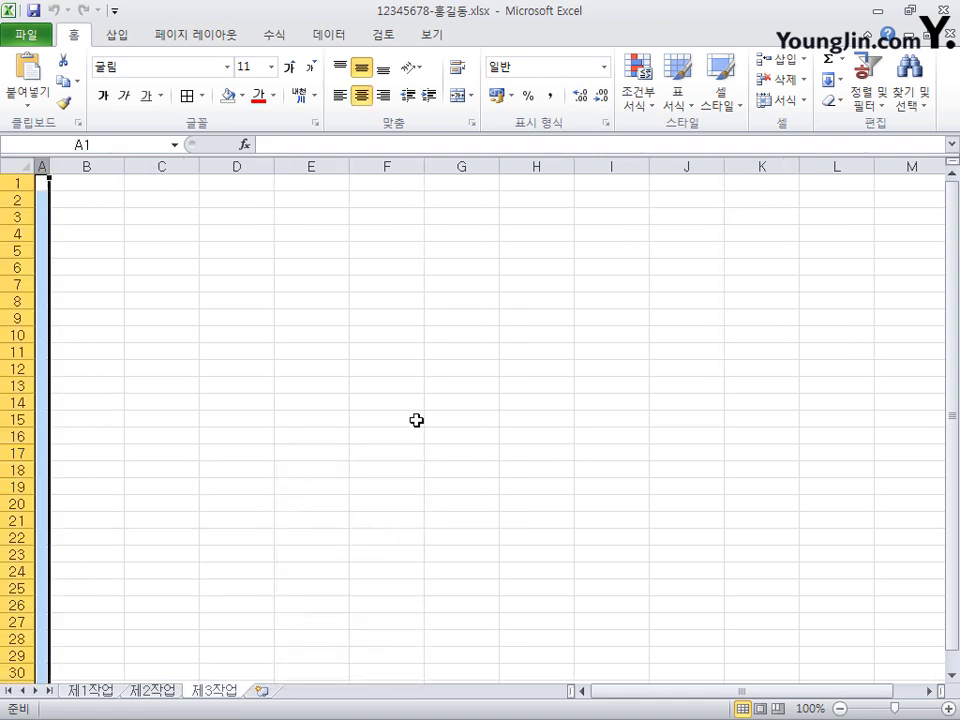
{"action": "left_click", "coordinate": [94, 691]}
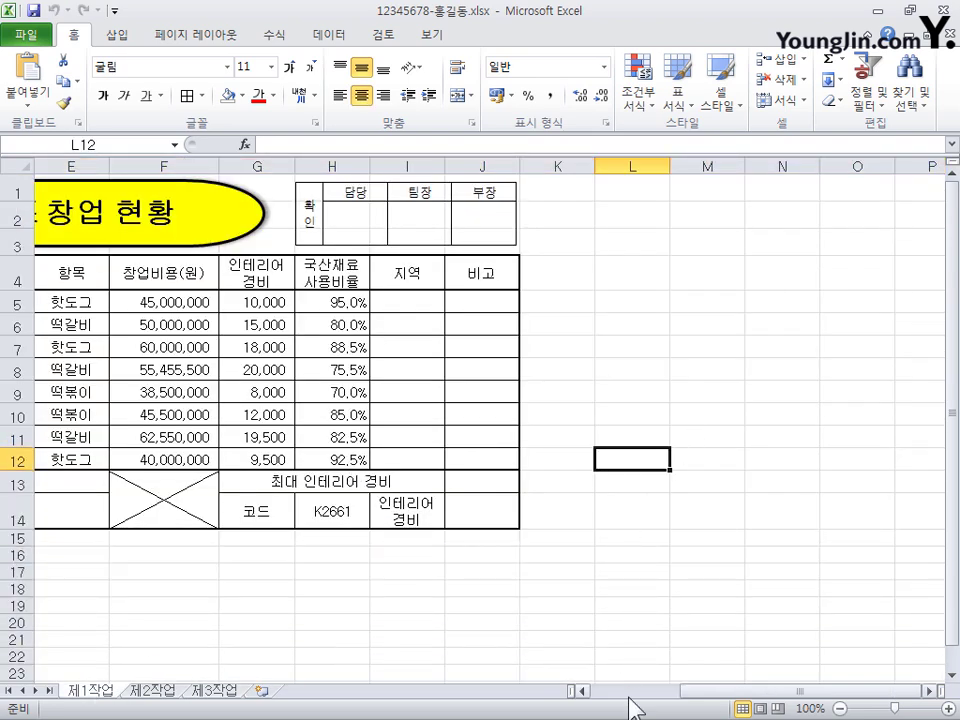
Fill the header cells B4:J4 and the label cells G14 and I14 with orange
{"action": "left_click", "coordinate": [630, 690]}
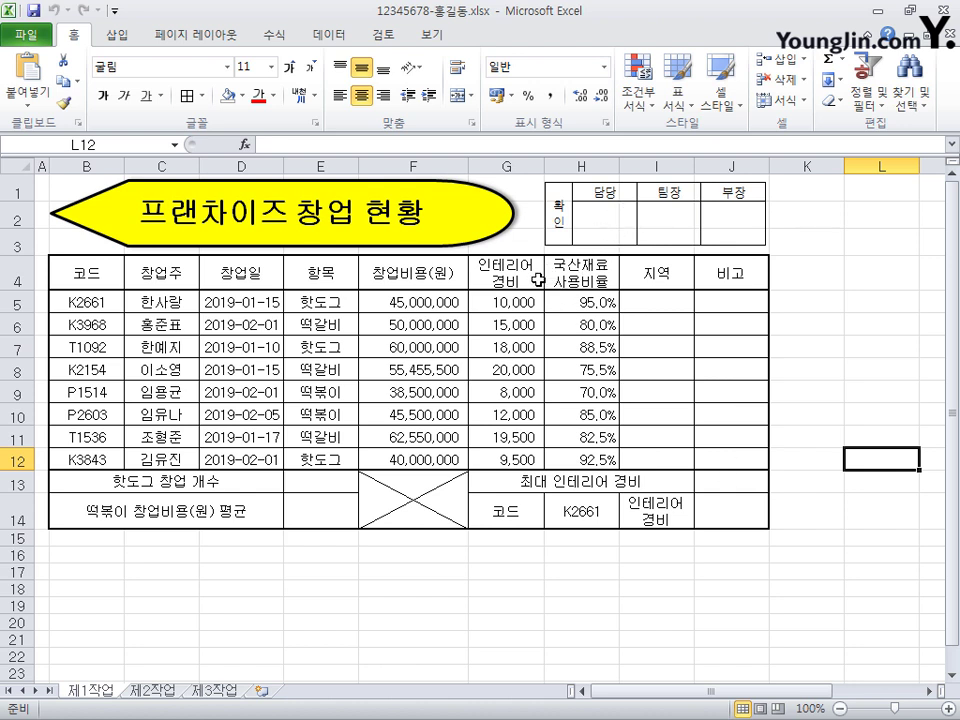
{"action": "left_click_drag", "start_coordinate": [96, 280], "coordinate": [712, 274]}
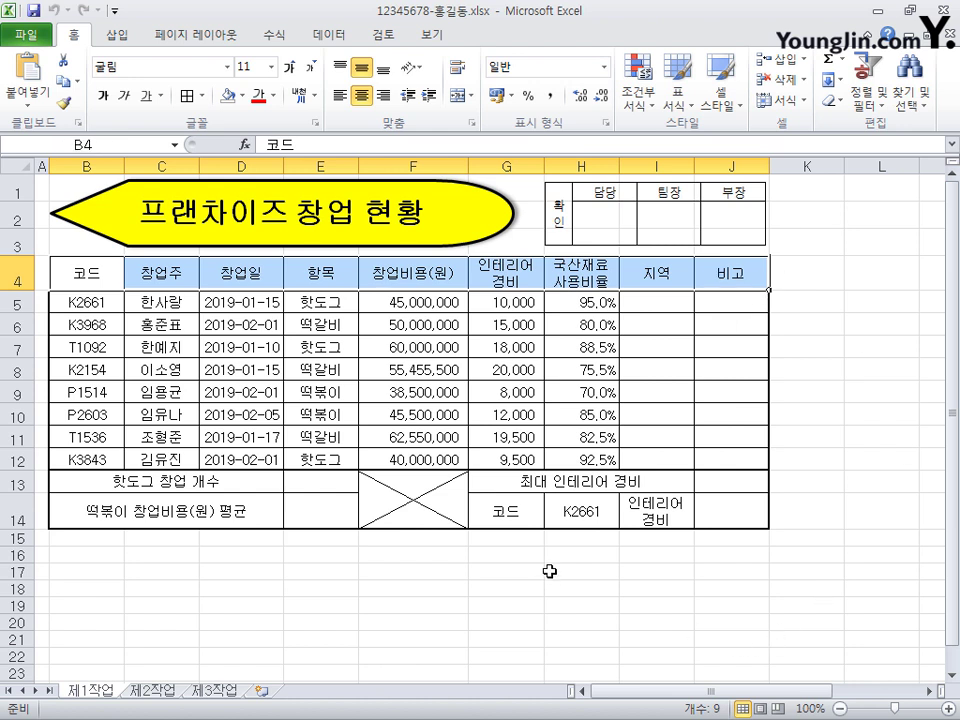
{"action": "left_click", "coordinate": [517, 518], "text": "ctrl"}
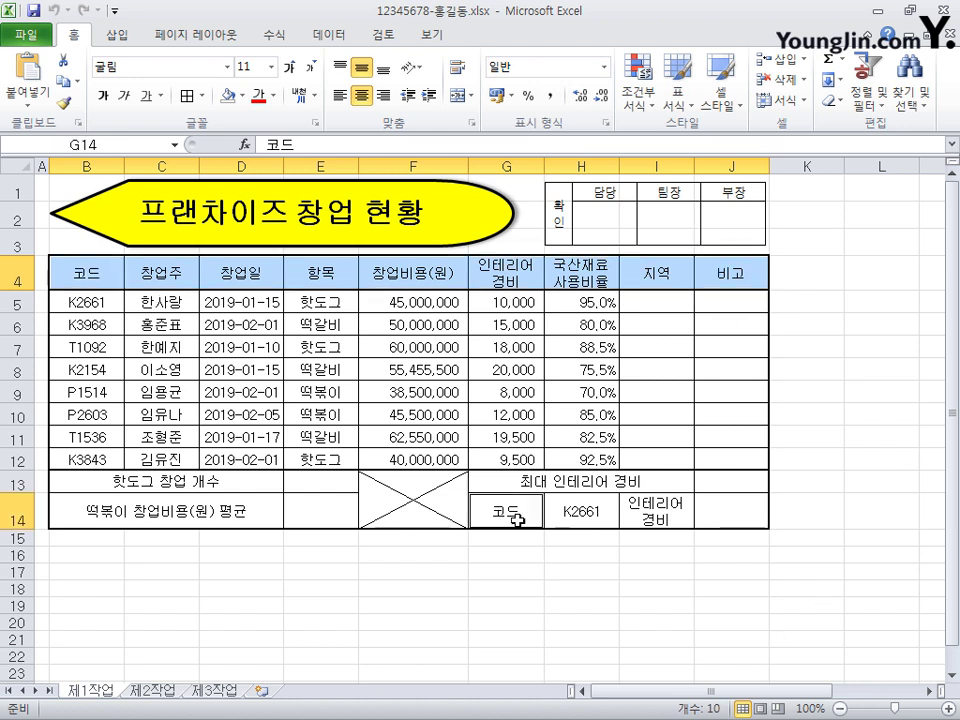
{"action": "left_click", "coordinate": [669, 510], "text": "ctrl"}
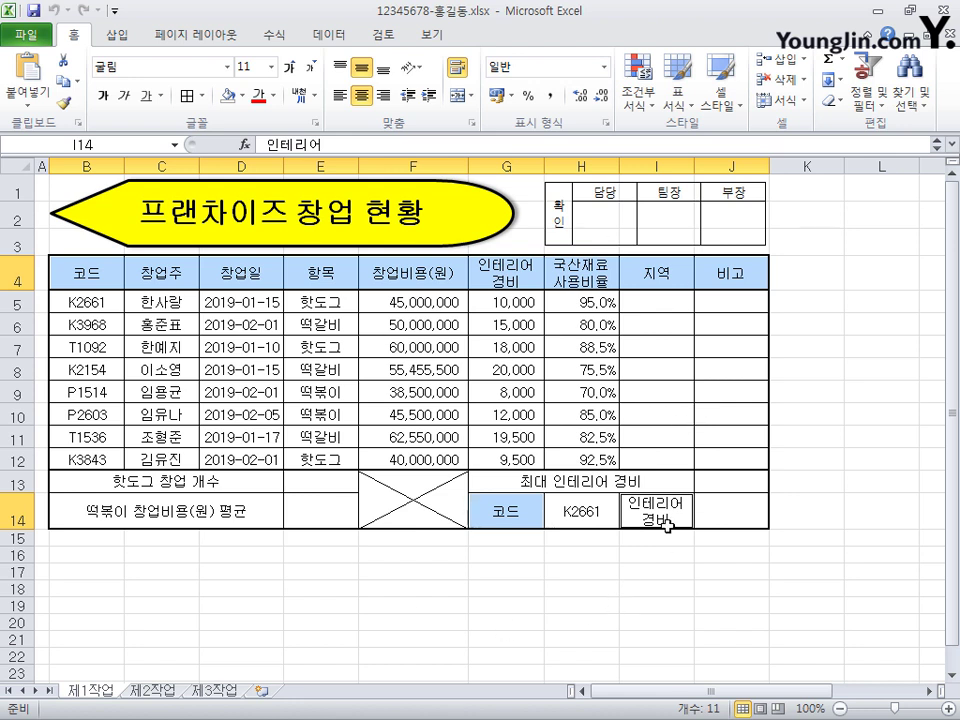
{"action": "left_click", "coordinate": [245, 97]}
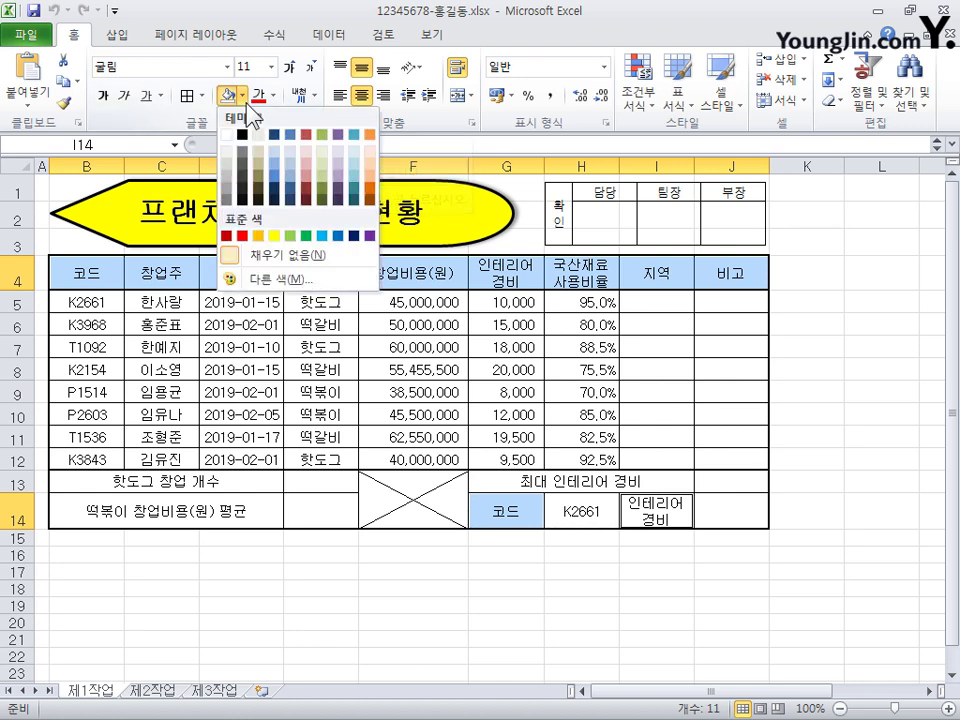
{"action": "left_click", "coordinate": [258, 162]}
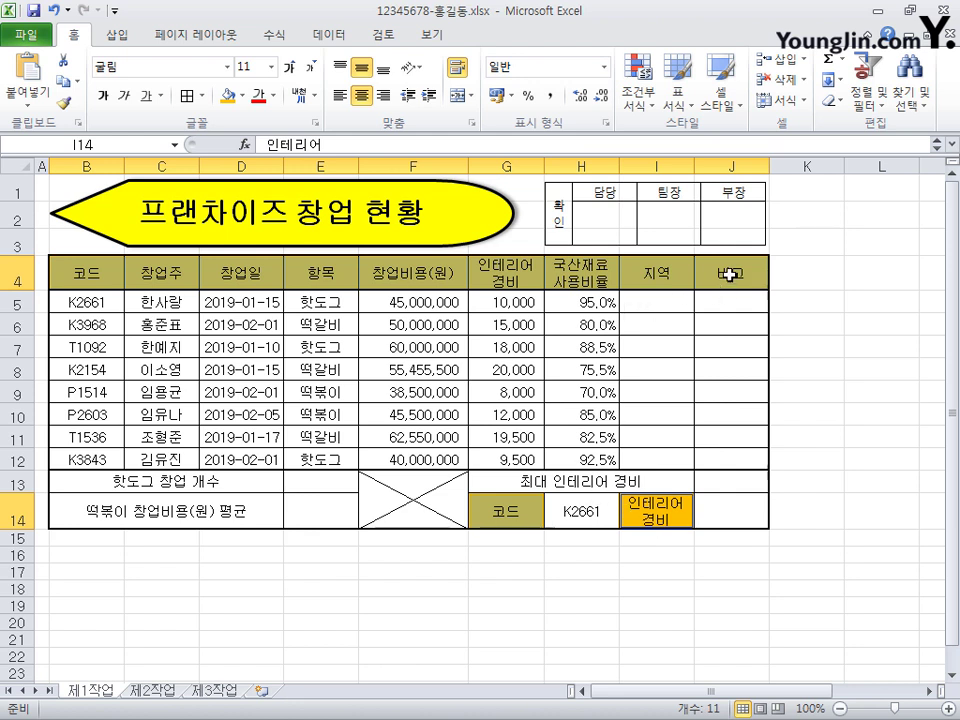
Add list data validation to the code cell H14 with =$B$5:$B$12 as the source
{"action": "left_click", "coordinate": [588, 512]}
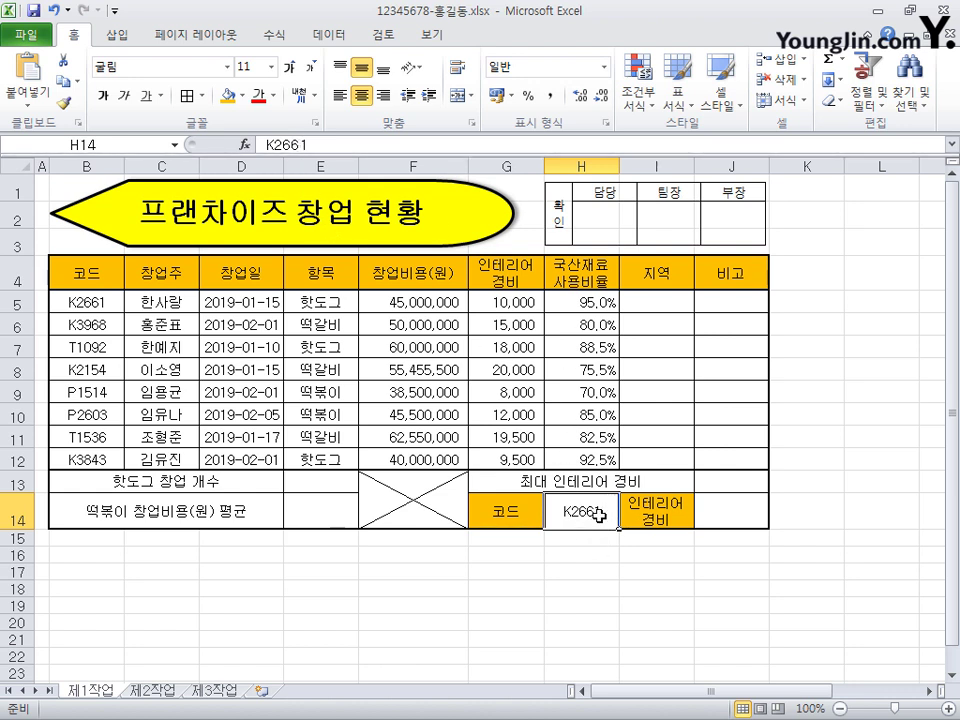
{"action": "left_click", "coordinate": [337, 36]}
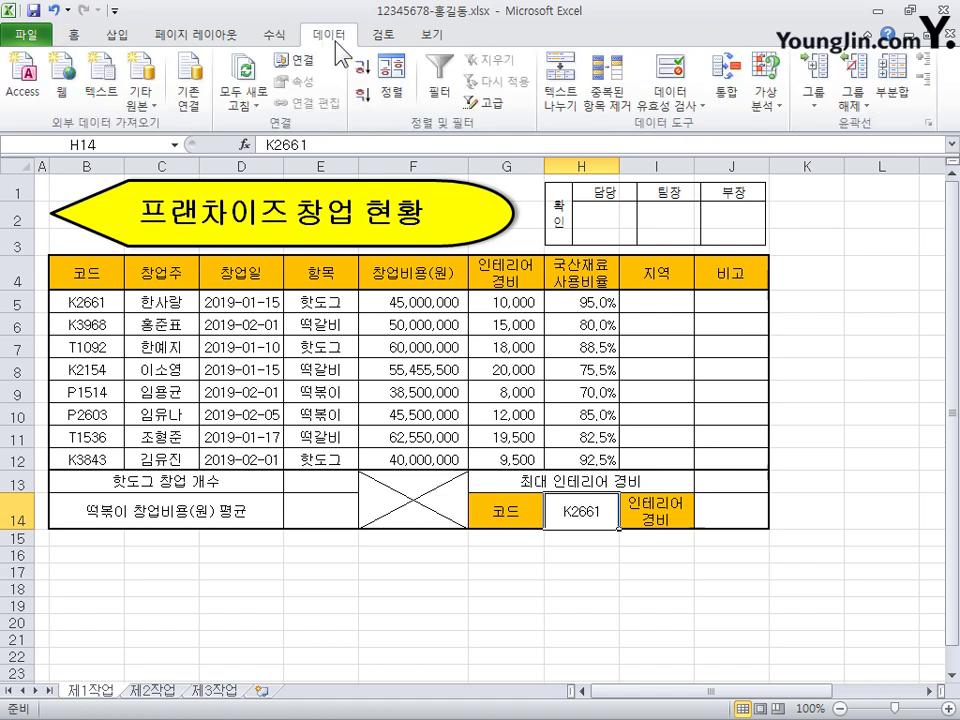
{"action": "left_click", "coordinate": [678, 80]}
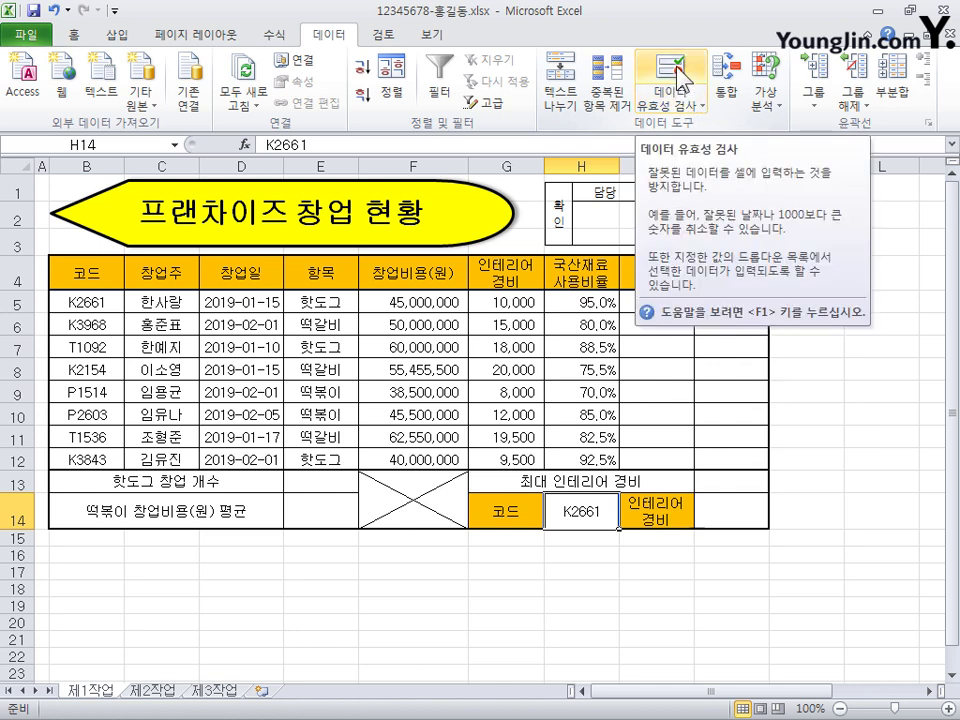
{"action": "left_click", "coordinate": [679, 82]}
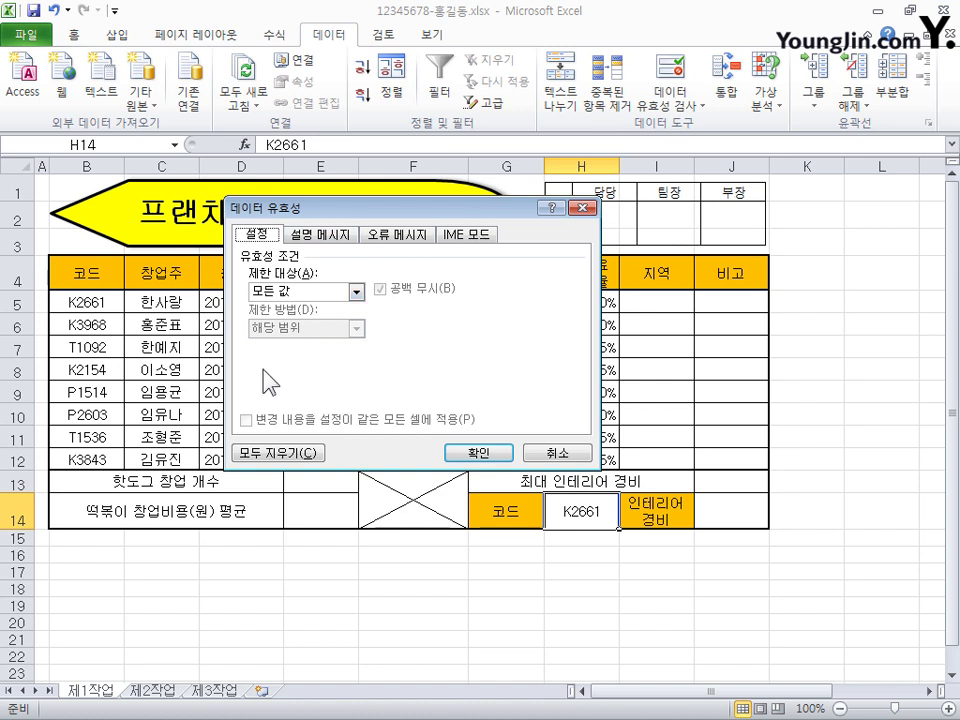
{"action": "left_click", "coordinate": [326, 292]}
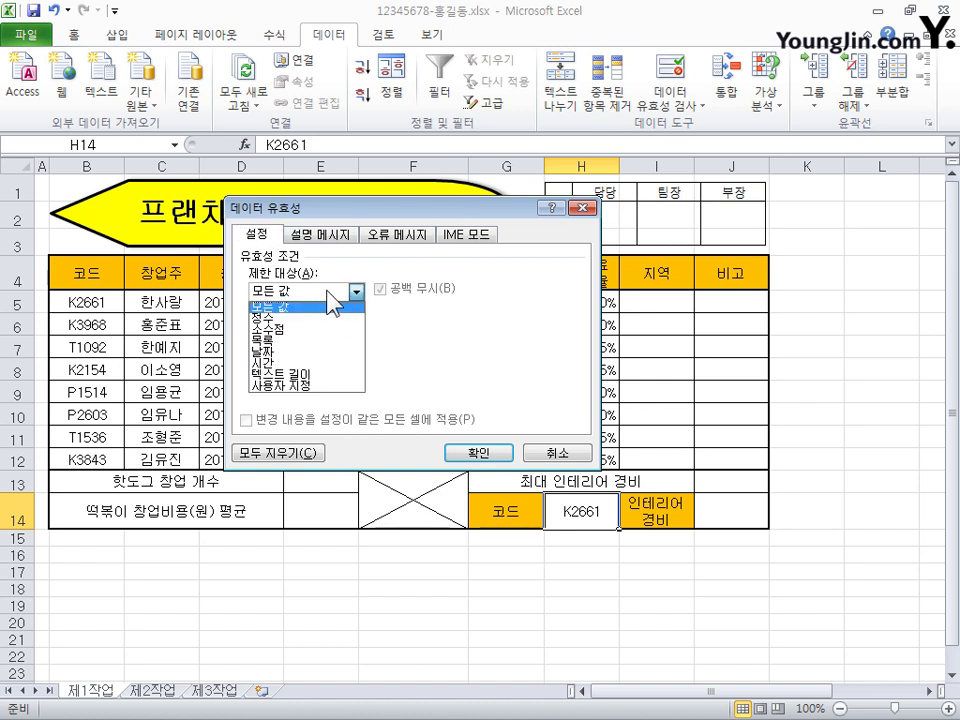
{"action": "left_click", "coordinate": [321, 342]}
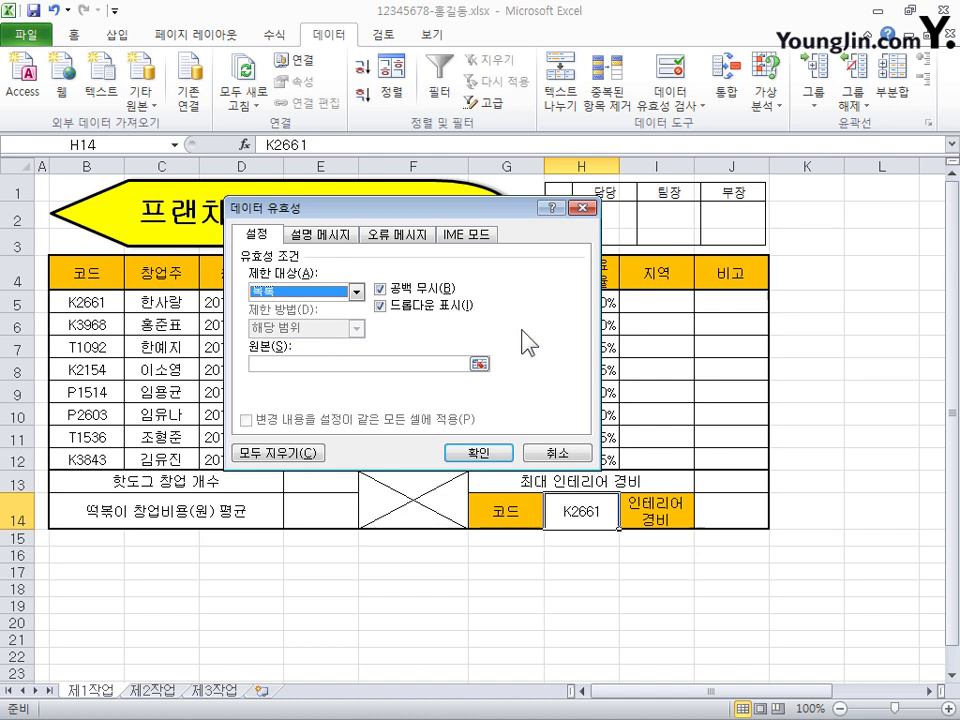
{"action": "left_click", "coordinate": [291, 366]}
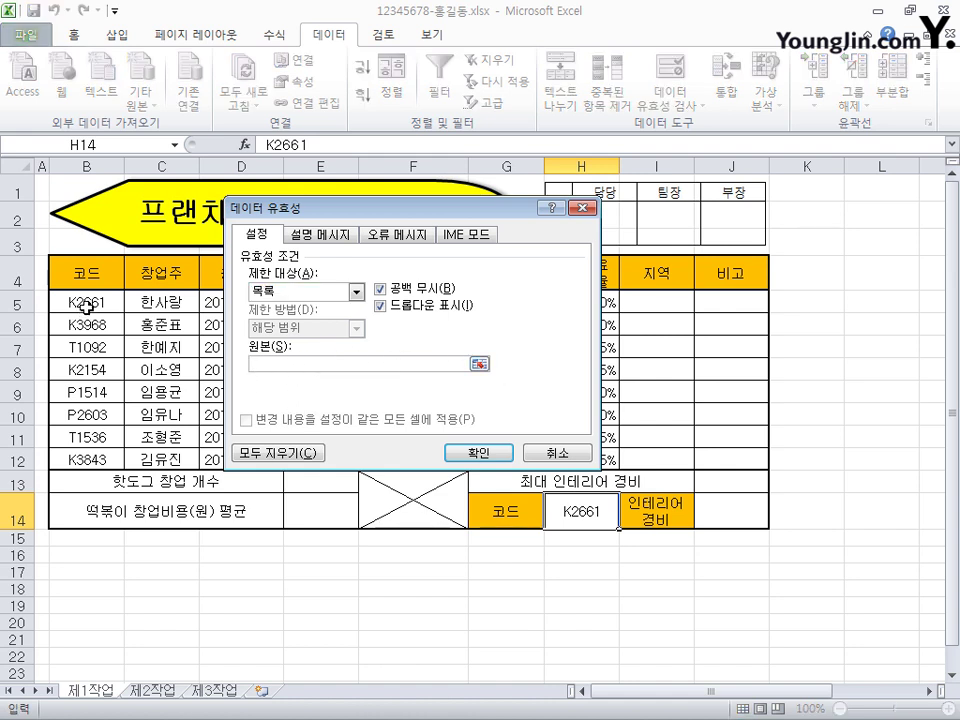
{"action": "left_click_drag", "start_coordinate": [86, 309], "coordinate": [98, 461]}
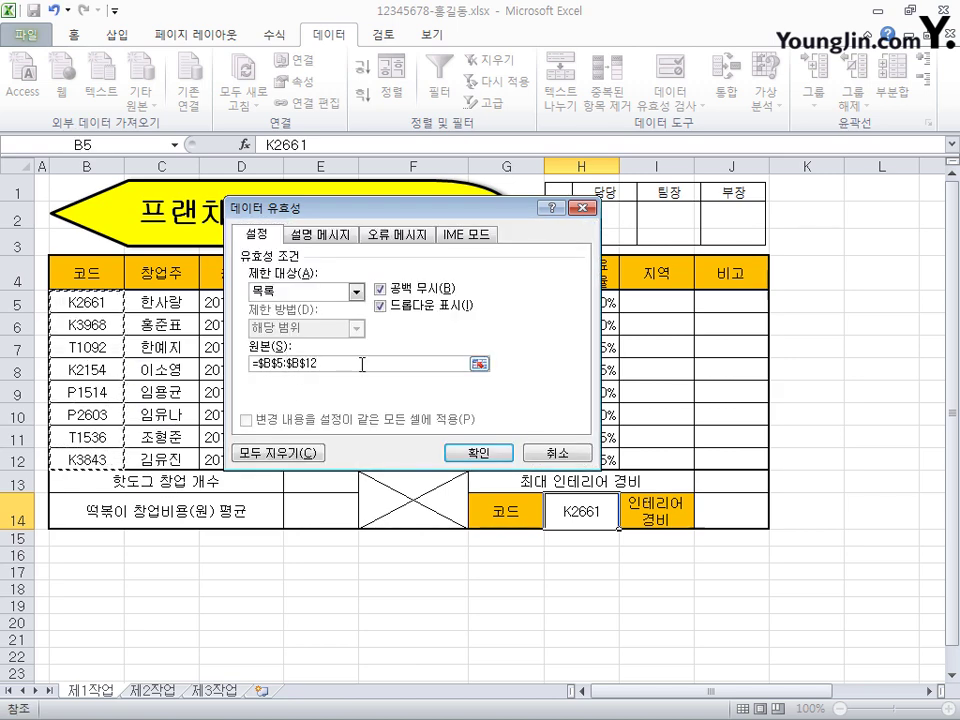
{"action": "left_click", "coordinate": [503, 455]}
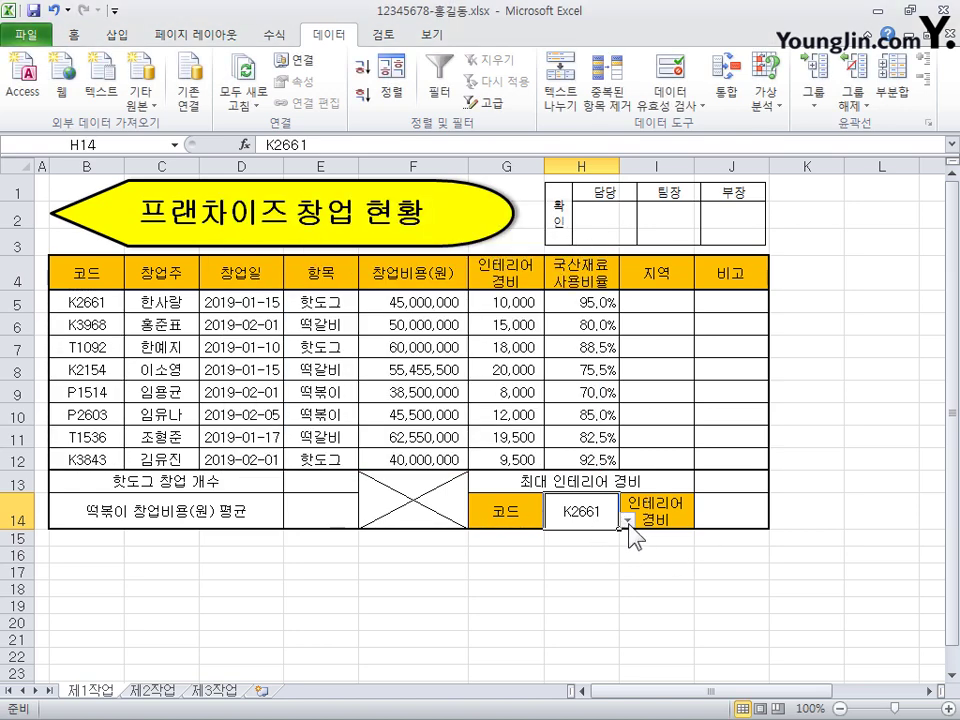
Test the code list in H14 by picking K2154 and switching back to K2661
{"action": "left_click", "coordinate": [626, 523]}
{"action": "key", "text": "Down"}
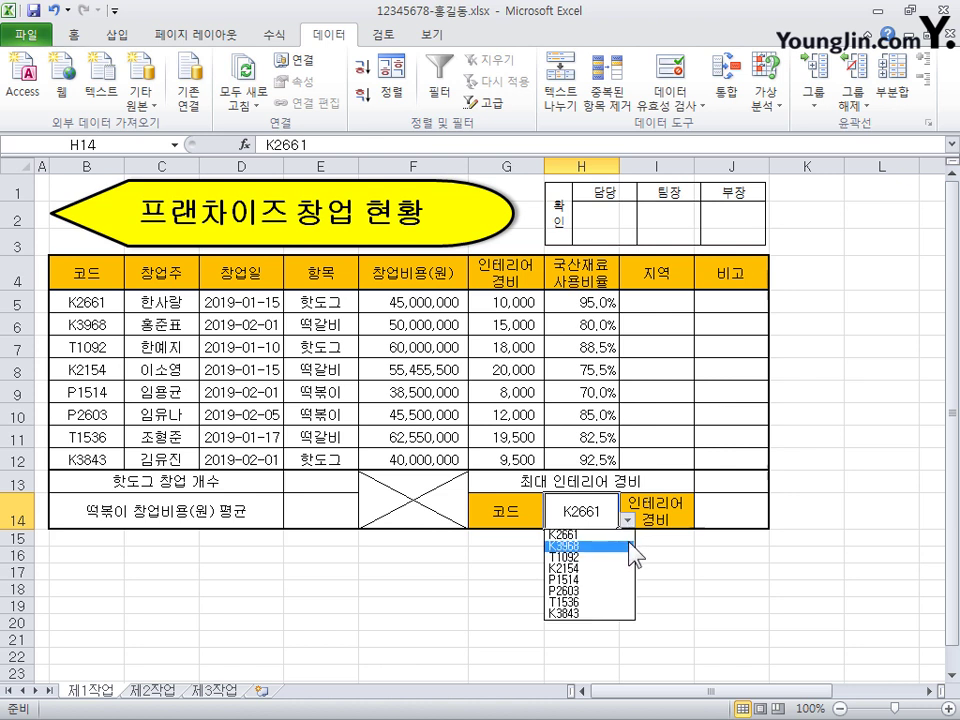
{"action": "key", "text": "Down"}
{"action": "key", "text": "Down"}
{"action": "key", "text": "Return"}
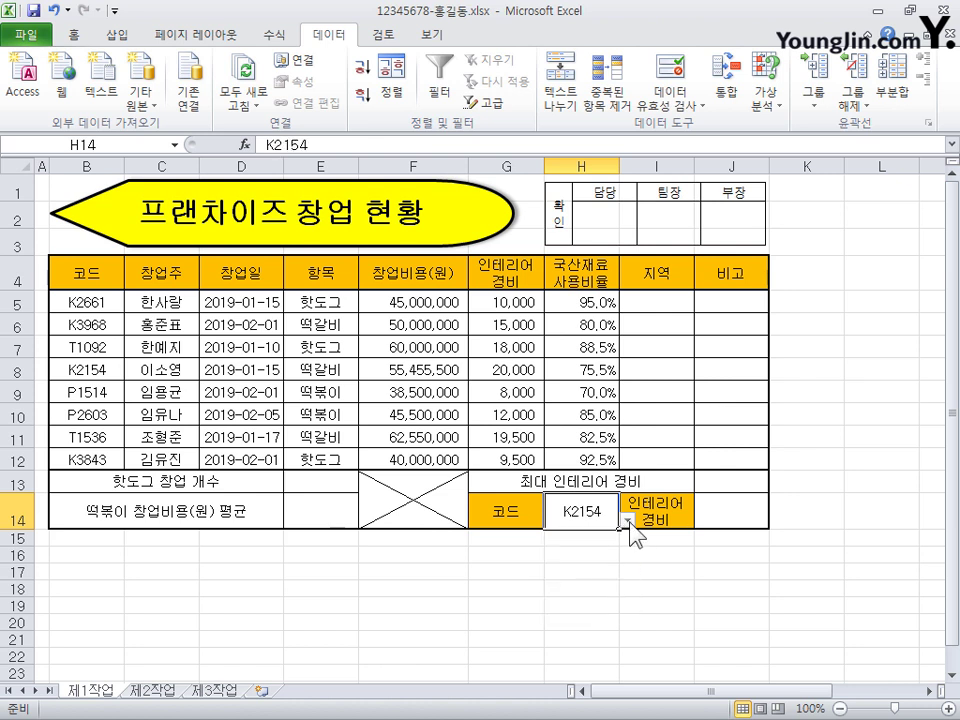
{"action": "left_click", "coordinate": [627, 521]}
{"action": "left_click", "coordinate": [628, 535]}
Apply the custom number format #,##0"천원" to the interior cost cells G5:G12
{"action": "left_click_drag", "start_coordinate": [524, 302], "coordinate": [524, 455]}
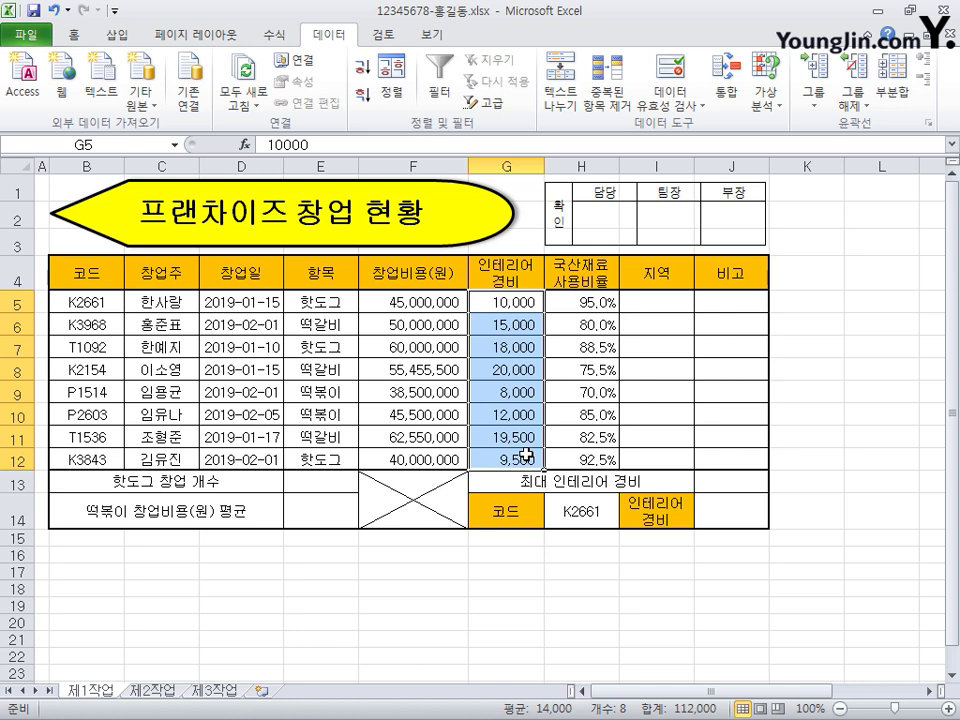
{"action": "key", "text": "ctrl+1"}
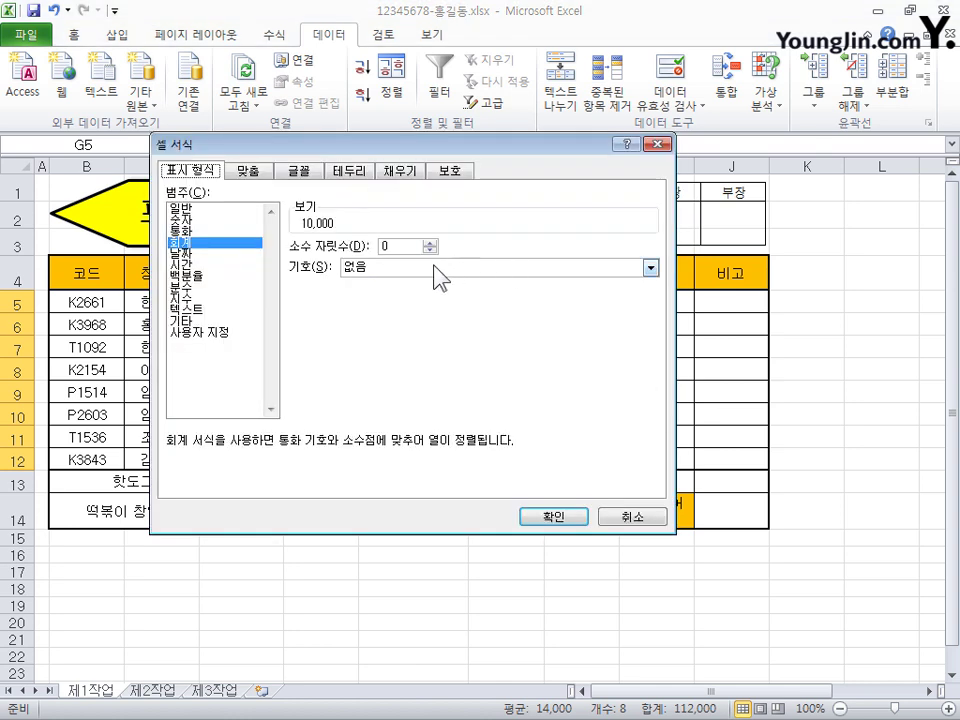
{"action": "left_click", "coordinate": [192, 333]}
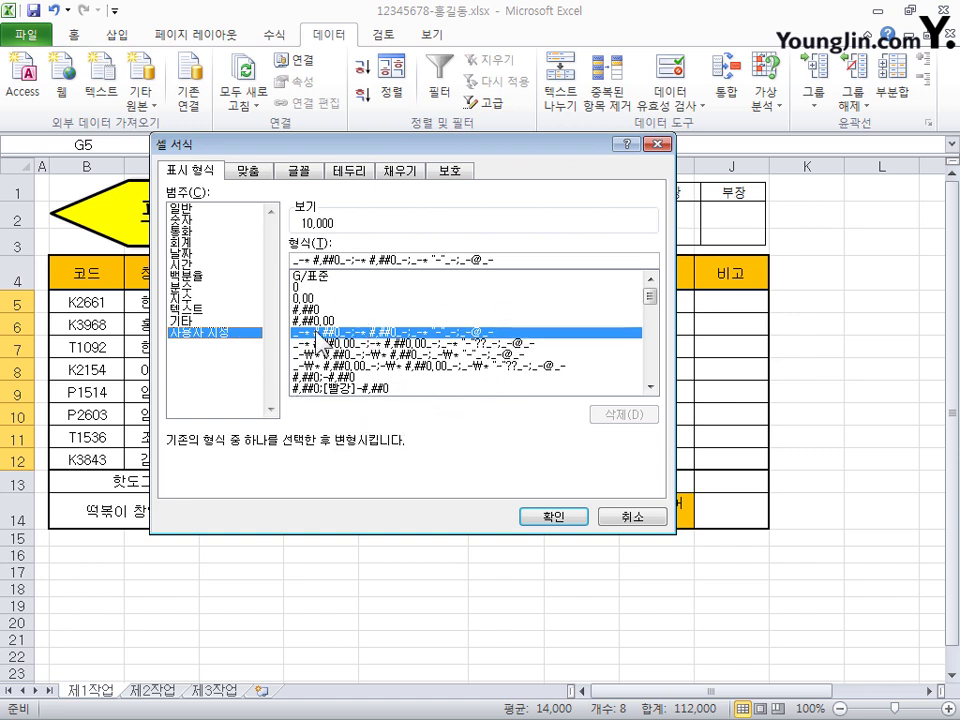
{"action": "left_click", "coordinate": [314, 310]}
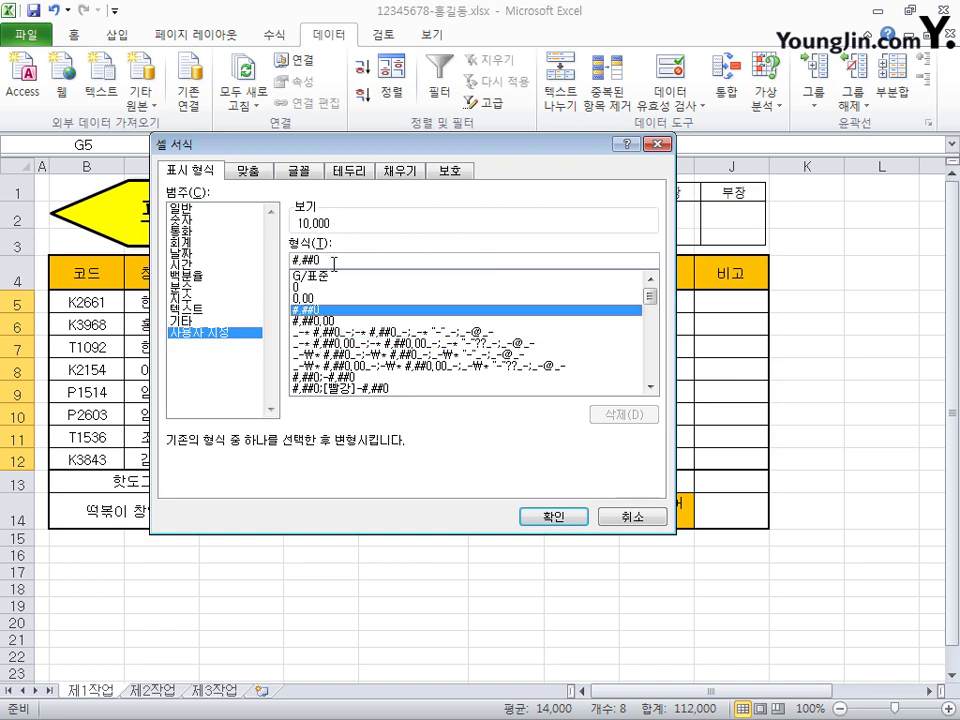
{"action": "type", "text": "\"천원\""}
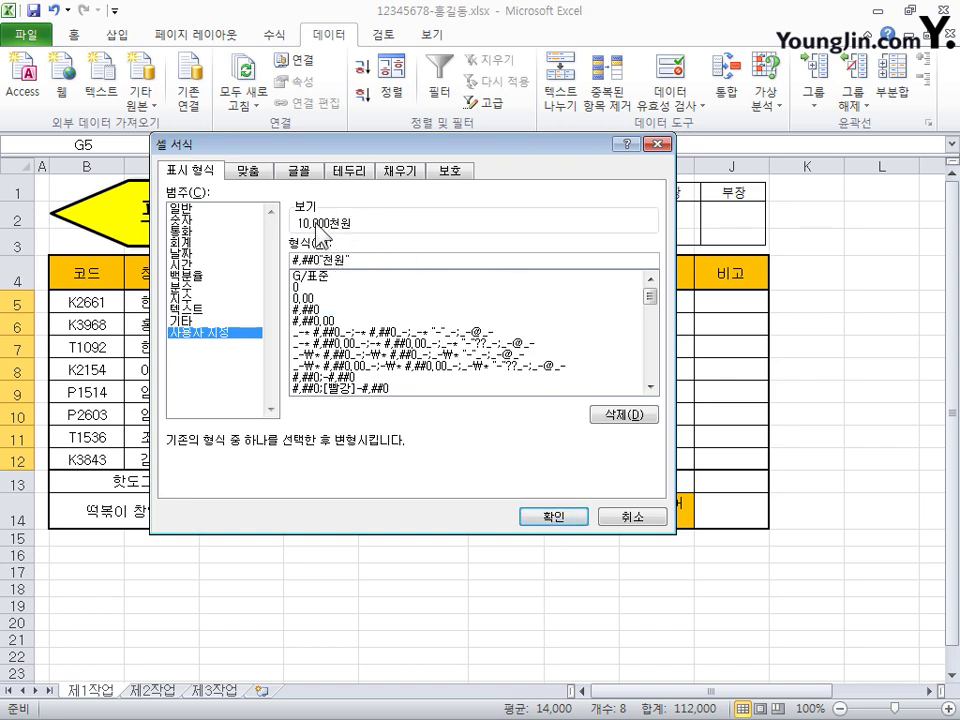
{"action": "left_click_drag", "start_coordinate": [400, 145], "coordinate": [198, 146]}
{"action": "left_click", "coordinate": [376, 535]}
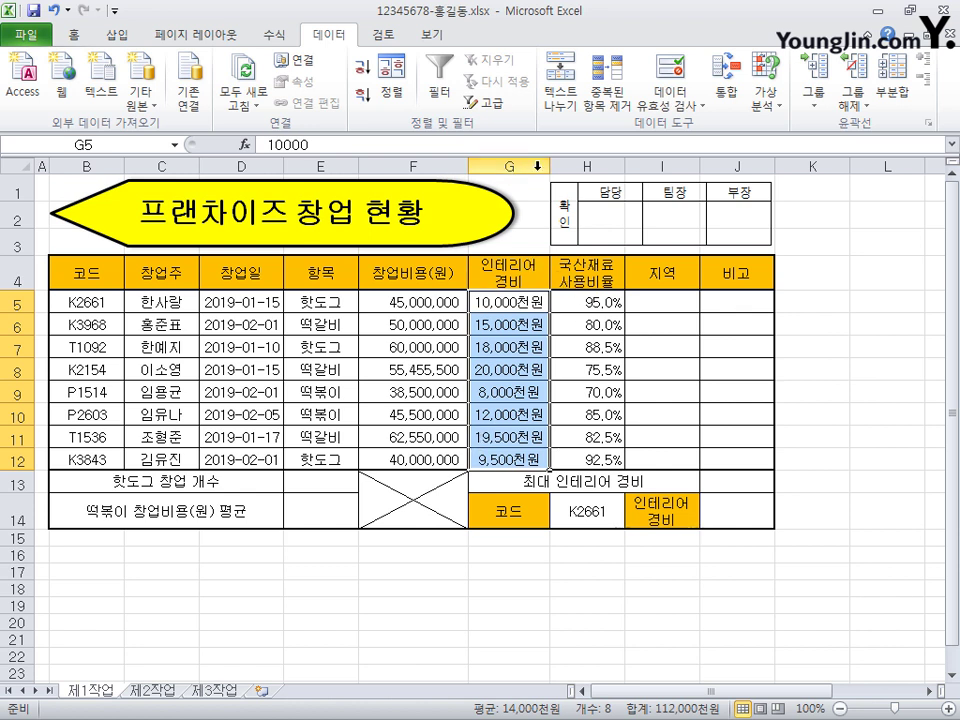
Widen column G slightly and right-align the interior cost values in G5:G12
{"action": "left_click_drag", "start_coordinate": [551, 162], "coordinate": [566, 162]}
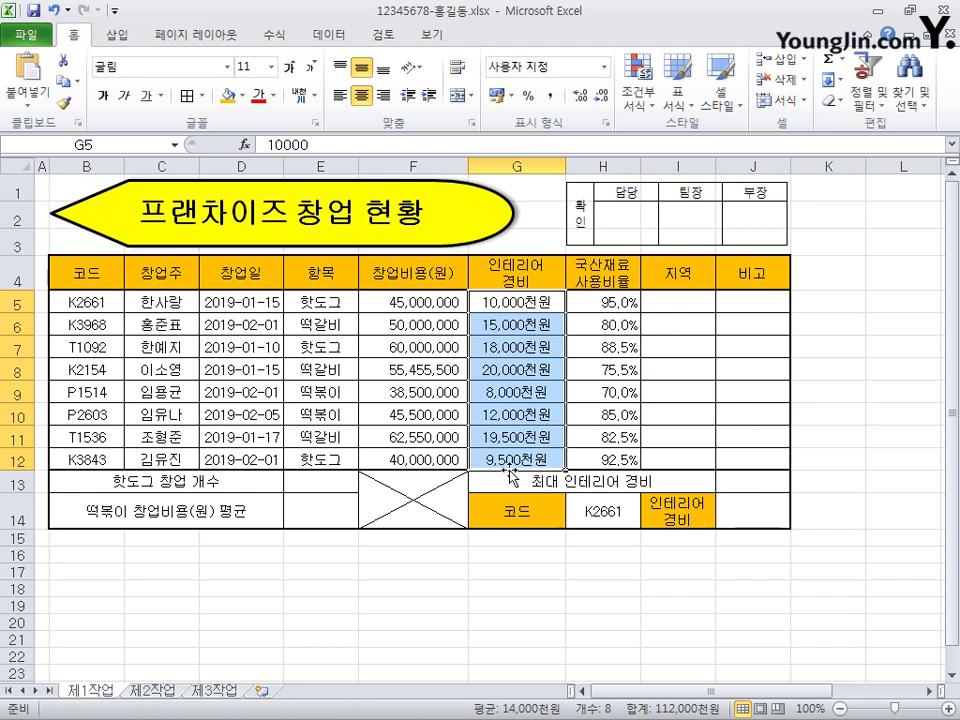
{"action": "left_click", "coordinate": [383, 95]}
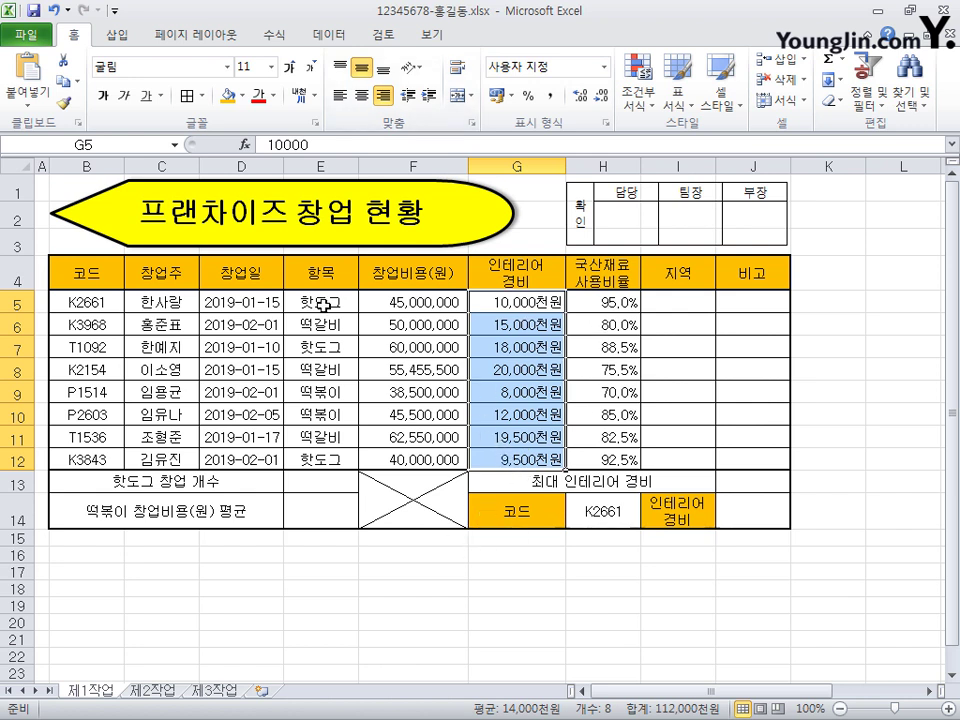
Define the workbook-scoped name 항목 for the item cells E5:E12
{"action": "left_click_drag", "start_coordinate": [326, 302], "coordinate": [345, 447]}
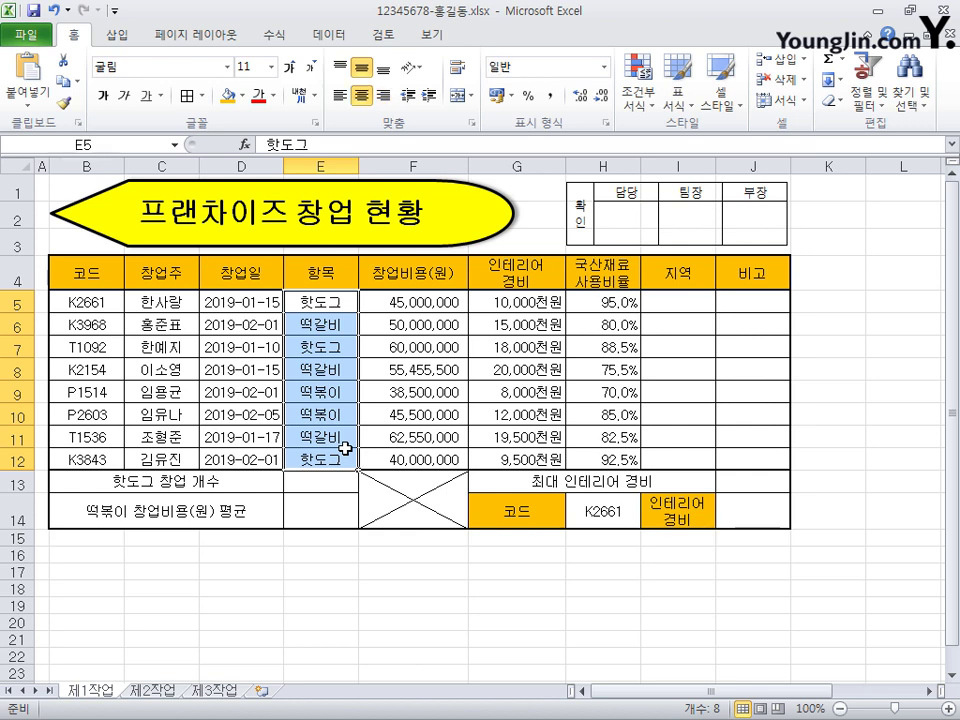
{"action": "right_click", "coordinate": [320, 316]}
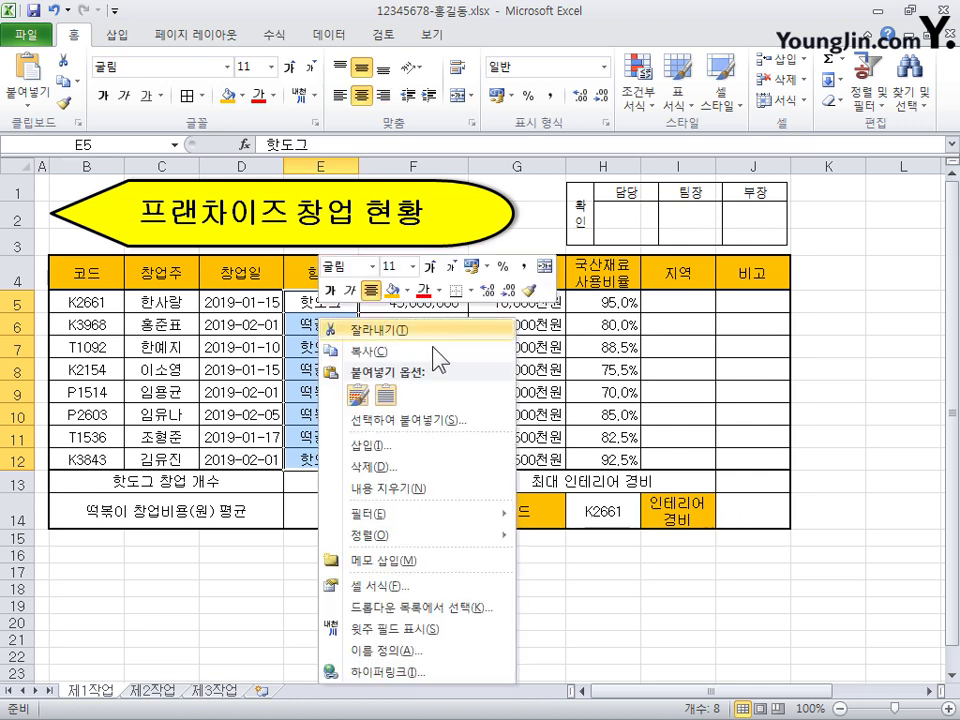
{"action": "left_click", "coordinate": [410, 651]}
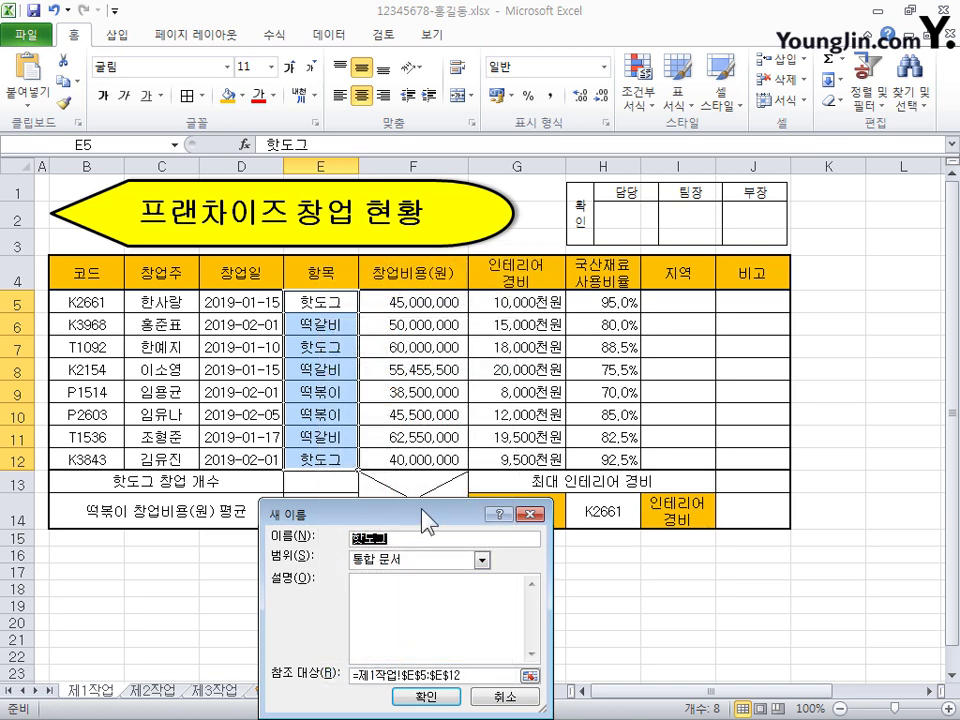
{"action": "left_click_drag", "start_coordinate": [427, 520], "coordinate": [437, 385]}
{"action": "type", "text": "항목"}
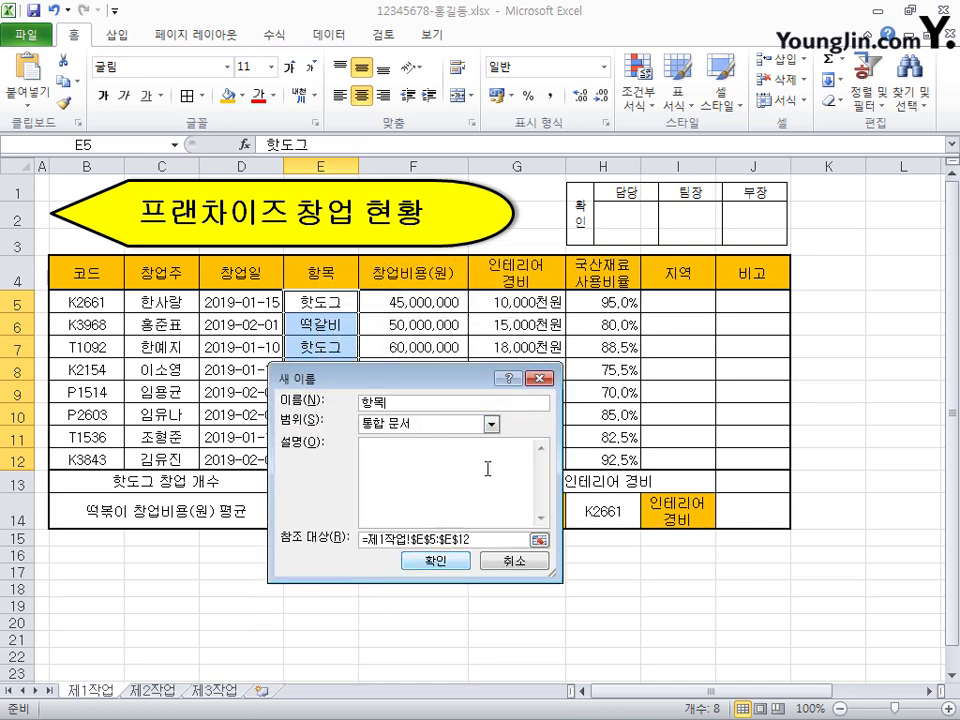
{"action": "left_click", "coordinate": [440, 575]}
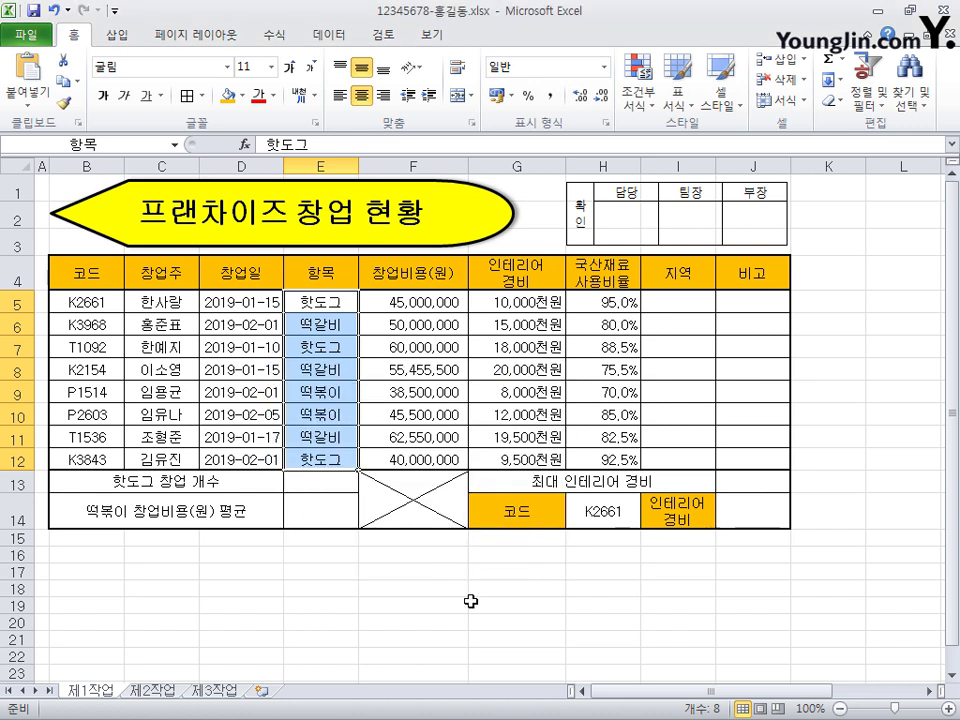
{"action": "left_click", "coordinate": [326, 463]}
{"action": "left_click", "coordinate": [330, 302]}
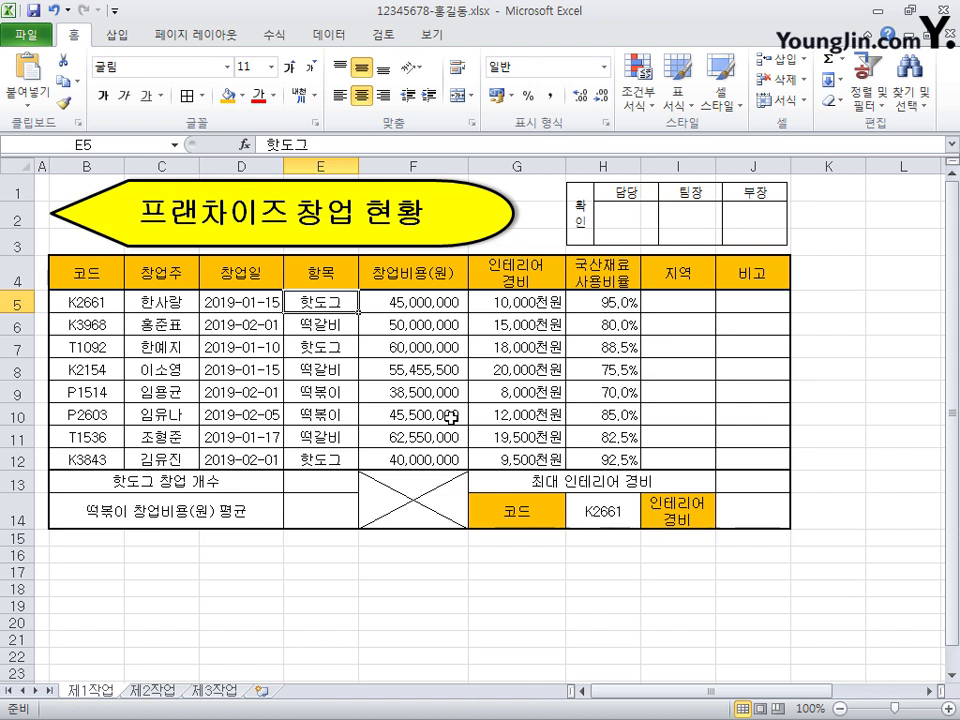
Start the region formula for I5:I12 with =CHOOSE(MID(B5,2,1),"안산","부천","안양")
{"action": "left_click", "coordinate": [681, 305]}
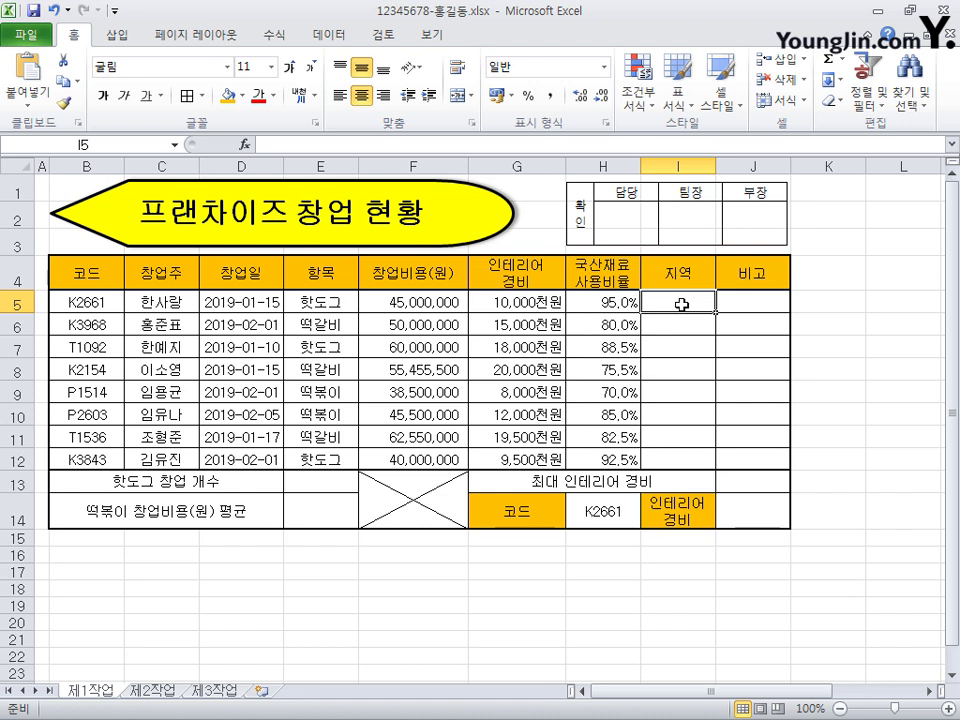
{"action": "left_click_drag", "start_coordinate": [680, 305], "coordinate": [667, 459]}
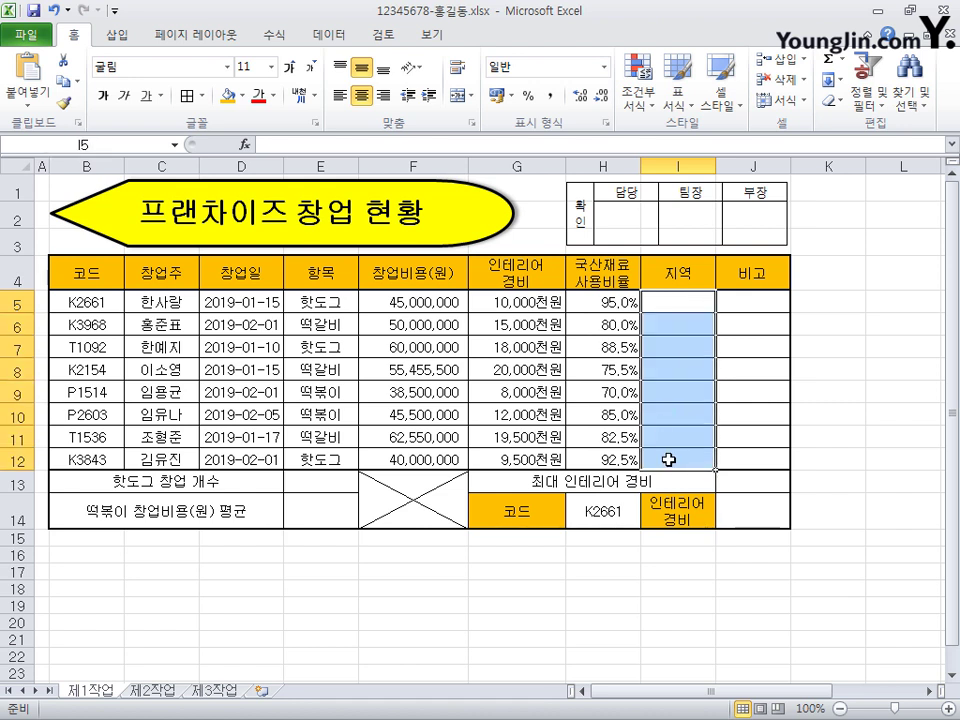
{"action": "left_click", "coordinate": [320, 144]}
{"action": "key", "text": "ctrl+v"}
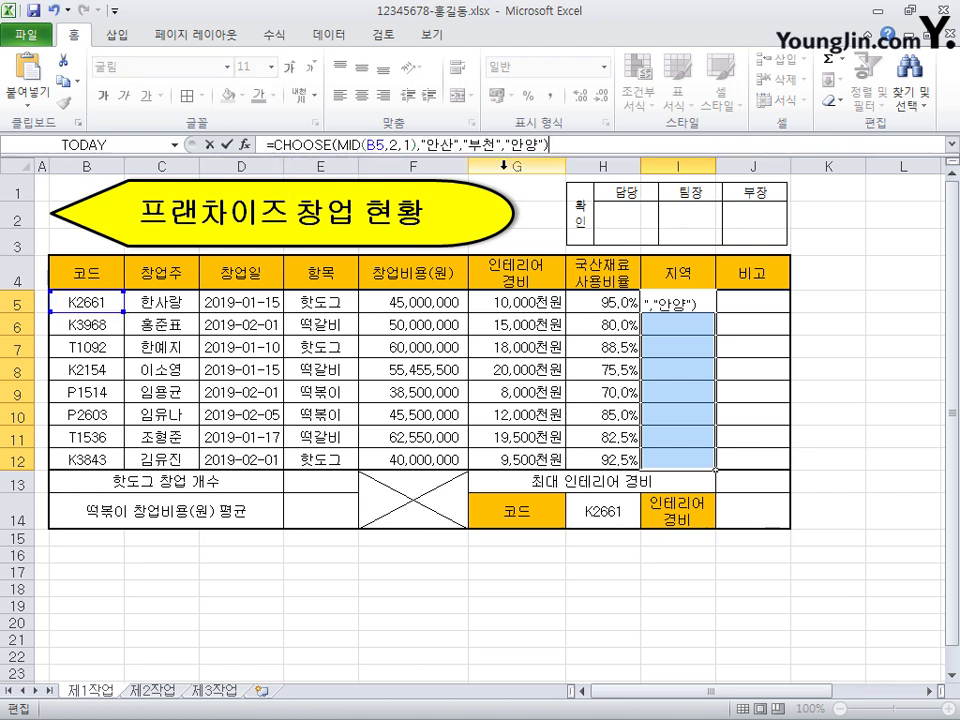
Look up the help article on the CHOOSE function's description, syntax and examples, and close it
{"action": "left_click", "coordinate": [334, 146]}
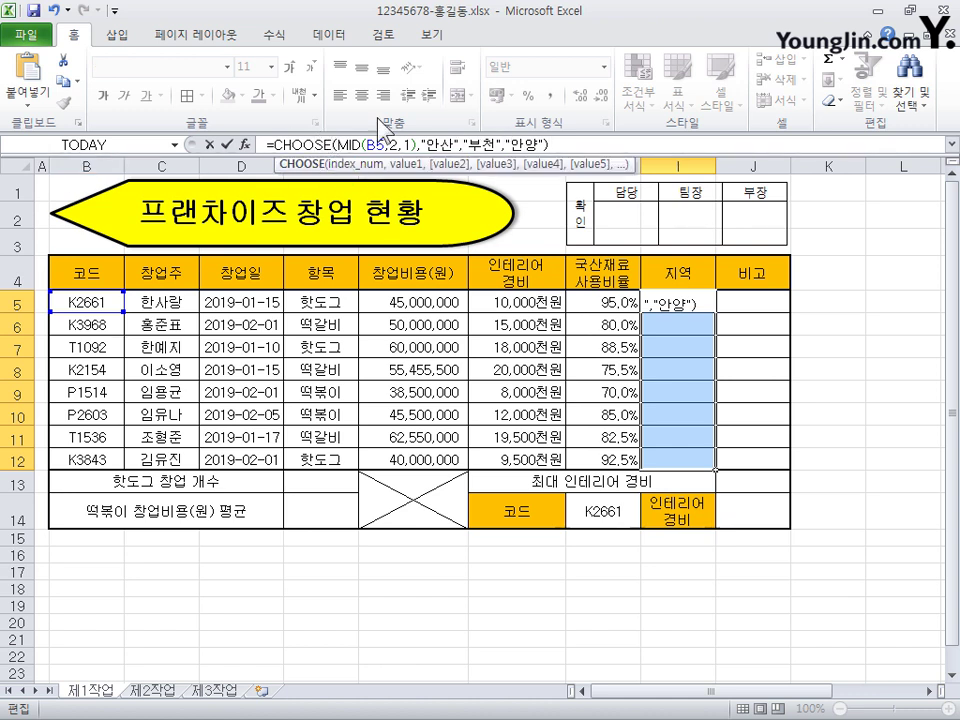
{"action": "left_click", "coordinate": [309, 168]}
{"action": "left_click_drag", "start_coordinate": [855, 365], "coordinate": [858, 550]}
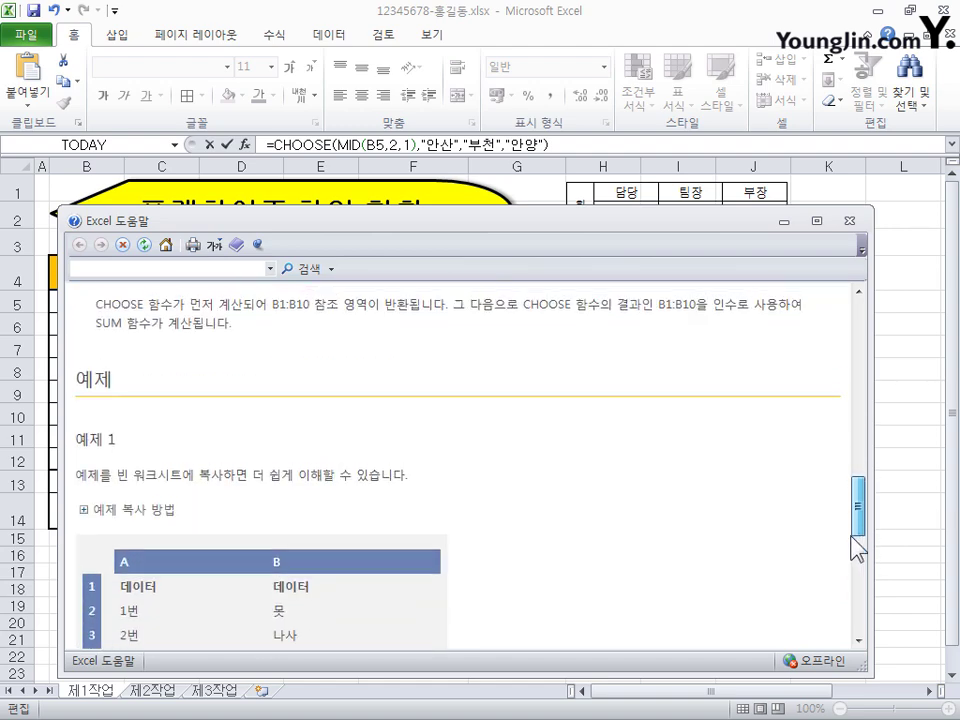
{"action": "scroll", "coordinate": [855, 549], "scroll_direction": "down", "scroll_amount": 4}
{"action": "scroll", "coordinate": [851, 561], "scroll_direction": "up", "scroll_amount": 8}
{"action": "left_click_drag", "start_coordinate": [833, 484], "coordinate": [847, 314]}
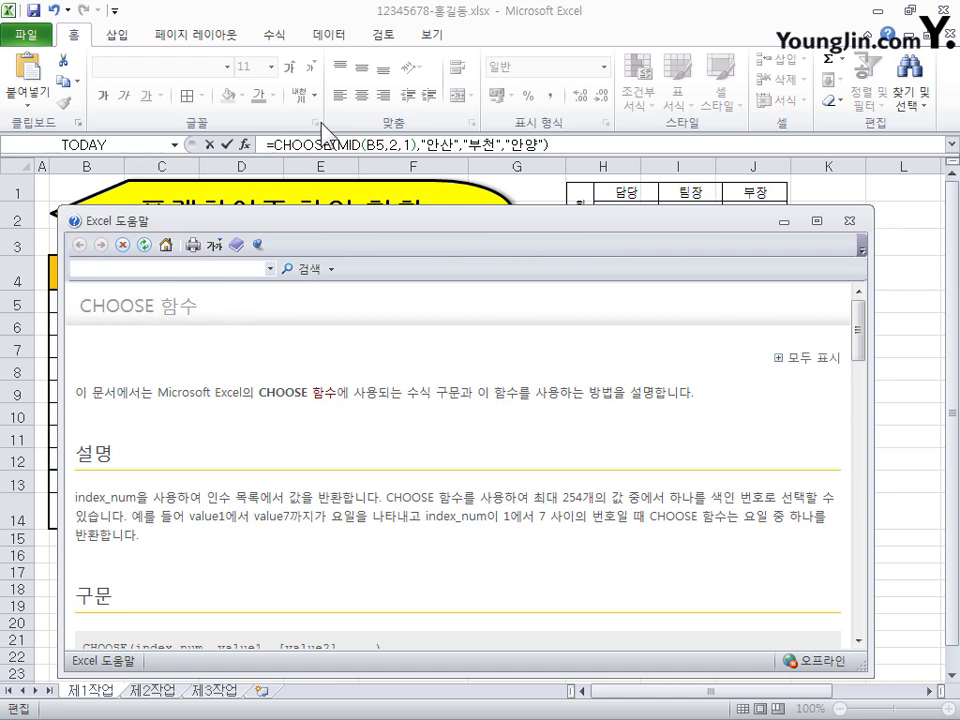
{"action": "left_click", "coordinate": [333, 145]}
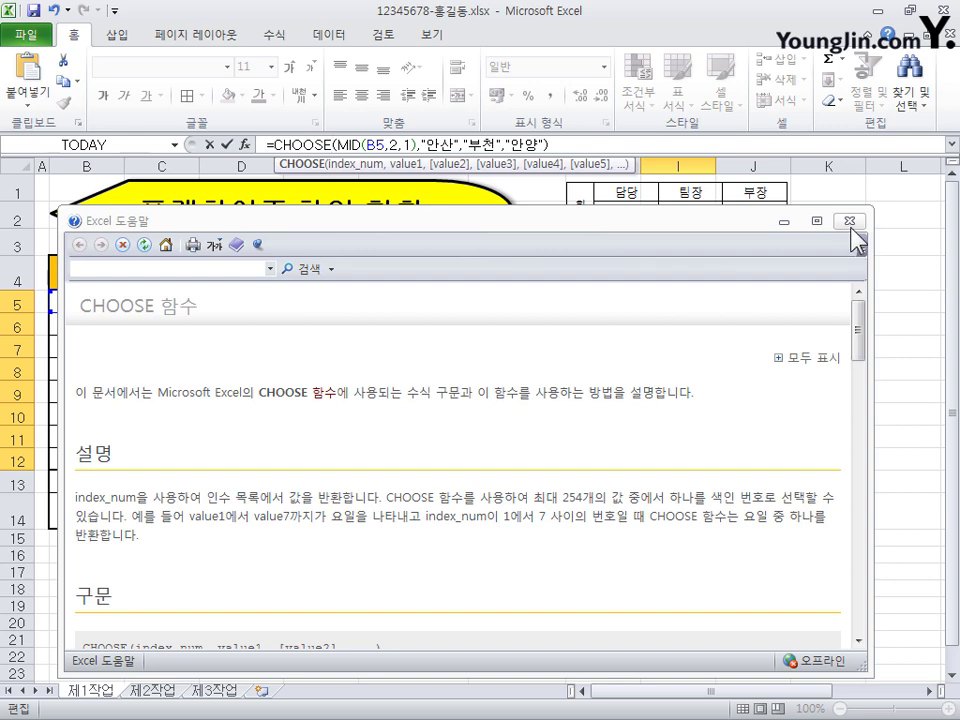
{"action": "left_click", "coordinate": [848, 221]}
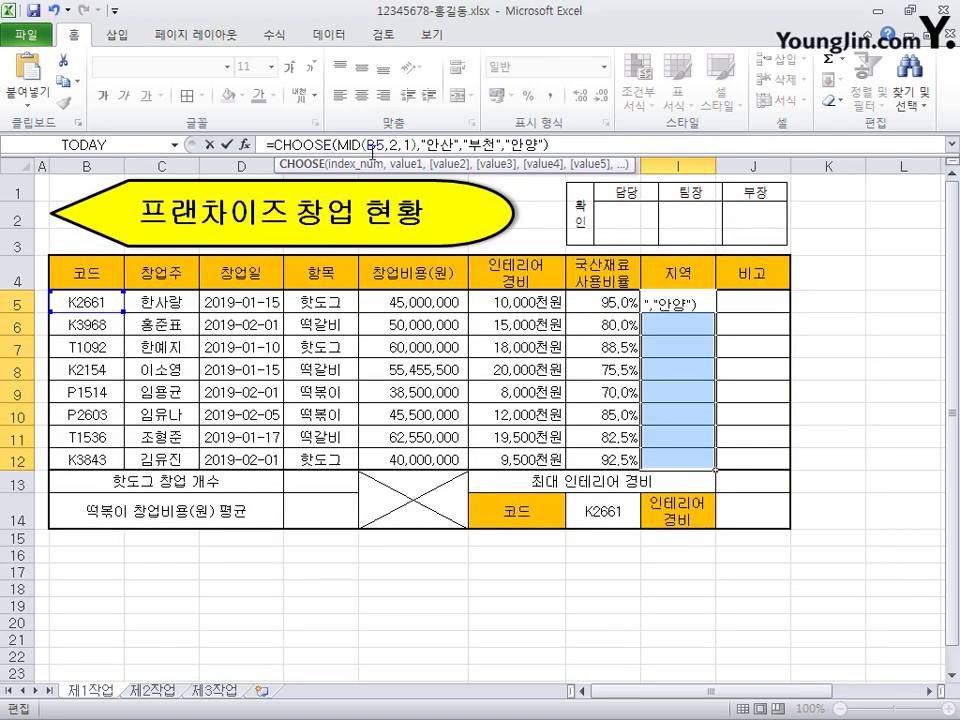
Review the CHOOSE formula's value arguments and commit the formula to all of the region cells I5:I12
{"action": "left_click", "coordinate": [444, 145]}
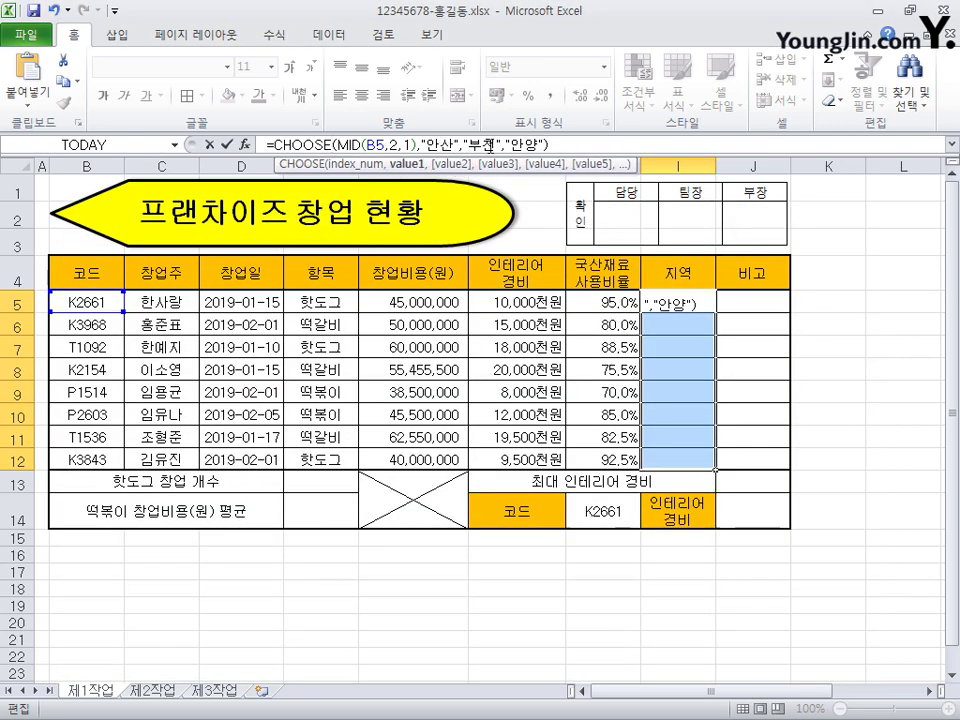
{"action": "left_click", "coordinate": [489, 146]}
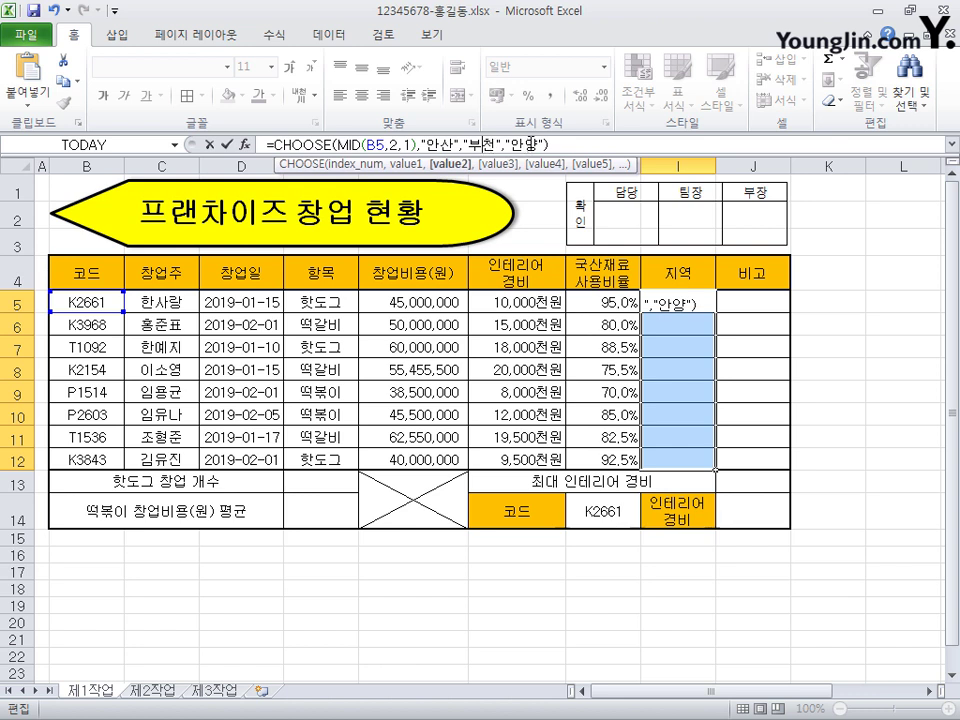
{"action": "left_click", "coordinate": [526, 143]}
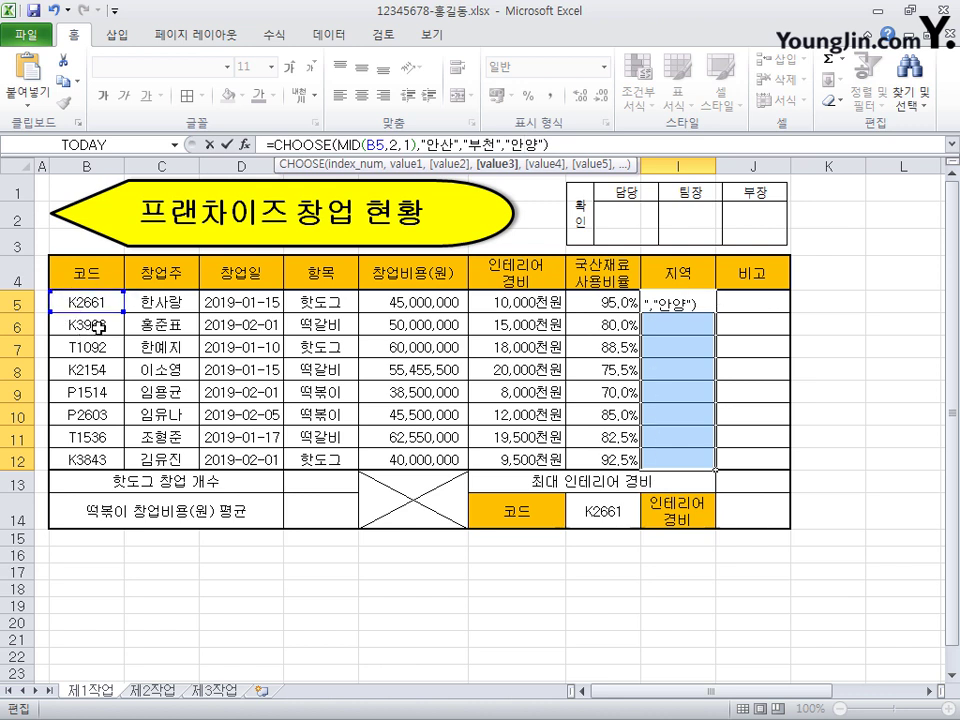
{"action": "left_click", "coordinate": [564, 143]}
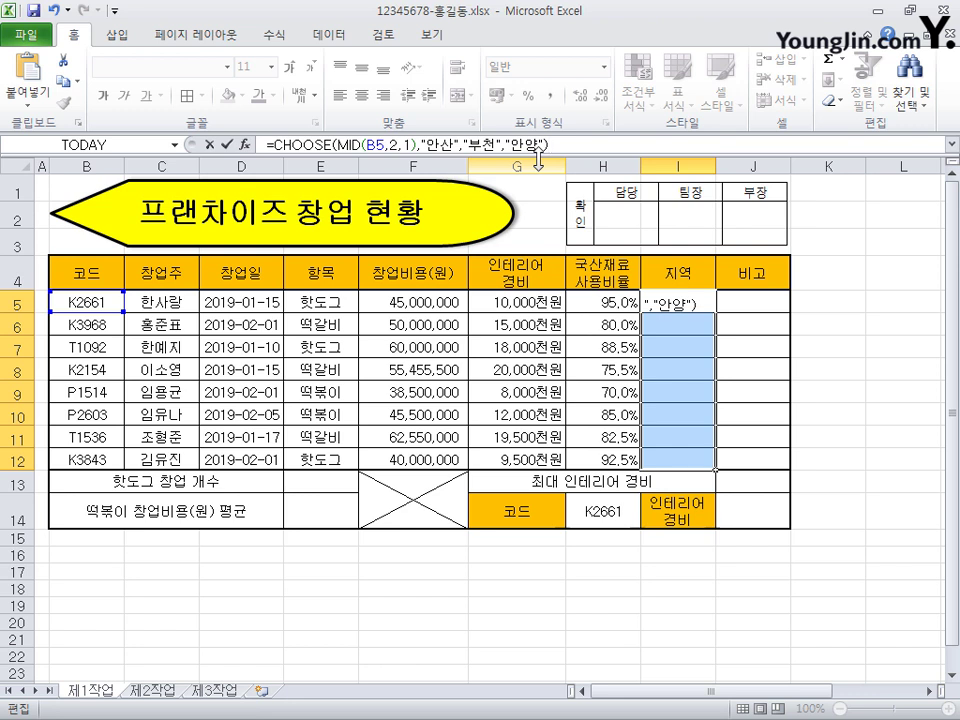
{"action": "key", "text": "ctrl+Return"}
Check the CHOOSE formula and region result in each cell from I6 to I12
{"action": "left_click", "coordinate": [680, 324]}
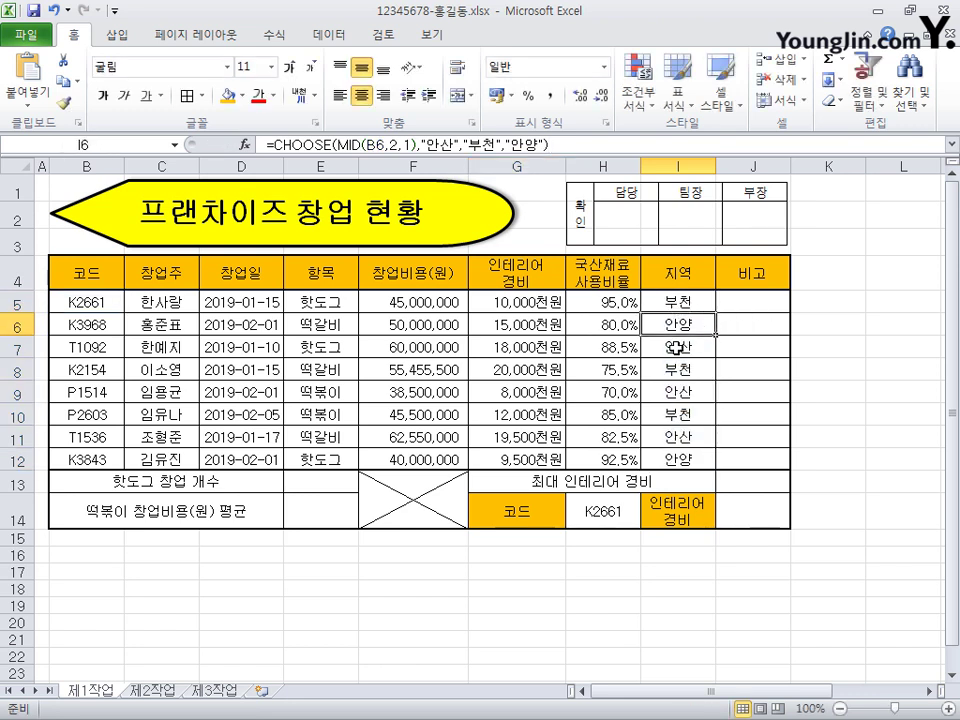
{"action": "left_click", "coordinate": [678, 347]}
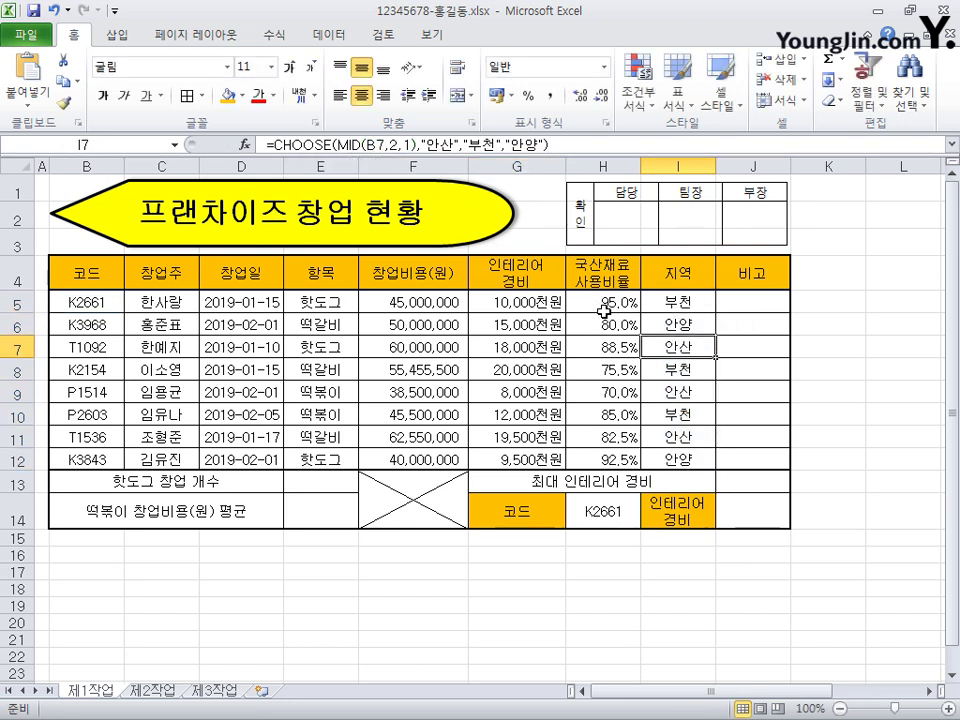
{"action": "left_click", "coordinate": [682, 369]}
{"action": "left_click", "coordinate": [682, 391]}
{"action": "left_click", "coordinate": [680, 414]}
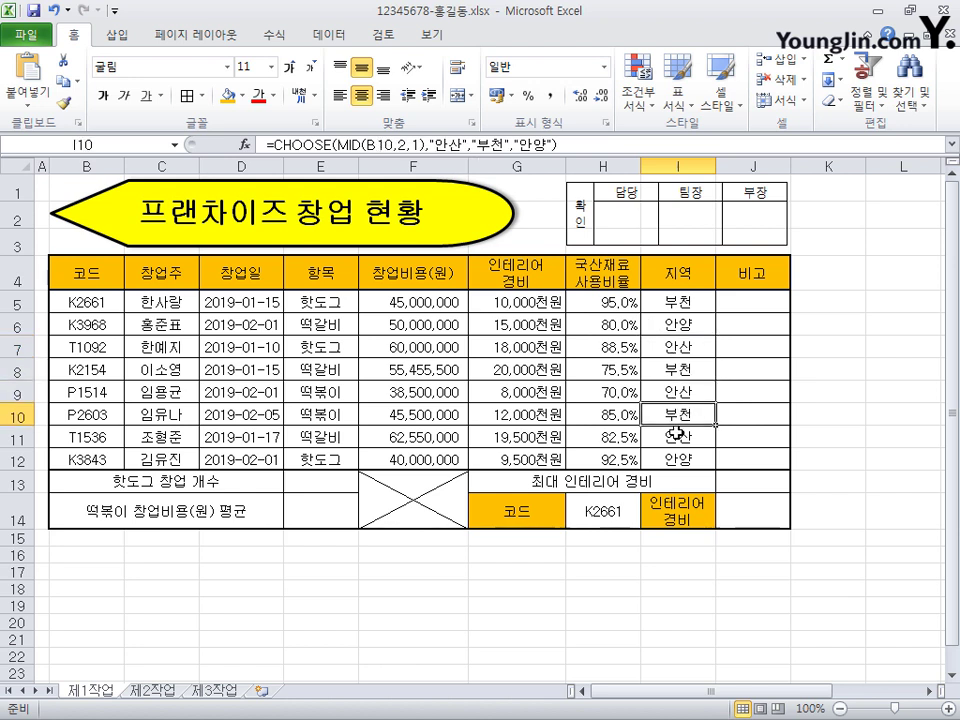
{"action": "left_click", "coordinate": [678, 436]}
{"action": "left_click", "coordinate": [677, 457]}
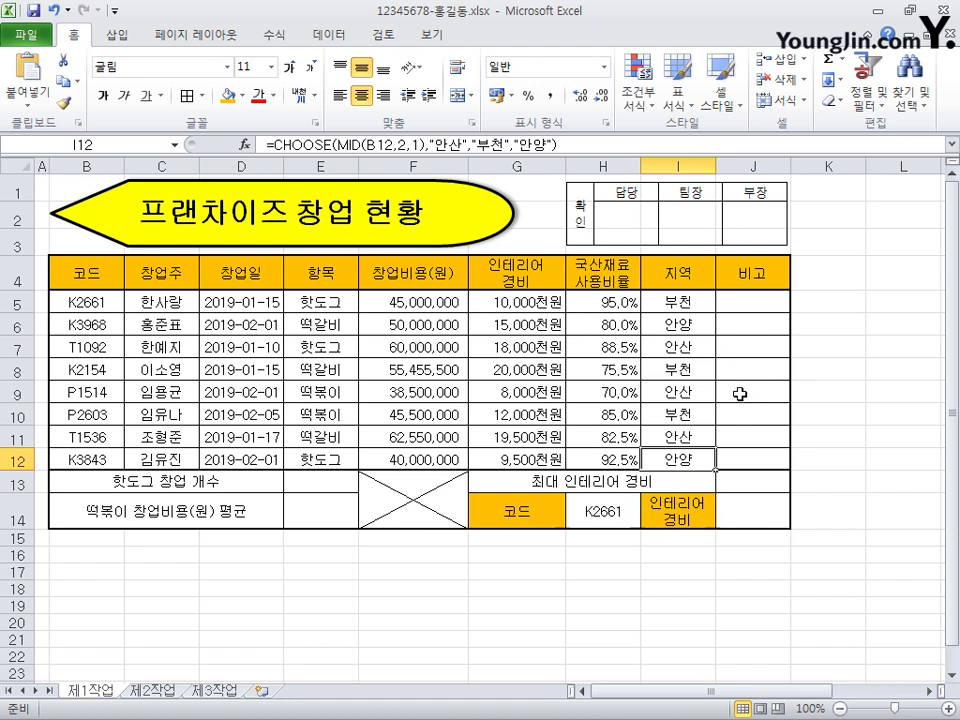
Start the rank formula for J5:J12 with =RANK(H5,$H$5:$H$12)
{"action": "left_click", "coordinate": [775, 311]}
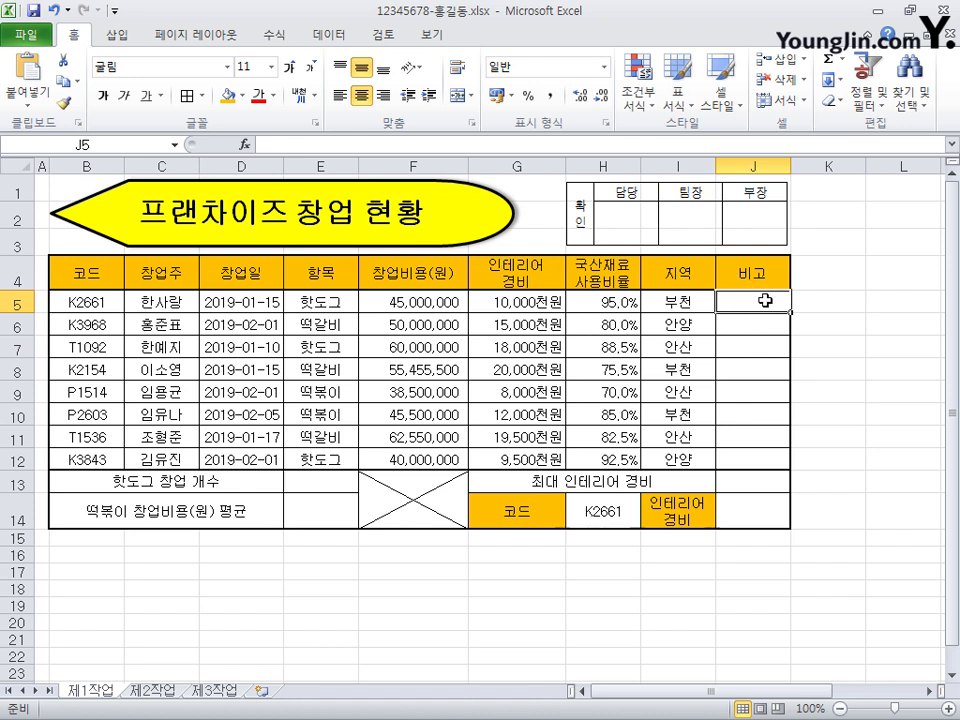
{"action": "left_click_drag", "start_coordinate": [765, 300], "coordinate": [767, 463]}
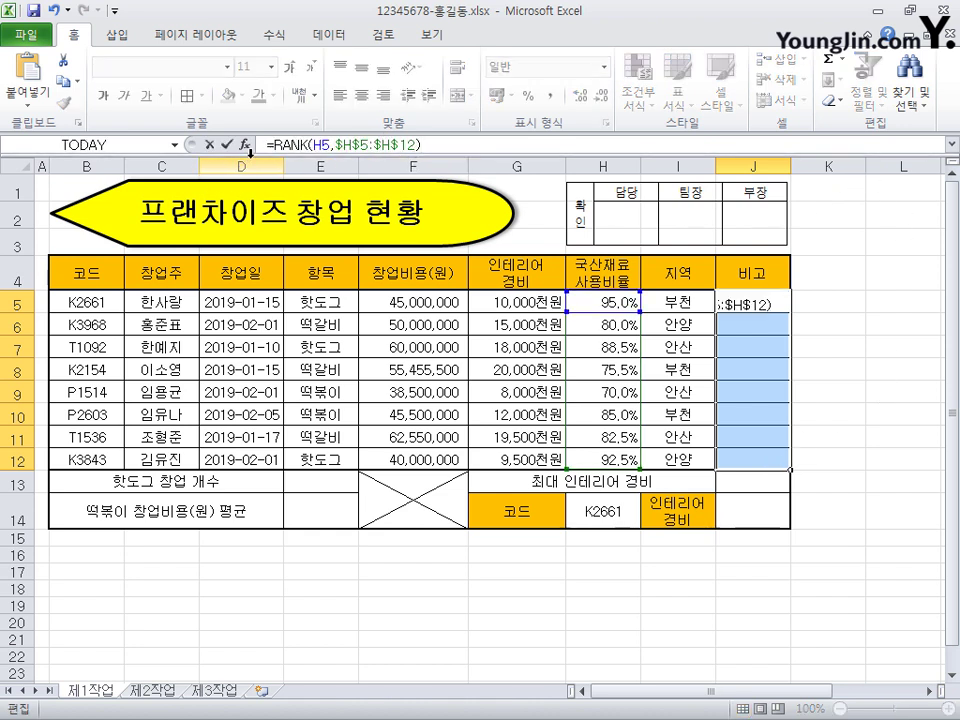
{"action": "left_click", "coordinate": [350, 146]}
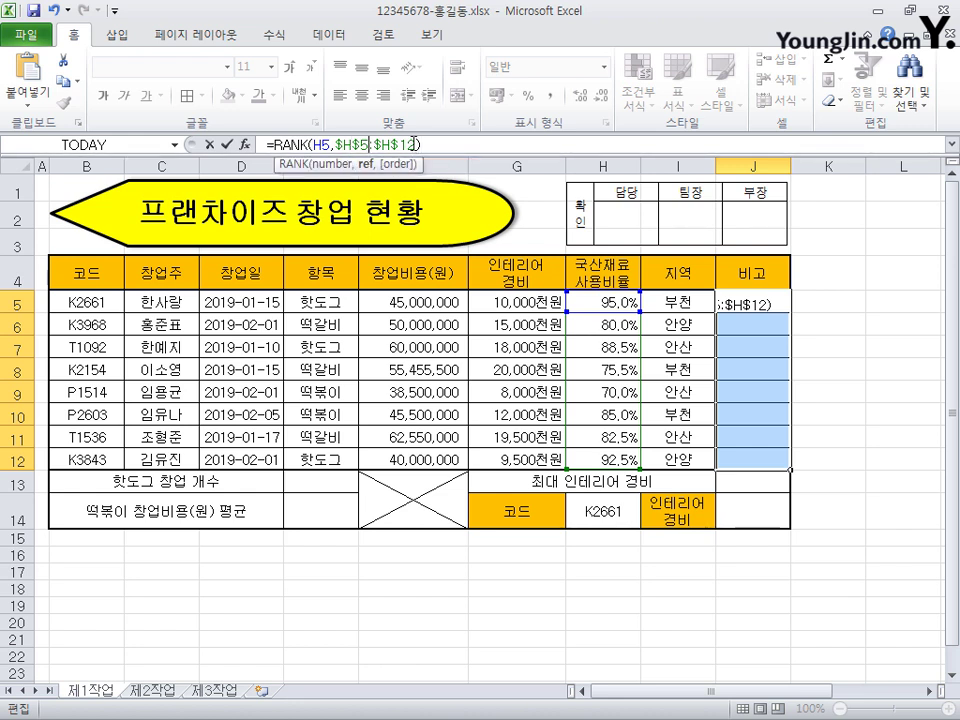
Cycle the RANK formula's ref argument through the reference types and return it to the absolute range $H$5:$H$12
{"action": "left_click_drag", "start_coordinate": [413, 144], "coordinate": [405, 144]}
{"action": "left_click_drag", "start_coordinate": [337, 144], "coordinate": [413, 144]}
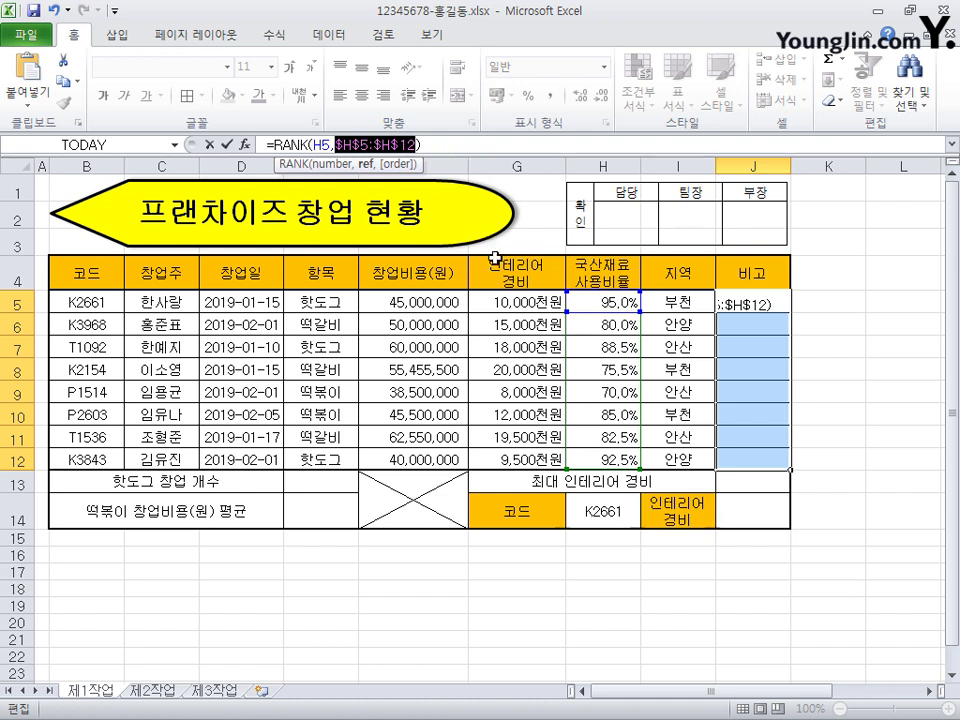
{"action": "key", "text": "F4"}
{"action": "key", "text": "F4"}
{"action": "key", "text": "F4"}
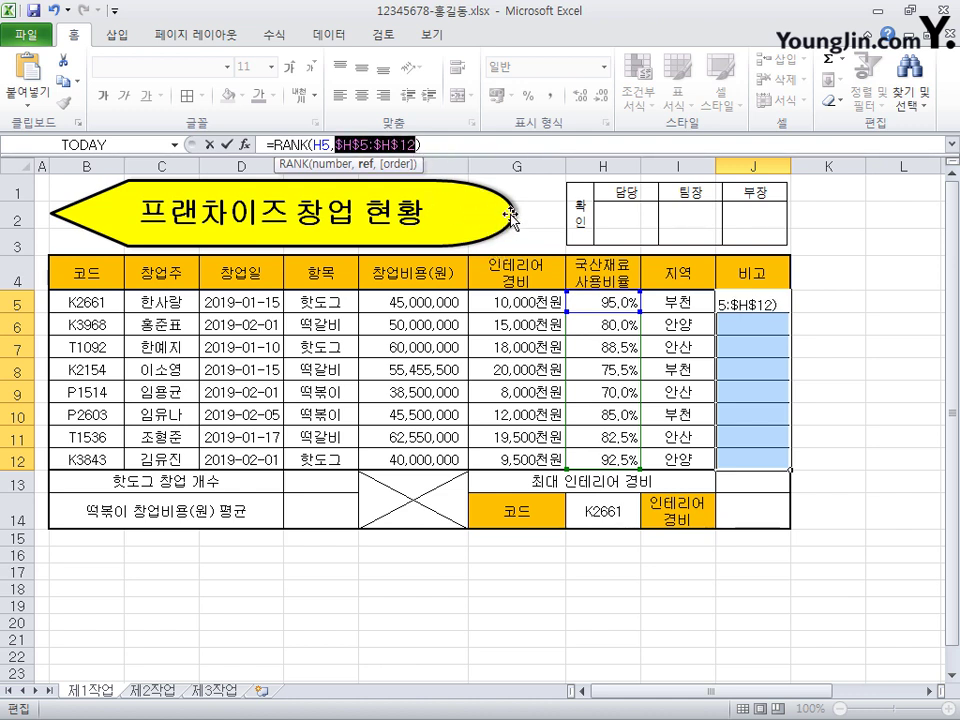
{"action": "key", "text": "F4"}
{"action": "key", "text": "F4"}
{"action": "key", "text": "F4"}
{"action": "key", "text": "F4"}
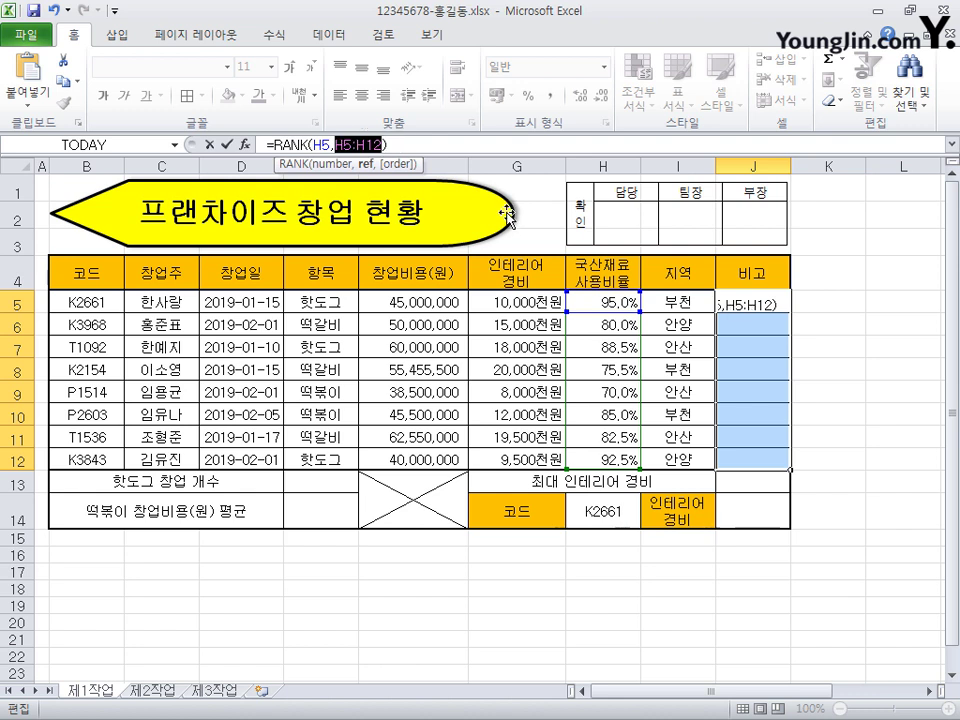
{"action": "key", "text": "F4"}
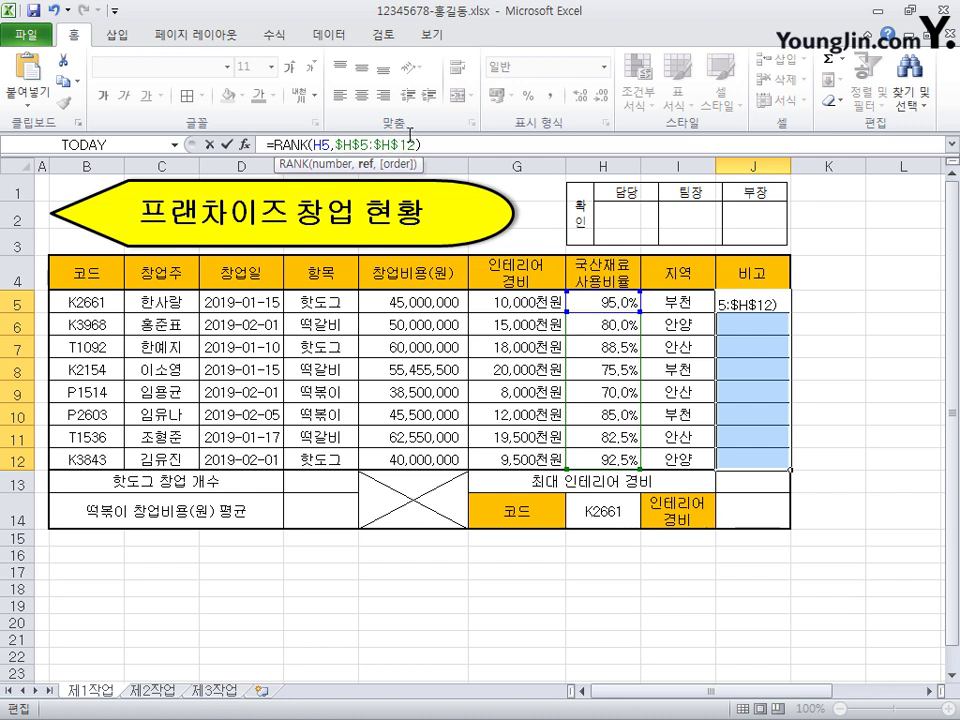
Review the absolute range in the RANK formula and commit the formula to all of the 비고 cells J5:J12
{"action": "left_click", "coordinate": [345, 150]}
{"action": "left_click_drag", "start_coordinate": [334, 145], "coordinate": [397, 145]}
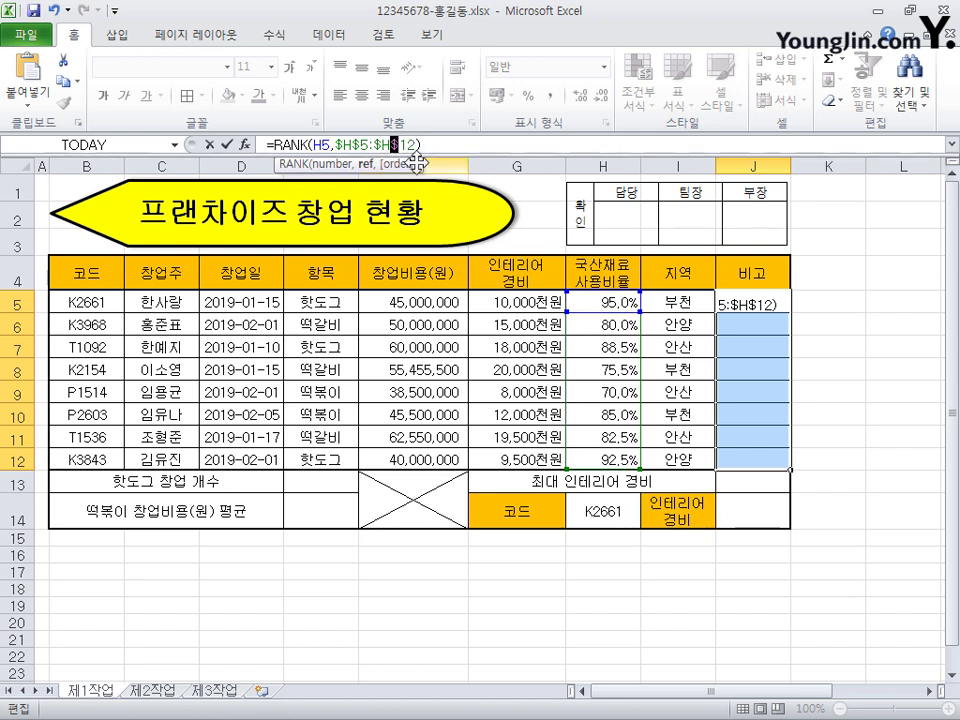
{"action": "left_click_drag", "start_coordinate": [334, 145], "coordinate": [414, 140]}
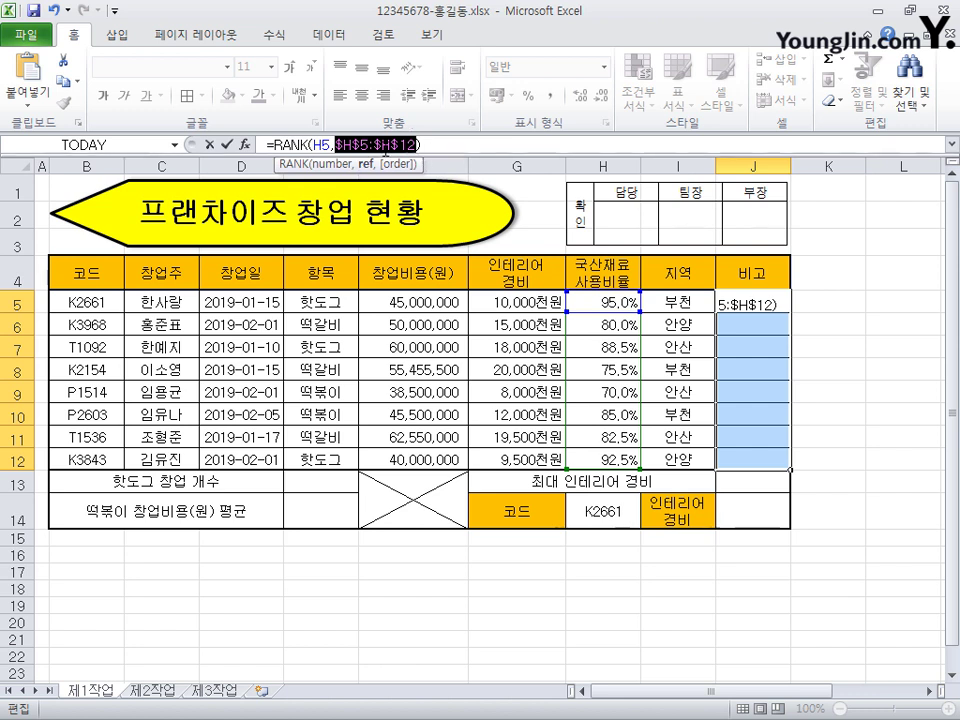
{"action": "left_click", "coordinate": [376, 145]}
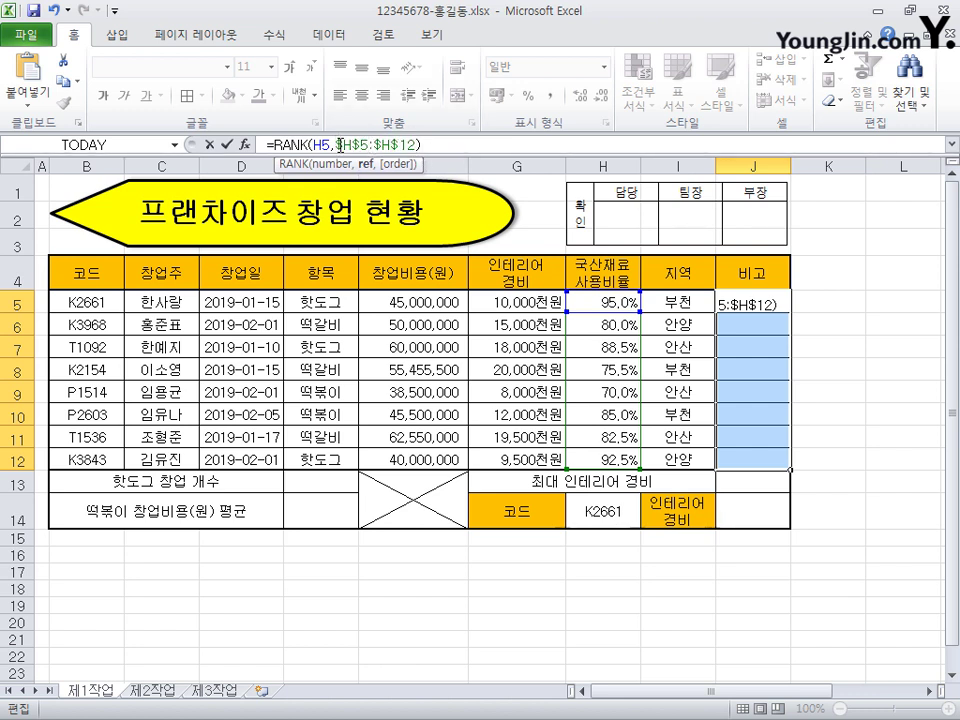
{"action": "left_click_drag", "start_coordinate": [336, 145], "coordinate": [419, 145]}
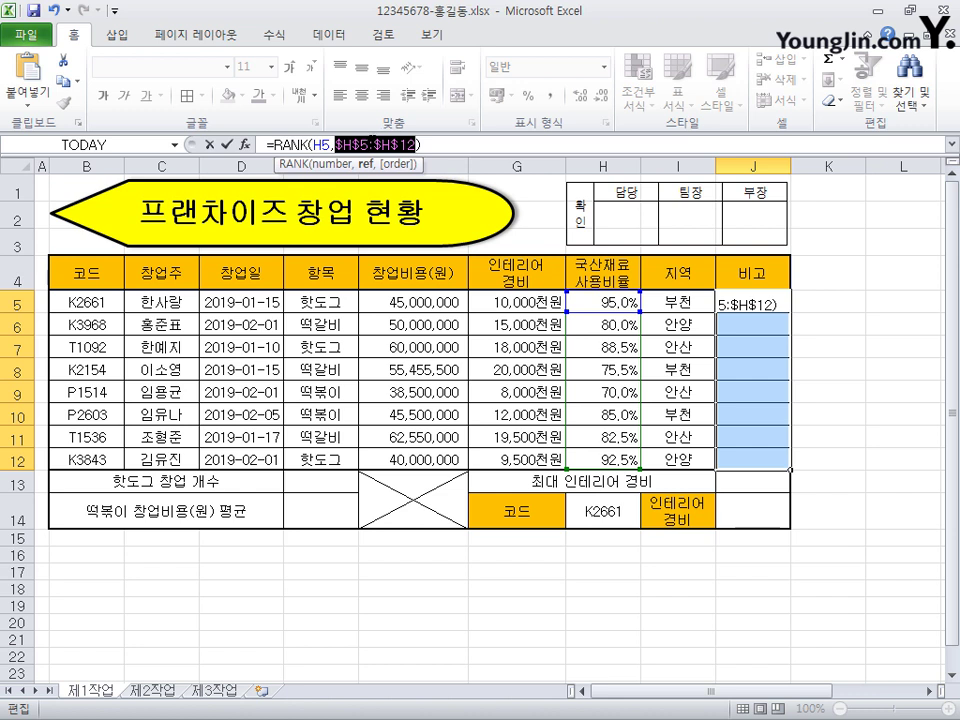
{"action": "left_click", "coordinate": [343, 145]}
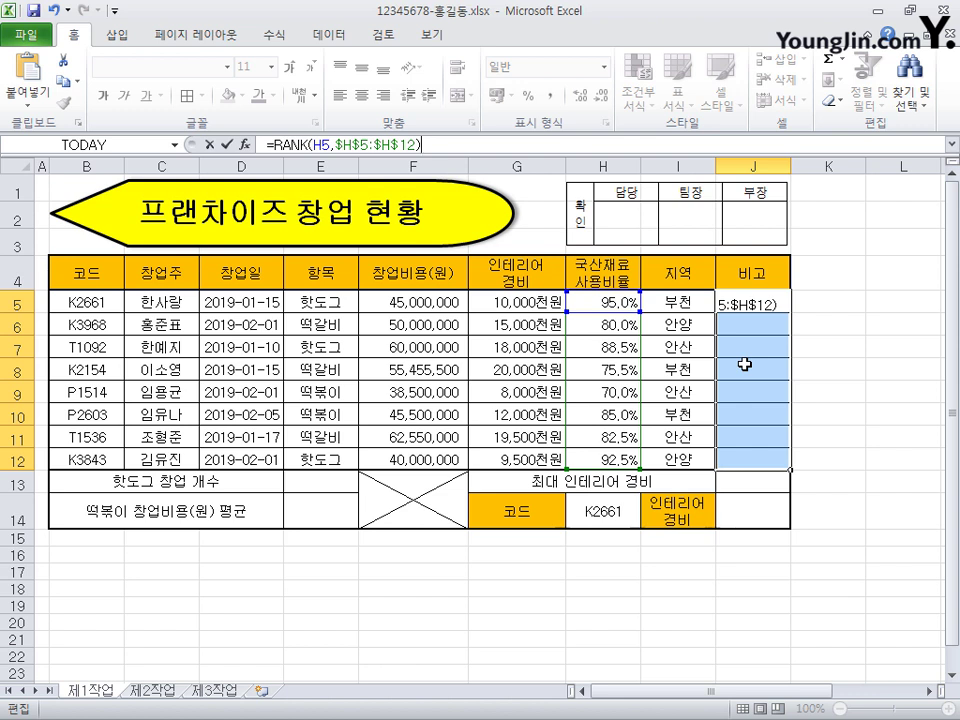
{"action": "key", "text": "ctrl+Return"}
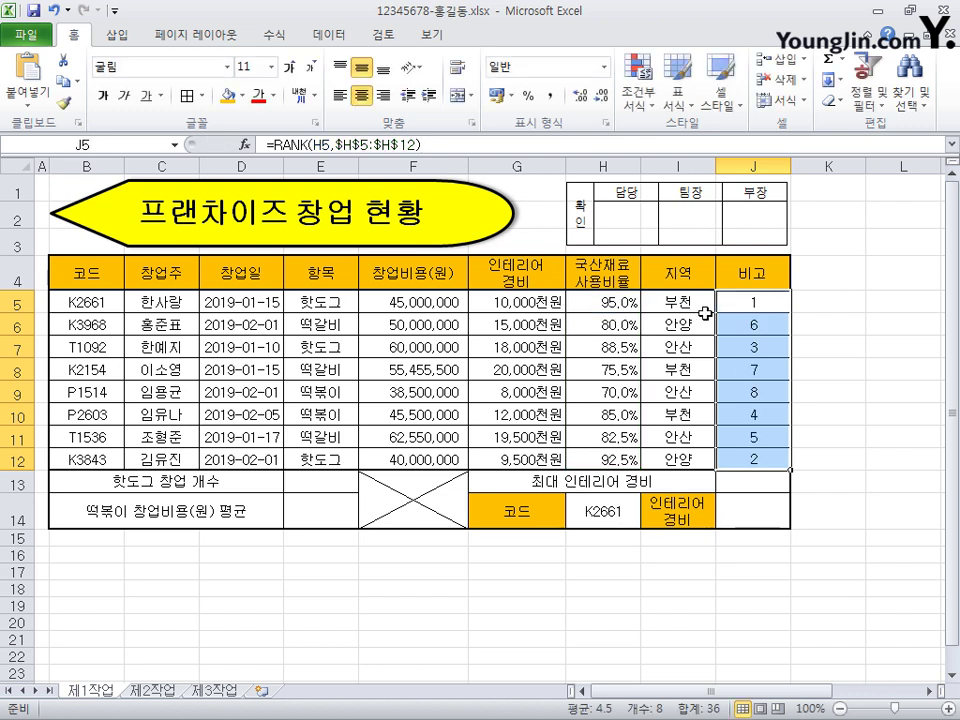
Check the RANK formula and its range reference in the 비고 cells J6 to J10
{"action": "key", "text": "Down"}
{"action": "key", "text": "Down"}
{"action": "key", "text": "Down"}
{"action": "key", "text": "Down"}
{"action": "key", "text": "Down"}
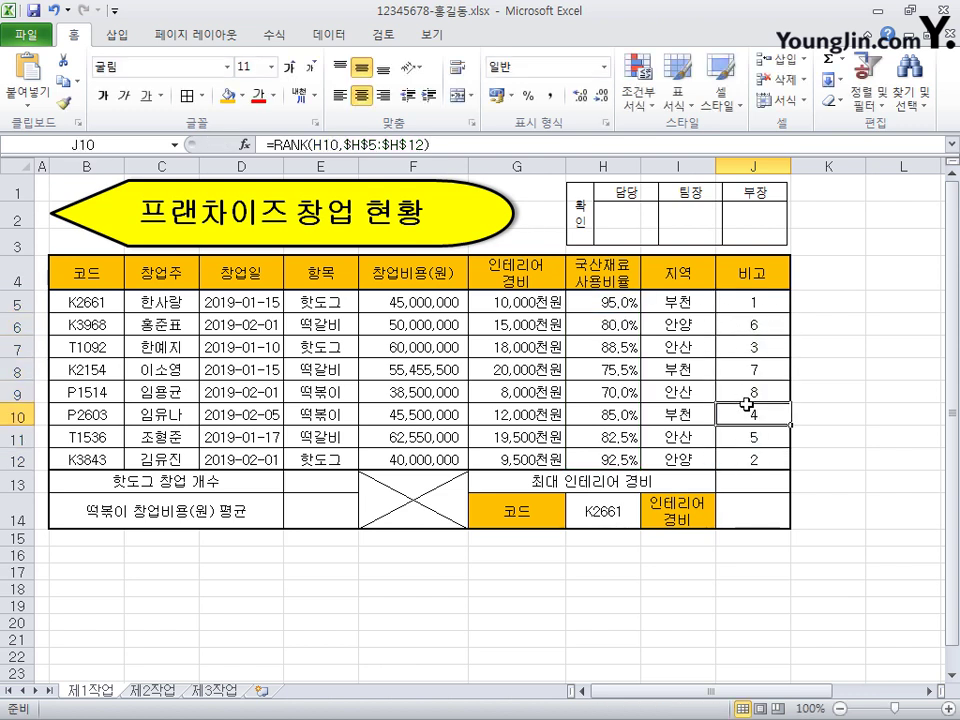
{"action": "key", "text": "Up"}
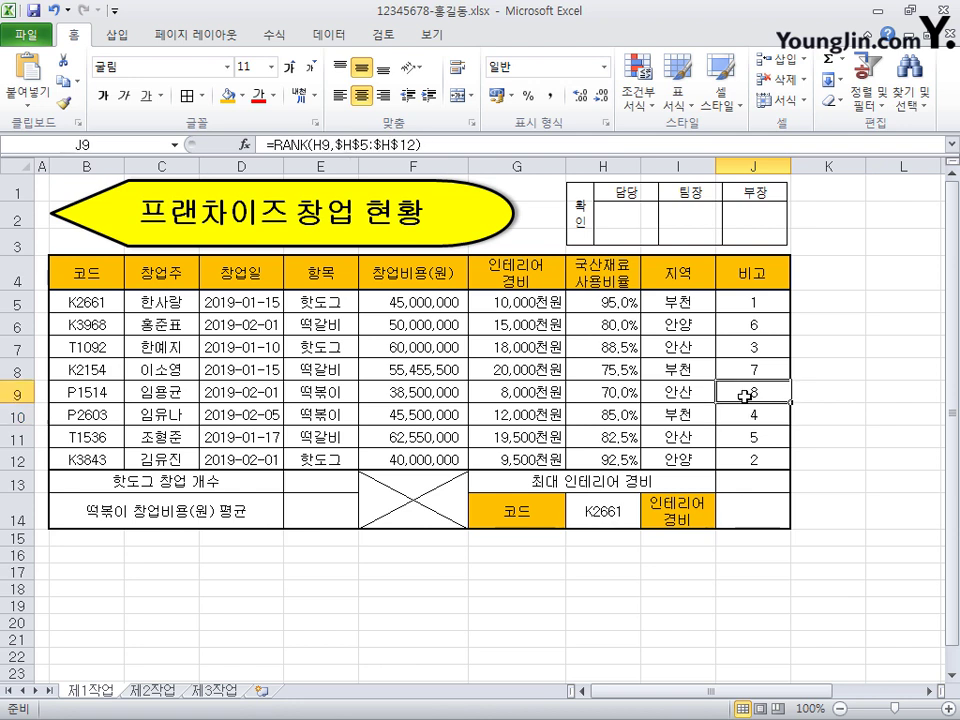
Compare how the code cell reference changes in the CHOOSE formulas from I5 to I9
{"action": "left_click", "coordinate": [690, 305]}
{"action": "left_click", "coordinate": [684, 326]}
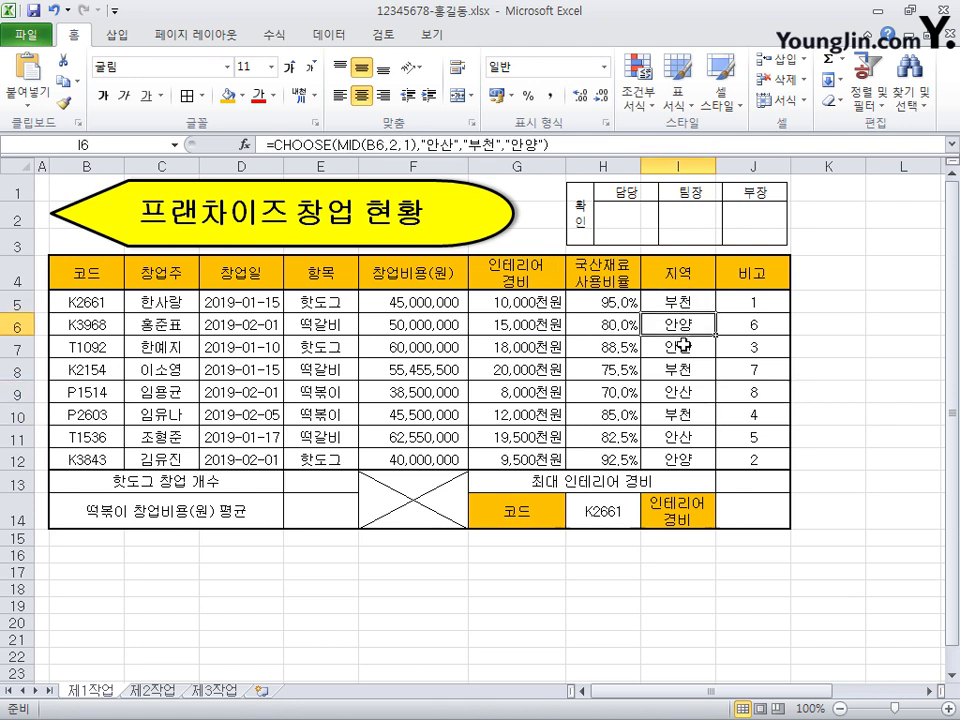
{"action": "left_click", "coordinate": [688, 345]}
{"action": "left_click", "coordinate": [681, 368]}
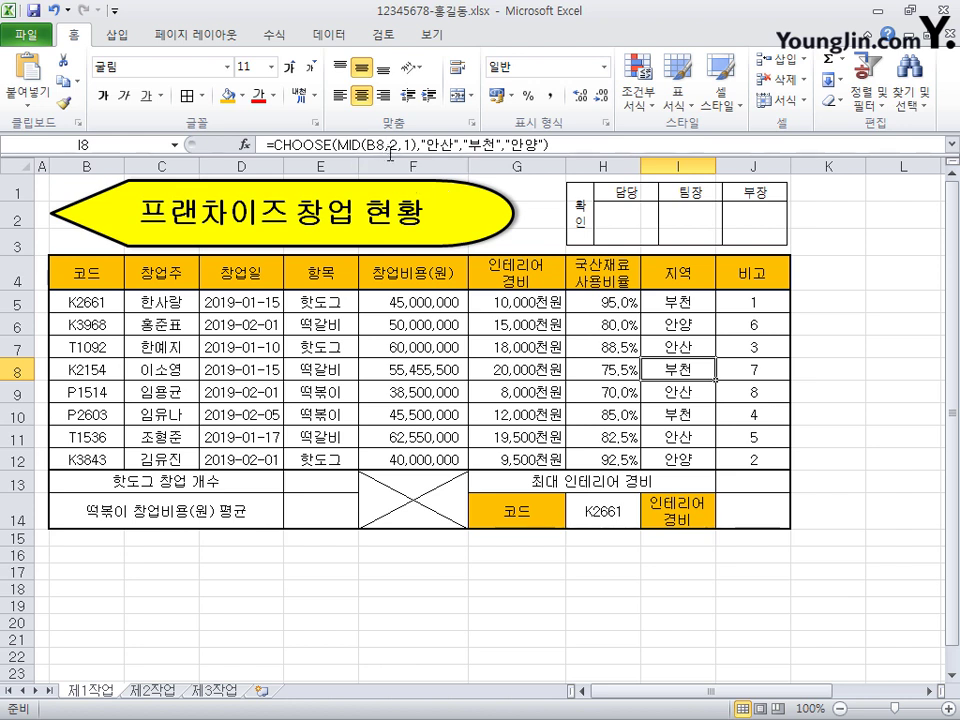
{"action": "left_click", "coordinate": [680, 392]}
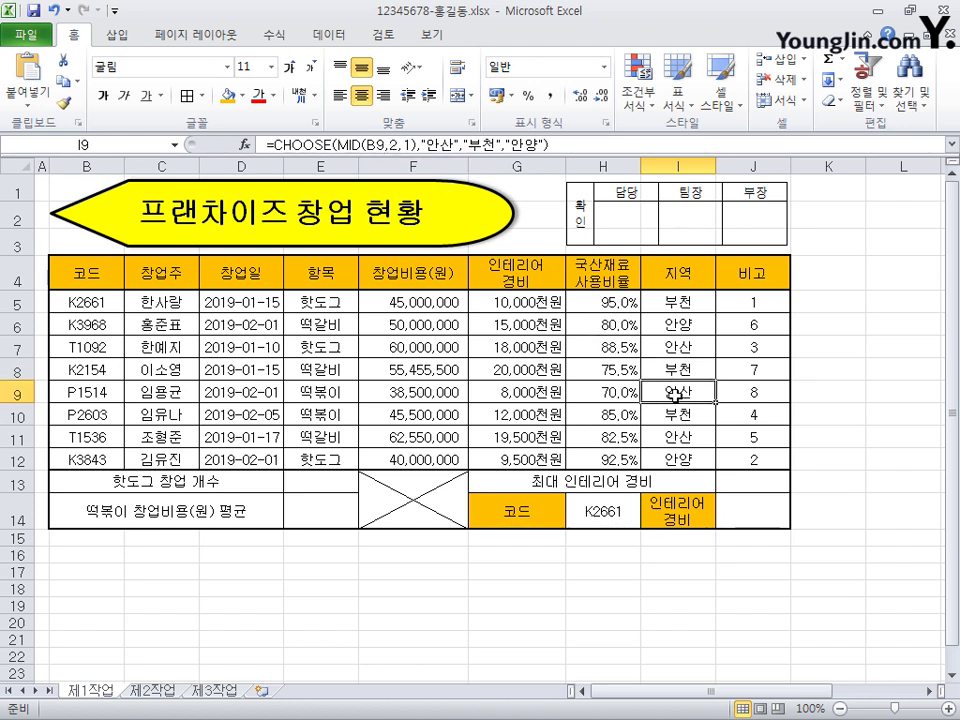
Compare the number and ref arguments of the RANK formulas in J5, J6 and J7
{"action": "left_click", "coordinate": [772, 302]}
{"action": "left_click", "coordinate": [760, 324]}
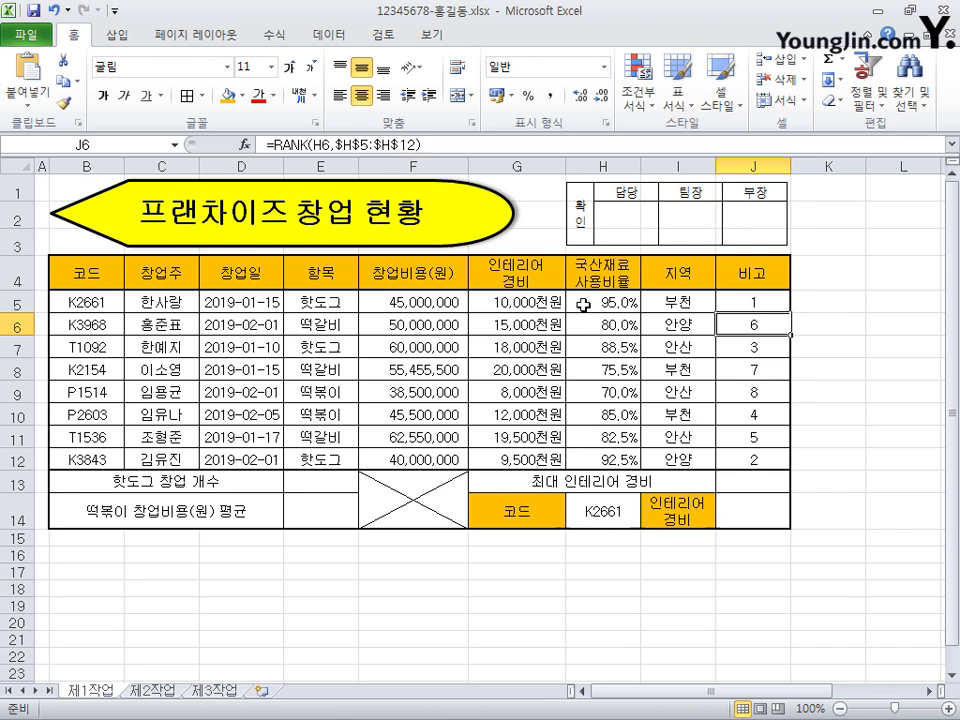
{"action": "left_click", "coordinate": [323, 152]}
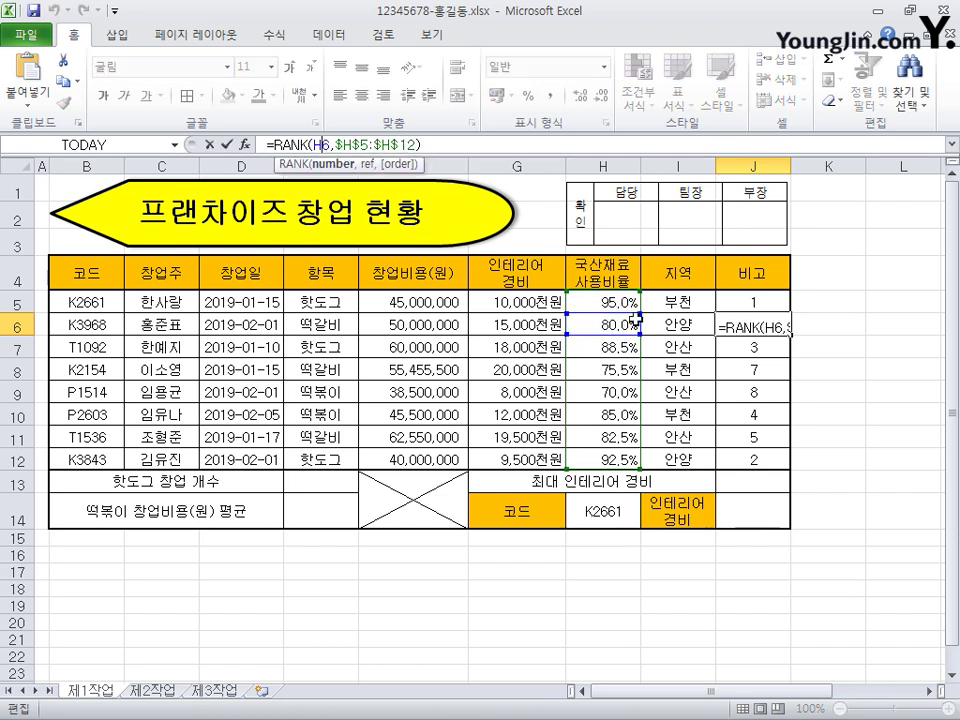
{"action": "left_click", "coordinate": [751, 354]}
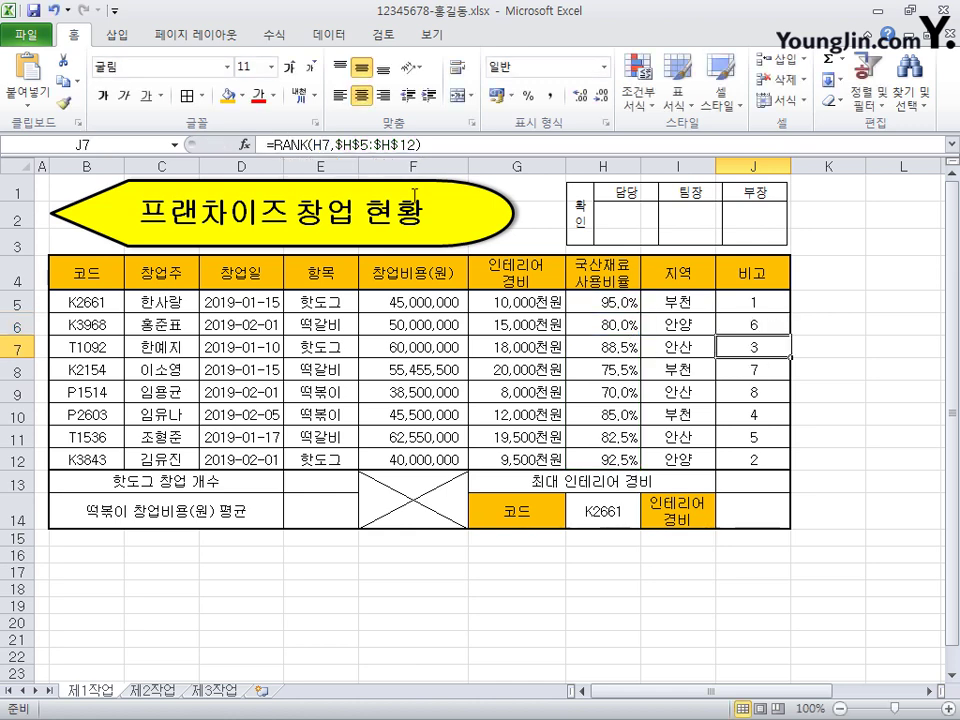
{"action": "key", "text": "Up"}
{"action": "key", "text": "Up"}
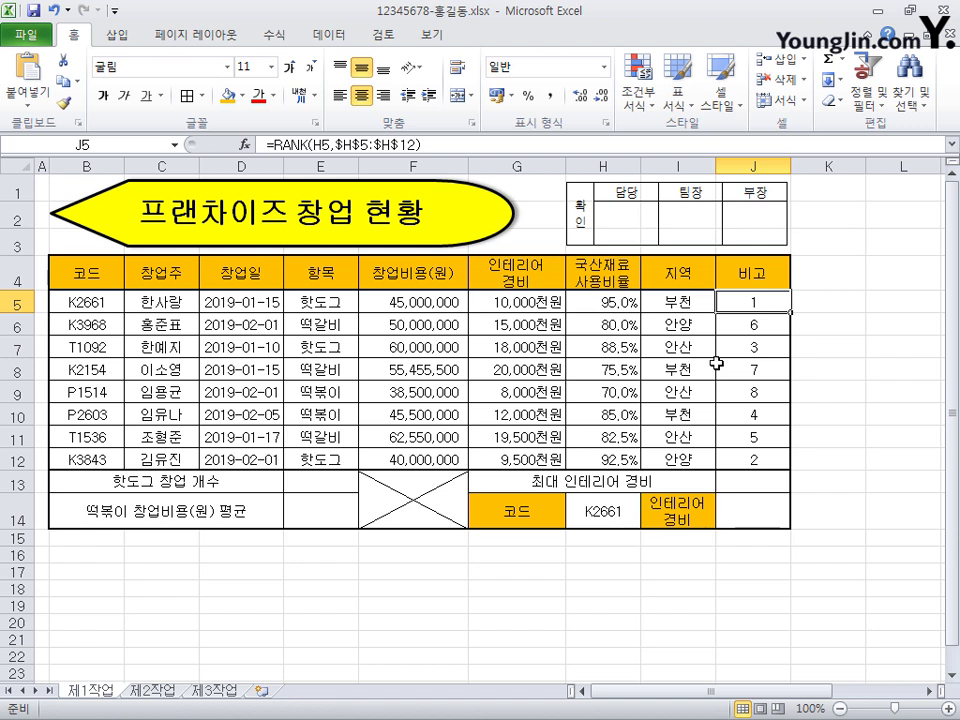
Start the 핫도그 창업 개수 formula in E13 with =DCOUNTA(B4:H12,4,E4:E5)&"개"
{"action": "left_click", "coordinate": [318, 481]}
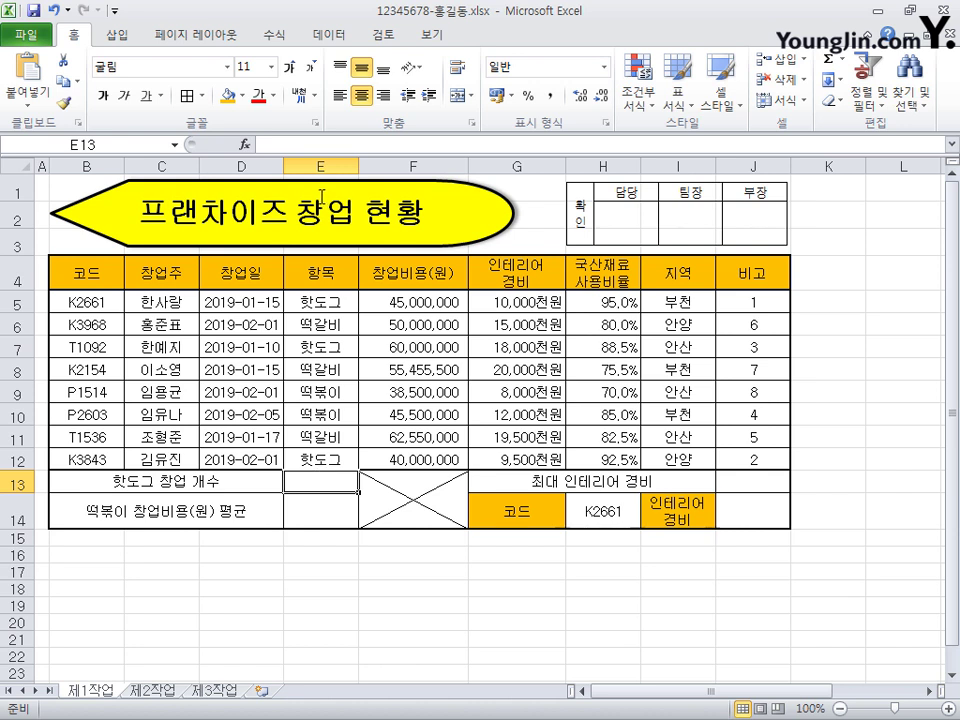
{"action": "left_click", "coordinate": [307, 146]}
{"action": "type", "text": "=DCOUNTA(B4:H12,4,E4:E5)&\"개\""}
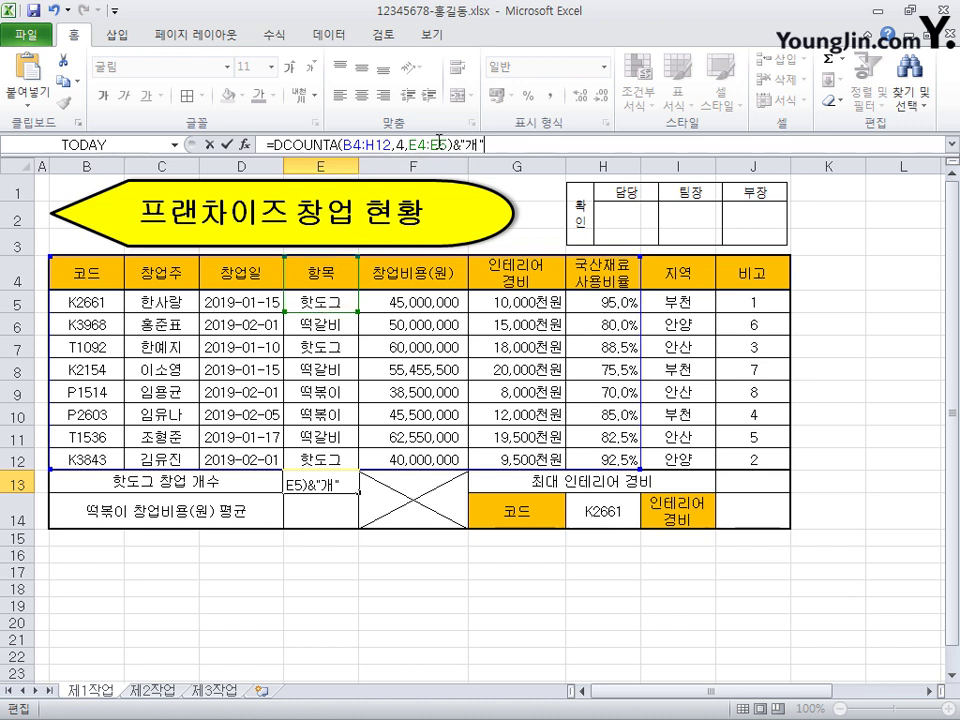
Review the DCOUNTA arguments and the joined "개" text, and commit the formula in E13
{"action": "left_click_drag", "start_coordinate": [414, 141], "coordinate": [369, 141]}
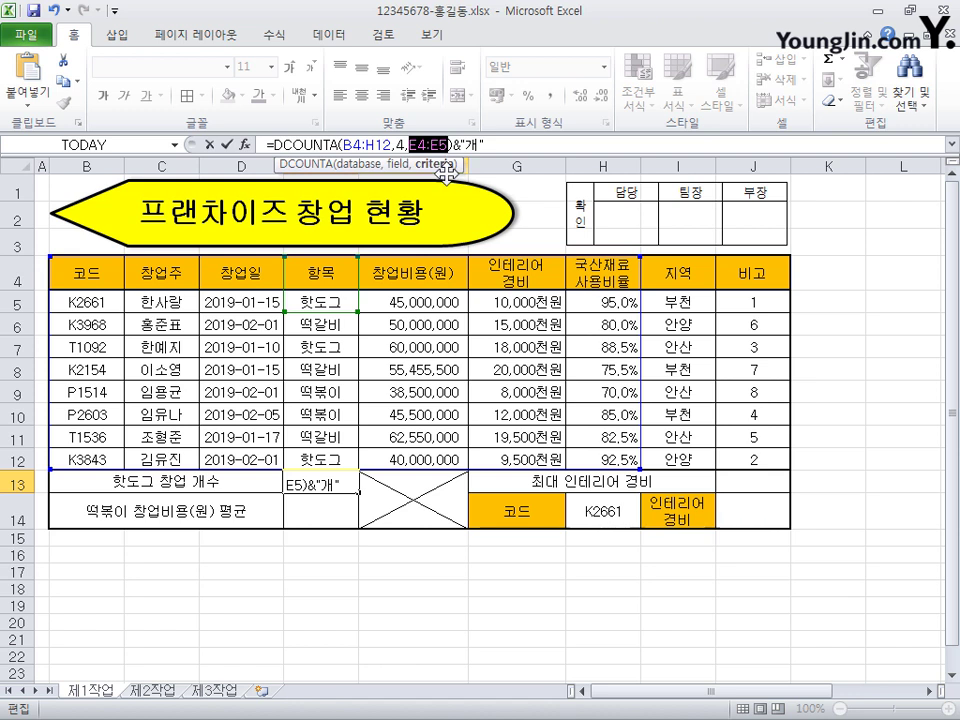
{"action": "left_click_drag", "start_coordinate": [462, 147], "coordinate": [454, 149]}
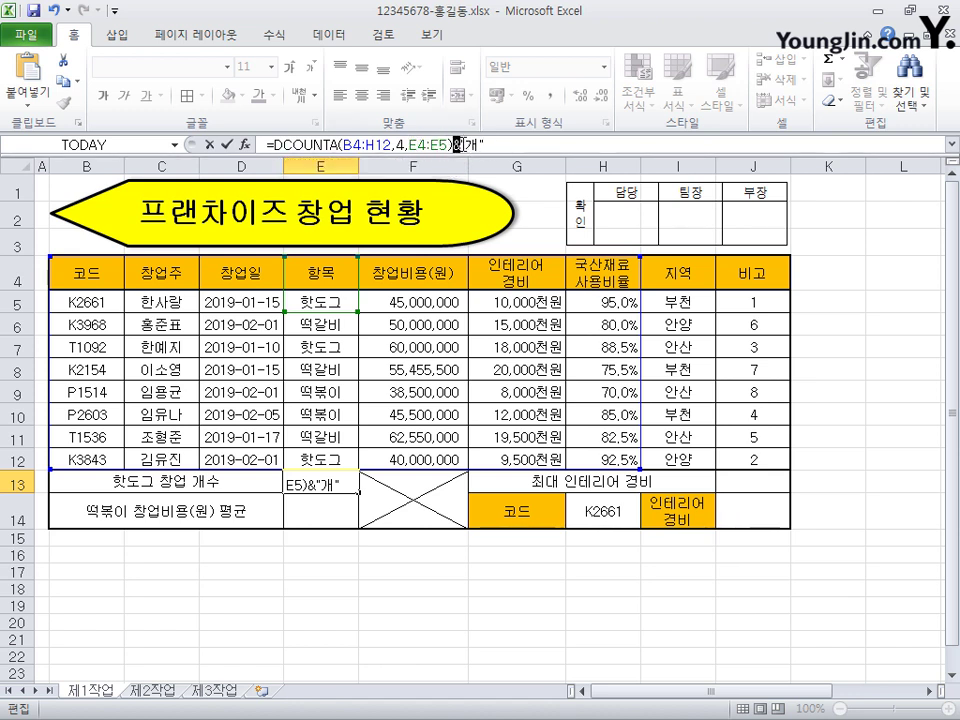
{"action": "left_click_drag", "start_coordinate": [461, 148], "coordinate": [470, 186]}
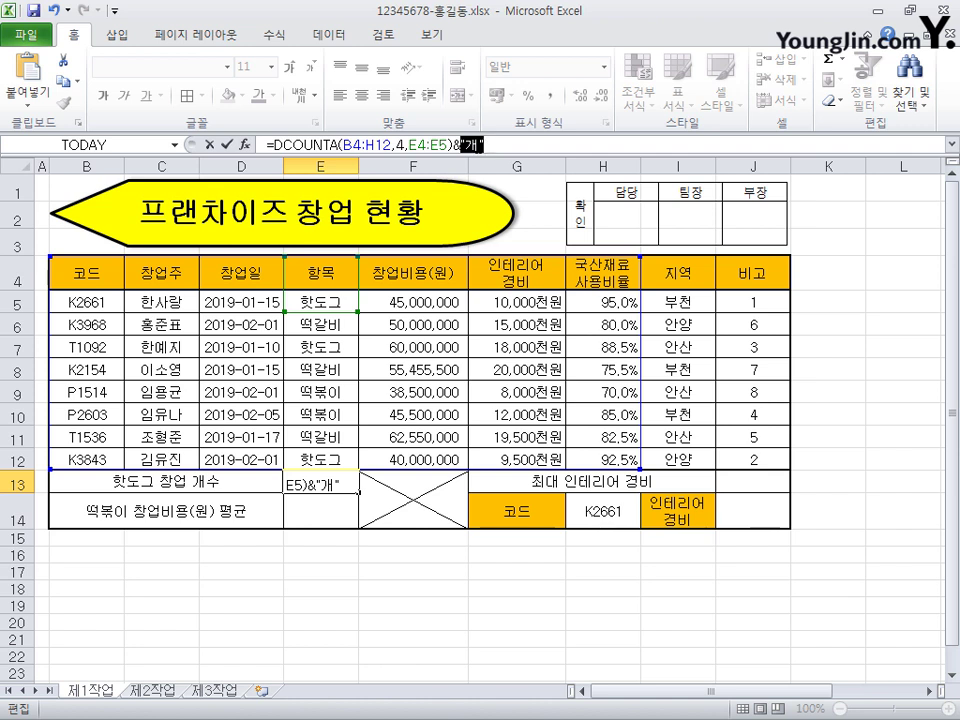
{"action": "left_click", "coordinate": [481, 145]}
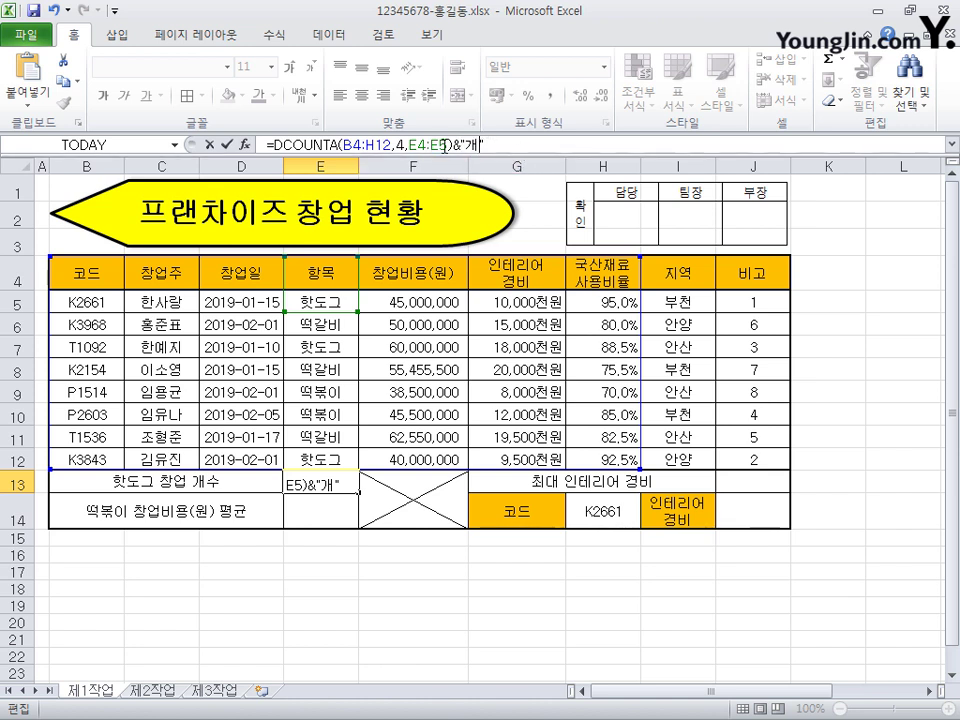
{"action": "left_click_drag", "start_coordinate": [452, 145], "coordinate": [276, 148]}
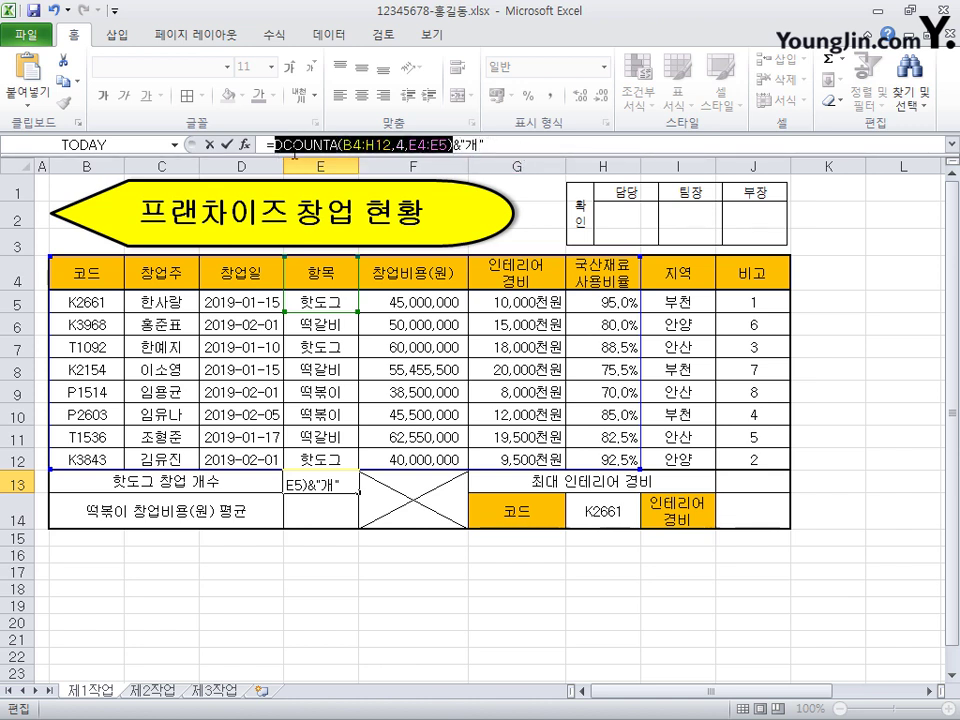
{"action": "left_click_drag", "start_coordinate": [451, 145], "coordinate": [492, 143]}
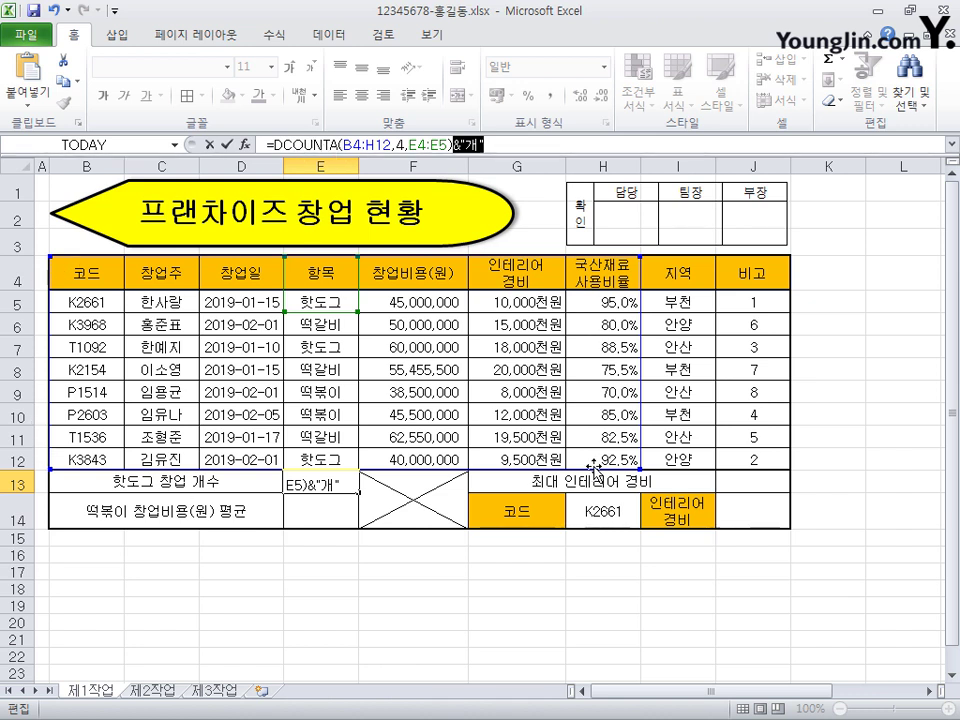
{"action": "left_click_drag", "start_coordinate": [343, 145], "coordinate": [439, 145]}
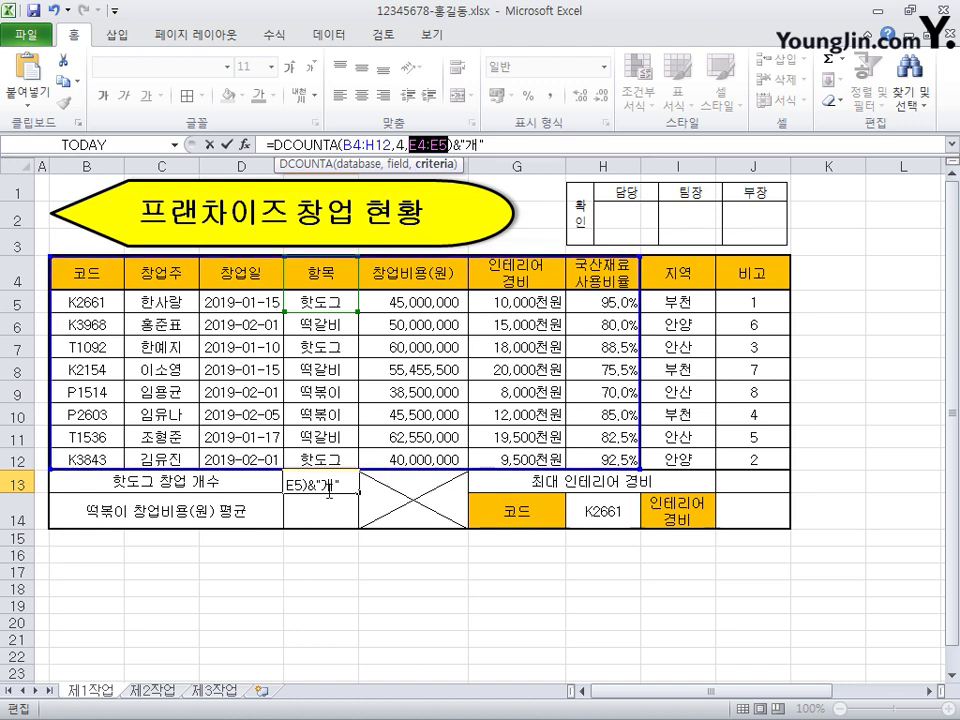
{"action": "key", "text": "Return"}
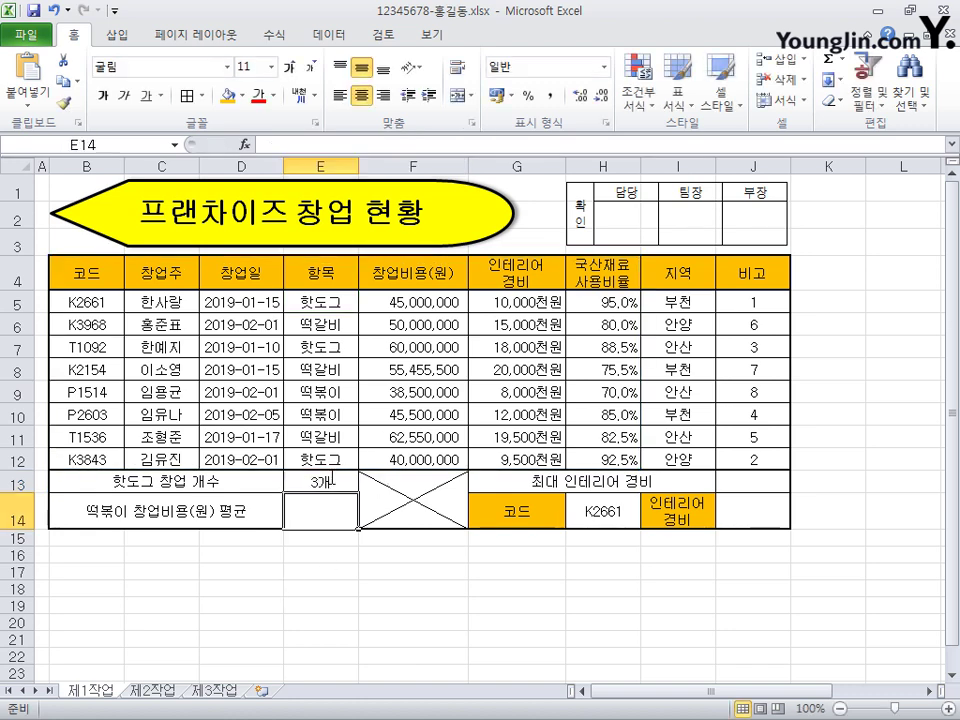
Check the count in E13 against the 핫도그 entries in E5, E7 and E12
{"action": "left_click", "coordinate": [340, 483]}
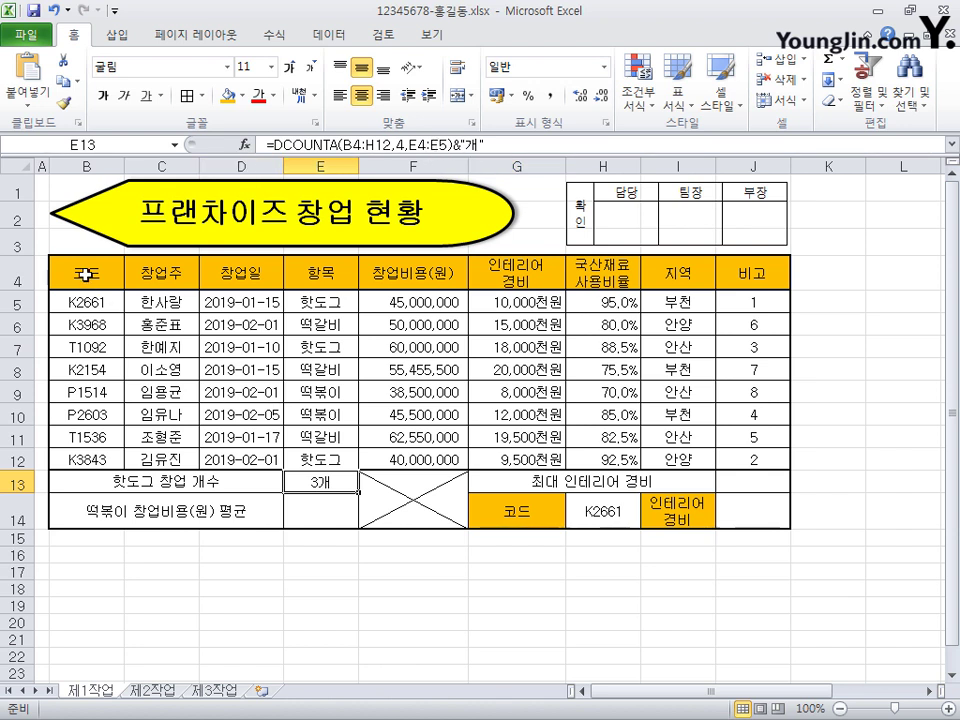
{"action": "left_click", "coordinate": [340, 306]}
{"action": "left_click", "coordinate": [333, 345]}
{"action": "left_click", "coordinate": [352, 459]}
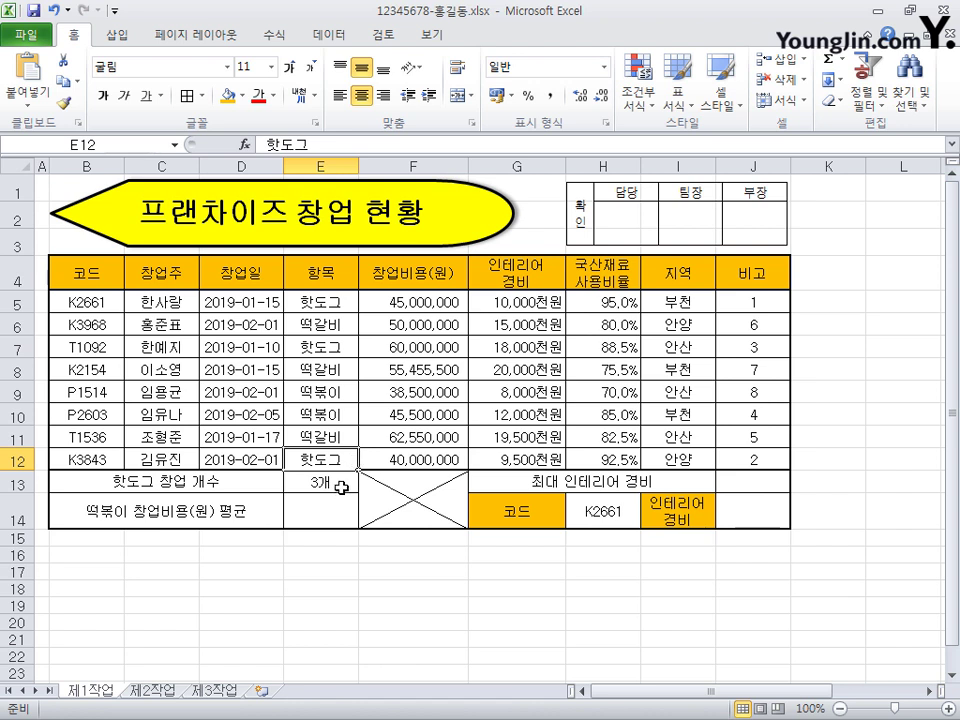
{"action": "left_click", "coordinate": [342, 487]}
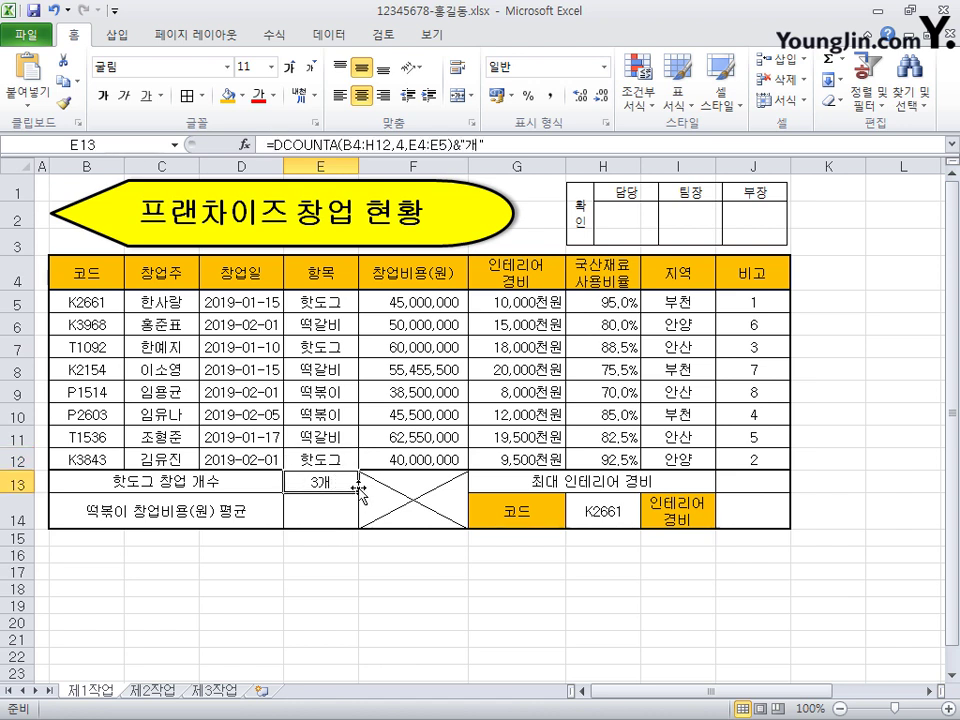
Format the 핫도그 창업 개수 cell E13 with the 숫자 number category and right-align it
{"action": "left_click", "coordinate": [604, 67]}
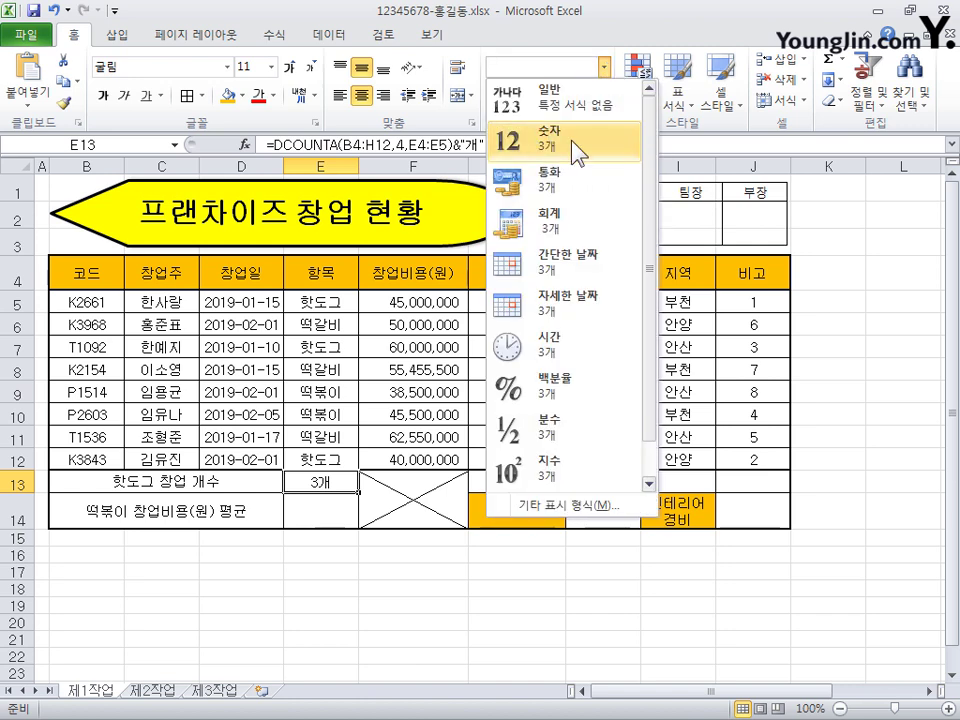
{"action": "key", "text": "Escape"}
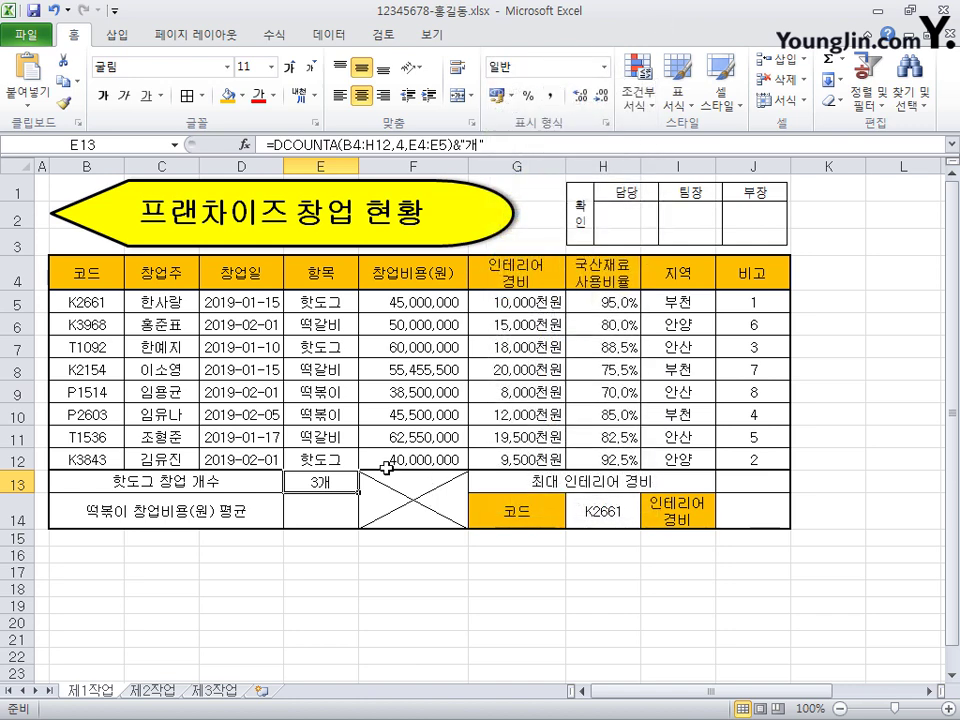
{"action": "key", "text": "ctrl+1"}
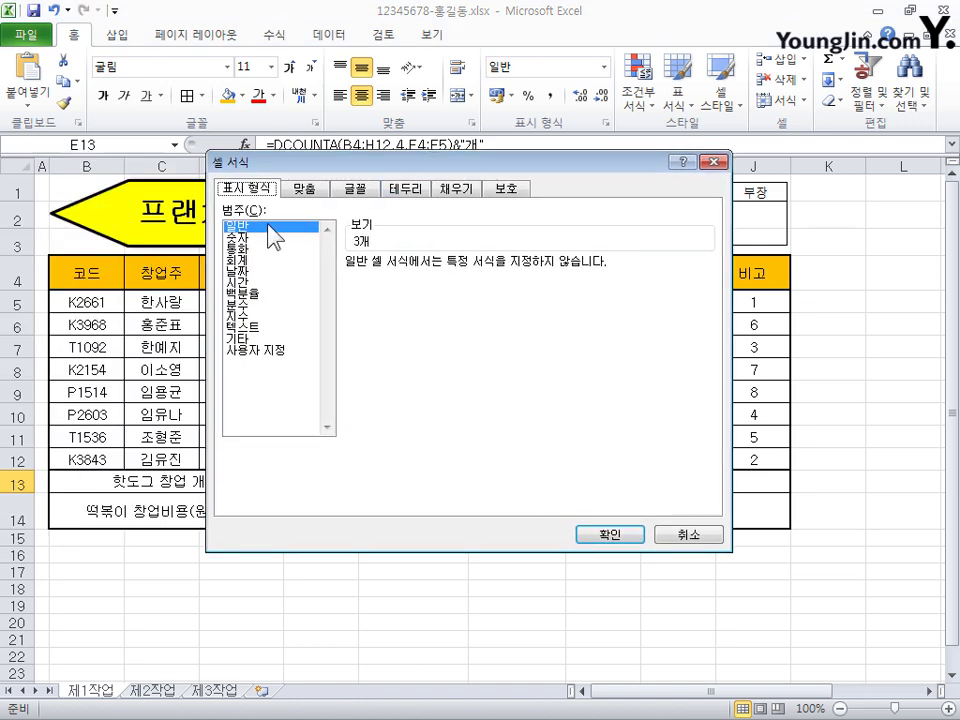
{"action": "left_click", "coordinate": [268, 236]}
{"action": "left_click", "coordinate": [622, 537]}
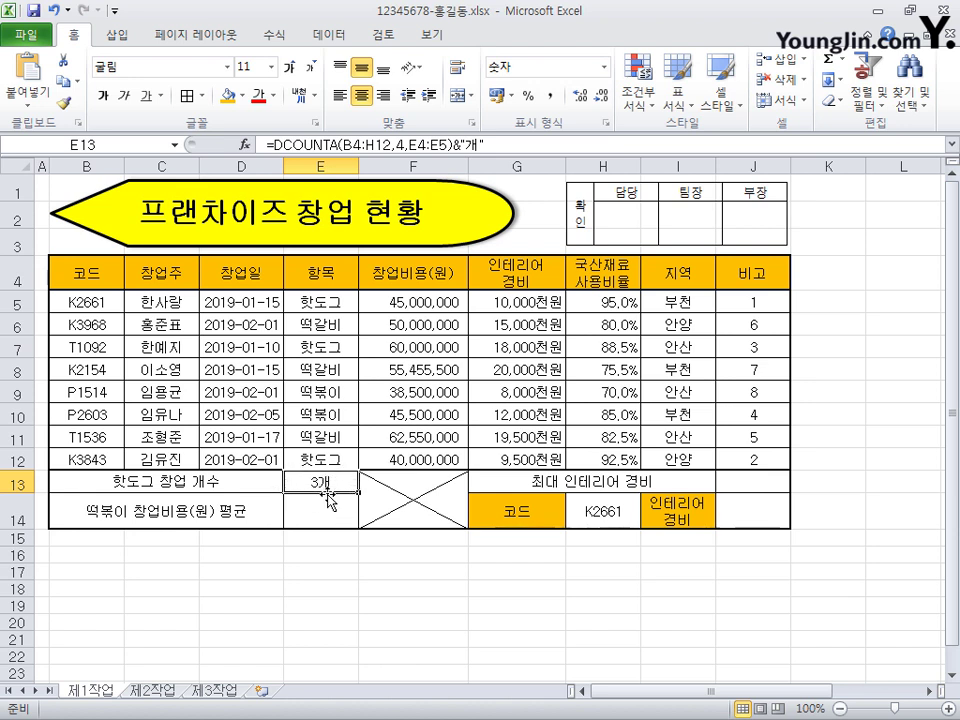
{"action": "left_click", "coordinate": [383, 96]}
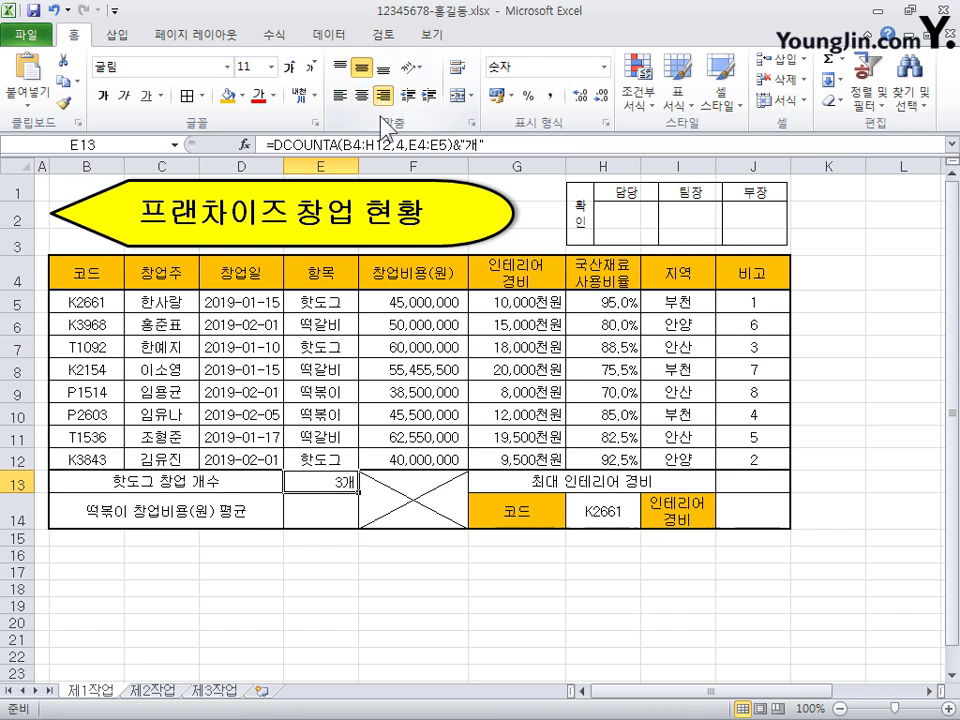
Write the 떡볶이 창업비용(원) 평균 formula =SUMIF(항목,"떡볶이",F5:F12)/COUNTIF(항목,"떡볶이") in E14
{"action": "left_click", "coordinate": [336, 511]}
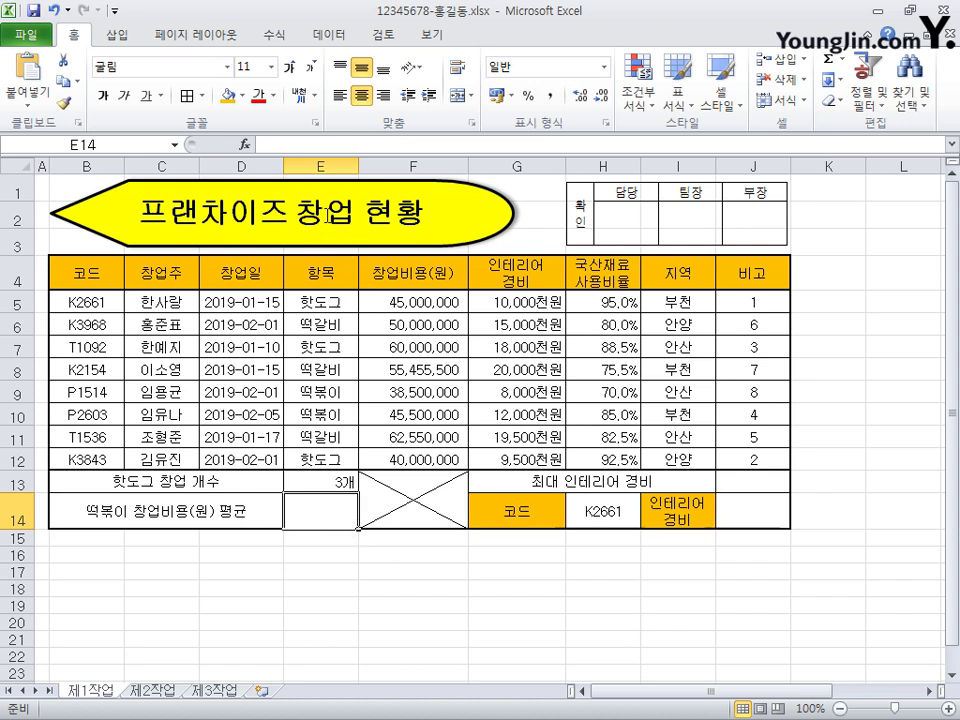
{"action": "left_click", "coordinate": [296, 147]}
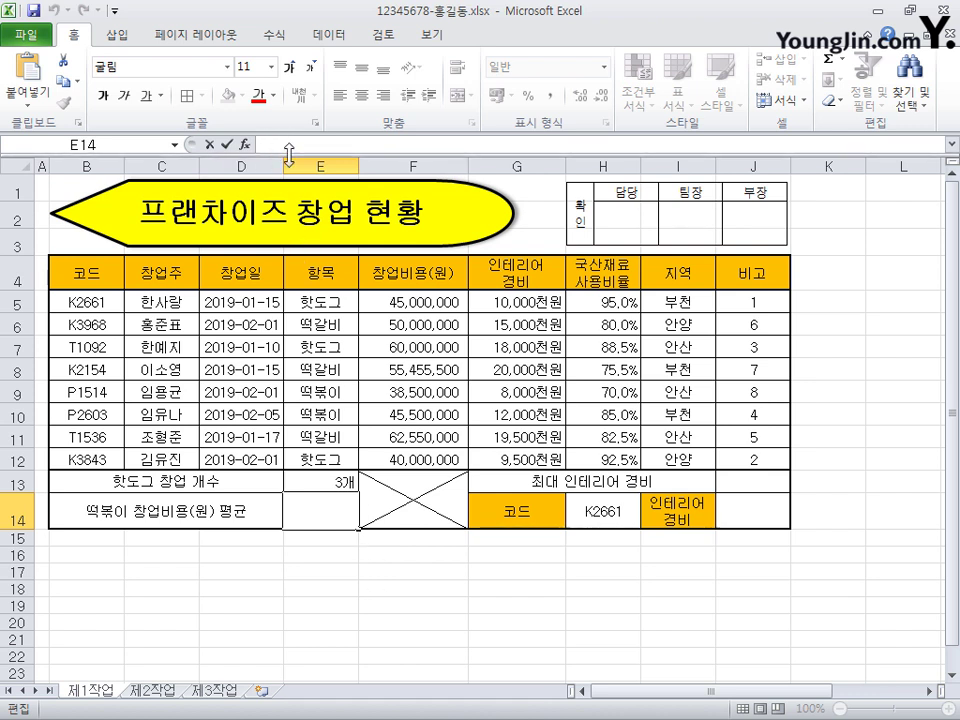
{"action": "type", "text": "=SUMIF(항목,\"떡볶이\",F5:F12)/COUNTIF(항목,\"떡볶이\")"}
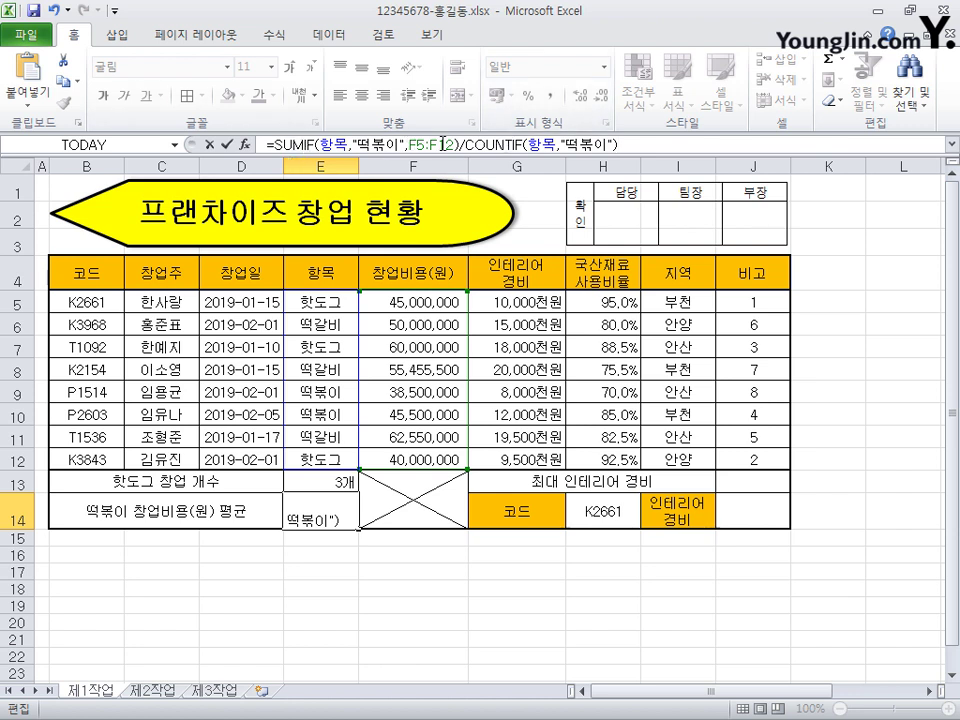
Examine how the E14 formula combines SUMIF and COUNTIF, including the SUMIF arguments 항목, "떡볶이" and F5:F12
{"action": "left_click_drag", "start_coordinate": [463, 144], "coordinate": [521, 144]}
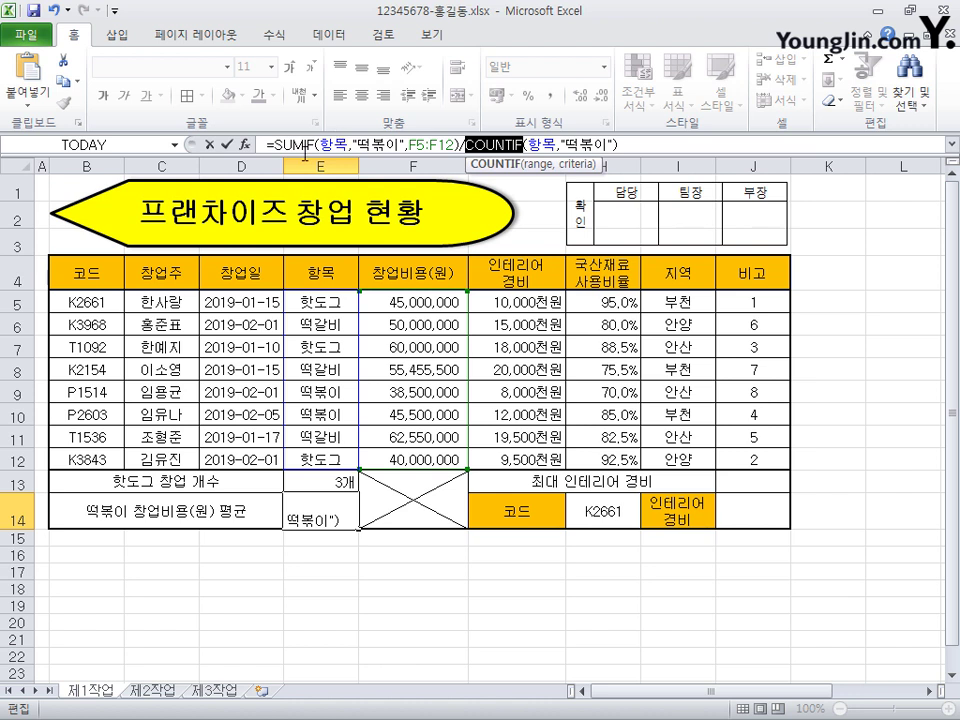
{"action": "left_click_drag", "start_coordinate": [302, 147], "coordinate": [275, 147]}
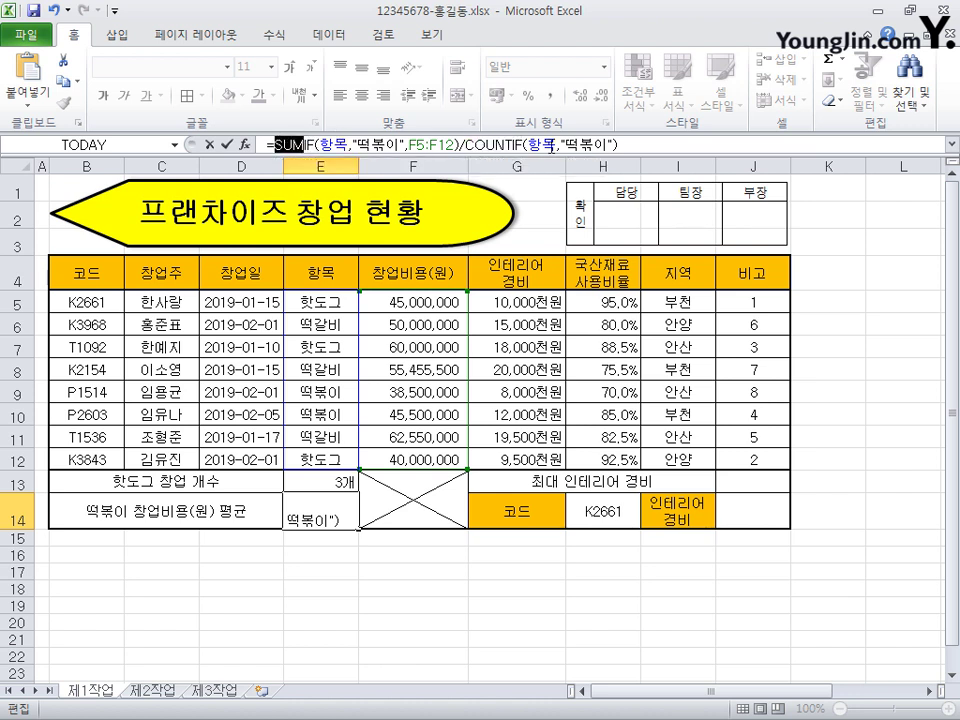
{"action": "left_click_drag", "start_coordinate": [513, 144], "coordinate": [478, 144]}
{"action": "left_click", "coordinate": [521, 143]}
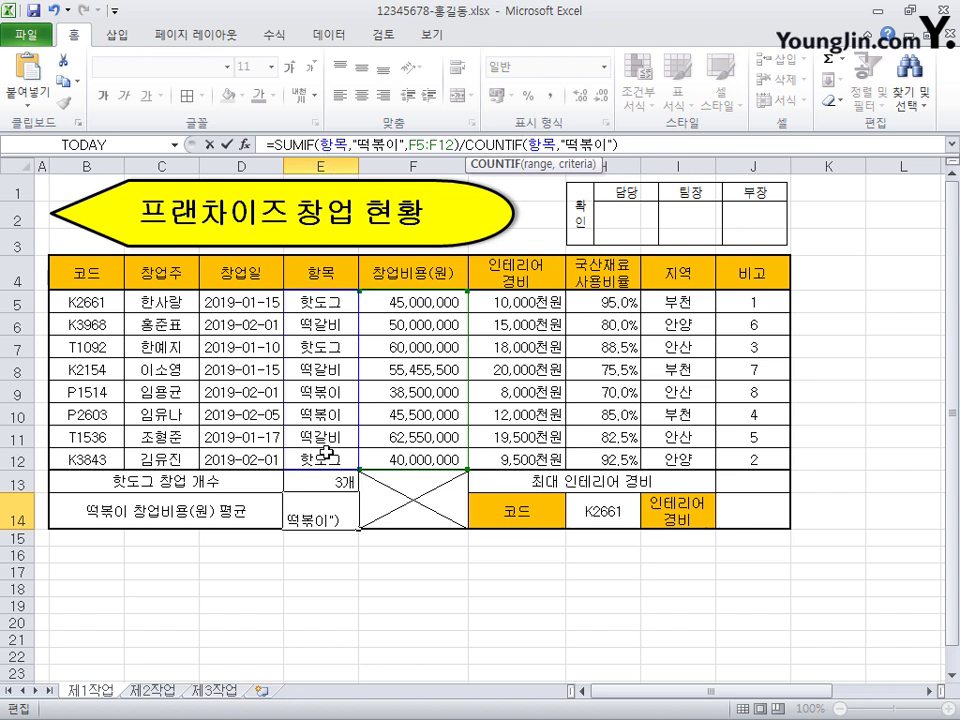
{"action": "double_click", "coordinate": [322, 145]}
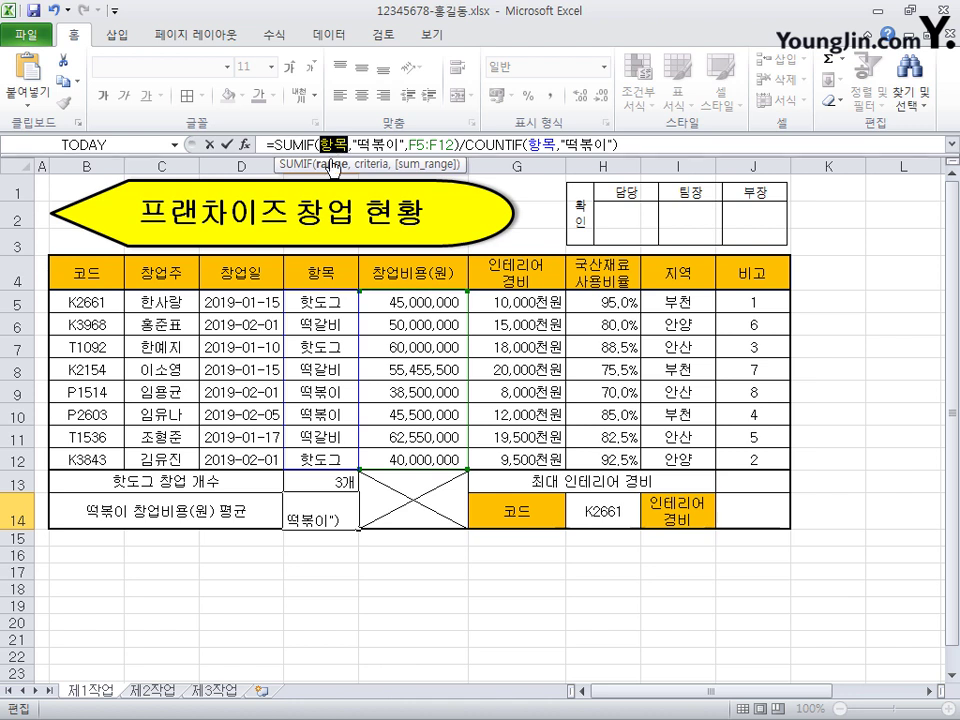
{"action": "left_click", "coordinate": [338, 142]}
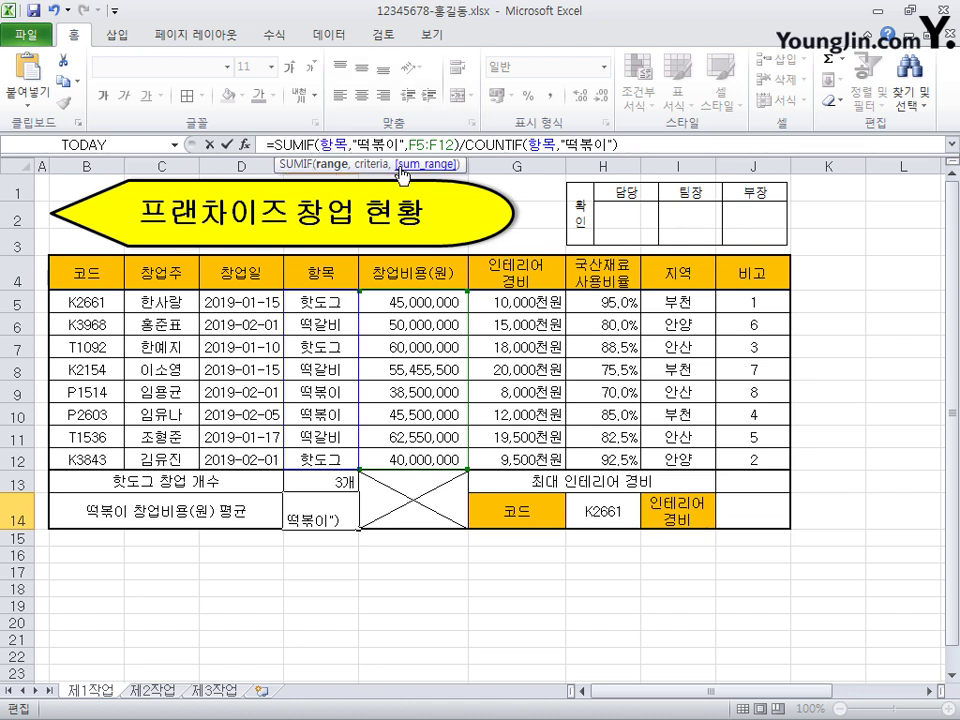
{"action": "left_click", "coordinate": [278, 145]}
{"action": "left_click_drag", "start_coordinate": [283, 146], "coordinate": [461, 148]}
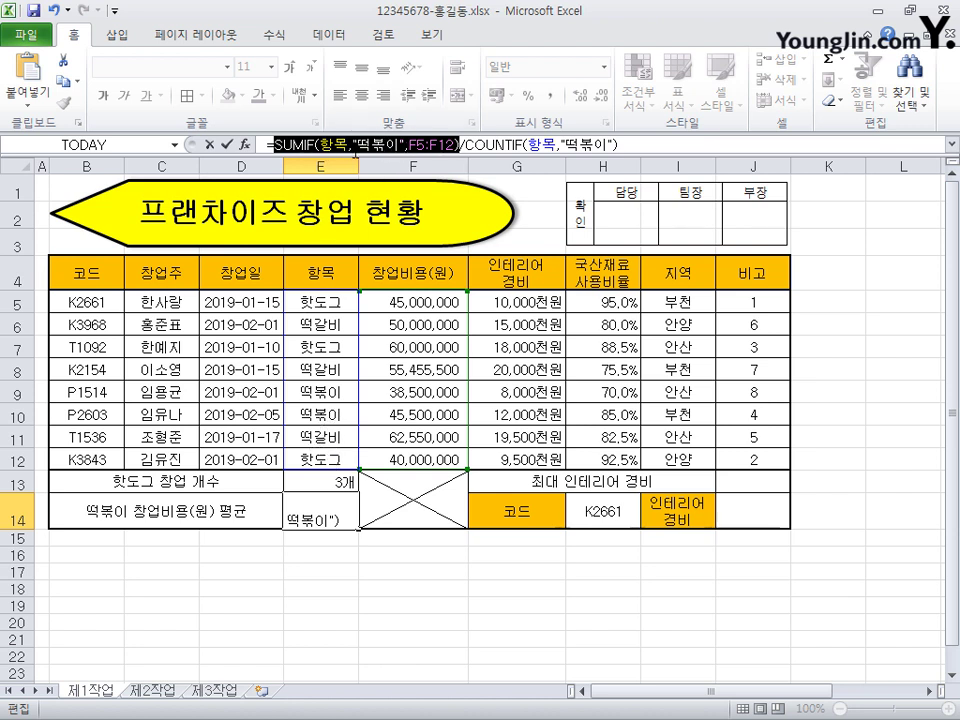
{"action": "left_click_drag", "start_coordinate": [409, 145], "coordinate": [456, 145]}
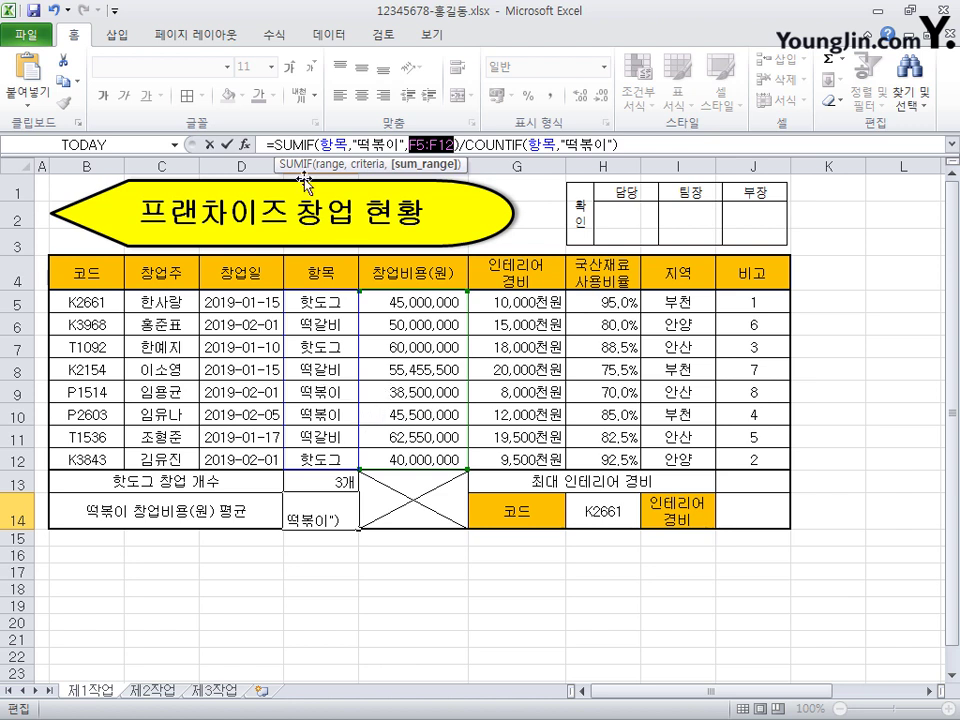
{"action": "left_click_drag", "start_coordinate": [333, 145], "coordinate": [404, 144]}
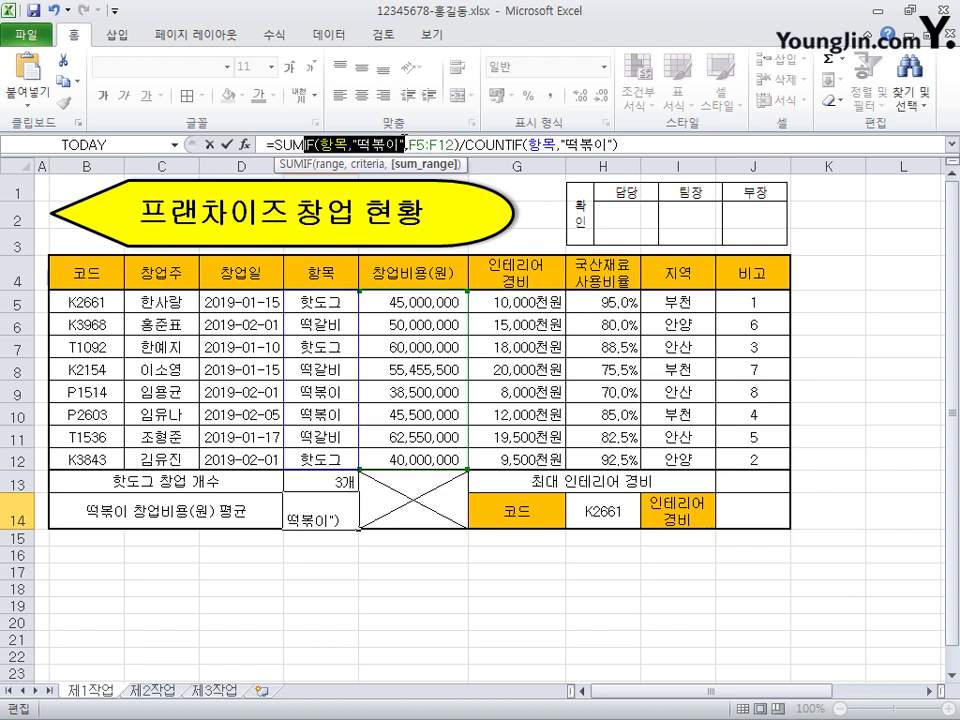
{"action": "left_click_drag", "start_coordinate": [275, 145], "coordinate": [301, 148]}
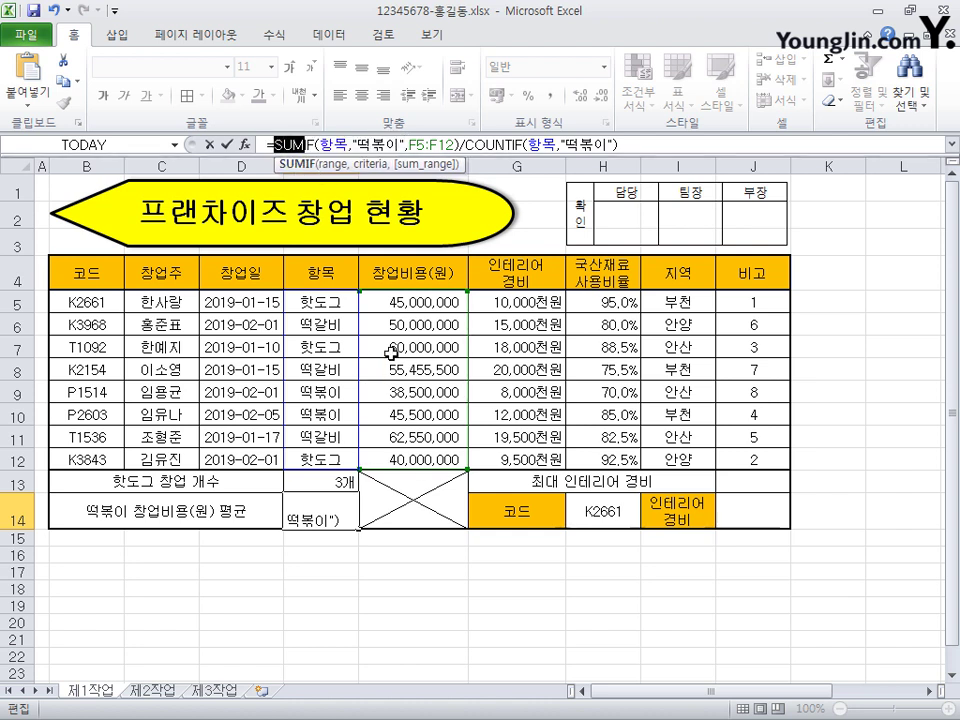
Review the COUNTIF divisor and commit the formula in E14, checking the average against F9:F10
{"action": "left_click_drag", "start_coordinate": [464, 145], "coordinate": [626, 140]}
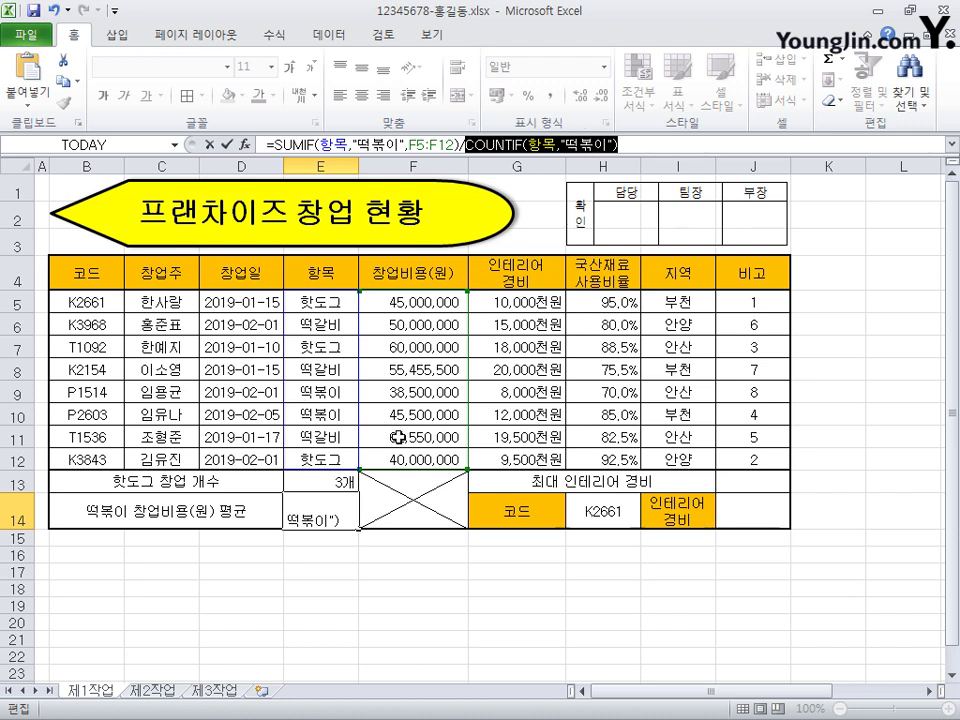
{"action": "left_click", "coordinate": [513, 145]}
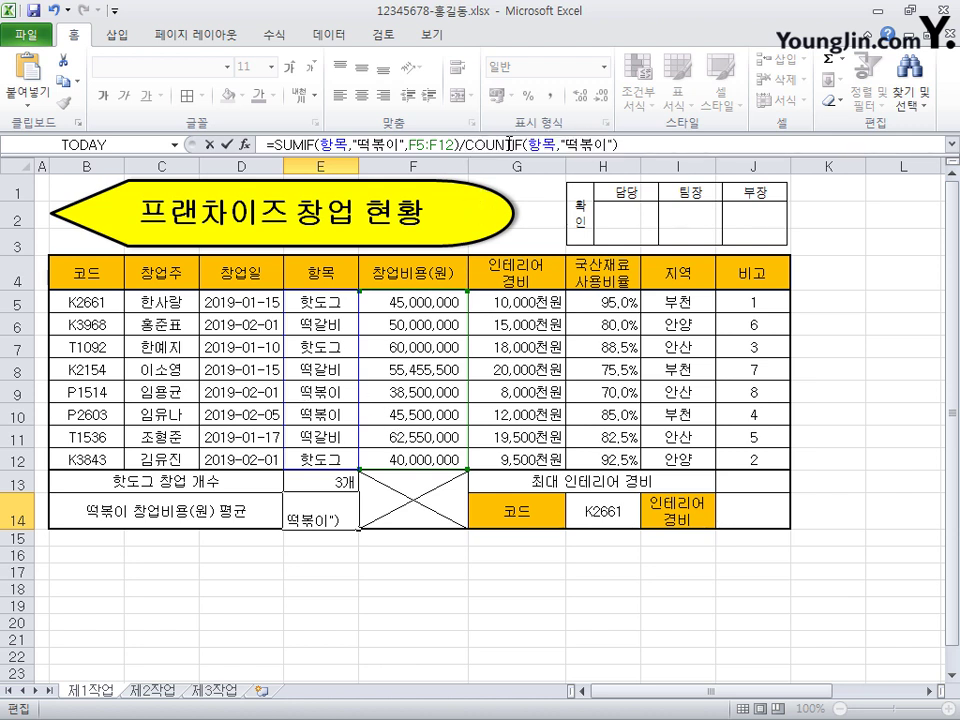
{"action": "left_click_drag", "start_coordinate": [513, 145], "coordinate": [467, 145]}
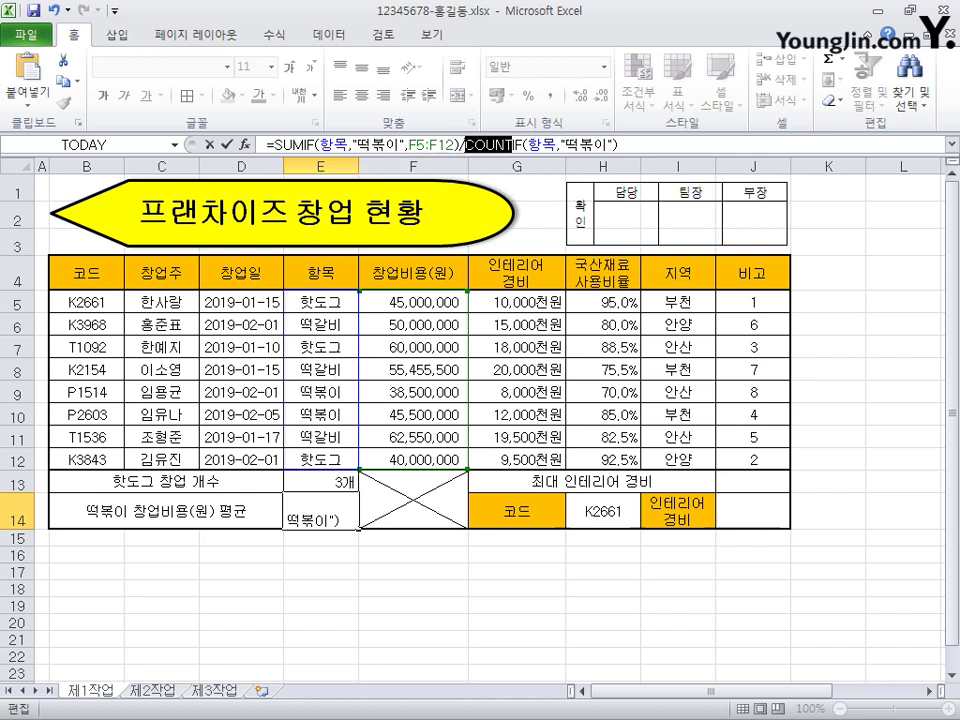
{"action": "key", "text": "shift+End"}
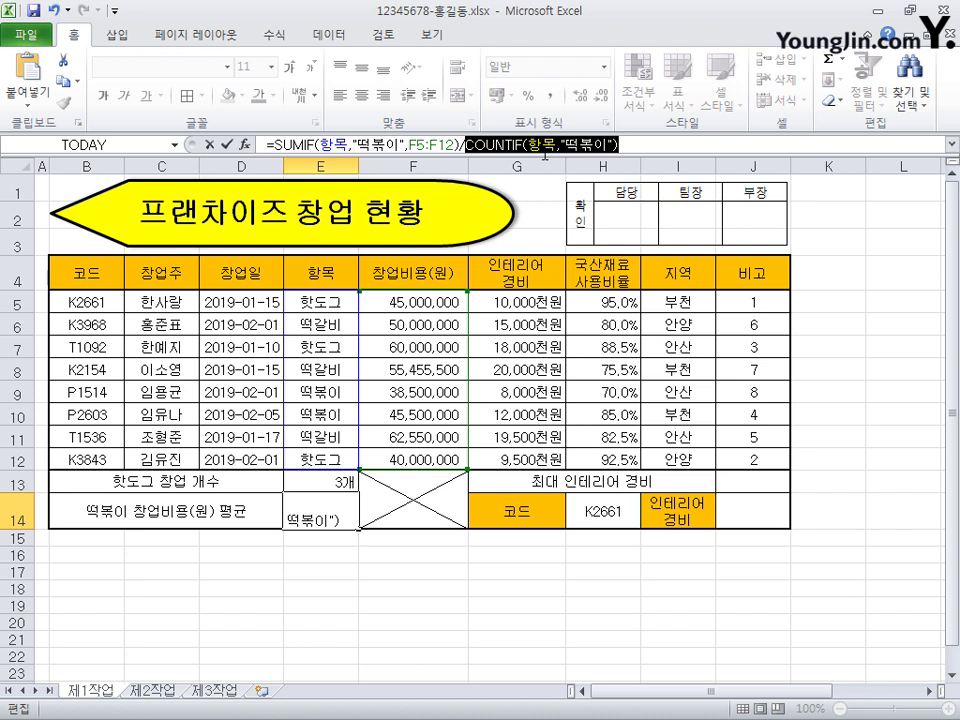
{"action": "key", "text": "Left"}
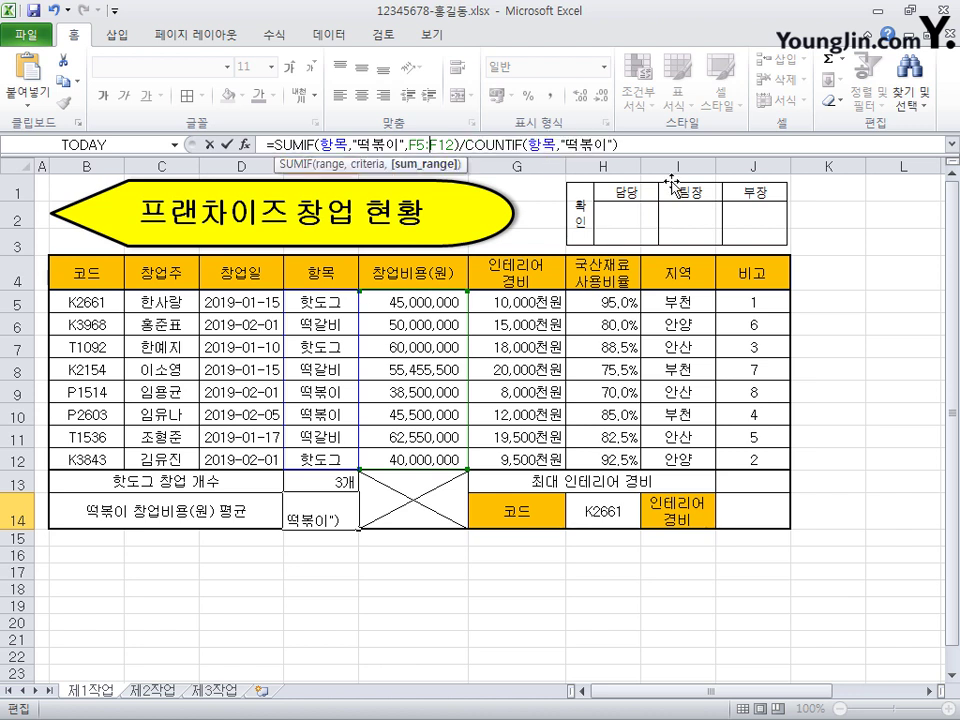
{"action": "key", "text": "Return"}
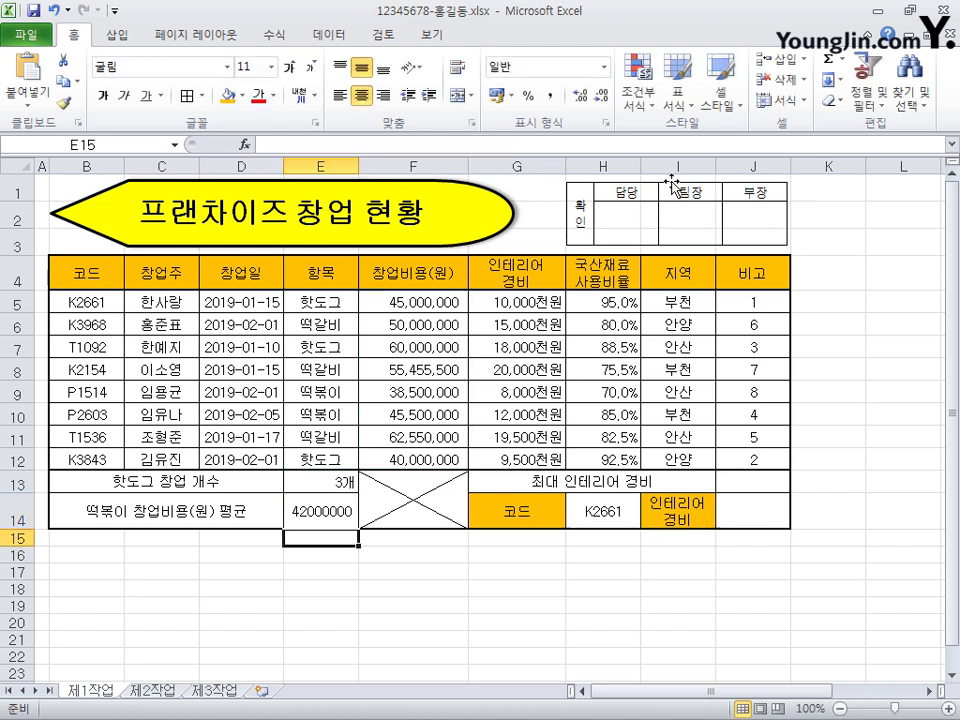
{"action": "left_click_drag", "start_coordinate": [399, 391], "coordinate": [401, 404]}
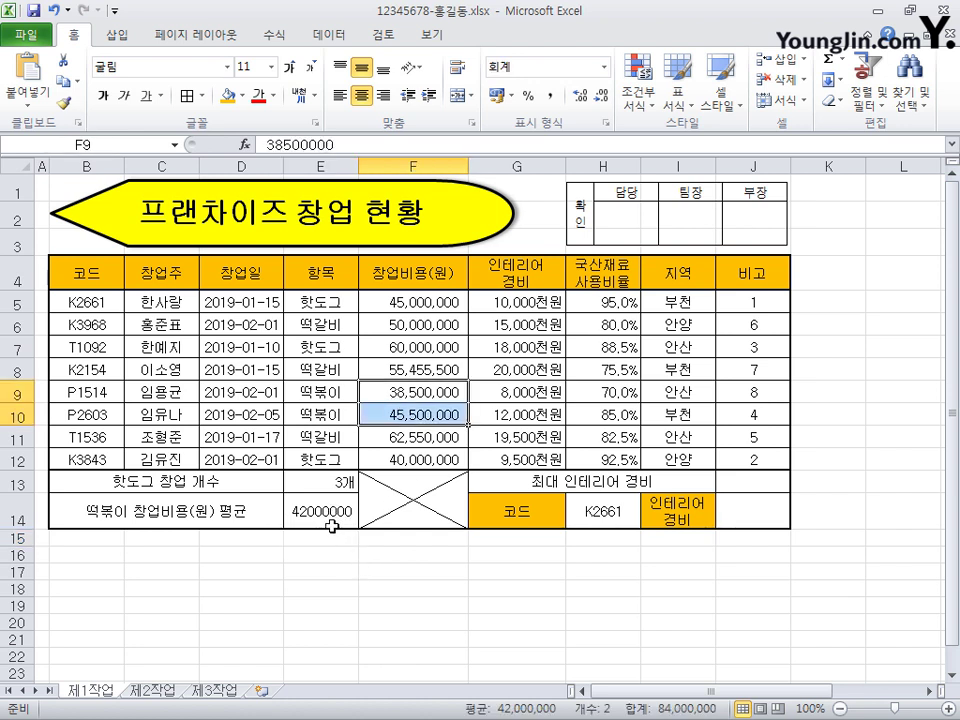
Format E14 with the 회계 accounting category and symbol 없음, and widen column E to fit the value
{"action": "left_click", "coordinate": [330, 518]}
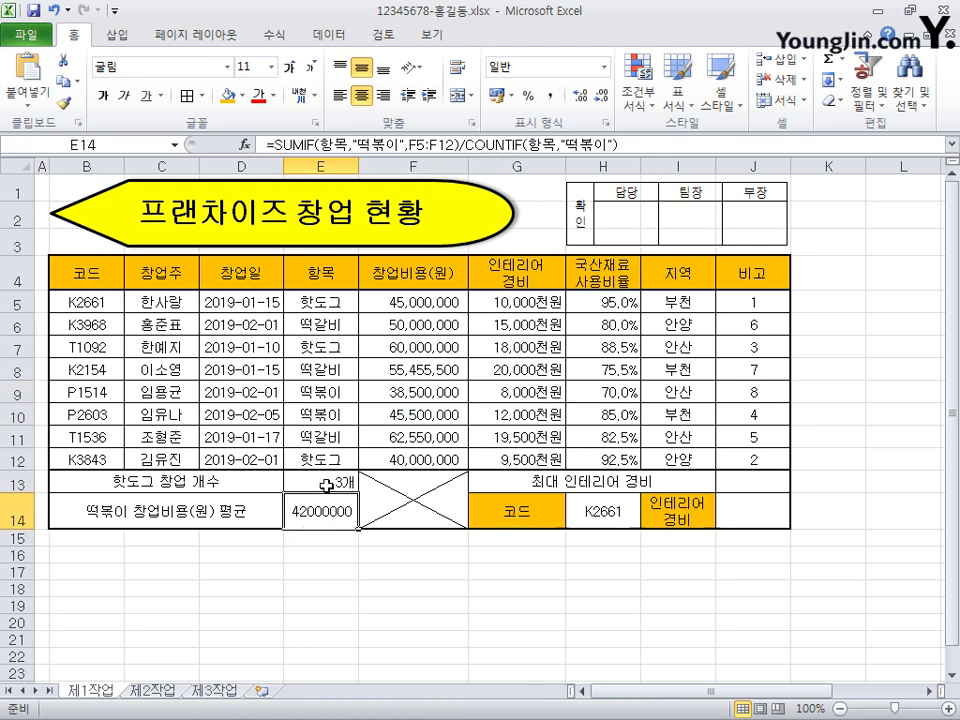
{"action": "key", "text": "ctrl+1"}
{"action": "left_click", "coordinate": [256, 259]}
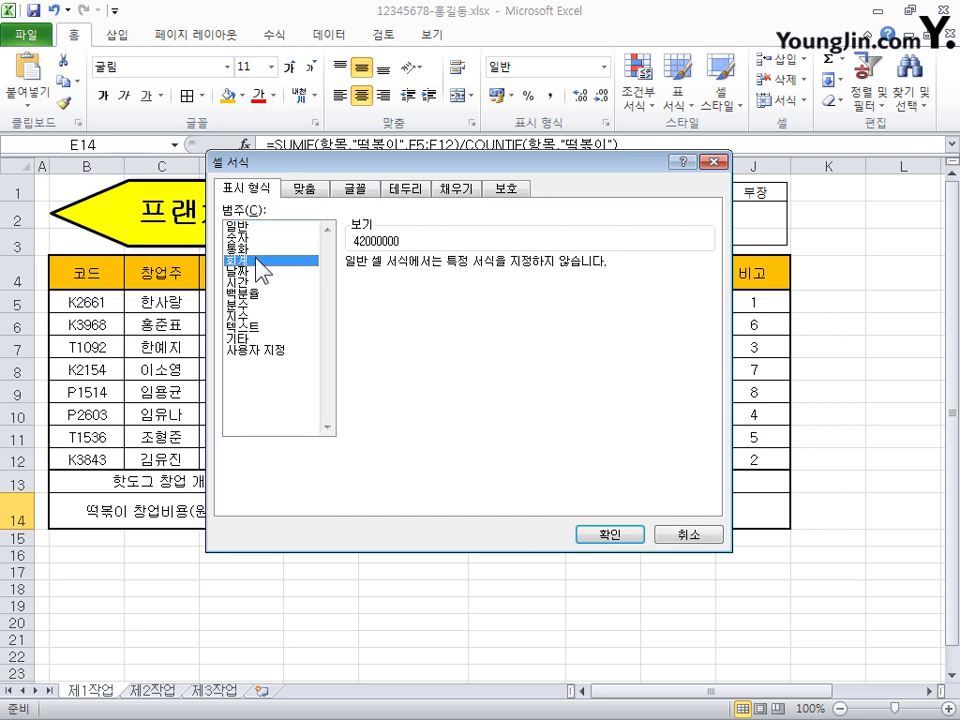
{"action": "left_click", "coordinate": [415, 285]}
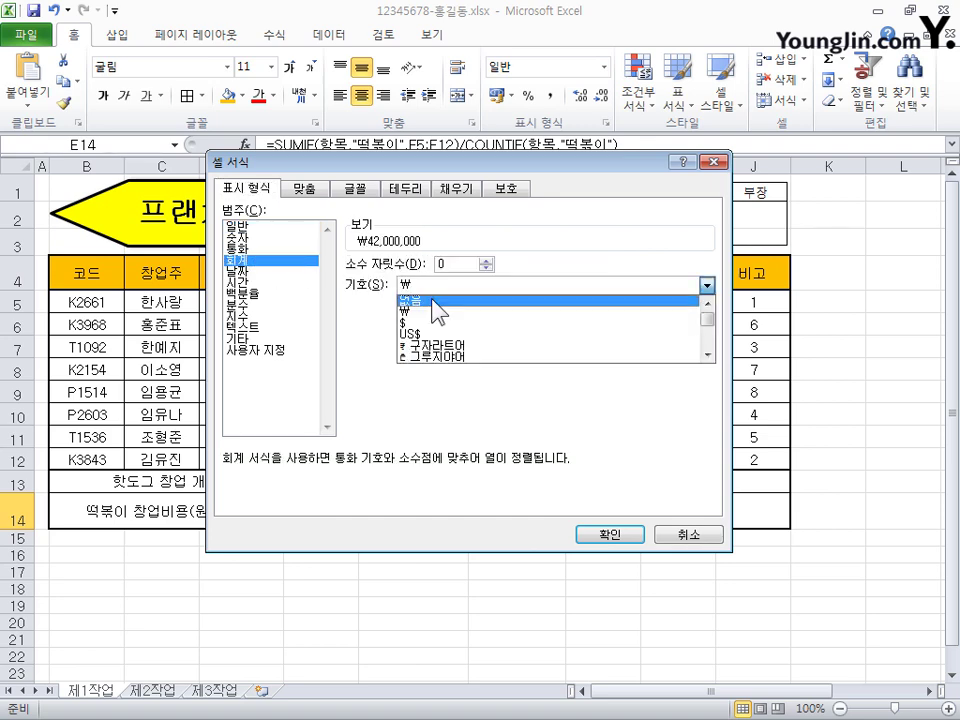
{"action": "left_click", "coordinate": [480, 299]}
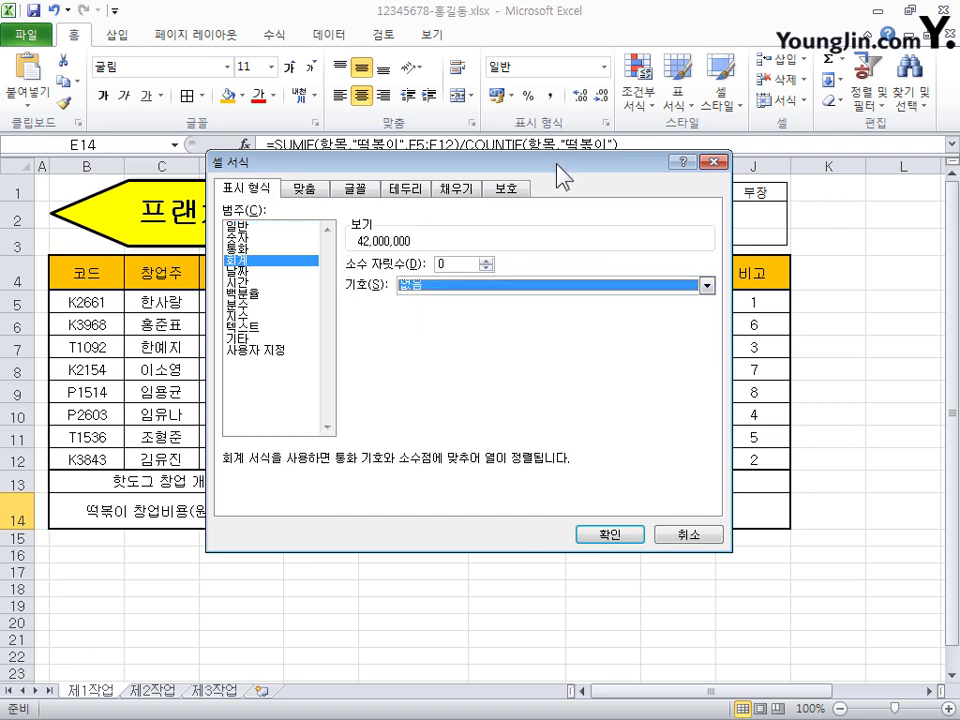
{"action": "left_click_drag", "start_coordinate": [557, 167], "coordinate": [660, 100]}
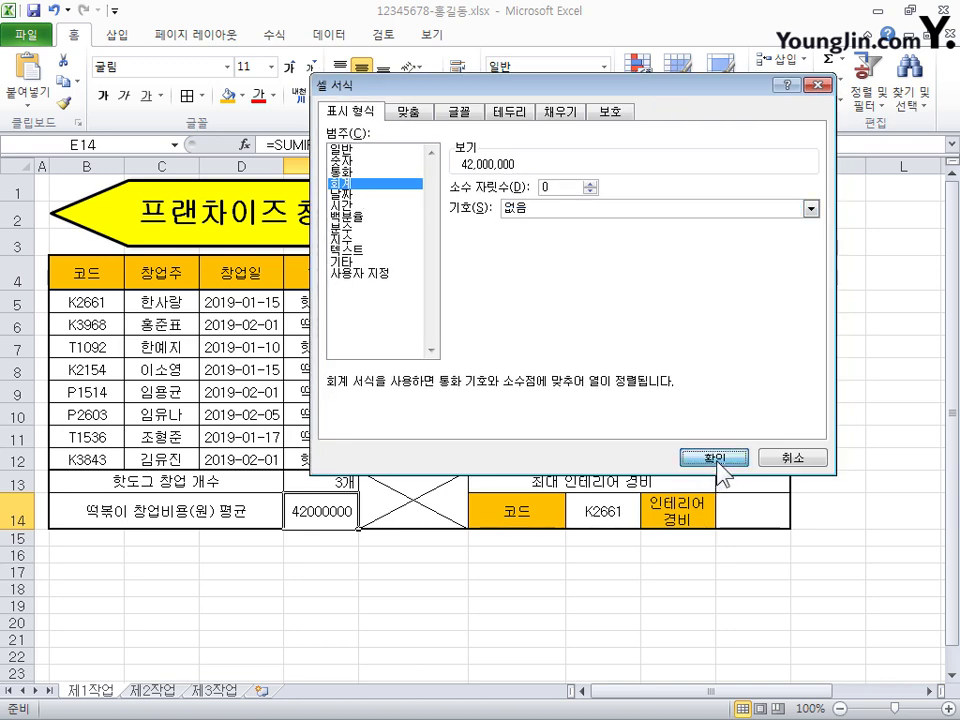
{"action": "left_click", "coordinate": [716, 459]}
{"action": "left_click_drag", "start_coordinate": [385, 163], "coordinate": [386, 164]}
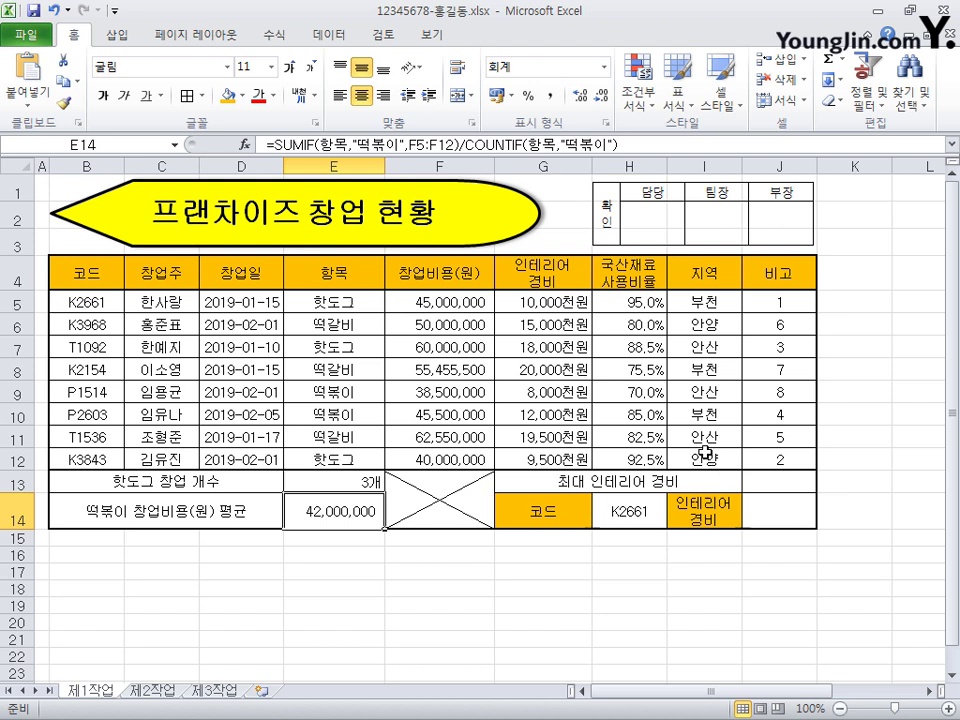
Enter =MAX(G5:G12) in J13 for 최대 인테리어 경비 and widen column J slightly
{"action": "left_click", "coordinate": [773, 482]}
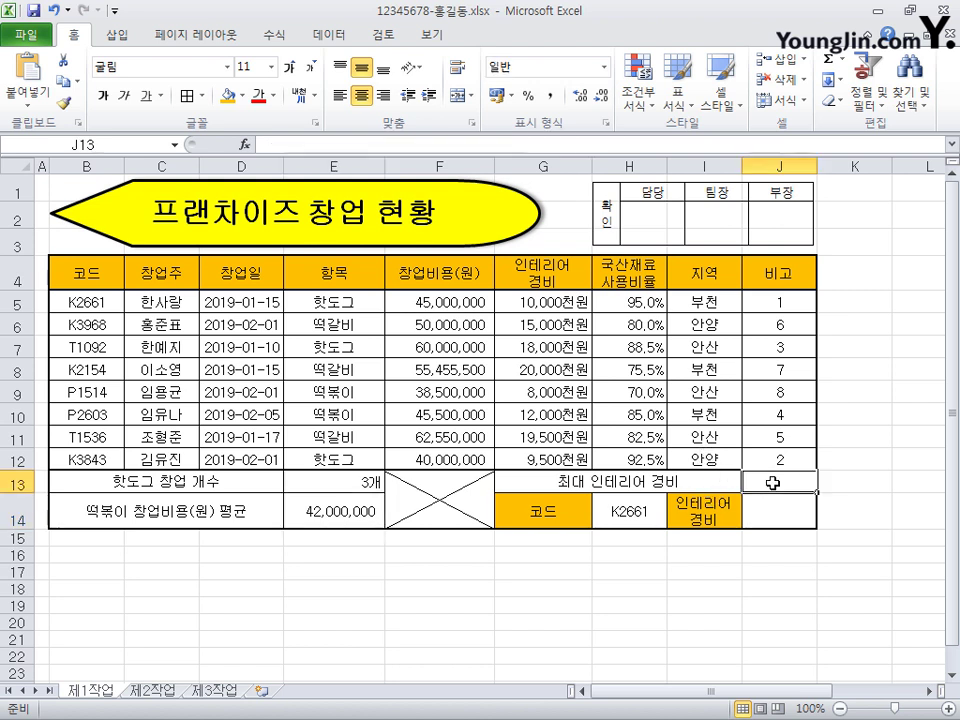
{"action": "left_click", "coordinate": [509, 143]}
{"action": "type", "text": "=MAX(G5:G12)"}
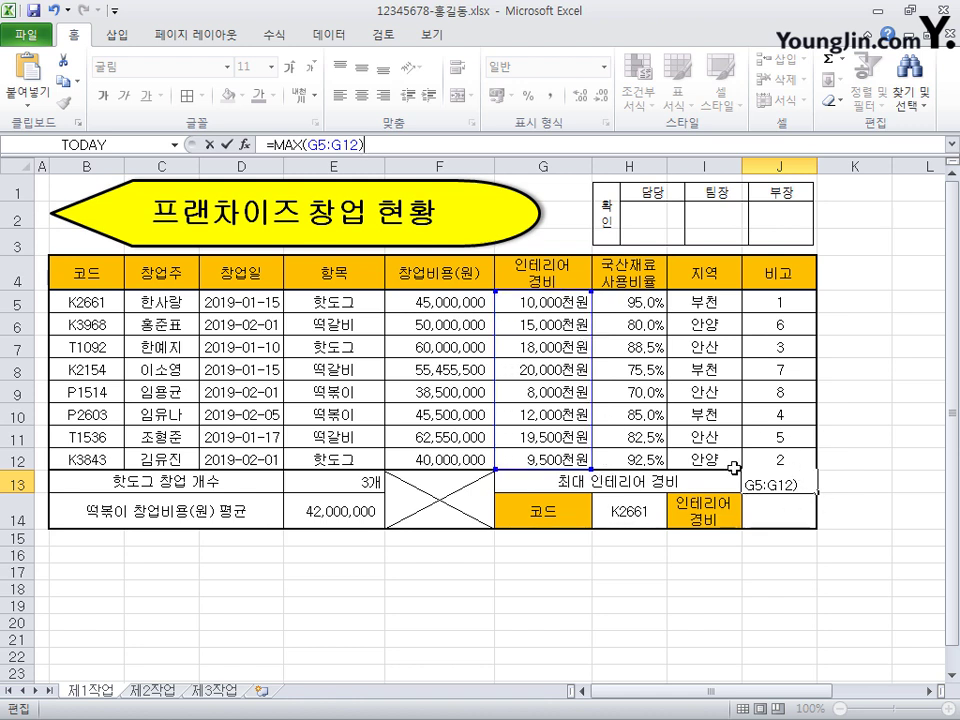
{"action": "key", "text": "Return"}
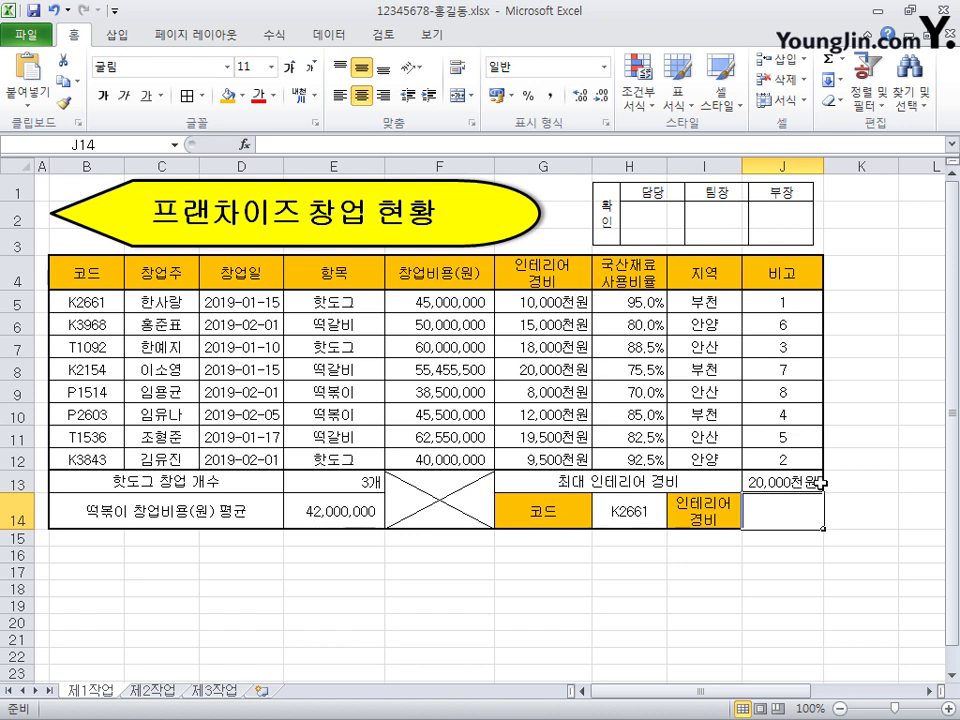
{"action": "left_click_drag", "start_coordinate": [826, 166], "coordinate": [835, 166]}
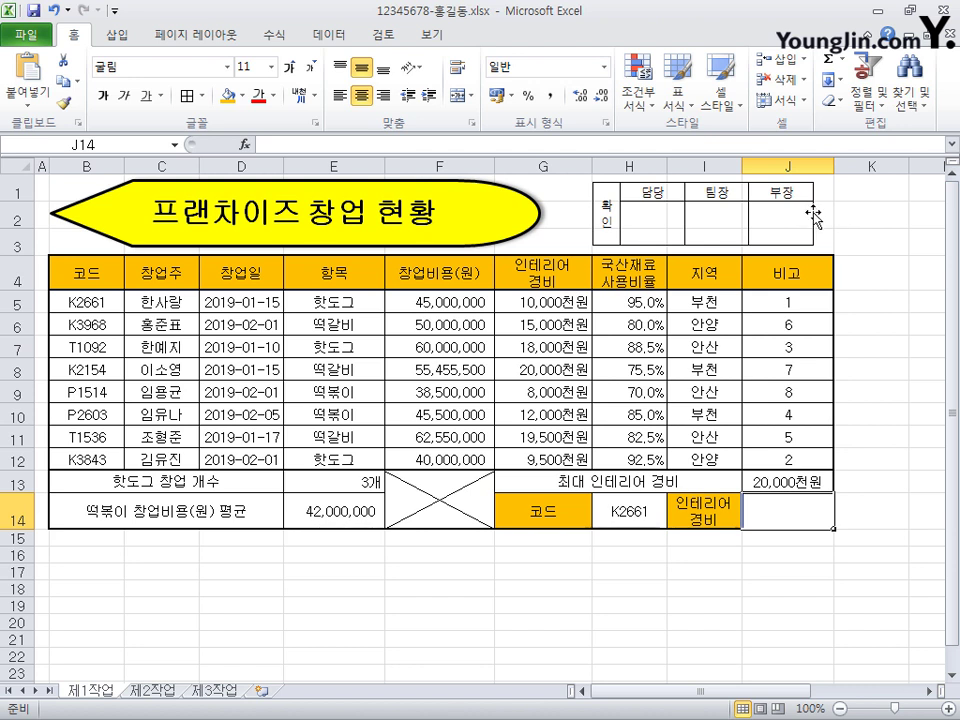
Widen the 확인 approval box picture so its edge lines up with the end of the table's 비고 column
{"action": "left_click", "coordinate": [810, 214]}
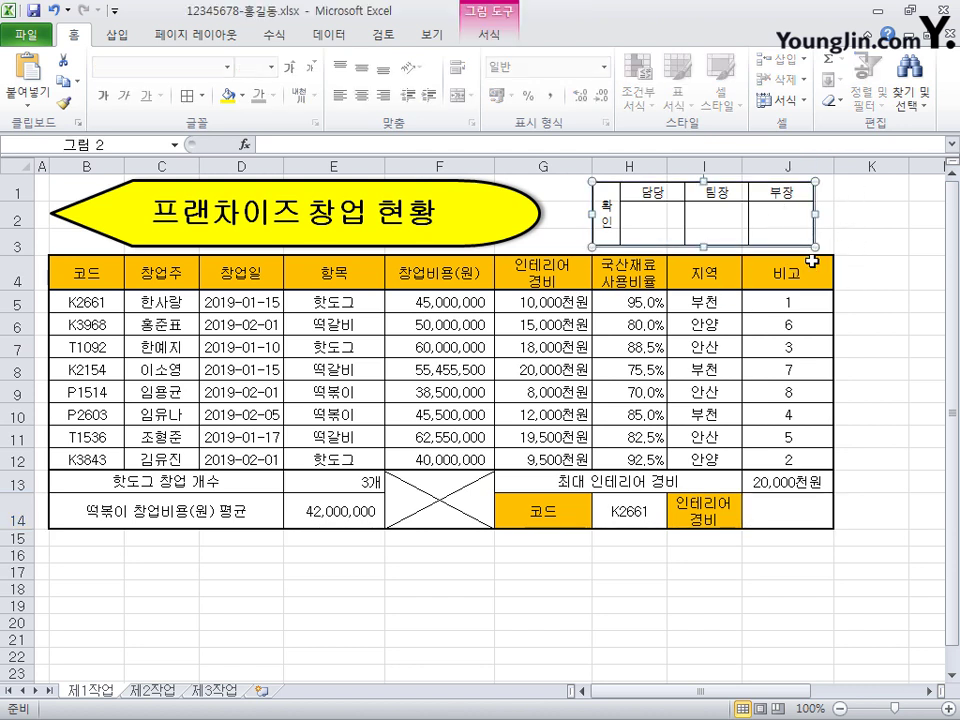
{"action": "left_click_drag", "start_coordinate": [813, 215], "coordinate": [830, 212]}
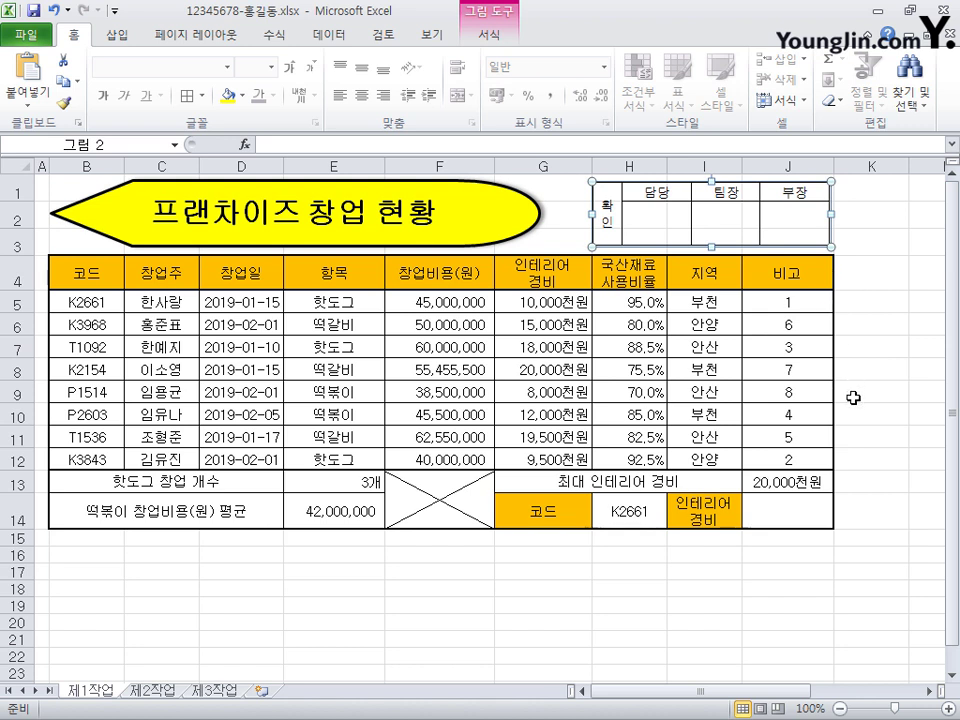
{"action": "left_click", "coordinate": [781, 488]}
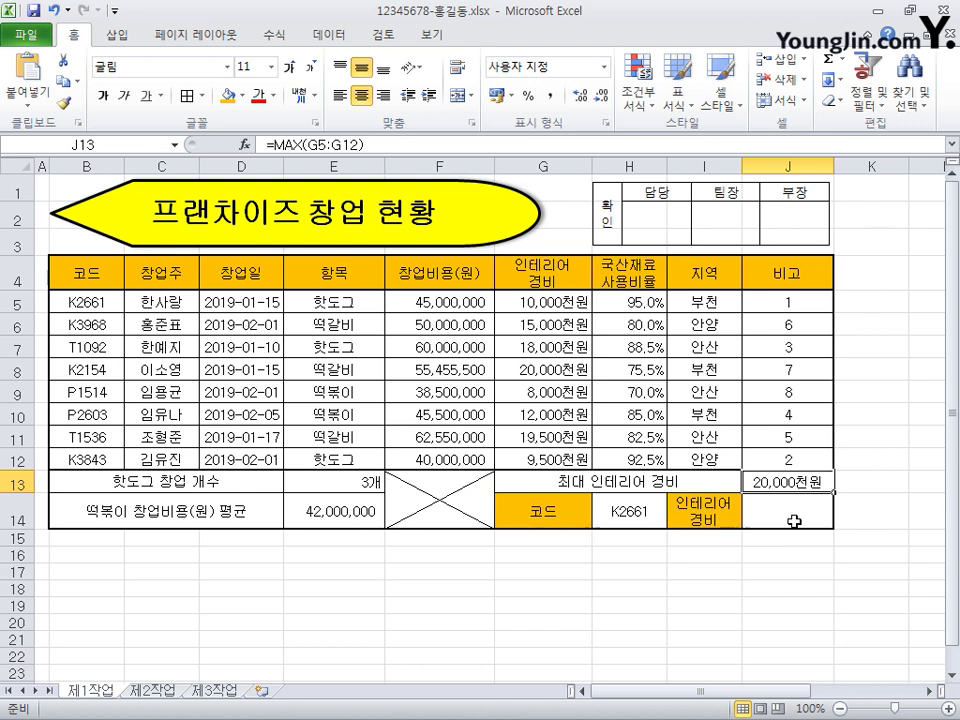
Enter =VLOOKUP(H14,B4:H12,6,0) in J14 to look up the 인테리어 경비 for the code in H14
{"action": "left_click", "coordinate": [797, 520]}
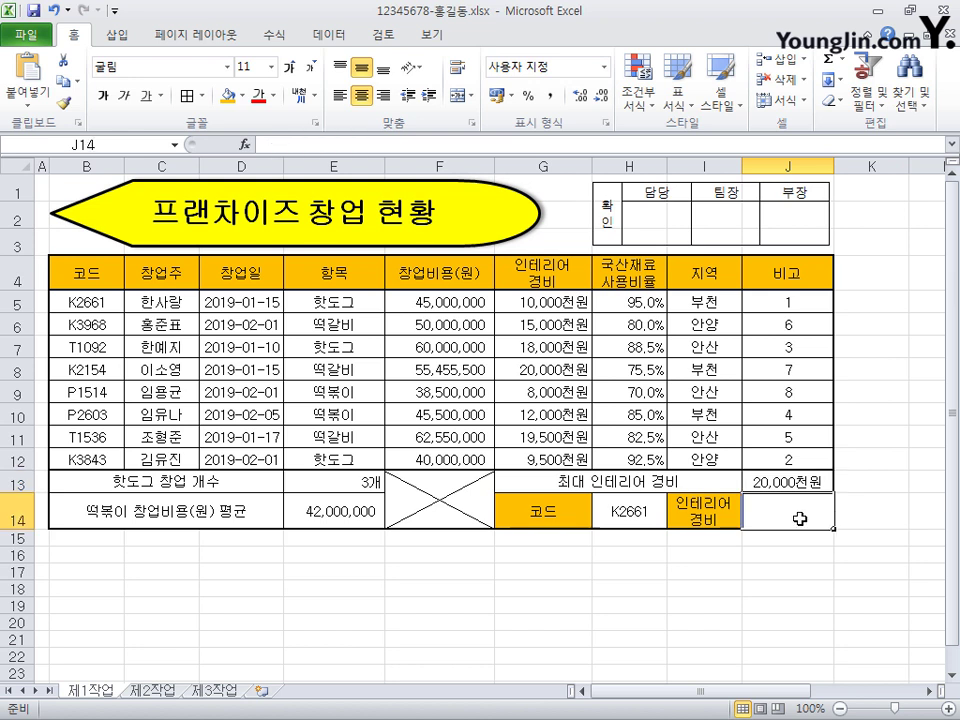
{"action": "left_click", "coordinate": [336, 142]}
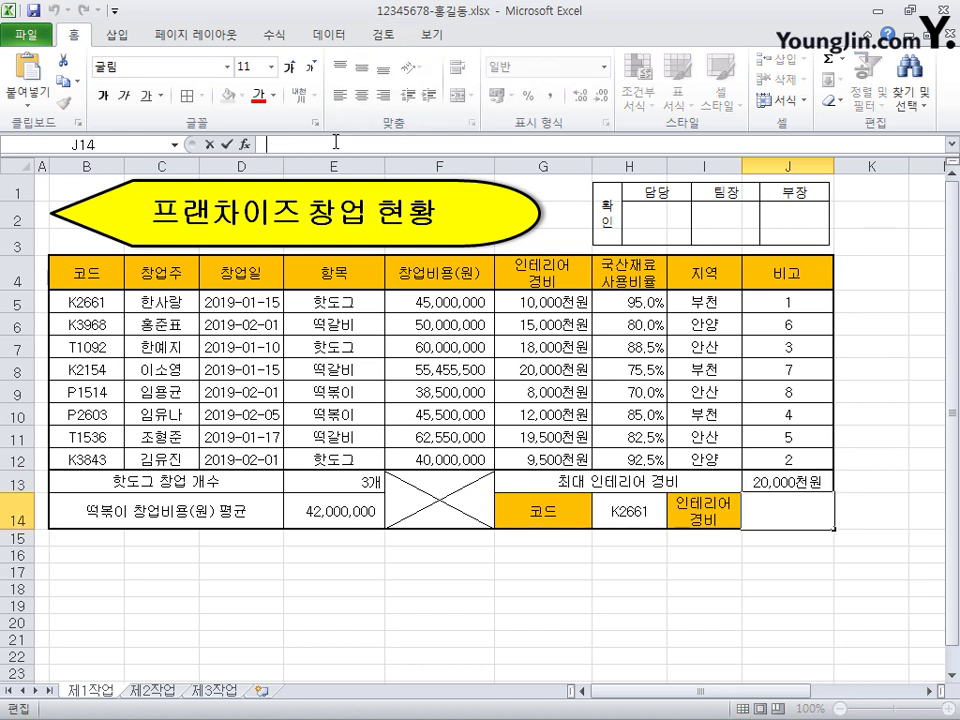
{"action": "type", "text": "=VLOOKUP(H14,B4:H12,6,0)"}
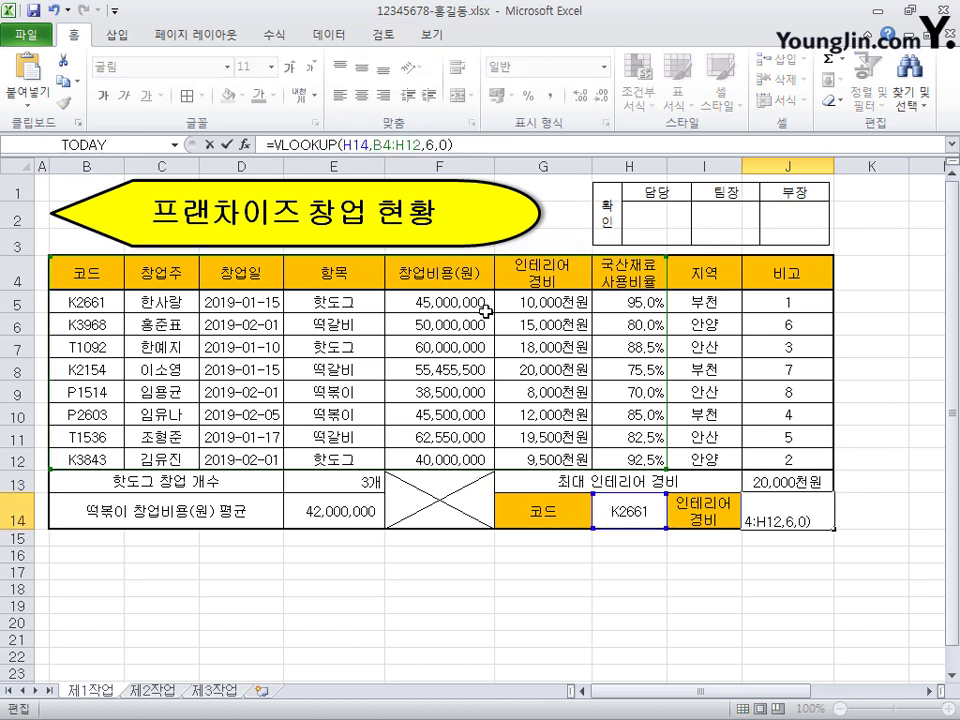
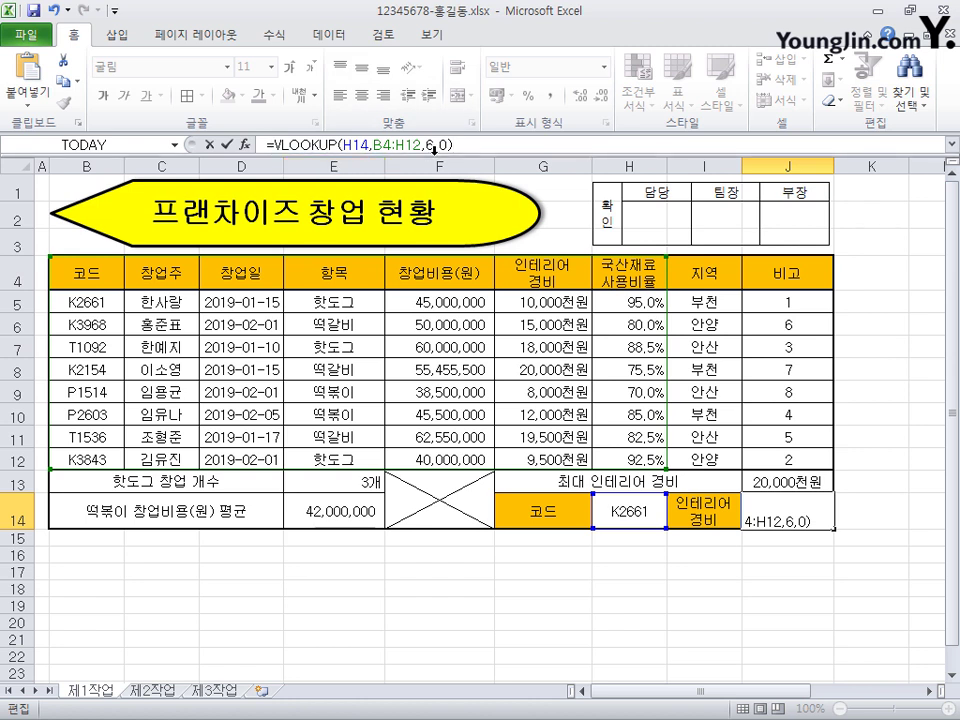
{"action": "key", "text": "Return"}
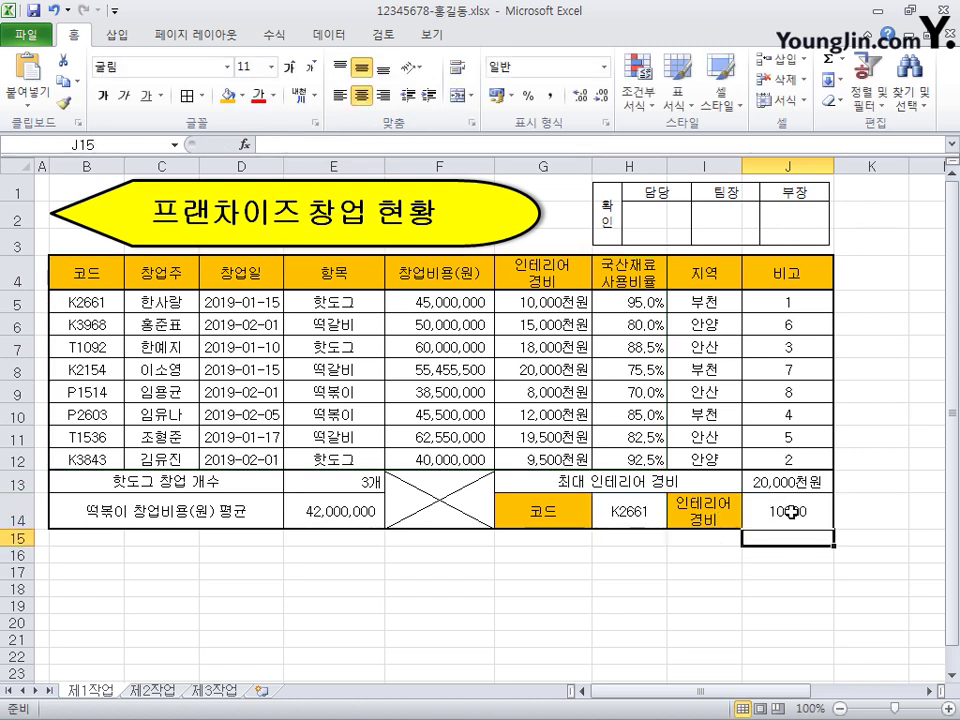
Test the J14 lookup by choosing several codes in H14, including K2154 and P1514, and restore K2661
{"action": "left_click", "coordinate": [634, 516]}
{"action": "left_click", "coordinate": [676, 520]}
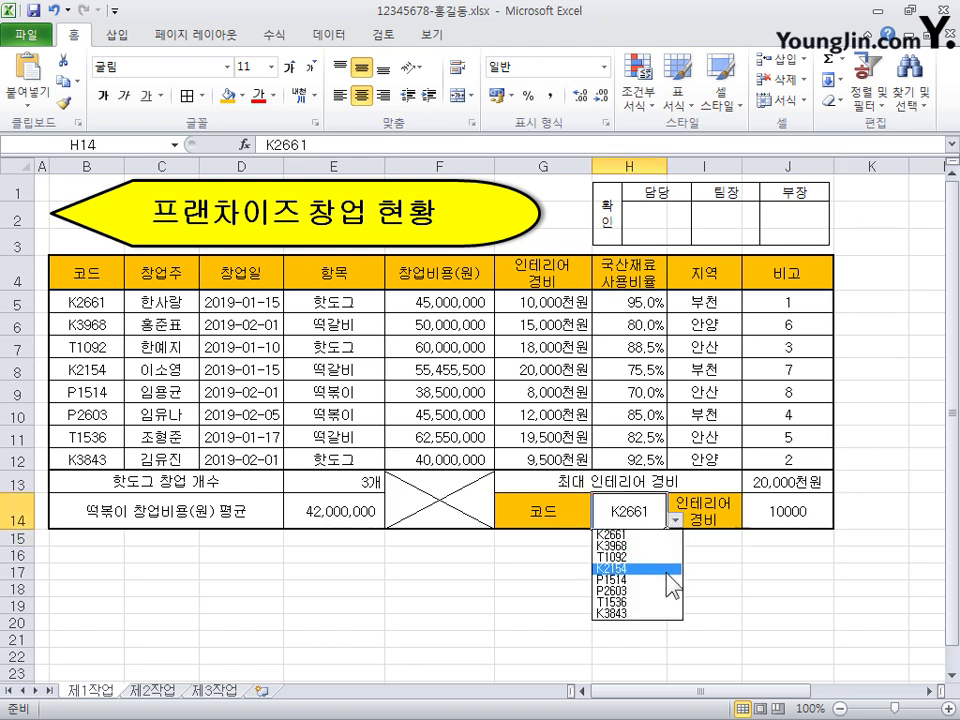
{"action": "left_click", "coordinate": [668, 569]}
{"action": "left_click", "coordinate": [676, 520]}
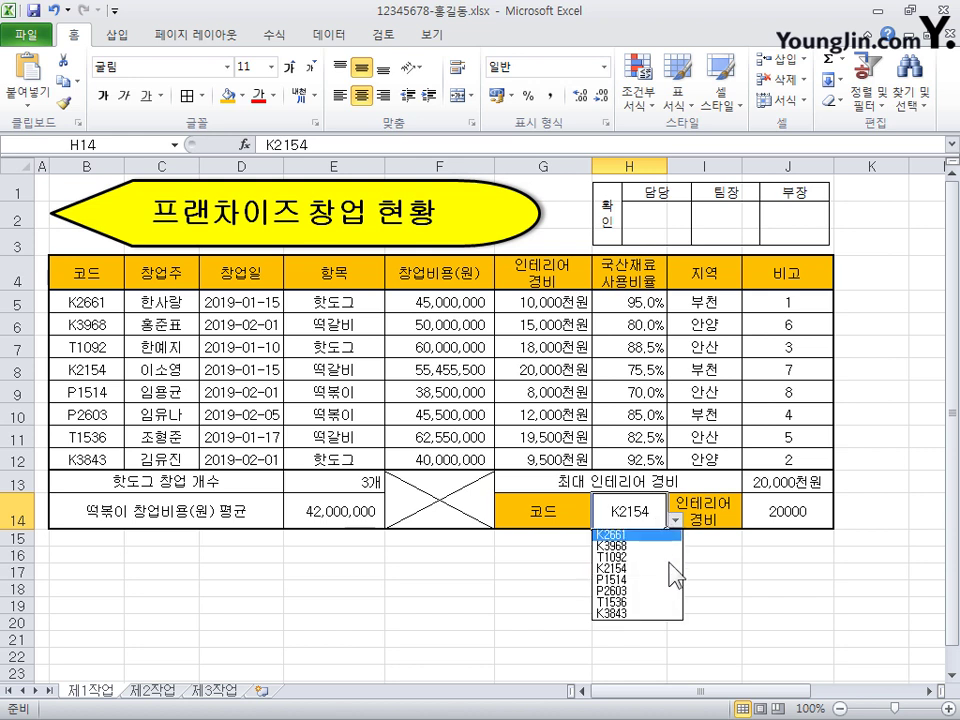
{"action": "left_click", "coordinate": [660, 579]}
{"action": "left_click", "coordinate": [676, 520]}
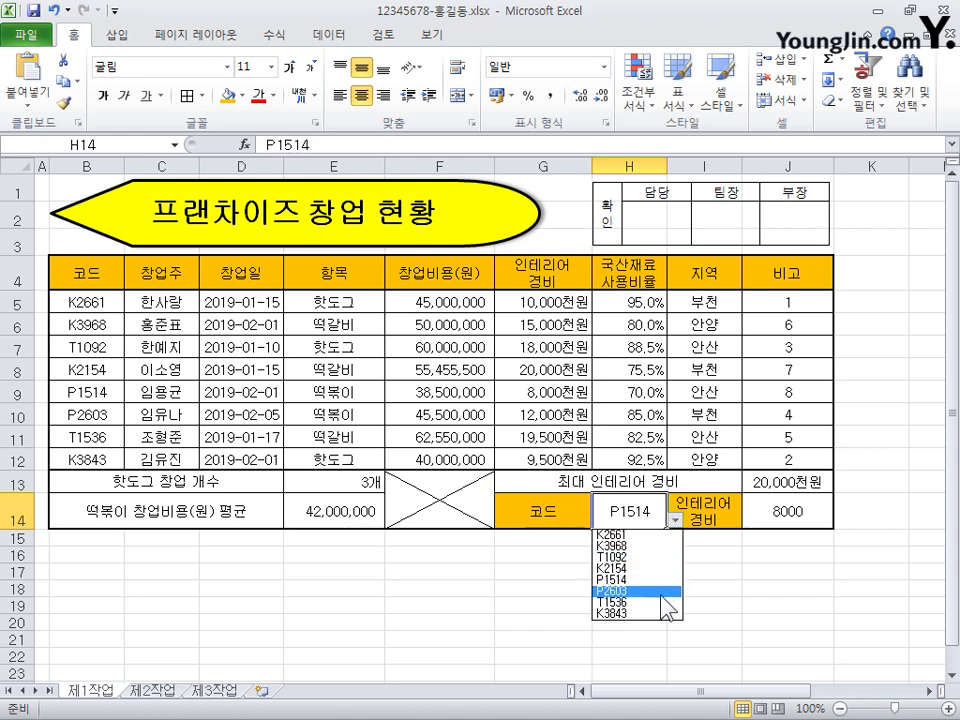
{"action": "left_click", "coordinate": [671, 610]}
{"action": "left_click", "coordinate": [676, 520]}
{"action": "left_click", "coordinate": [668, 540]}
Try the 회계 accounting format with 0 decimal places and symbol 없음 on J13:J14, and undo it
{"action": "left_click", "coordinate": [790, 512]}
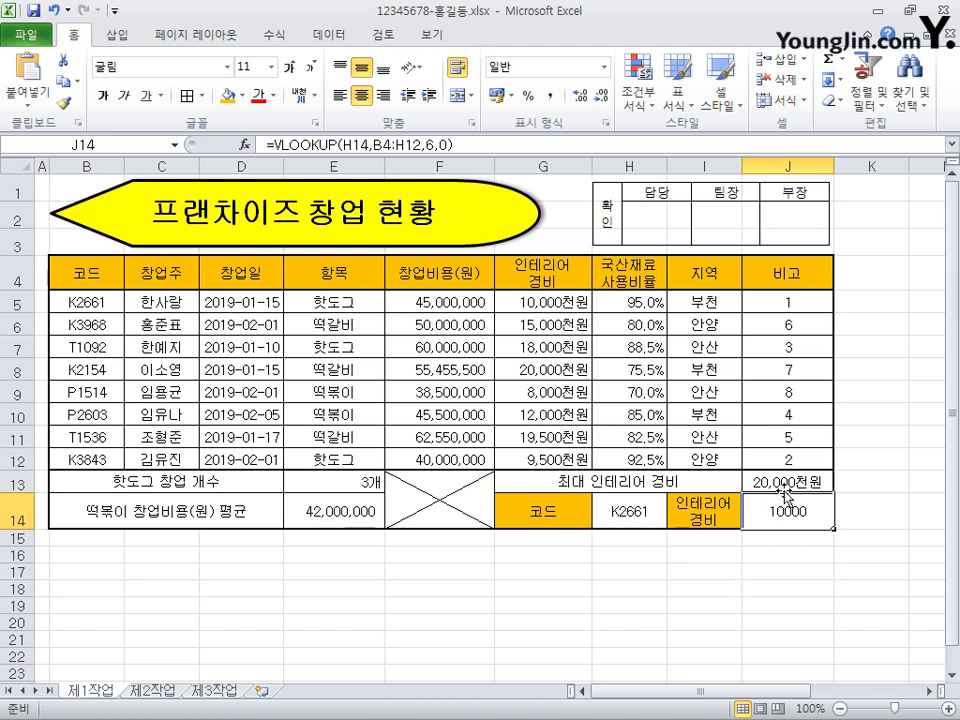
{"action": "left_click_drag", "start_coordinate": [770, 484], "coordinate": [791, 507]}
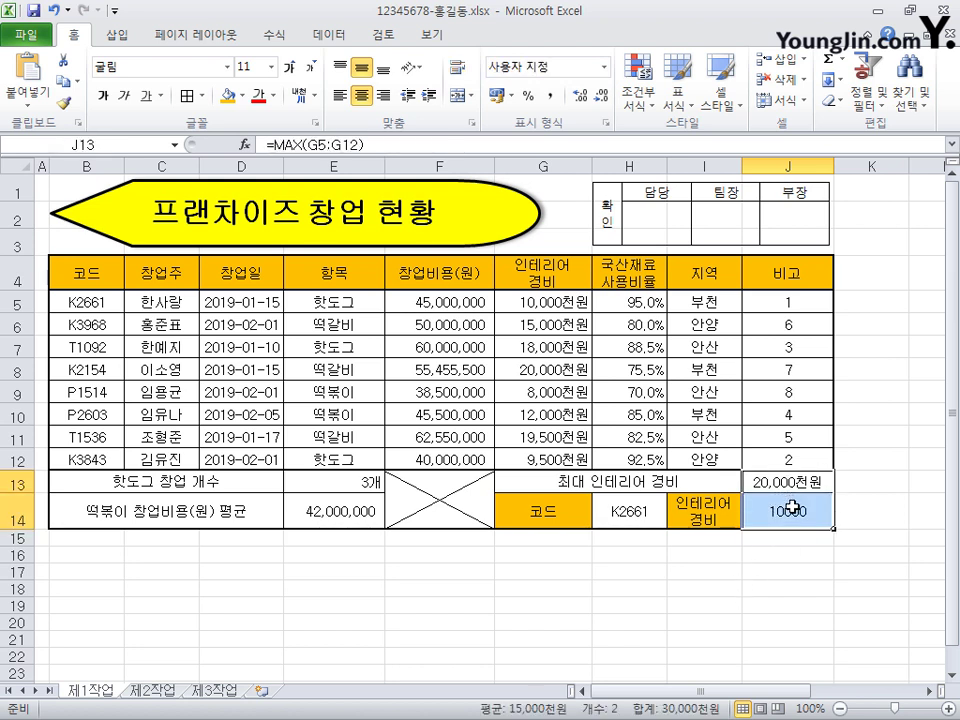
{"action": "key", "text": "ctrl+1"}
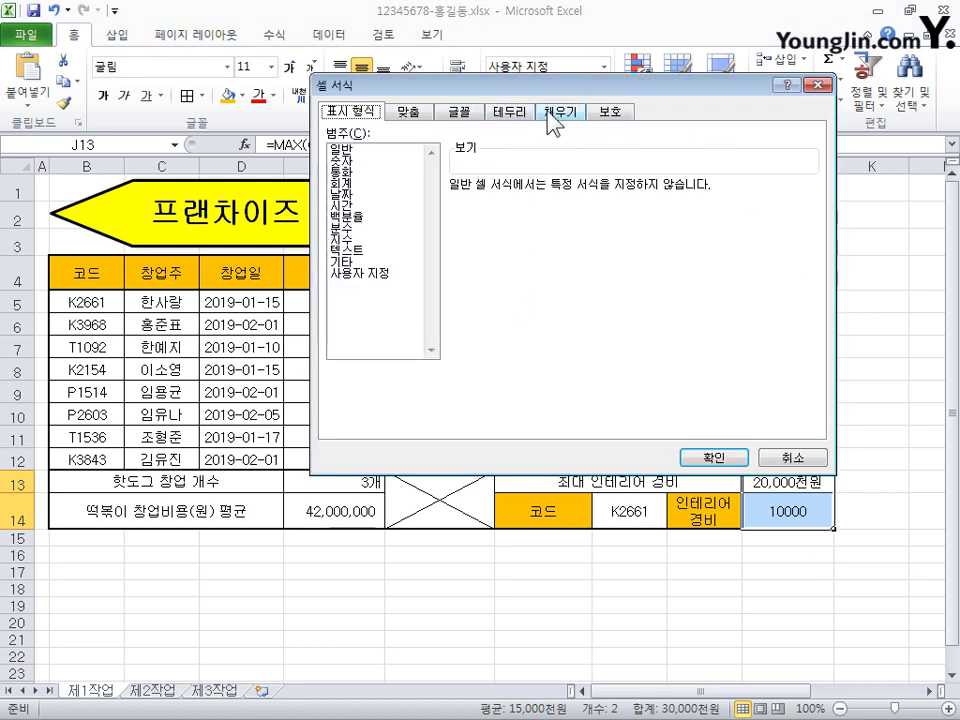
{"action": "left_click_drag", "start_coordinate": [577, 88], "coordinate": [562, 78]}
{"action": "left_click", "coordinate": [362, 175]}
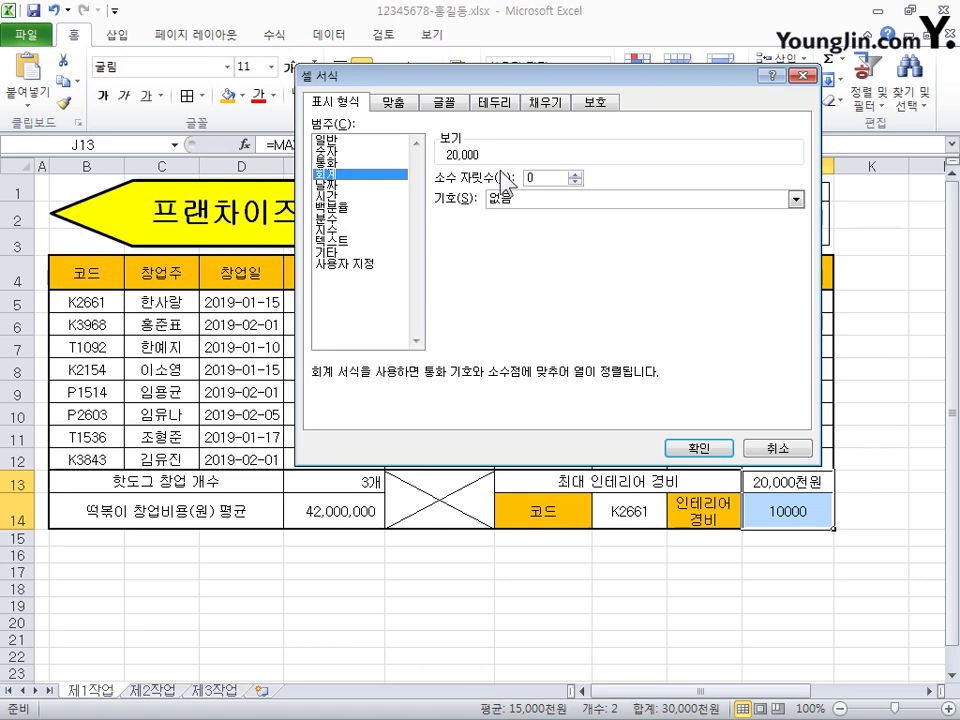
{"action": "left_click", "coordinate": [698, 448]}
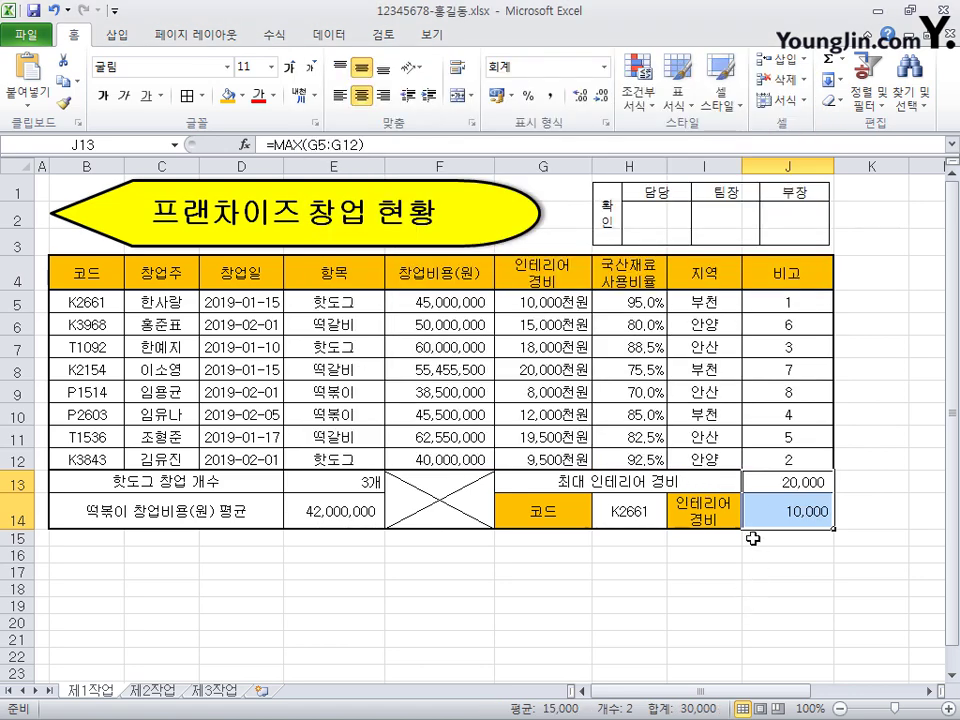
{"action": "key", "text": "ctrl+z"}
{"action": "left_click", "coordinate": [815, 527]}
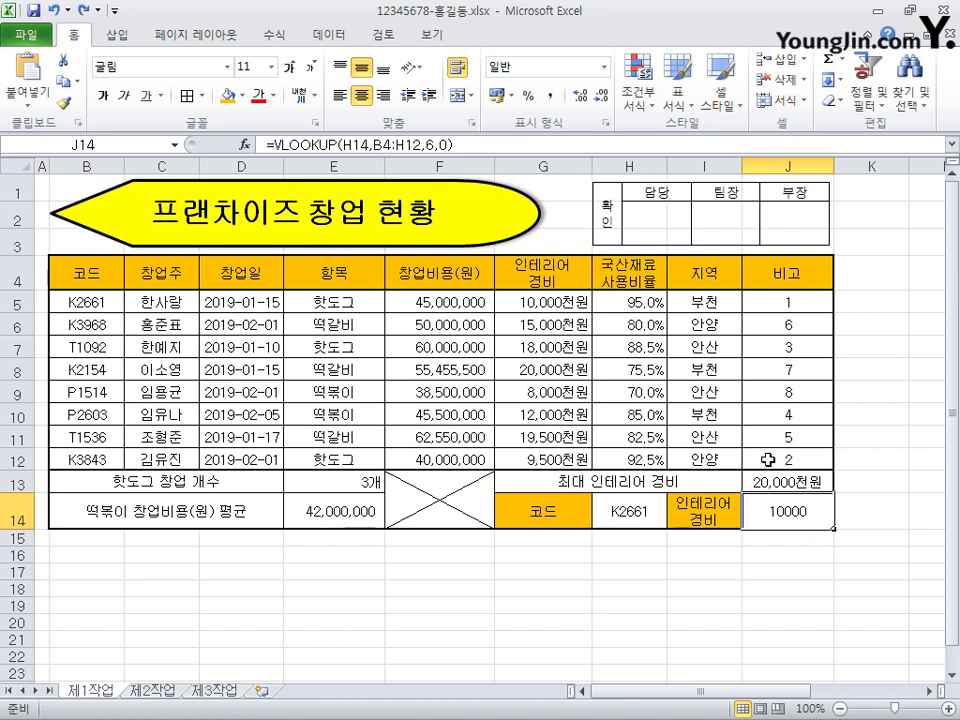
Start a formula-based conditional formatting rule for B5:J12 with the condition =$F5>=60000000
{"action": "left_click_drag", "start_coordinate": [92, 302], "coordinate": [772, 455]}
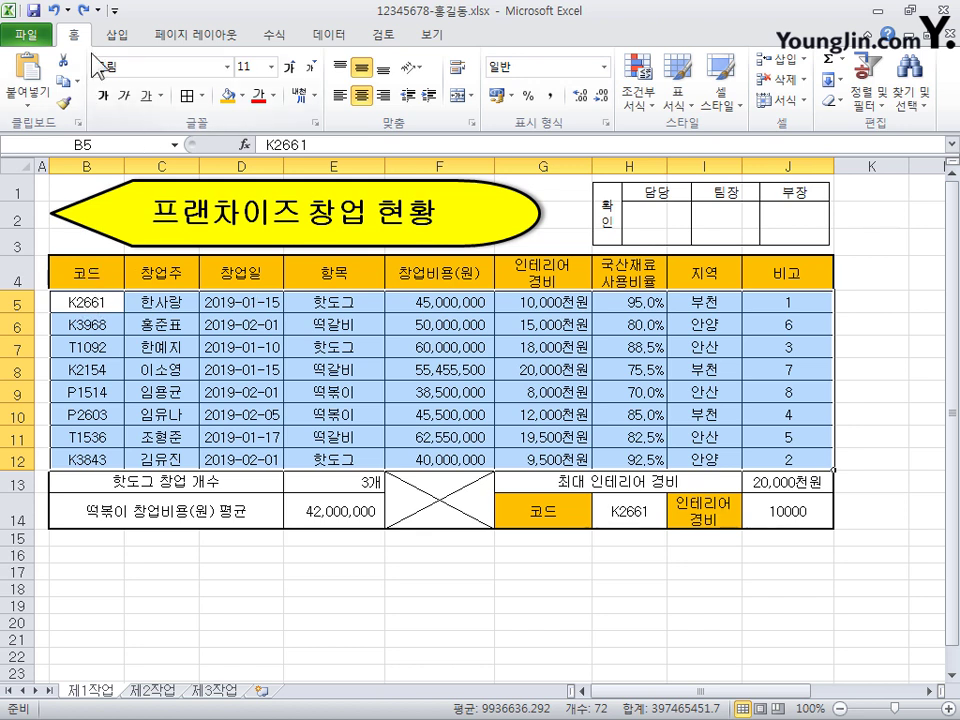
{"action": "left_click", "coordinate": [656, 114]}
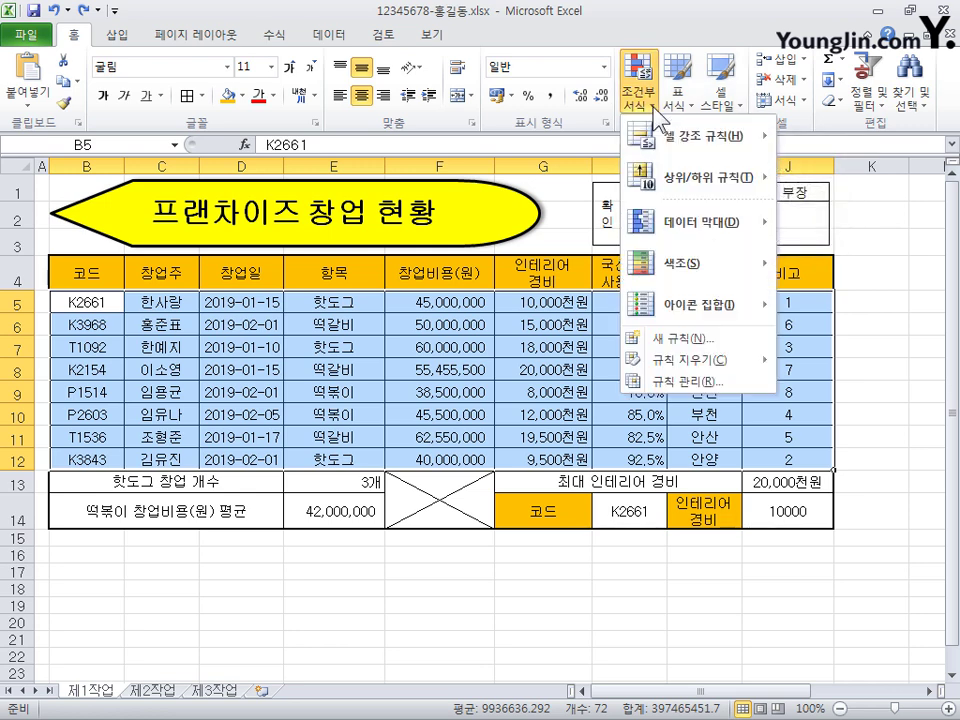
{"action": "left_click", "coordinate": [661, 339]}
{"action": "left_click_drag", "start_coordinate": [662, 199], "coordinate": [426, 190]}
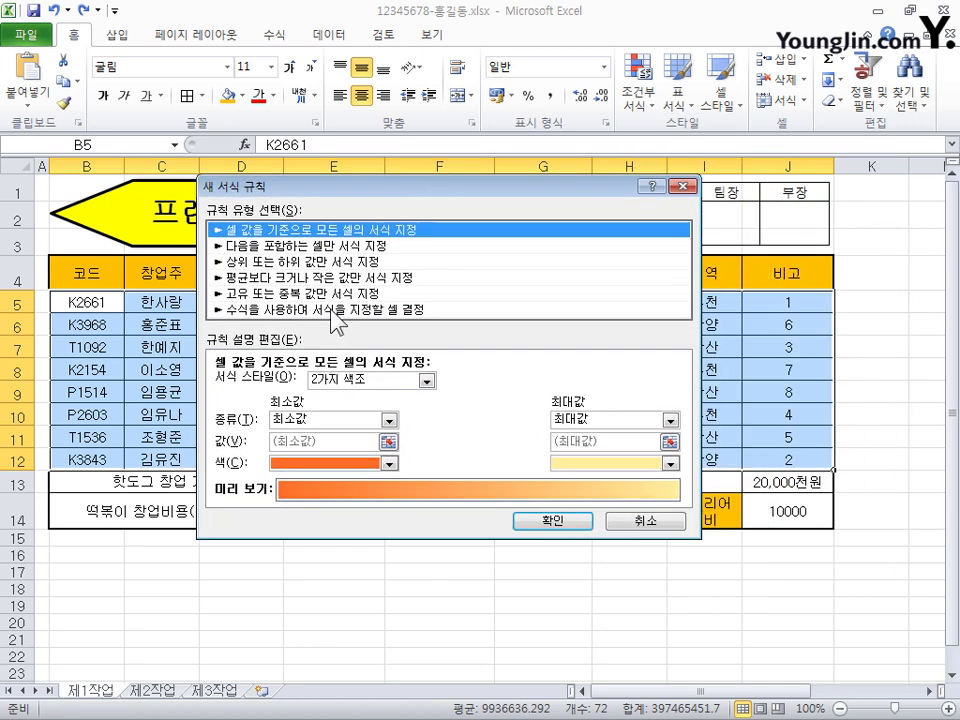
{"action": "left_click", "coordinate": [333, 311]}
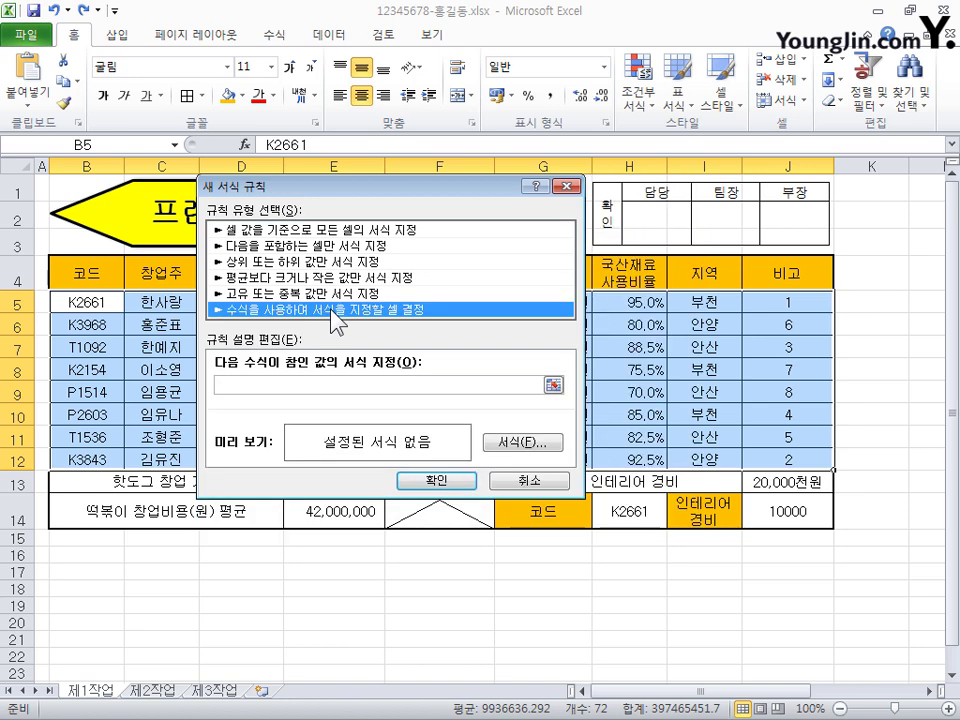
{"action": "left_click", "coordinate": [381, 386]}
{"action": "left_click_drag", "start_coordinate": [474, 195], "coordinate": [695, 211]}
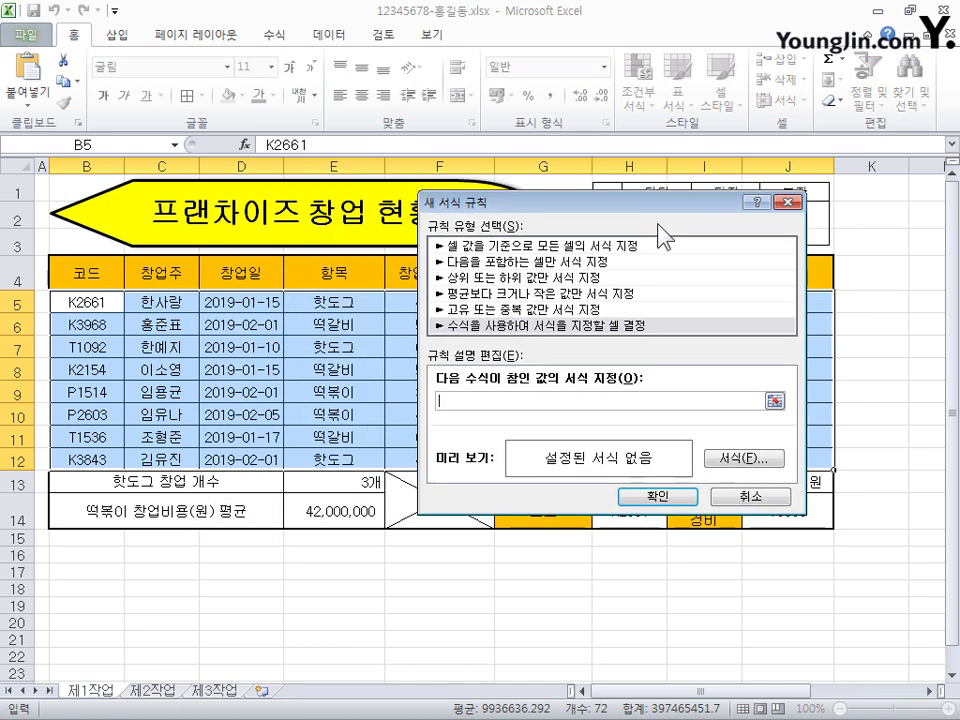
{"action": "type", "text": "=$F5>=60000000"}
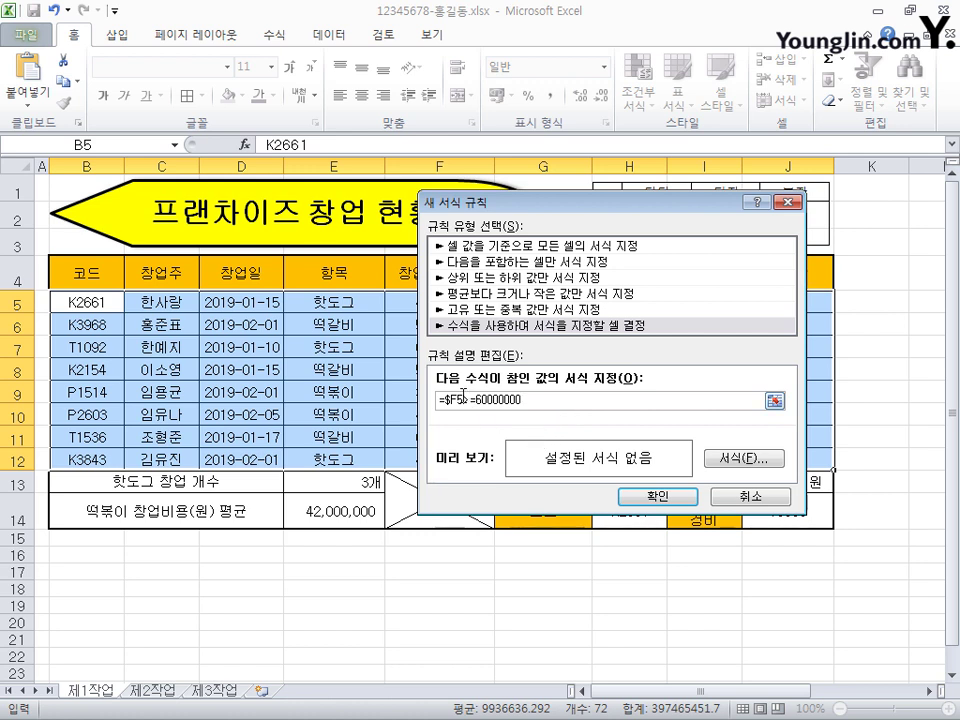
Examine the mixed reference $F5 in the conditional formatting rule's formula
{"action": "double_click", "coordinate": [463, 398]}
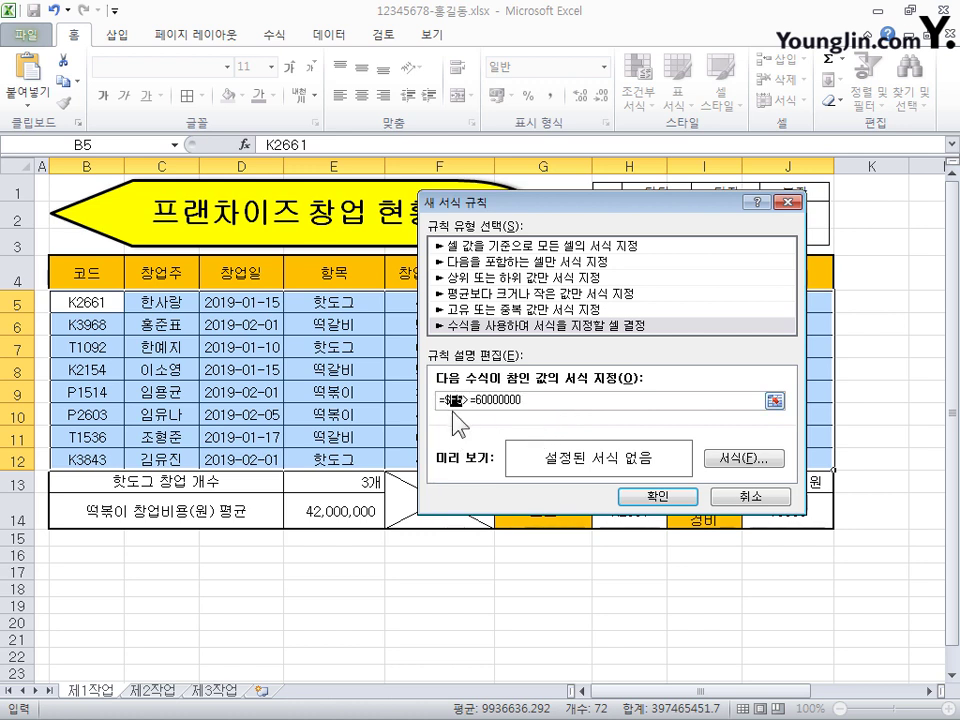
{"action": "left_click_drag", "start_coordinate": [445, 401], "coordinate": [456, 402]}
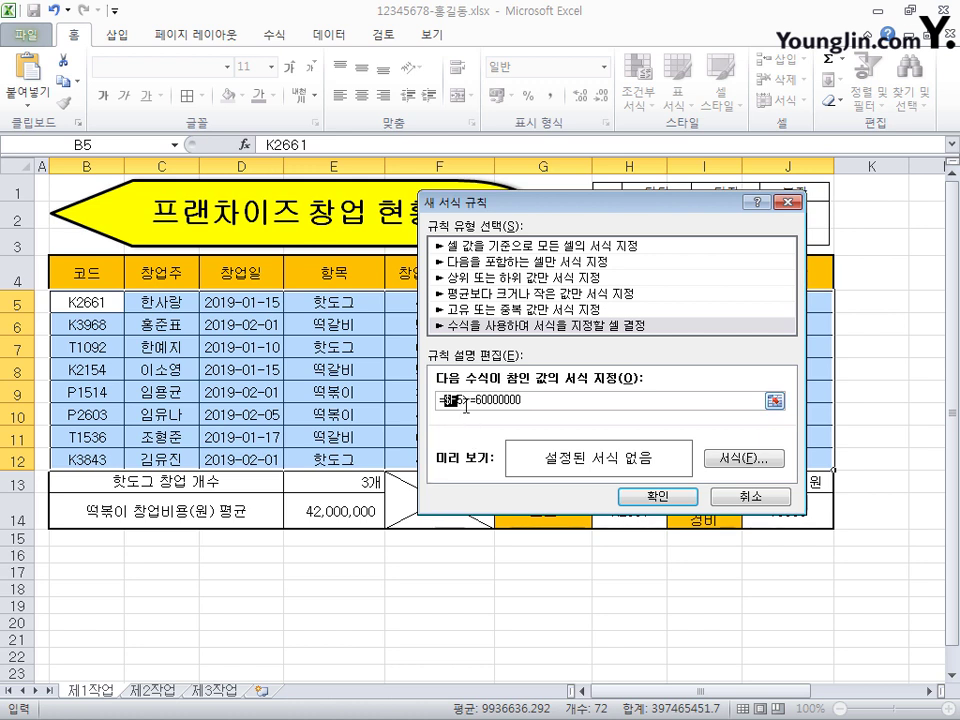
{"action": "left_click", "coordinate": [459, 401]}
{"action": "mouse_move", "coordinate": [462, 400]}
{"action": "left_mouse_down"}
{"action": "mouse_move", "coordinate": [443, 400]}
{"action": "mouse_move", "coordinate": [451, 400]}
{"action": "left_mouse_up"}
{"action": "left_click_drag", "start_coordinate": [439, 400], "coordinate": [486, 400]}
{"action": "left_click", "coordinate": [465, 401]}
{"action": "left_click_drag", "start_coordinate": [647, 209], "coordinate": [652, 161]}
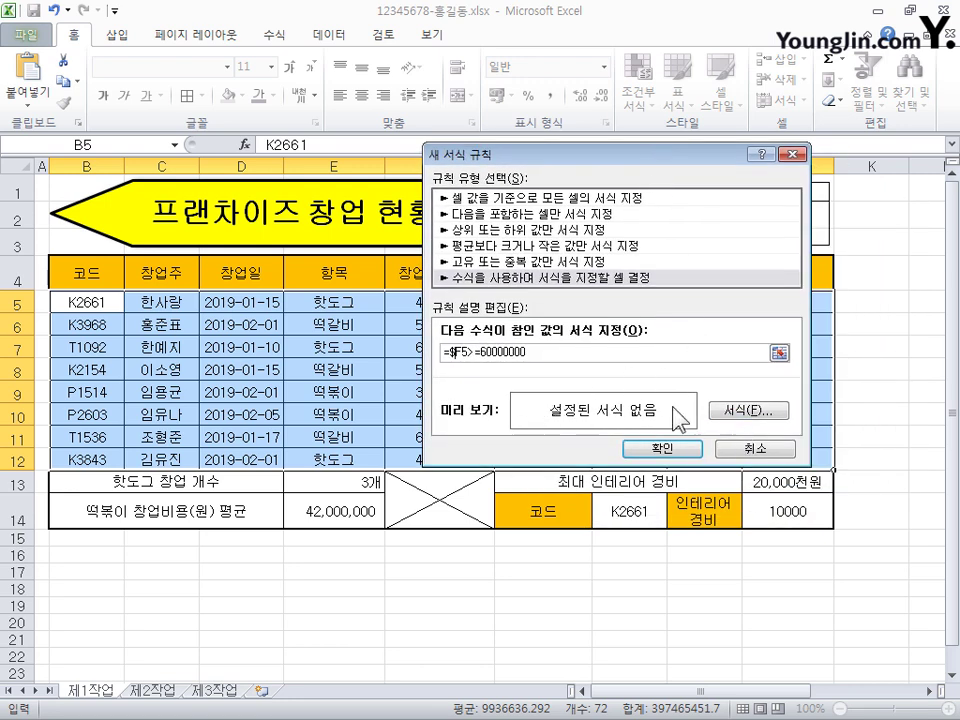
Give the rule a 굵게 (bold) blue font, apply it to the table, and widen column D to fit the bold dates
{"action": "left_click", "coordinate": [768, 412]}
{"action": "left_click_drag", "start_coordinate": [716, 160], "coordinate": [598, 157]}
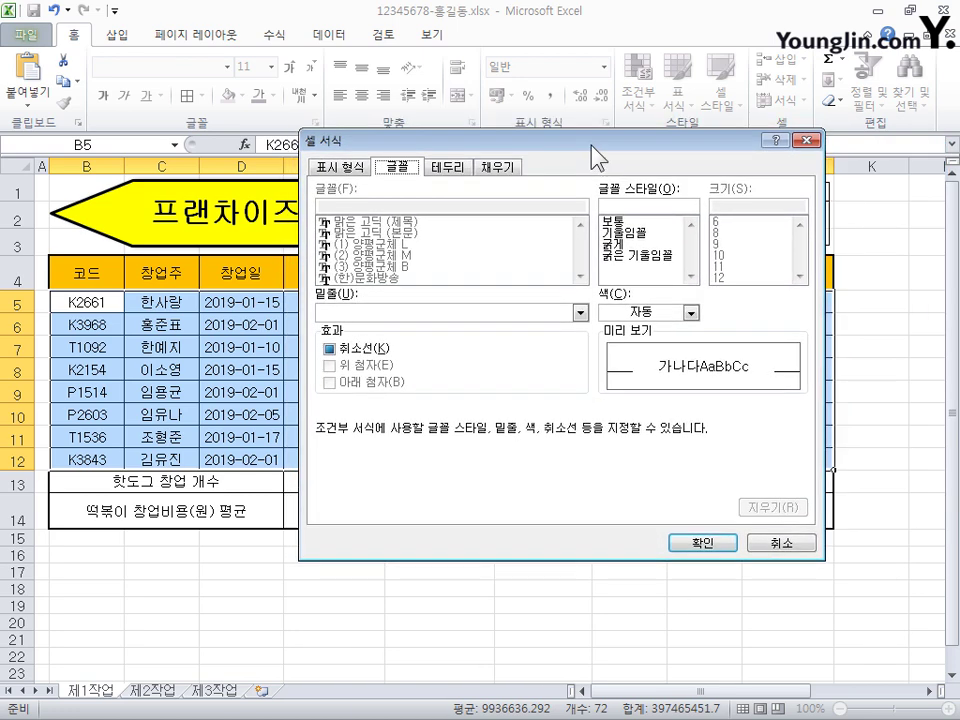
{"action": "left_click", "coordinate": [612, 244]}
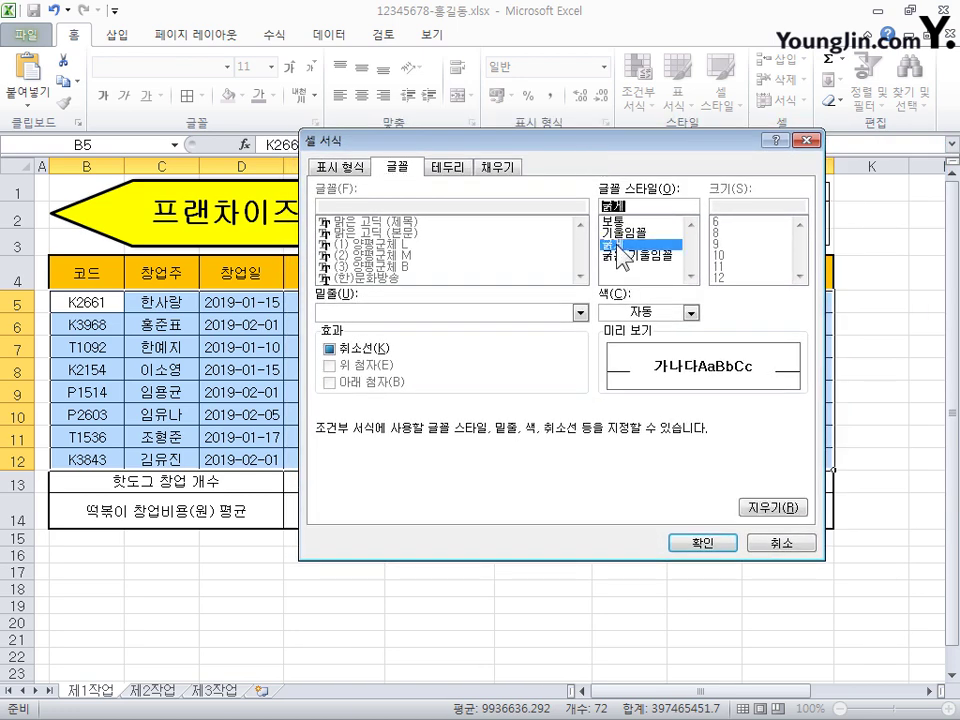
{"action": "left_click", "coordinate": [690, 313]}
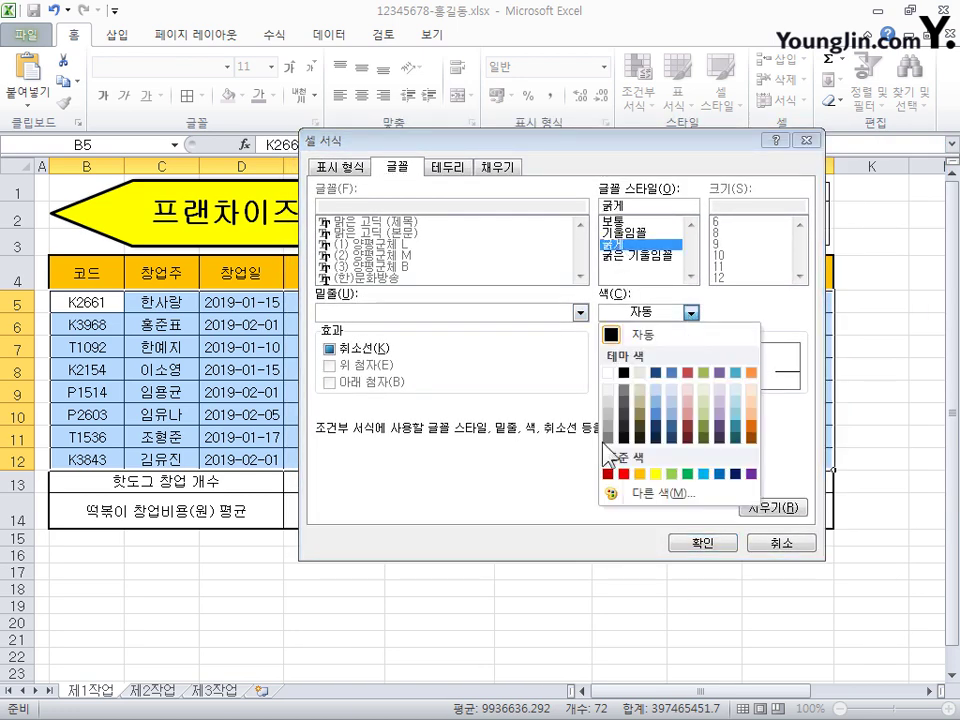
{"action": "left_click", "coordinate": [719, 475]}
{"action": "left_click", "coordinate": [727, 545]}
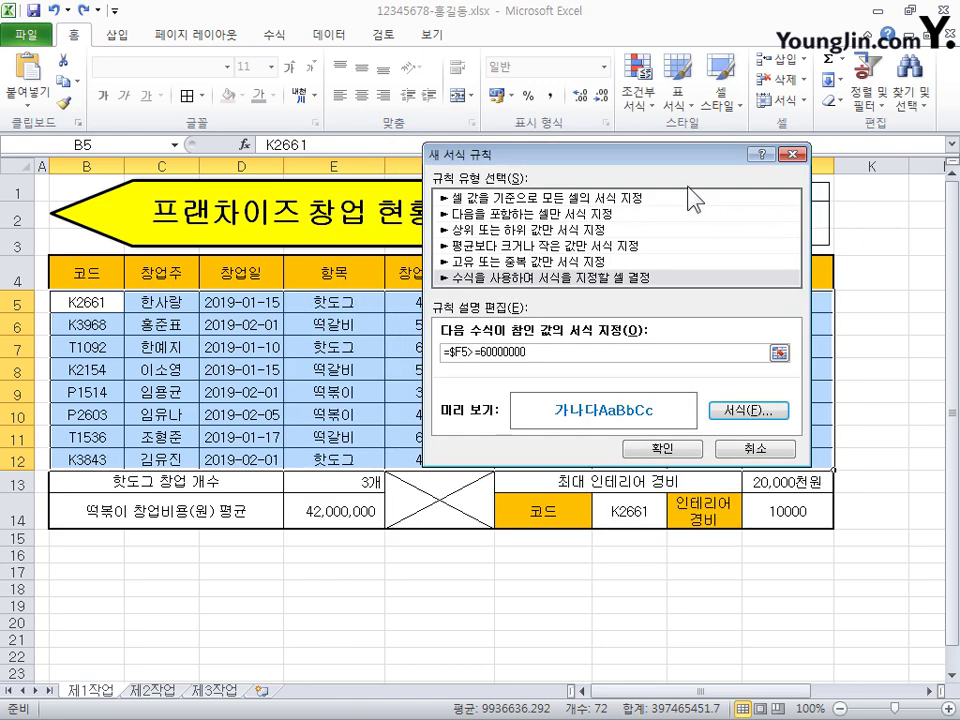
{"action": "left_click_drag", "start_coordinate": [690, 153], "coordinate": [765, 186]}
{"action": "left_click", "coordinate": [745, 482]}
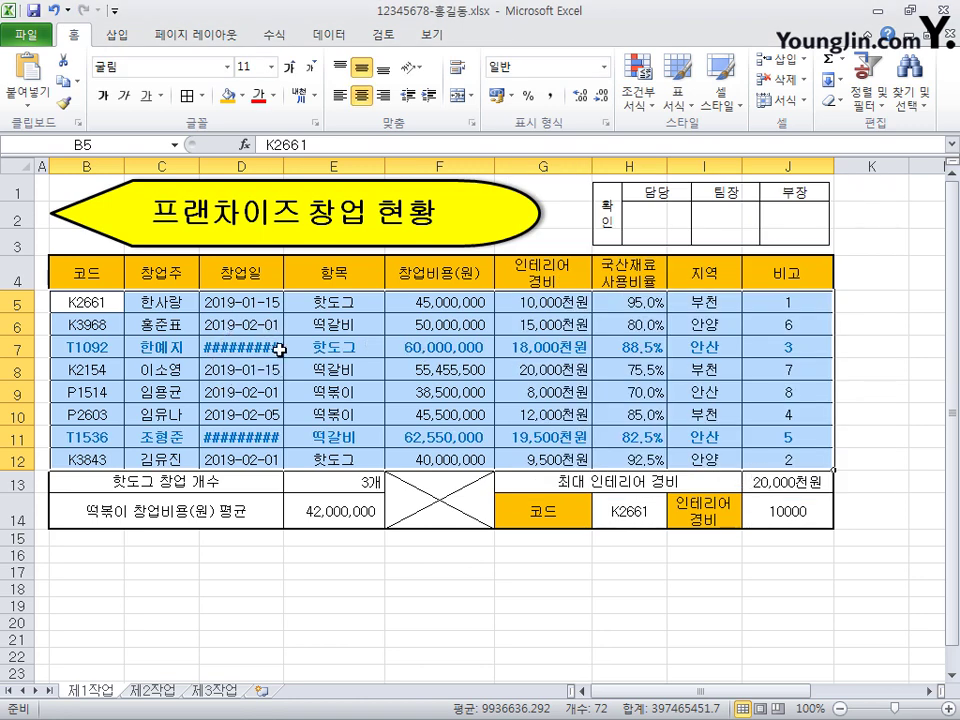
{"action": "left_click_drag", "start_coordinate": [283, 165], "coordinate": [302, 167]}
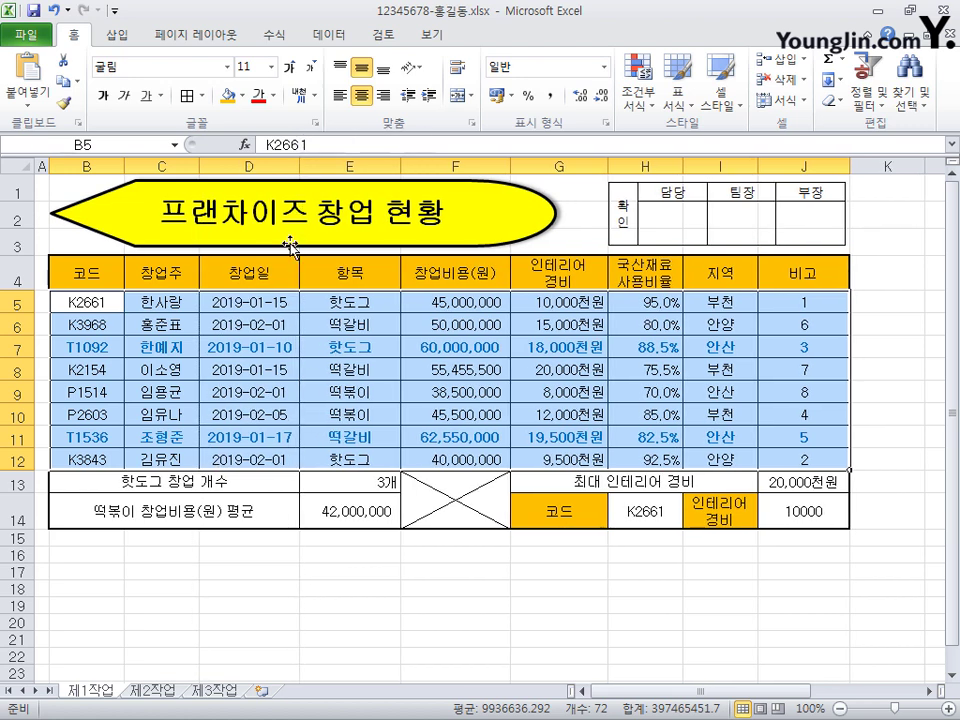
{"action": "left_click", "coordinate": [305, 570]}
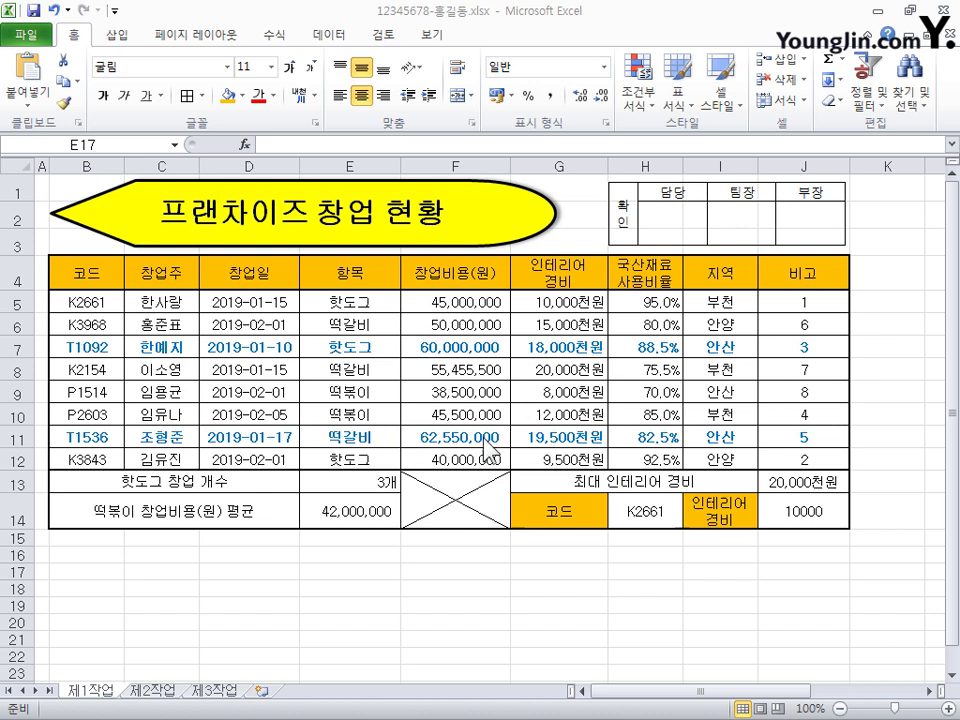
Apply the 회계 accounting format with 0 decimal places and symbol 없음 to J13:J14
{"action": "left_click", "coordinate": [833, 484]}
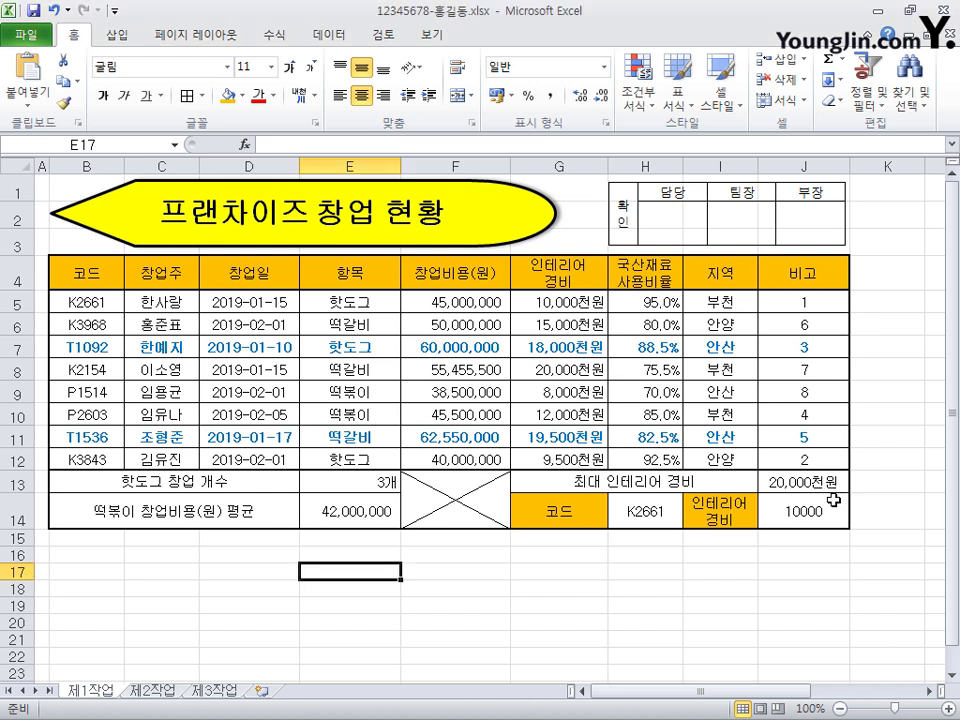
{"action": "left_click", "coordinate": [822, 484]}
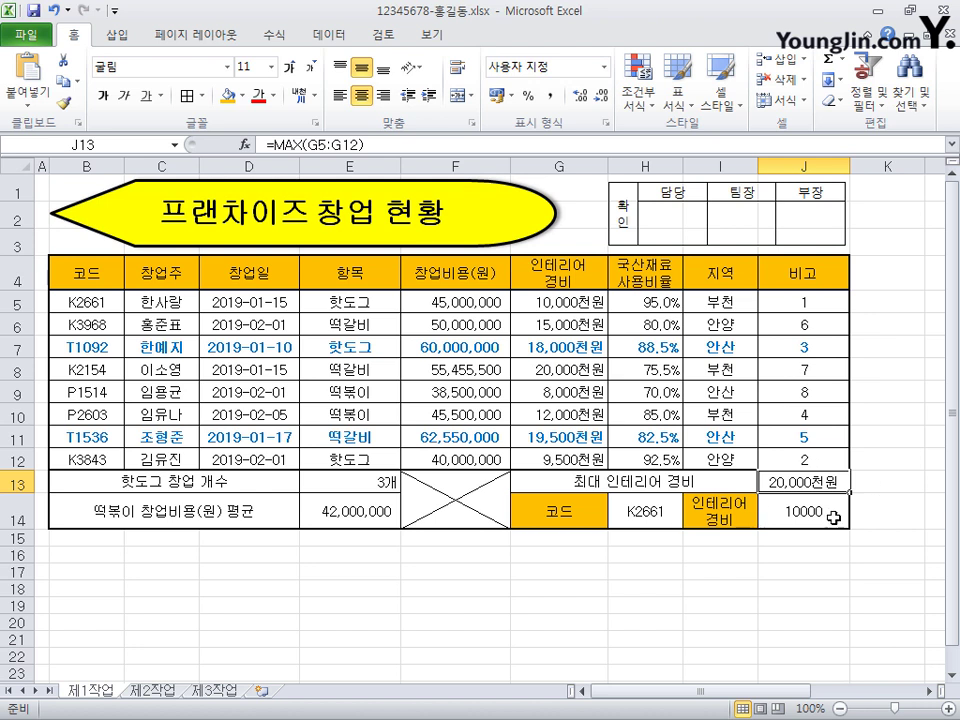
{"action": "left_click_drag", "start_coordinate": [818, 484], "coordinate": [820, 510]}
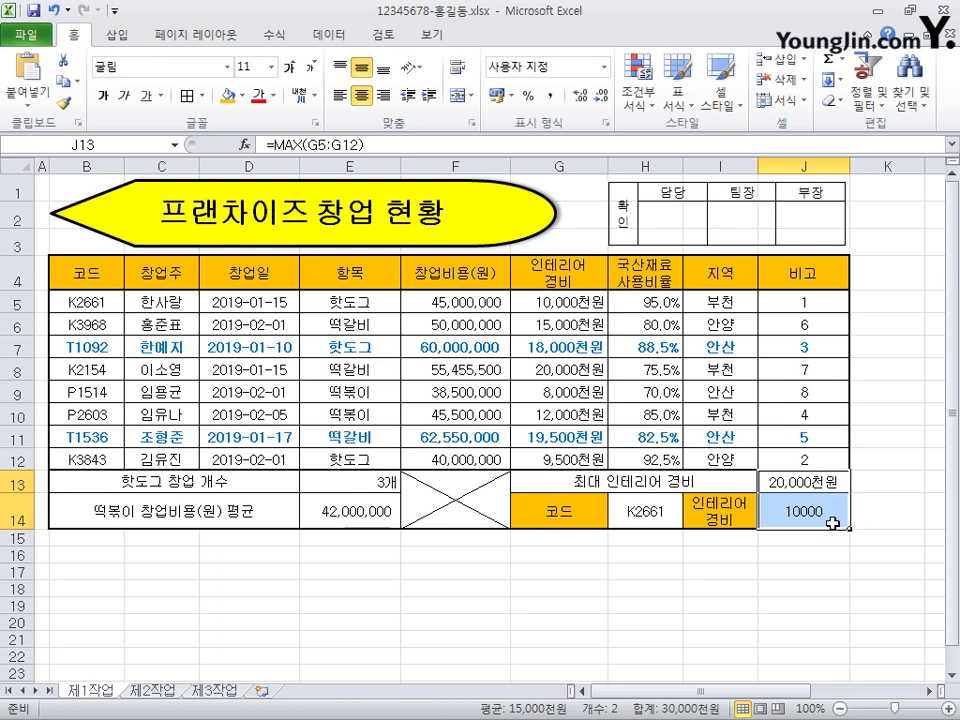
{"action": "key", "text": "ctrl+1"}
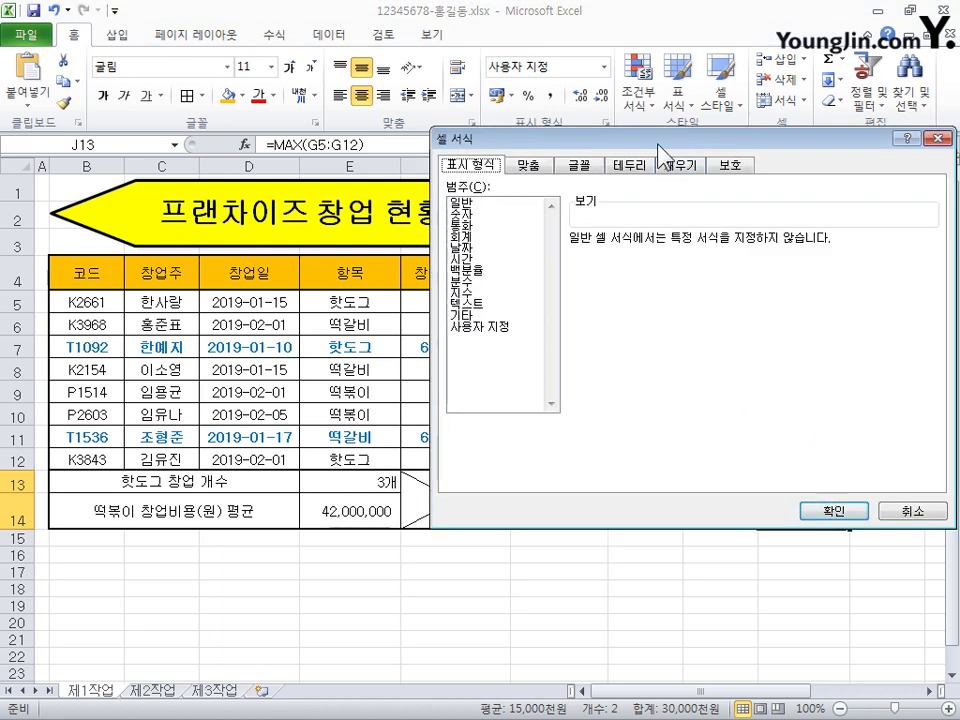
{"action": "left_click_drag", "start_coordinate": [634, 66], "coordinate": [299, 124]}
{"action": "left_click", "coordinate": [130, 218]}
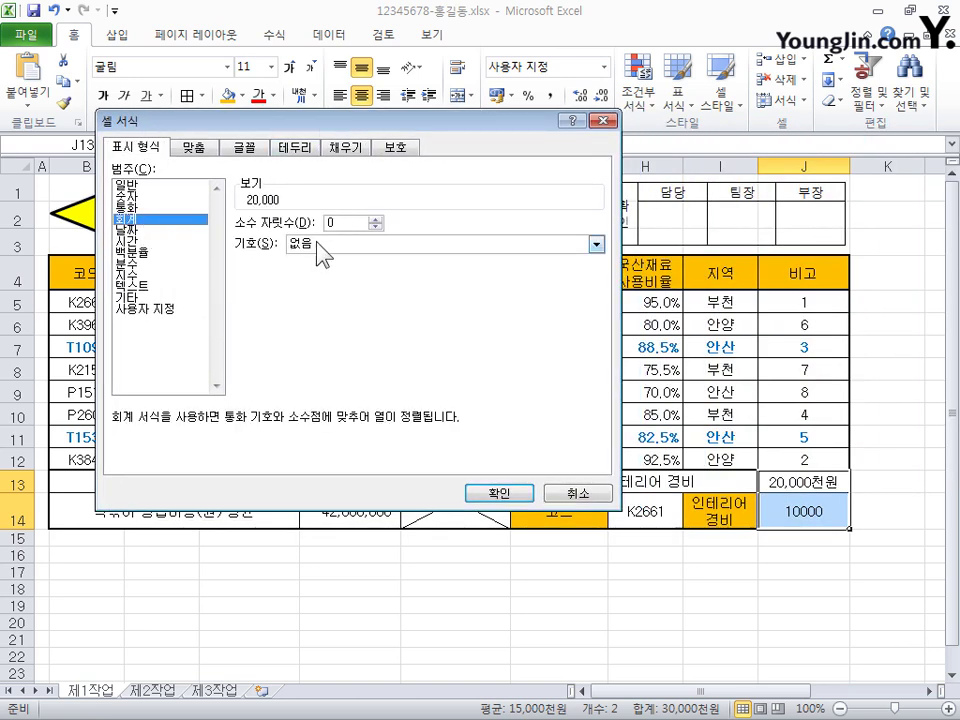
{"action": "left_click", "coordinate": [511, 490]}
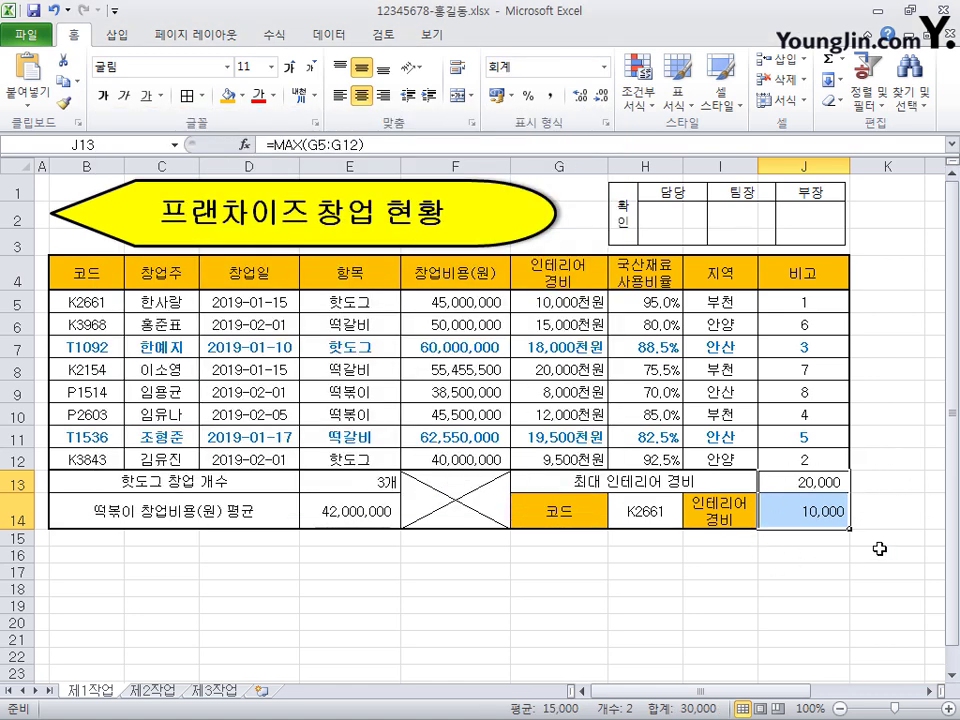
{"action": "left_click", "coordinate": [840, 512]}
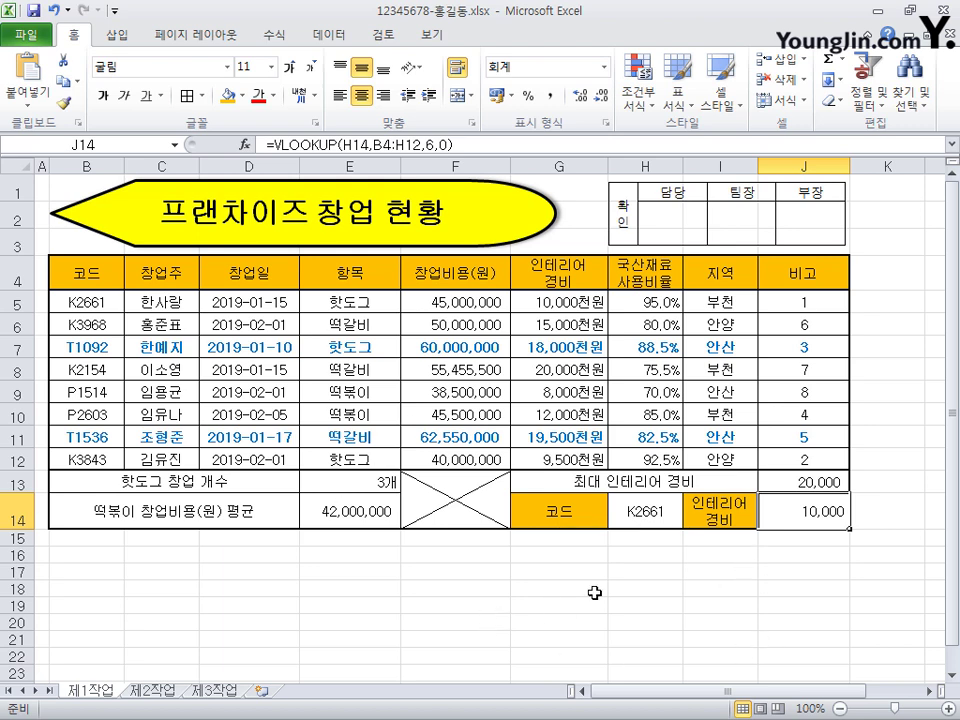
Copy the table range B4:H12 from the 제1작업 sheet and paste it at cell B2 of the 제2작업 sheet
{"action": "left_click", "coordinate": [152, 690]}
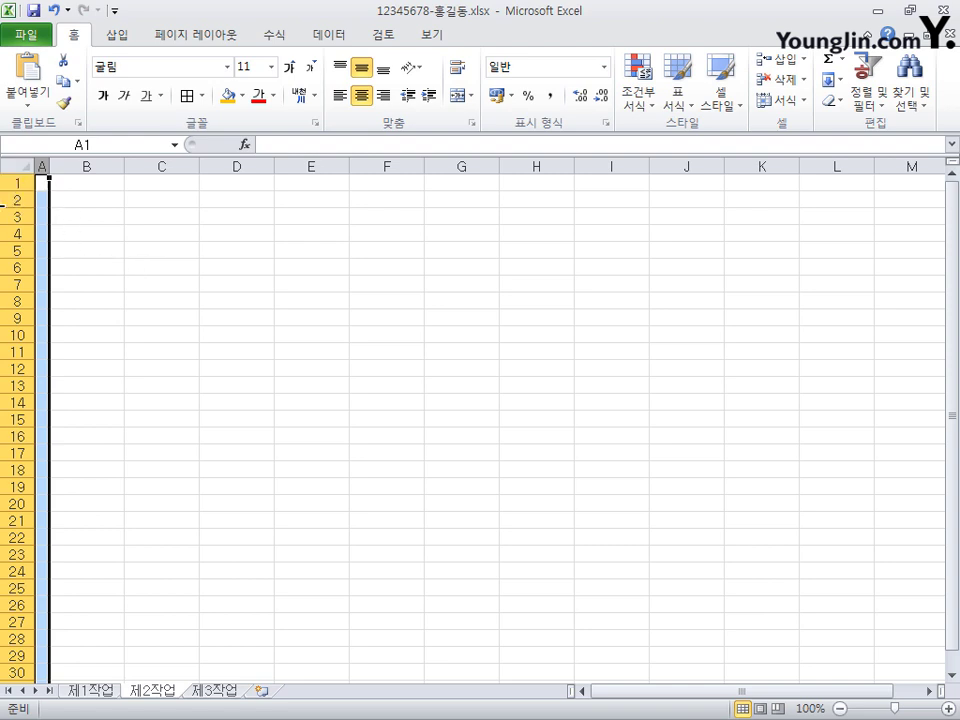
{"action": "left_click", "coordinate": [69, 224]}
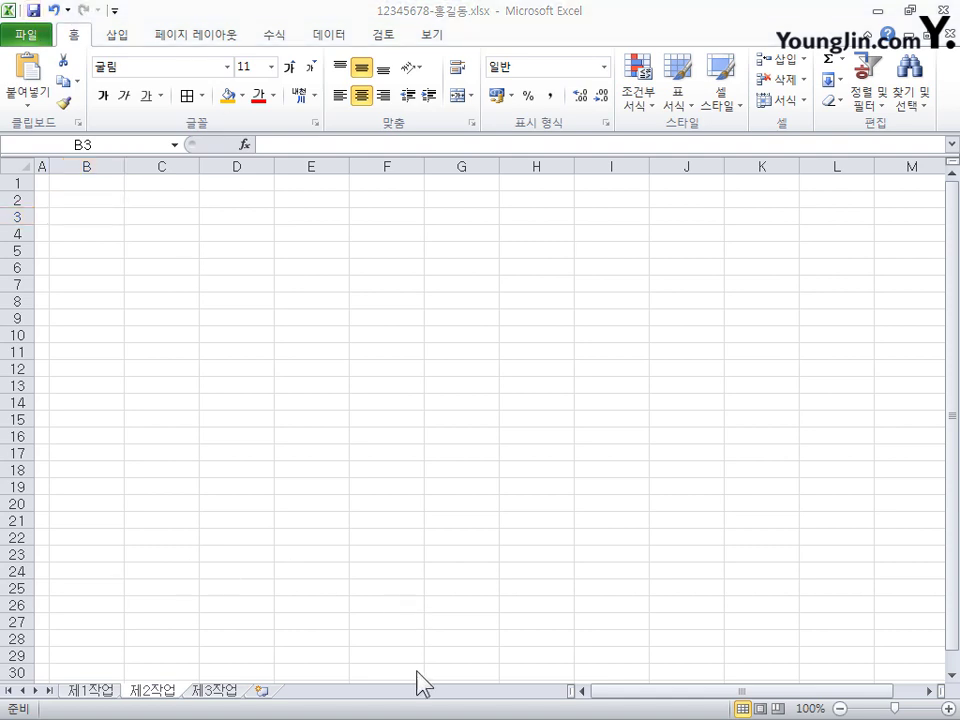
{"action": "left_click", "coordinate": [105, 697]}
{"action": "left_click_drag", "start_coordinate": [101, 273], "coordinate": [690, 459]}
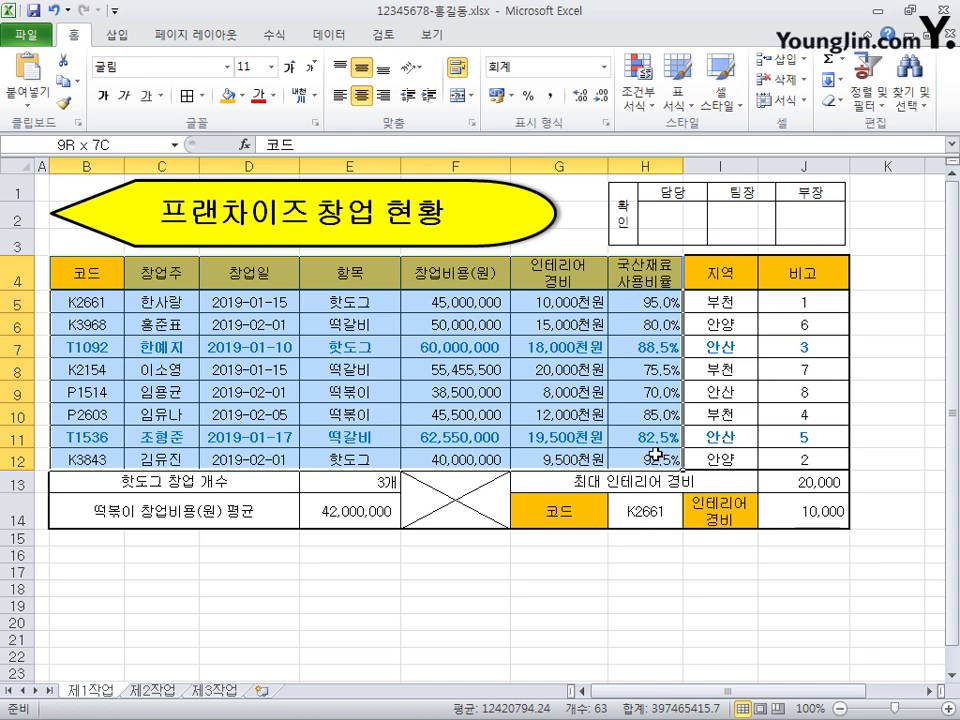
{"action": "left_click_drag", "start_coordinate": [655, 453], "coordinate": [655, 453]}
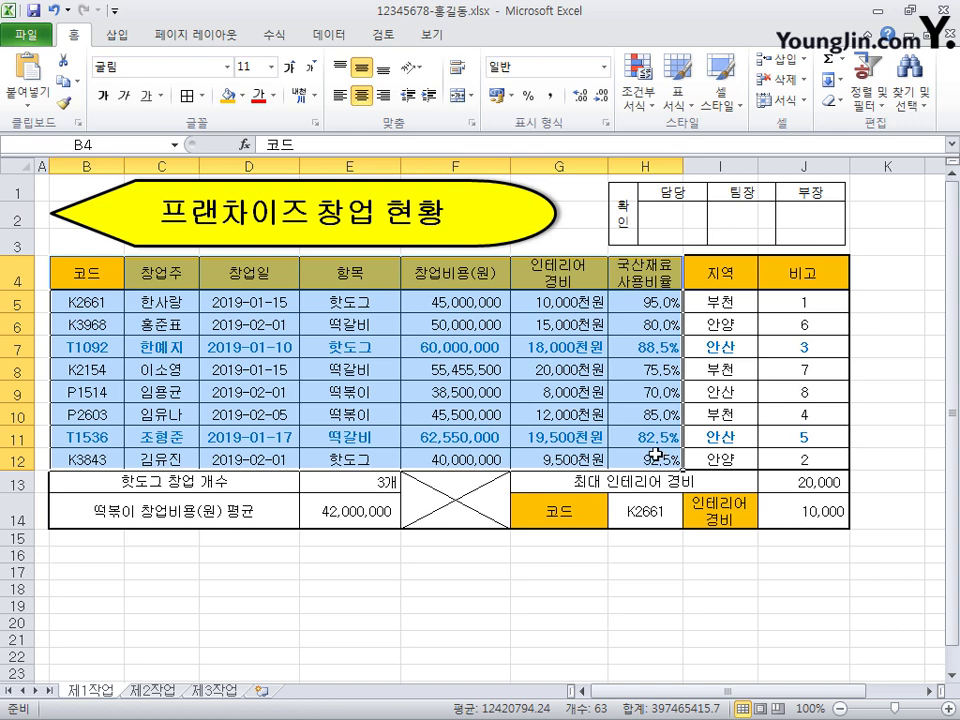
{"action": "key", "text": "ctrl+c"}
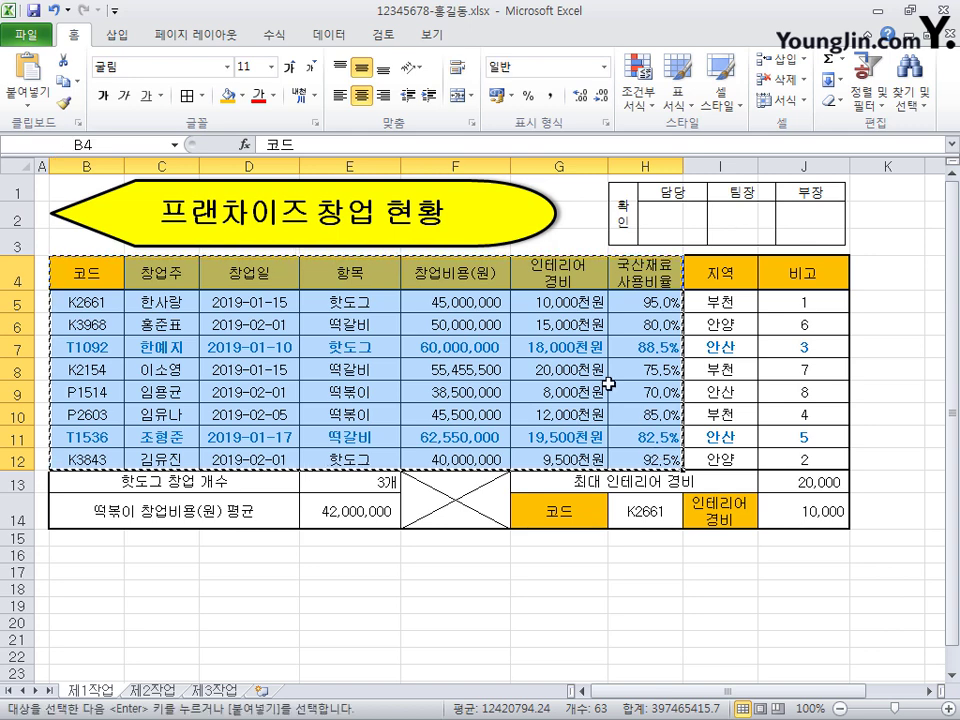
{"action": "left_click", "coordinate": [172, 696]}
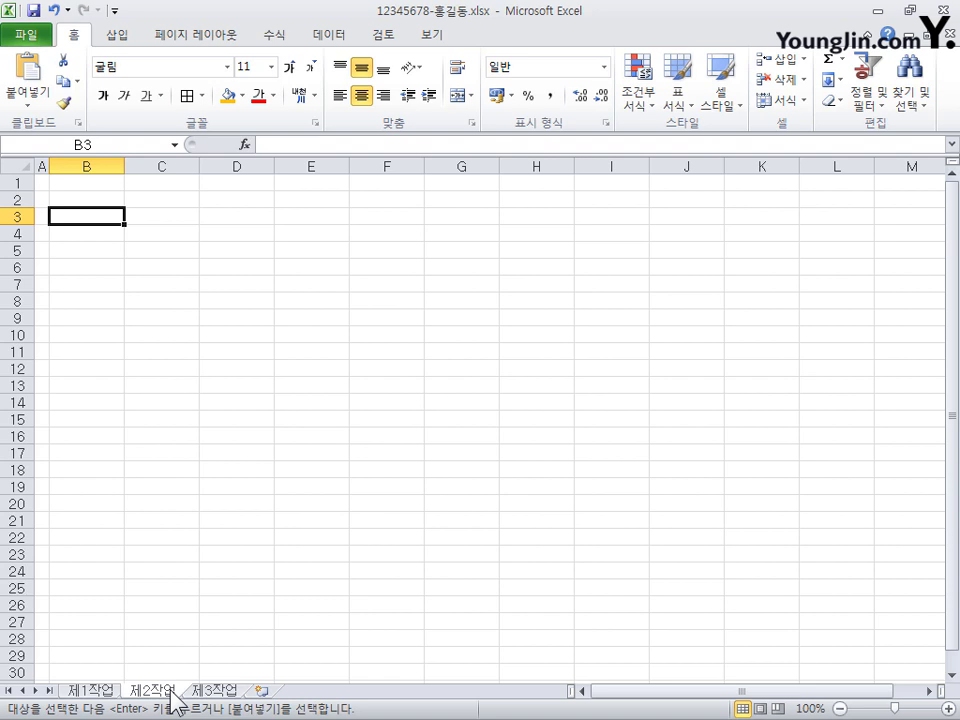
{"action": "left_click", "coordinate": [86, 199]}
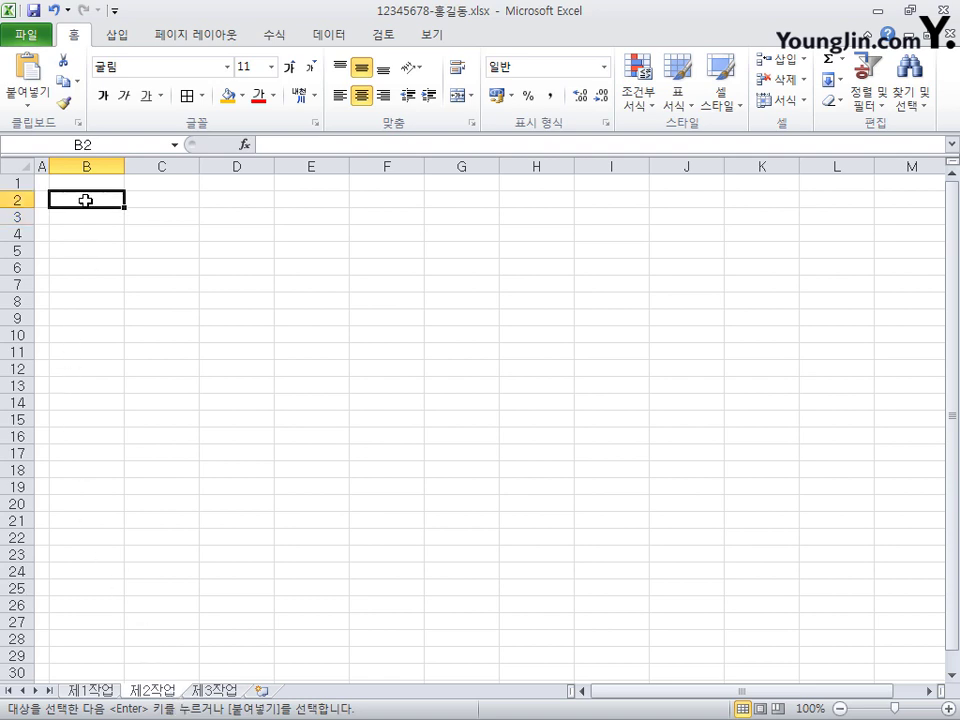
{"action": "key", "text": "ctrl+v"}
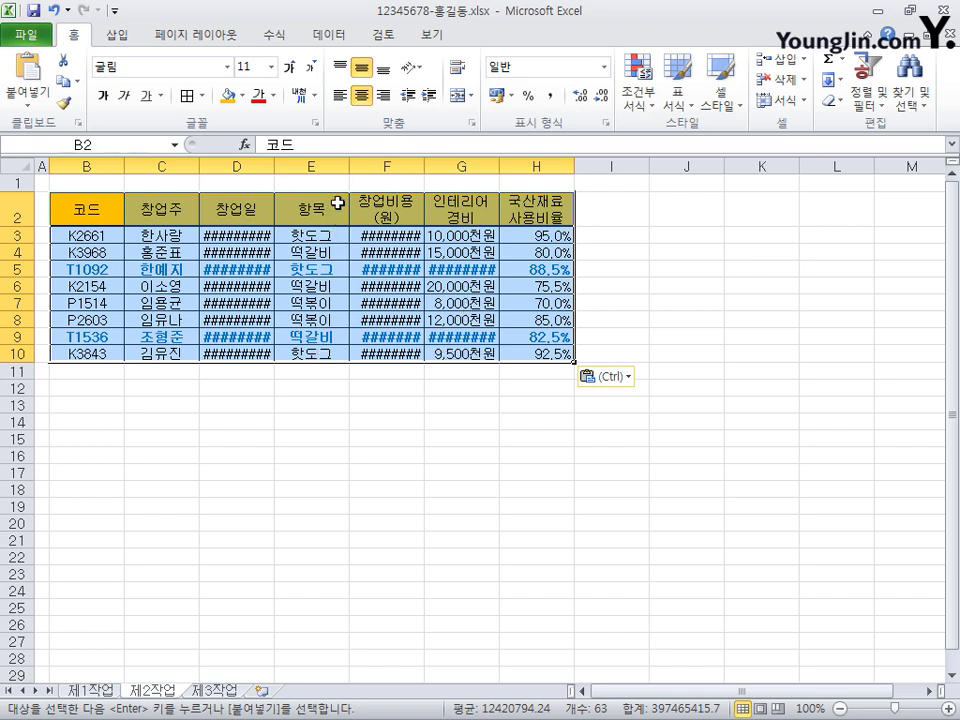
Use Paste Special with the 열 너비 option to carry the source column widths over to the pasted table
{"action": "left_click", "coordinate": [30, 104]}
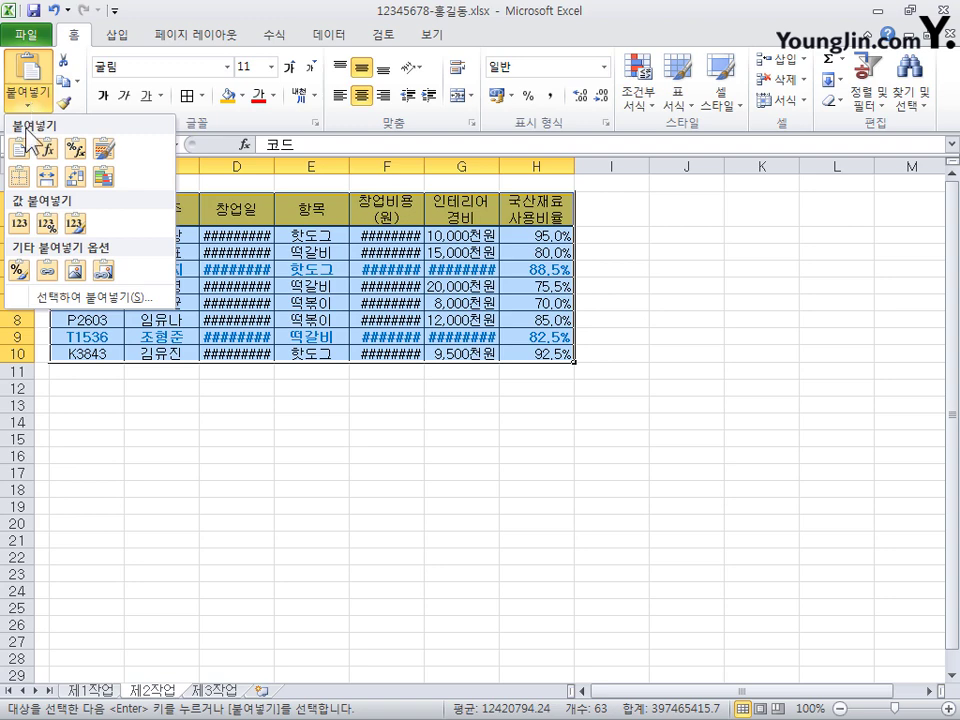
{"action": "left_click", "coordinate": [120, 298]}
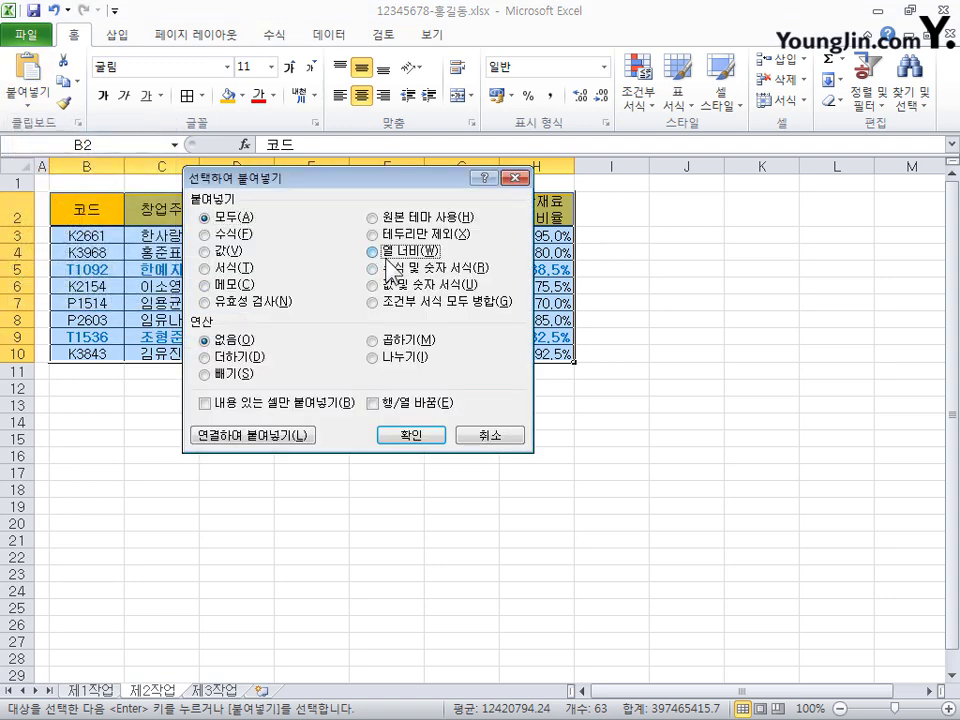
Try pasting only the column widths onto the copied table on sheet 제2작업, and undo that paste
{"action": "left_click", "coordinate": [386, 256]}
{"action": "left_click", "coordinate": [427, 436]}
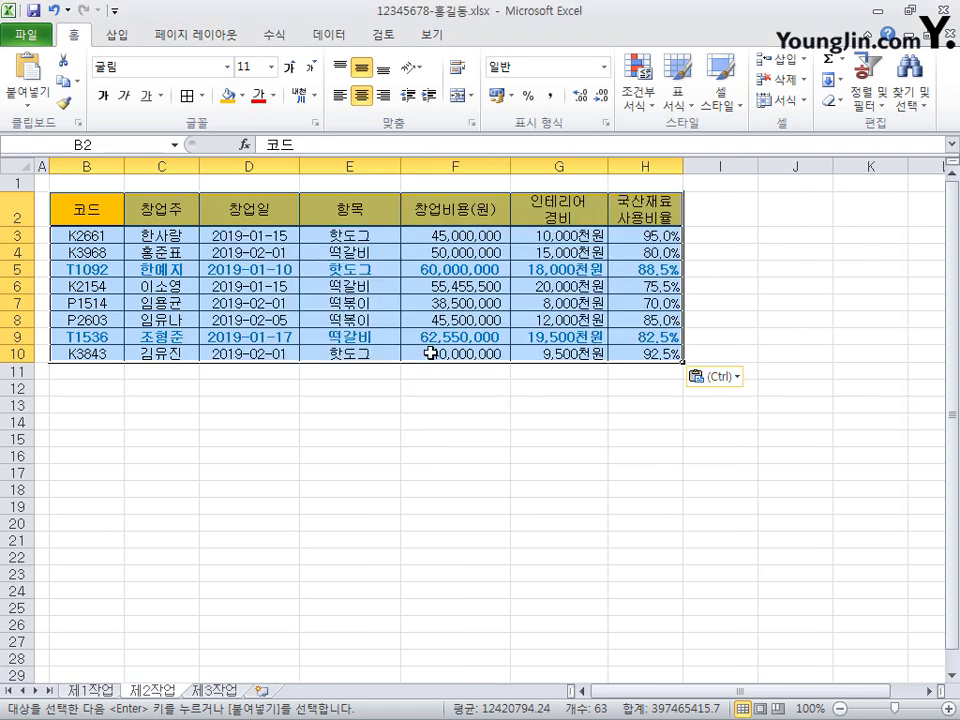
{"action": "left_click", "coordinate": [55, 10]}
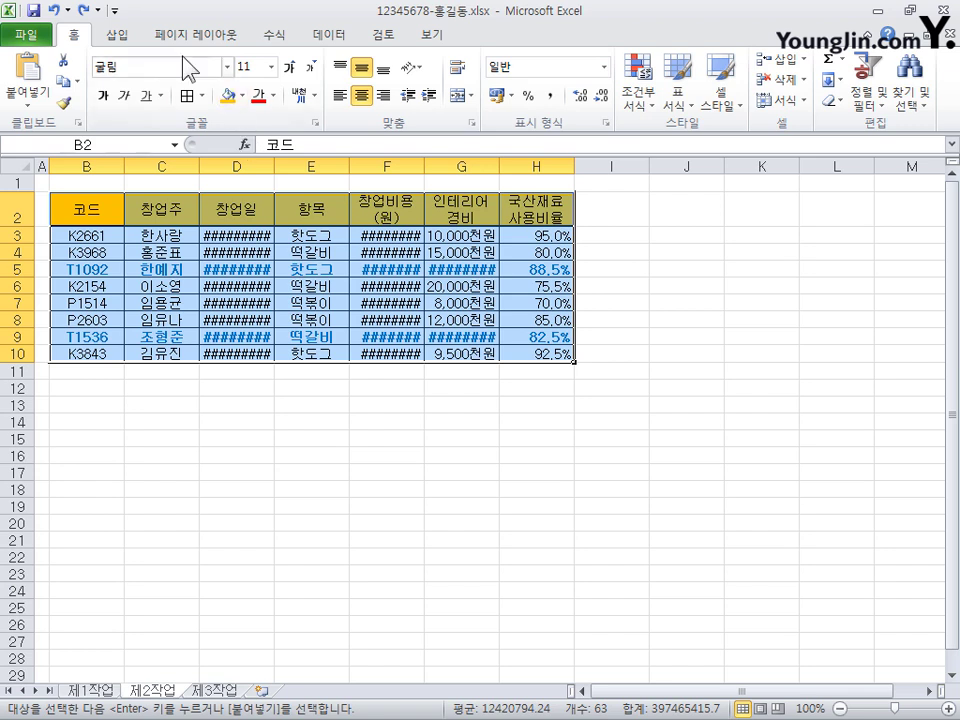
Paste the copied table at B2 on sheet 제2작업 keeping the source column widths, and make row 8 slightly taller
{"action": "left_click", "coordinate": [36, 96]}
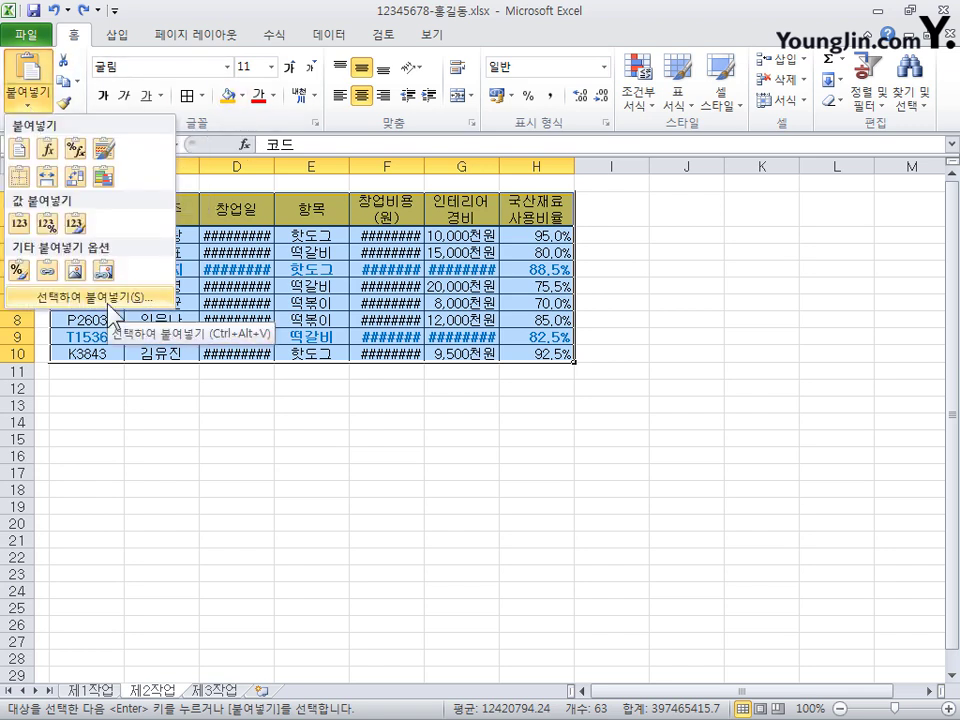
{"action": "left_click", "coordinate": [48, 178]}
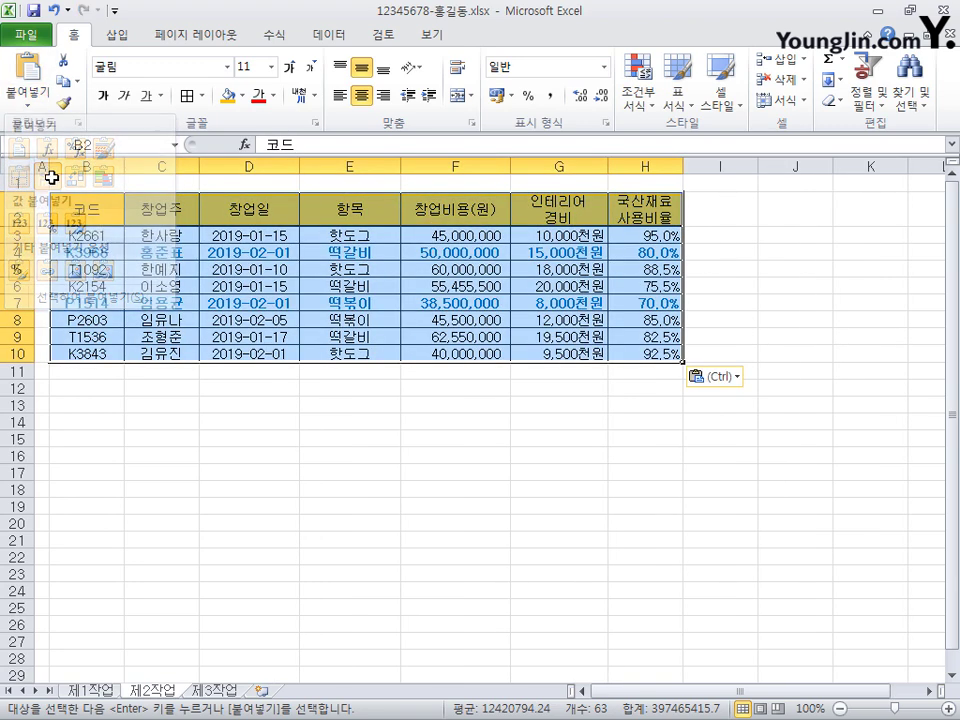
{"action": "left_click", "coordinate": [92, 691]}
{"action": "left_click", "coordinate": [150, 692]}
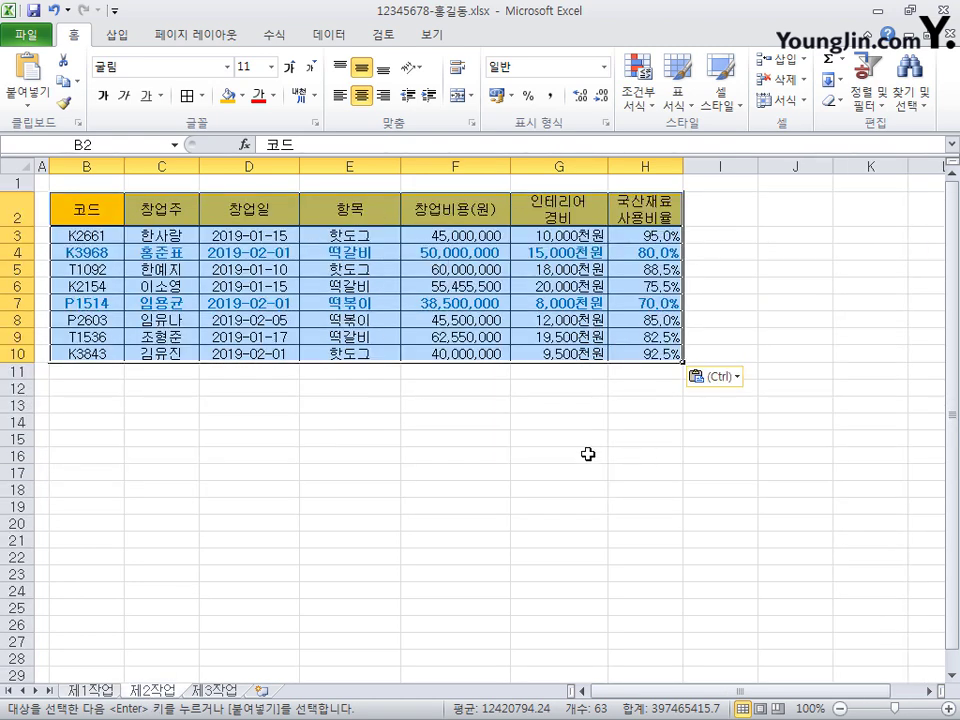
{"action": "left_click_drag", "start_coordinate": [24, 327], "coordinate": [24, 327]}
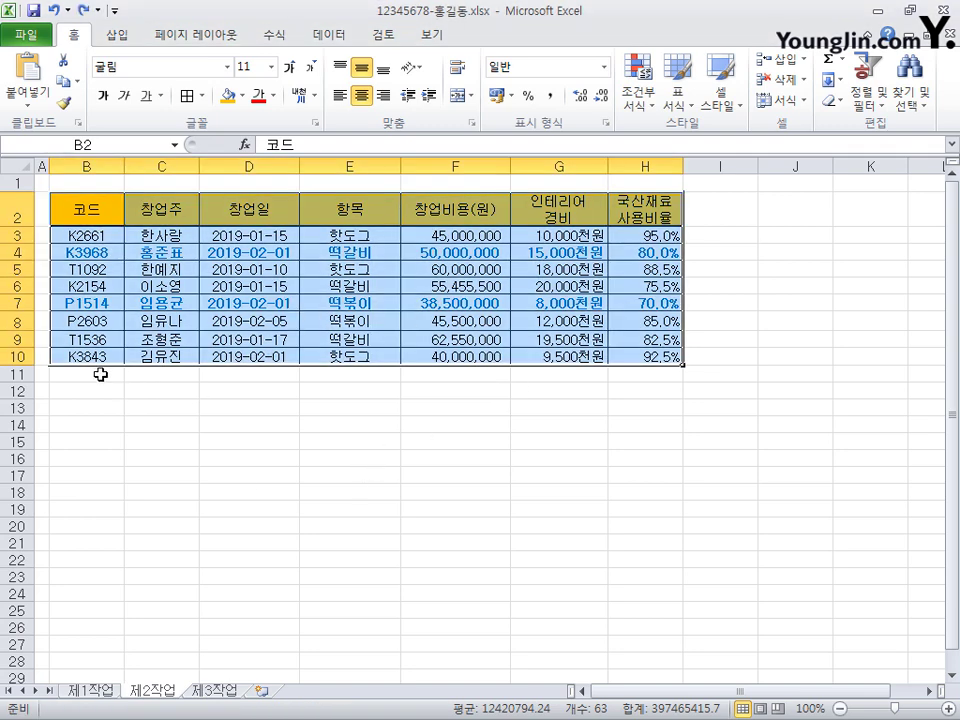
Merge and center B11:G11 below the table and enter the label "핫도그의 창업비용 원 평균" in it
{"action": "left_click_drag", "start_coordinate": [101, 374], "coordinate": [561, 374]}
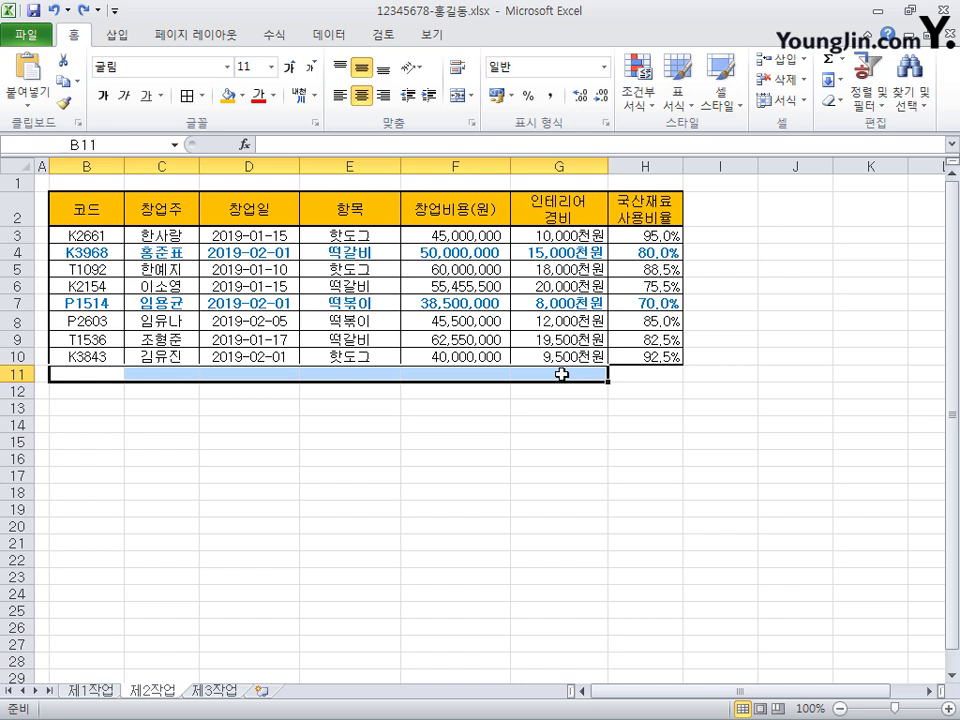
{"action": "left_click", "coordinate": [459, 96]}
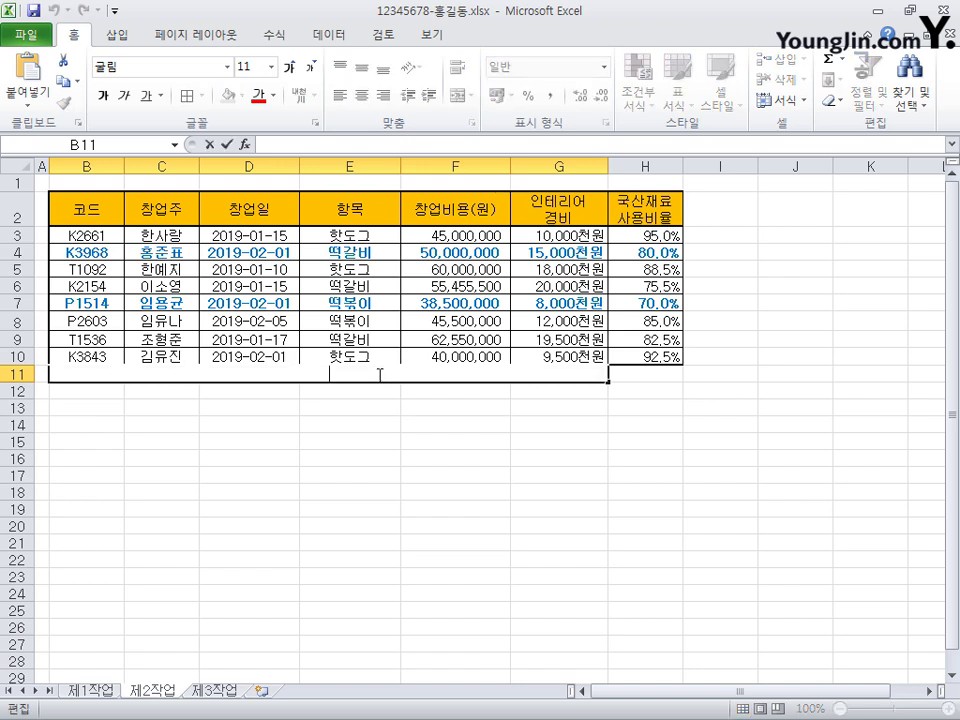
{"action": "type", "text": "핫도그의 창업비용 원 평균"}
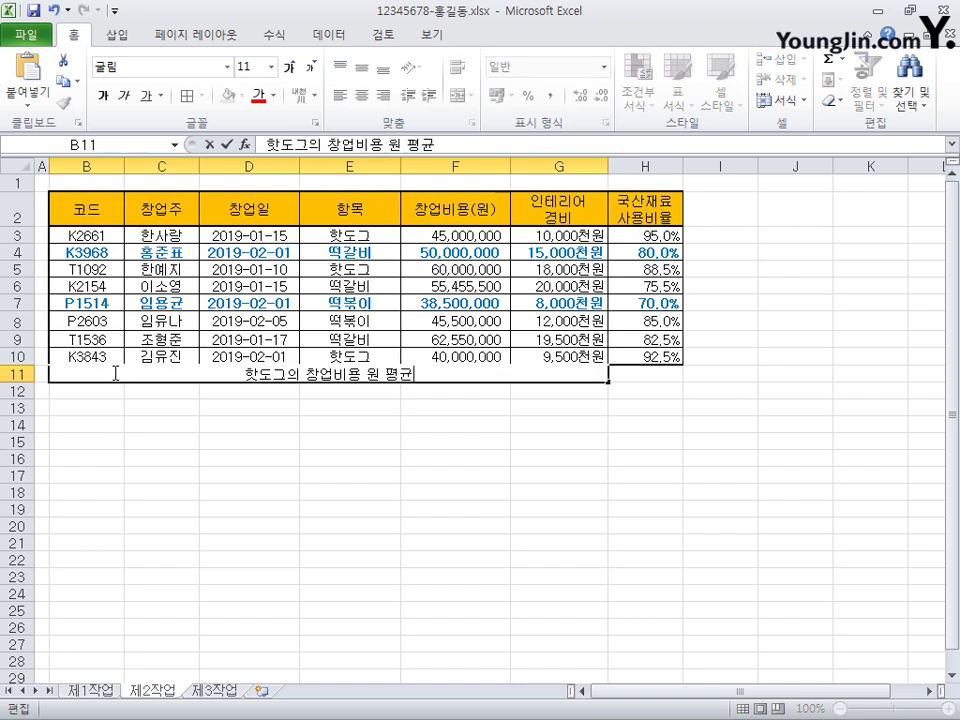
Apply all borders to the average row, covering the merged label cell and H11
{"action": "left_click", "coordinate": [632, 375]}
{"action": "left_click_drag", "start_coordinate": [632, 375], "coordinate": [318, 378]}
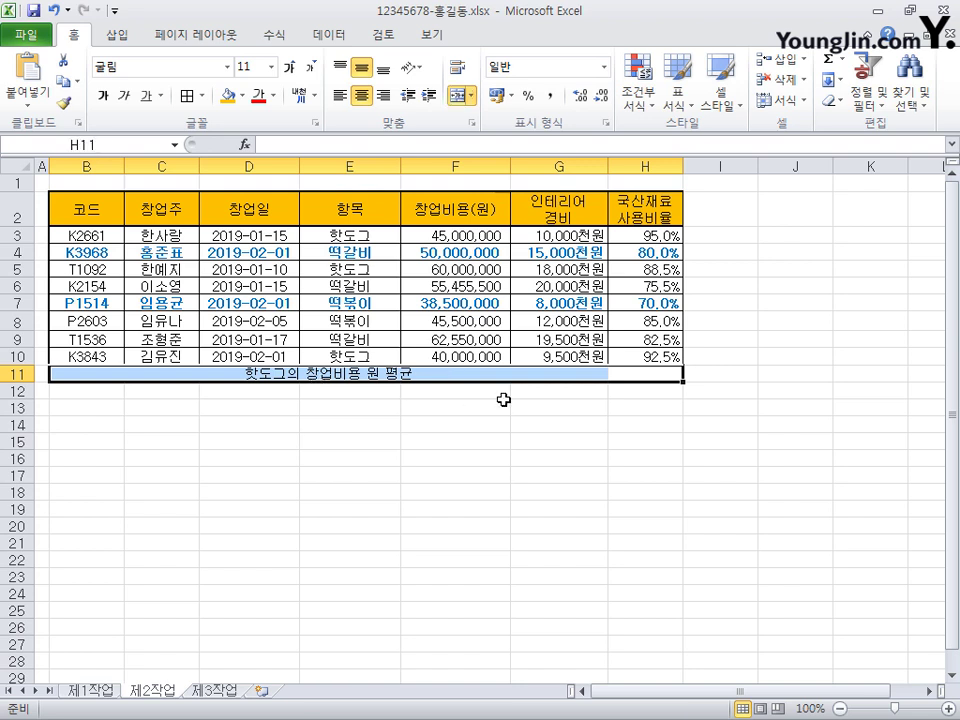
{"action": "left_click", "coordinate": [203, 95]}
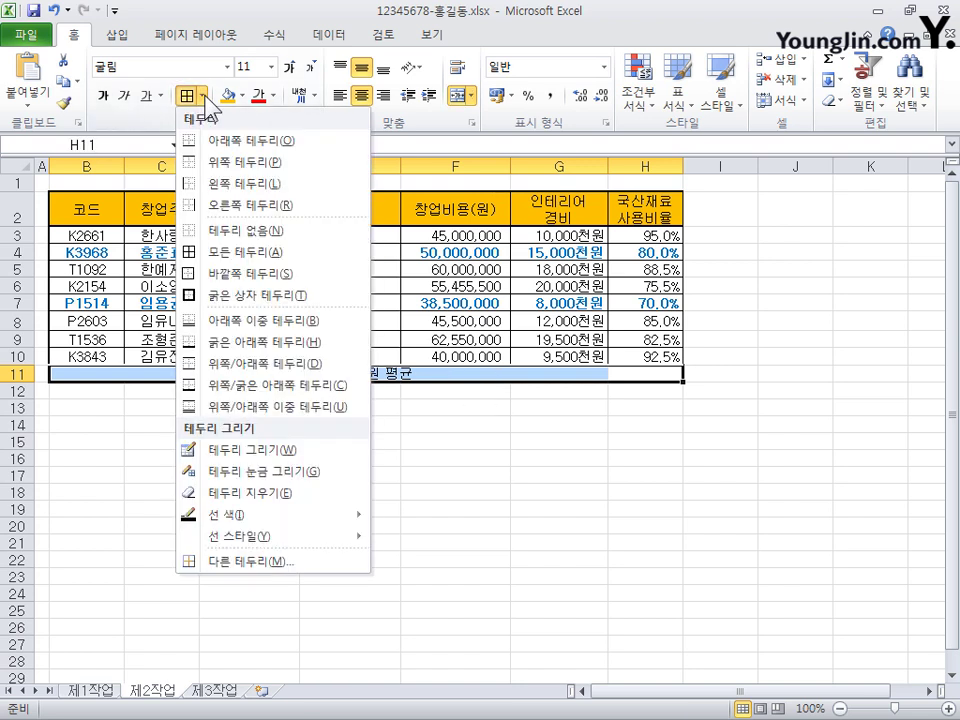
{"action": "left_click", "coordinate": [241, 262]}
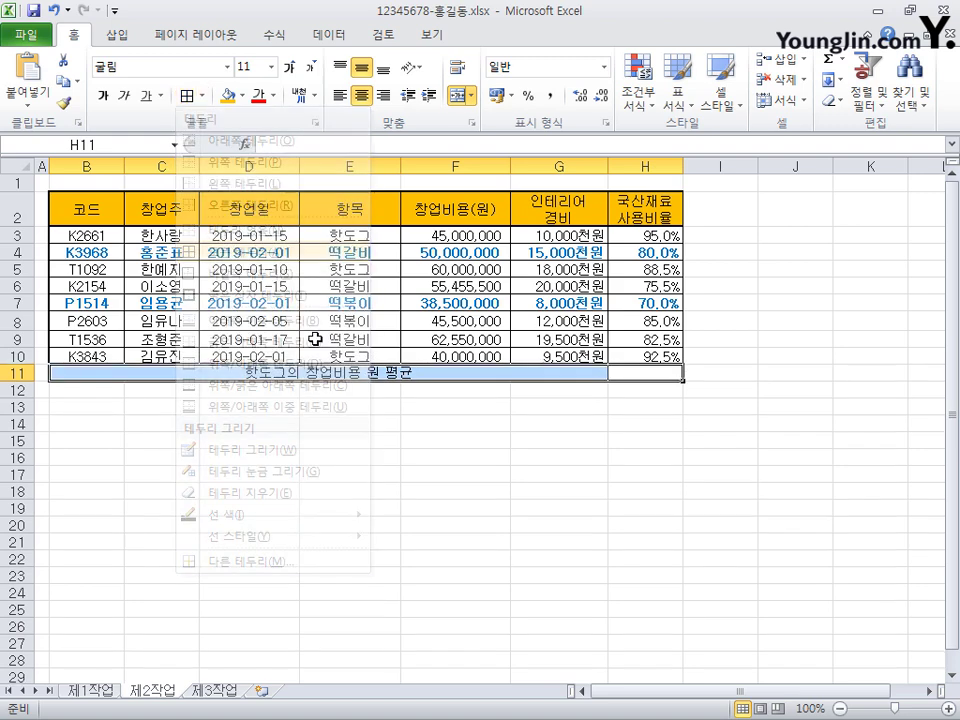
{"action": "left_click", "coordinate": [585, 405]}
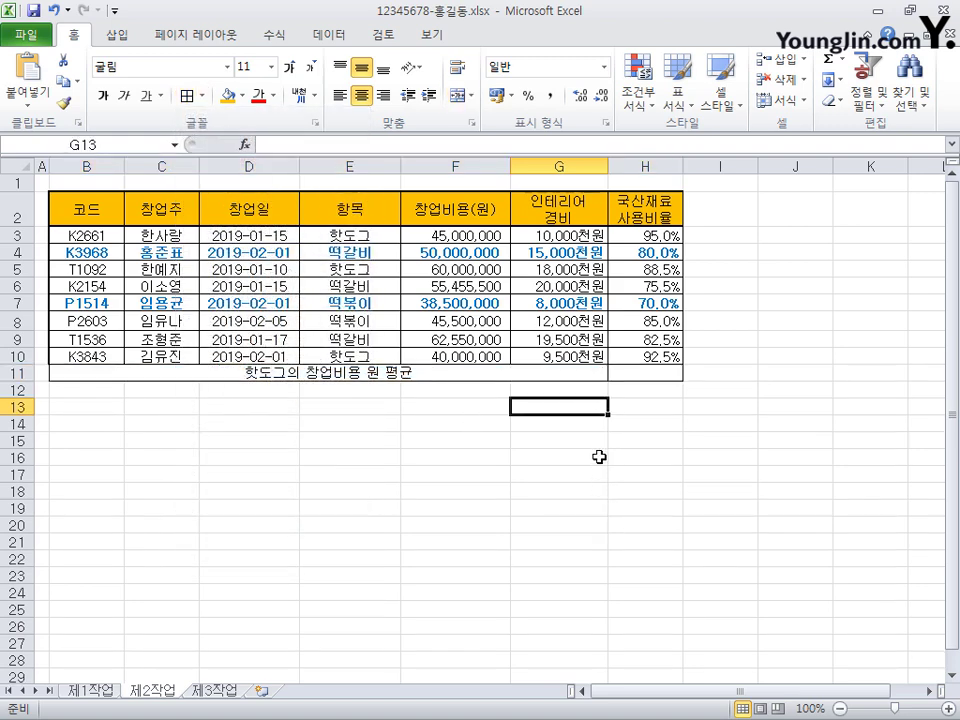
{"action": "left_click", "coordinate": [655, 373]}
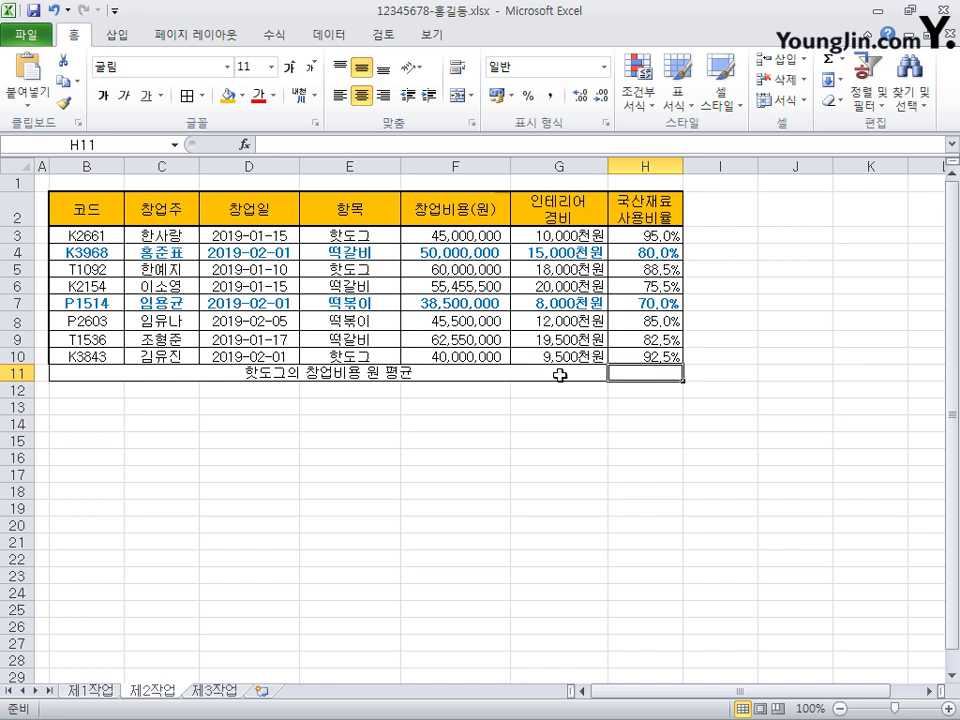
{"action": "left_click", "coordinate": [494, 357]}
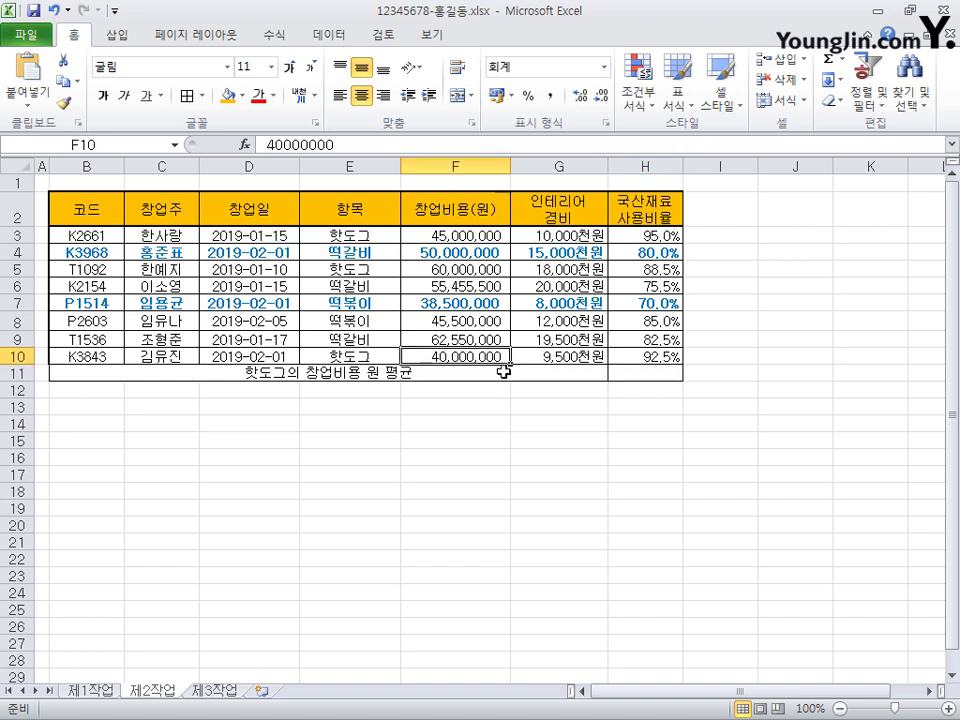
{"action": "left_click_drag", "start_coordinate": [497, 375], "coordinate": [651, 374]}
Calculate the average startup cost of the 핫도그 items in H11 with the formula =DAVERAGE(B2:H10,5,E2:E3)
{"action": "left_click", "coordinate": [617, 368]}
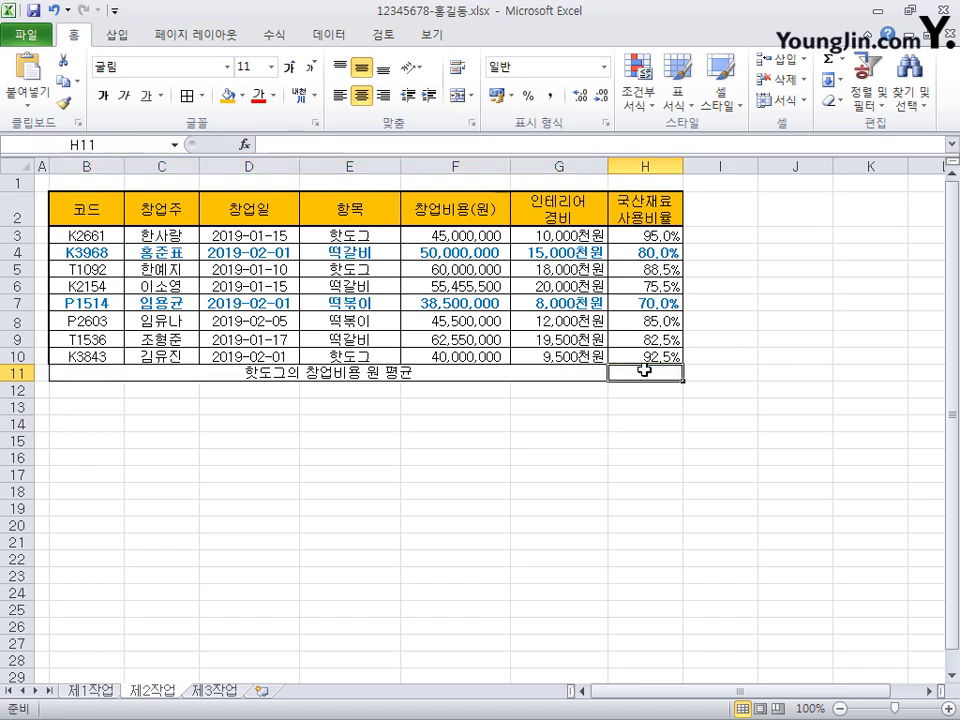
{"action": "left_click", "coordinate": [385, 149]}
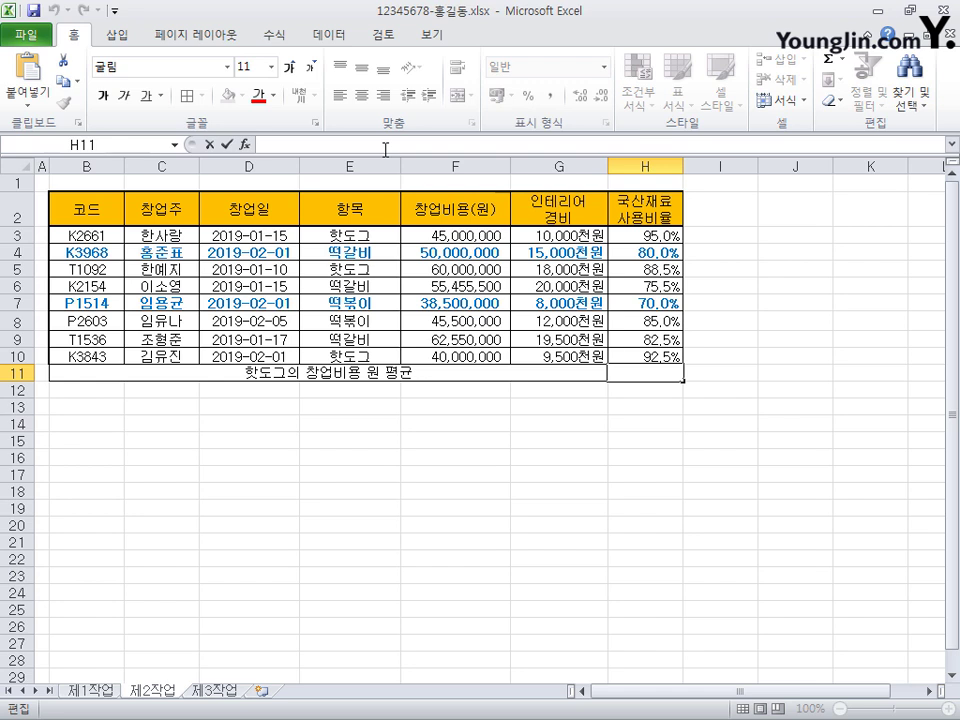
{"action": "type", "text": "=DAVERAGE(B2:H10,5,E2:E3)"}
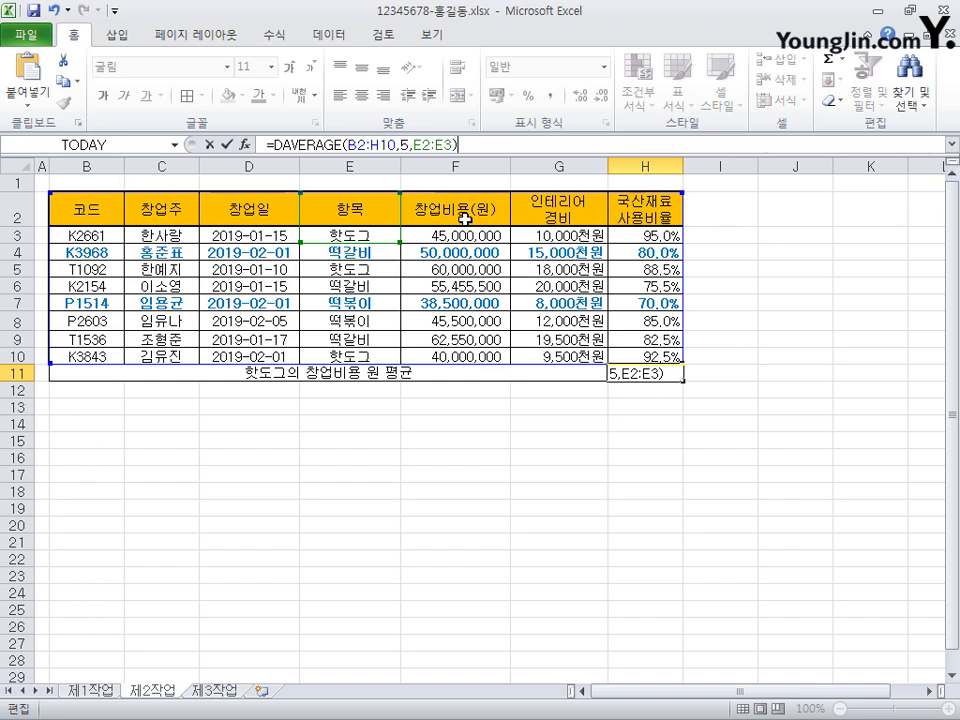
{"action": "key", "text": "Return"}
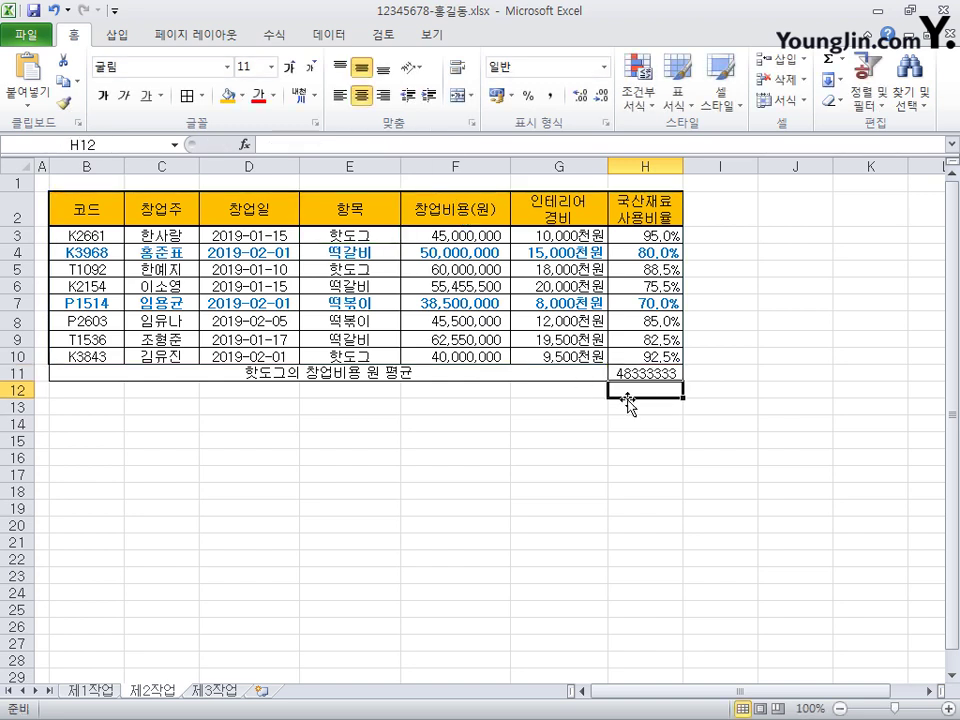
Autofit column H and format the average in H11 as Accounting (회계) without a currency symbol
{"action": "left_click", "coordinate": [671, 372]}
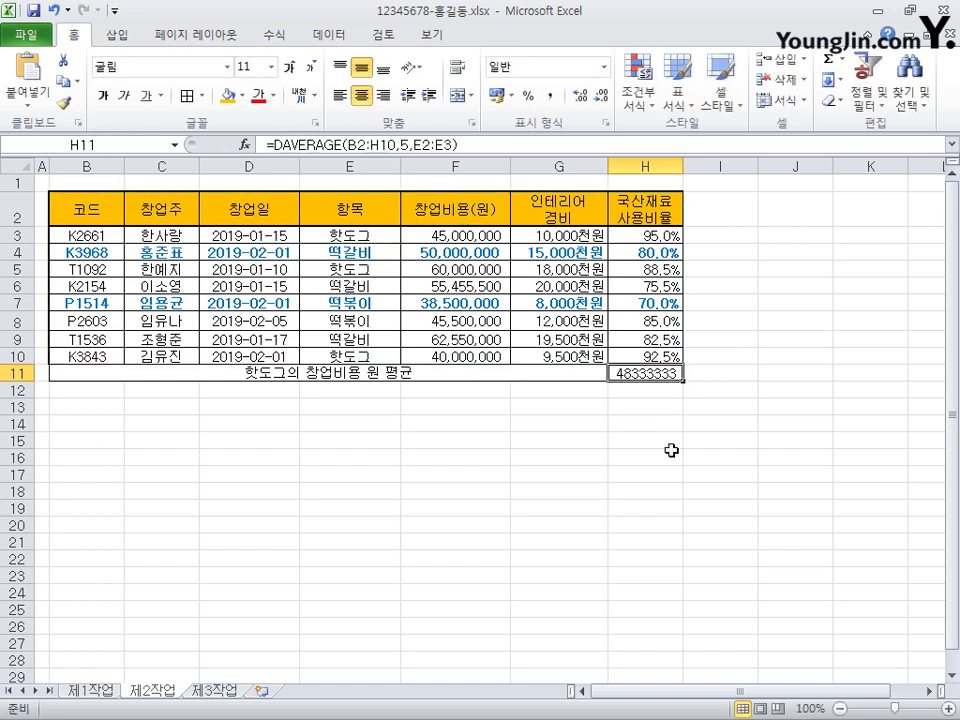
{"action": "double_click", "coordinate": [681, 165]}
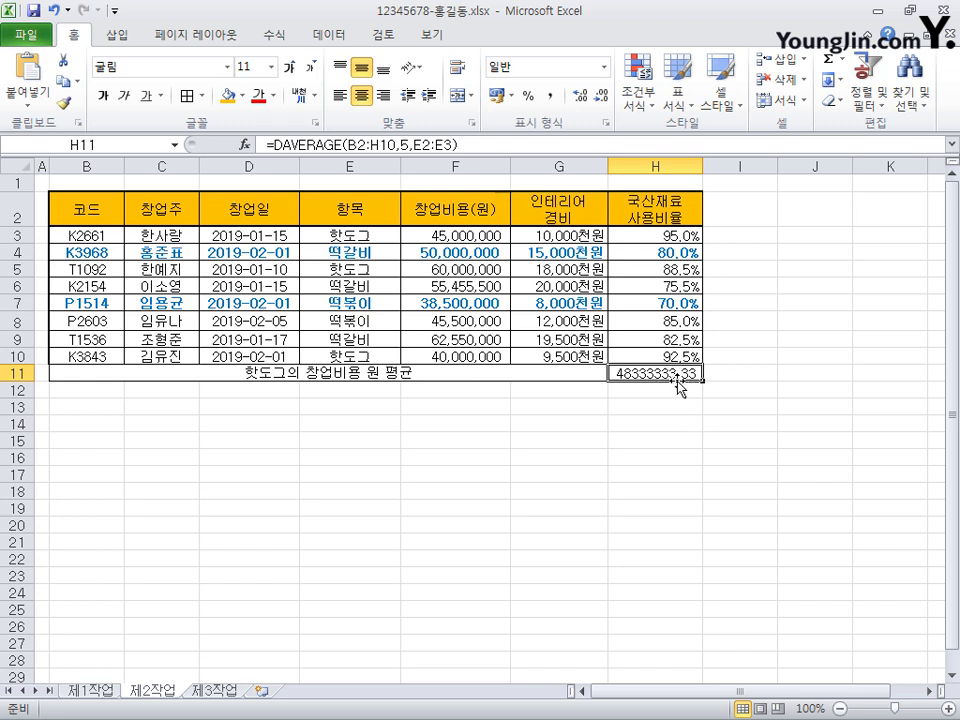
{"action": "key", "text": "ctrl+1"}
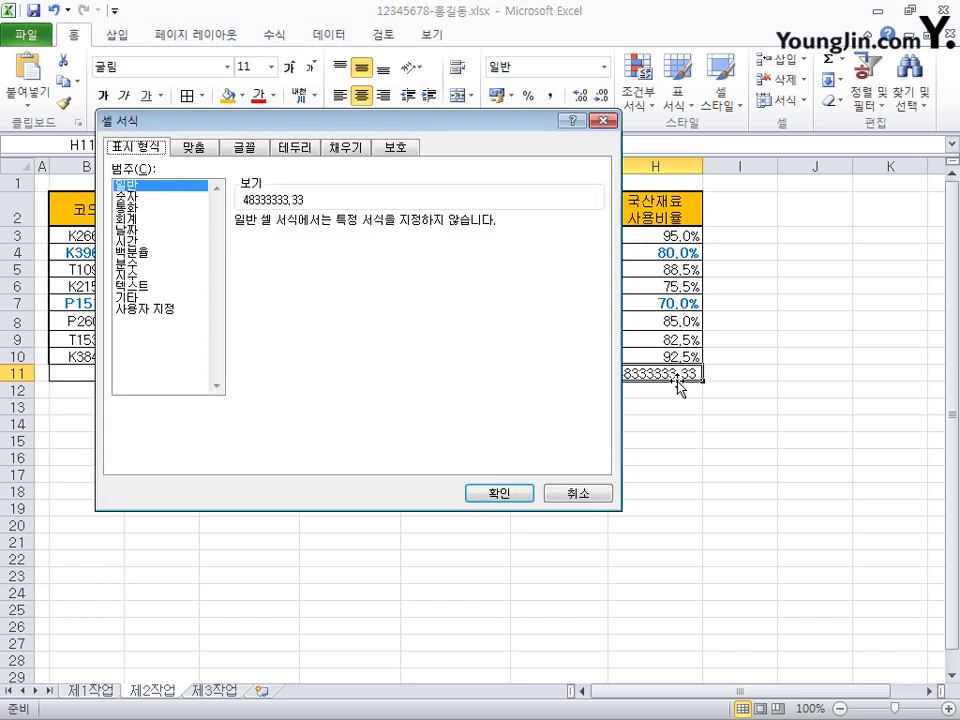
{"action": "left_click", "coordinate": [157, 217]}
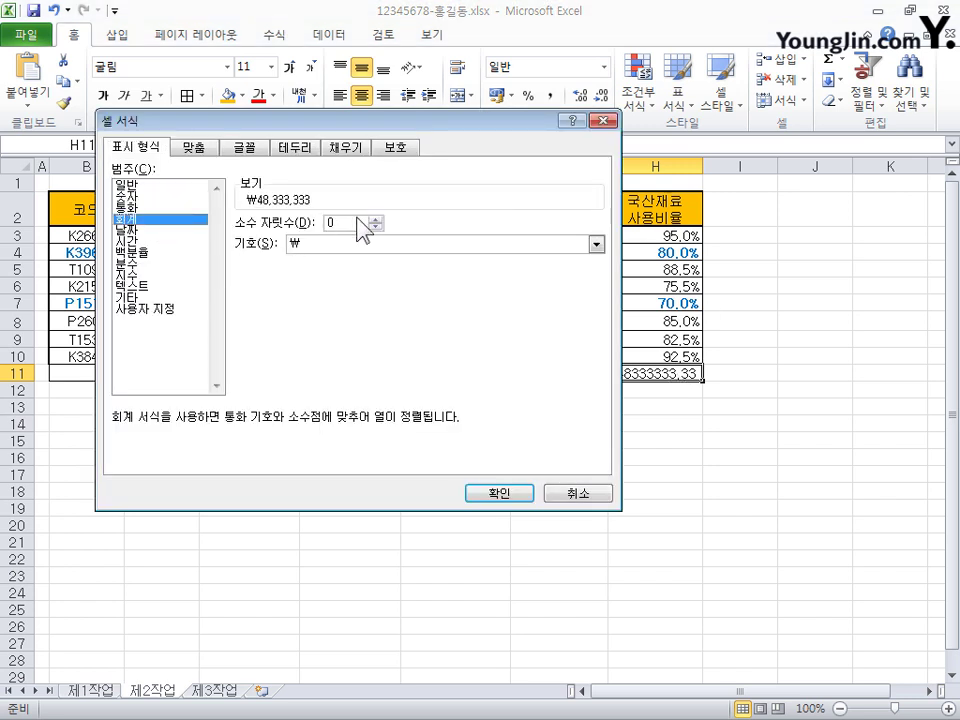
{"action": "left_click", "coordinate": [321, 245]}
{"action": "left_click", "coordinate": [322, 266]}
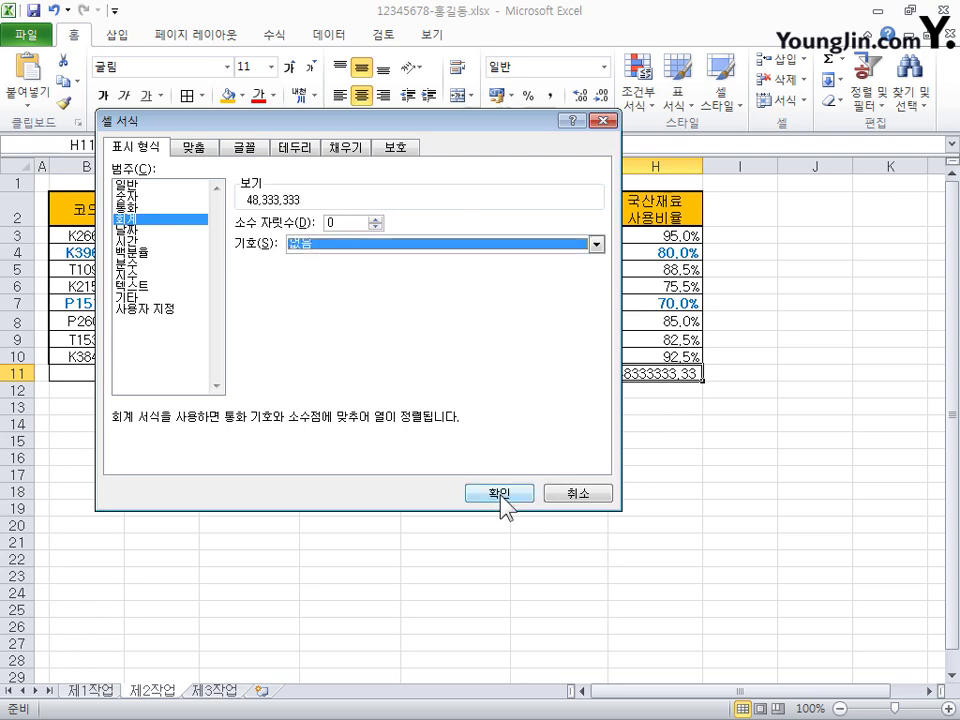
{"action": "left_click", "coordinate": [500, 493]}
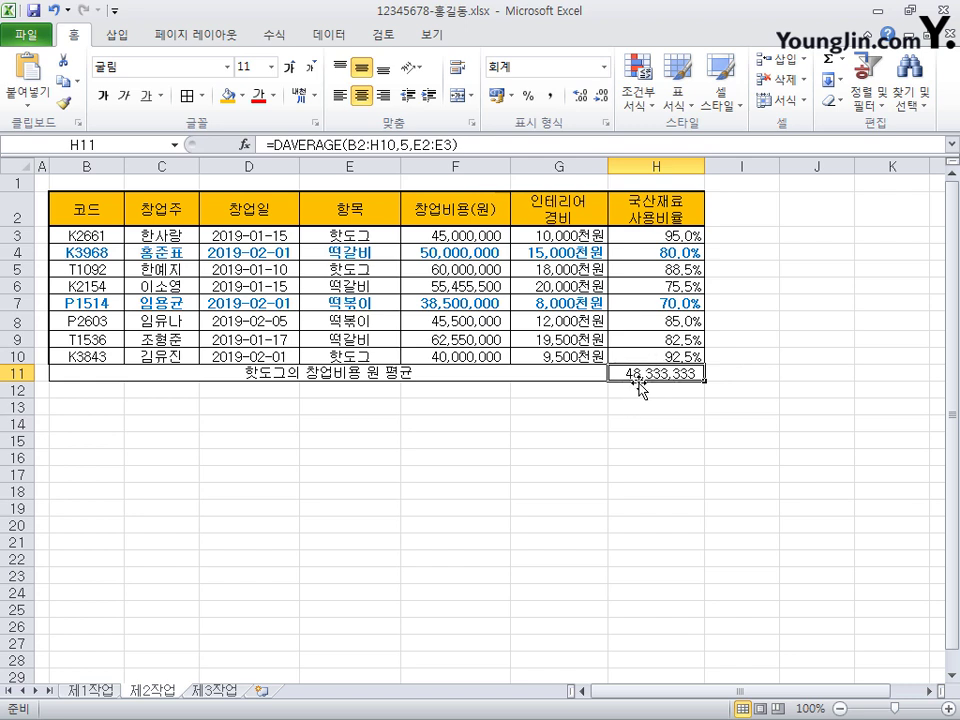
Run Goal Seek on H11 with a target value of 48300000 by changing cell F3, and keep the solution
{"action": "left_click", "coordinate": [740, 372]}
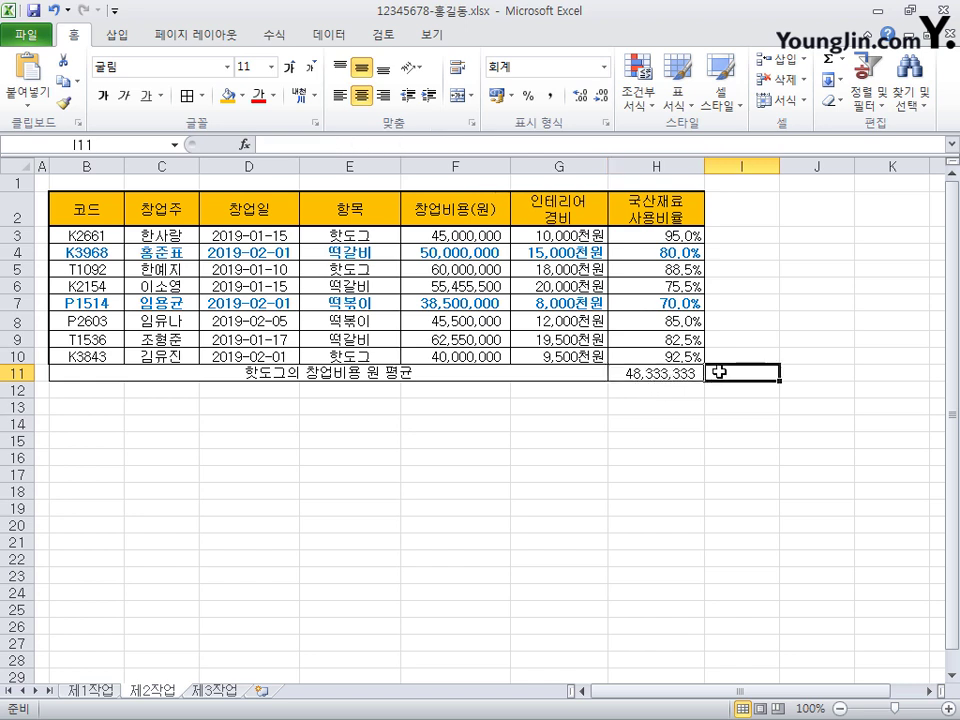
{"action": "left_click", "coordinate": [630, 372]}
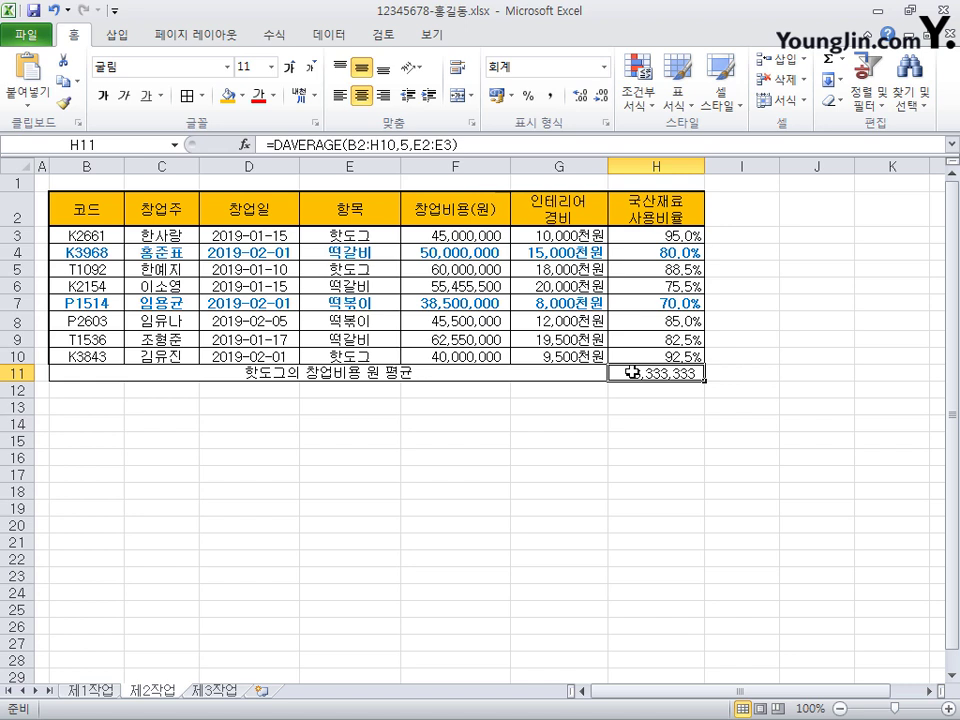
{"action": "left_click", "coordinate": [328, 36]}
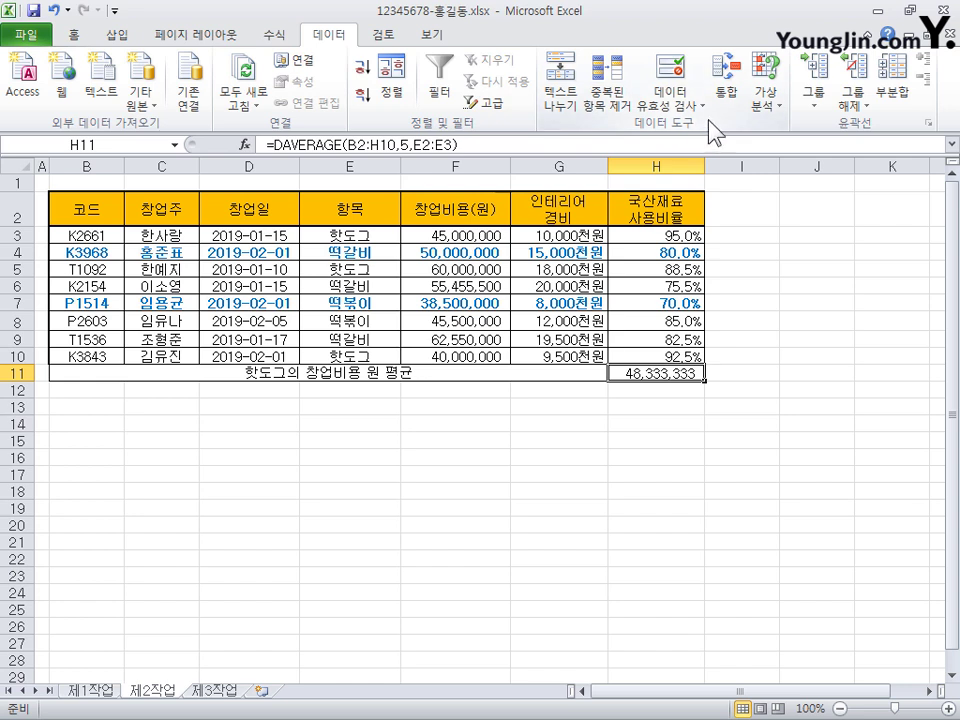
{"action": "left_click", "coordinate": [765, 97]}
{"action": "left_click", "coordinate": [815, 150]}
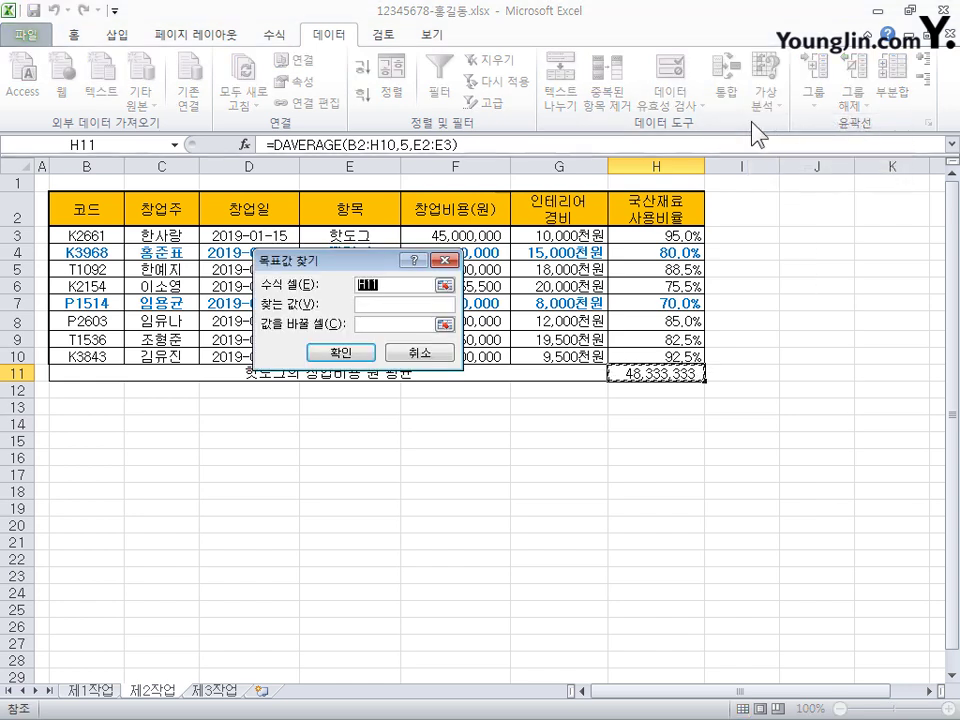
{"action": "left_click_drag", "start_coordinate": [396, 259], "coordinate": [462, 400]}
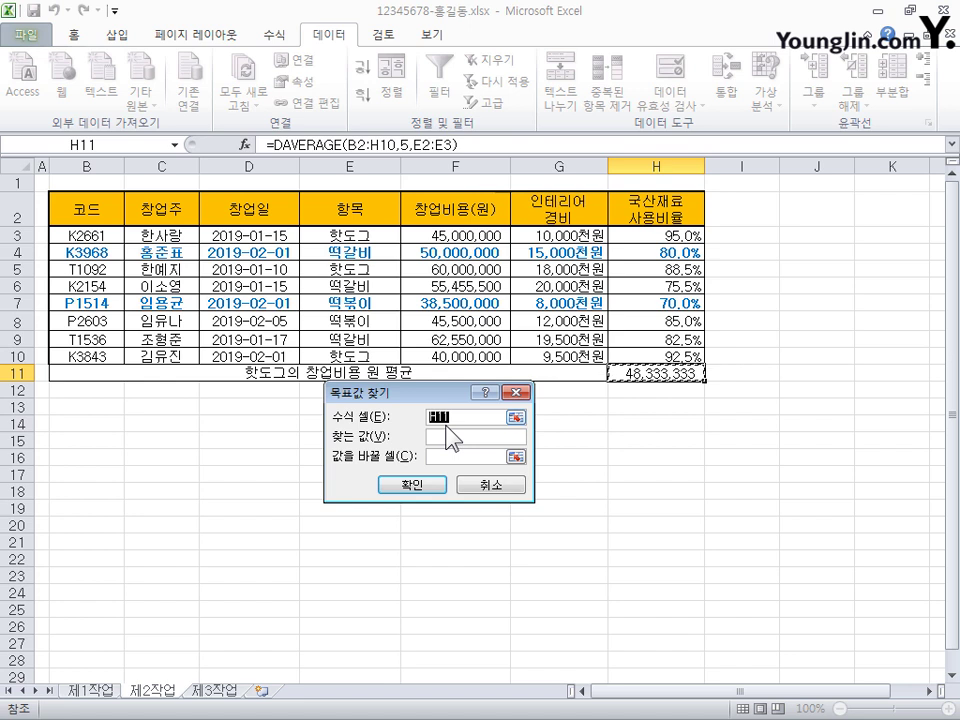
{"action": "left_click", "coordinate": [455, 436]}
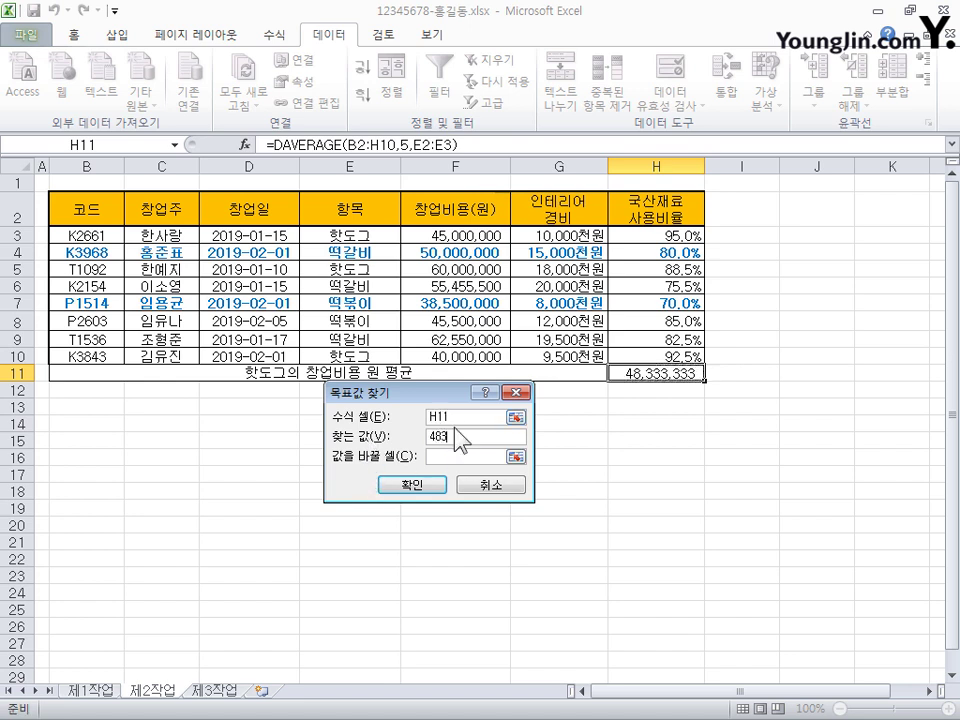
{"action": "type", "text": "48300000"}
{"action": "left_click", "coordinate": [440, 457]}
{"action": "left_click", "coordinate": [460, 234]}
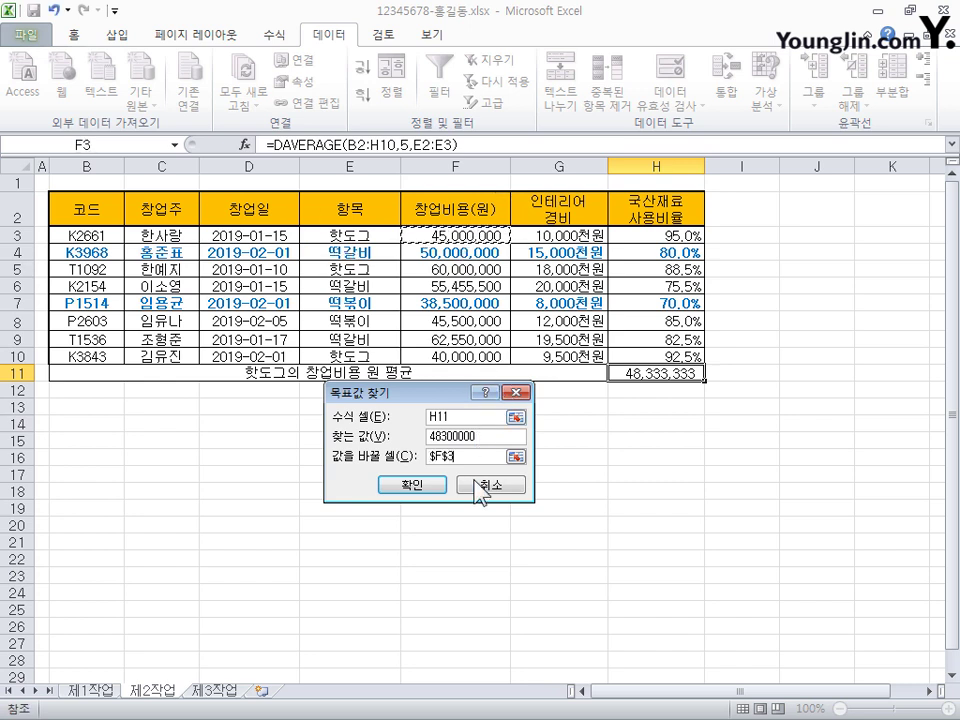
{"action": "left_click", "coordinate": [437, 487]}
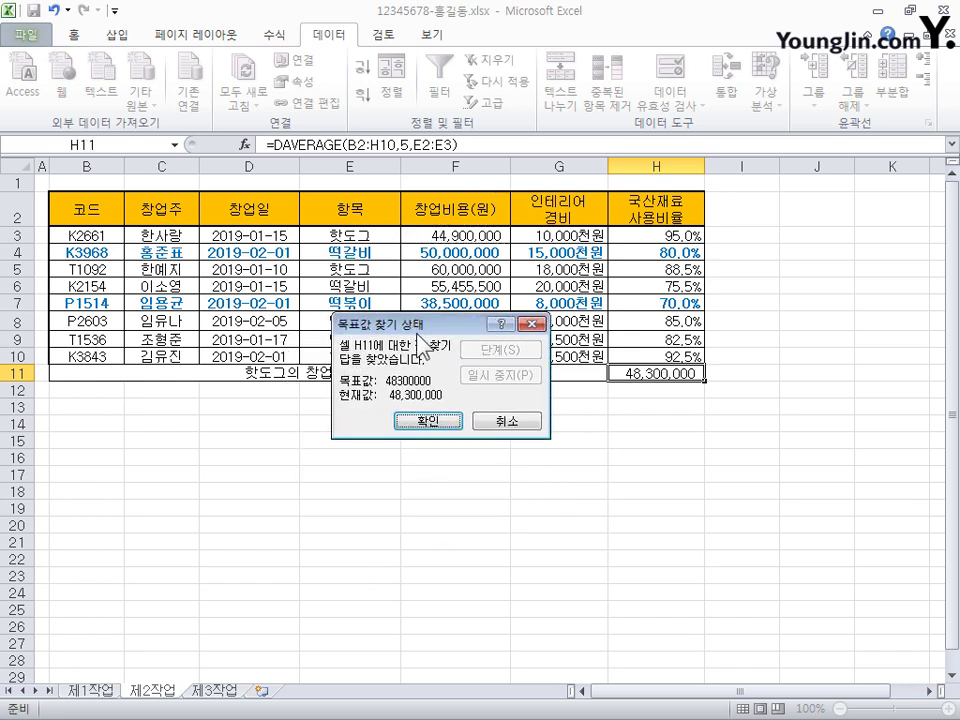
{"action": "left_click", "coordinate": [446, 424]}
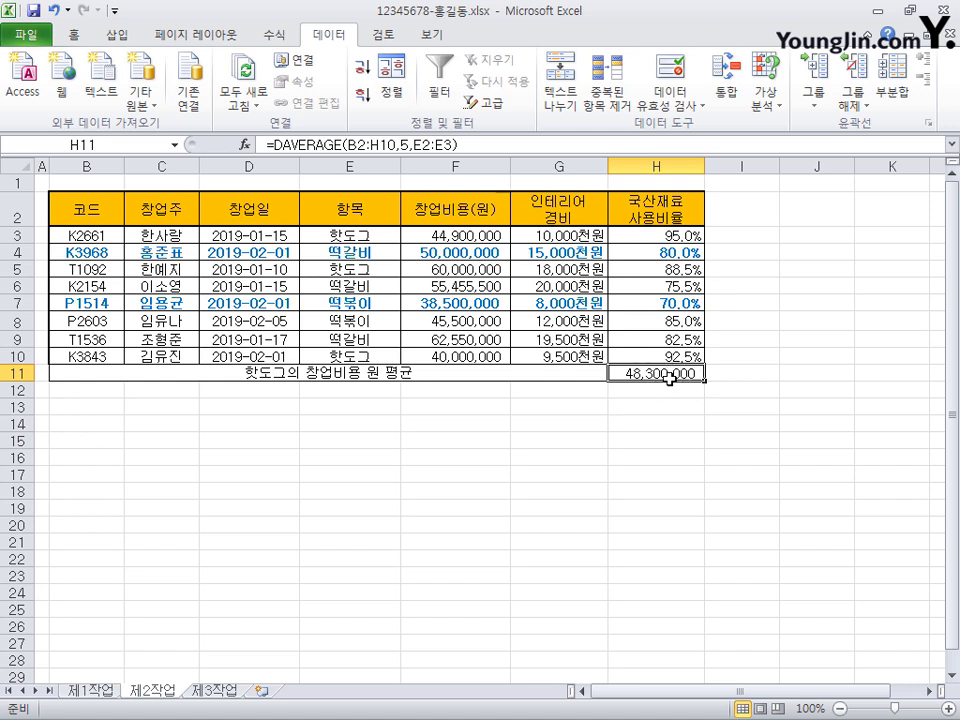
{"action": "left_click", "coordinate": [153, 236]}
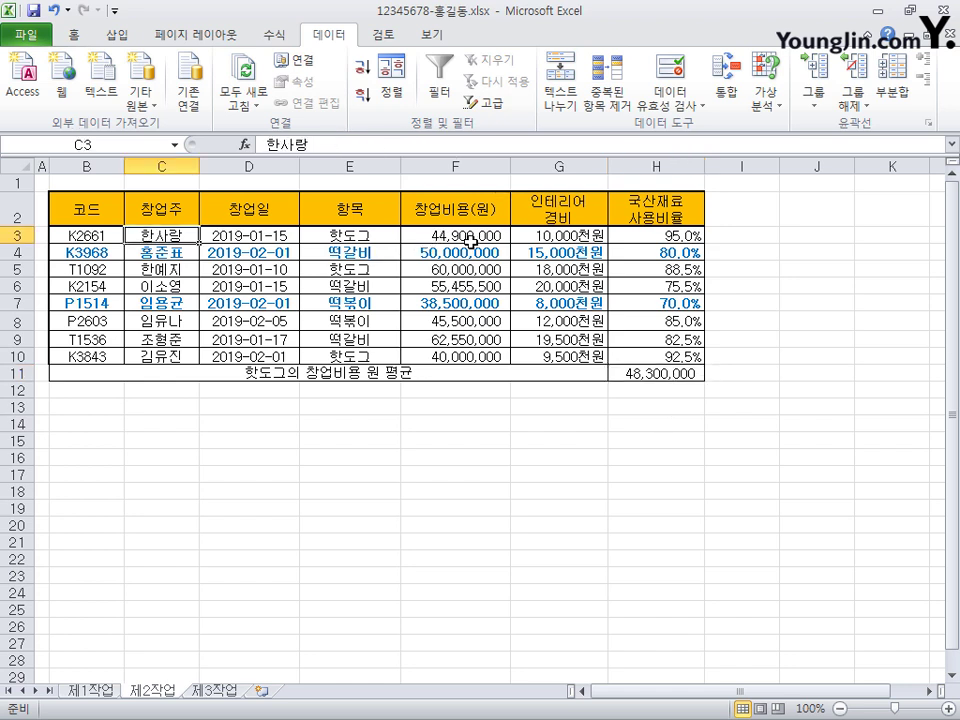
Undo the Goal Seek change and redo it to compare the values before and after
{"action": "left_click", "coordinate": [68, 12]}
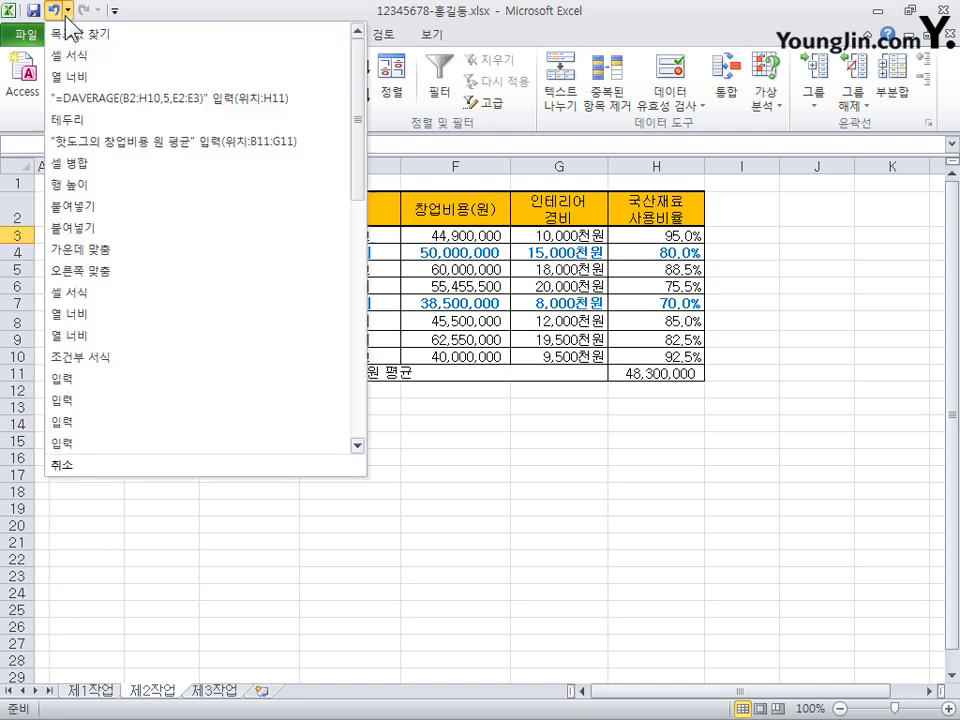
{"action": "left_click", "coordinate": [60, 14]}
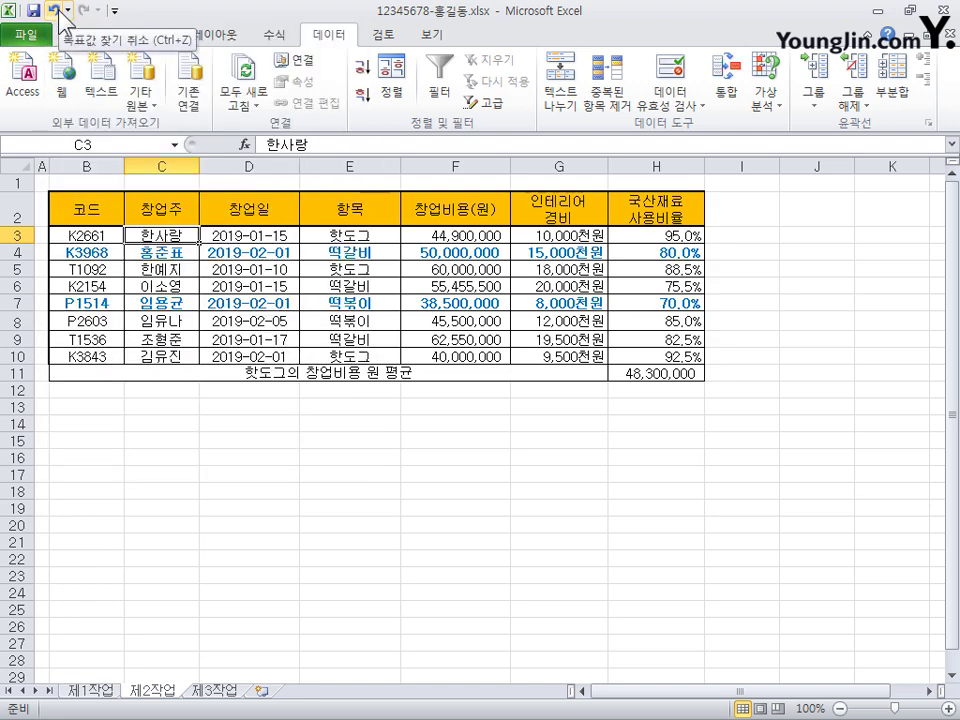
{"action": "left_click", "coordinate": [55, 12]}
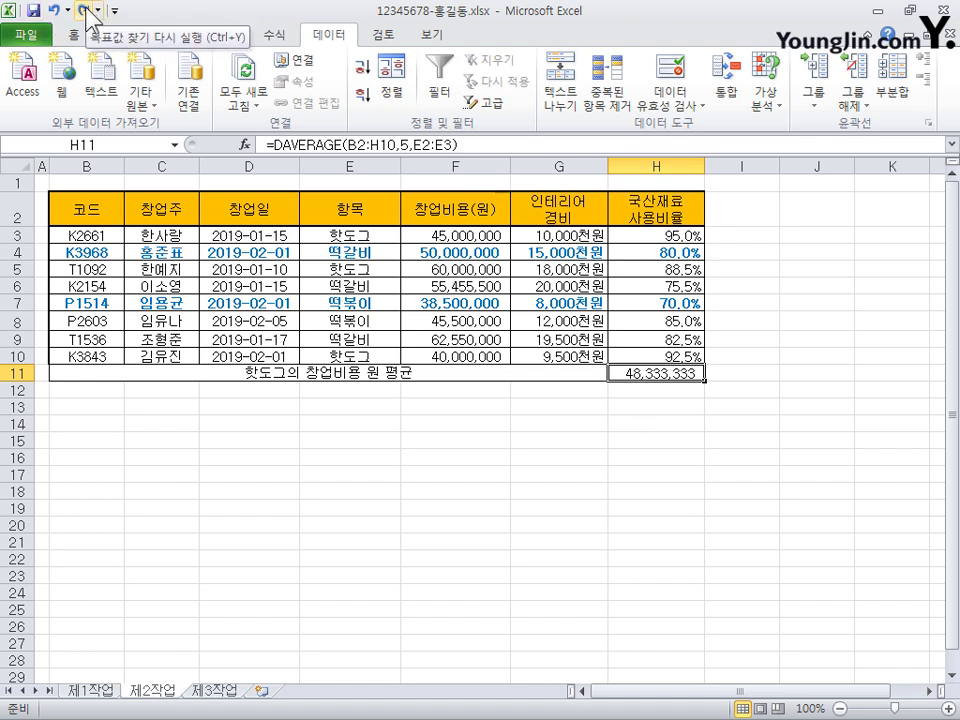
{"action": "left_click", "coordinate": [86, 12]}
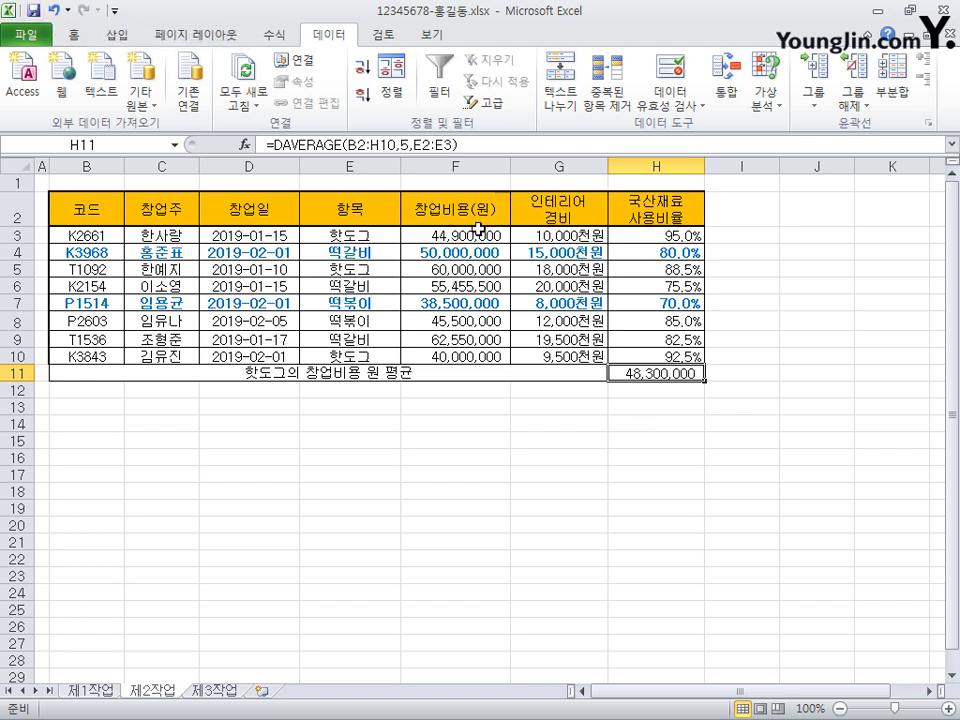
Check the adjusted startup cost in F3 and the DAVERAGE formula with its referenced ranges in H11
{"action": "left_click", "coordinate": [482, 236]}
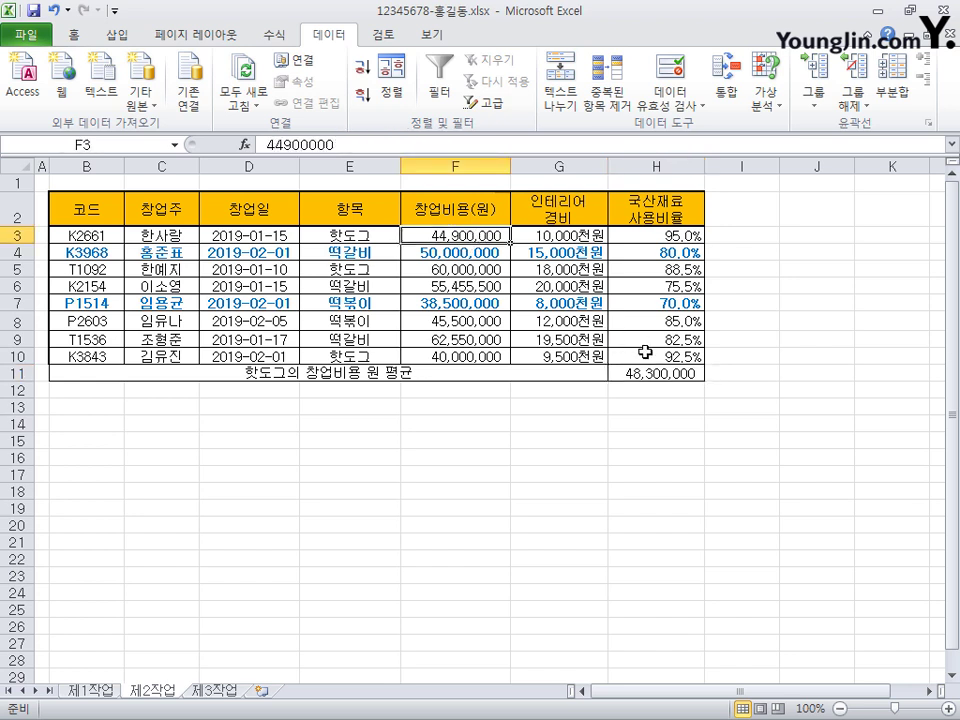
{"action": "left_click", "coordinate": [650, 372]}
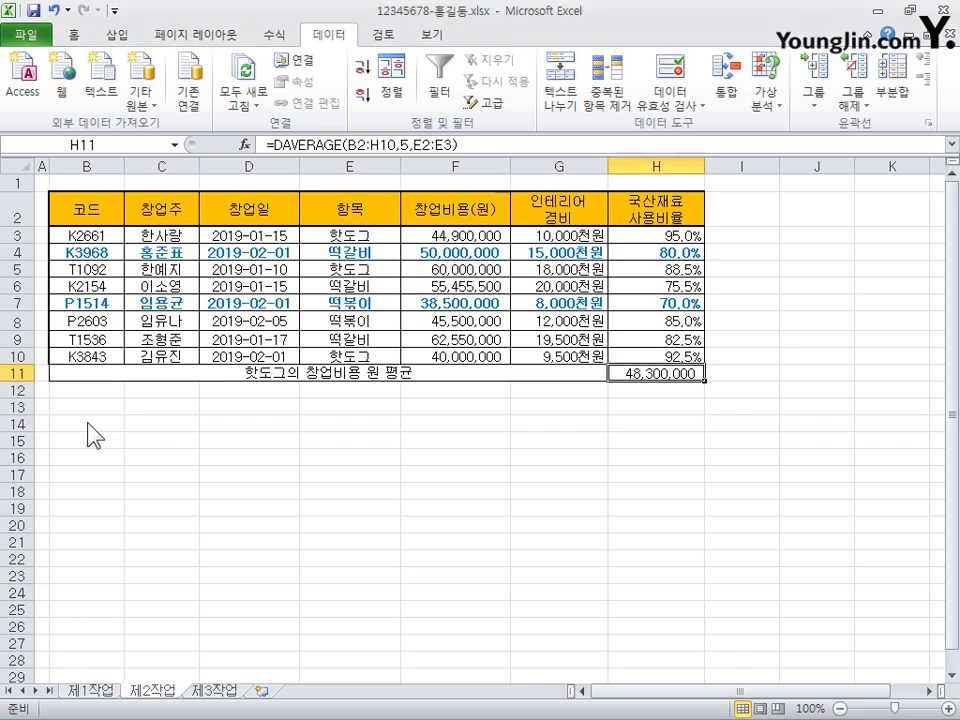
{"action": "key", "text": "F2"}
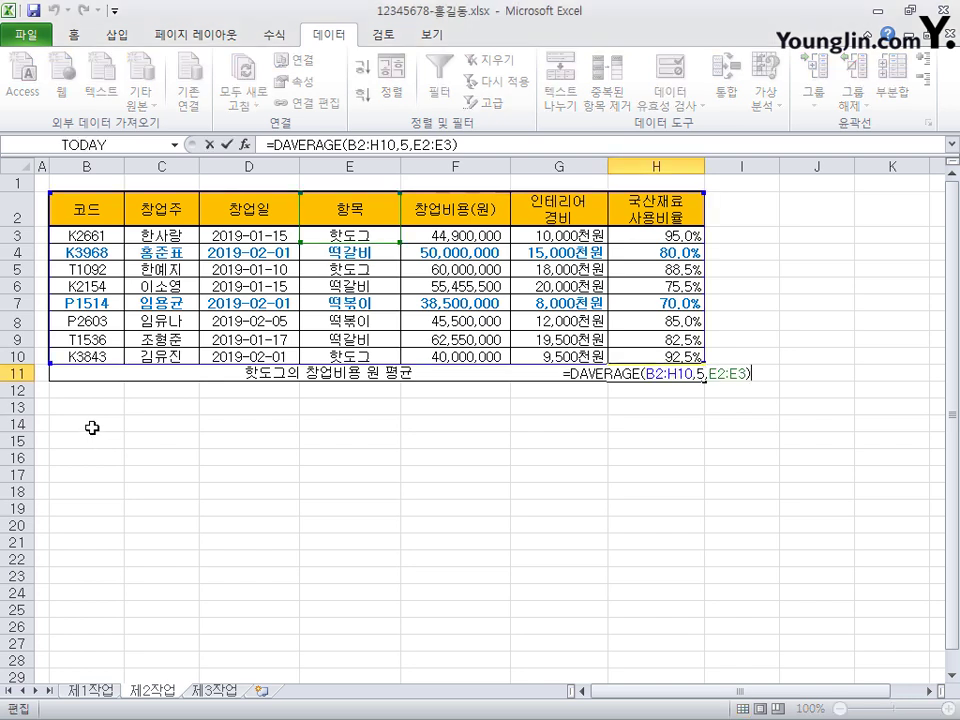
{"action": "left_click", "coordinate": [91, 429]}
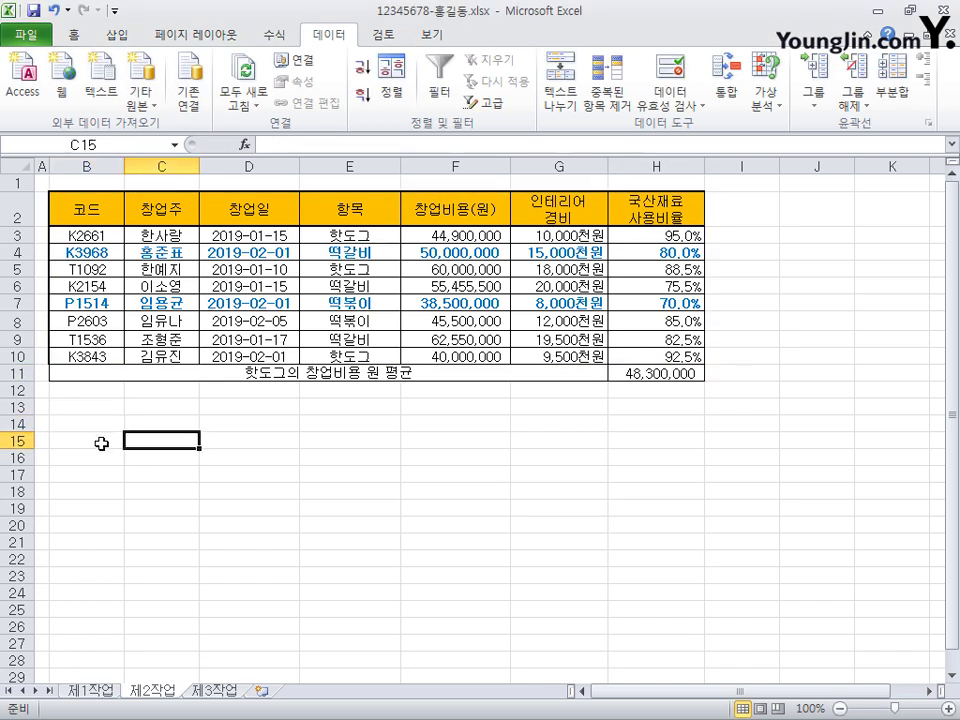
{"action": "left_click_drag", "start_coordinate": [101, 443], "coordinate": [171, 443]}
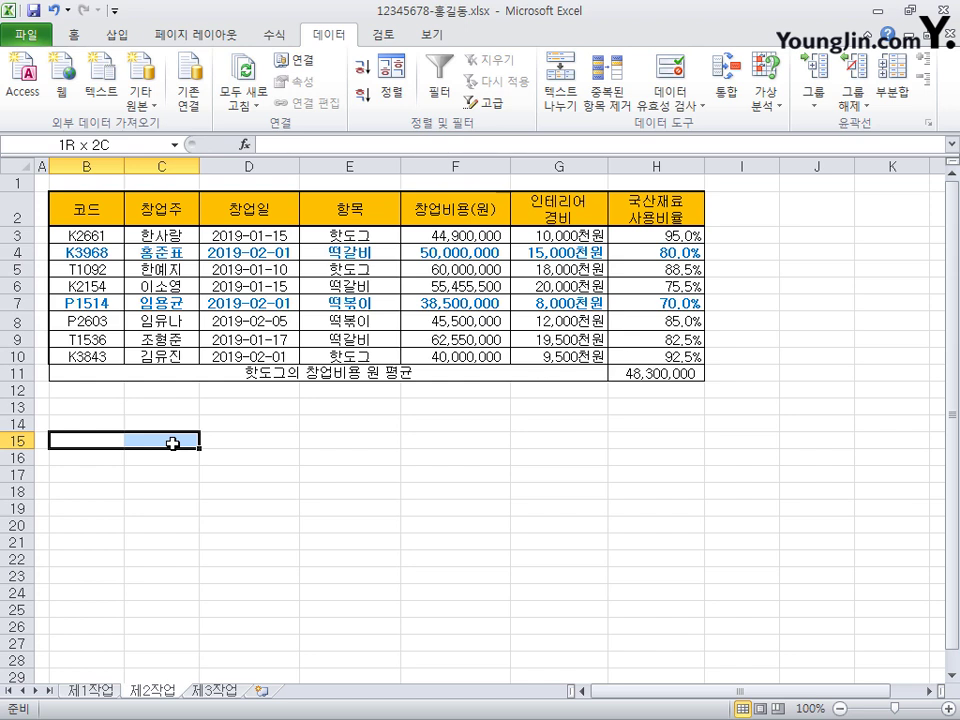
{"action": "left_click", "coordinate": [79, 439]}
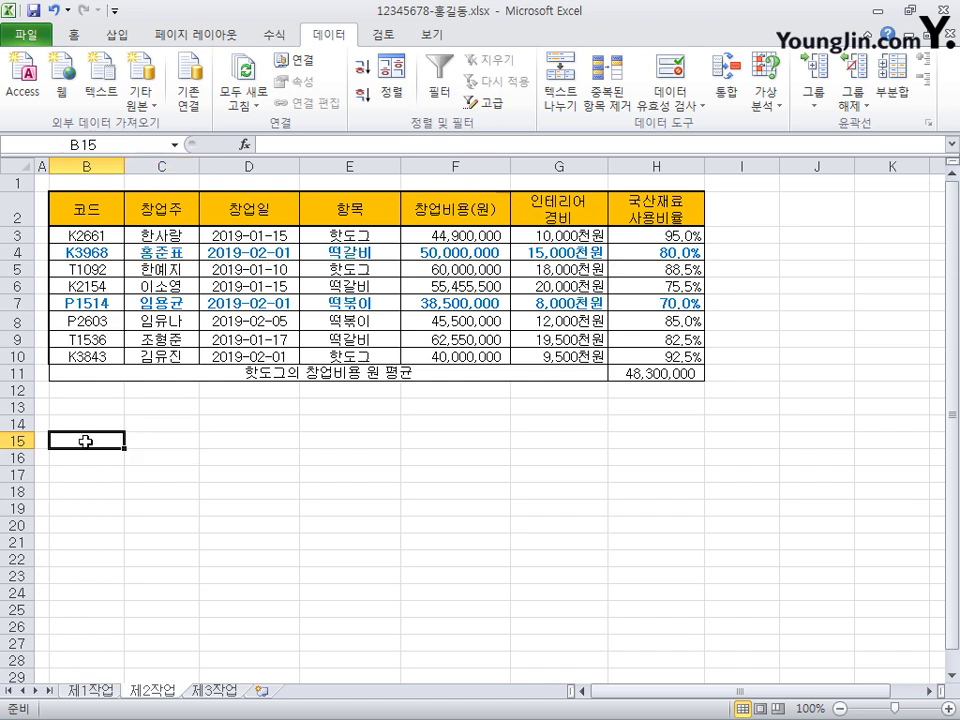
{"action": "left_click", "coordinate": [165, 457]}
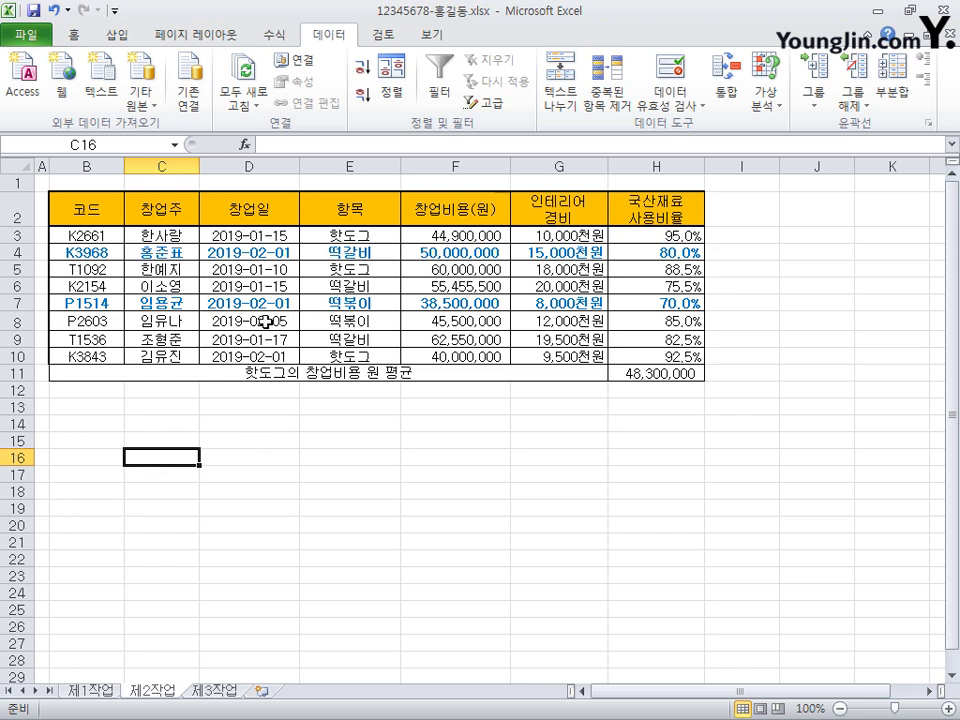
{"action": "left_click_drag", "start_coordinate": [100, 210], "coordinate": [671, 214]}
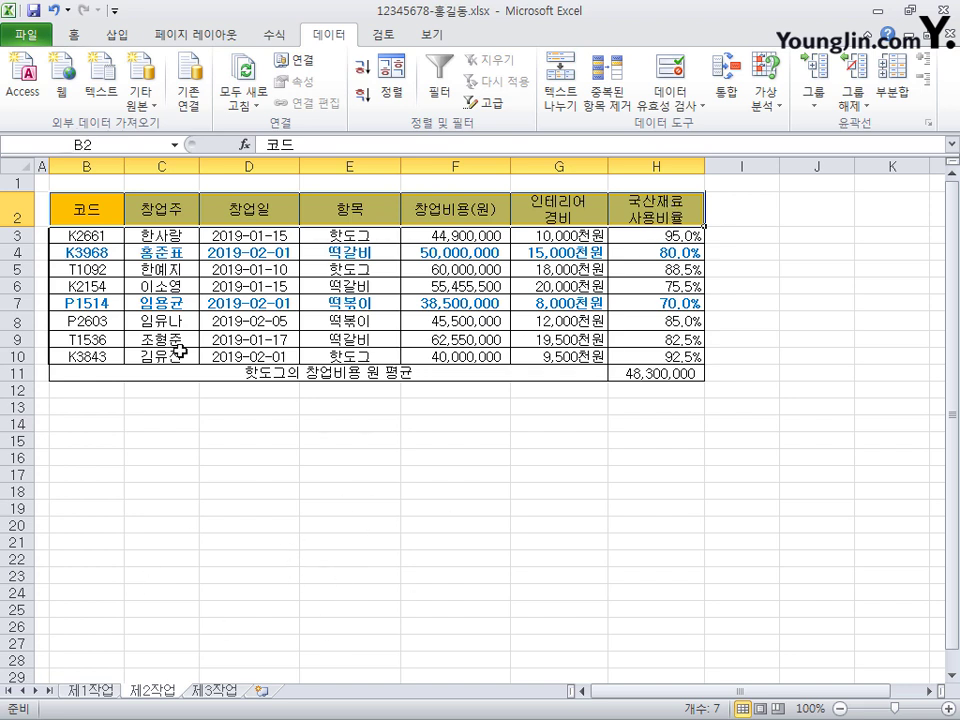
{"action": "left_click", "coordinate": [105, 213]}
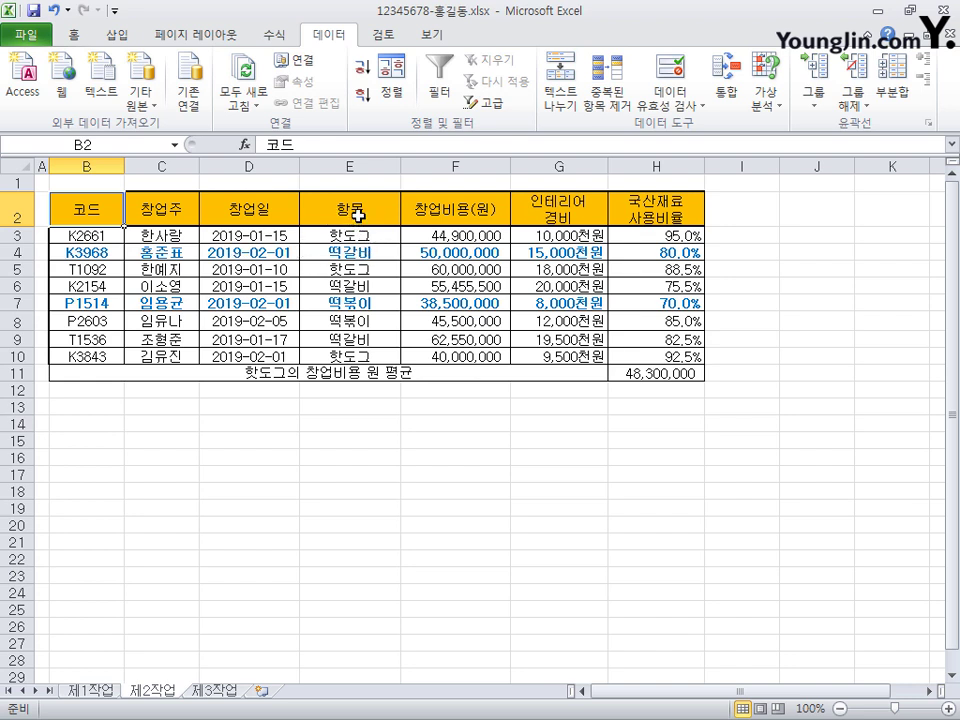
{"action": "left_click", "coordinate": [362, 210], "text": "ctrl"}
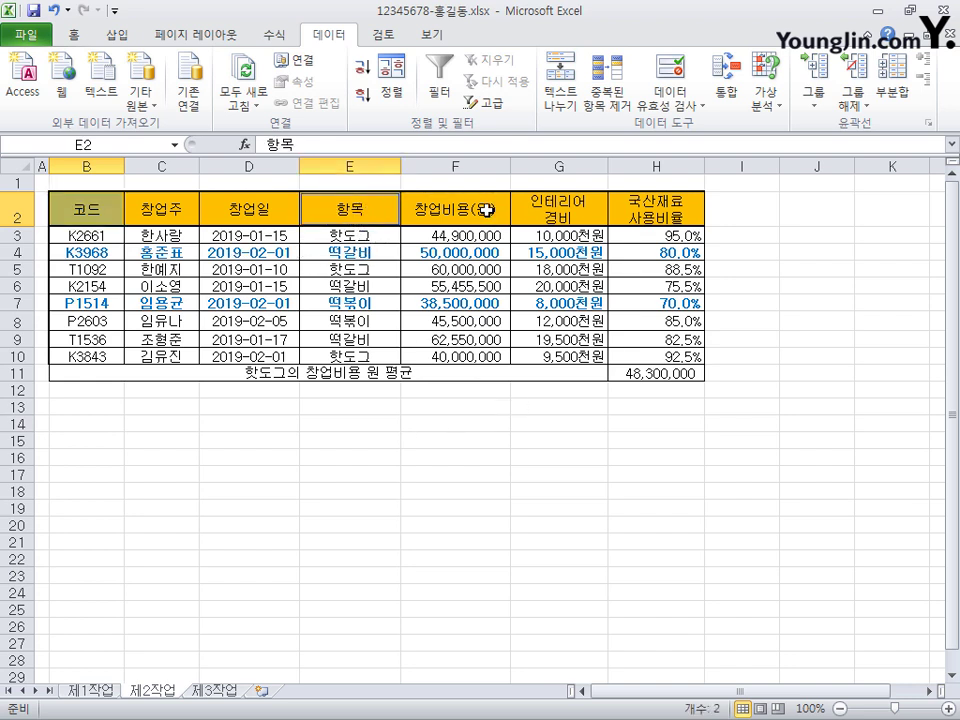
{"action": "left_click", "coordinate": [485, 209], "text": "ctrl"}
{"action": "left_click", "coordinate": [585, 210], "text": "ctrl"}
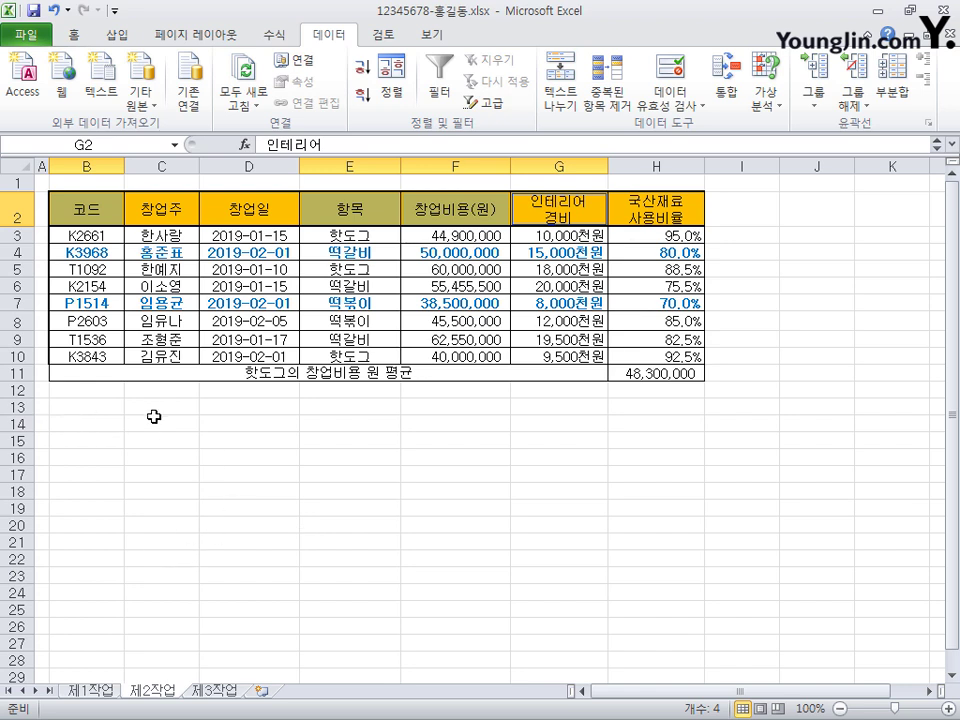
Copy the 코드 header from B2 to B14 and the 인테리어 경비 header from G2 to C14 as filter criteria headings
{"action": "left_click", "coordinate": [106, 211]}
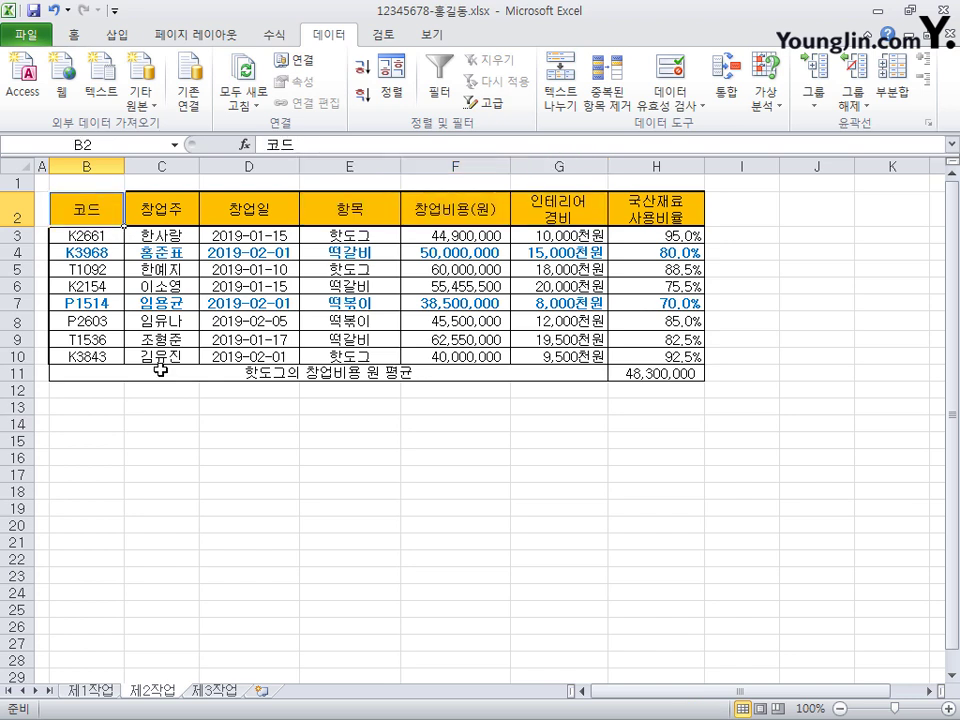
{"action": "key", "text": "ctrl+c"}
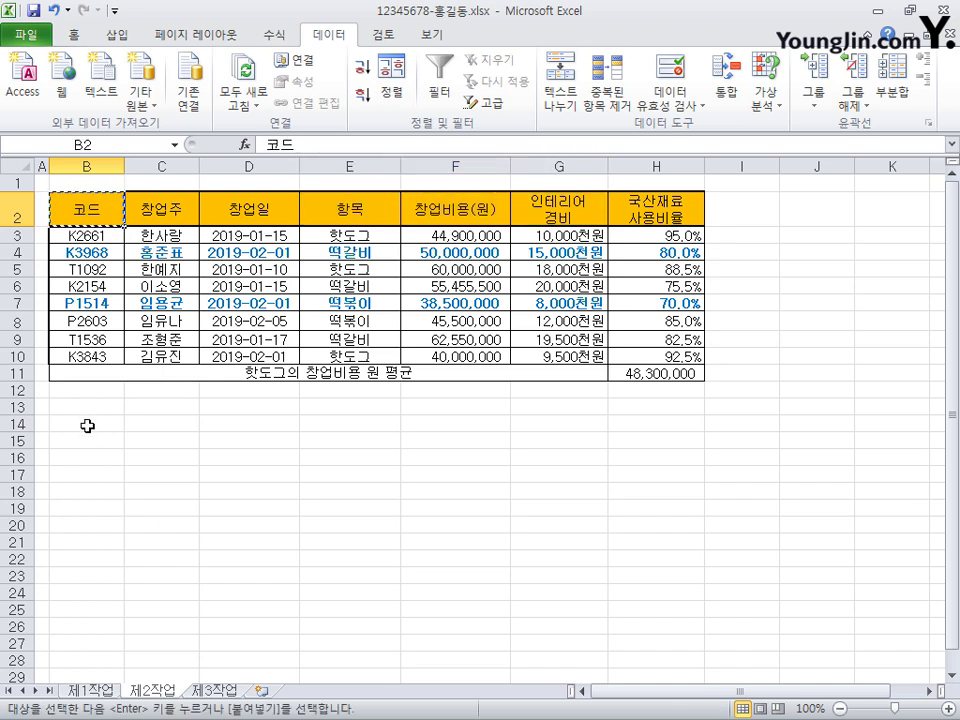
{"action": "left_click", "coordinate": [88, 424]}
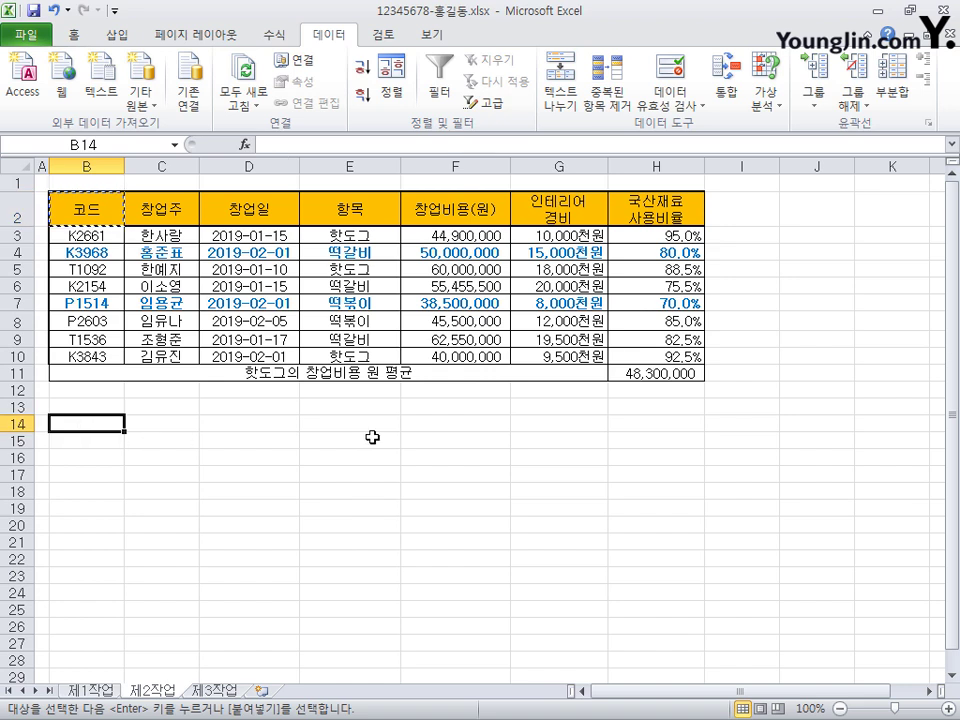
{"action": "key", "text": "ctrl+v"}
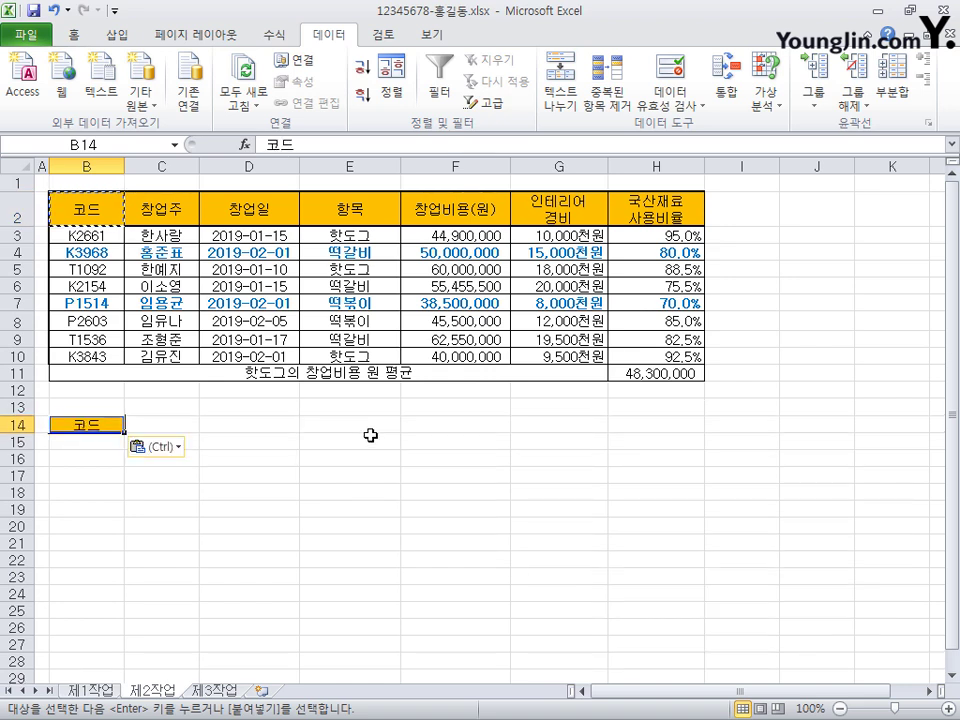
{"action": "left_click", "coordinate": [603, 209]}
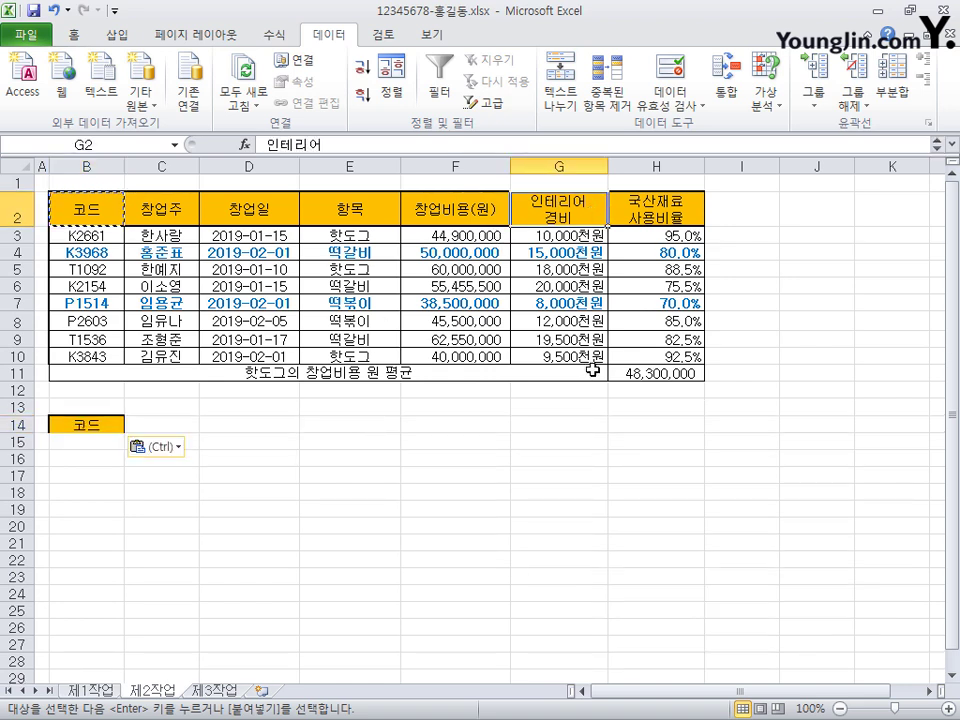
{"action": "key", "text": "ctrl+c"}
{"action": "left_click", "coordinate": [190, 424]}
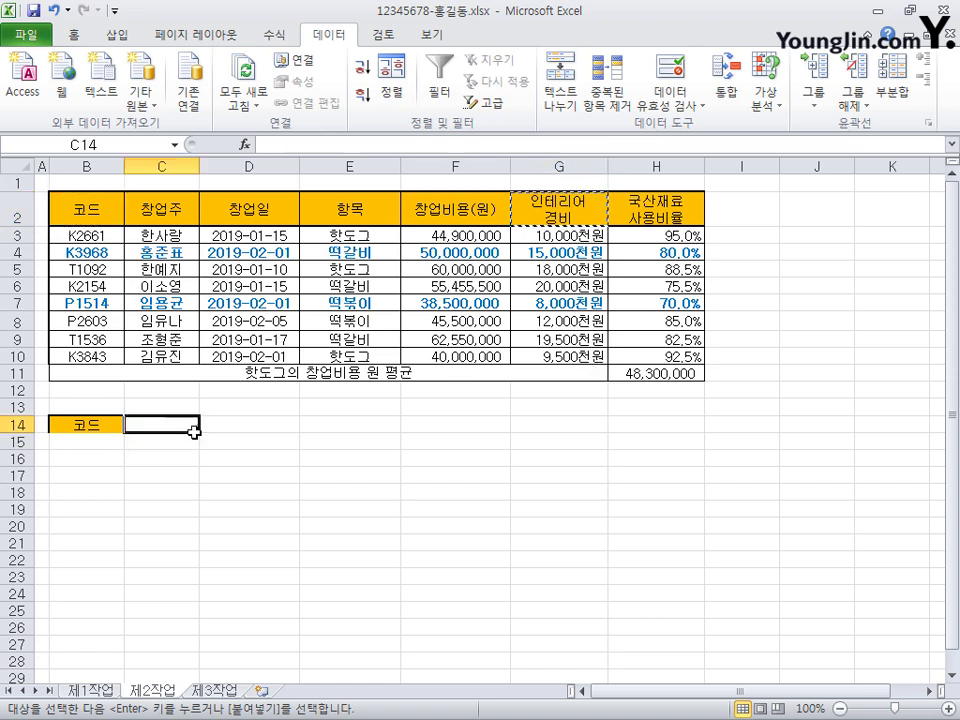
{"action": "key", "text": "ctrl+v"}
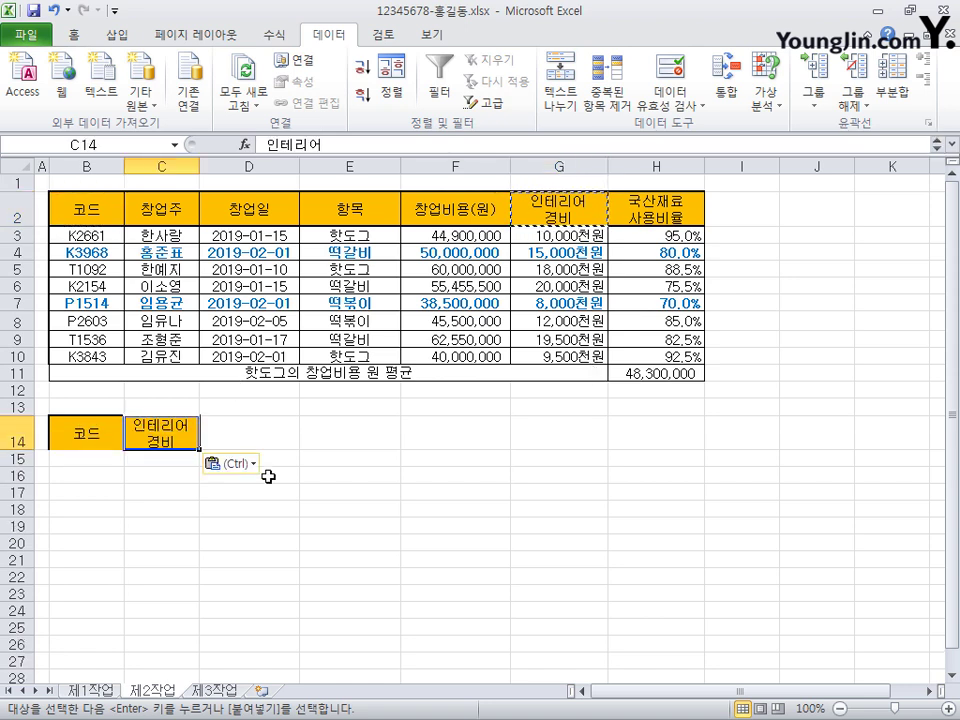
Enter the OR filter criteria below the headings: T* in B15 and <=10000 in C16
{"action": "left_click", "coordinate": [85, 458]}
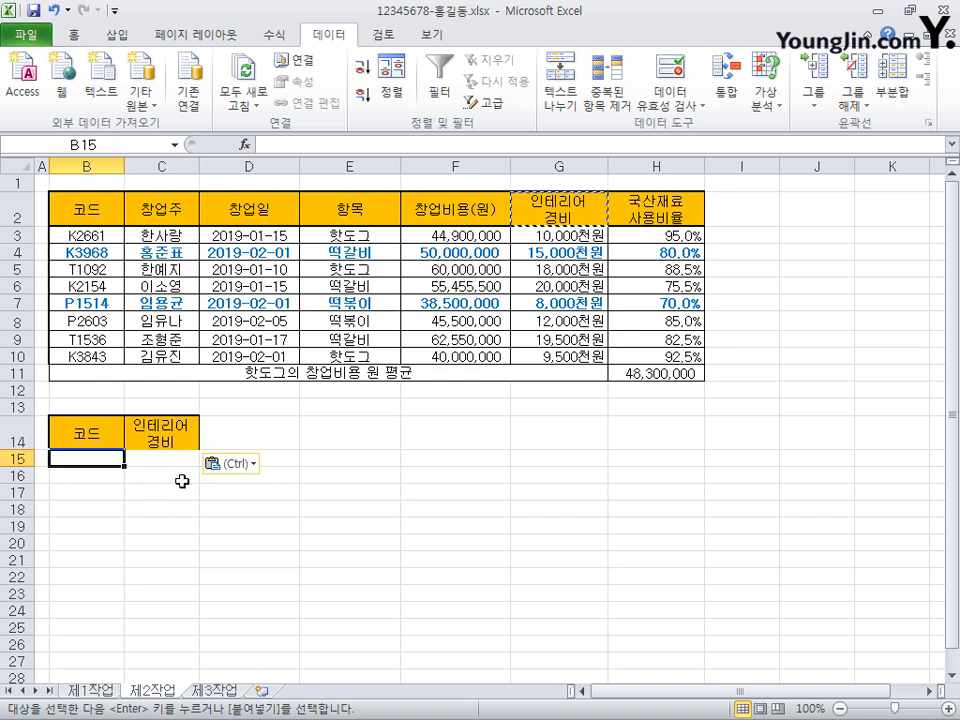
{"action": "type", "text": "T"}
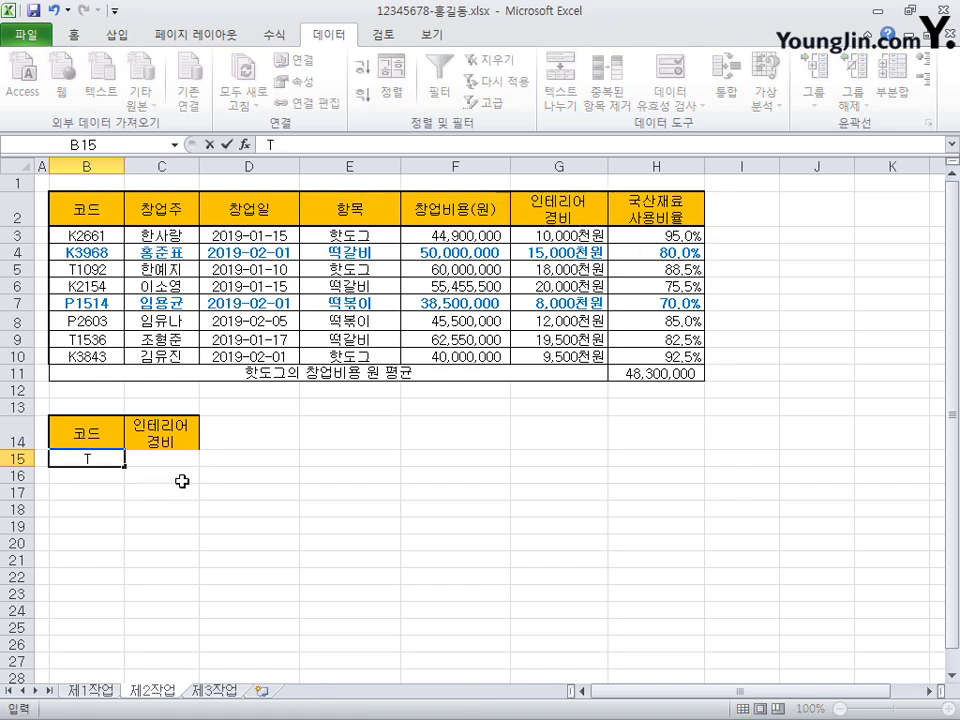
{"action": "type", "text": "*"}
{"action": "left_click", "coordinate": [181, 457]}
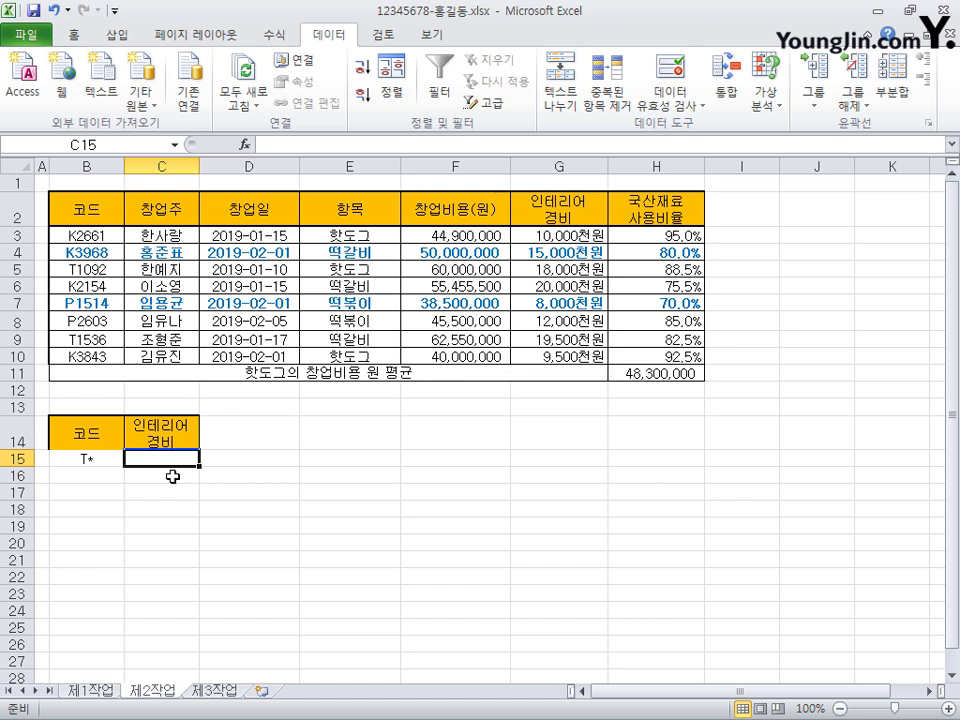
{"action": "left_click", "coordinate": [172, 477]}
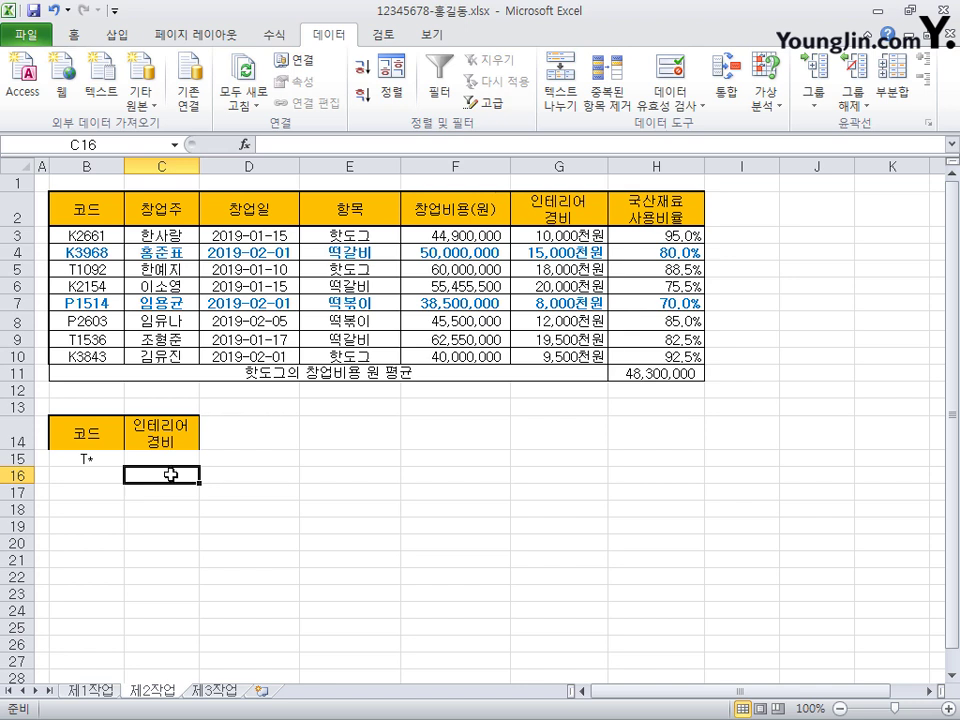
{"action": "type", "text": "<="}
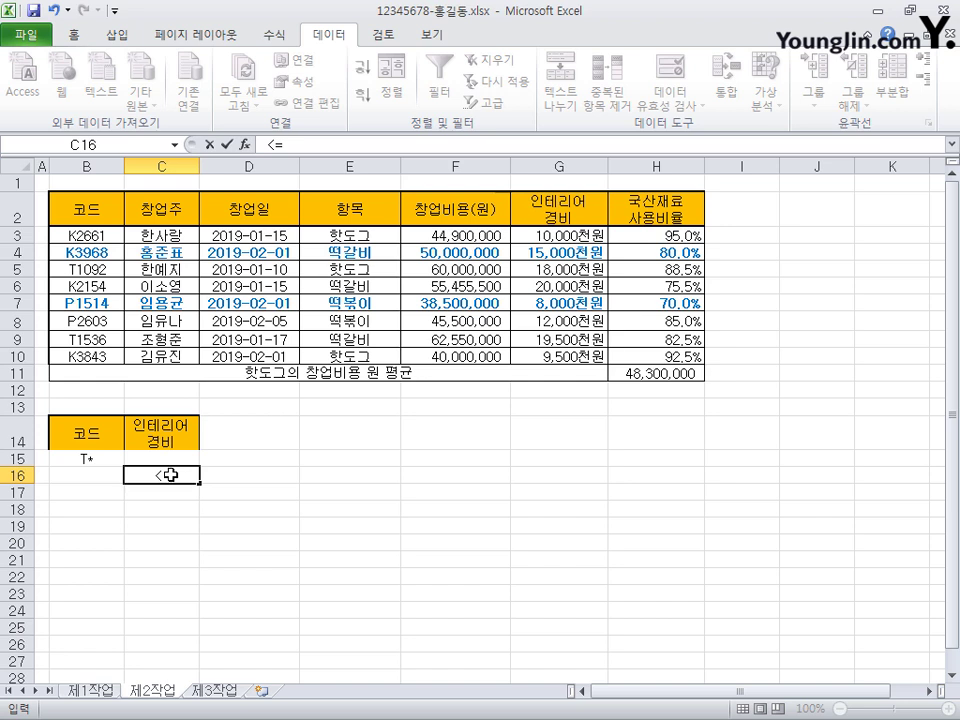
{"action": "type", "text": "10000"}
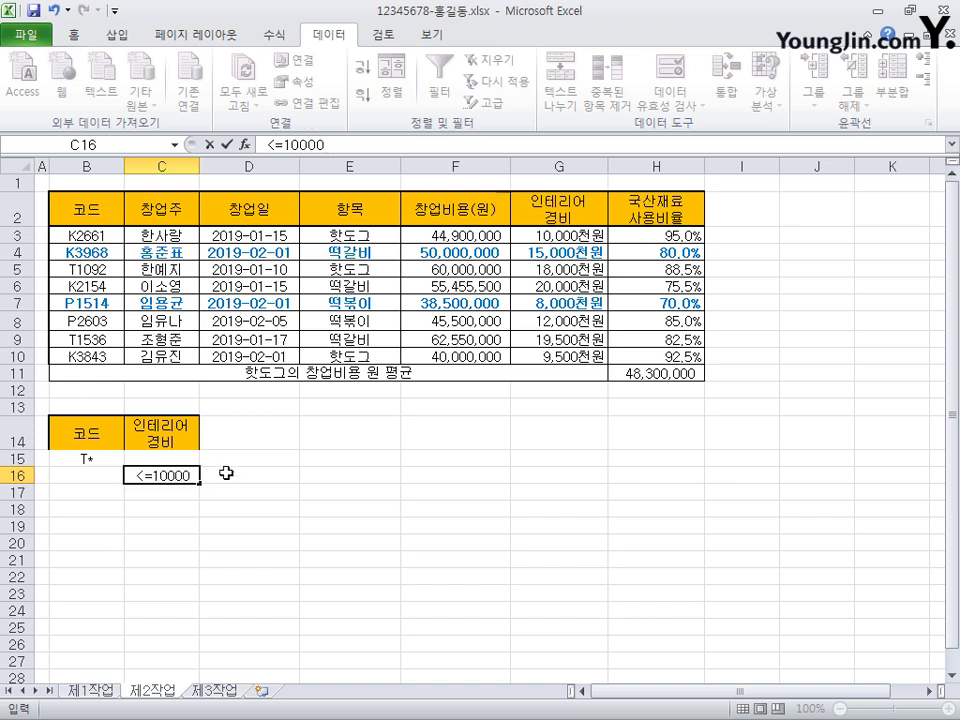
{"action": "key", "text": "Return"}
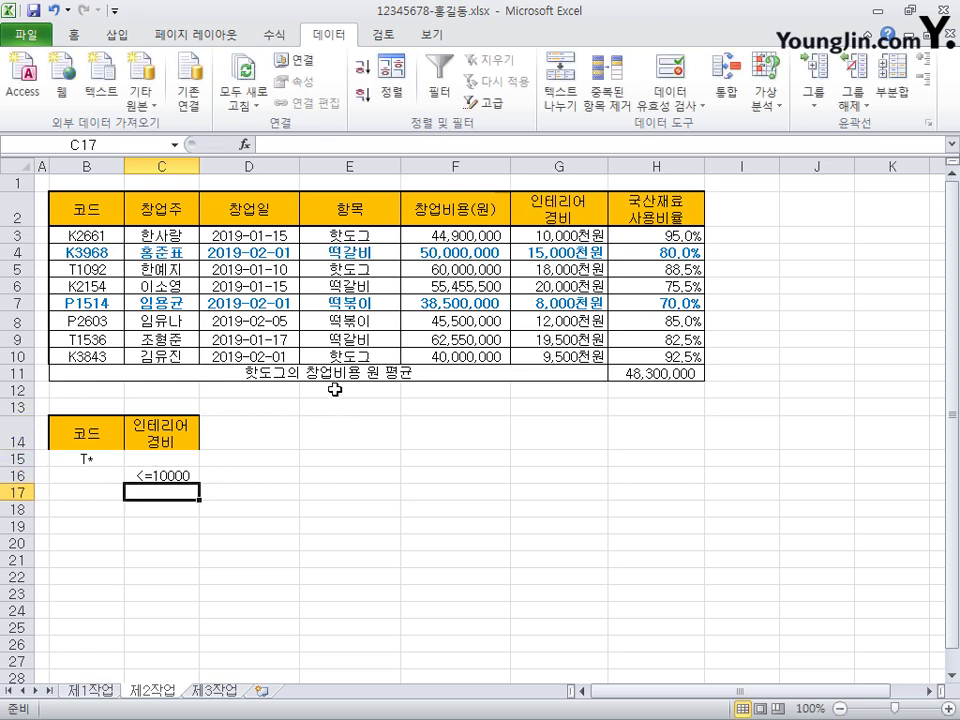
Copy the headers 코드, 항목, 창업비용(원) and 인테리어 경비 from row 2 to B18 as the filter output headings
{"action": "left_click", "coordinate": [94, 208]}
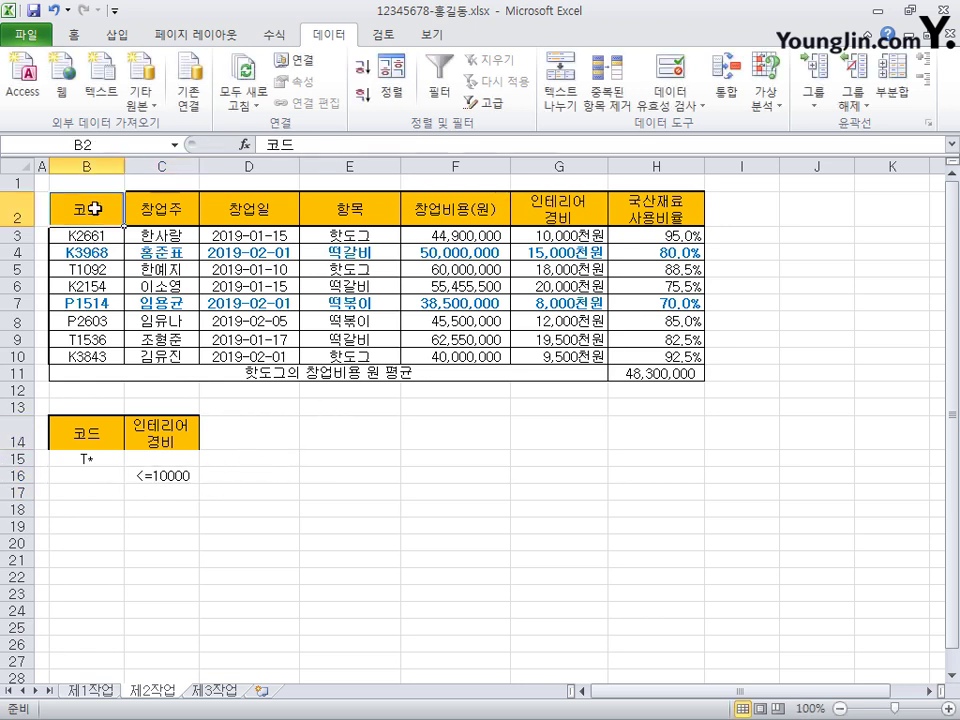
{"action": "left_click", "coordinate": [320, 208], "text": "ctrl"}
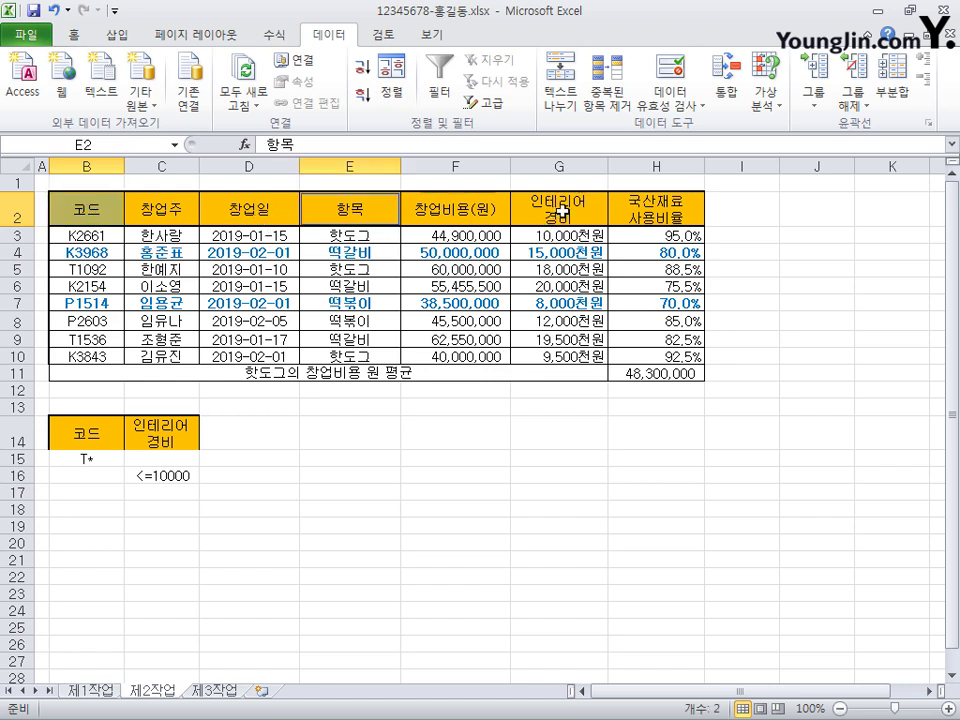
{"action": "left_click", "coordinate": [463, 216], "text": "ctrl"}
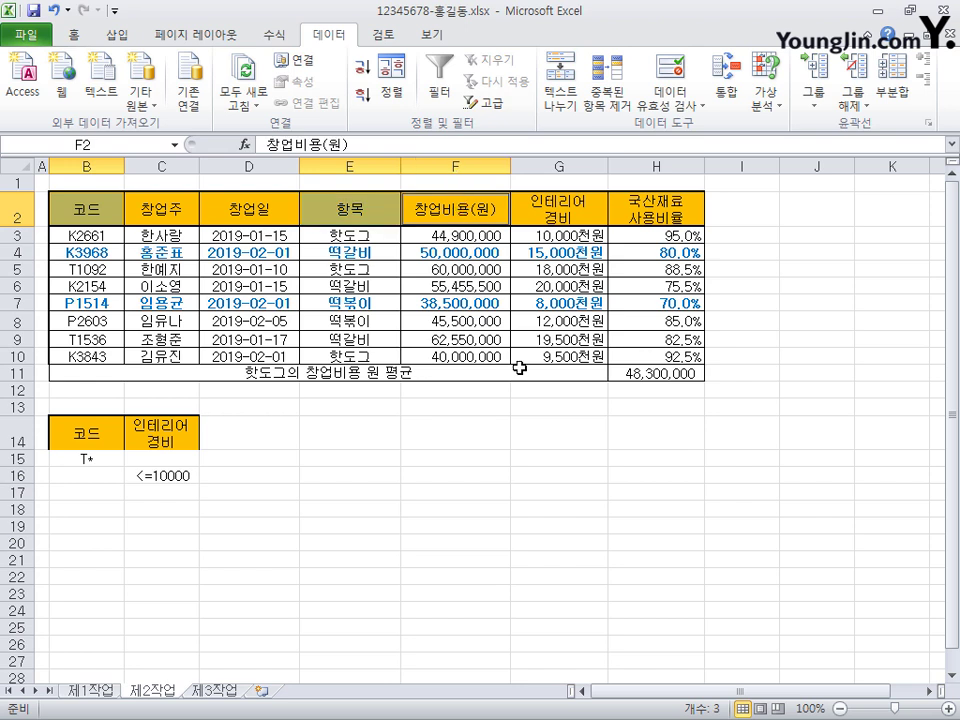
{"action": "left_click", "coordinate": [581, 207], "text": "ctrl"}
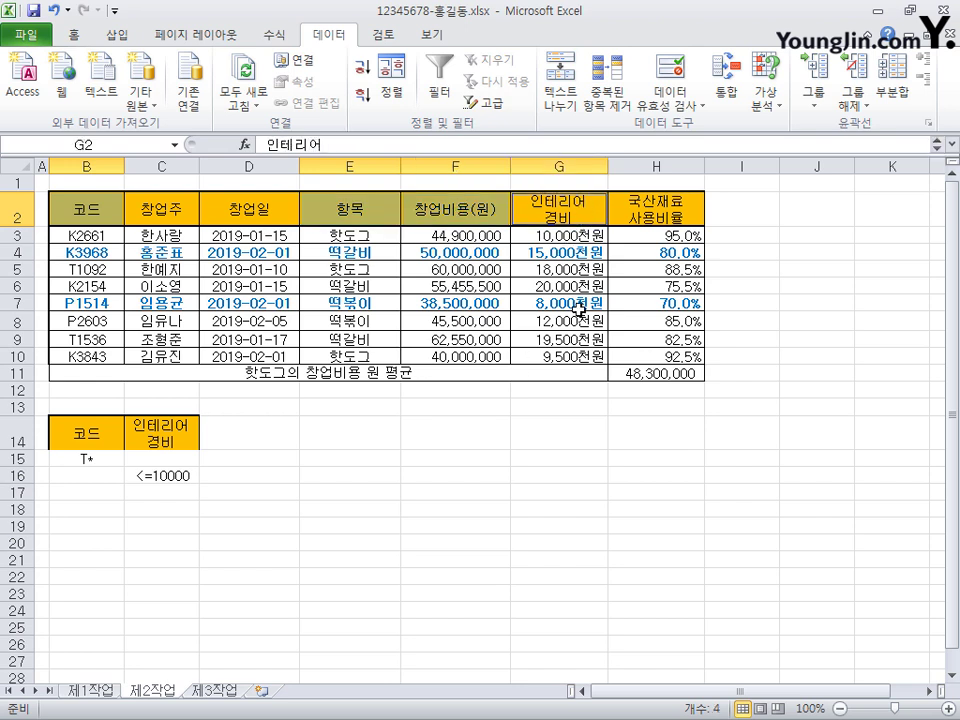
{"action": "key", "text": "ctrl+c"}
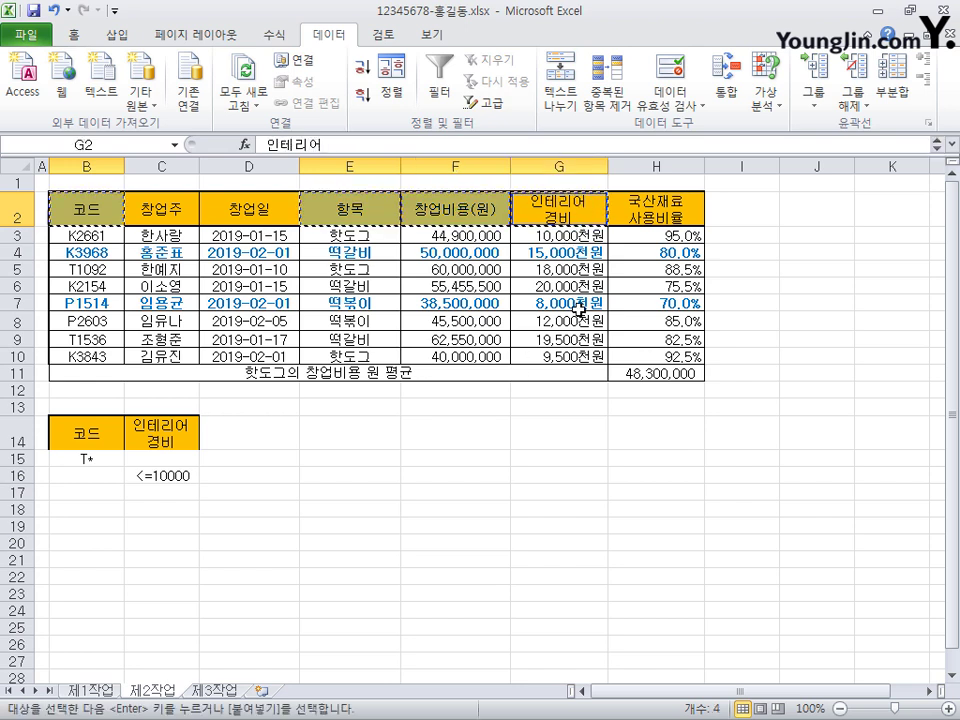
{"action": "left_click", "coordinate": [102, 510]}
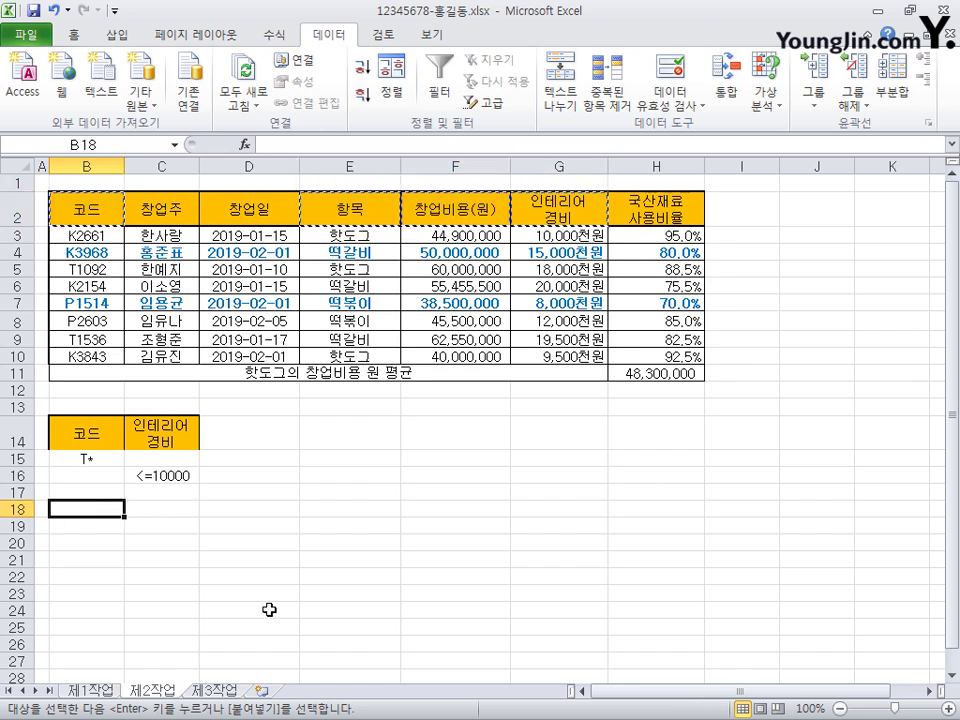
{"action": "key", "text": "ctrl+v"}
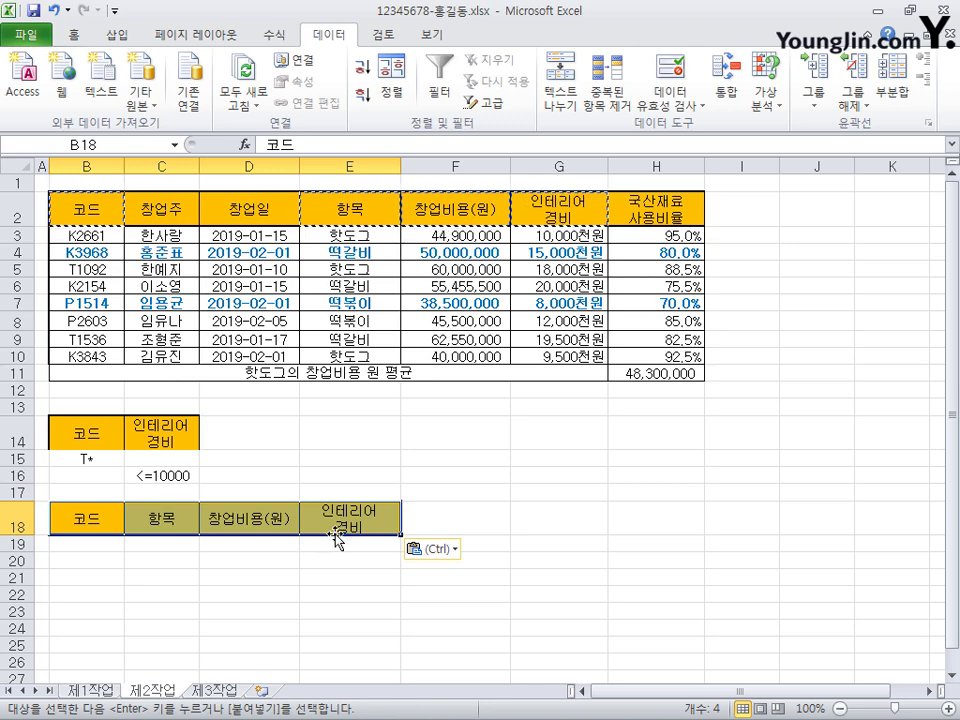
Run an advanced filter on B2:H10 with criteria range B14:C16, copying the matching records to B18:E18
{"action": "left_click_drag", "start_coordinate": [75, 207], "coordinate": [670, 356]}
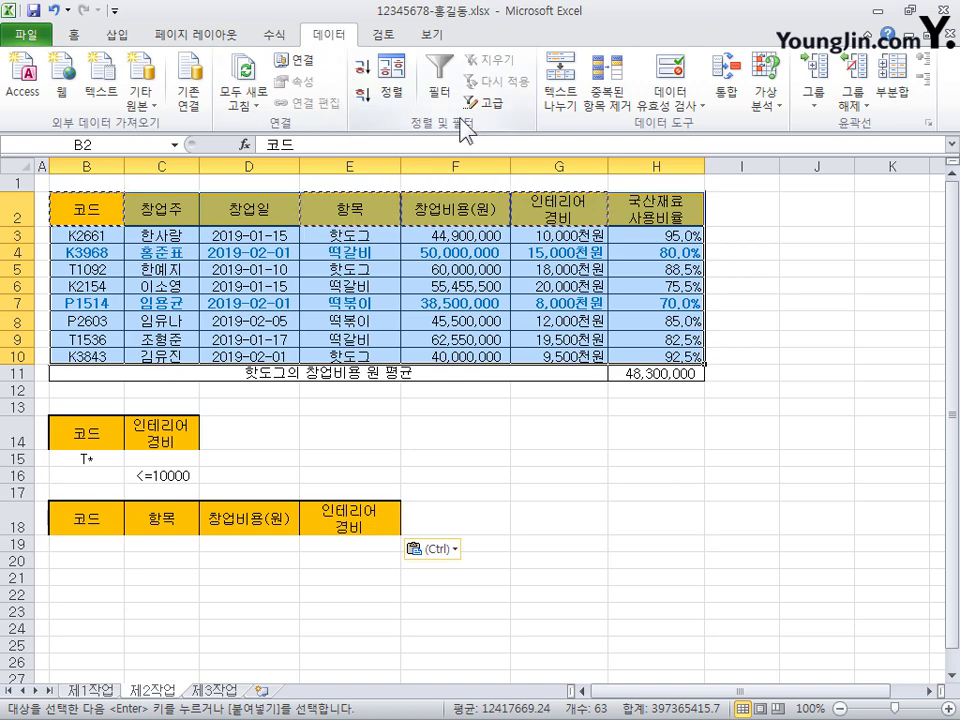
{"action": "left_click", "coordinate": [490, 104]}
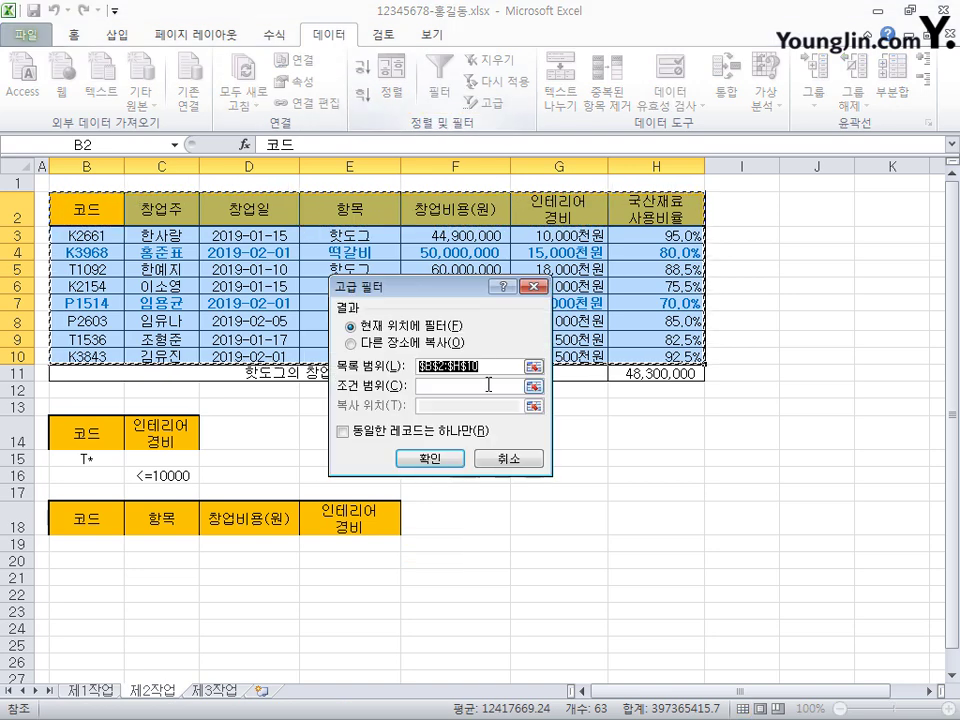
{"action": "left_click_drag", "start_coordinate": [478, 290], "coordinate": [582, 325]}
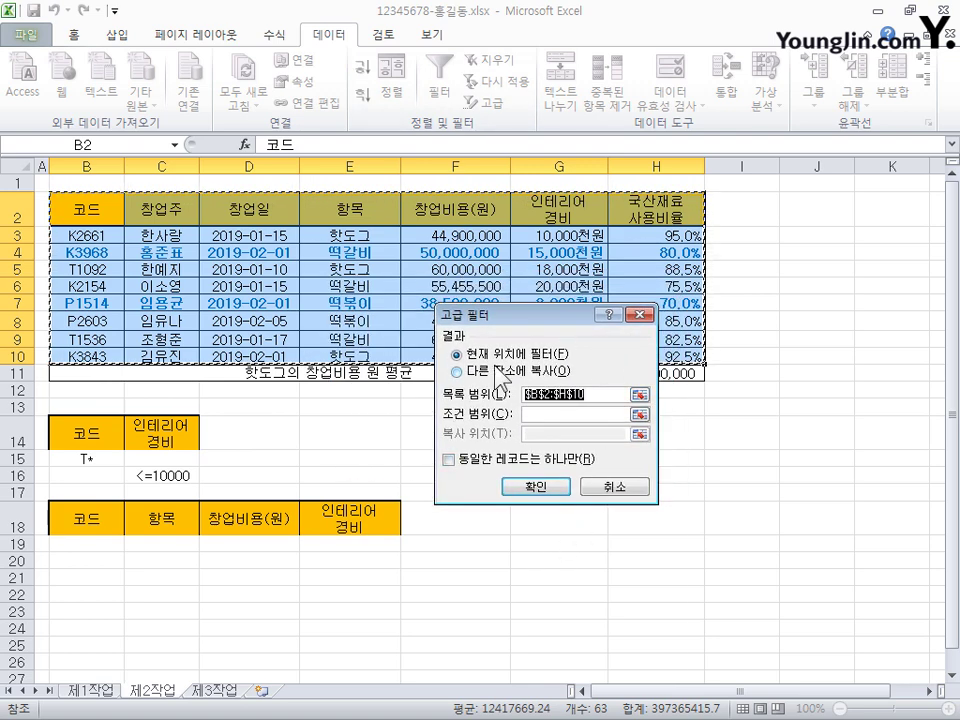
{"action": "left_click", "coordinate": [467, 377]}
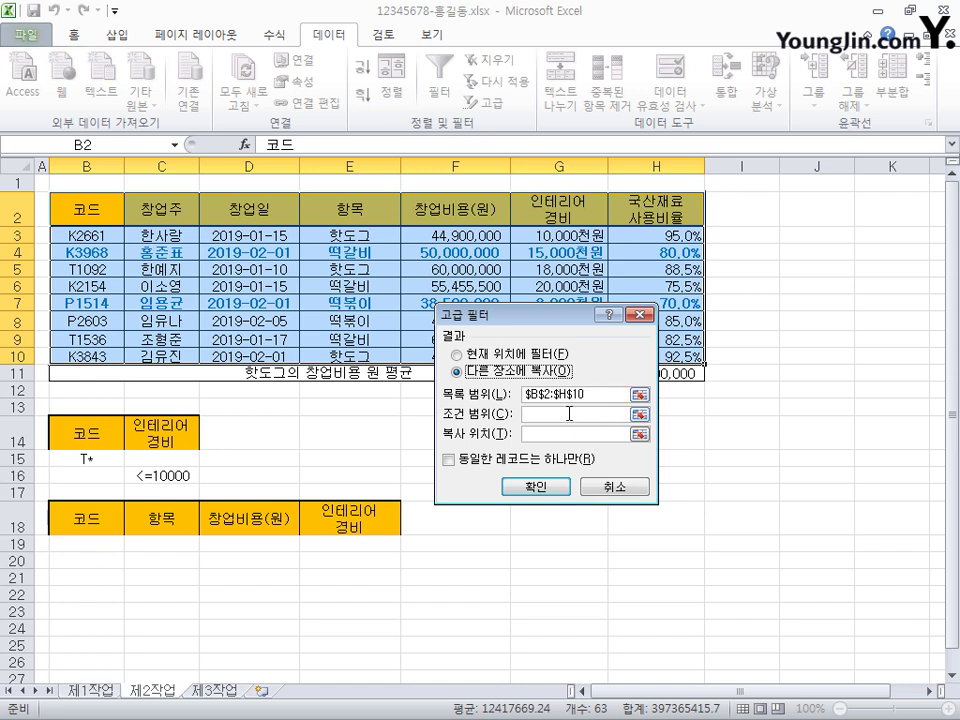
{"action": "left_click", "coordinate": [541, 415]}
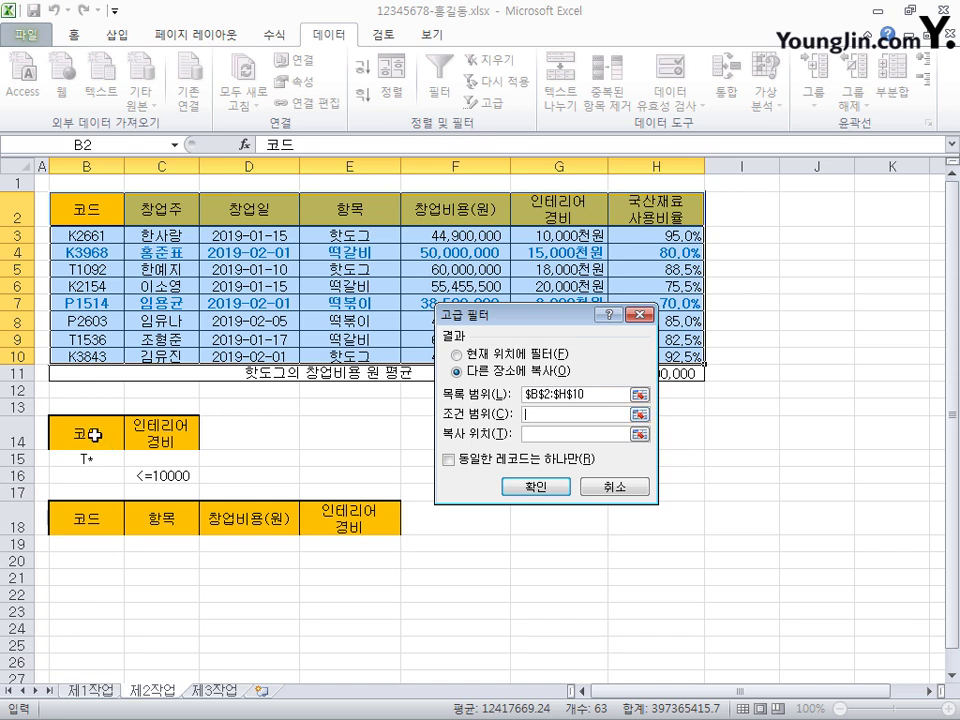
{"action": "left_click_drag", "start_coordinate": [94, 435], "coordinate": [162, 474]}
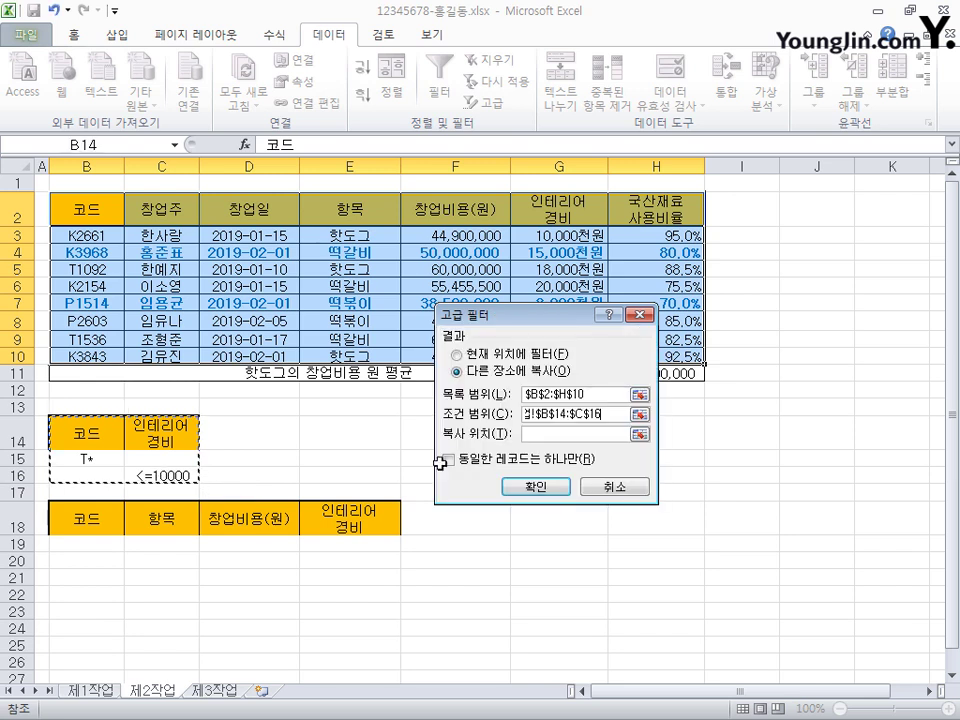
{"action": "left_click", "coordinate": [547, 434]}
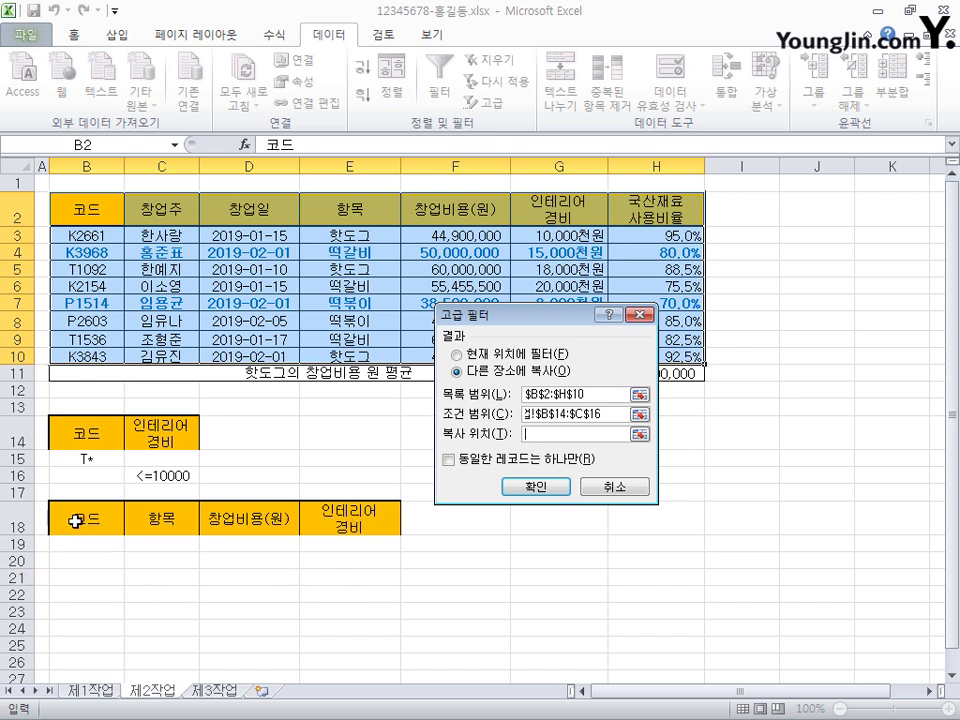
{"action": "left_click_drag", "start_coordinate": [75, 520], "coordinate": [340, 516]}
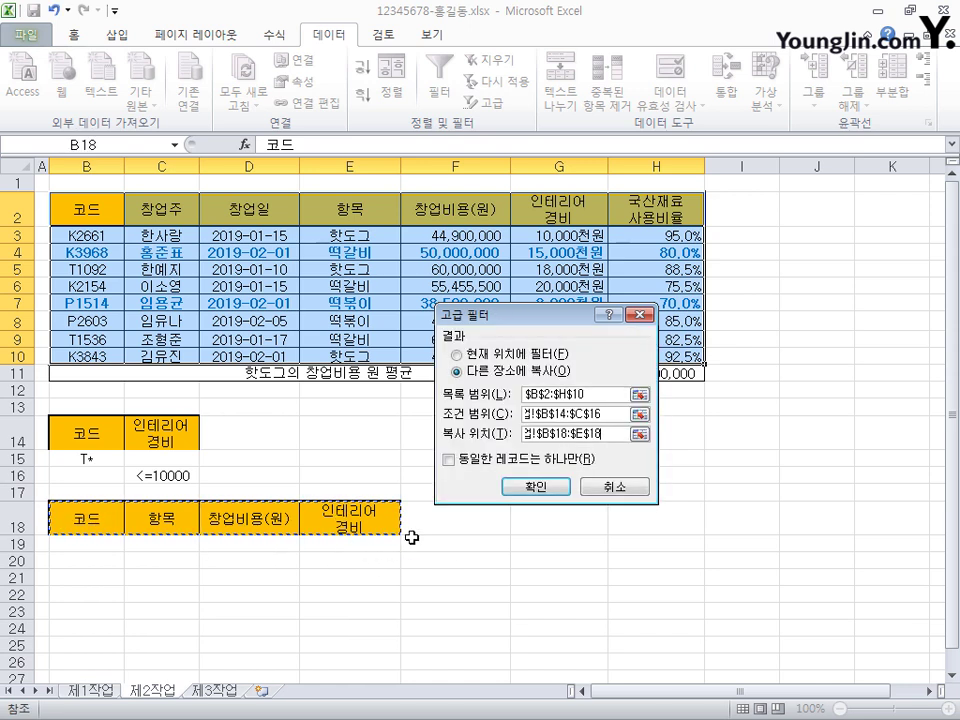
{"action": "left_click", "coordinate": [553, 487]}
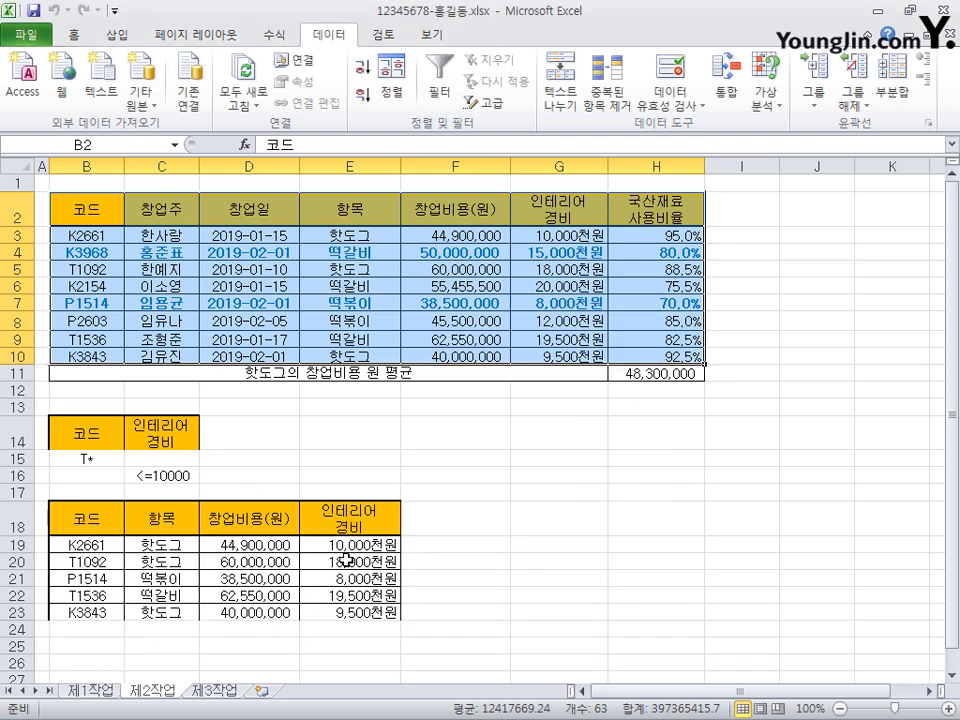
{"action": "left_click", "coordinate": [509, 595]}
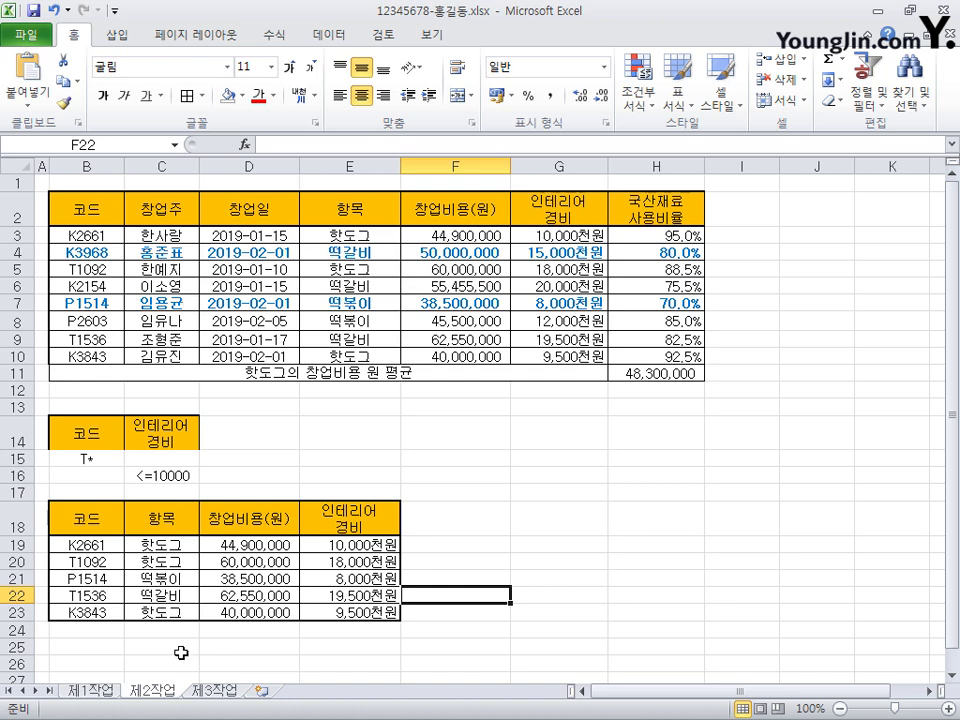
Compare the highlighted rows with sheet 제1작업, and open the conditional formatting rule for B3:H10 on 제2작업 for editing
{"action": "left_click", "coordinate": [98, 690]}
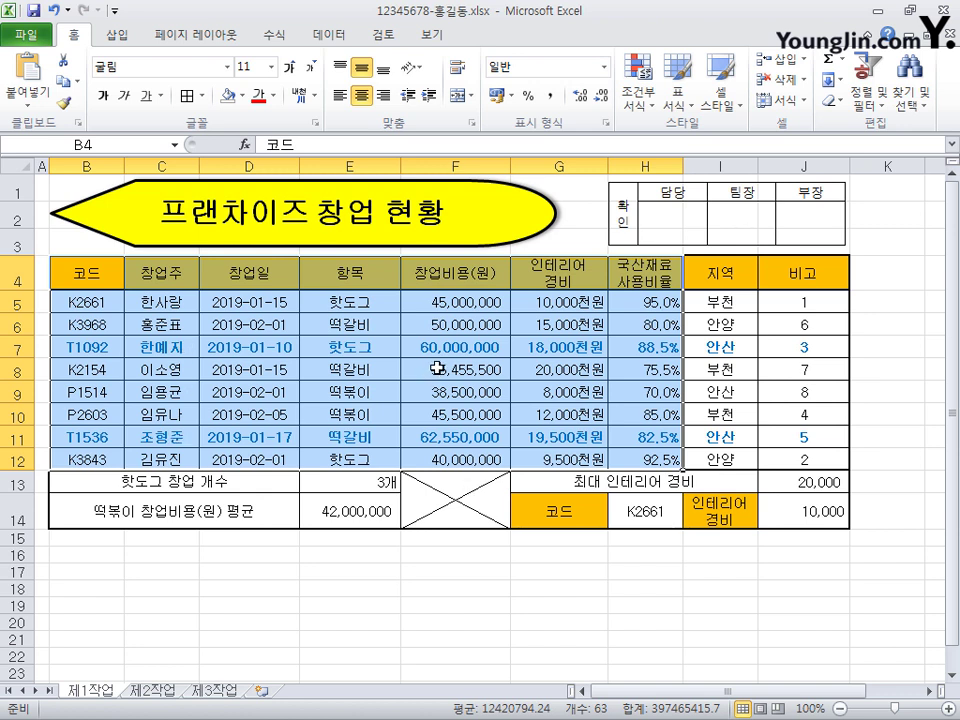
{"action": "left_click", "coordinate": [152, 690]}
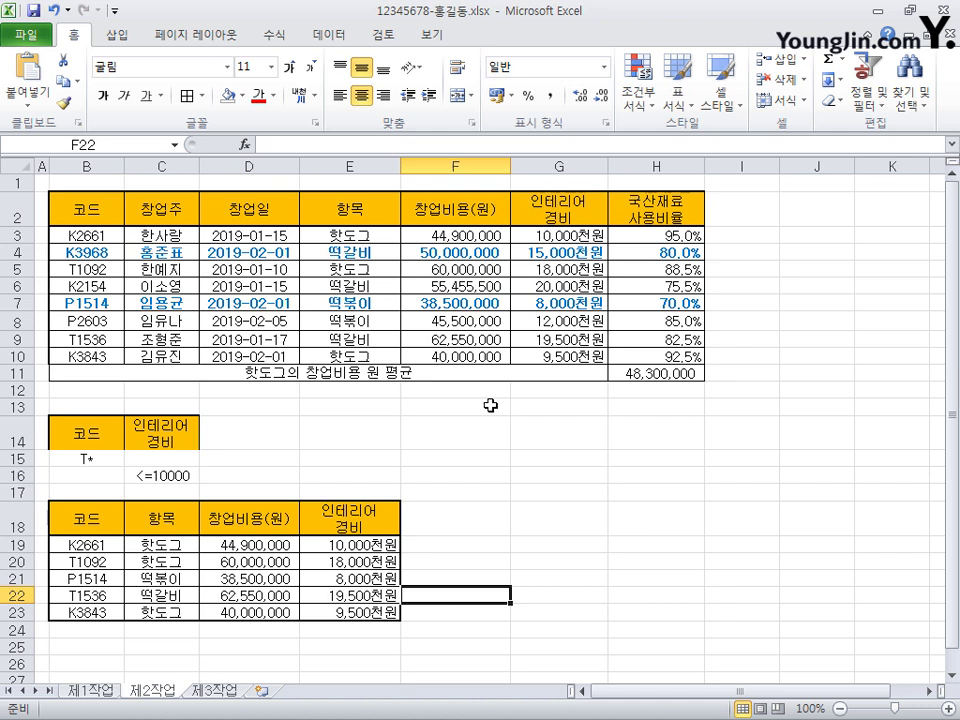
{"action": "left_click", "coordinate": [484, 257]}
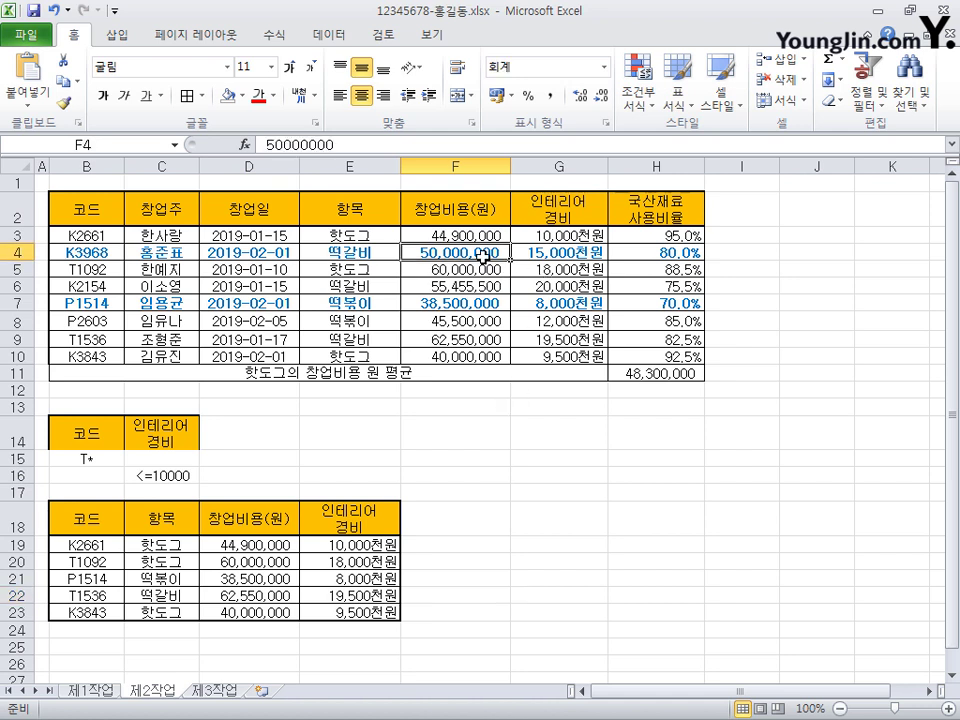
{"action": "left_click", "coordinate": [653, 104]}
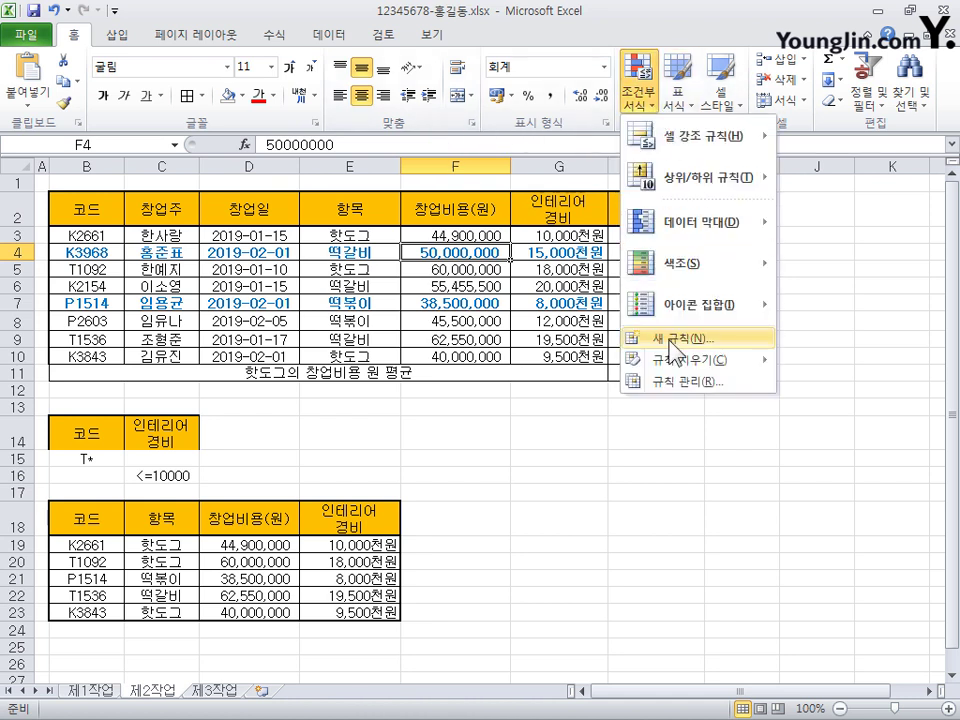
{"action": "left_click", "coordinate": [707, 381]}
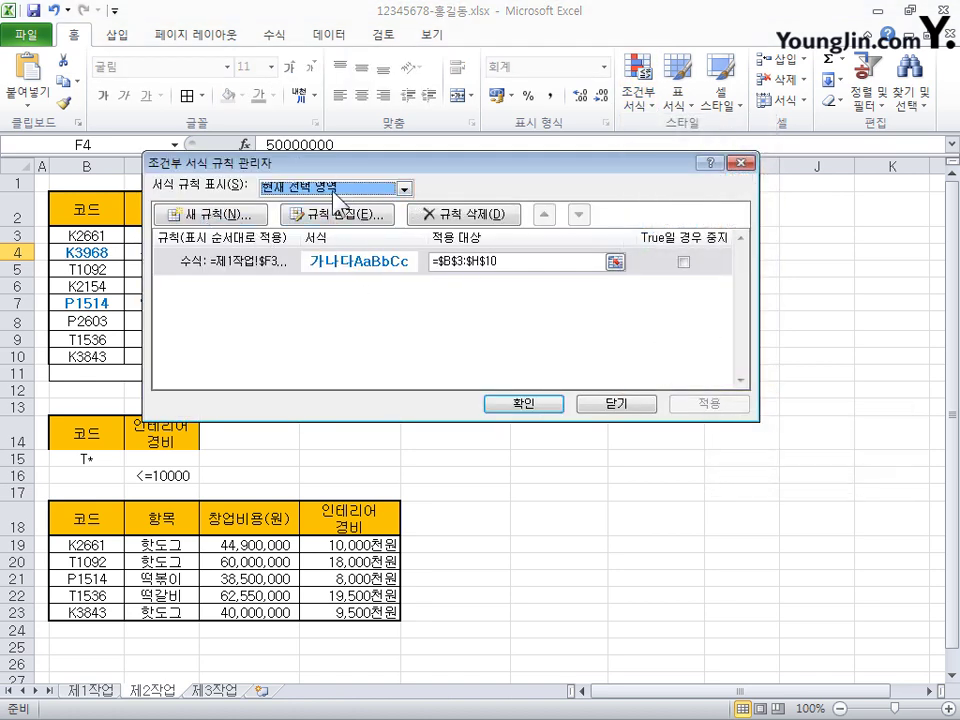
{"action": "left_click", "coordinate": [250, 264]}
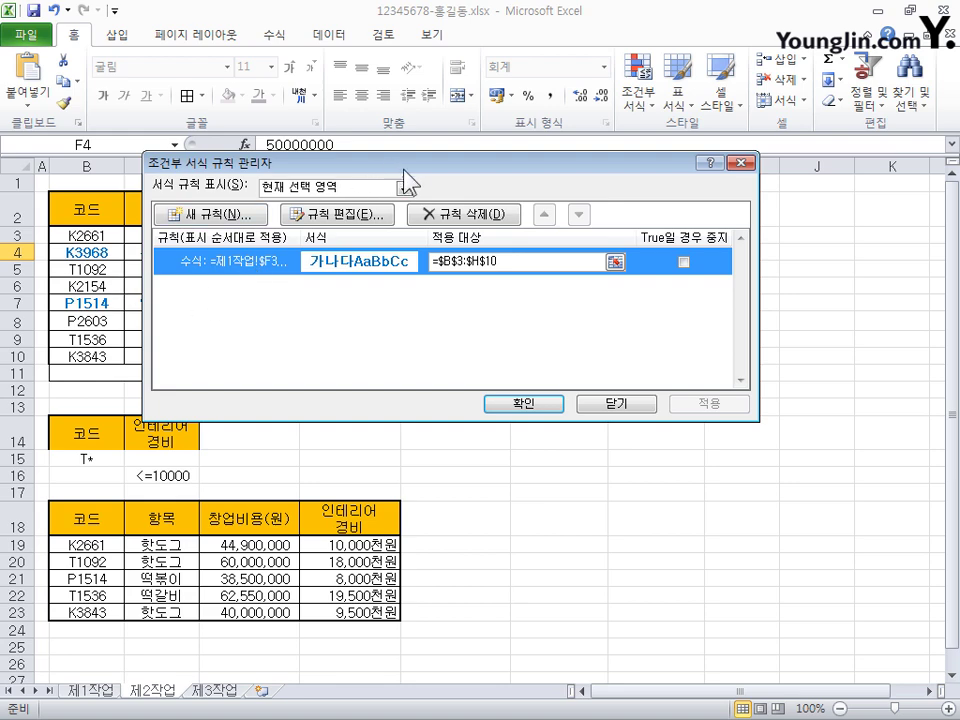
{"action": "left_click_drag", "start_coordinate": [405, 165], "coordinate": [457, 209]}
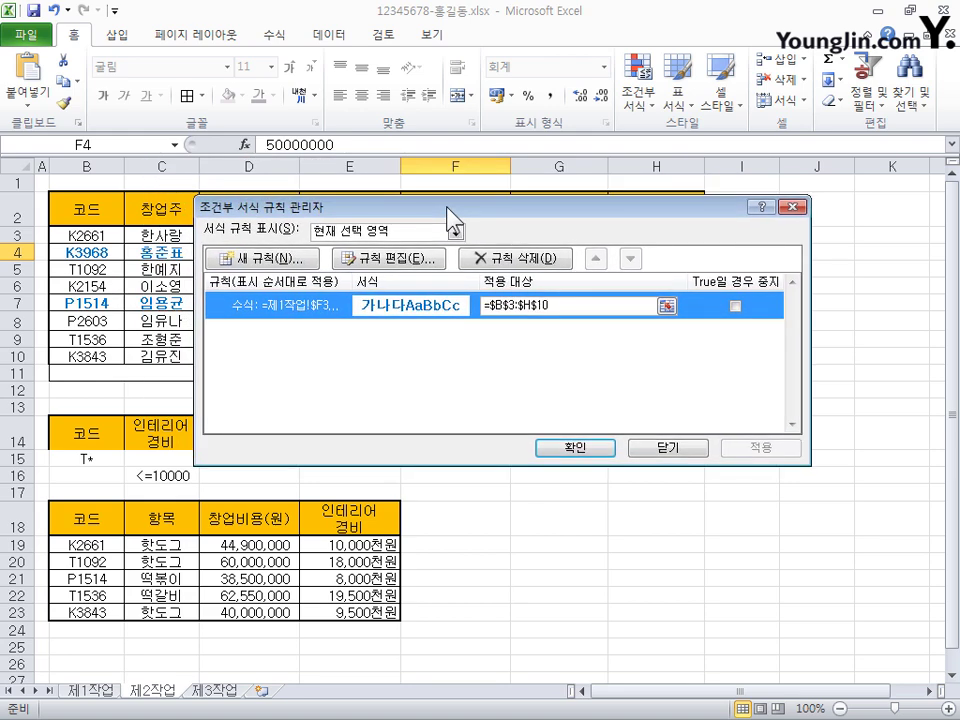
{"action": "left_click", "coordinate": [420, 260]}
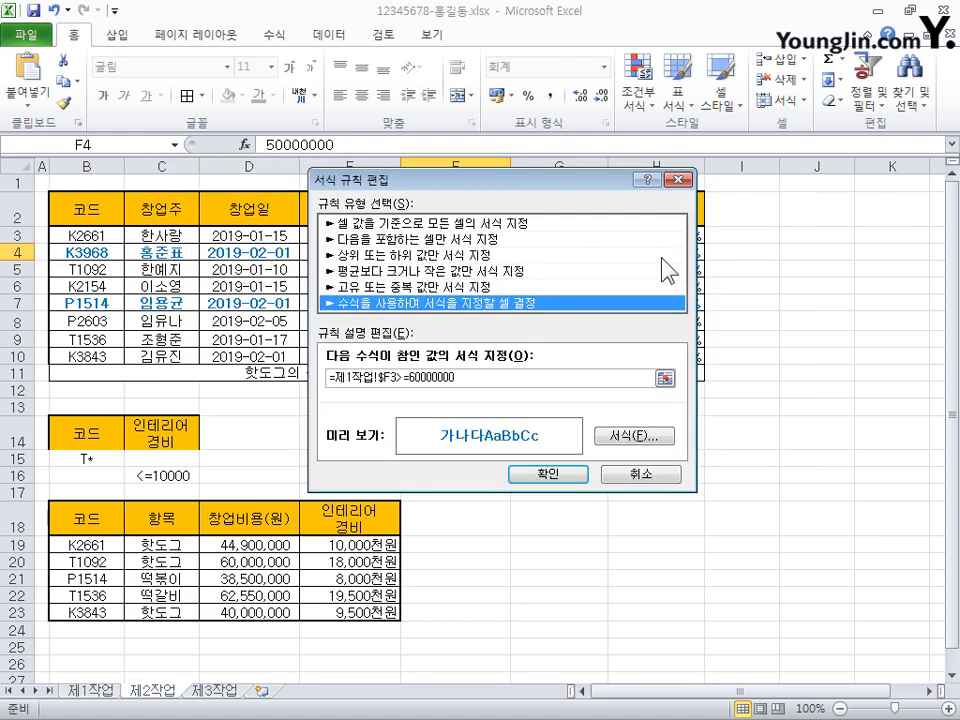
Remove the 제1작업 sheet reference from the rule's formula, making it =$F3>=60000000, and apply the rule
{"action": "left_click", "coordinate": [378, 383]}
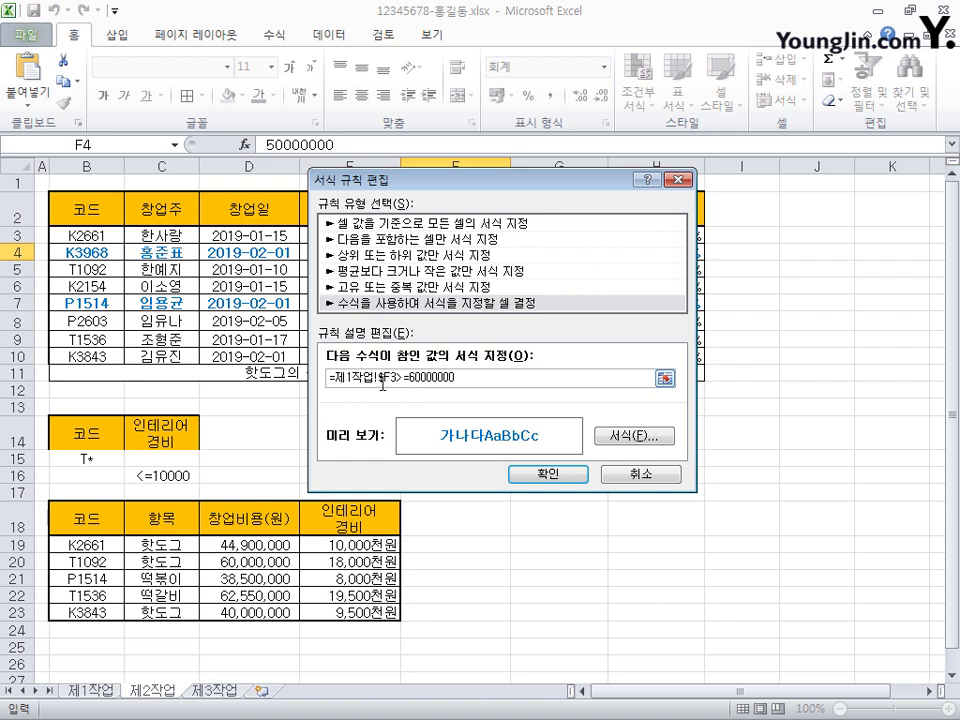
{"action": "key", "text": "Right"}
{"action": "key", "text": "Left"}
{"action": "key", "text": "Left"}
{"action": "key", "text": "Right"}
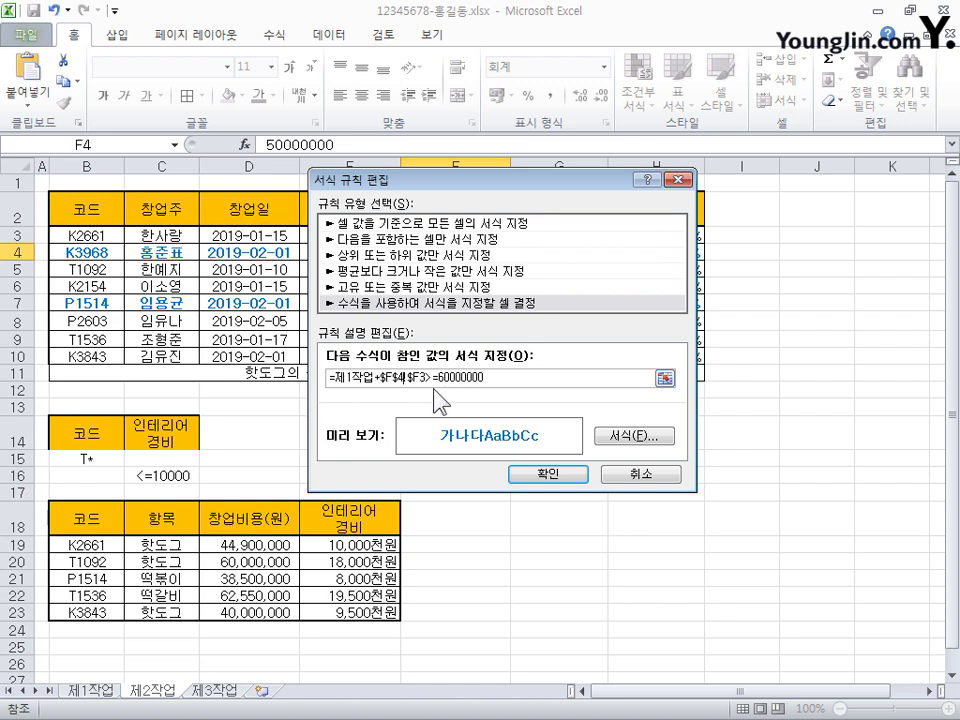
{"action": "key", "text": "Left"}
{"action": "left_click_drag", "start_coordinate": [410, 378], "coordinate": [333, 379]}
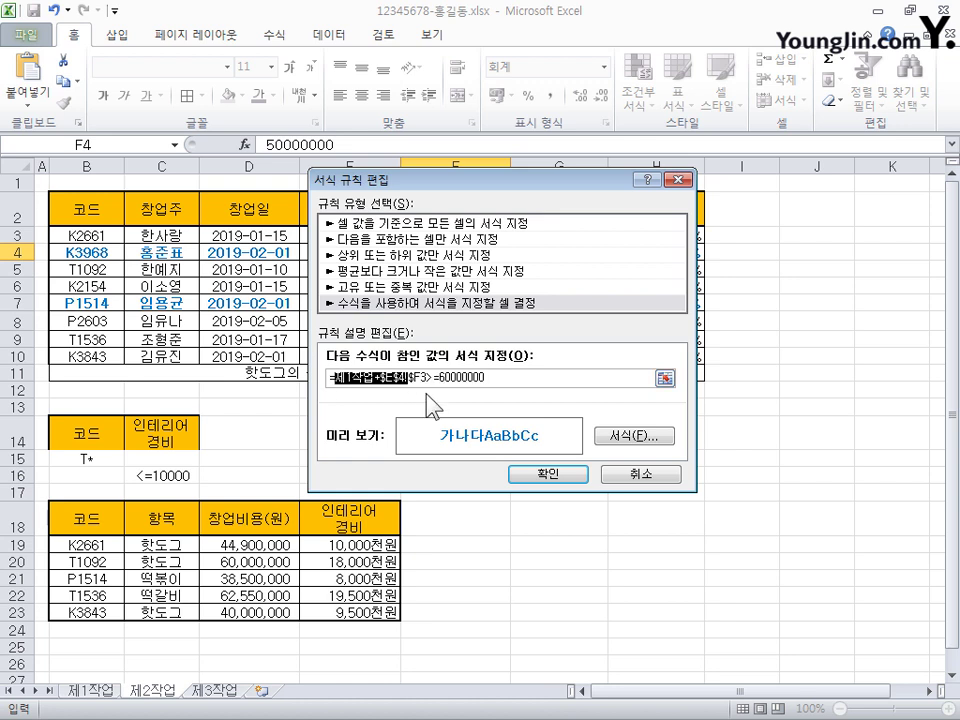
{"action": "key", "text": "Delete"}
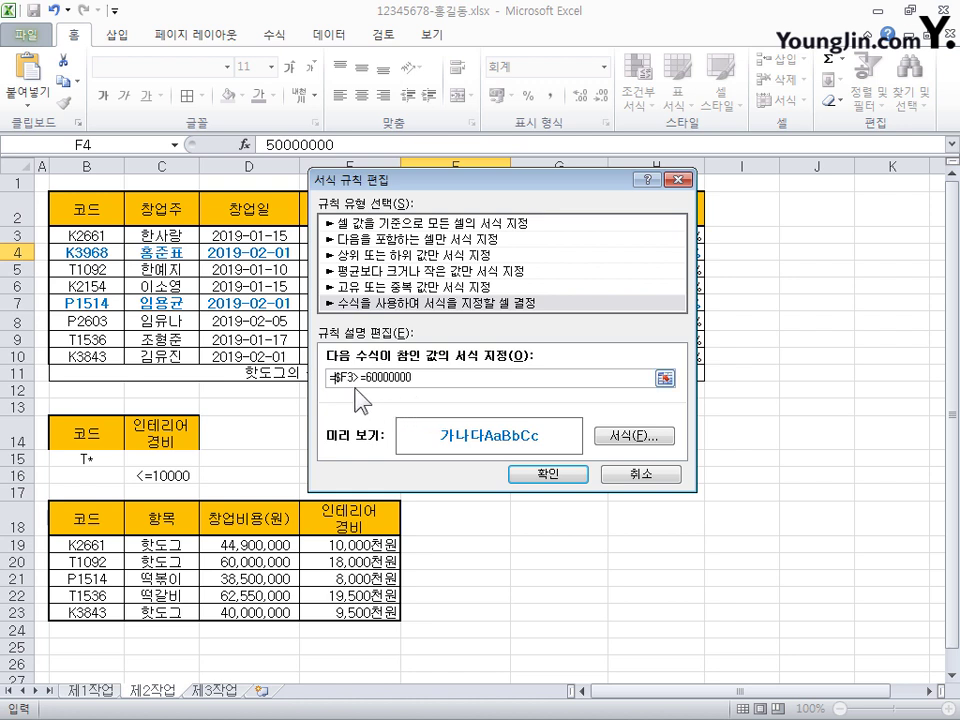
{"action": "type", "text": "ㄹㅇ"}
{"action": "key", "text": "BackSpace"}
{"action": "key", "text": "BackSpace"}
{"action": "key", "text": "BackSpace"}
{"action": "left_click", "coordinate": [544, 474]}
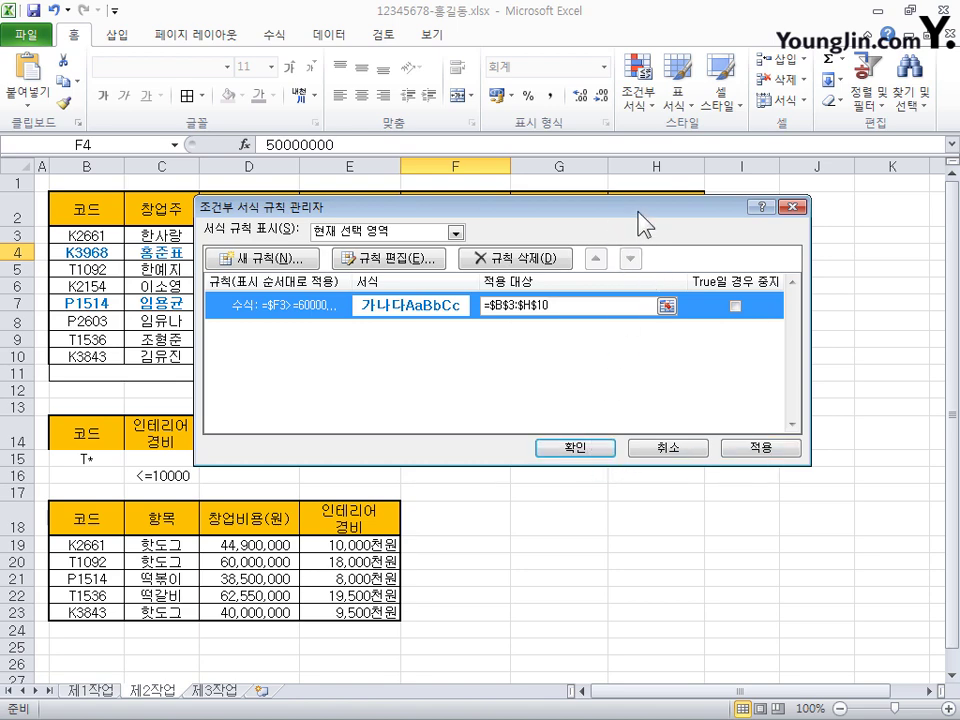
{"action": "left_click_drag", "start_coordinate": [643, 214], "coordinate": [663, 374]}
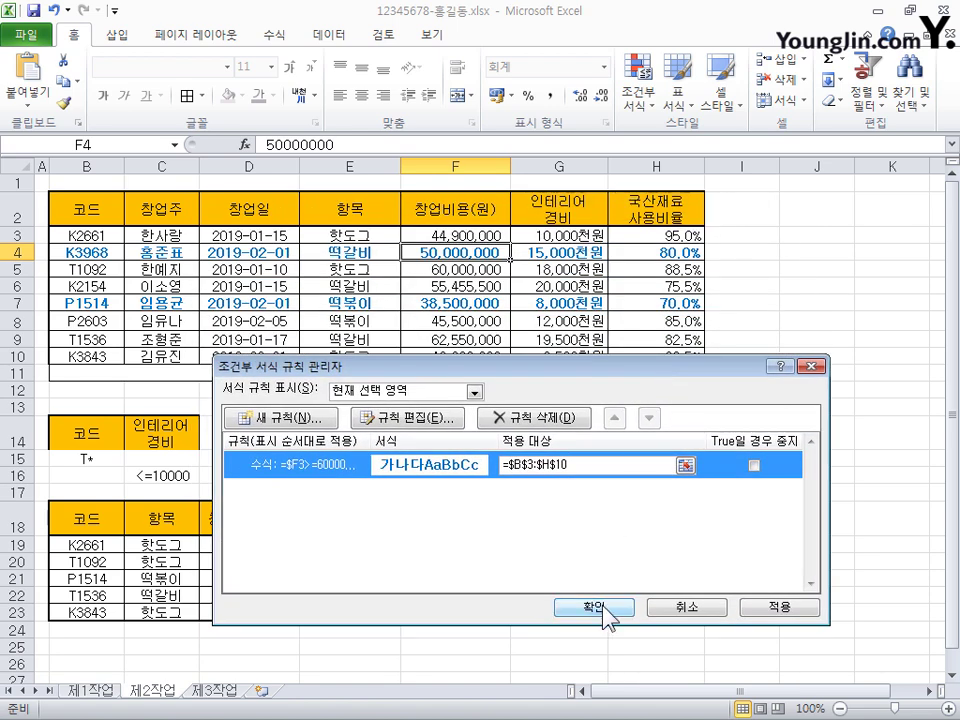
{"action": "left_click", "coordinate": [596, 607]}
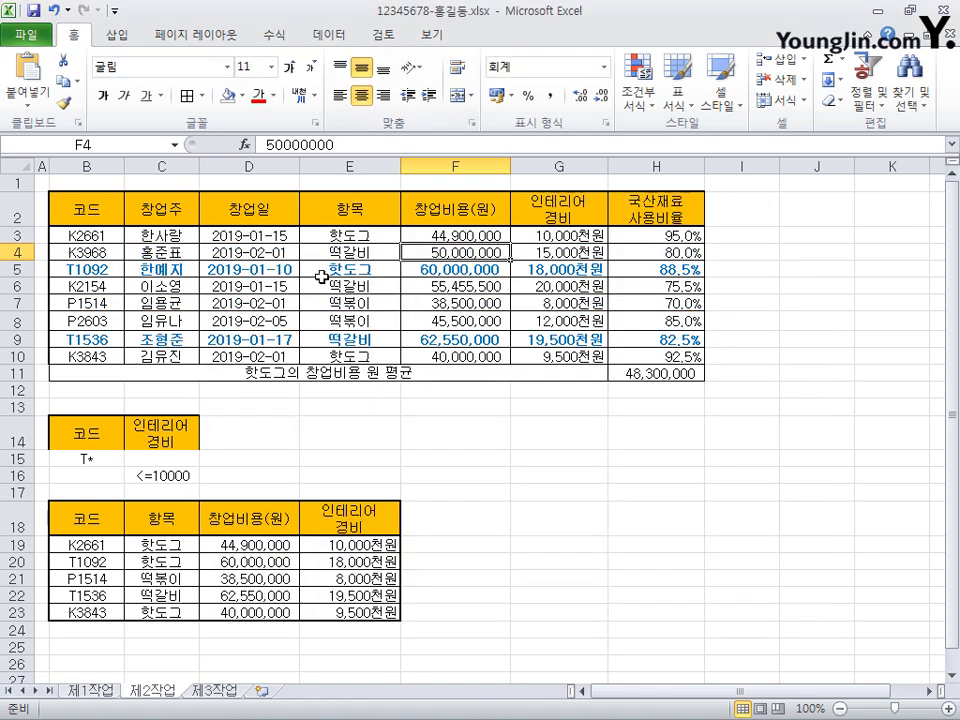
Compare the highlighted rows on sheets 제1작업 and 제2작업, and view the conditional formatting rule of 제2작업
{"action": "left_click", "coordinate": [112, 690]}
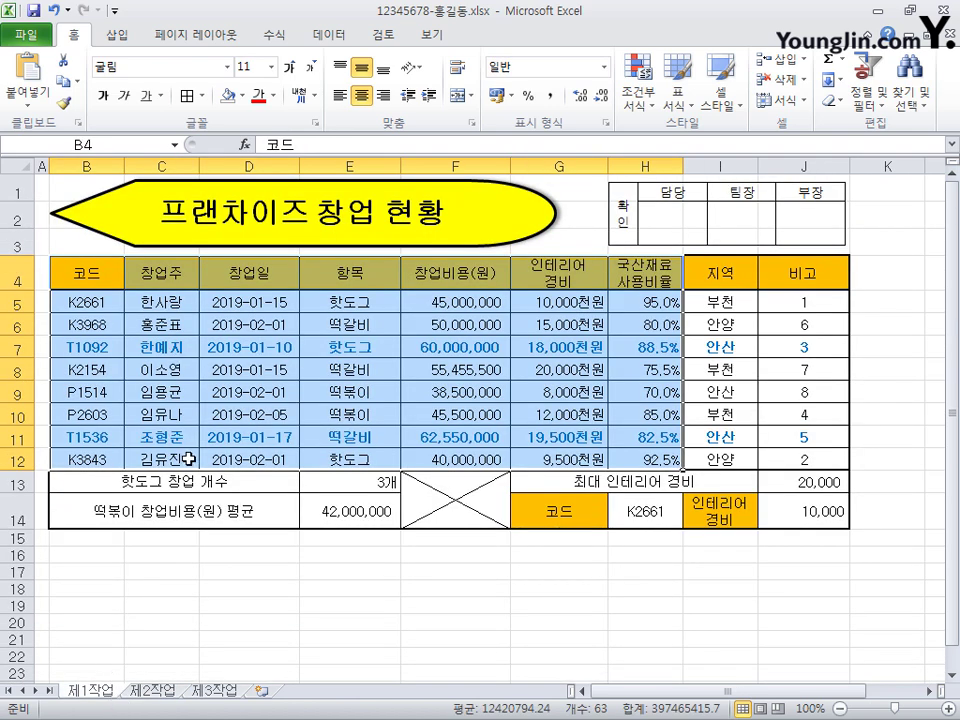
{"action": "left_click", "coordinate": [152, 690]}
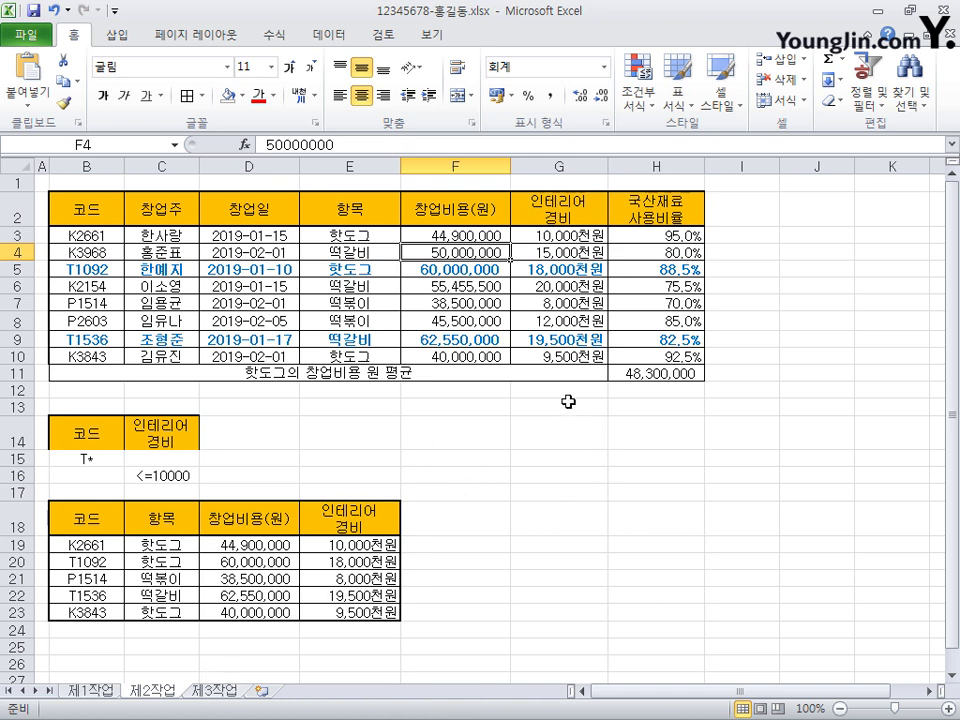
{"action": "left_click", "coordinate": [657, 100]}
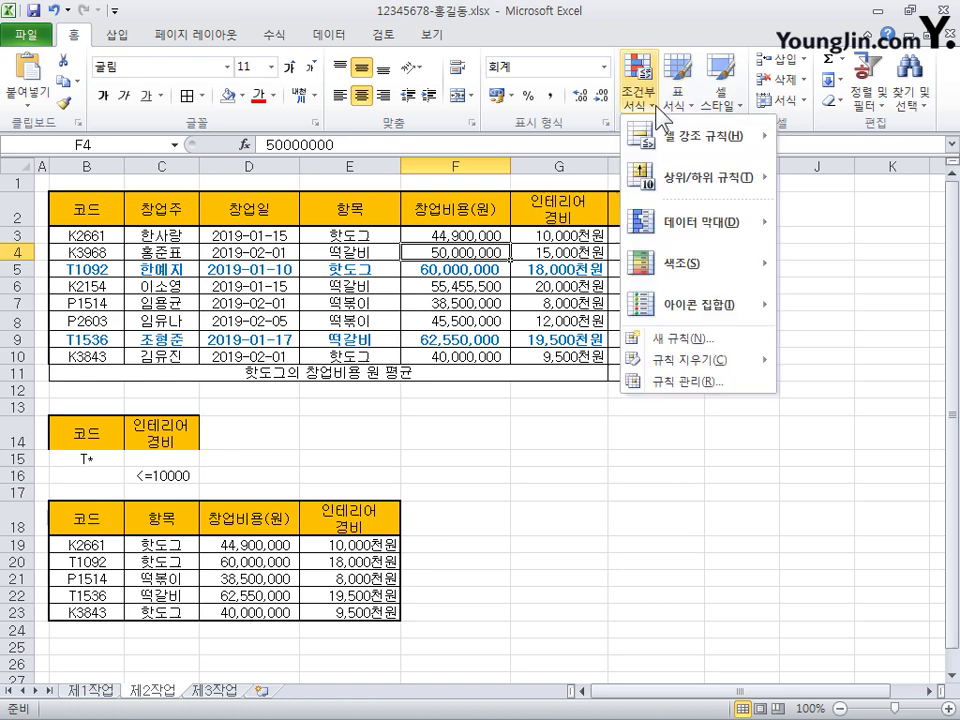
{"action": "left_click", "coordinate": [667, 380]}
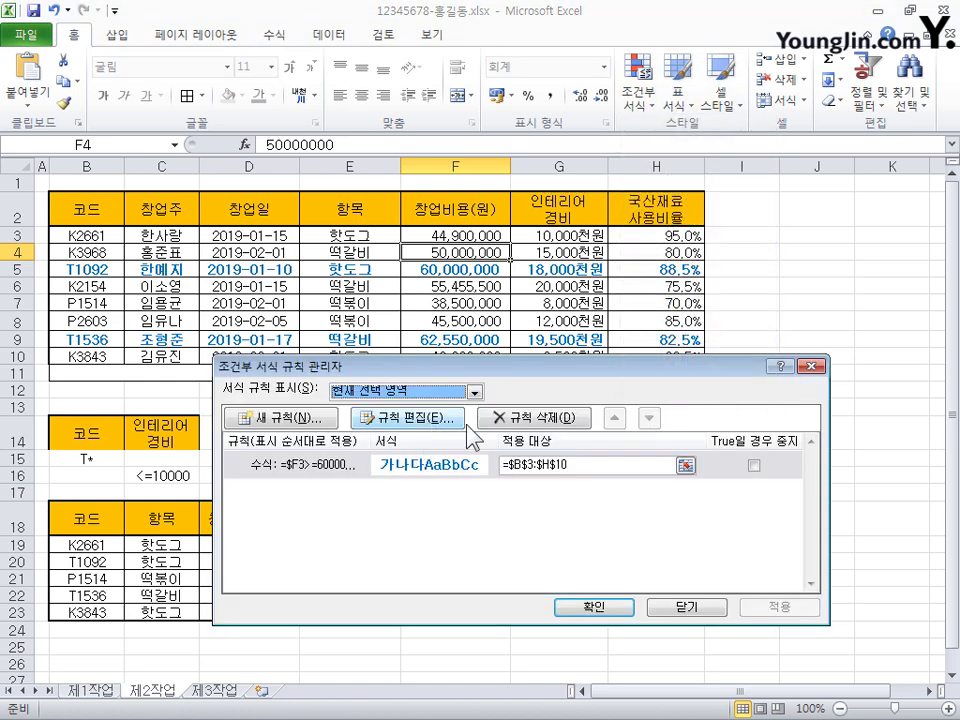
{"action": "left_click", "coordinate": [686, 607]}
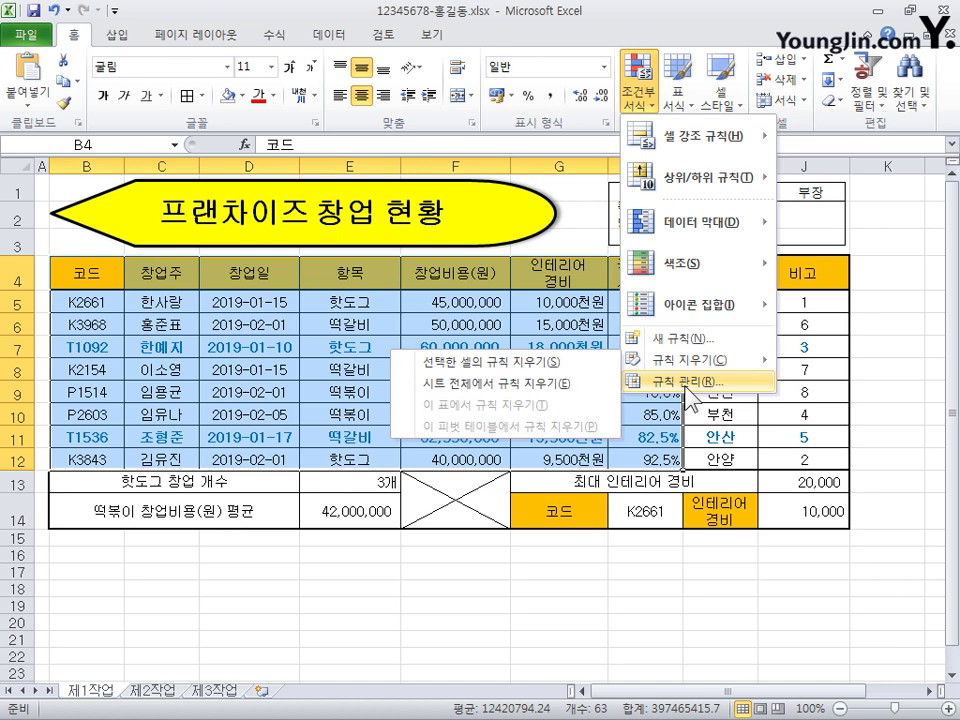
Check the formula and applied range of the conditional formatting rule on sheet 제1작업 against the table
{"action": "left_click", "coordinate": [666, 383]}
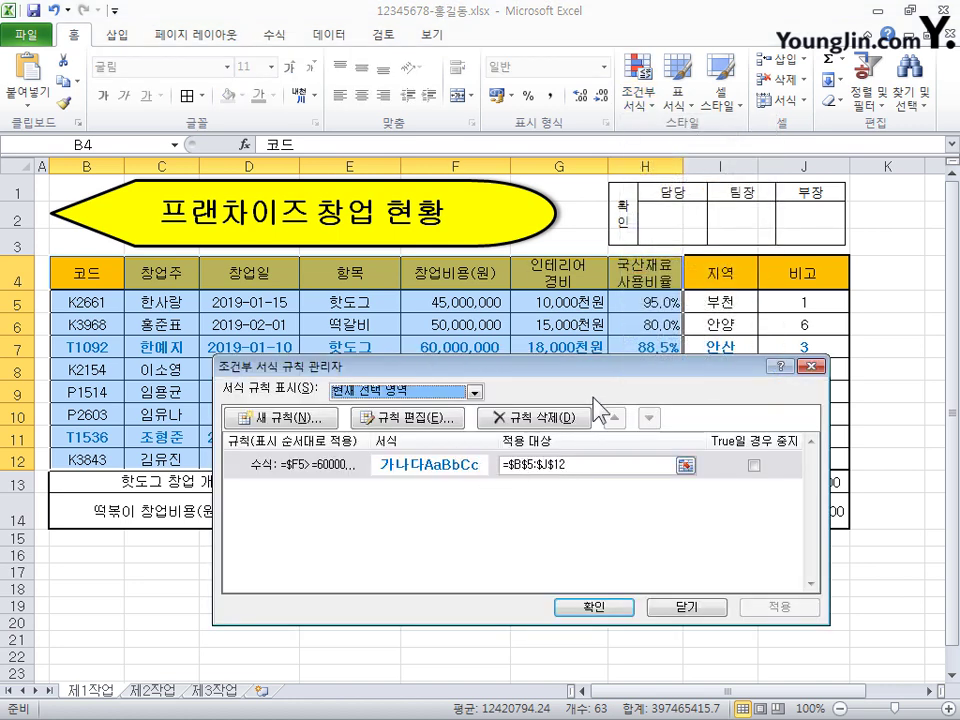
{"action": "left_click_drag", "start_coordinate": [581, 367], "coordinate": [519, 500]}
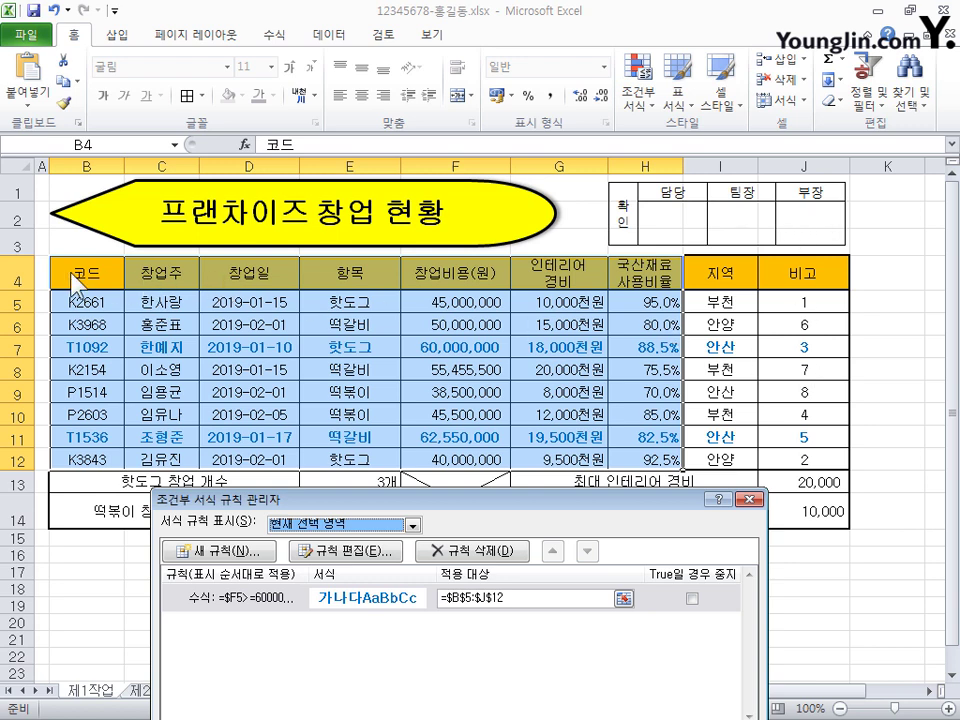
{"action": "left_click_drag", "start_coordinate": [650, 498], "coordinate": [637, 338]}
{"action": "left_click", "coordinate": [618, 457]}
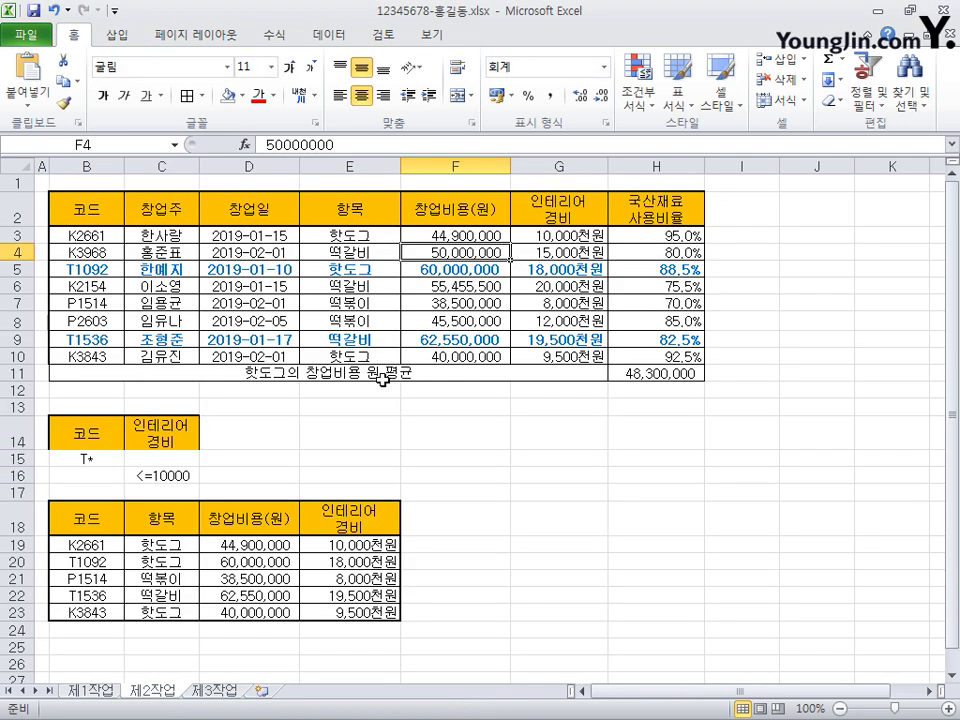
Check the conditional formatting rule's formula and applied range on 제2작업 against its table, and compare the table's position on 제1작업
{"action": "left_click", "coordinate": [150, 690]}
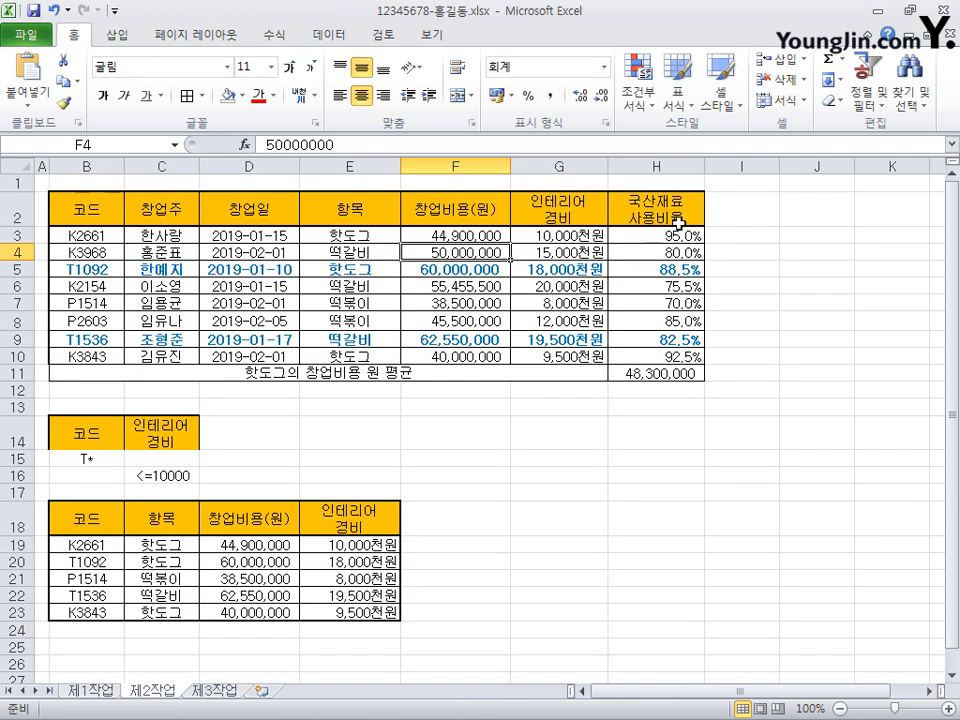
{"action": "left_click", "coordinate": [637, 88]}
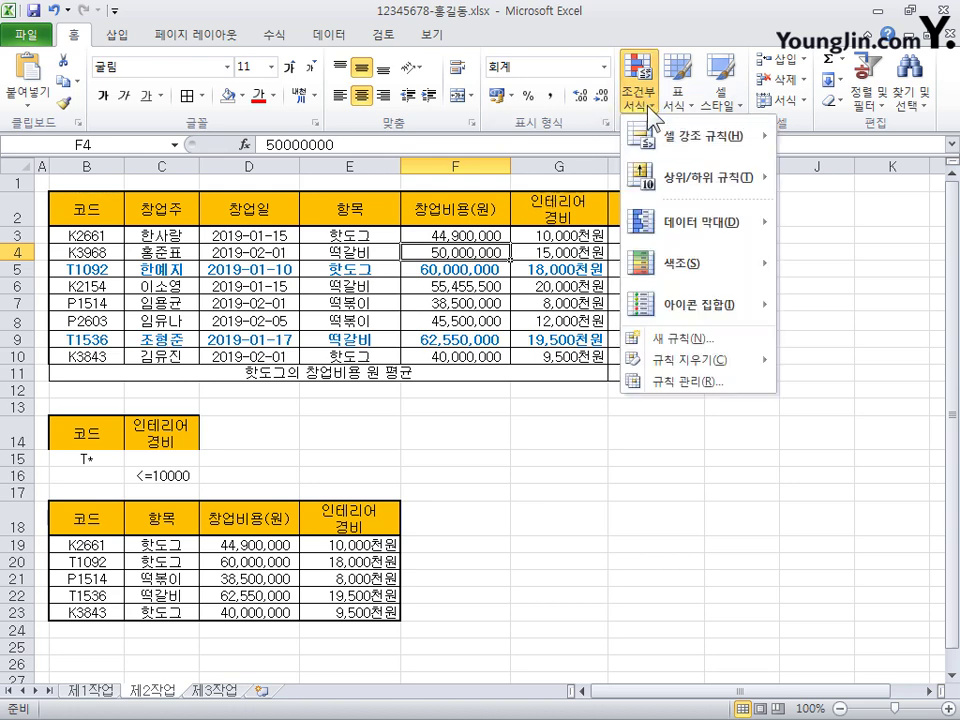
{"action": "left_click", "coordinate": [696, 390]}
{"action": "left_click_drag", "start_coordinate": [655, 218], "coordinate": [731, 410]}
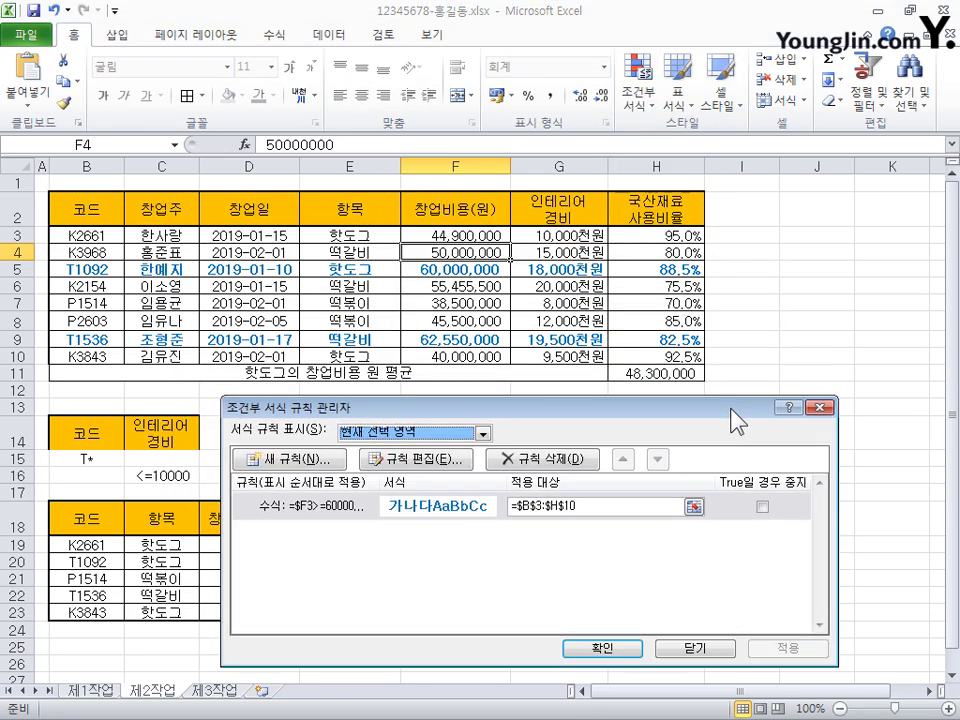
{"action": "left_click", "coordinate": [704, 650]}
{"action": "left_click", "coordinate": [92, 690]}
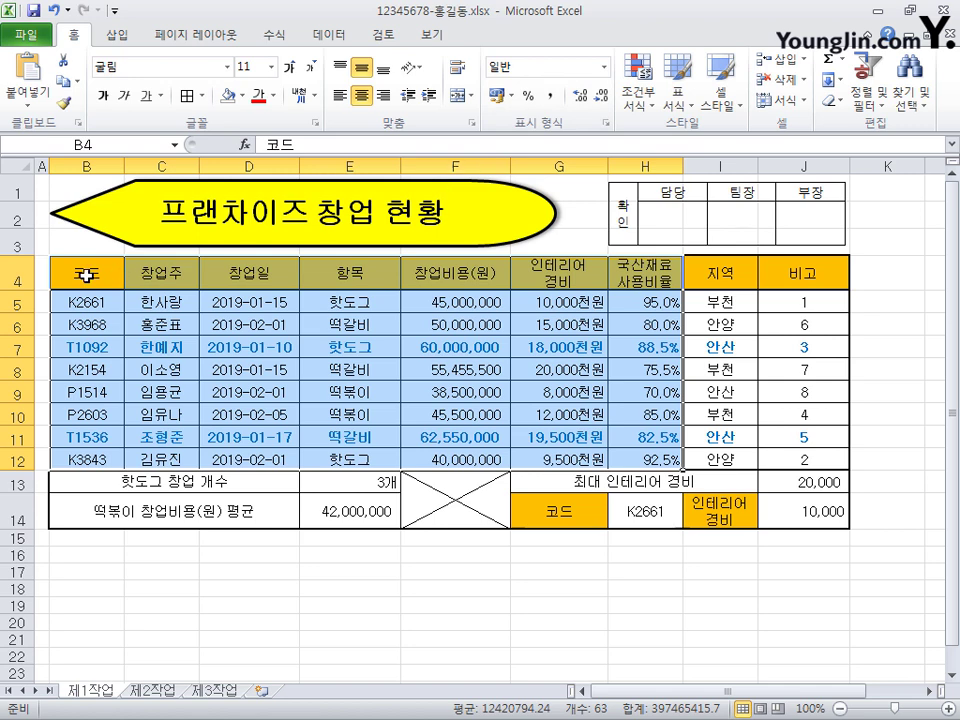
{"action": "left_click", "coordinate": [155, 692]}
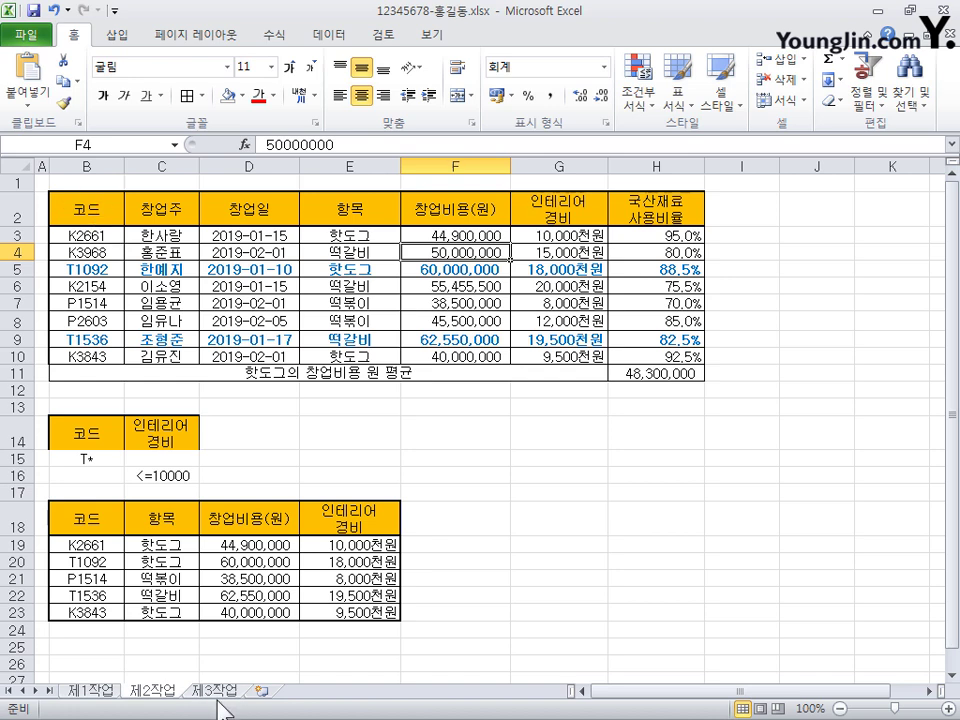
Review the full formula of the B3:H10 conditional formatting rule on 제2작업 without changing it
{"action": "left_click", "coordinate": [638, 90]}
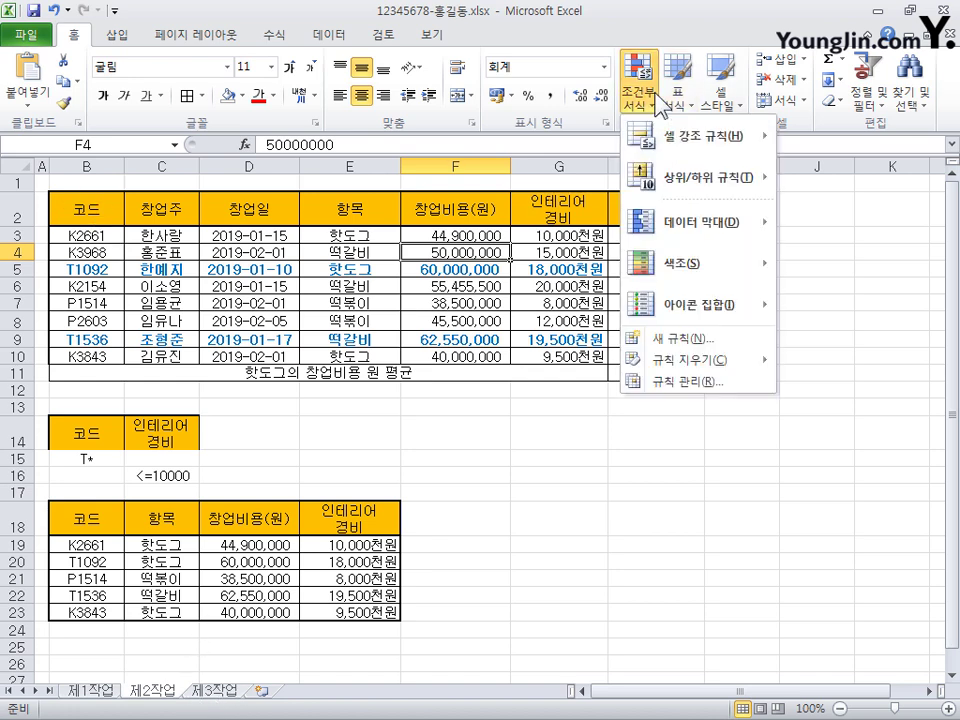
{"action": "left_click", "coordinate": [688, 382]}
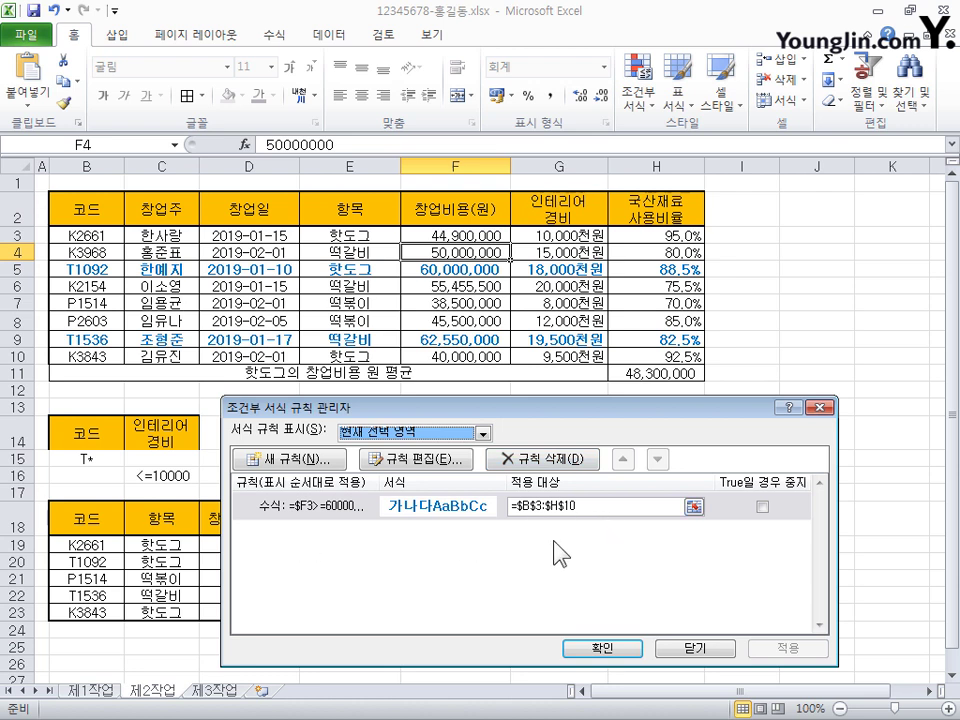
{"action": "left_click", "coordinate": [445, 467]}
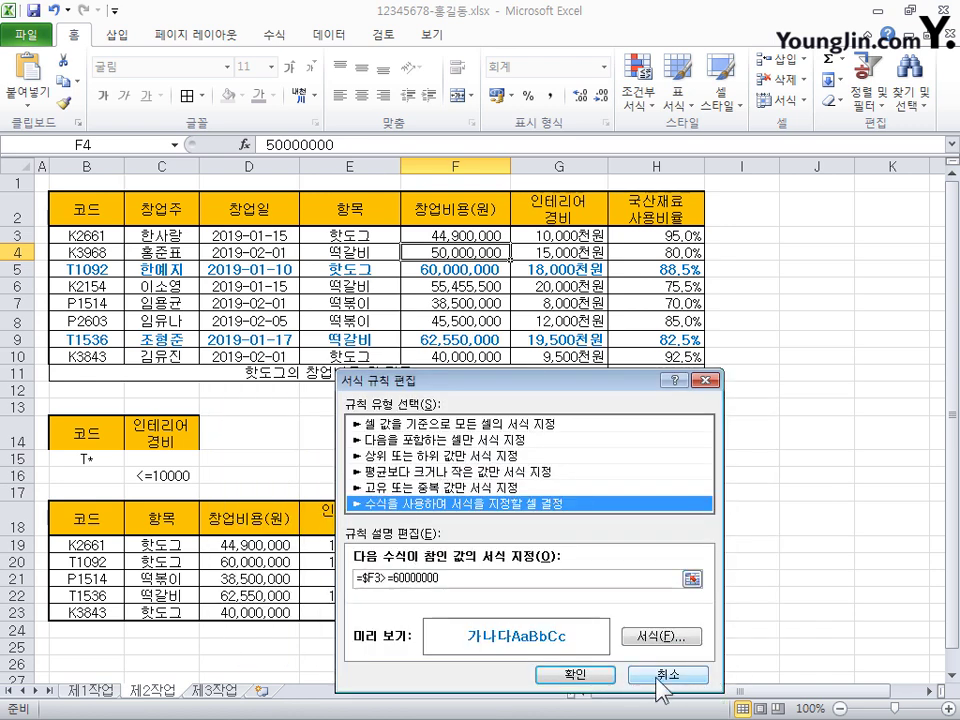
{"action": "left_click", "coordinate": [666, 676]}
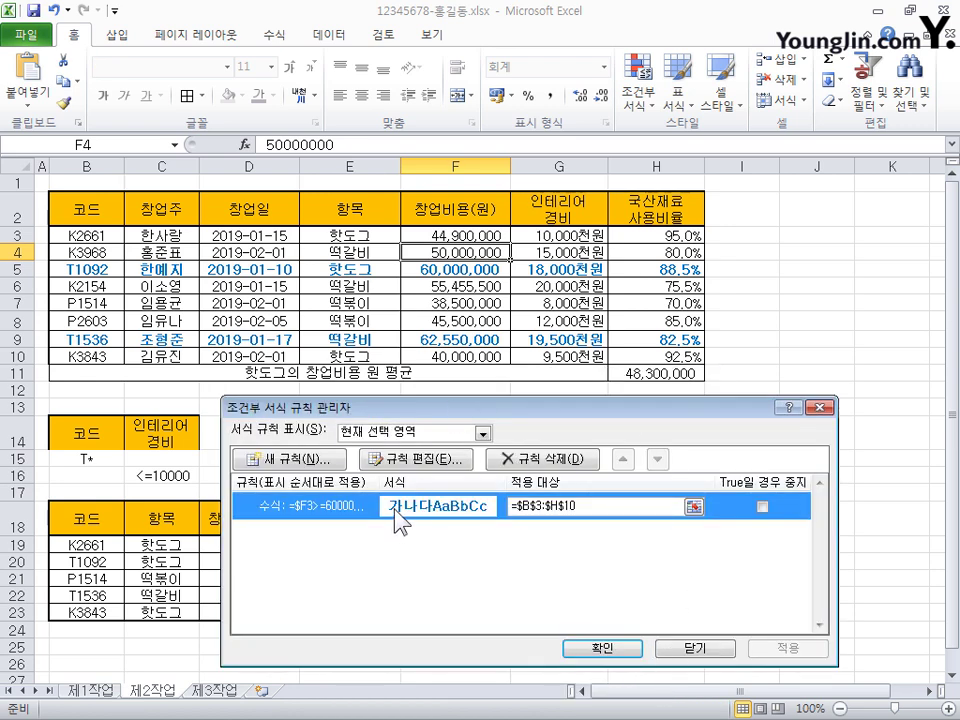
Reselect B3:H10 as the range the conditional formatting rule applies to, and confirm the rule settings
{"action": "left_click", "coordinate": [608, 507]}
{"action": "left_click_drag", "start_coordinate": [608, 507], "coordinate": [407, 508]}
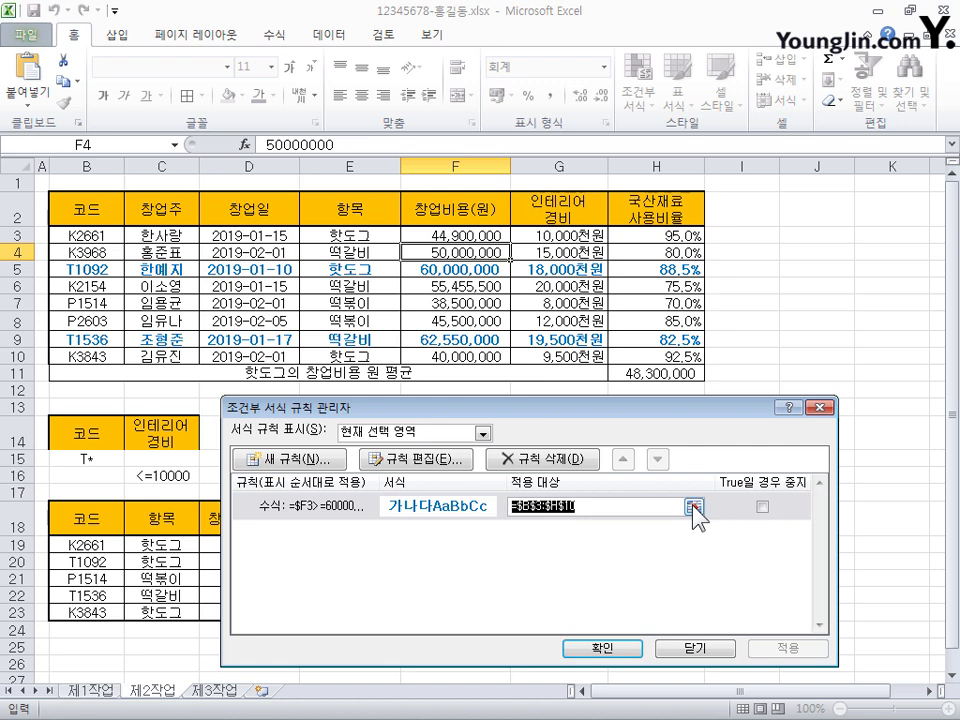
{"action": "left_click", "coordinate": [694, 508]}
{"action": "left_click_drag", "start_coordinate": [76, 236], "coordinate": [655, 362]}
{"action": "left_click", "coordinate": [819, 434]}
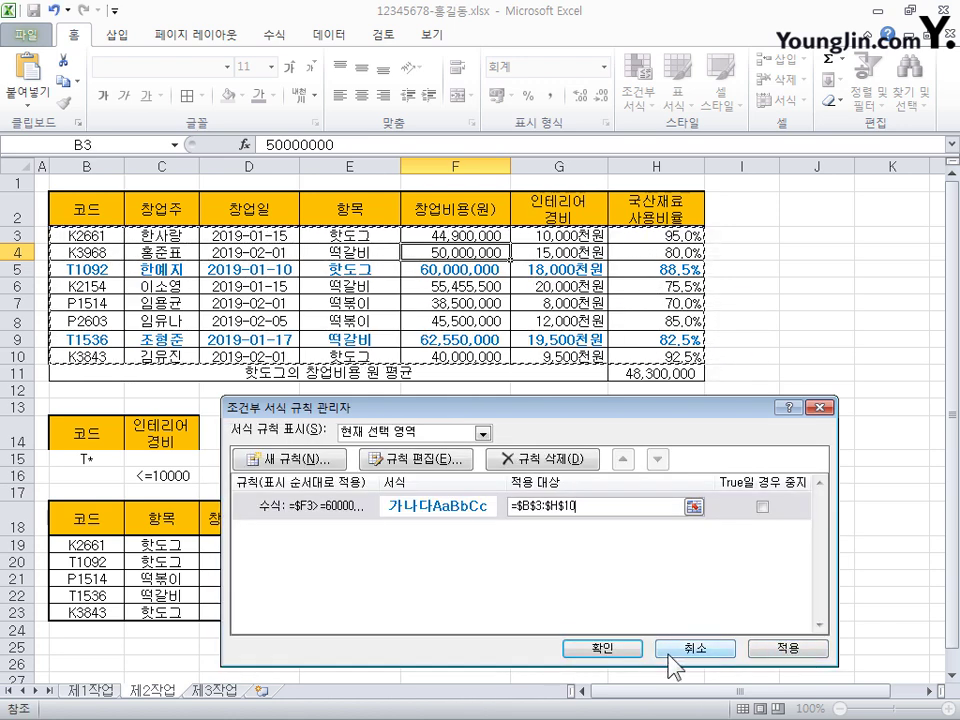
{"action": "left_click", "coordinate": [636, 650]}
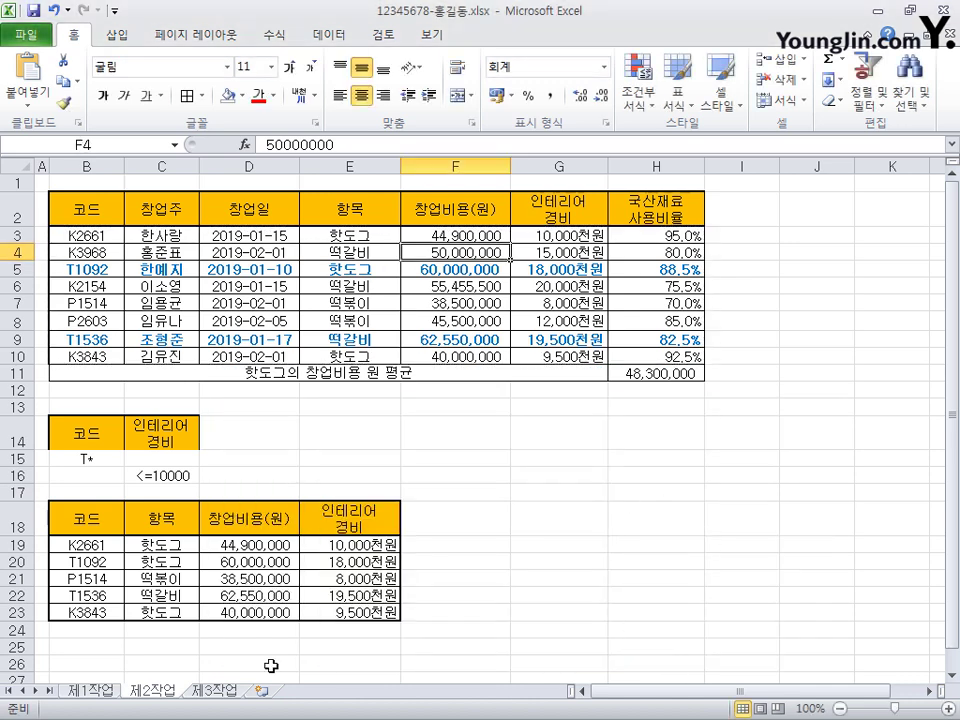
Copy B4:H12 from sheet 제1작업 and paste it at B2 on sheet 제3작업, keeping the source column widths
{"action": "left_click", "coordinate": [91, 689]}
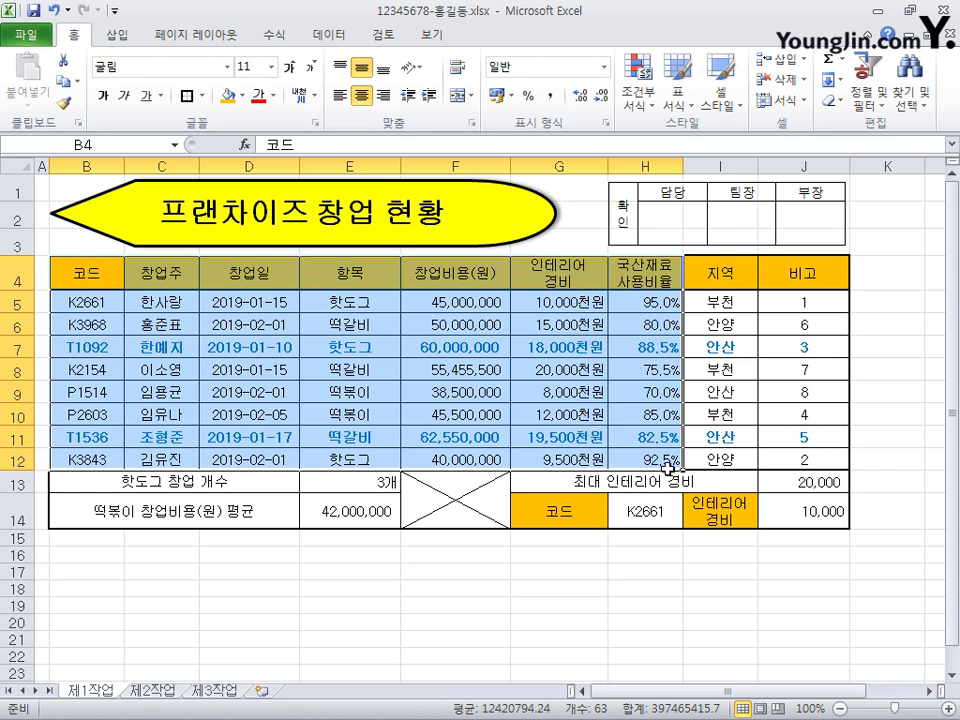
{"action": "left_click_drag", "start_coordinate": [86, 272], "coordinate": [646, 466]}
{"action": "key", "text": "ctrl+c"}
{"action": "left_click", "coordinate": [210, 695]}
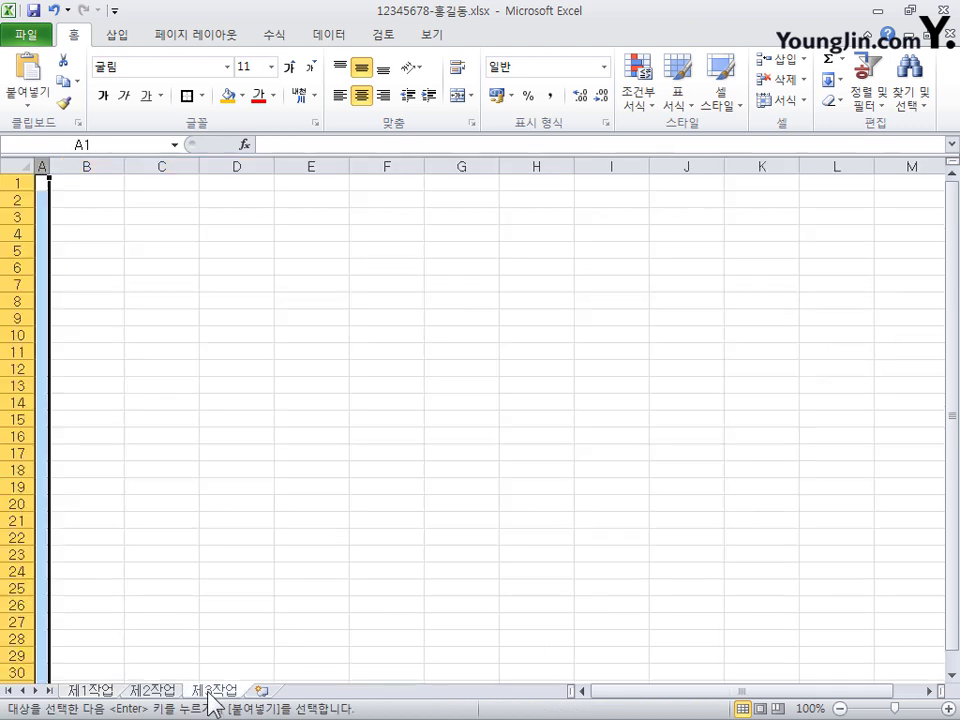
{"action": "left_click", "coordinate": [81, 214]}
{"action": "left_click", "coordinate": [83, 204]}
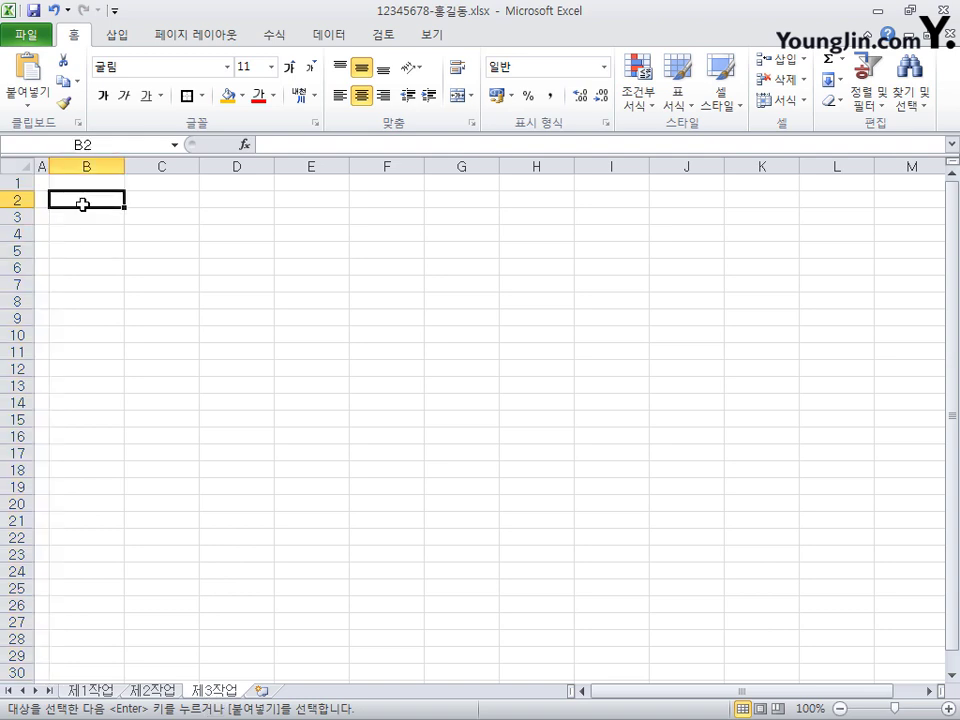
{"action": "key", "text": "ctrl+v"}
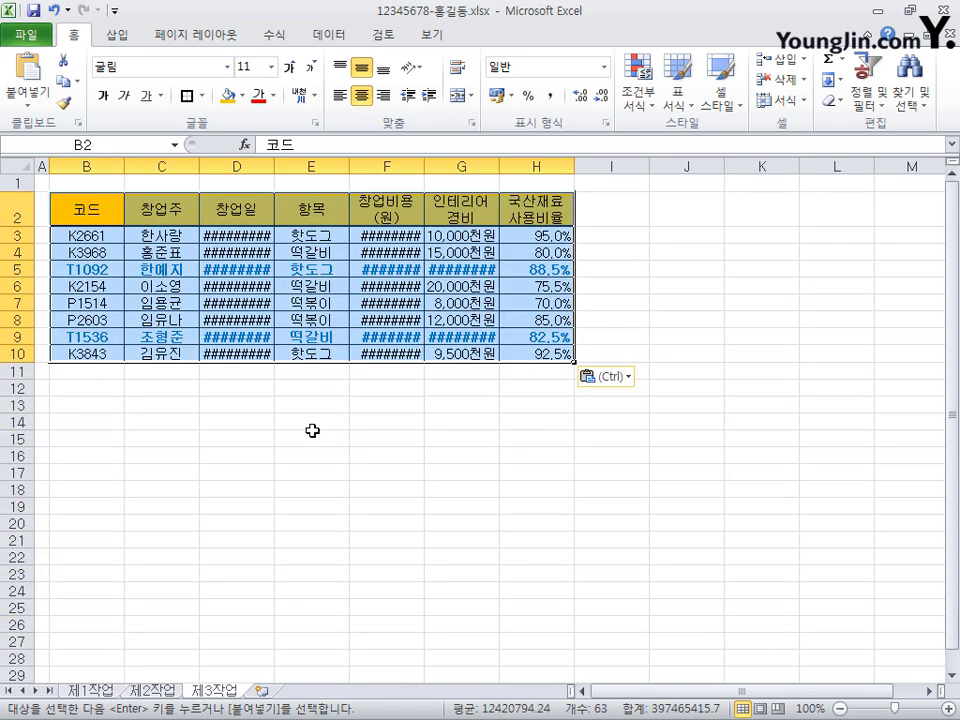
{"action": "left_click", "coordinate": [30, 106]}
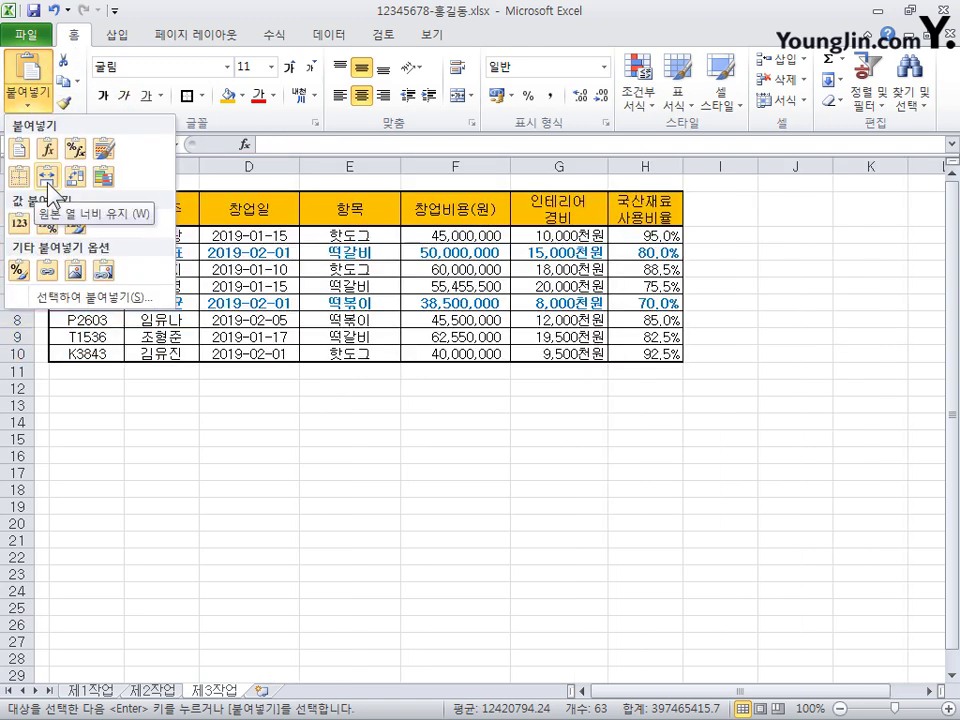
{"action": "left_click", "coordinate": [46, 180]}
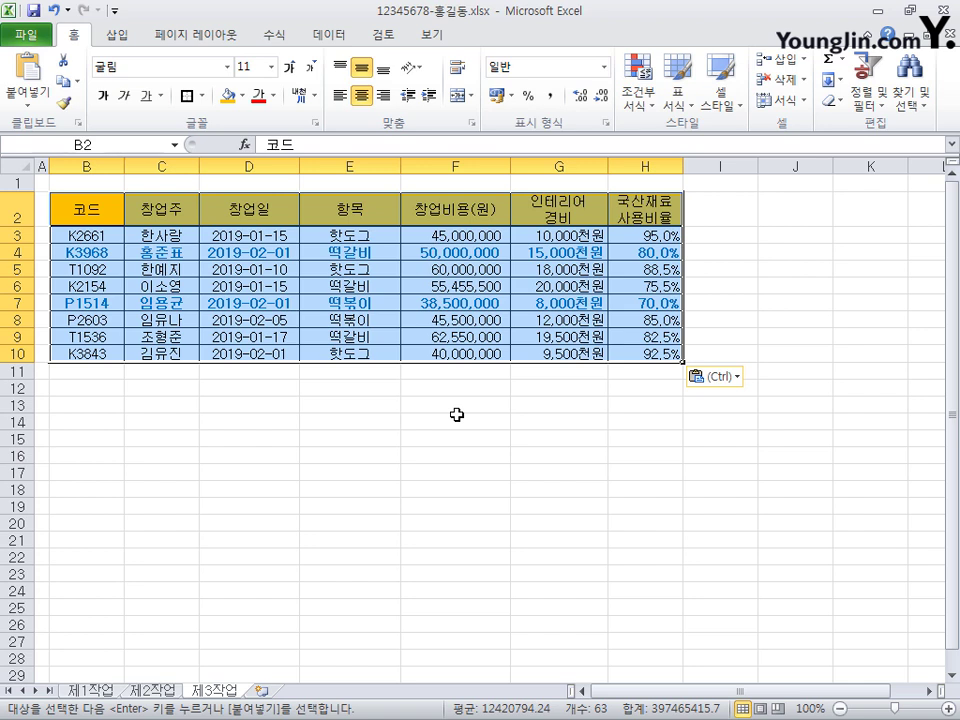
Sort the table on sheet 제3작업 by the 항목 column in descending order
{"action": "left_click", "coordinate": [357, 212]}
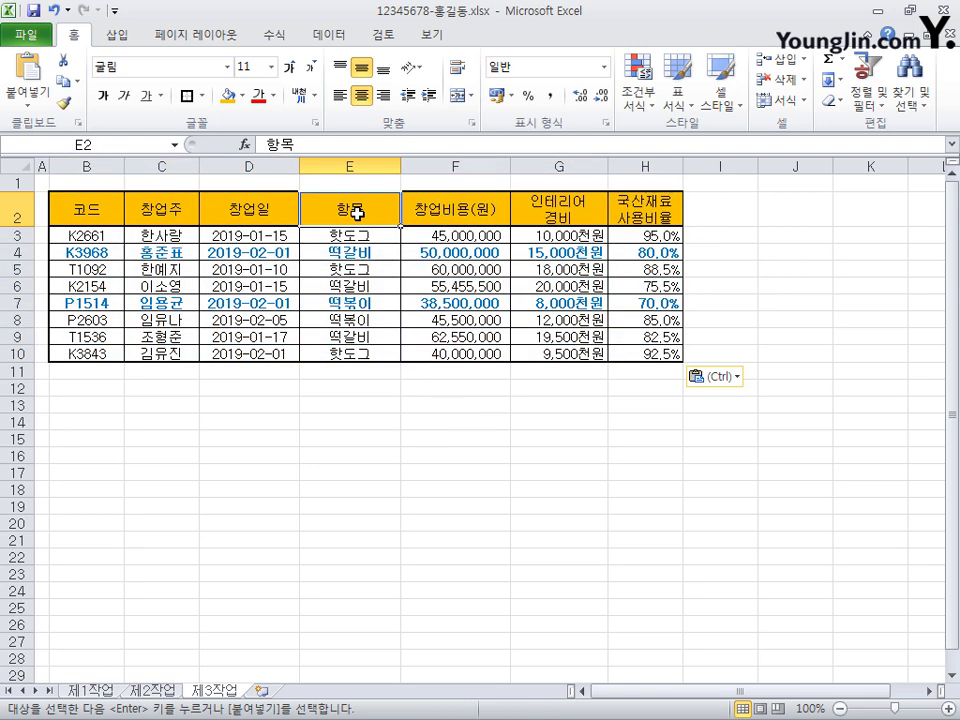
{"action": "left_click", "coordinate": [347, 35]}
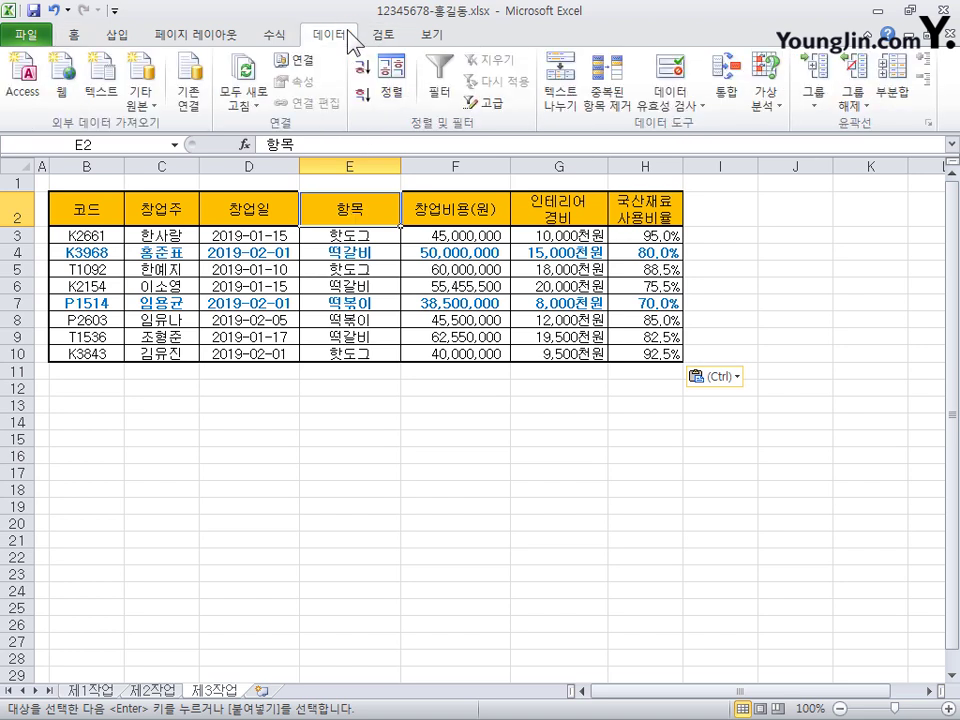
{"action": "left_click", "coordinate": [365, 101]}
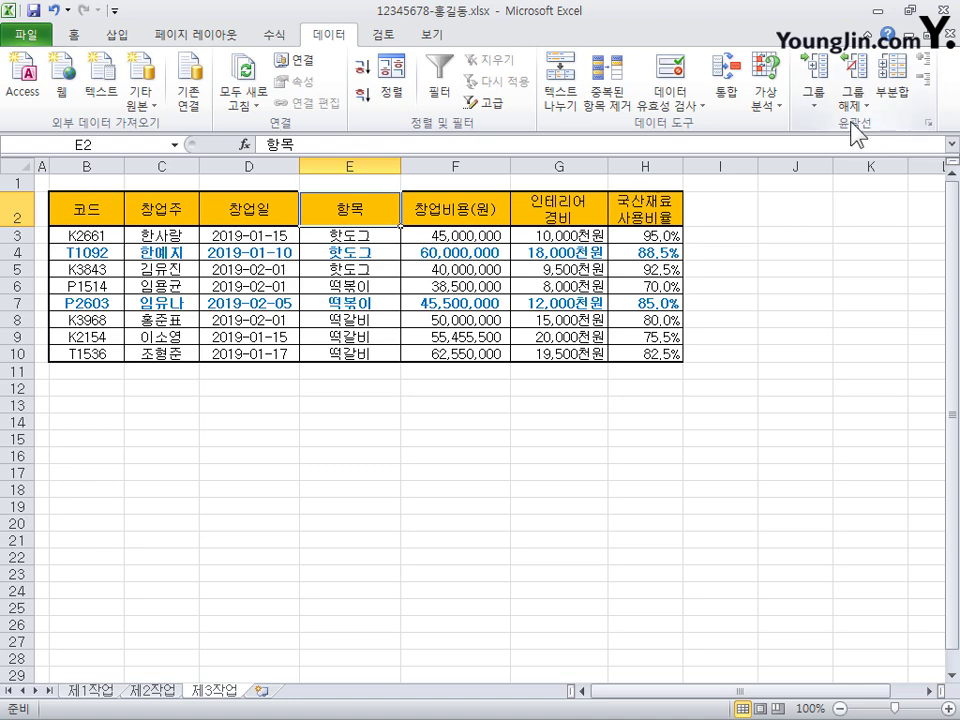
Add subtotals to the table grouped by 항목, using the 개수 function on only the 코드 column
{"action": "left_click", "coordinate": [896, 82]}
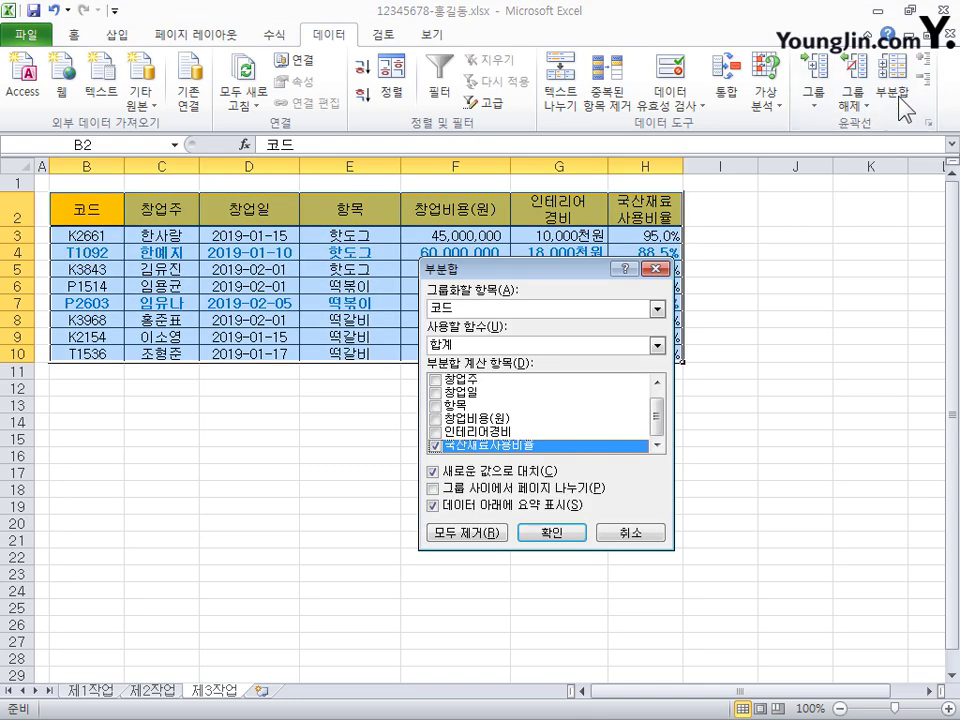
{"action": "mouse_move", "coordinate": [545, 215]}
{"action": "left_mouse_down"}
{"action": "mouse_move", "coordinate": [641, 215]}
{"action": "mouse_move", "coordinate": [638, 198]}
{"action": "mouse_move", "coordinate": [532, 200]}
{"action": "left_mouse_up"}
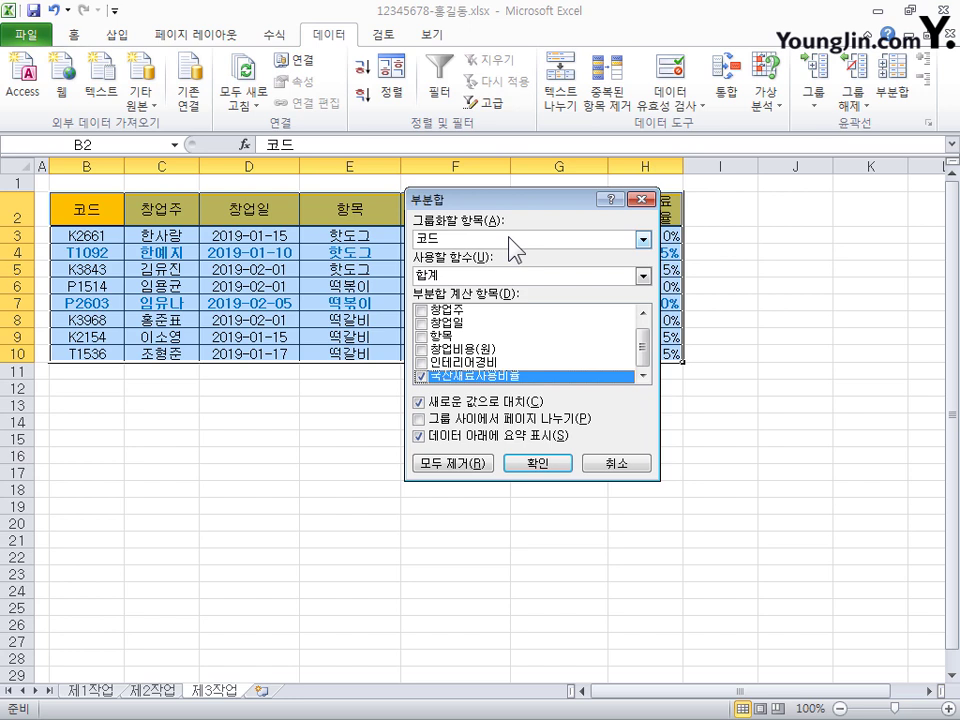
{"action": "left_click", "coordinate": [510, 240]}
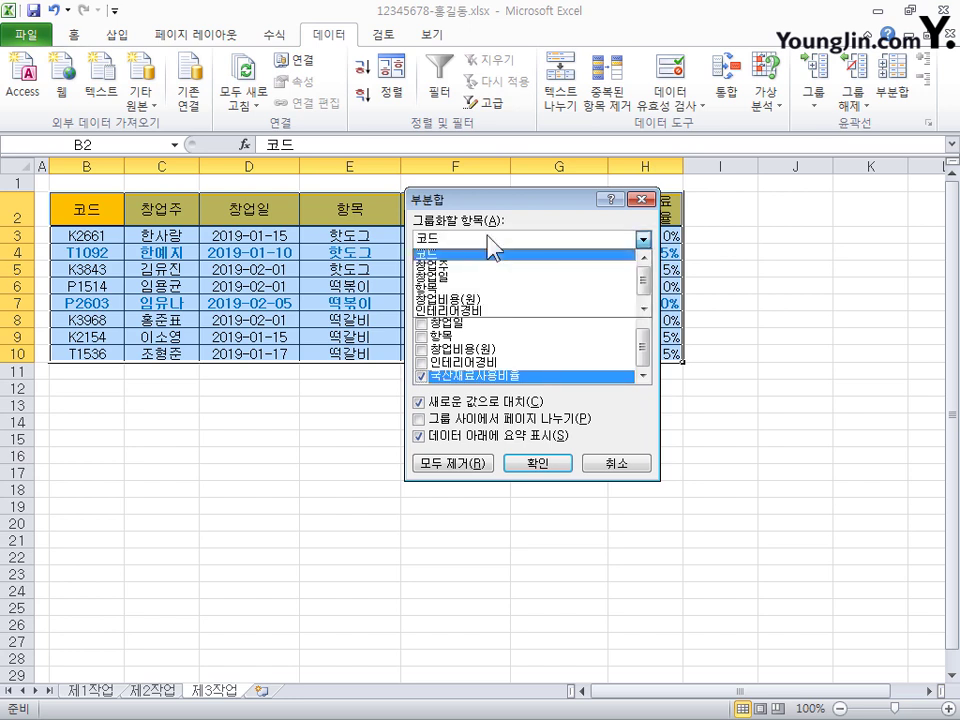
{"action": "left_click", "coordinate": [487, 289]}
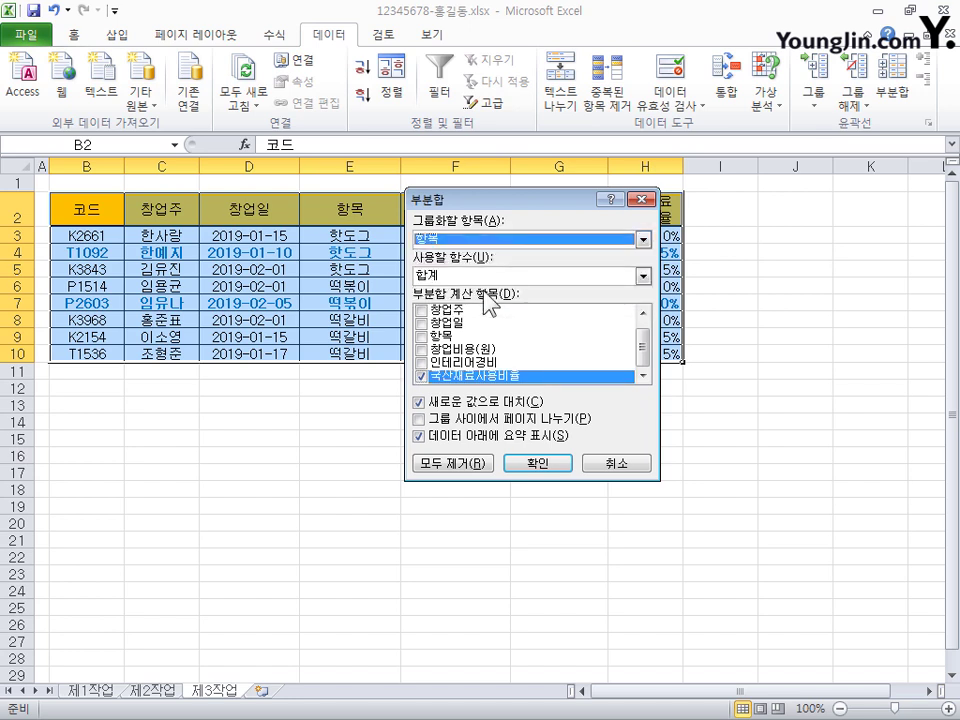
{"action": "left_click", "coordinate": [536, 275]}
{"action": "left_click", "coordinate": [536, 300]}
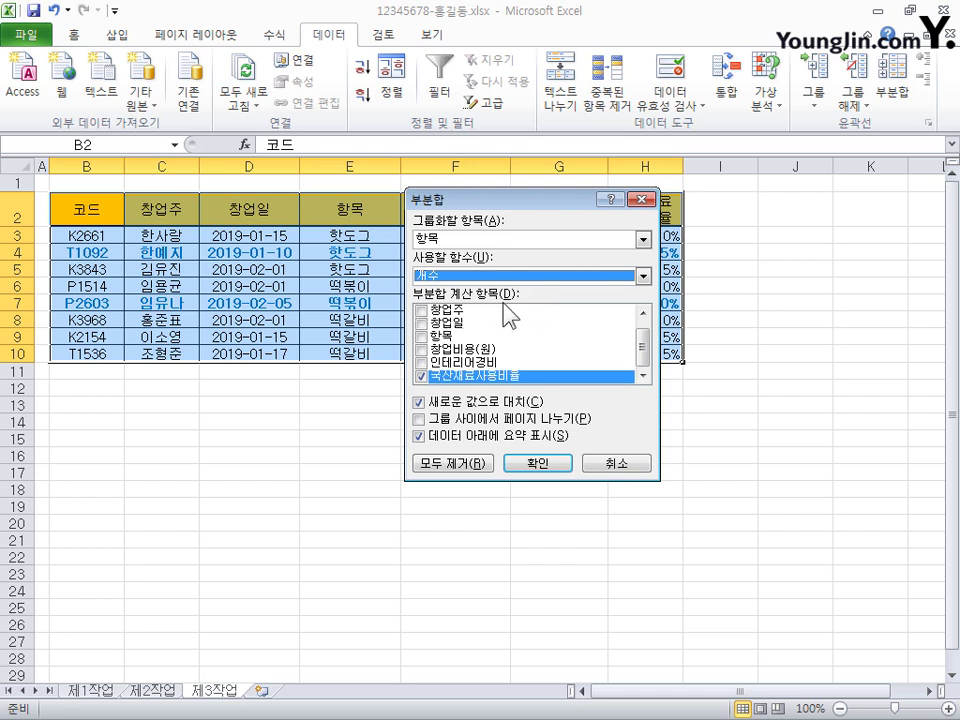
{"action": "left_click", "coordinate": [421, 376]}
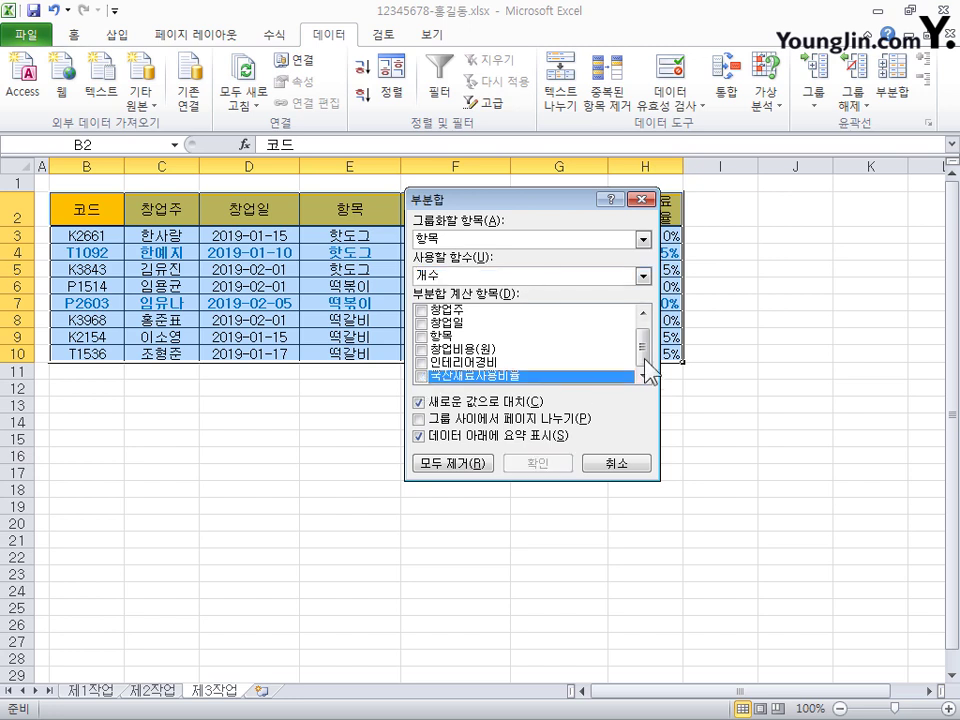
{"action": "left_click", "coordinate": [645, 311]}
{"action": "left_click", "coordinate": [421, 312]}
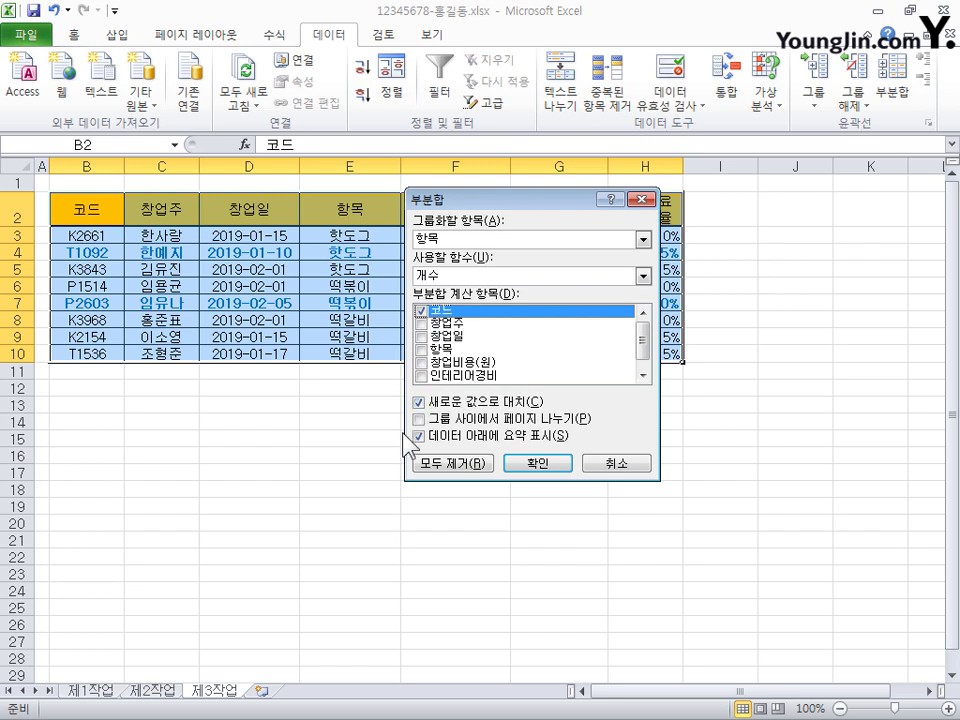
{"action": "left_click", "coordinate": [538, 463]}
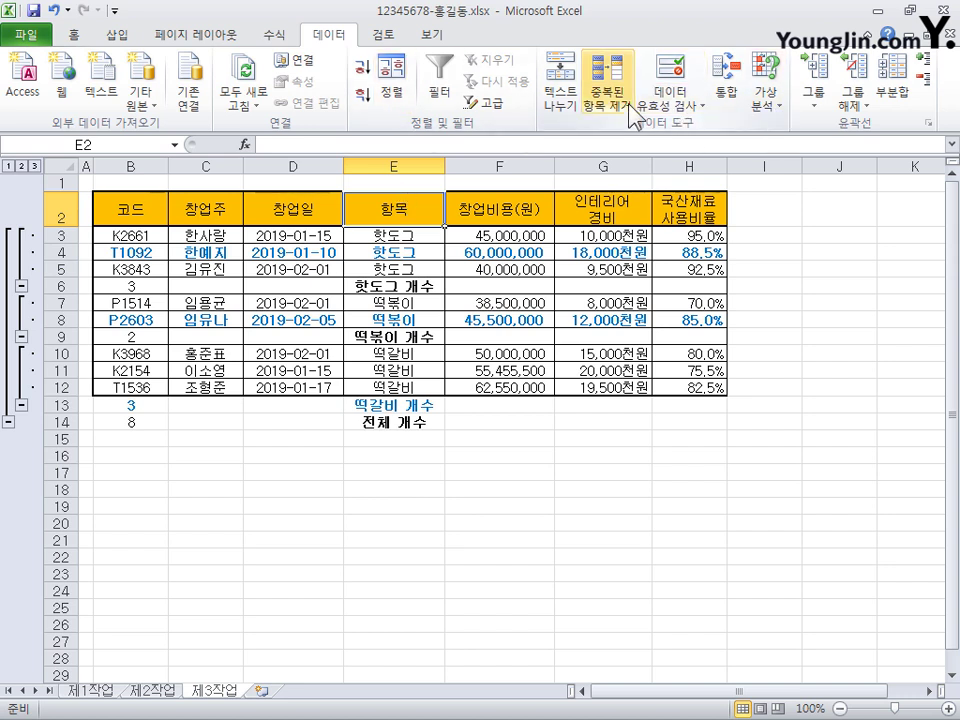
Add a second subtotal by 항목 with the 평균 function on only 창업비용(원), without replacing the existing count subtotals
{"action": "left_click", "coordinate": [920, 91]}
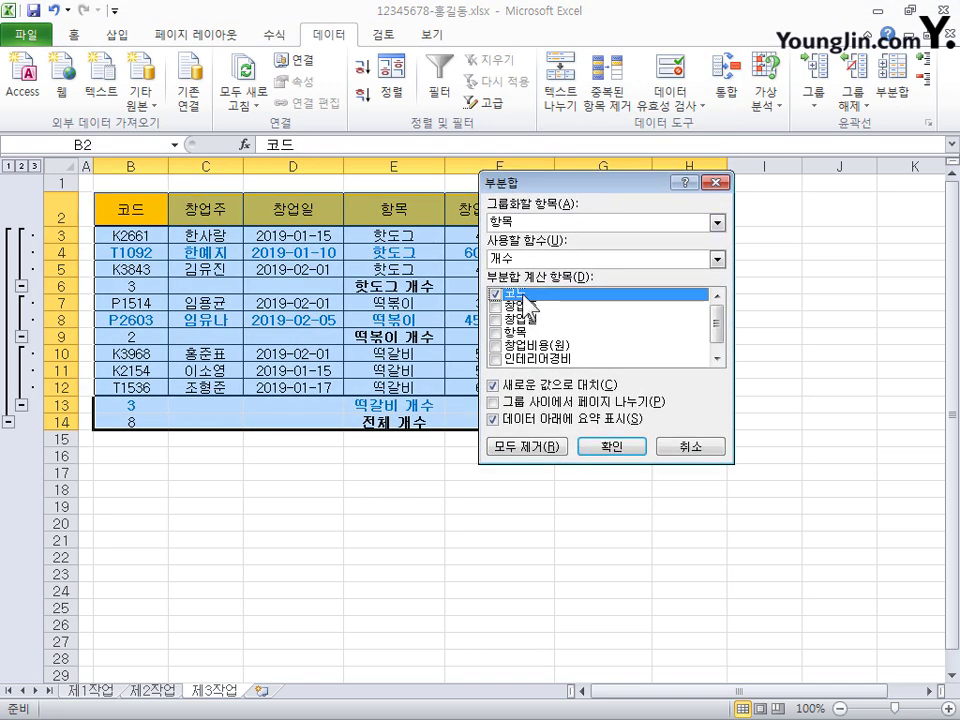
{"action": "left_click", "coordinate": [530, 259]}
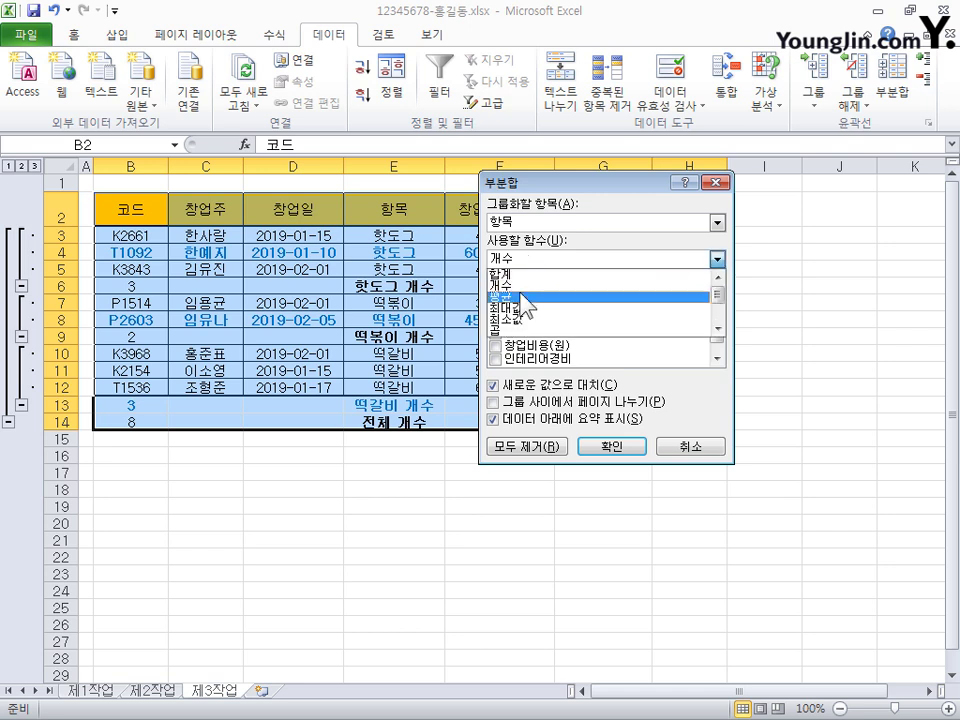
{"action": "left_click", "coordinate": [521, 294]}
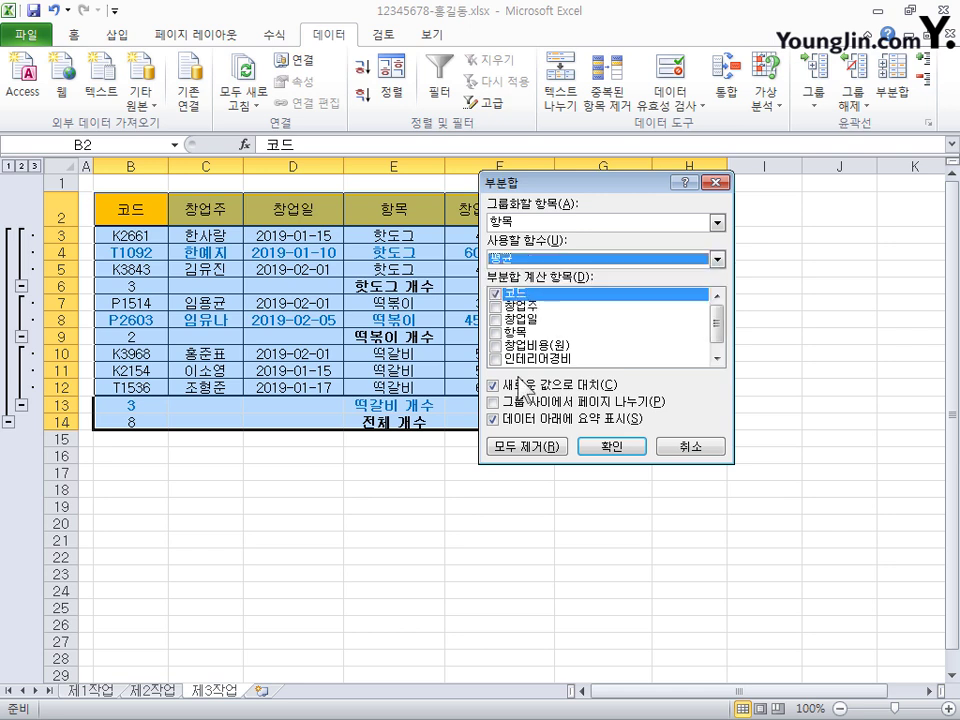
{"action": "left_click", "coordinate": [496, 295]}
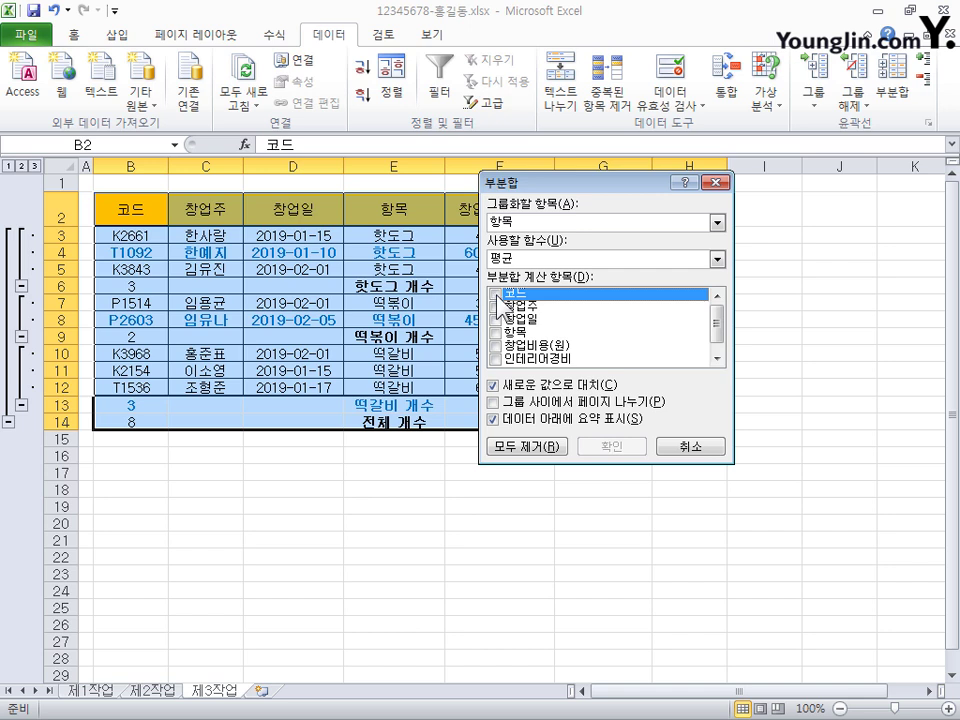
{"action": "left_click", "coordinate": [494, 346]}
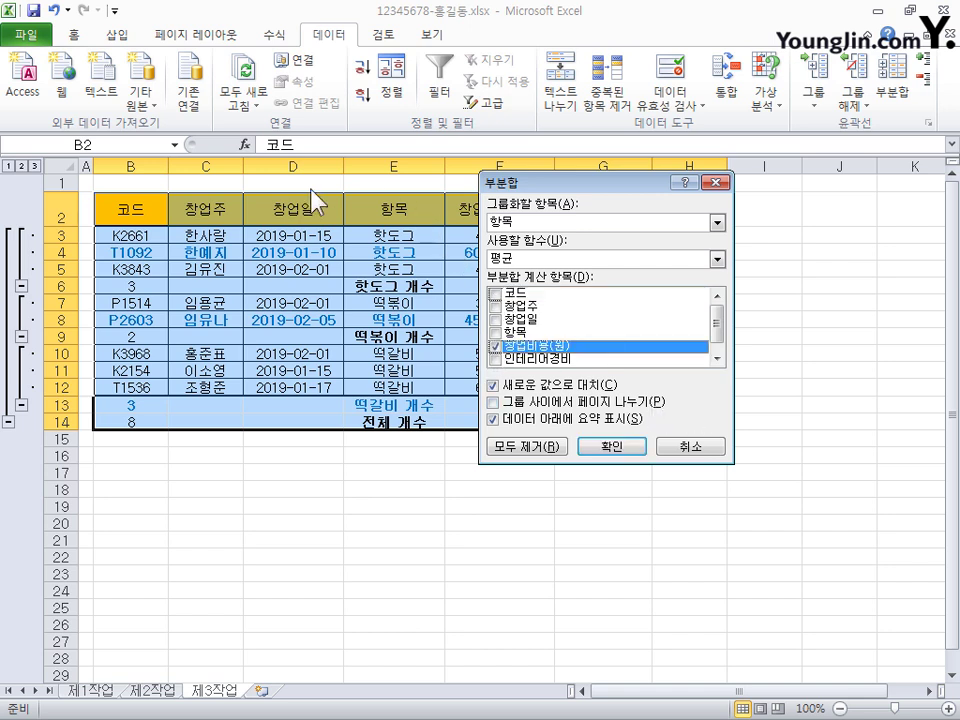
{"action": "left_click", "coordinate": [493, 387]}
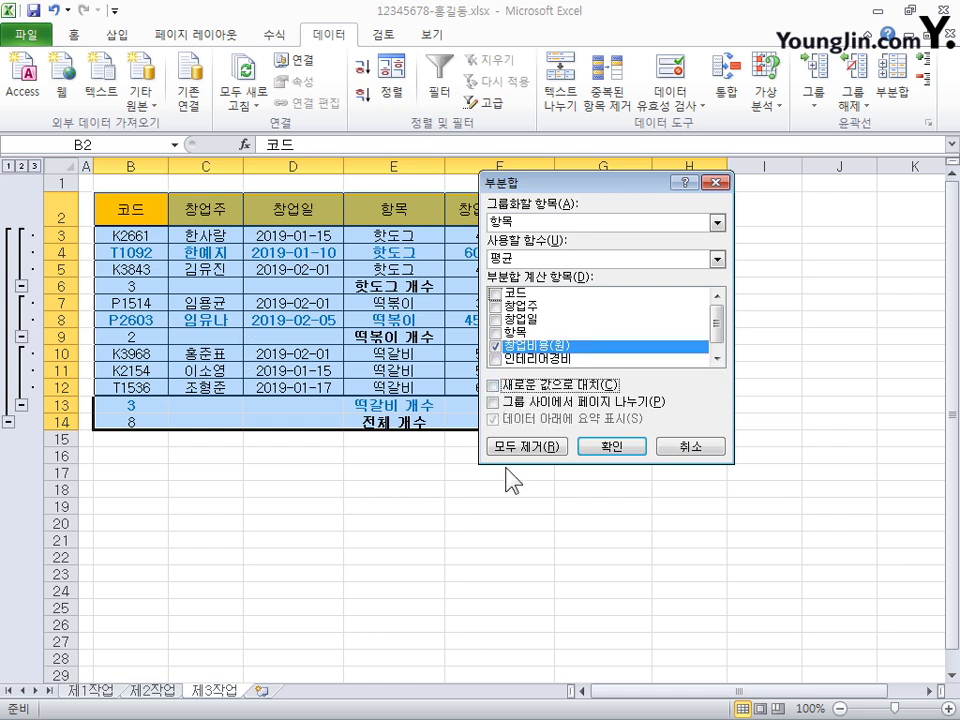
{"action": "left_click", "coordinate": [614, 448]}
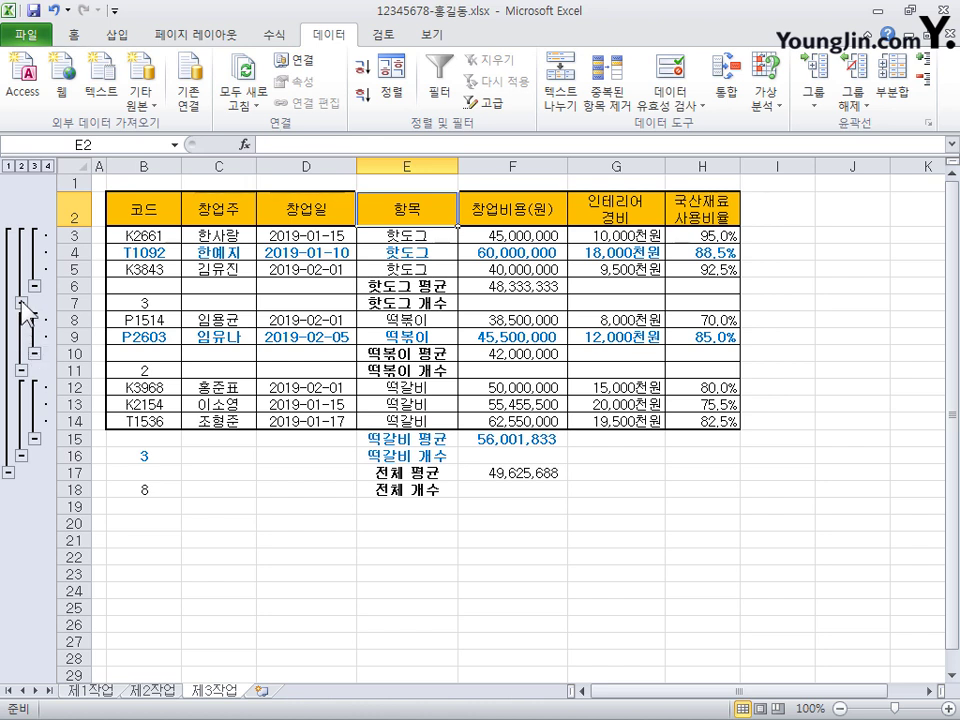
Clear the outline from the subtotalled table on sheet 제3작업
{"action": "left_click", "coordinate": [868, 116]}
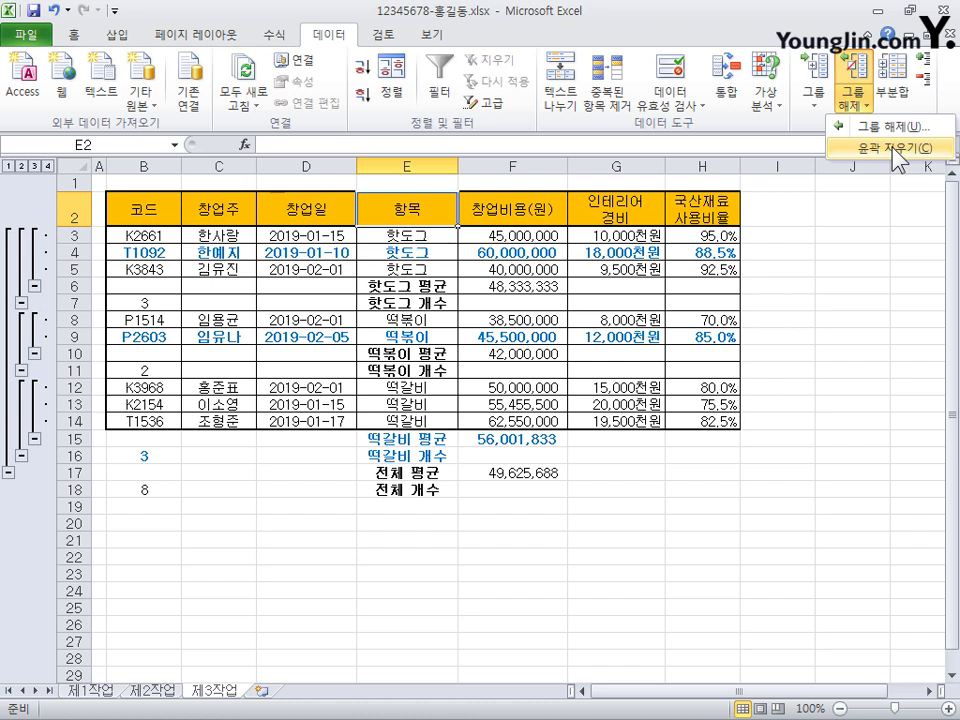
{"action": "left_click", "coordinate": [894, 152]}
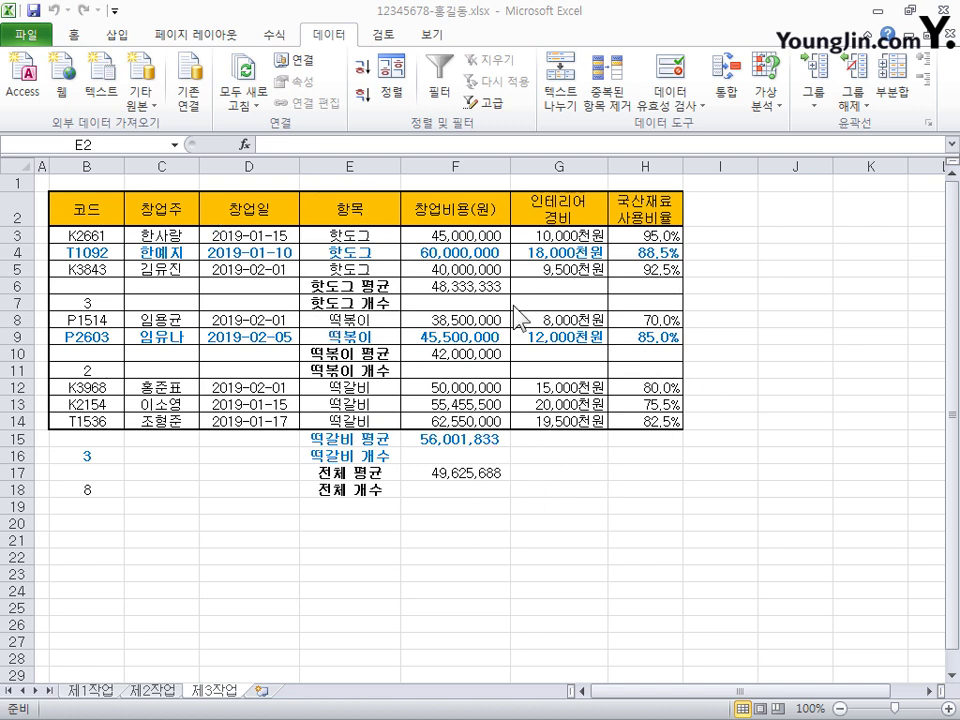
{"action": "left_click", "coordinate": [602, 420]}
{"action": "left_click", "coordinate": [318, 455]}
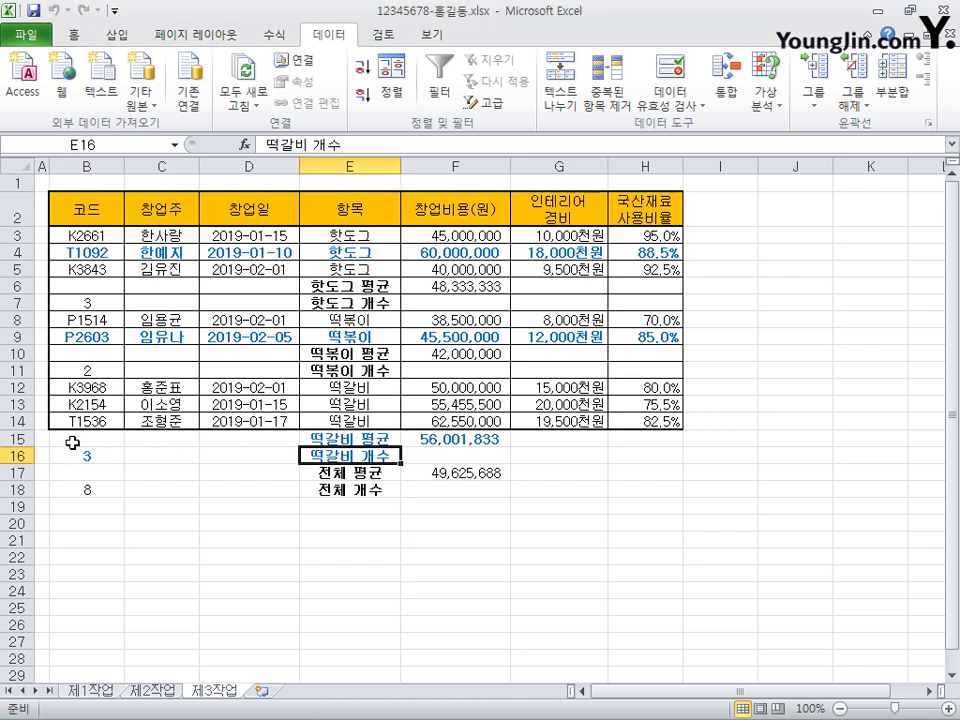
{"action": "left_click_drag", "start_coordinate": [75, 440], "coordinate": [450, 457]}
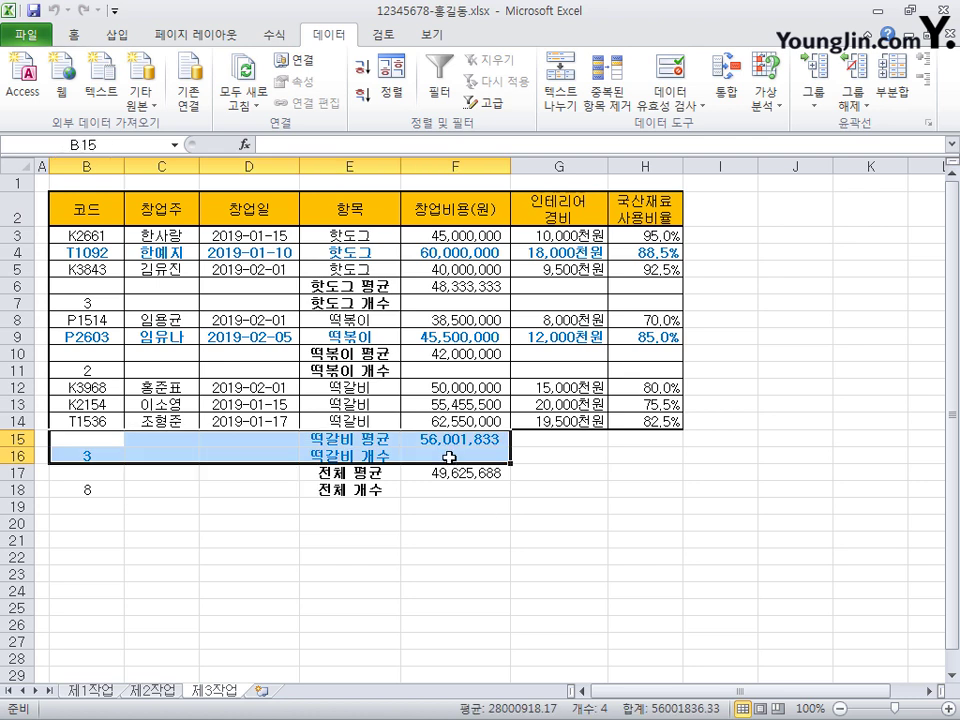
{"action": "left_click", "coordinate": [155, 335]}
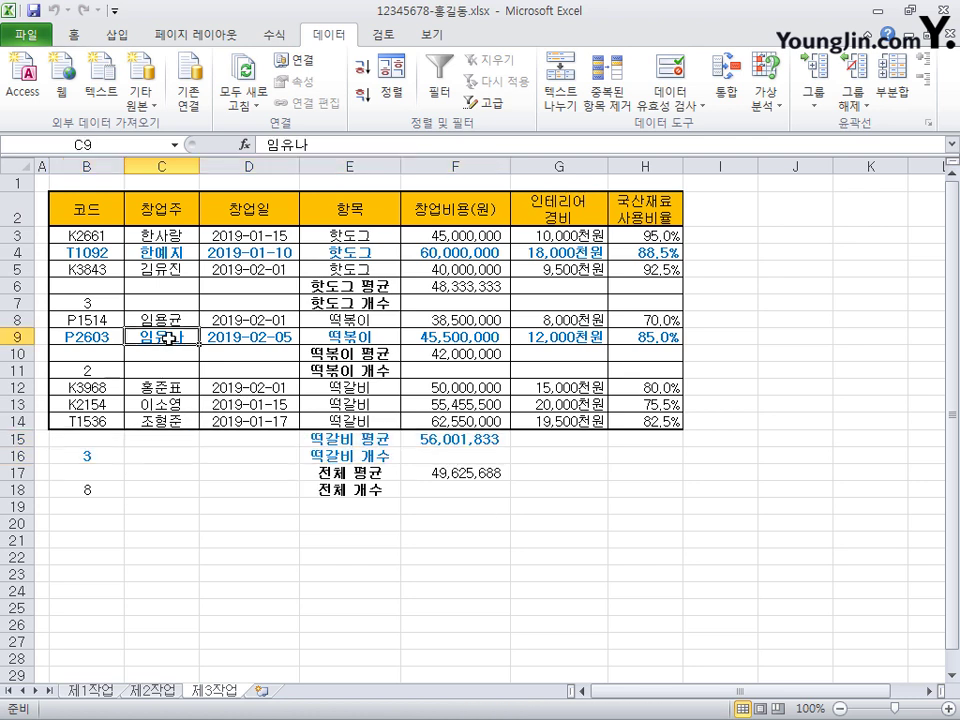
{"action": "left_click", "coordinate": [163, 421]}
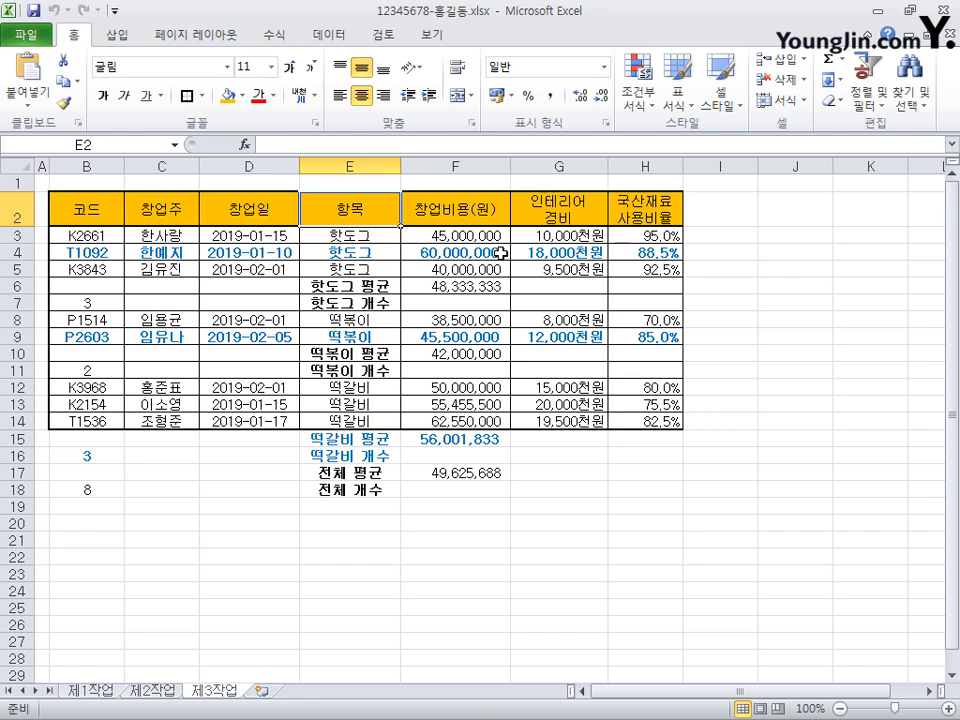
Select B3:H18 and review all conditional formatting rules of the current worksheet in the rules manager
{"action": "left_click", "coordinate": [92, 234]}
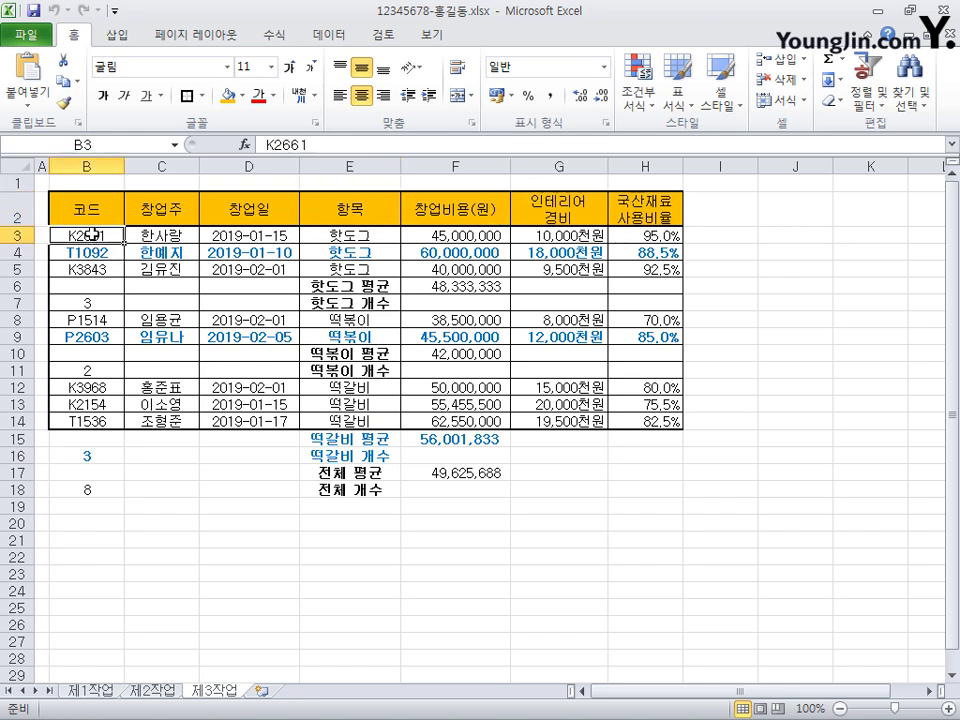
{"action": "left_click_drag", "start_coordinate": [92, 234], "coordinate": [641, 488]}
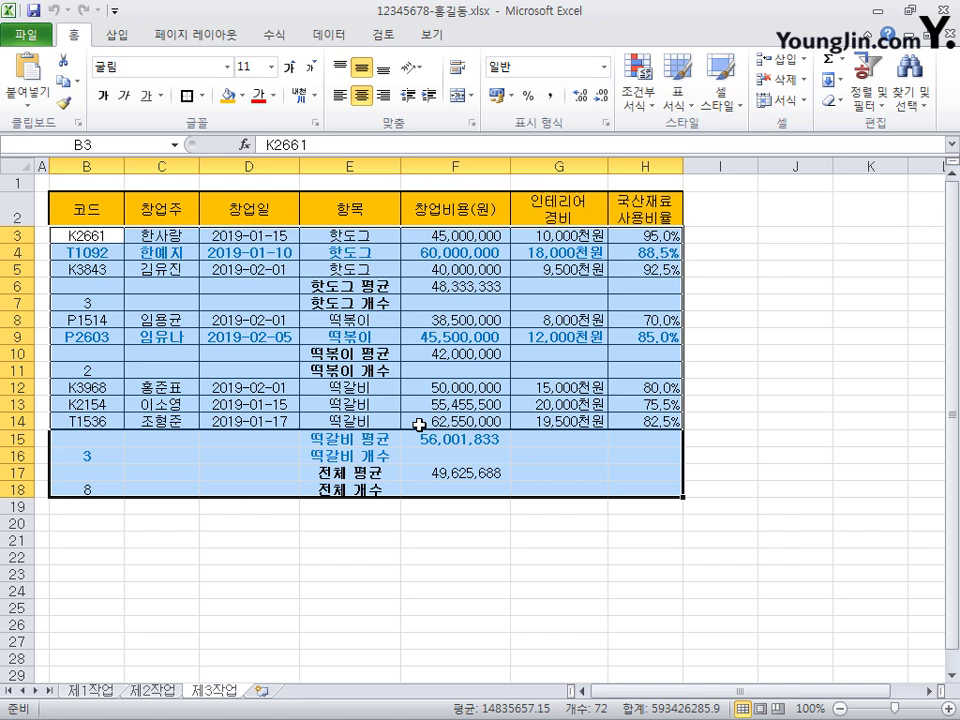
{"action": "left_click", "coordinate": [655, 97]}
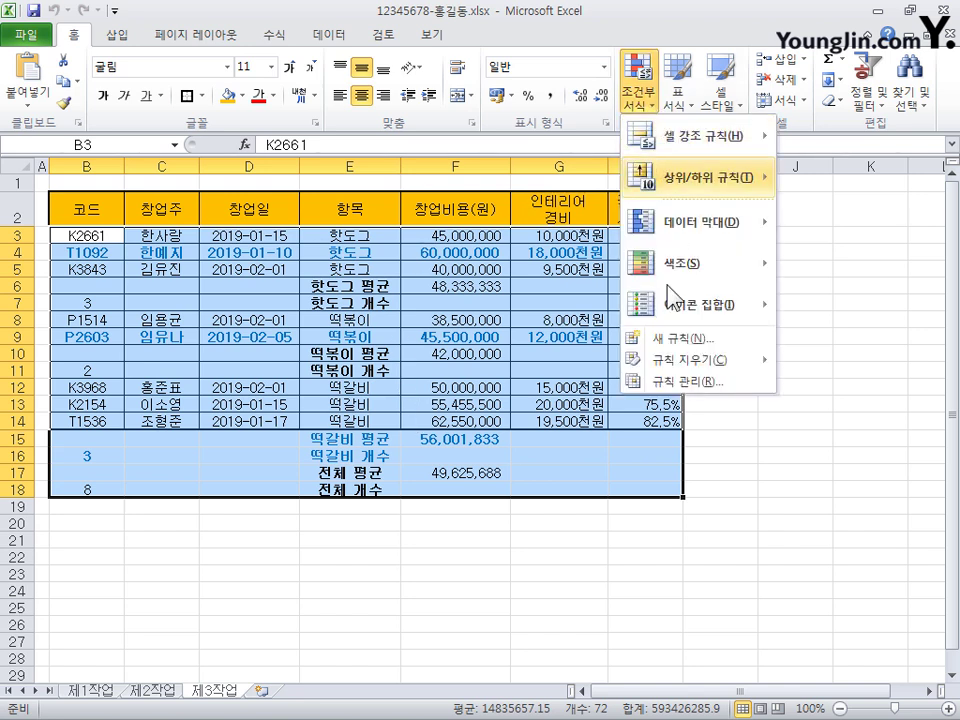
{"action": "left_click", "coordinate": [686, 381]}
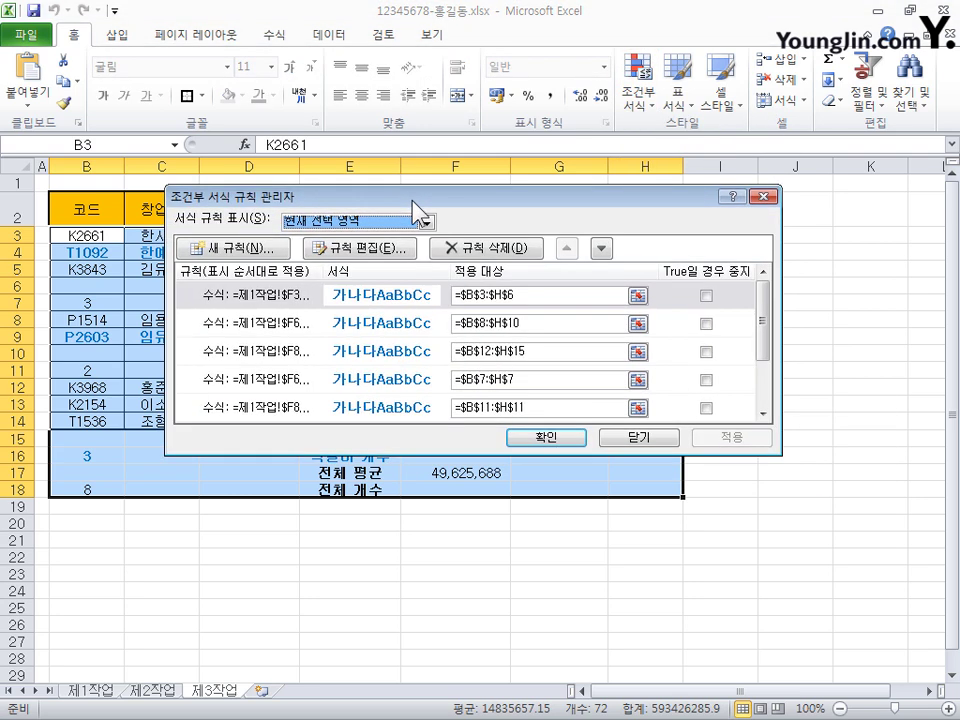
{"action": "left_click", "coordinate": [426, 224]}
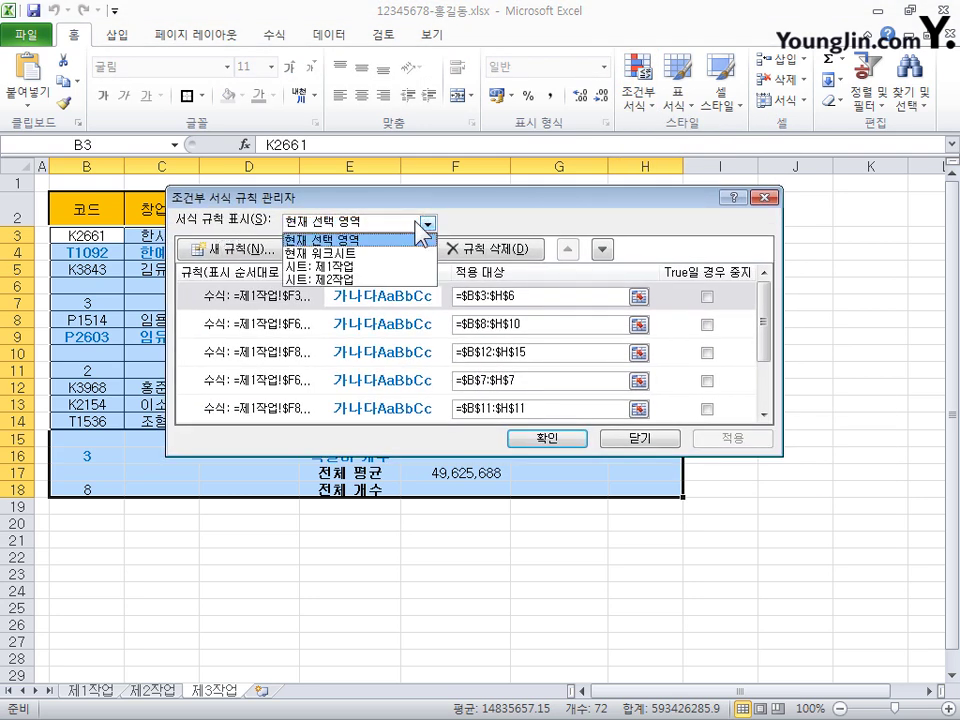
{"action": "left_click", "coordinate": [408, 254]}
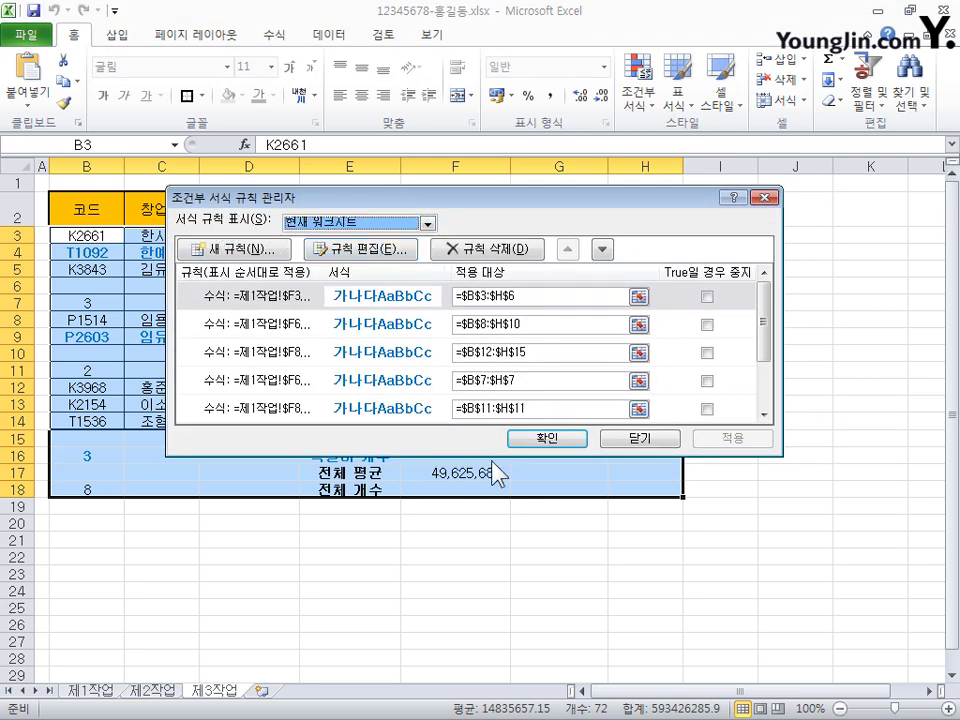
{"action": "left_click_drag", "start_coordinate": [756, 330], "coordinate": [778, 443]}
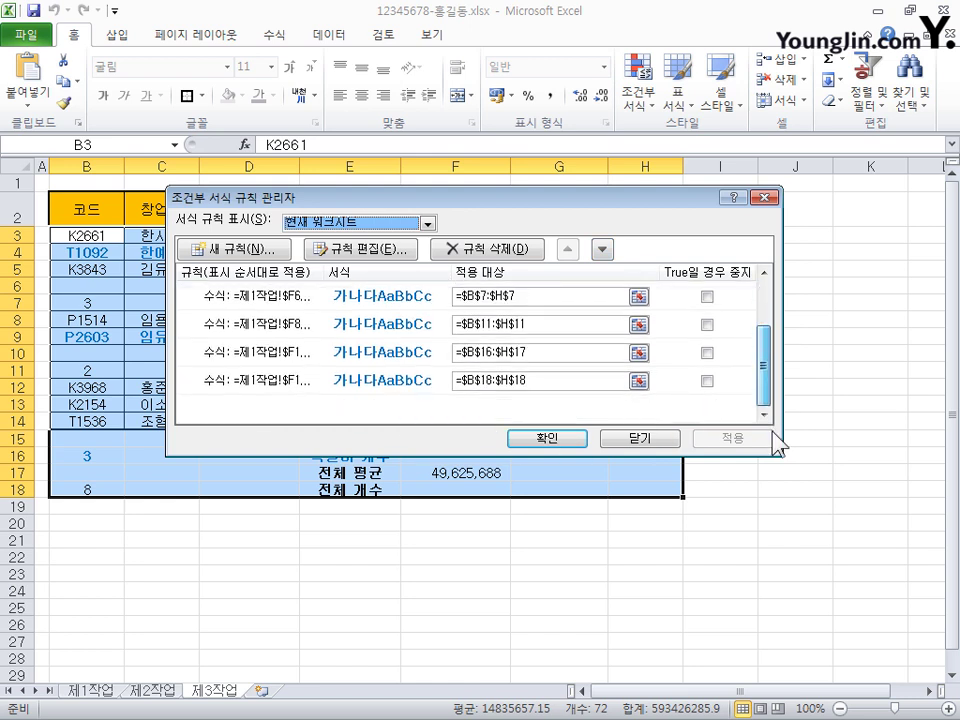
{"action": "scroll", "coordinate": [797, 445], "scroll_direction": "up", "scroll_amount": 3}
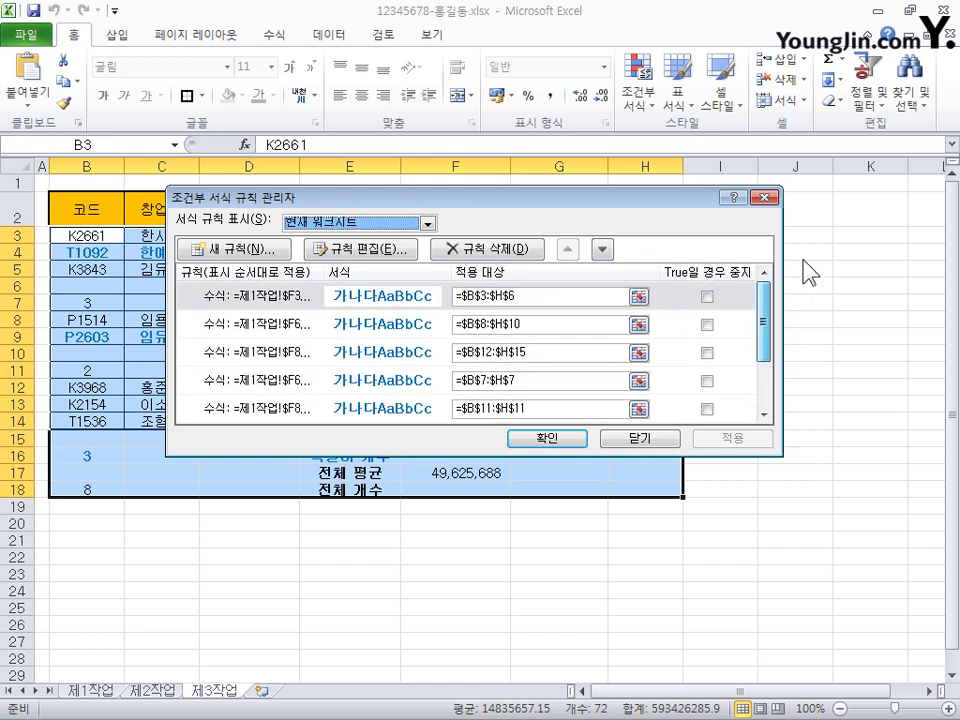
Delete every conditional formatting rule listed for the current worksheet
{"action": "left_click", "coordinate": [487, 250]}
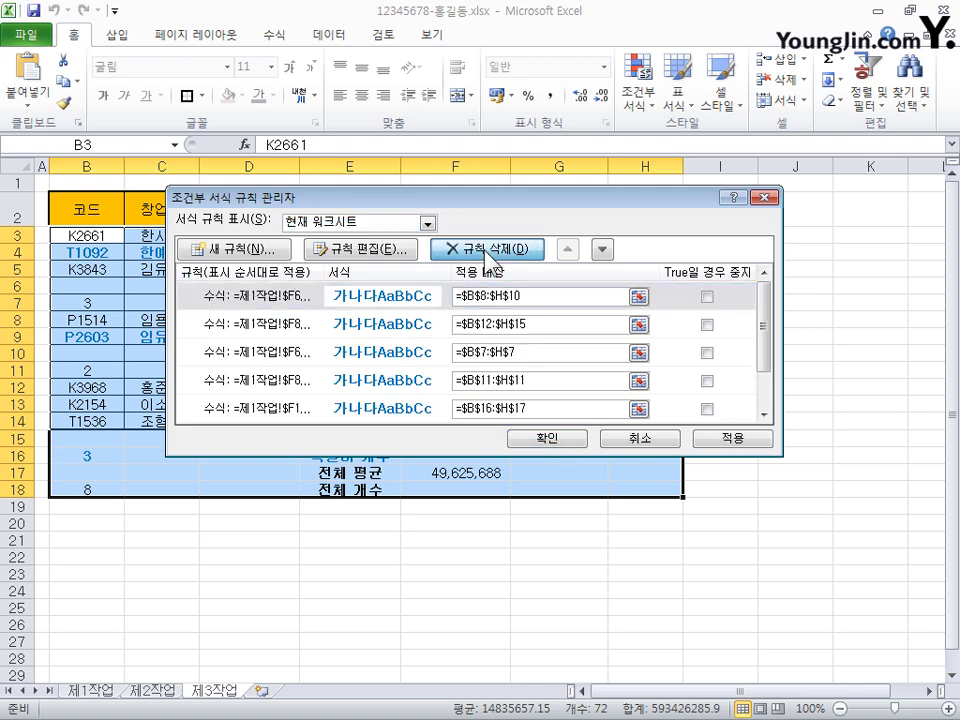
{"action": "left_click", "coordinate": [487, 250]}
{"action": "left_click", "coordinate": [487, 250]}
{"action": "left_click", "coordinate": [487, 250]}
{"action": "left_click", "coordinate": [487, 250]}
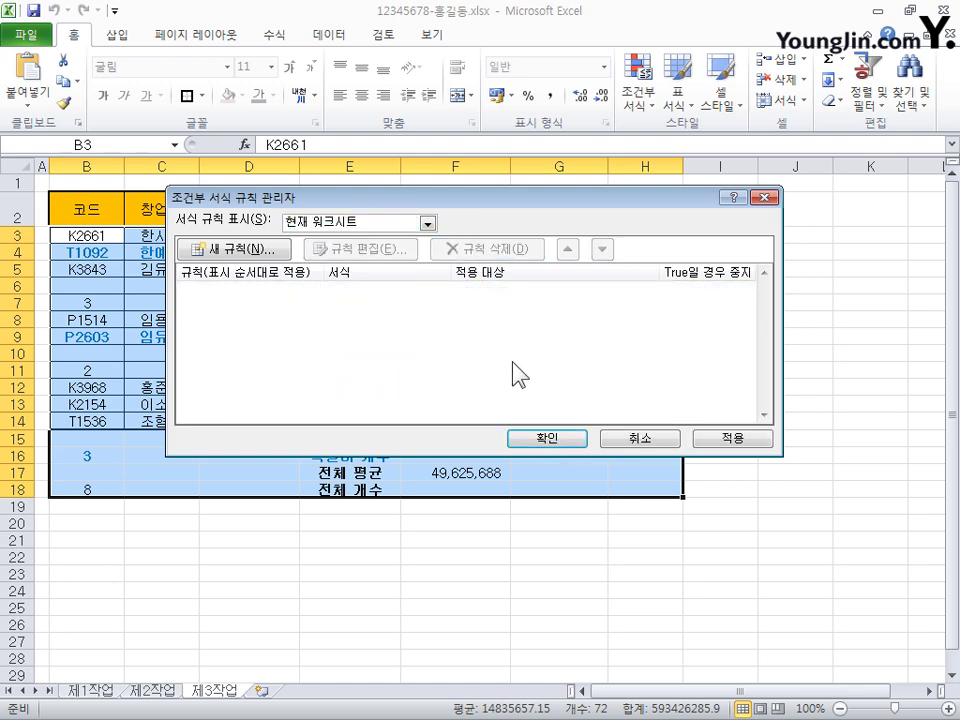
{"action": "left_click", "coordinate": [400, 223]}
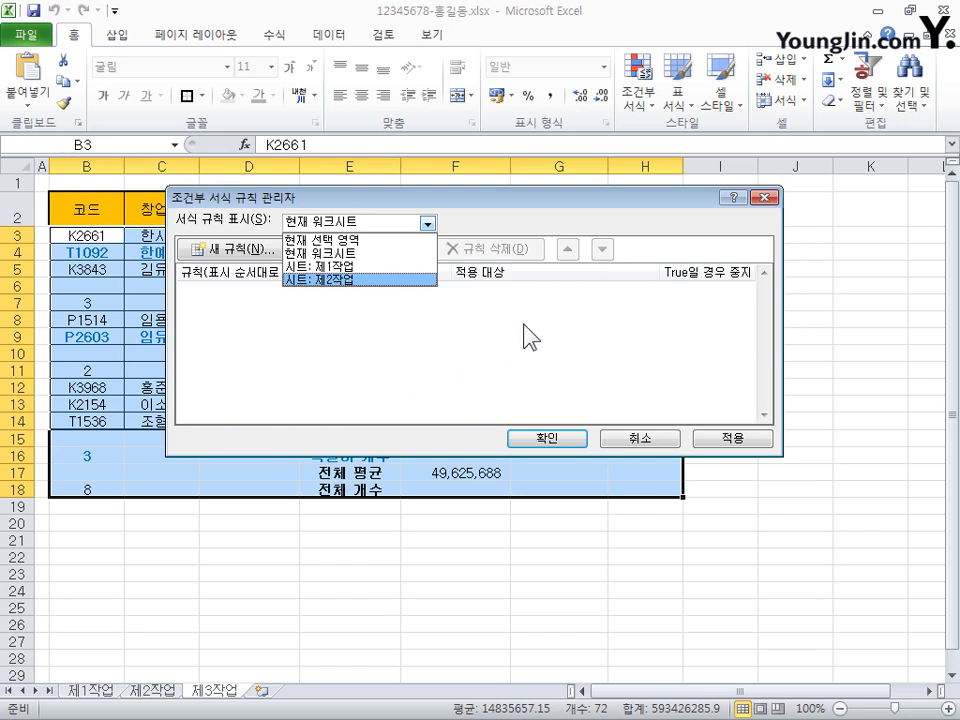
{"action": "left_click", "coordinate": [575, 352]}
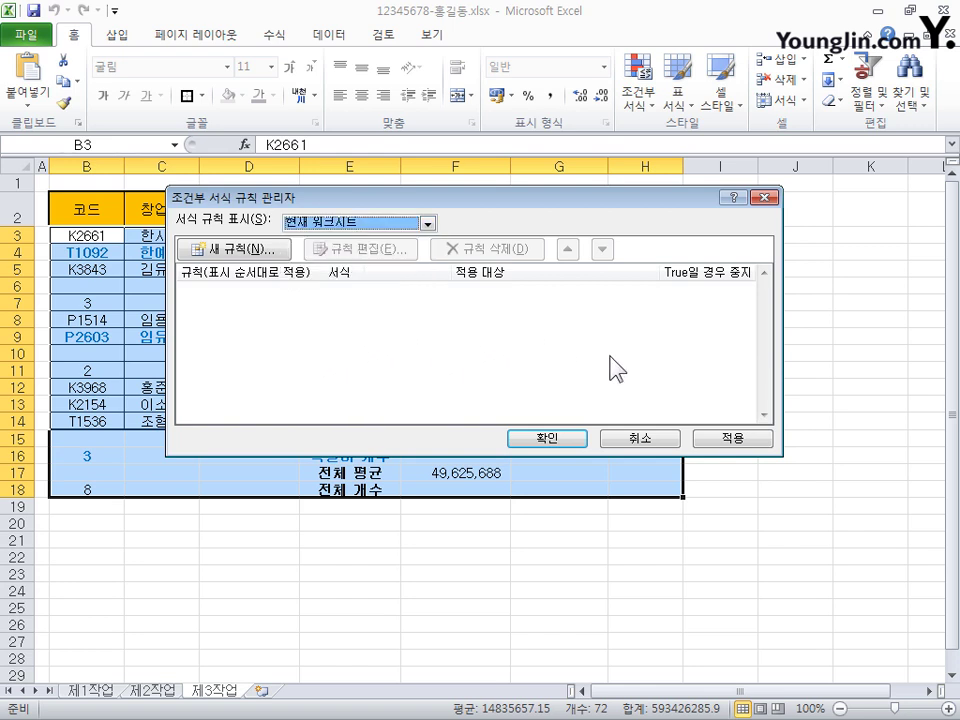
Start a new conditional formatting rule for B3:H18 that determines the cells with the formula =$F3>=60000000
{"action": "left_click", "coordinate": [240, 249]}
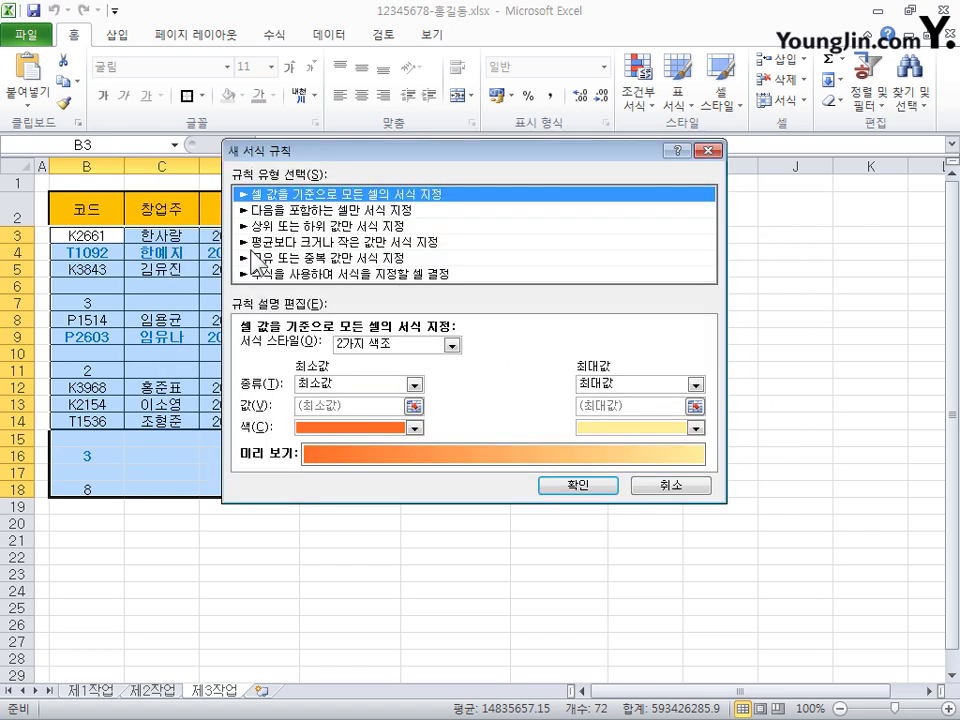
{"action": "left_click", "coordinate": [367, 274]}
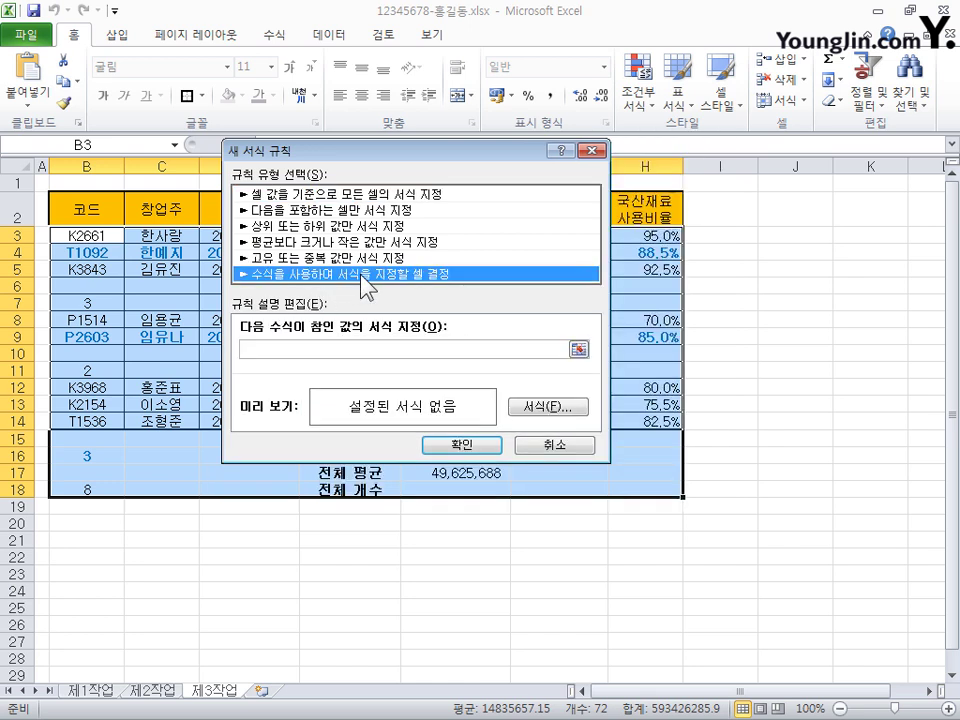
{"action": "left_click", "coordinate": [277, 353]}
{"action": "type", "text": "=$F3>=60000000"}
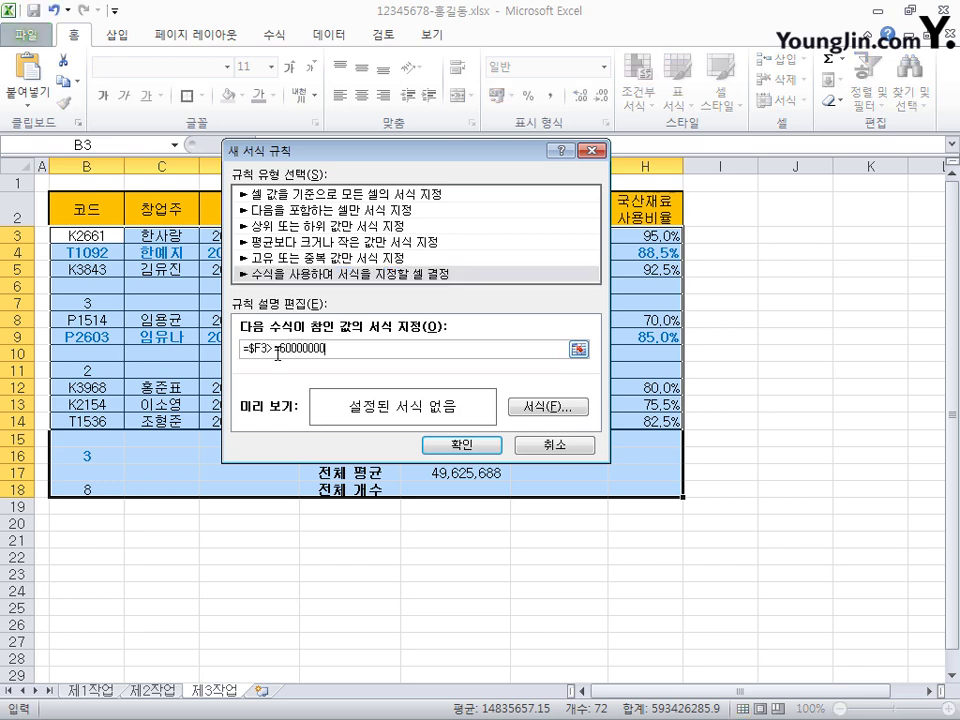
Give the formula rule a bold (굵게) font in standard blue and add it to the rule list
{"action": "left_click", "coordinate": [550, 405]}
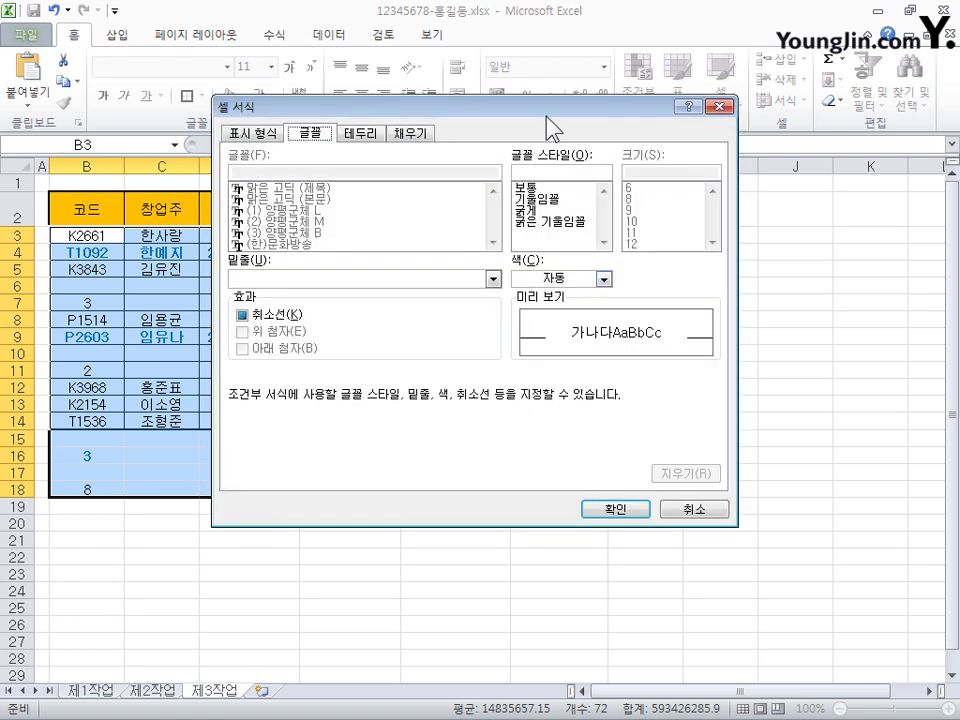
{"action": "left_click", "coordinate": [528, 211]}
{"action": "left_click", "coordinate": [604, 279]}
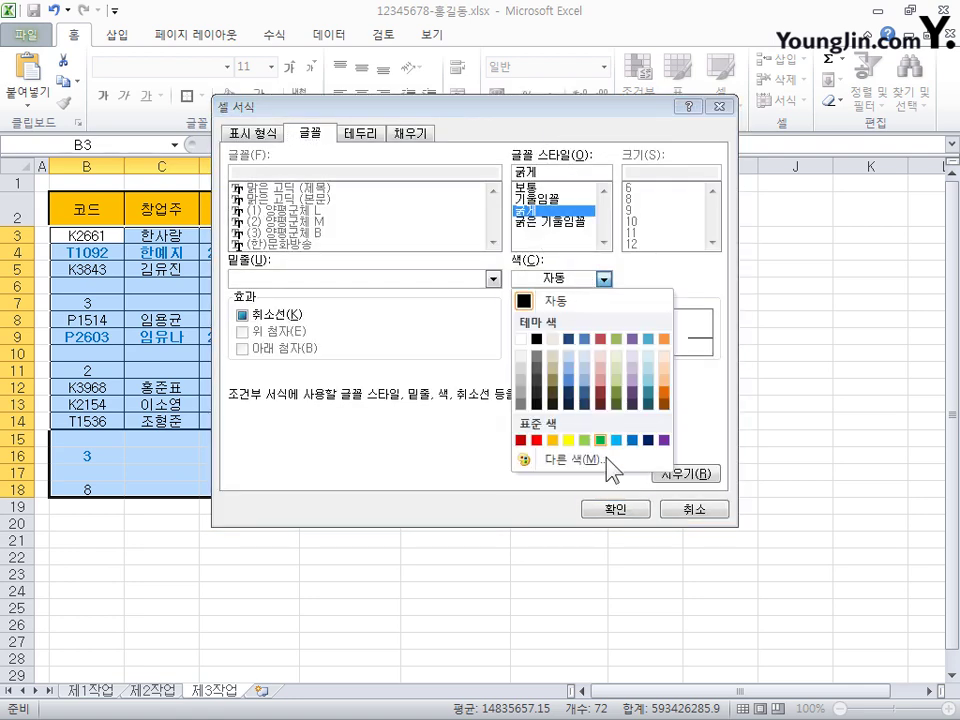
{"action": "left_click", "coordinate": [632, 440]}
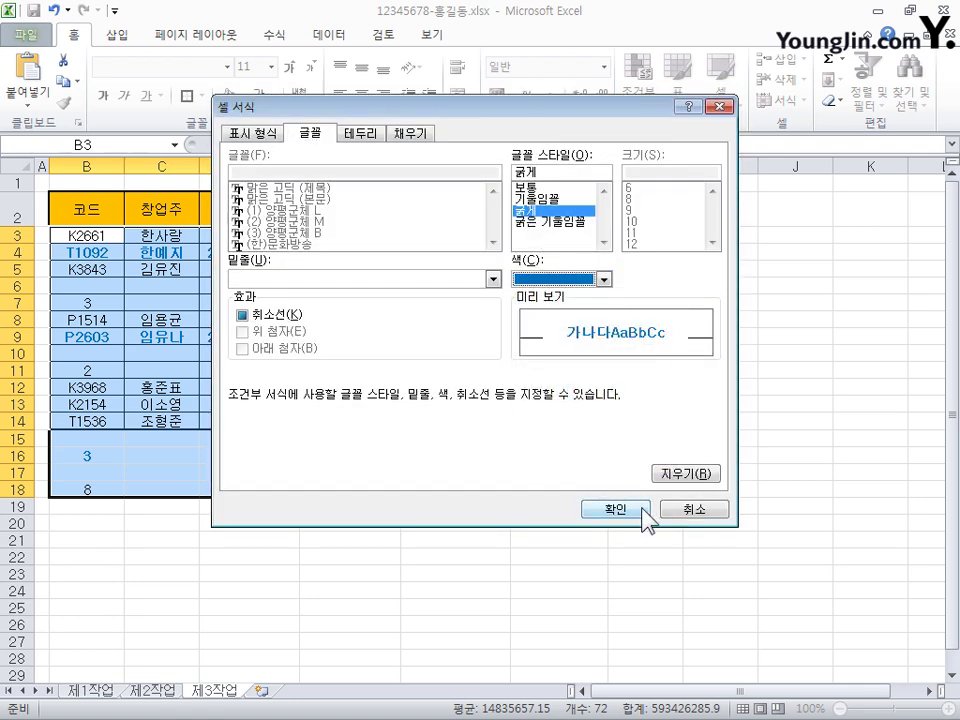
{"action": "left_click", "coordinate": [641, 508]}
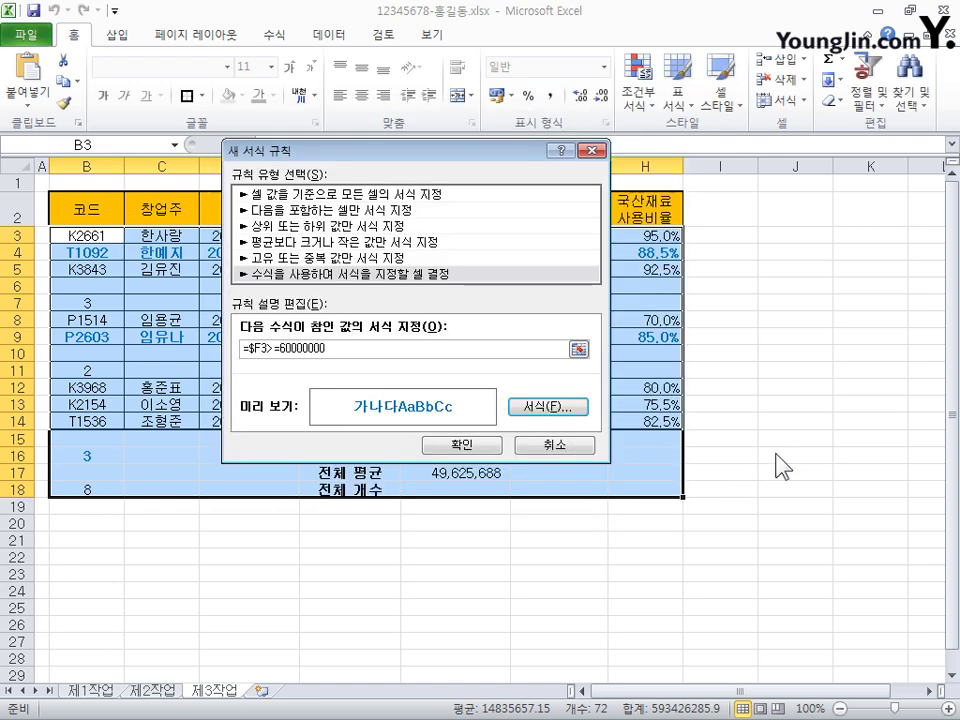
{"action": "left_click", "coordinate": [472, 448]}
Apply the new rule to the table, close the rules manager, and save the workbook
{"action": "left_click_drag", "start_coordinate": [607, 206], "coordinate": [622, 197]}
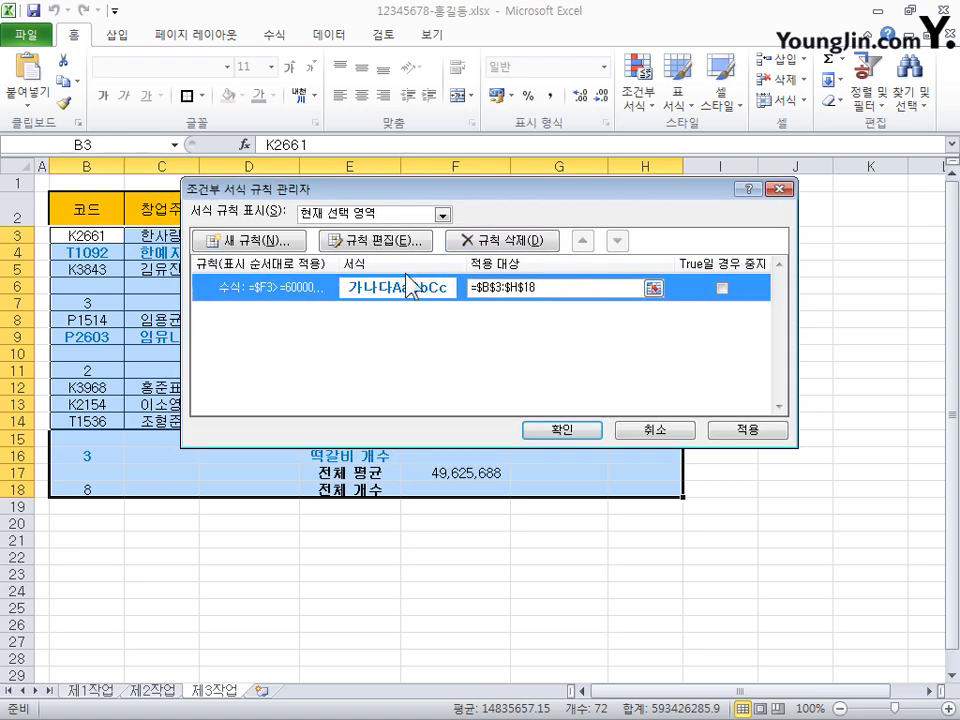
{"action": "left_click_drag", "start_coordinate": [587, 191], "coordinate": [652, 173]}
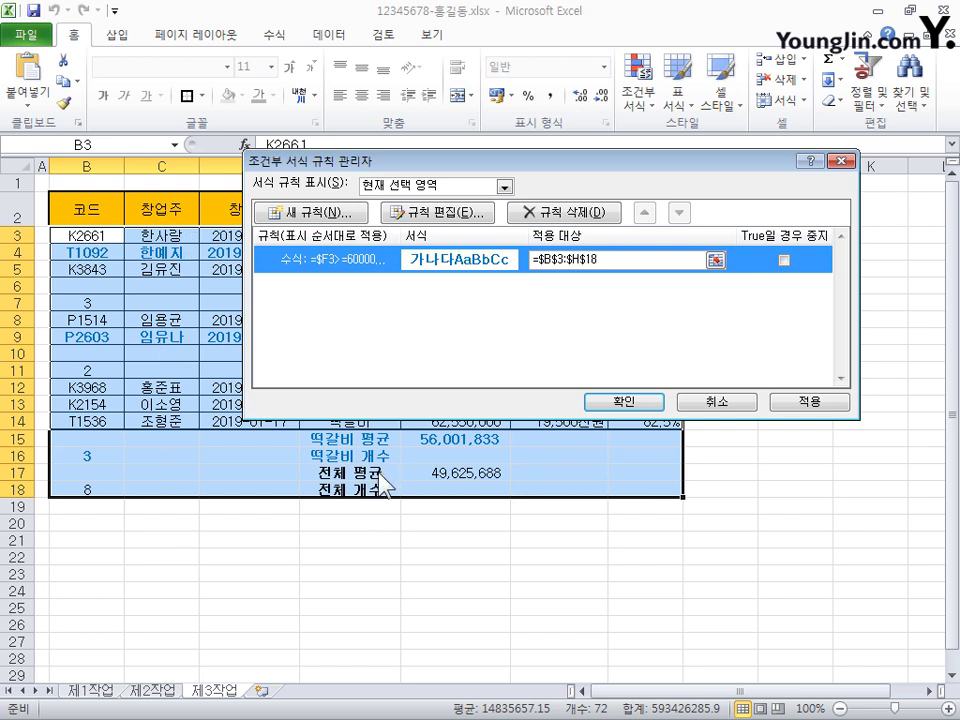
{"action": "left_click", "coordinate": [812, 402]}
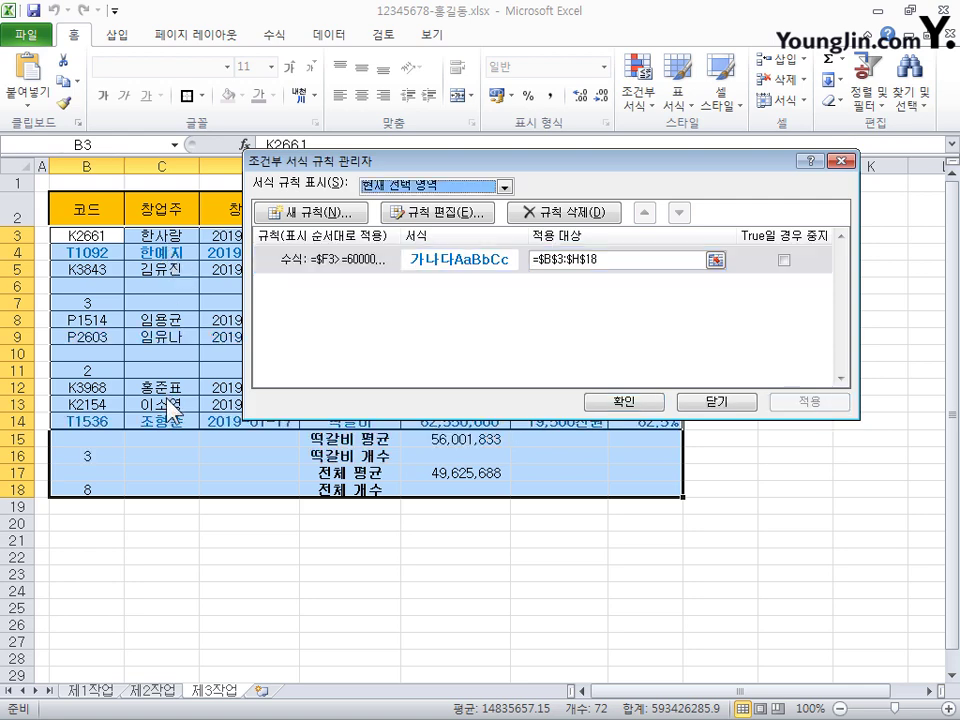
{"action": "left_click_drag", "start_coordinate": [420, 160], "coordinate": [380, 233]}
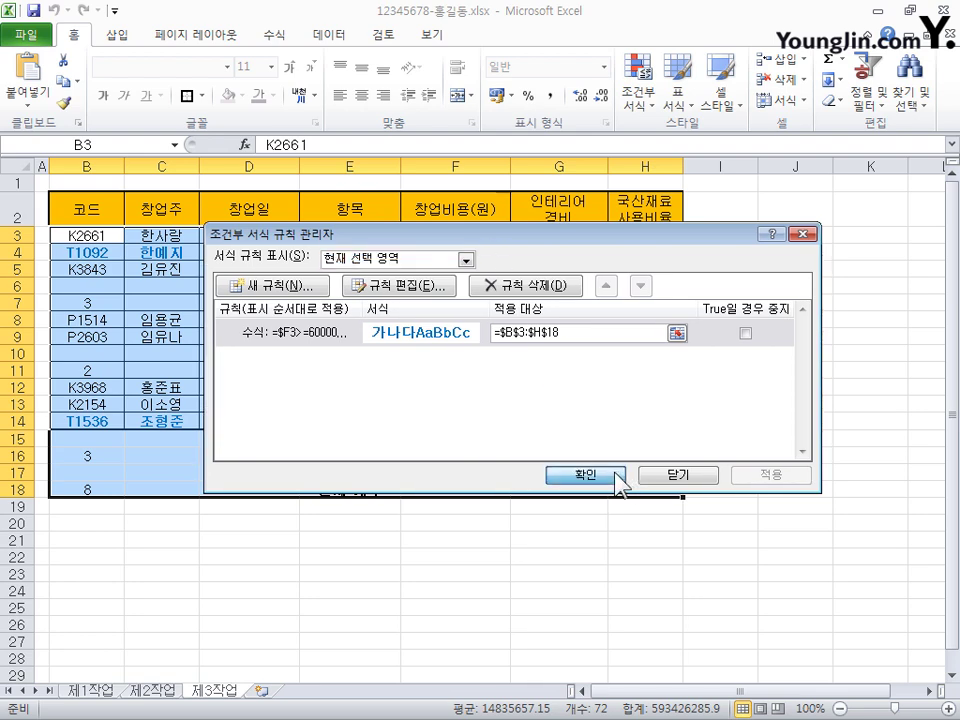
{"action": "left_click", "coordinate": [587, 475]}
{"action": "left_click", "coordinate": [461, 521]}
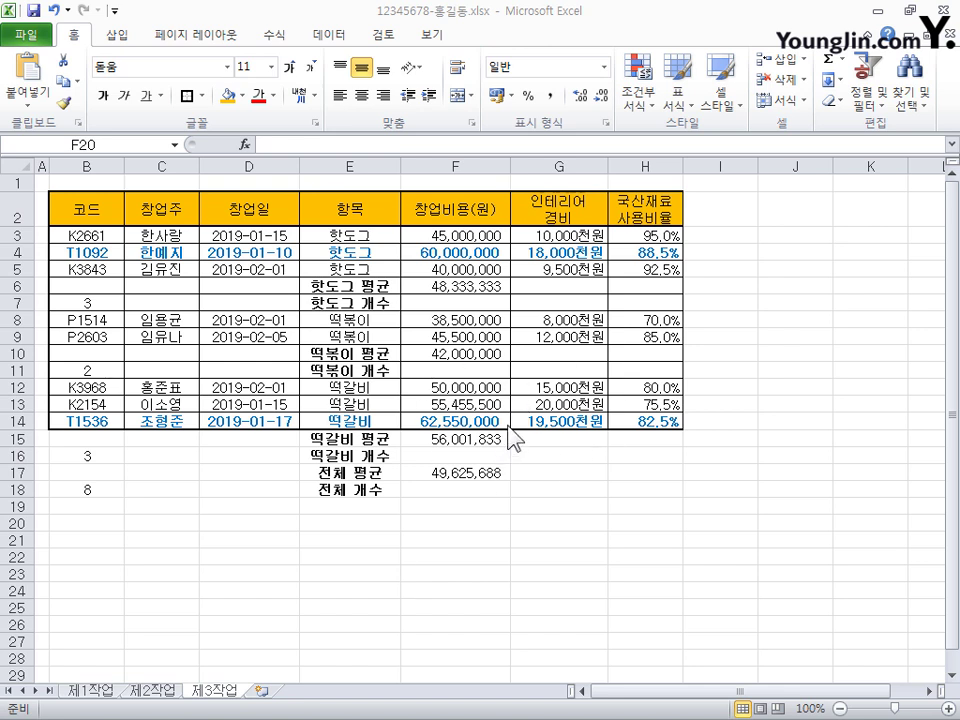
{"action": "left_click", "coordinate": [36, 14]}
On sheet 제1작업, select the 창업주 cells C4:C8 and C11:C12 as chart labels
{"action": "left_click", "coordinate": [90, 690]}
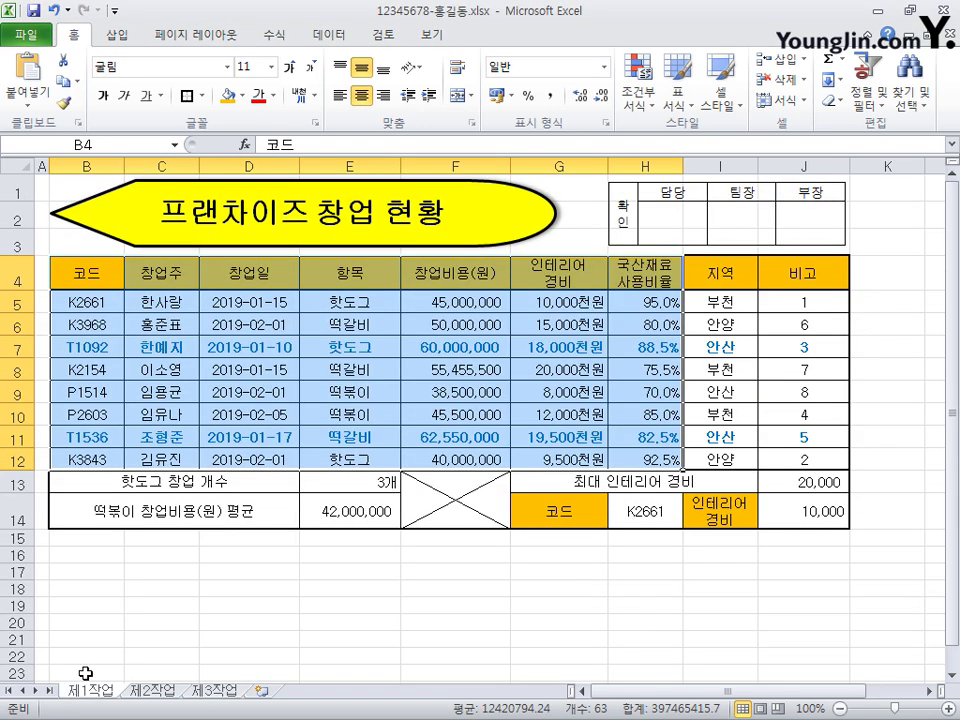
{"action": "left_click", "coordinate": [165, 392]}
{"action": "left_click", "coordinate": [185, 419]}
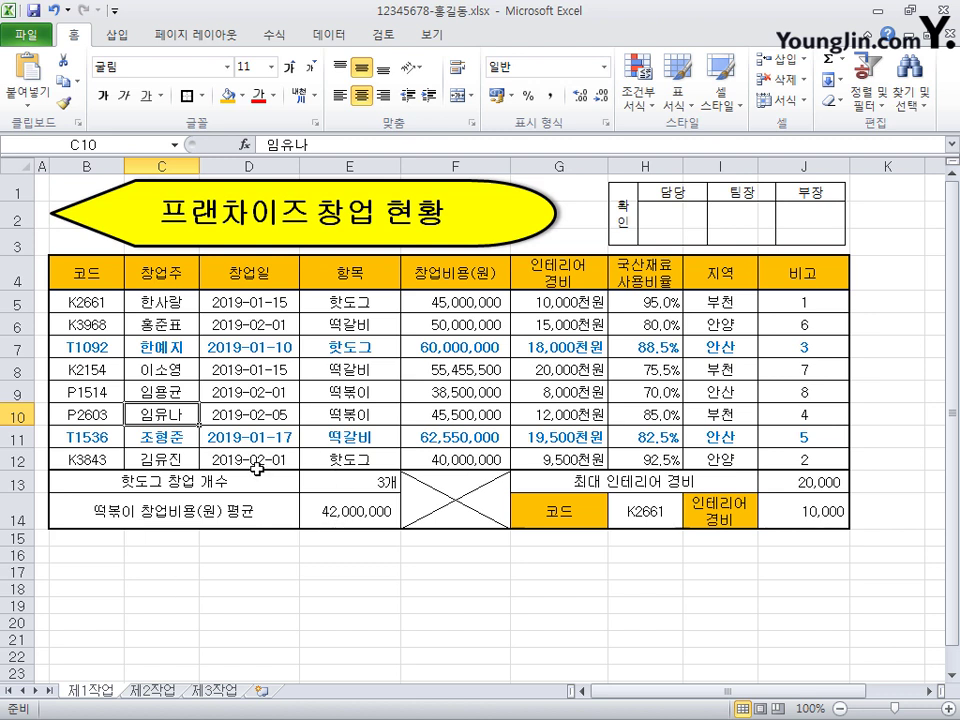
{"action": "left_click_drag", "start_coordinate": [160, 280], "coordinate": [158, 367]}
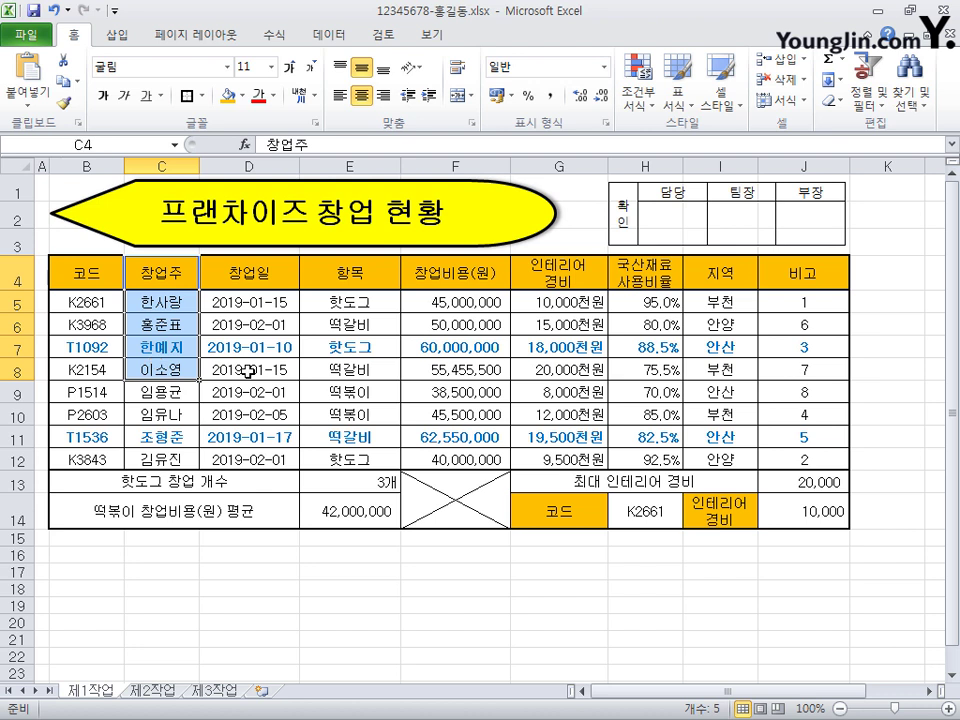
{"action": "left_click", "coordinate": [166, 436], "text": "ctrl"}
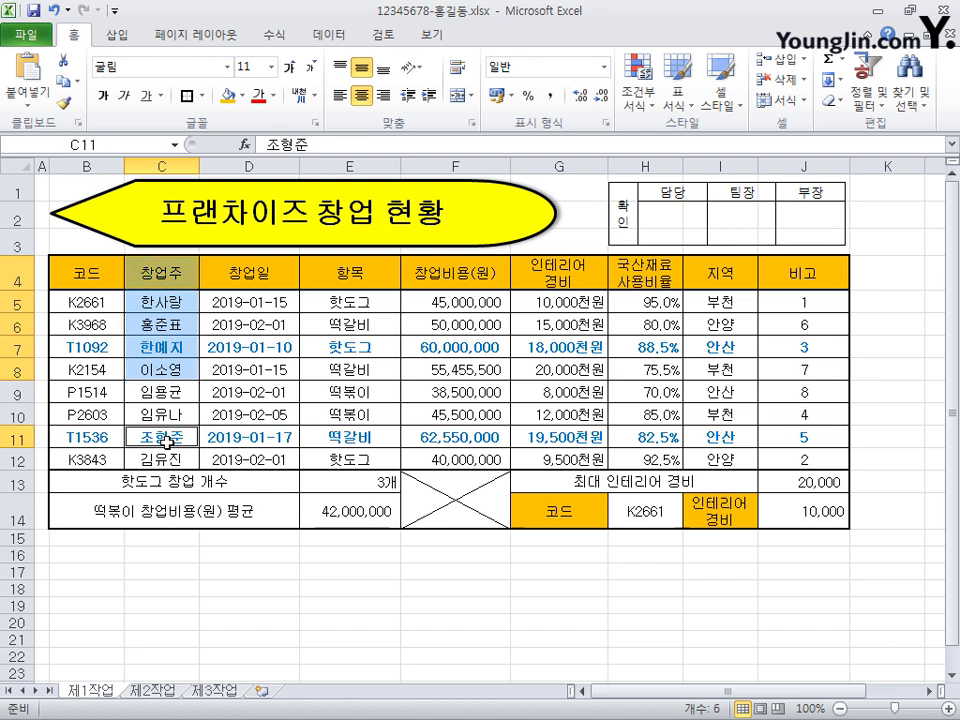
{"action": "left_click_drag", "start_coordinate": [166, 436], "coordinate": [168, 455], "text": "ctrl"}
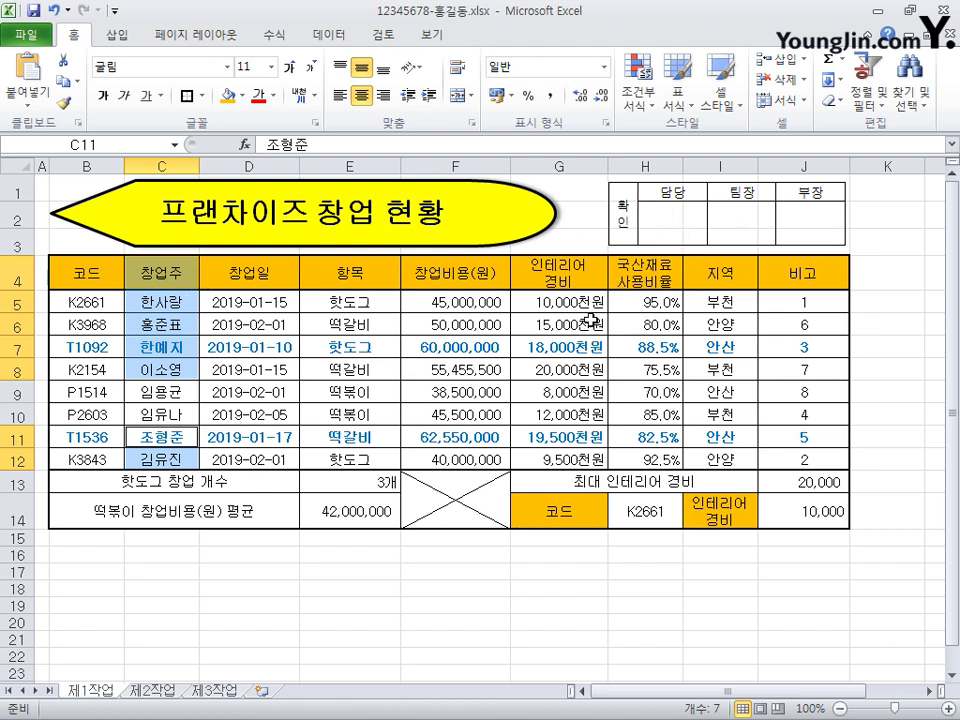
Add G4:G8, G11:G12, F4:F8 and F11:F12 to the selection for the 인테리어경비 and 창업비용(원) data
{"action": "left_click", "coordinate": [581, 270], "text": "ctrl"}
{"action": "left_click_drag", "start_coordinate": [581, 266], "coordinate": [591, 368]}
{"action": "left_click_drag", "start_coordinate": [565, 437], "coordinate": [567, 459]}
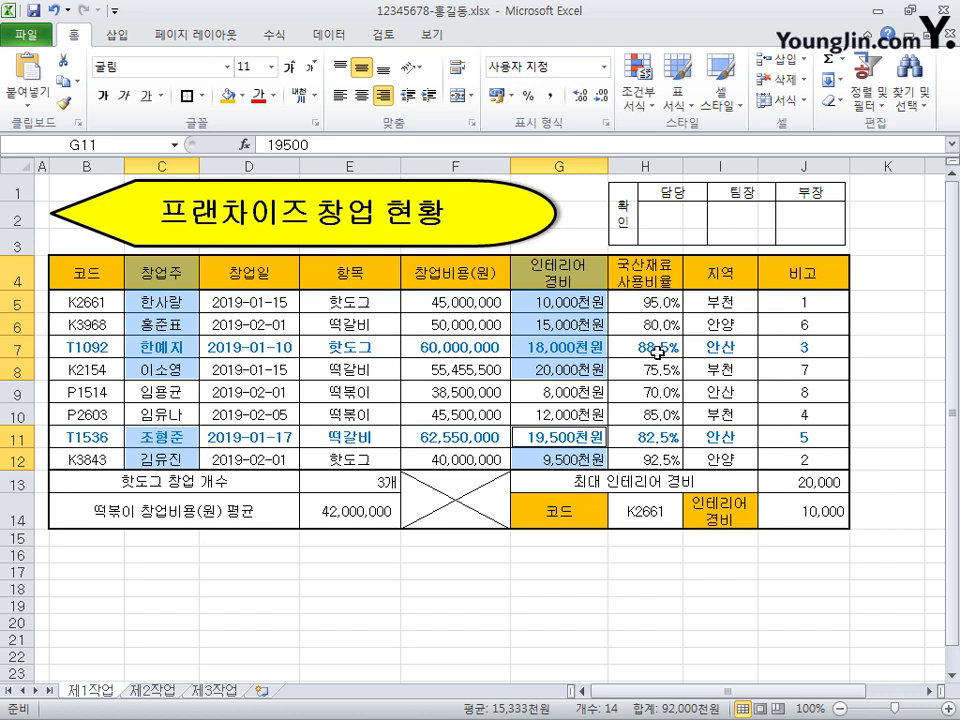
{"action": "left_click_drag", "start_coordinate": [455, 268], "coordinate": [467, 372]}
{"action": "left_click", "coordinate": [476, 445], "text": "ctrl"}
{"action": "left_click_drag", "start_coordinate": [476, 449], "coordinate": [472, 461]}
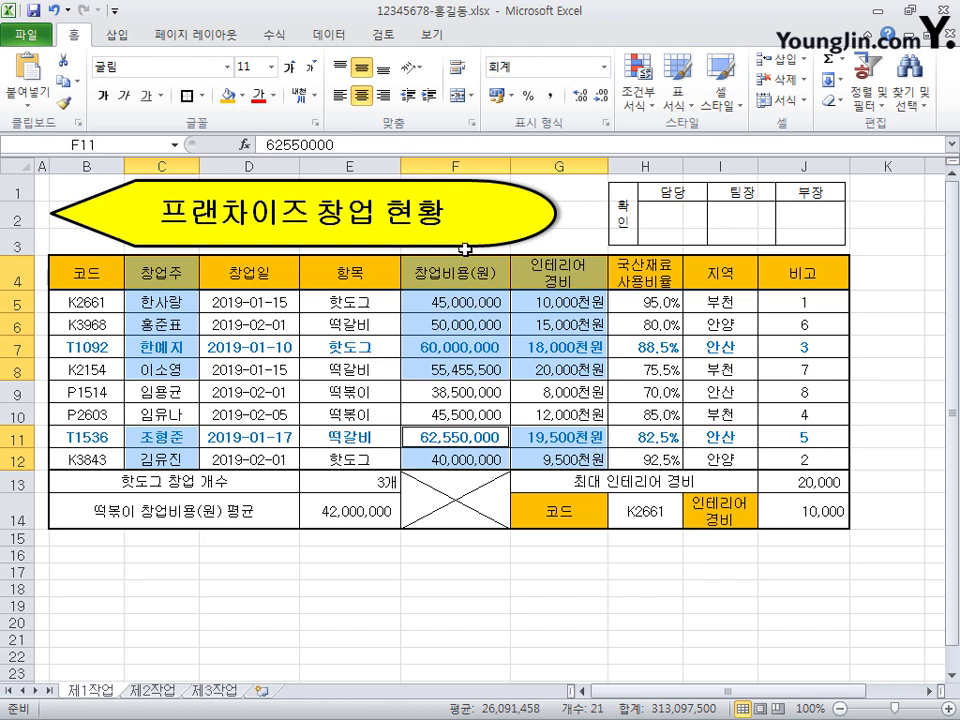
Insert a 2-D clustered column chart from the selected cells
{"action": "left_click", "coordinate": [118, 40]}
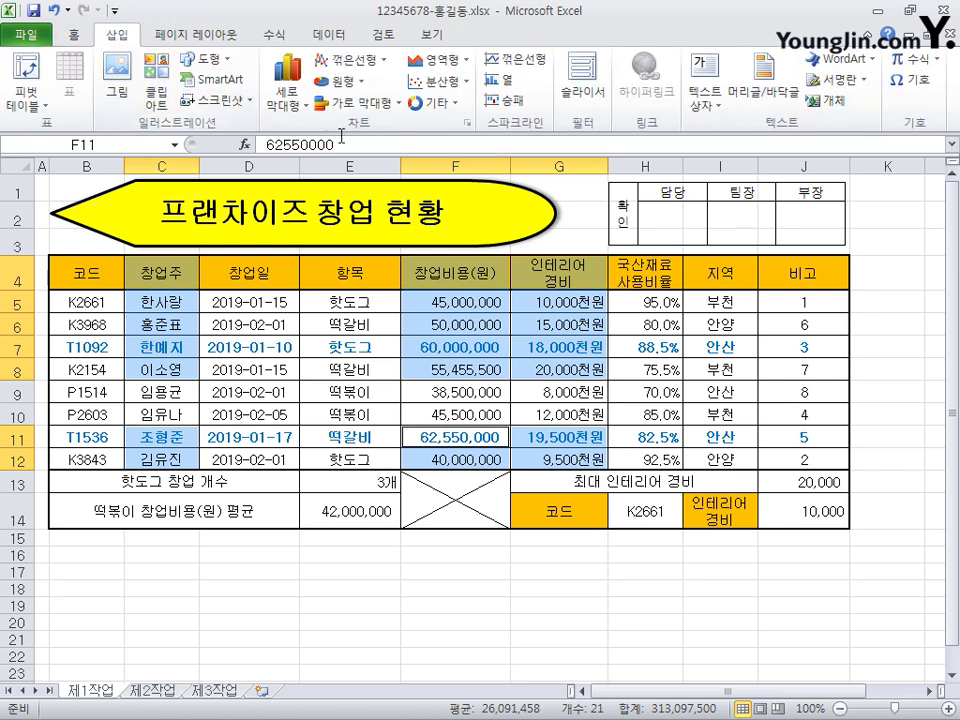
{"action": "left_click", "coordinate": [305, 105]}
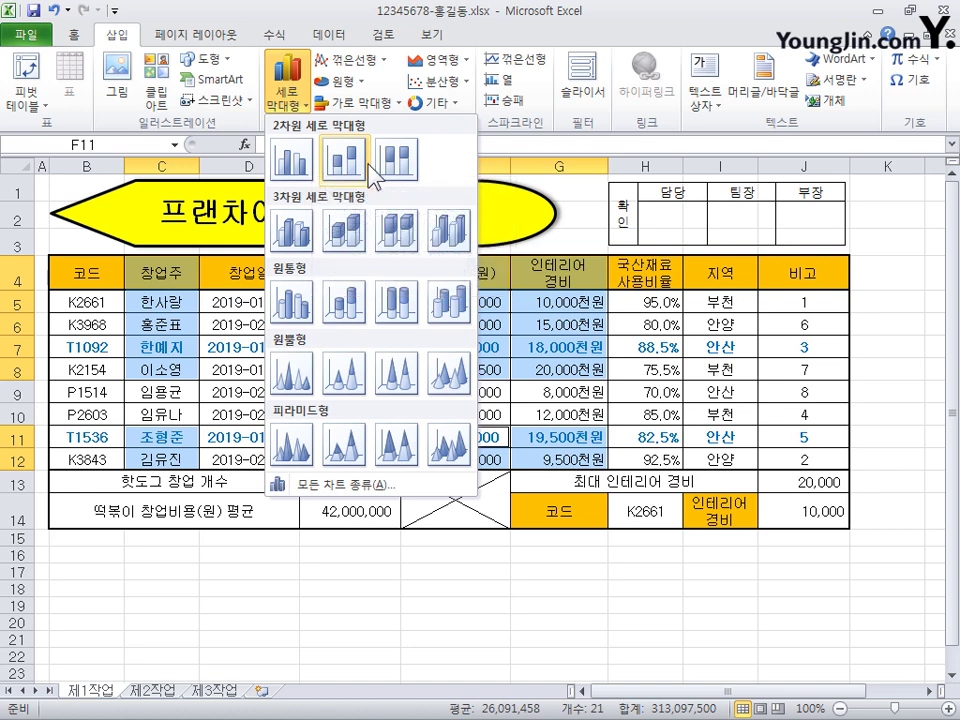
{"action": "left_click", "coordinate": [305, 168]}
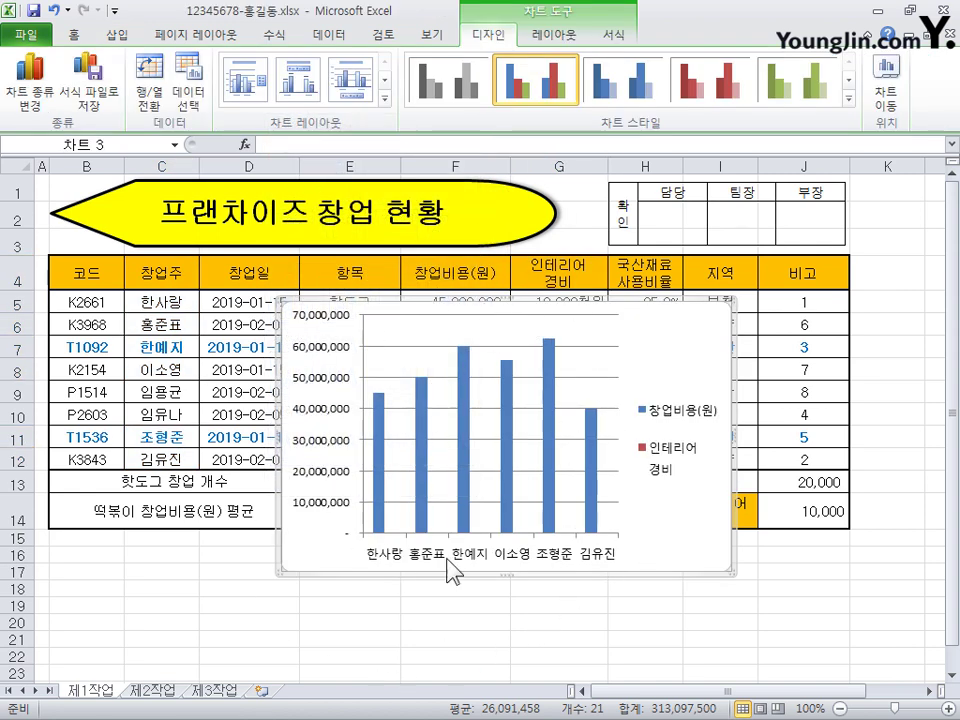
Move the chart to a new sheet named 제4작업 and place that sheet after 제3작업
{"action": "mouse_move", "coordinate": [545, 522]}
{"action": "left_click", "coordinate": [886, 84]}
{"action": "left_click_drag", "start_coordinate": [544, 275], "coordinate": [492, 210]}
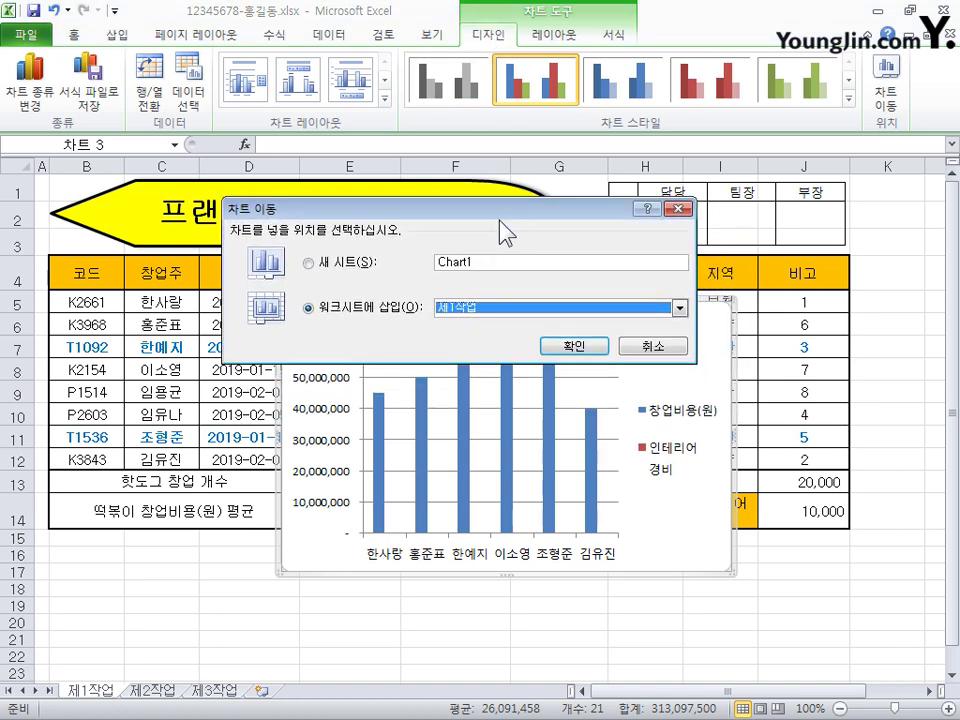
{"action": "left_click", "coordinate": [343, 270]}
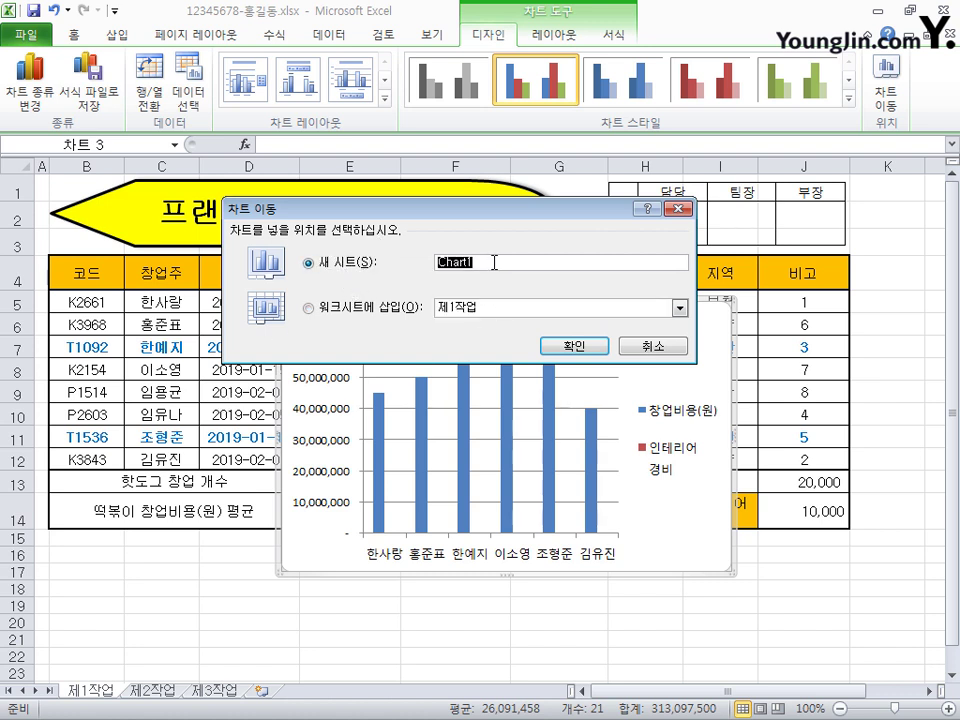
{"action": "type", "text": "제4작업"}
{"action": "left_click", "coordinate": [576, 348]}
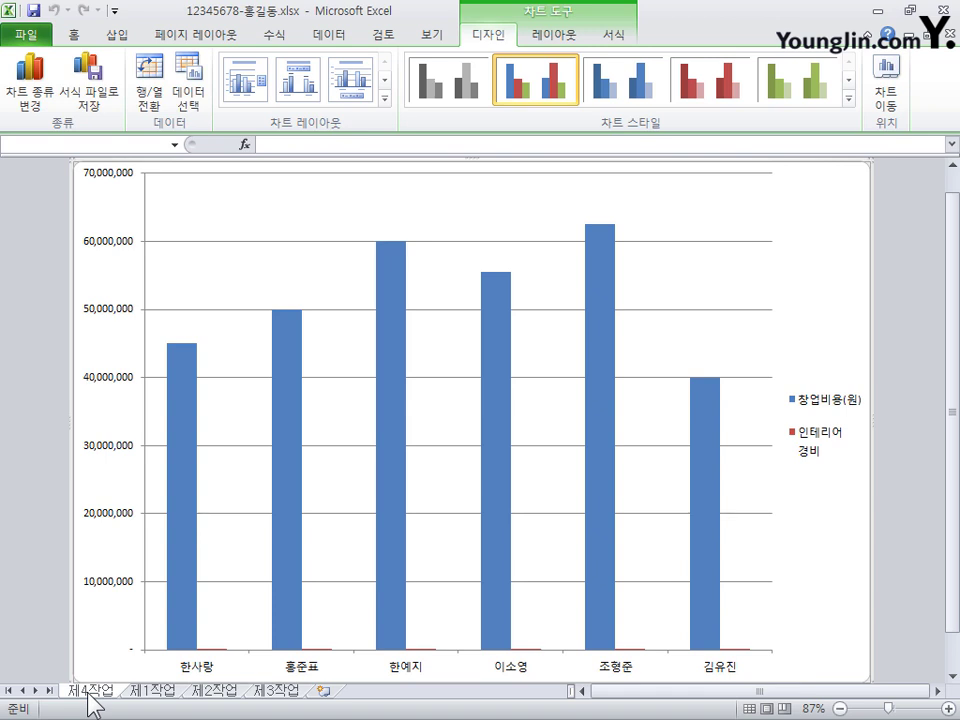
{"action": "left_click_drag", "start_coordinate": [92, 702], "coordinate": [318, 694]}
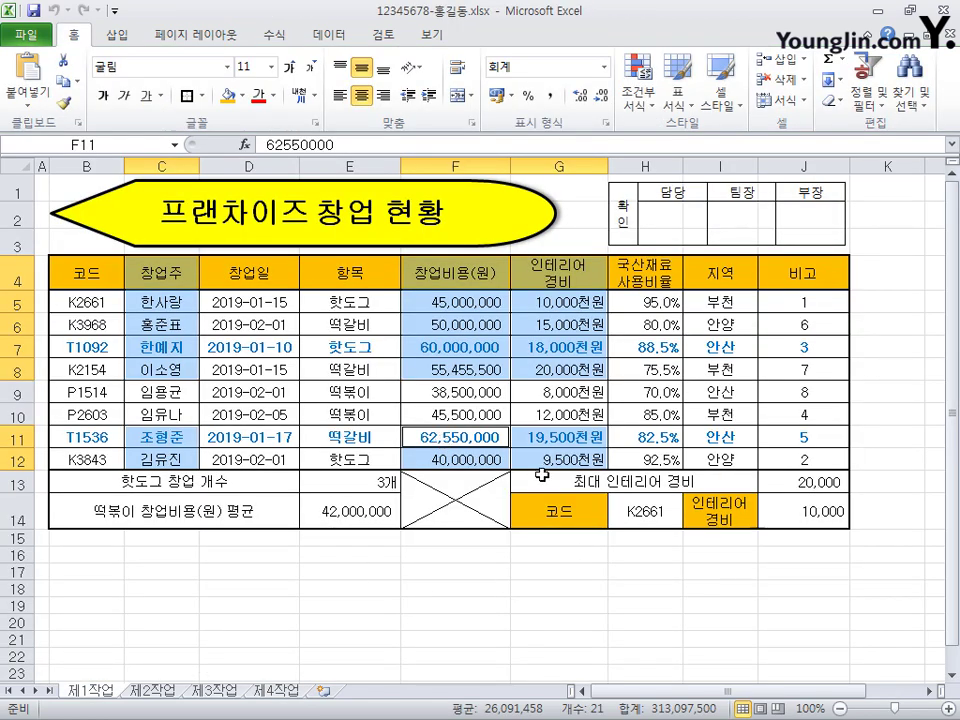
{"action": "left_click", "coordinate": [272, 690]}
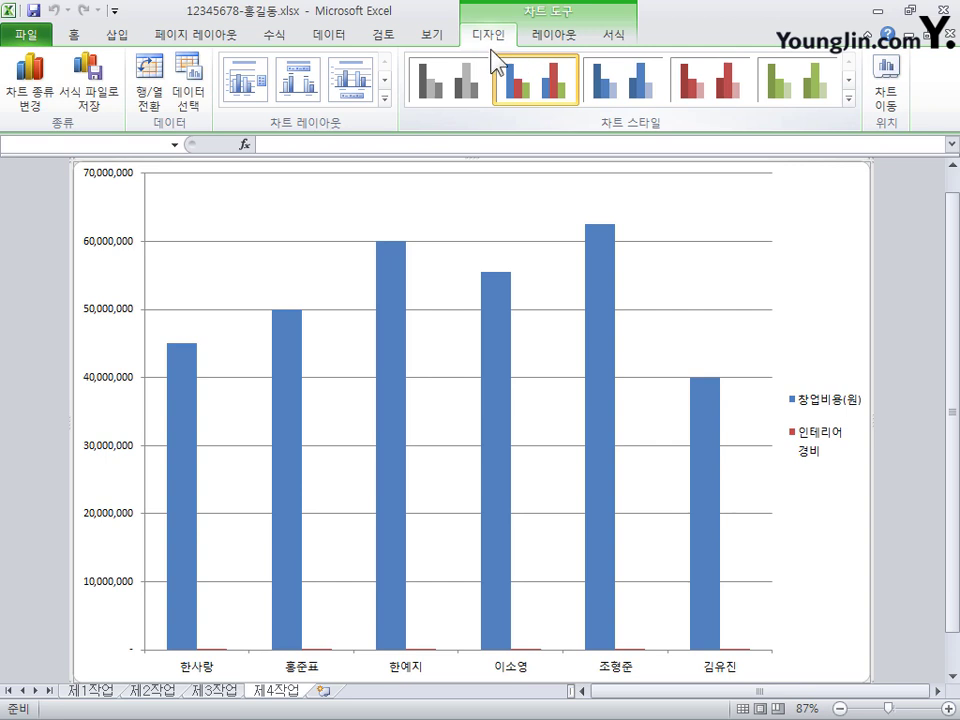
Apply the chart layout with a title and a legend below the plot, and the glossy green chart style
{"action": "left_click", "coordinate": [385, 97]}
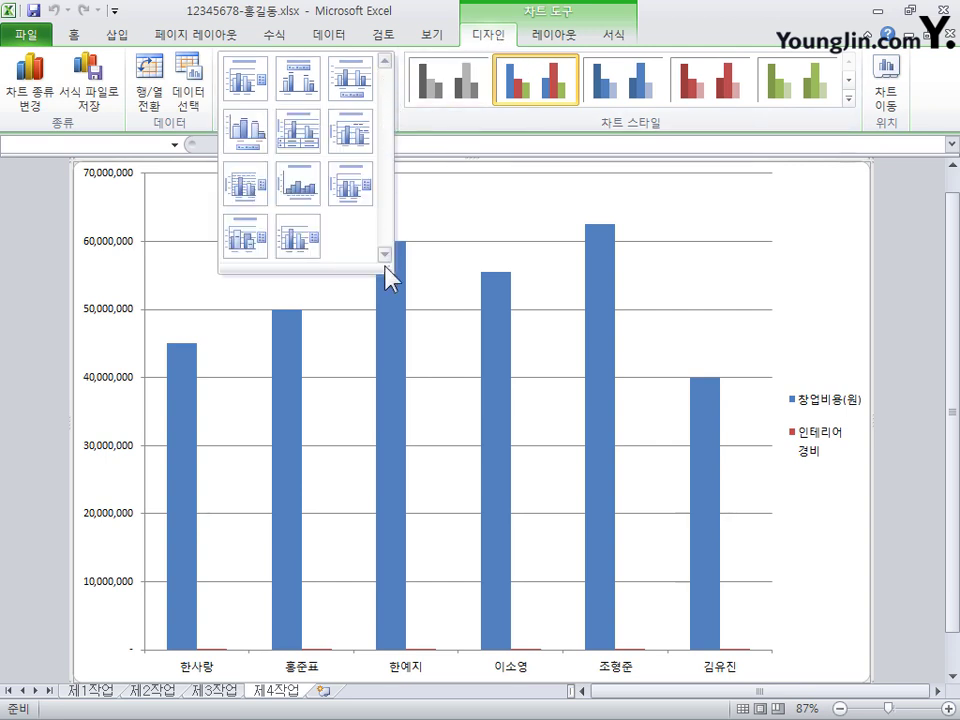
{"action": "left_click_drag", "start_coordinate": [400, 280], "coordinate": [512, 337]}
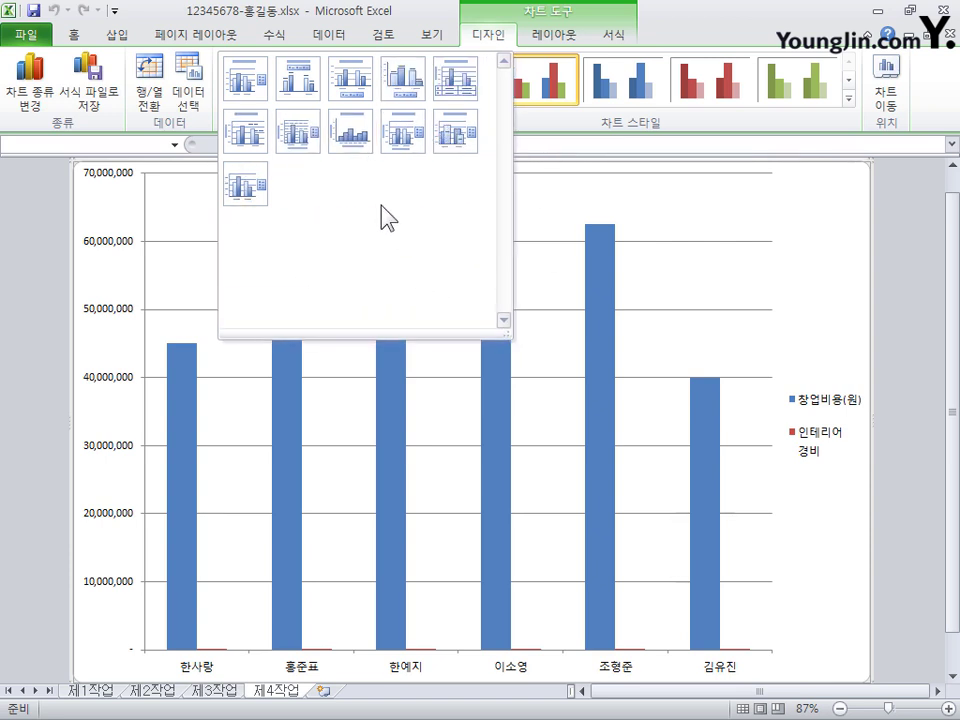
{"action": "left_click", "coordinate": [364, 94]}
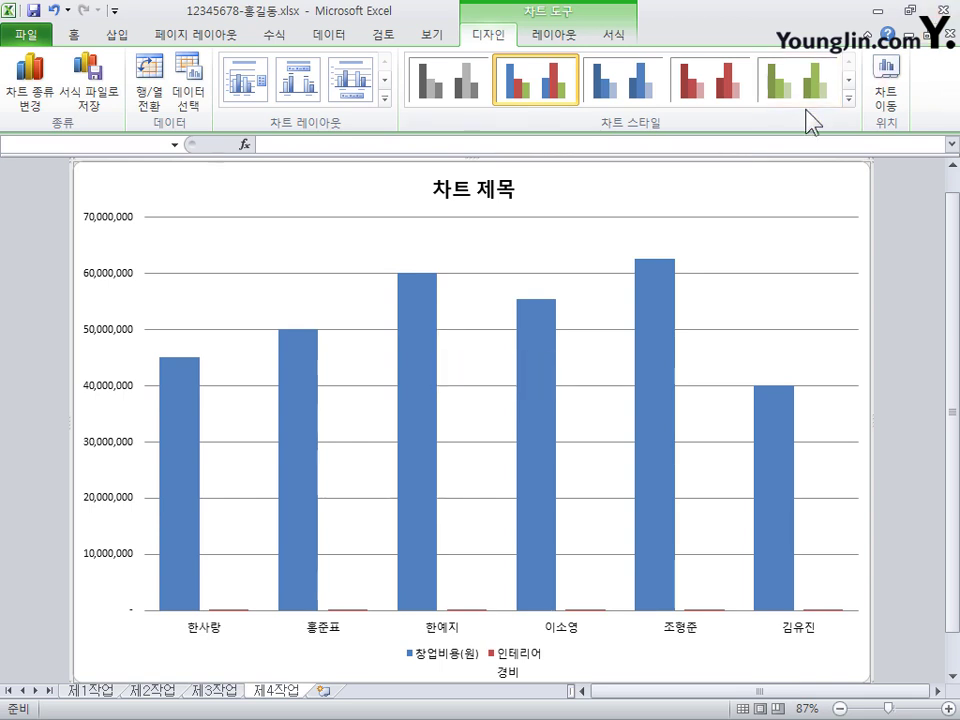
{"action": "left_click", "coordinate": [848, 99]}
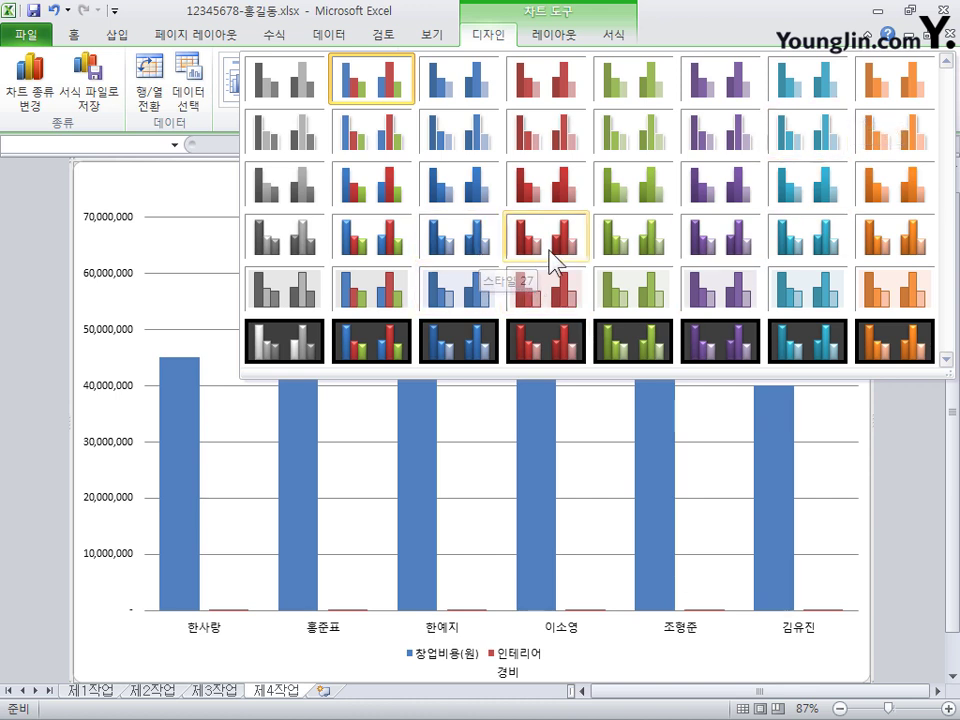
{"action": "left_click", "coordinate": [639, 244]}
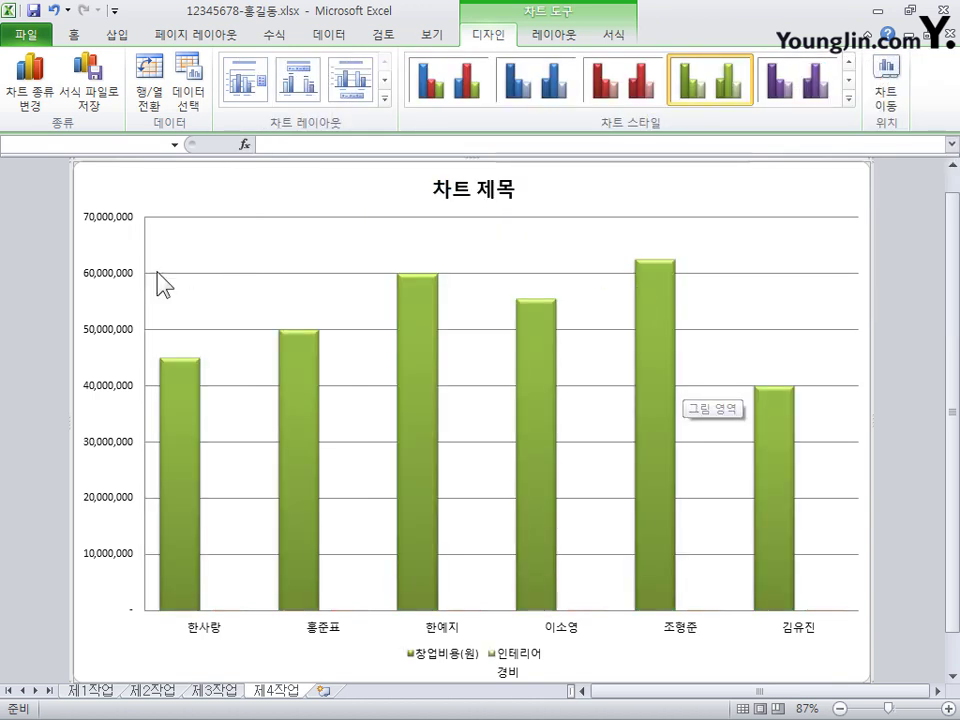
Set the whole chart area's font to 굴림 with size 11
{"action": "left_click", "coordinate": [184, 222]}
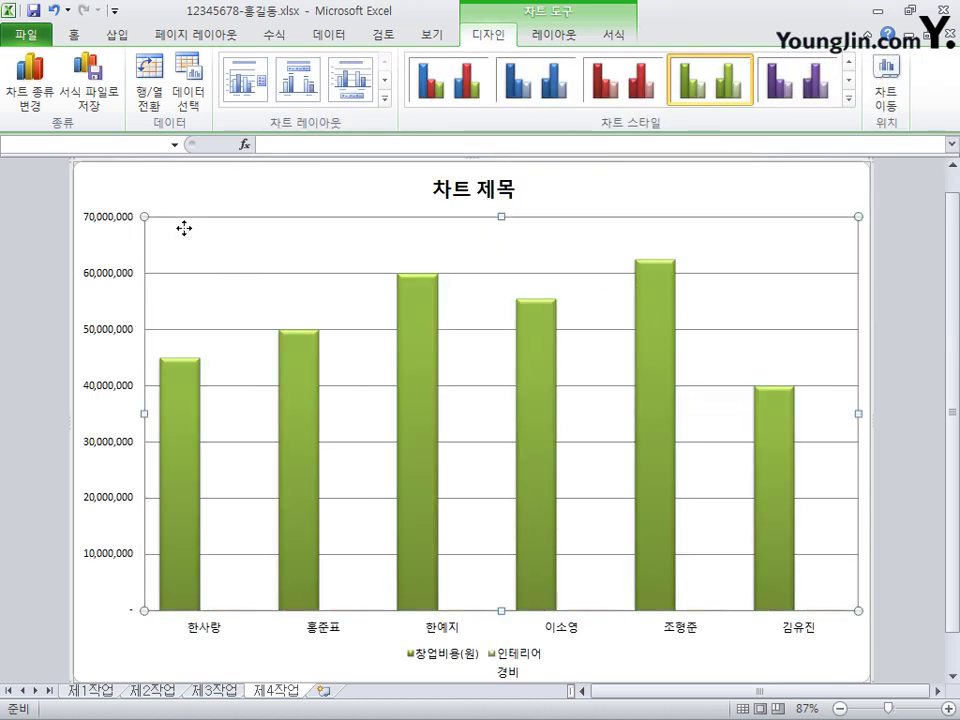
{"action": "left_click", "coordinate": [74, 192]}
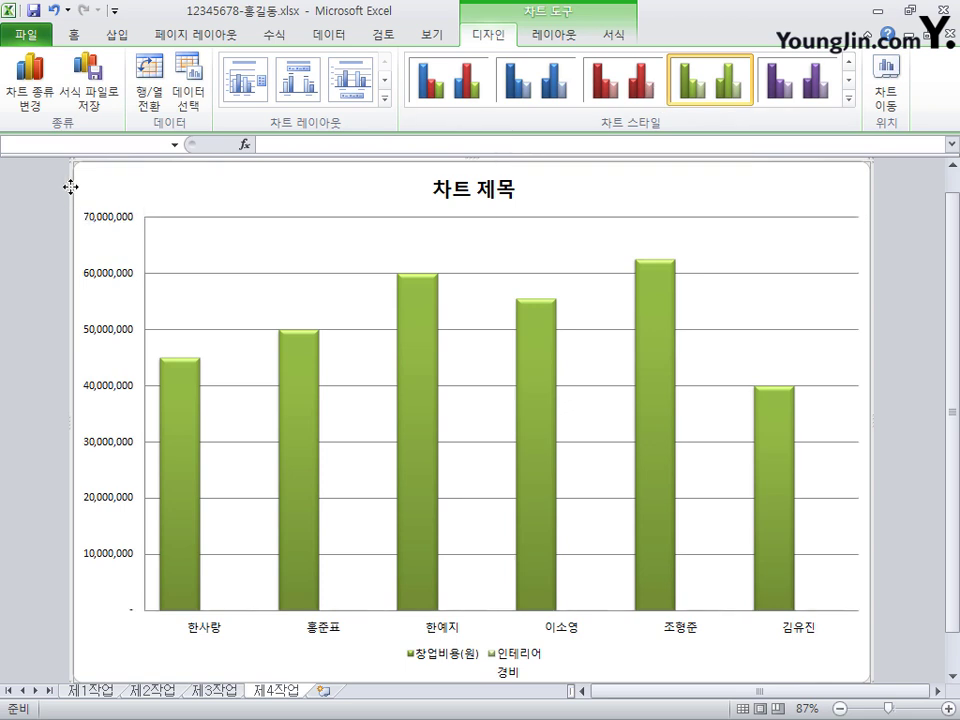
{"action": "left_click", "coordinate": [72, 35]}
{"action": "left_click", "coordinate": [160, 67]}
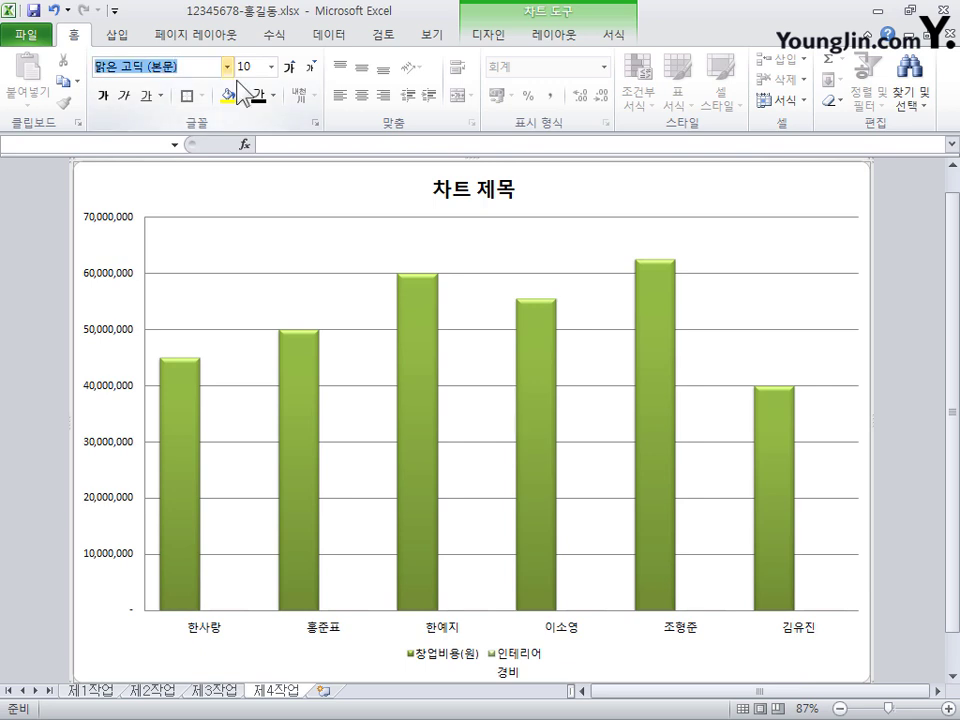
{"action": "type", "text": "굴림"}
{"action": "key", "text": "Return"}
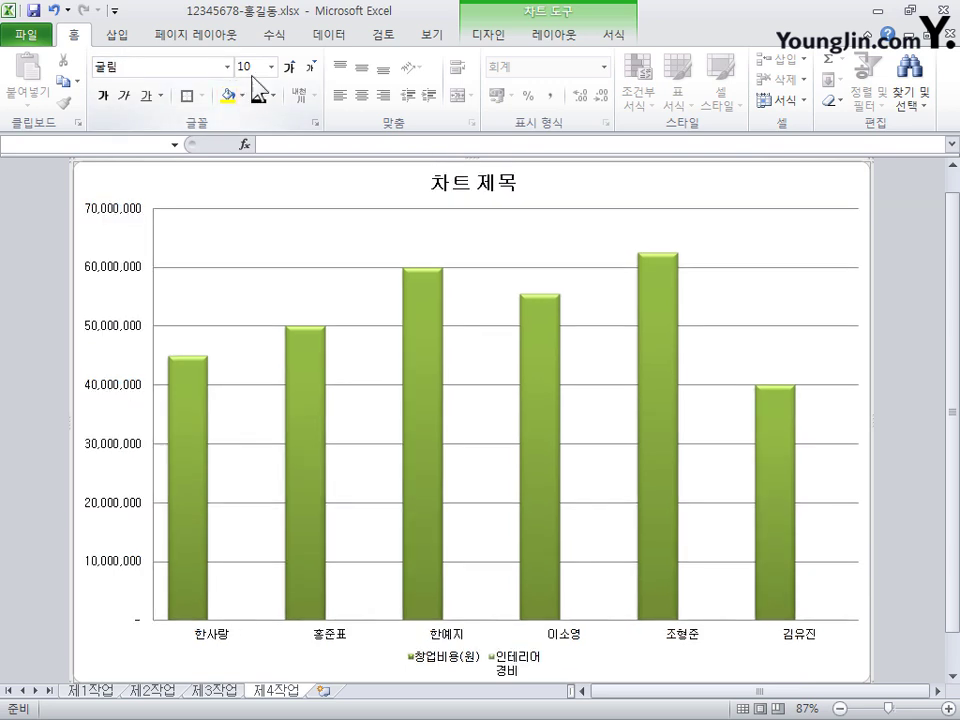
{"action": "left_click", "coordinate": [271, 67]}
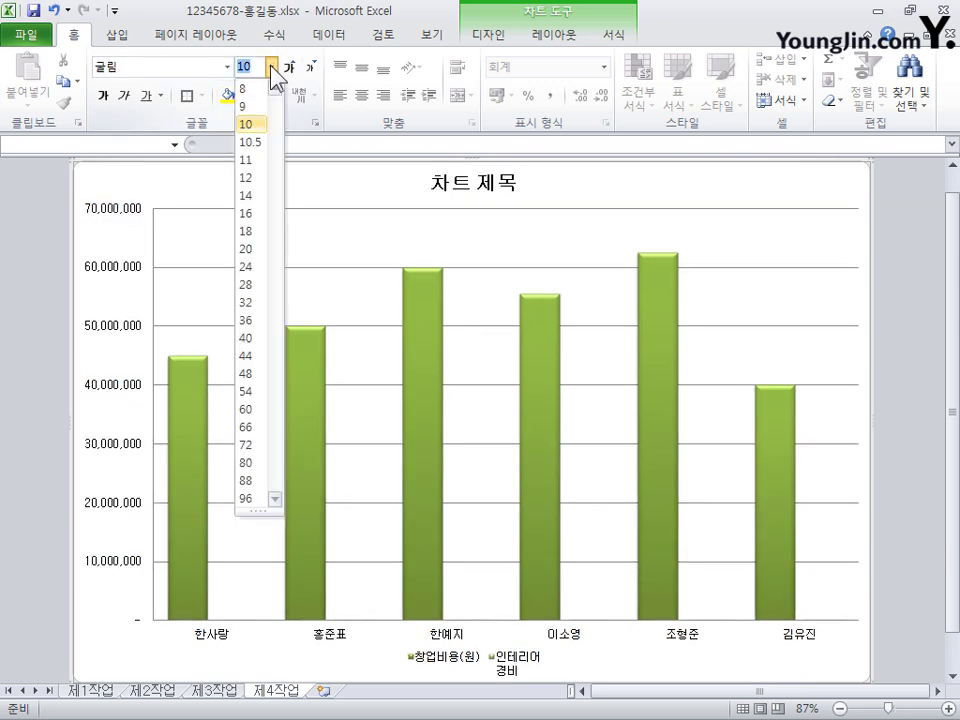
{"action": "left_click", "coordinate": [255, 159]}
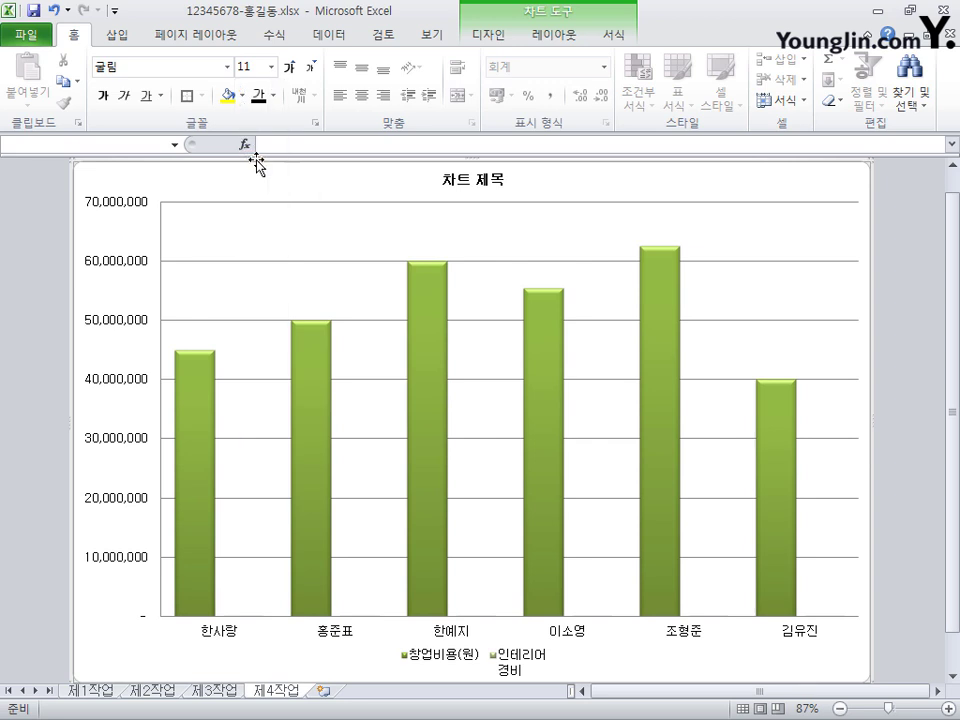
Fill the chart area with the 파랑 박엽지 texture
{"action": "left_click", "coordinate": [608, 38]}
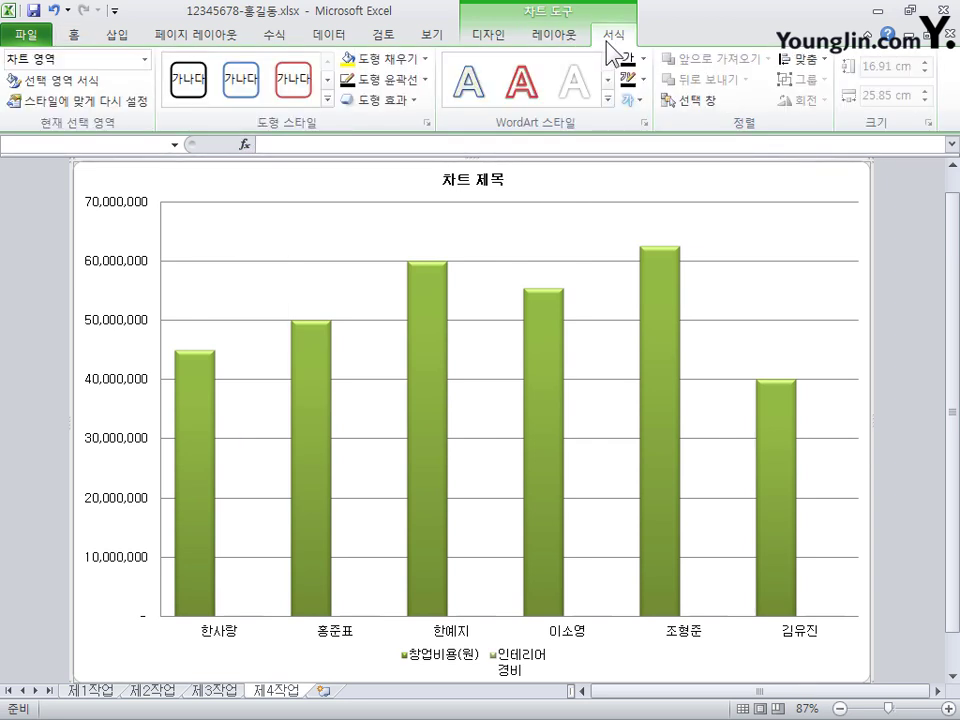
{"action": "left_click", "coordinate": [427, 60]}
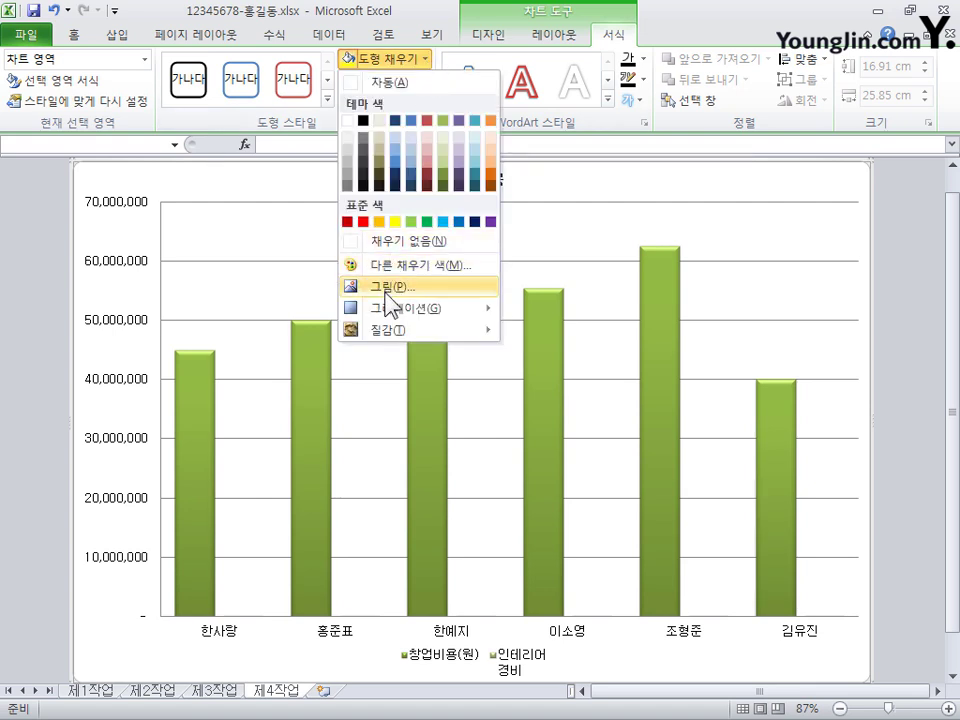
{"action": "mouse_move", "coordinate": [395, 332]}
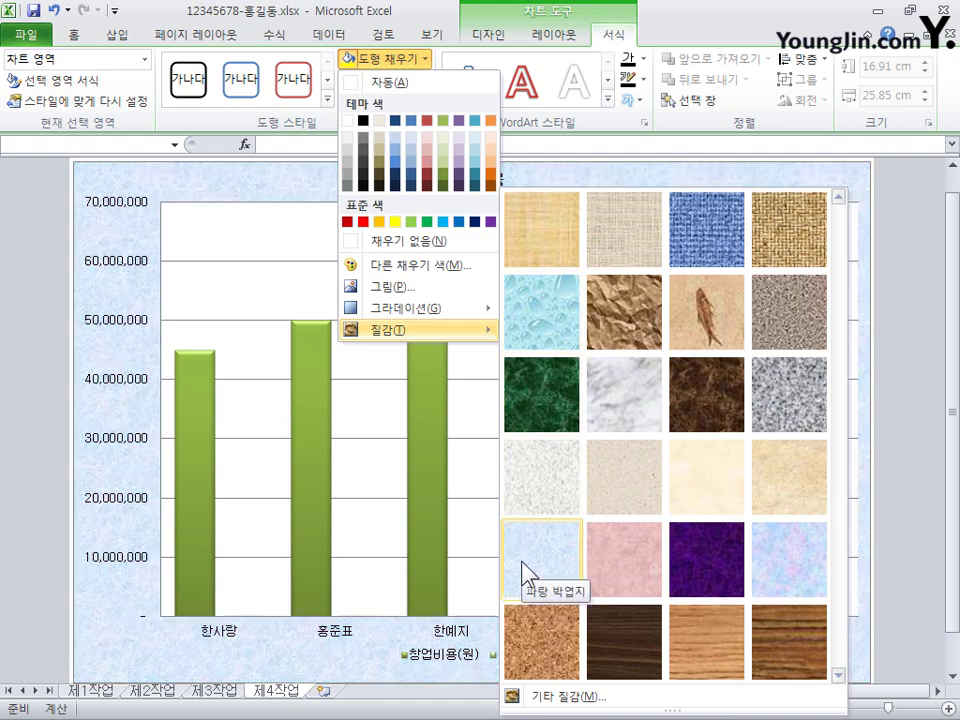
{"action": "left_click", "coordinate": [522, 562]}
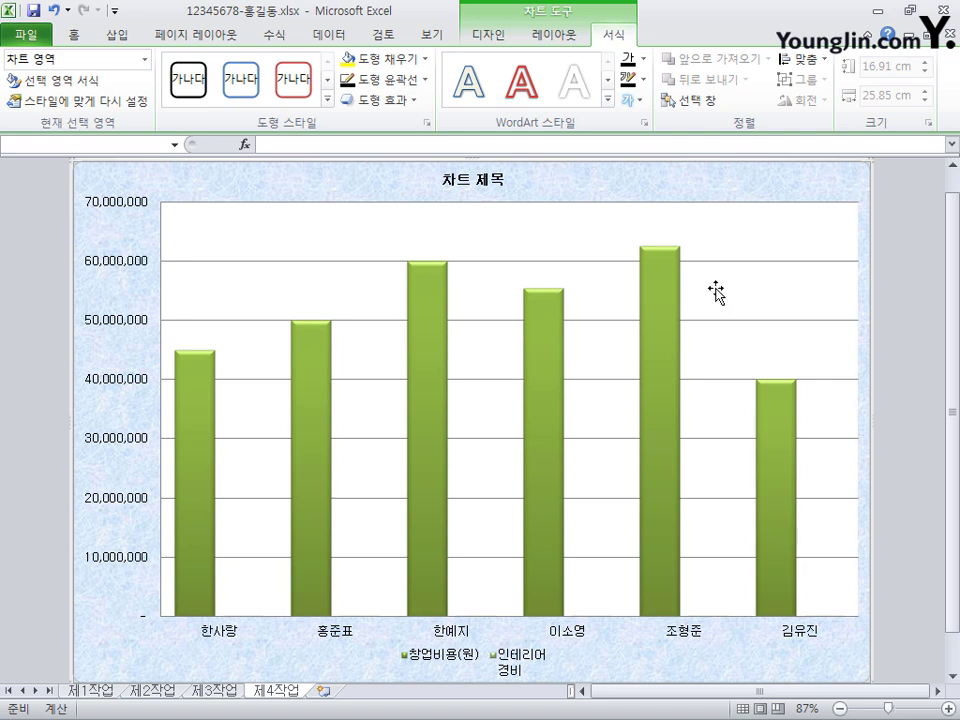
Fill the chart's plot area (그림 영역) with solid white
{"action": "left_click", "coordinate": [193, 241]}
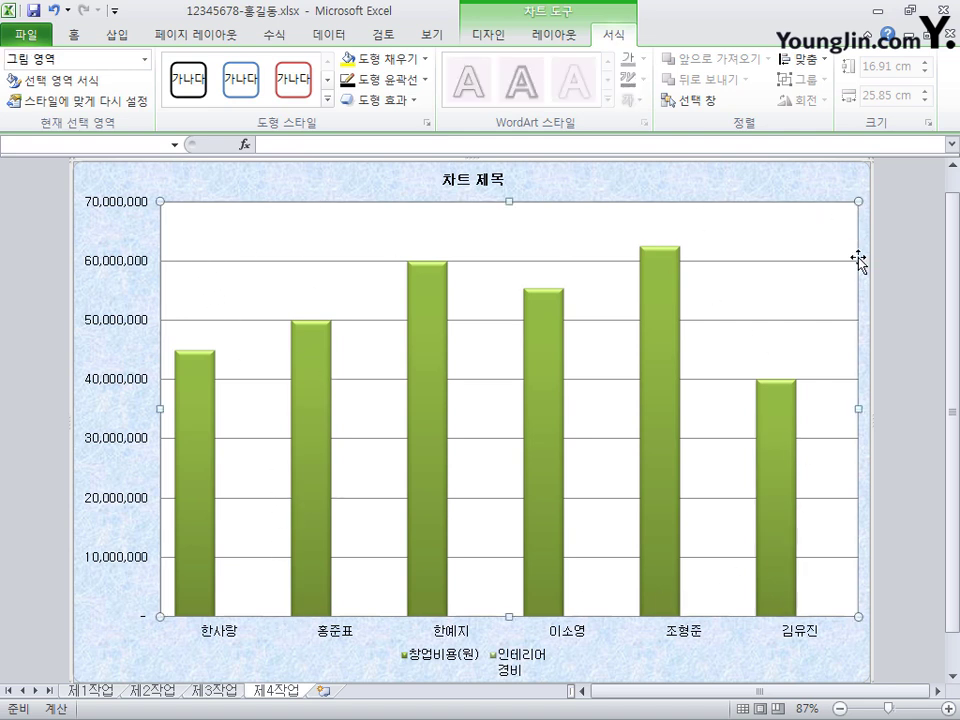
{"action": "mouse_move", "coordinate": [436, 334]}
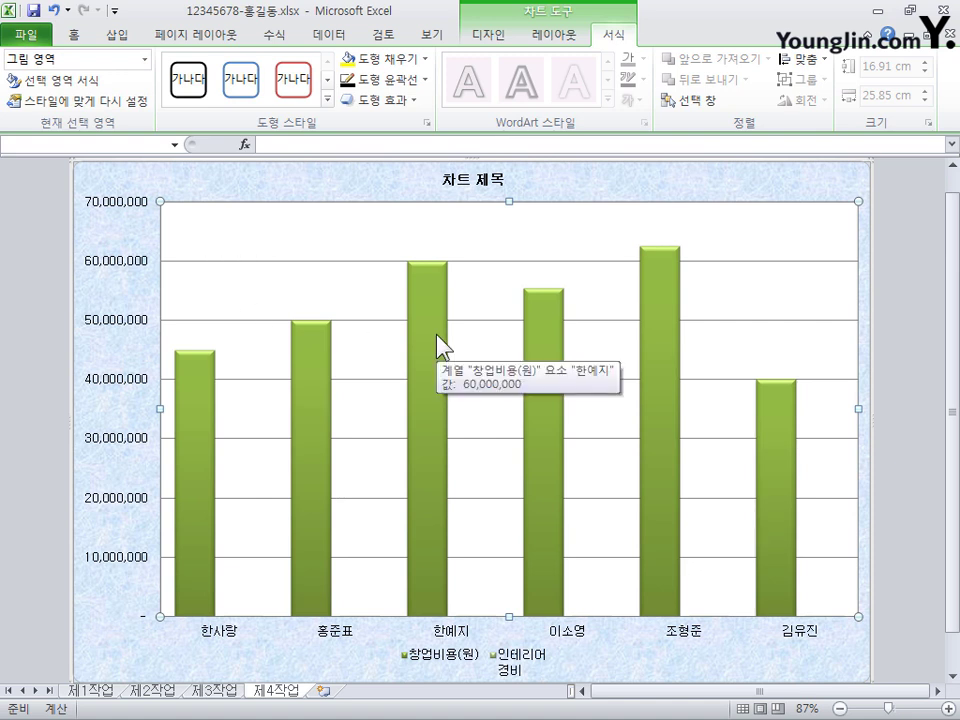
{"action": "left_click", "coordinate": [425, 59]}
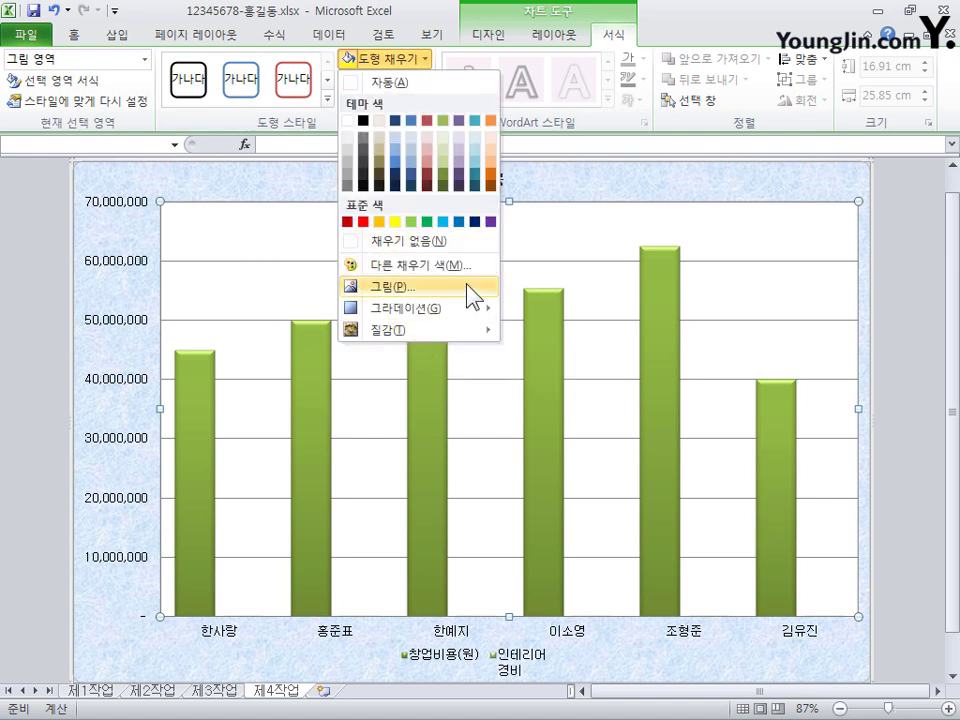
{"action": "left_click", "coordinate": [348, 121]}
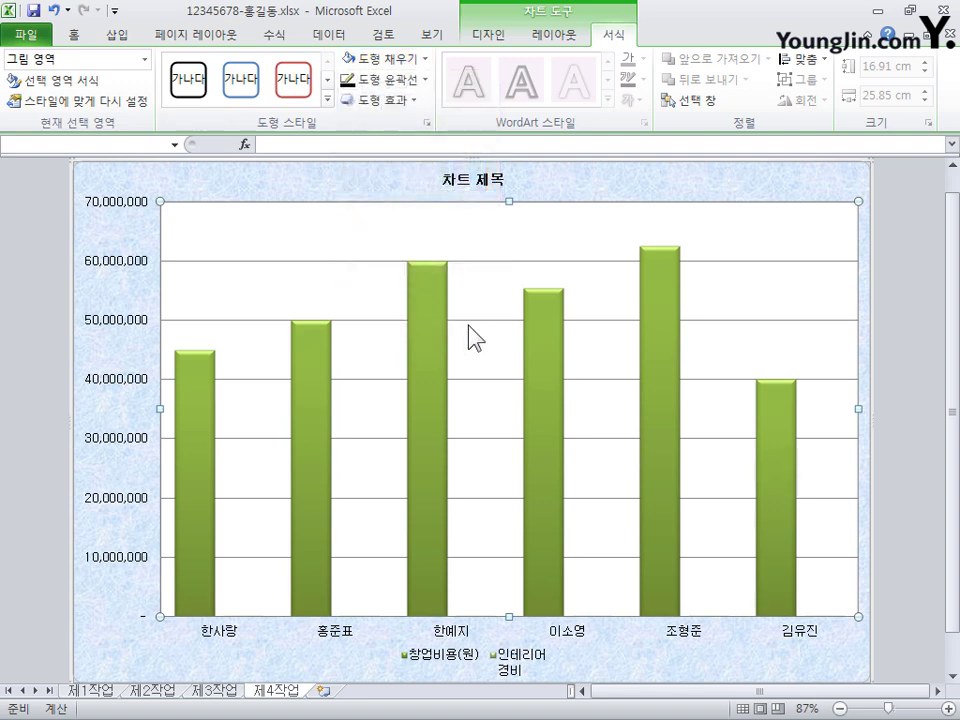
Replace the chart title text with "핫도그 및 떡갈비의 창업비용 현황"
{"action": "left_click", "coordinate": [456, 182]}
{"action": "left_click_drag", "start_coordinate": [447, 180], "coordinate": [504, 184]}
{"action": "key", "text": "Delete"}
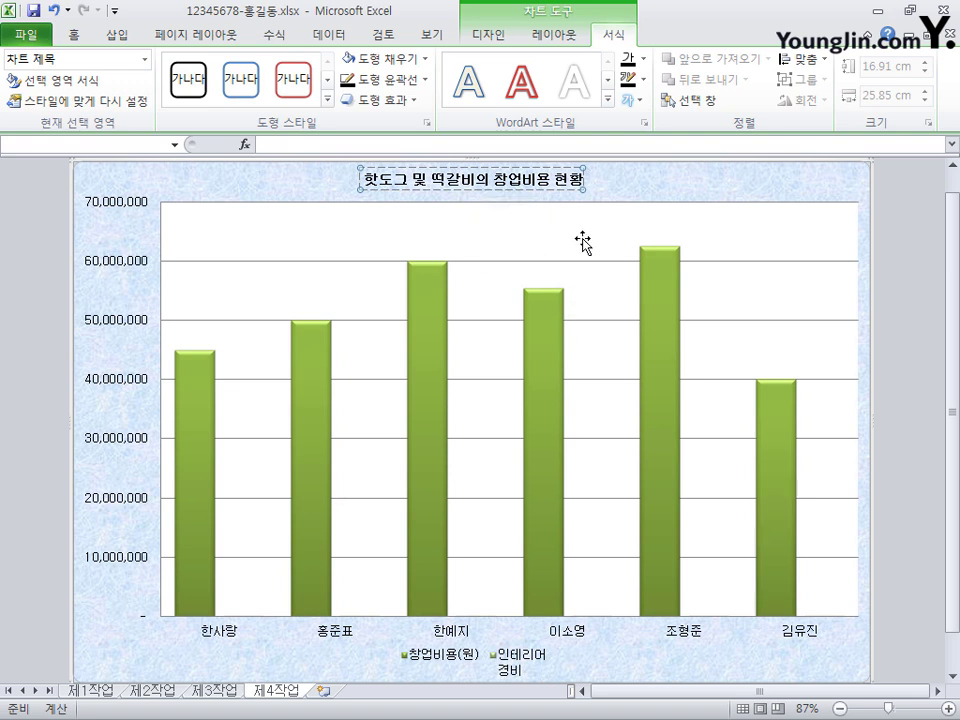
Set the chart title's font size to 20
{"action": "left_click", "coordinate": [502, 191]}
{"action": "left_click", "coordinate": [75, 38]}
{"action": "left_click", "coordinate": [184, 68]}
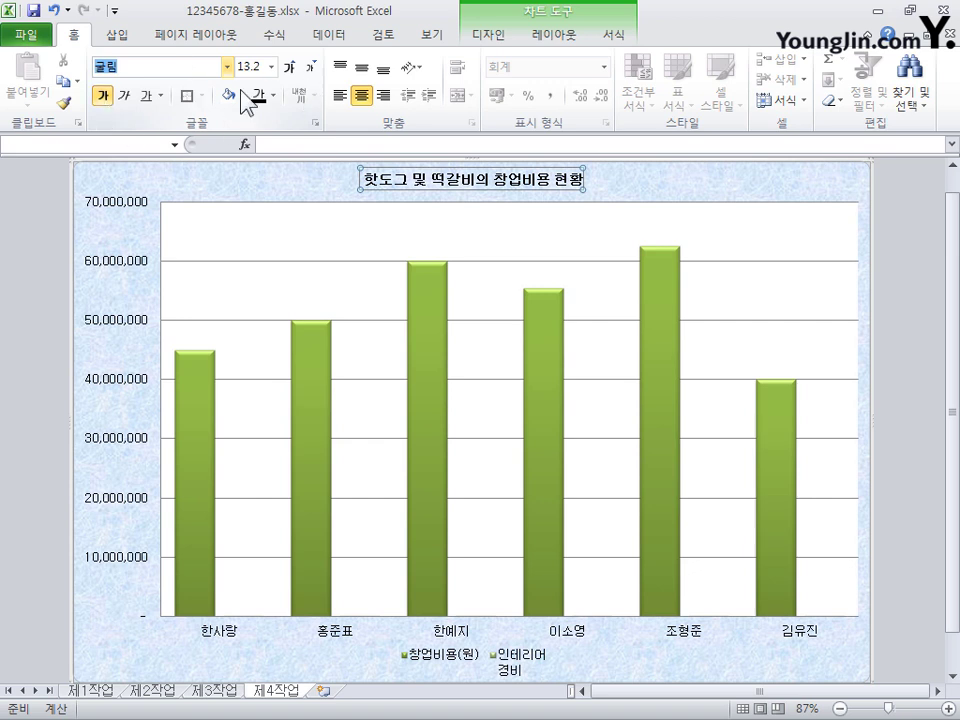
{"action": "left_click", "coordinate": [271, 67]}
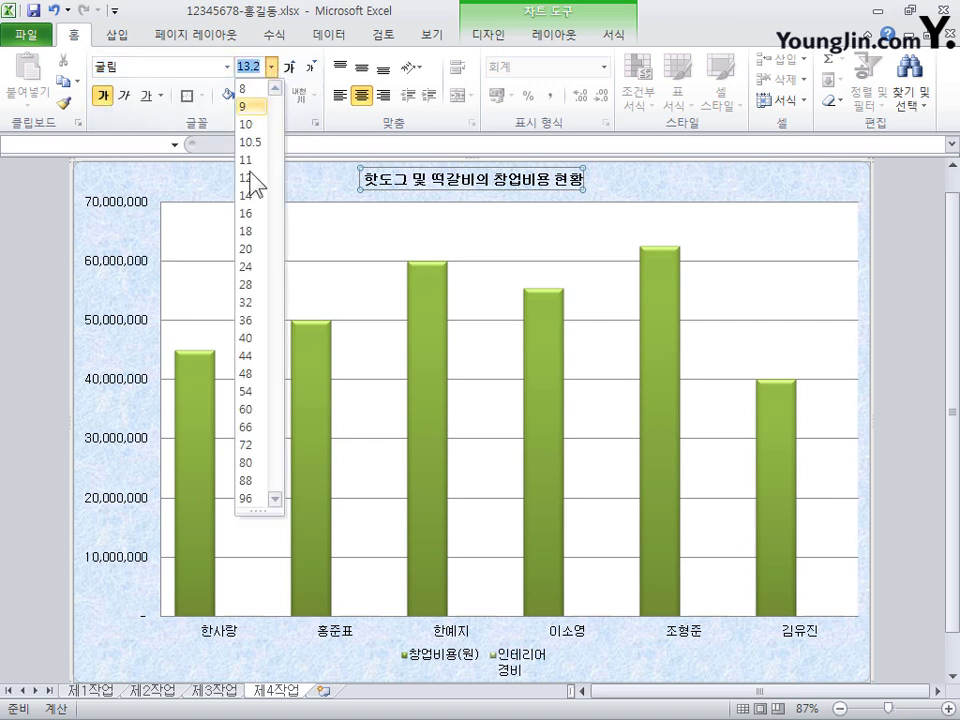
{"action": "left_click", "coordinate": [252, 248]}
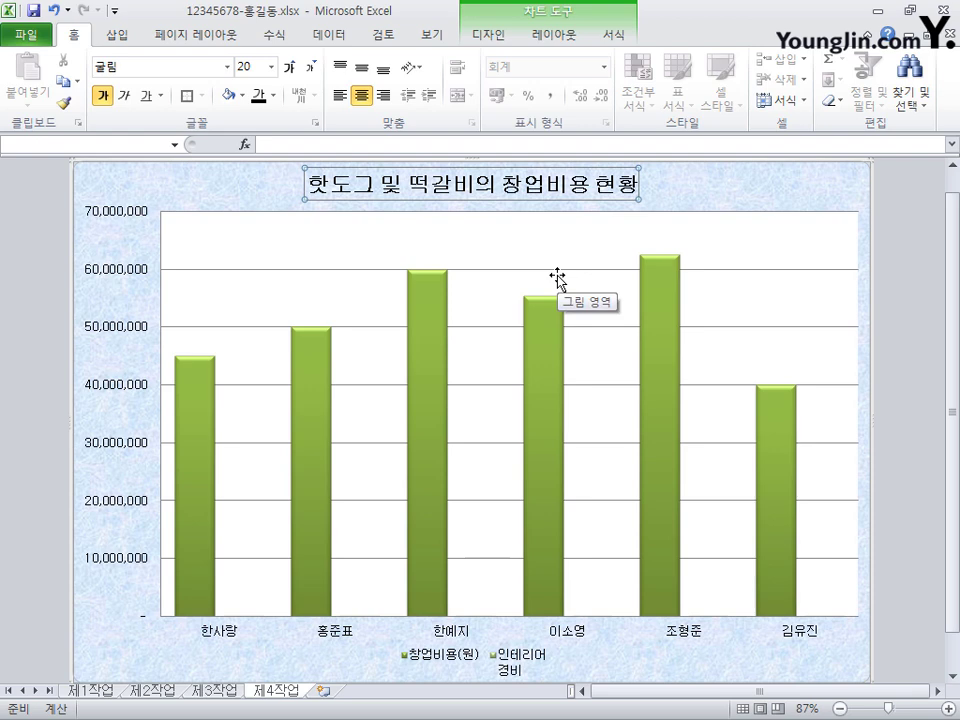
Give the chart title a white fill and a black outline
{"action": "left_click", "coordinate": [618, 40]}
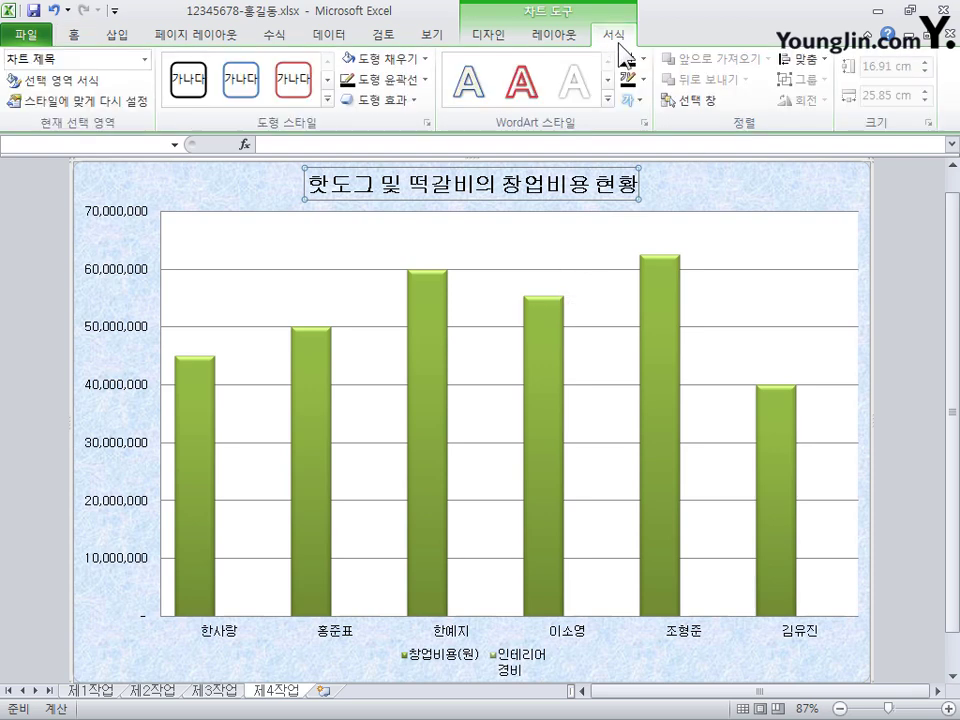
{"action": "left_click", "coordinate": [428, 58]}
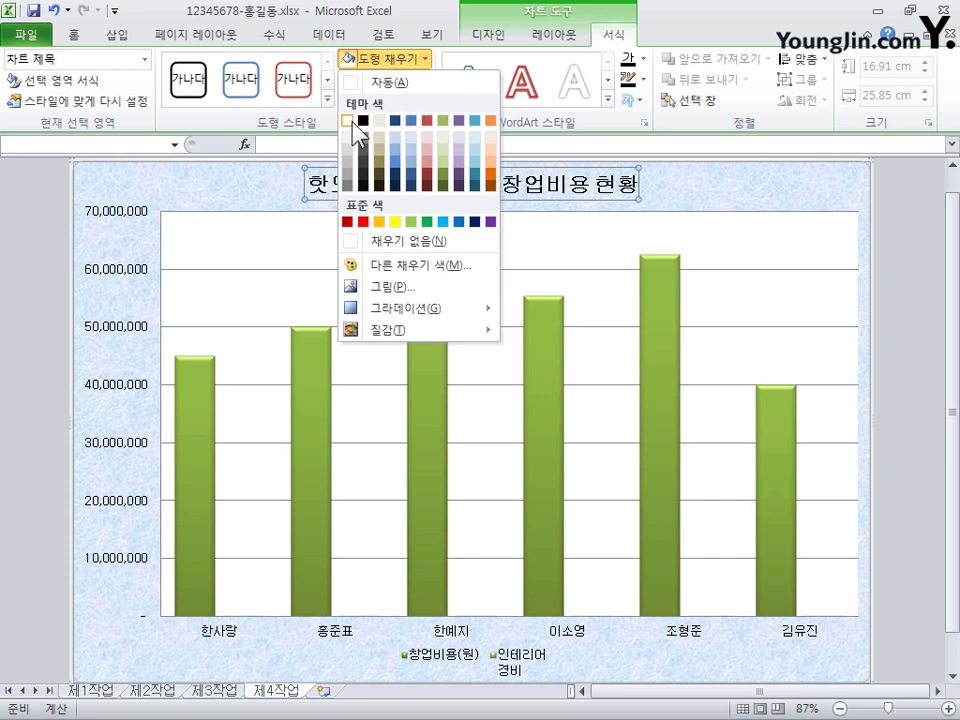
{"action": "left_click", "coordinate": [350, 121]}
{"action": "left_click", "coordinate": [425, 80]}
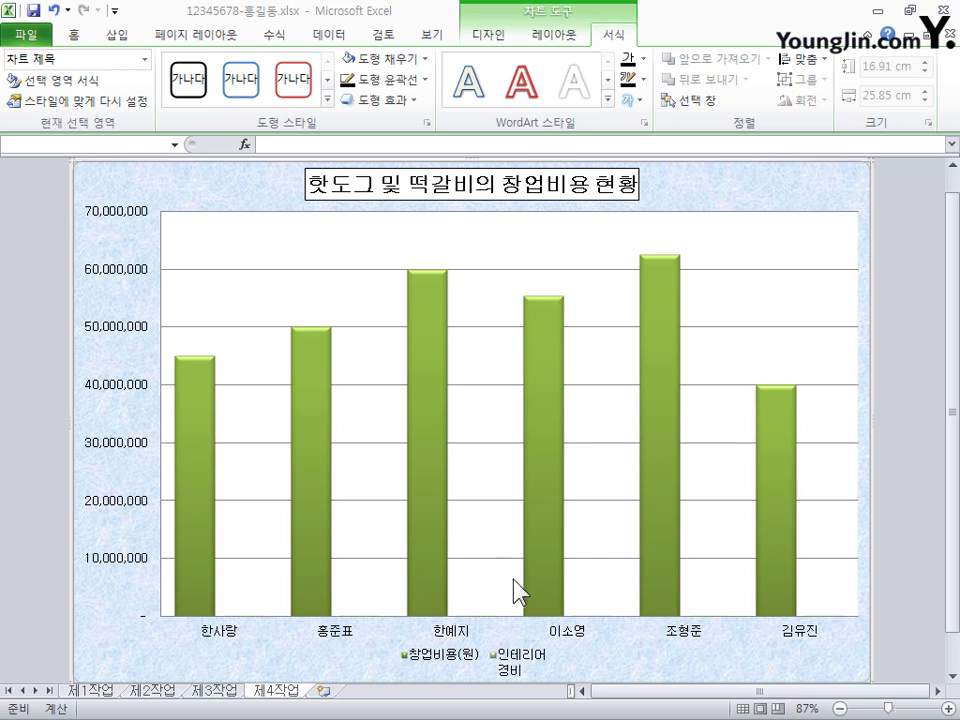
Change the chart type of the 창업비용(원) series to a line with markers
{"action": "mouse_move", "coordinate": [657, 459]}
{"action": "left_click", "coordinate": [444, 197]}
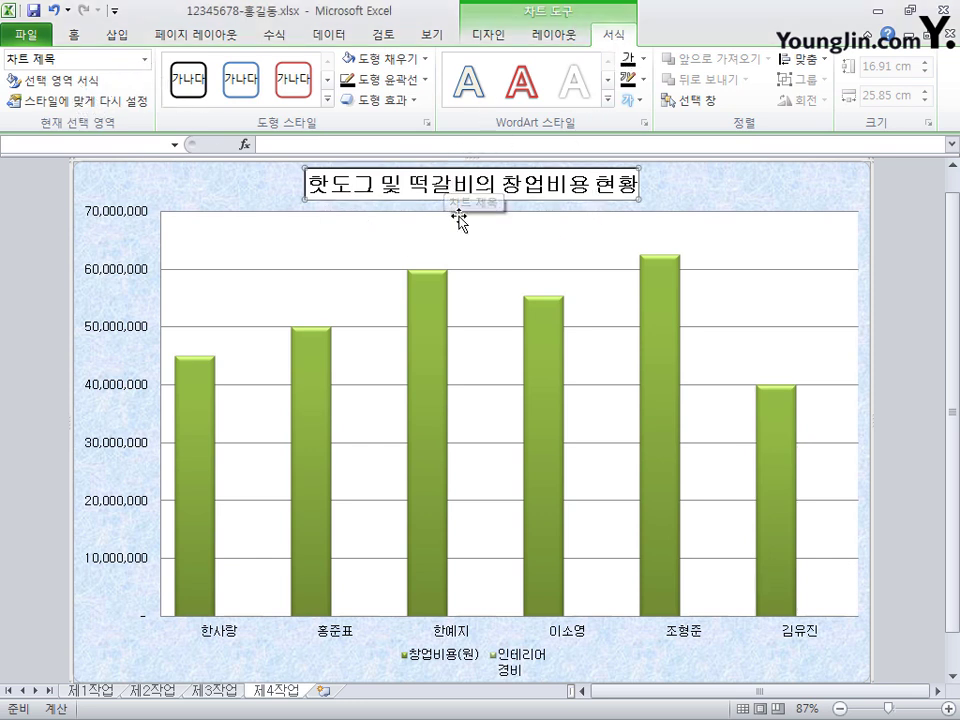
{"action": "left_click", "coordinate": [146, 59]}
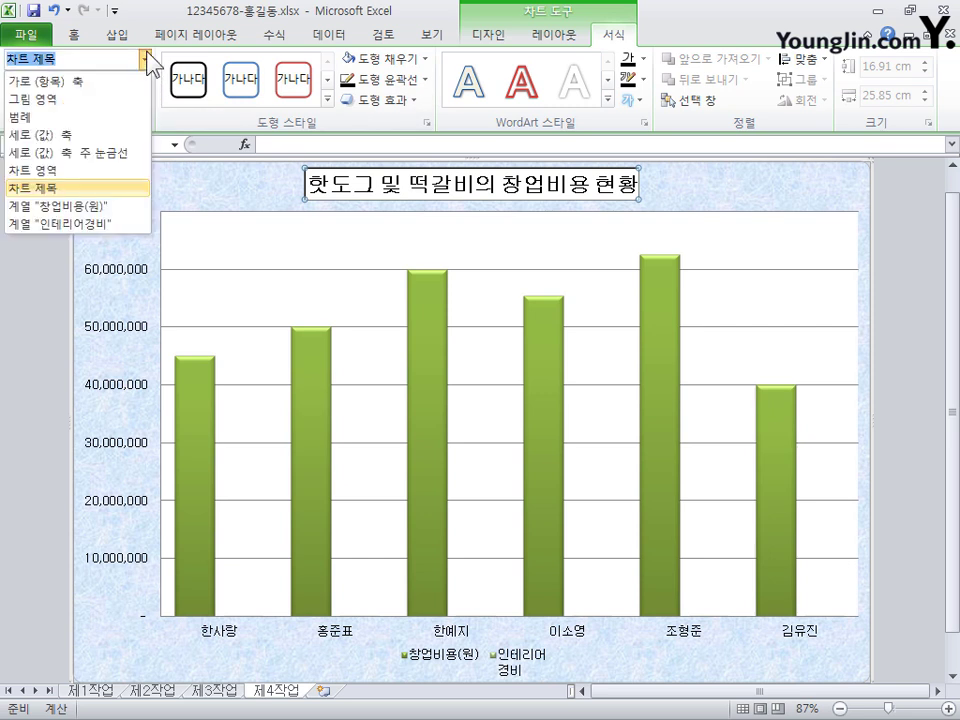
{"action": "left_click", "coordinate": [116, 210]}
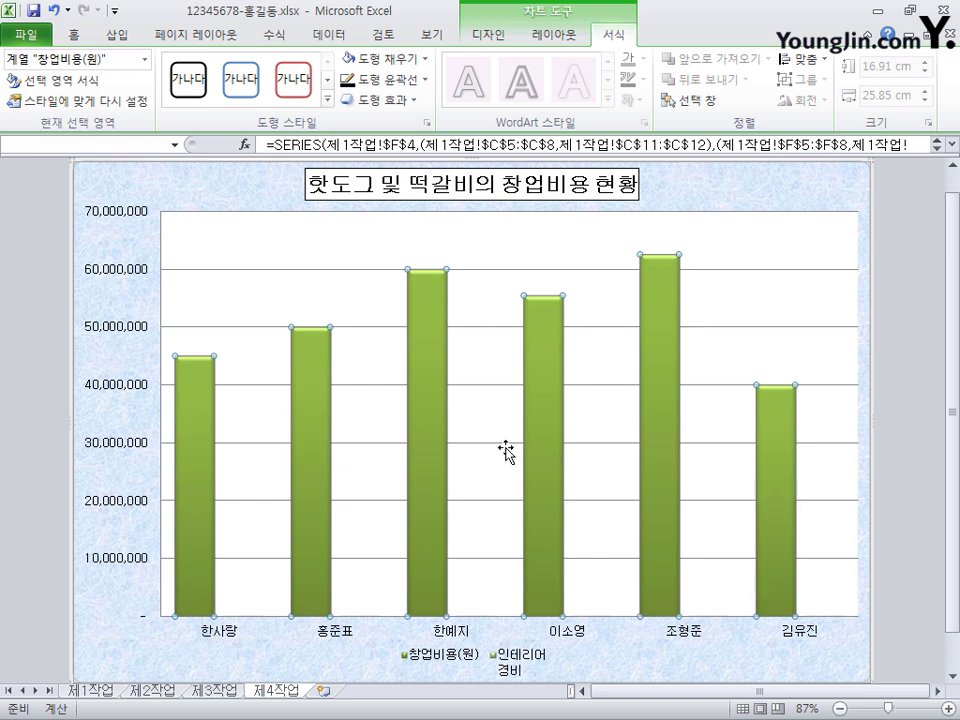
{"action": "right_click", "coordinate": [422, 293]}
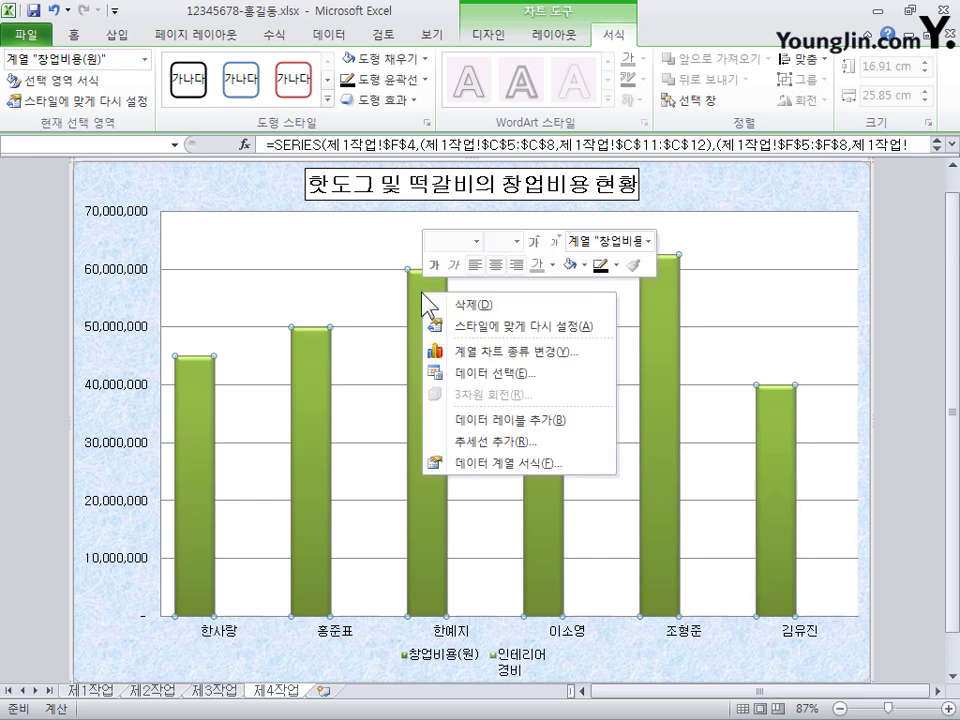
{"action": "left_click", "coordinate": [524, 358]}
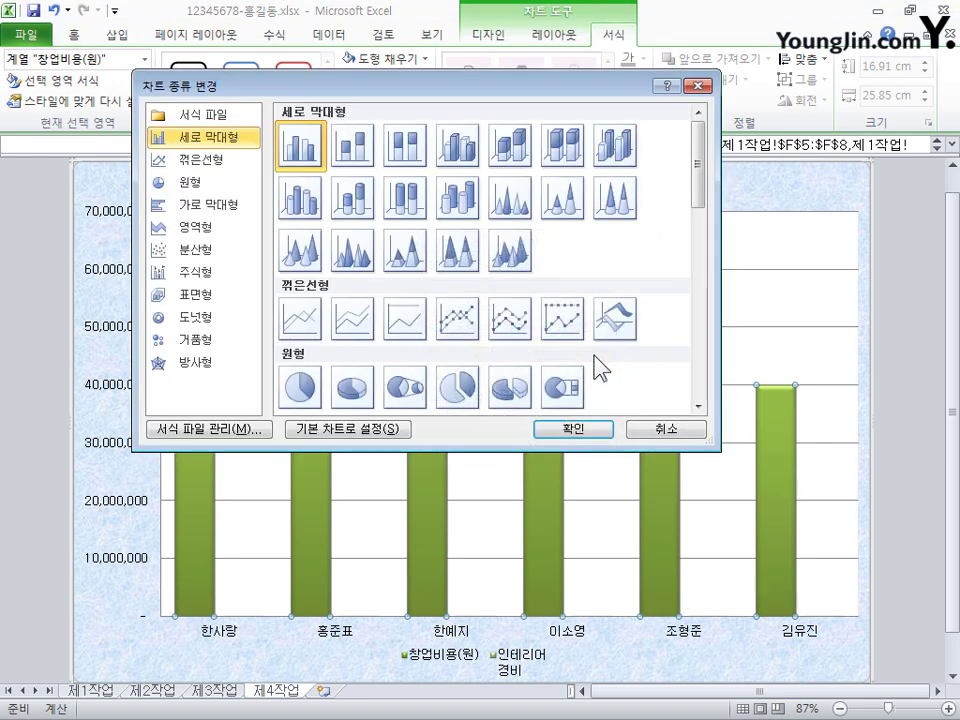
{"action": "left_click", "coordinate": [452, 325]}
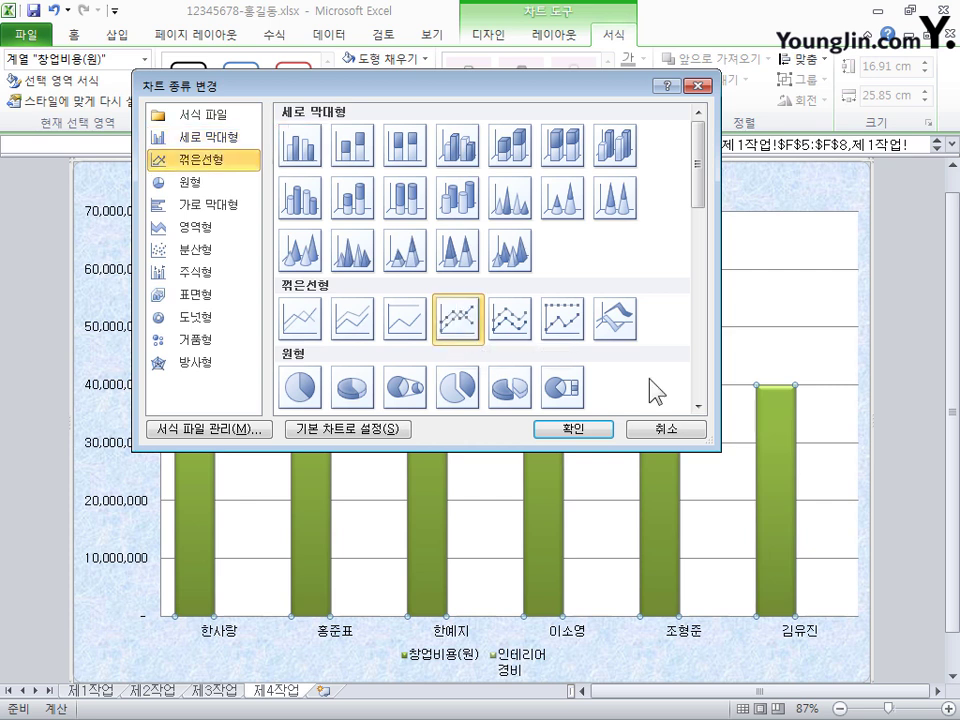
{"action": "left_click", "coordinate": [594, 430]}
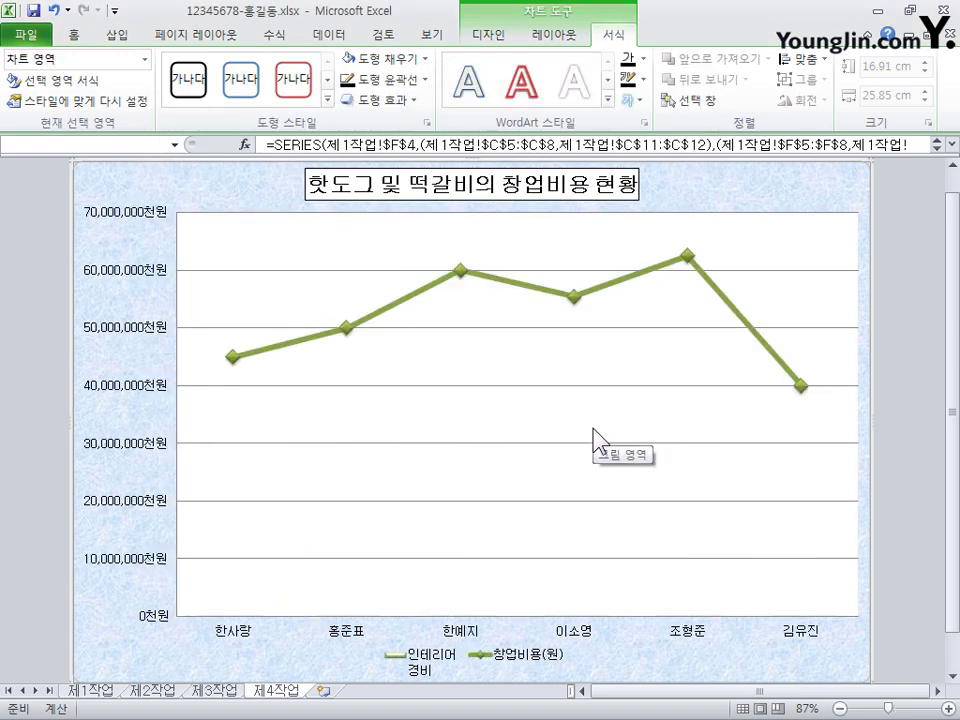
Plot the 창업비용(원) line series on the secondary axis (보조 축)
{"action": "left_click", "coordinate": [579, 298]}
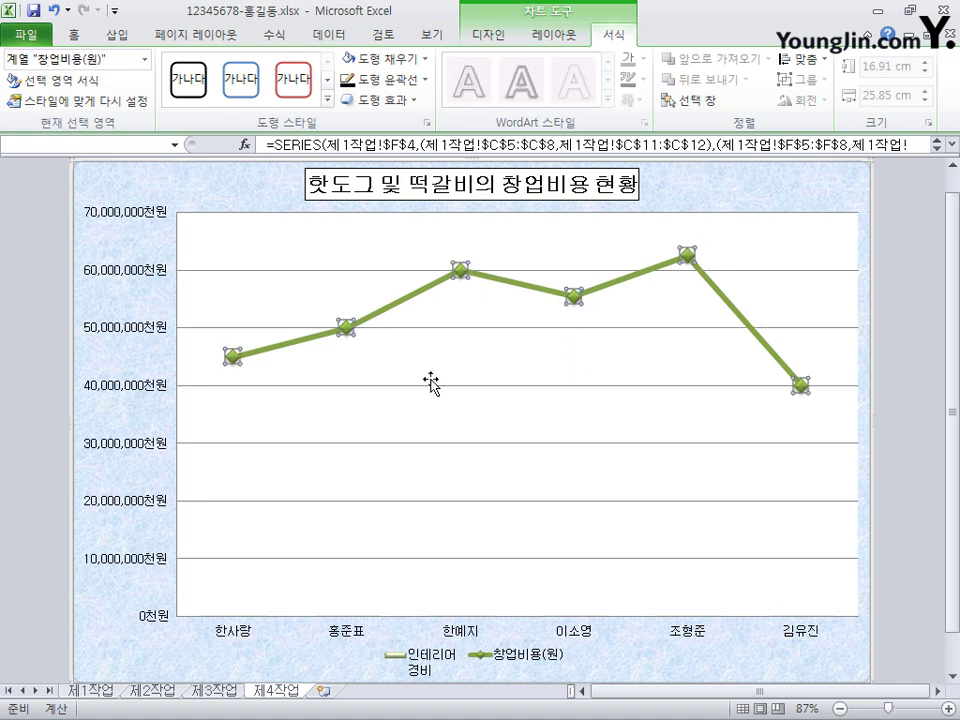
{"action": "right_click", "coordinate": [568, 292]}
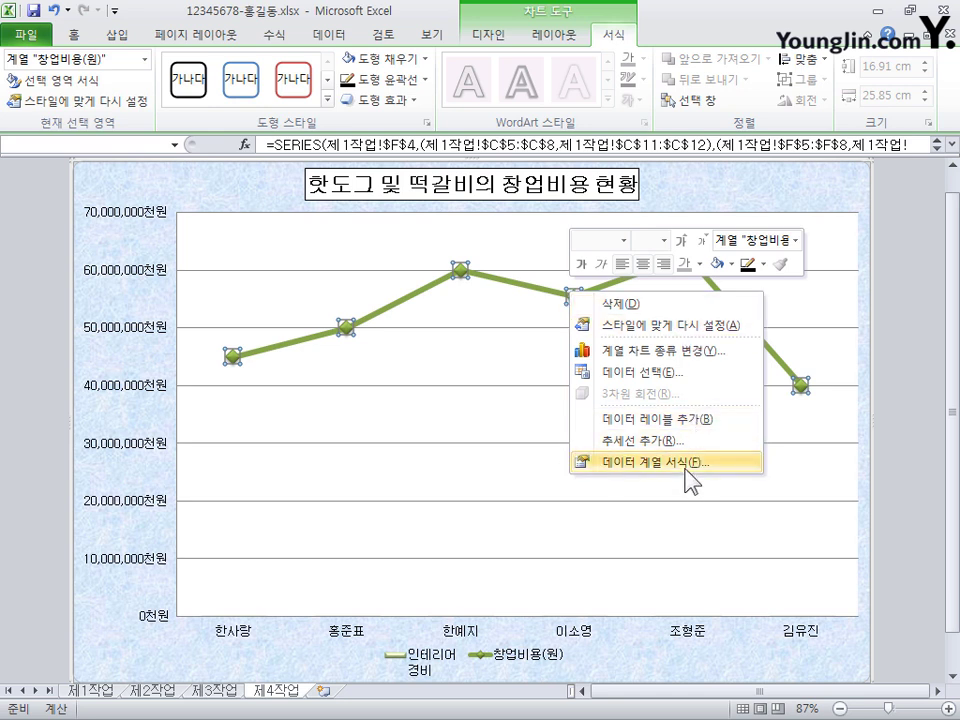
{"action": "left_click", "coordinate": [688, 463]}
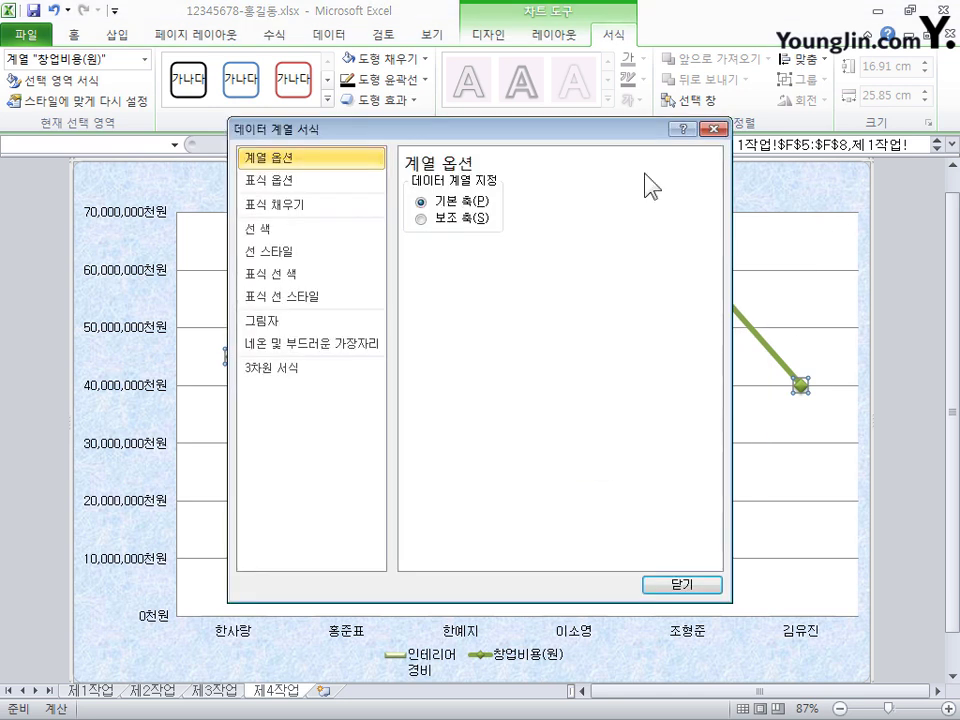
{"action": "left_click", "coordinate": [474, 220]}
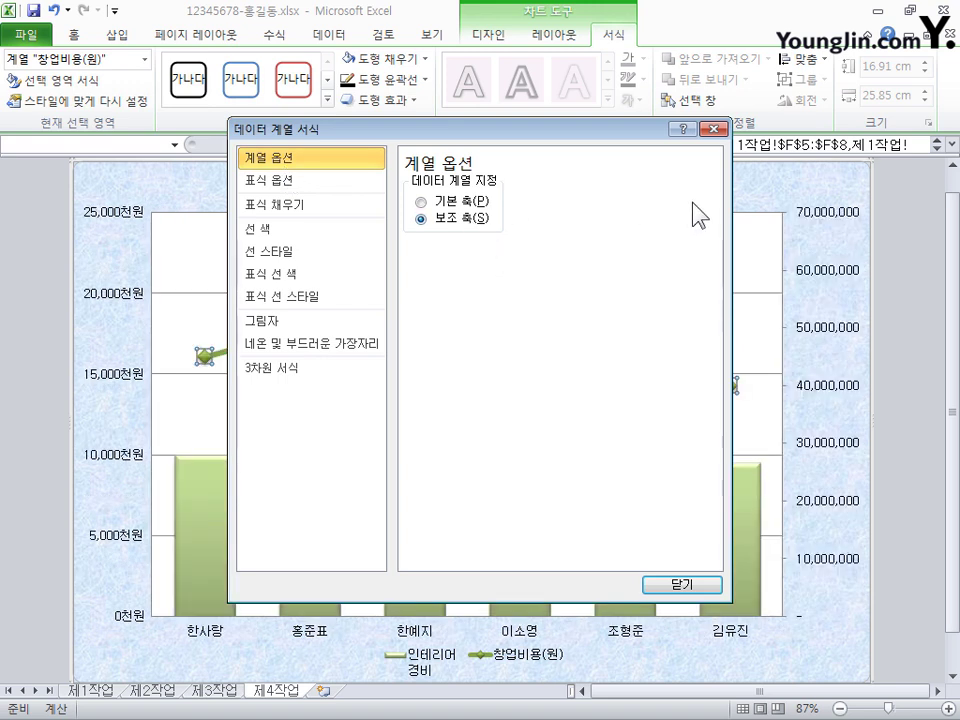
{"action": "left_click", "coordinate": [703, 584]}
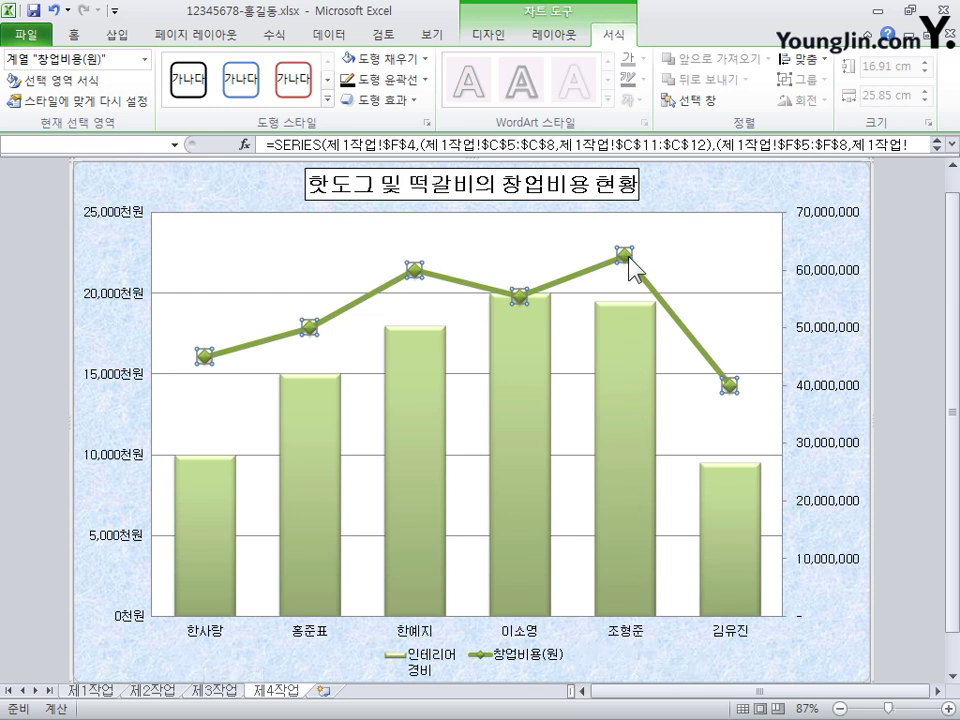
Add a data label above (위쪽) only the highest point of the 창업비용(원) line series
{"action": "left_click", "coordinate": [625, 257]}
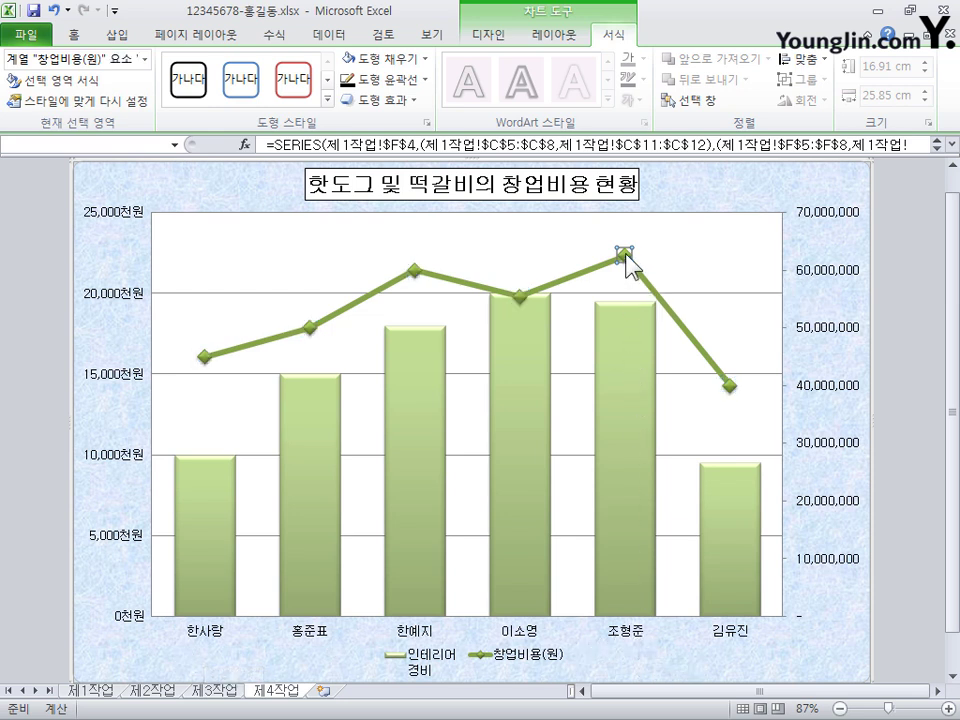
{"action": "mouse_move", "coordinate": [626, 259]}
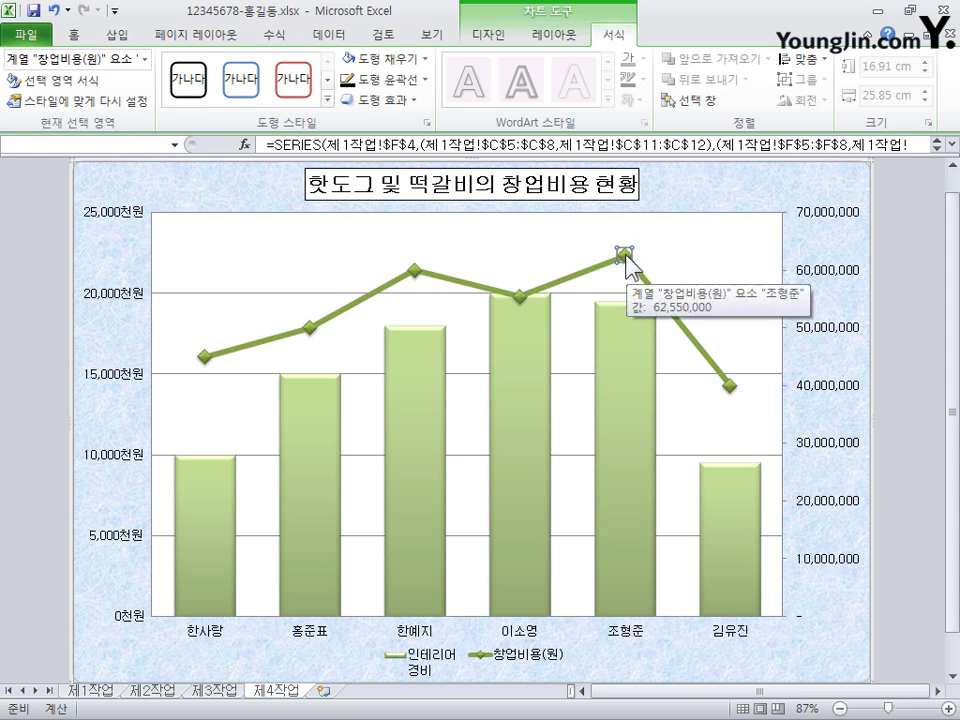
{"action": "right_click", "coordinate": [625, 259]}
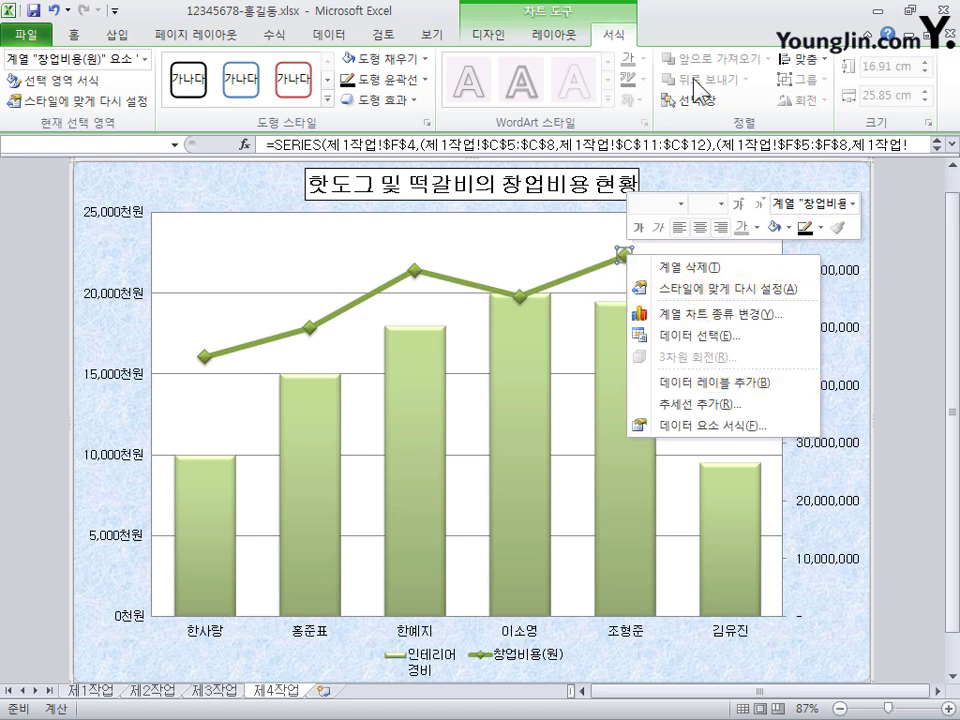
{"action": "left_click", "coordinate": [700, 26]}
{"action": "left_click", "coordinate": [572, 43]}
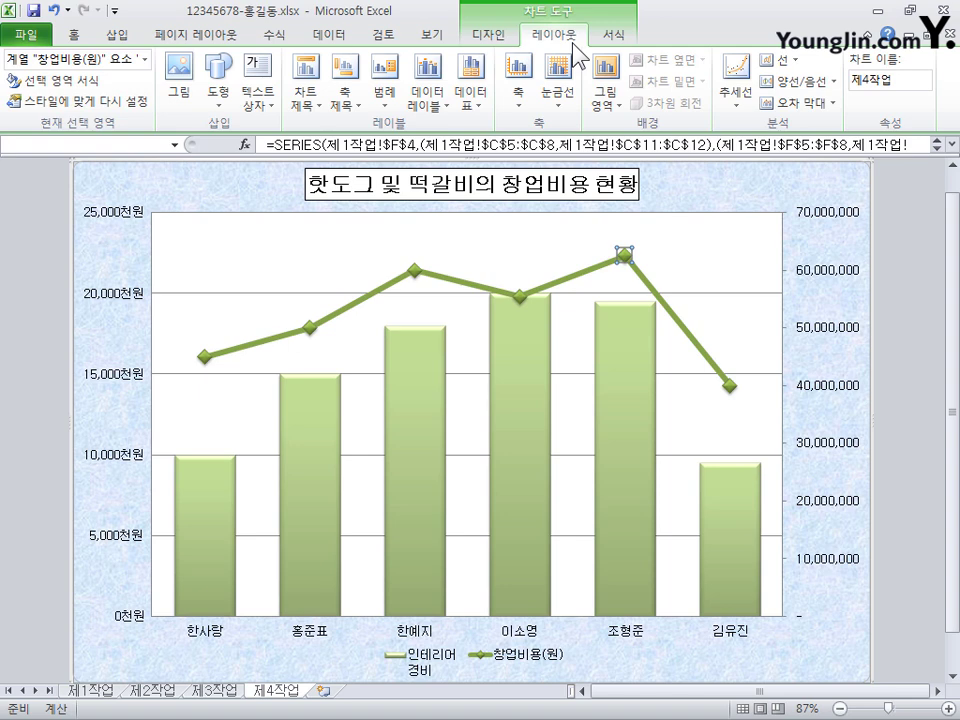
{"action": "left_click", "coordinate": [430, 100]}
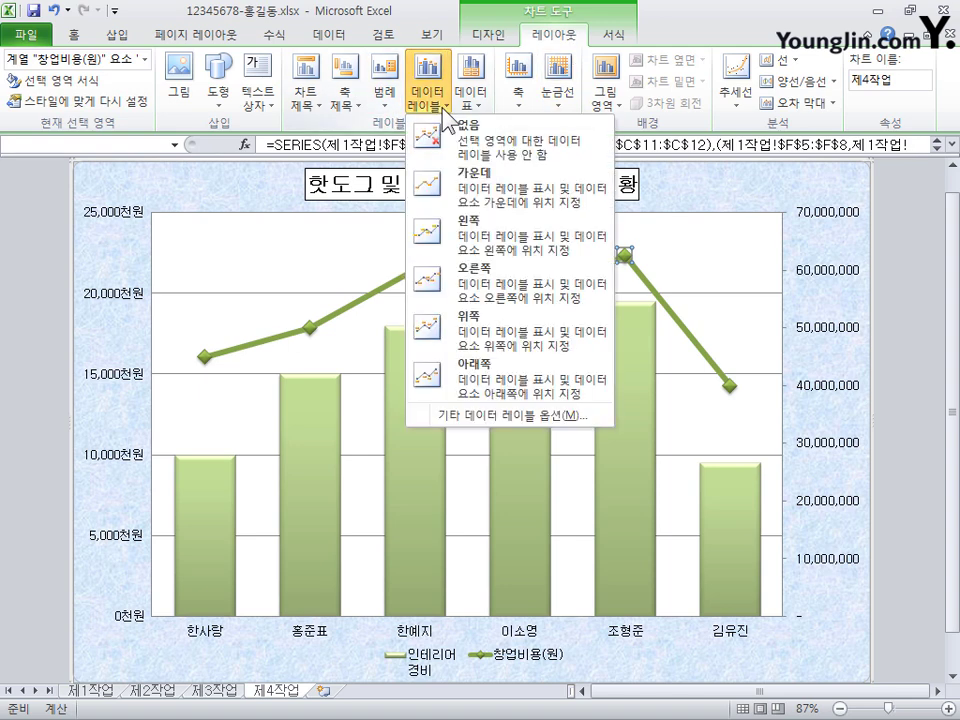
{"action": "left_click", "coordinate": [530, 325]}
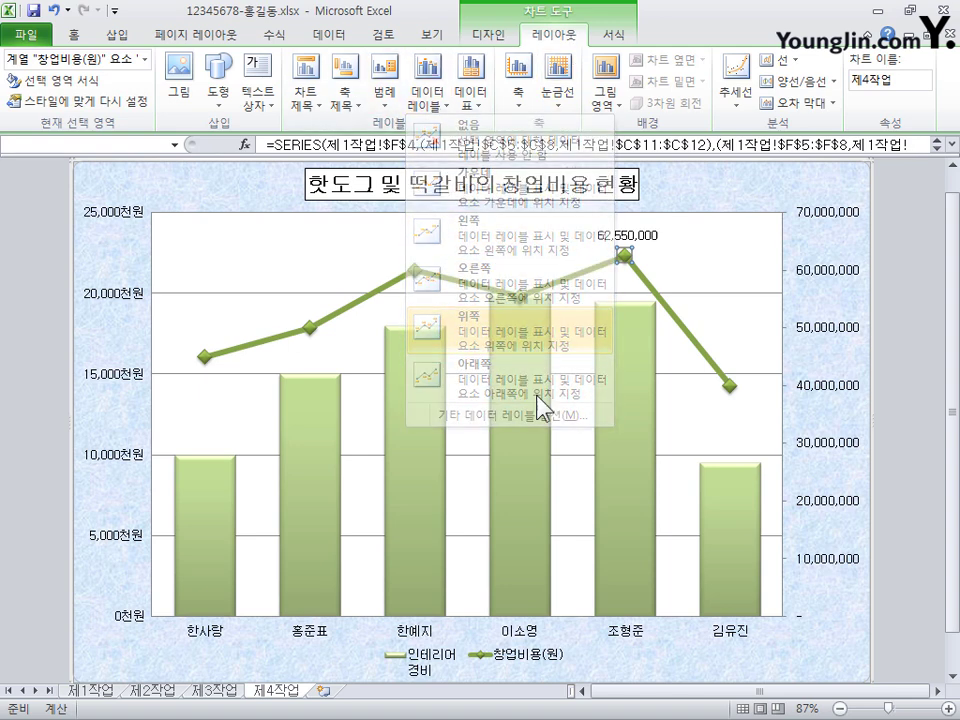
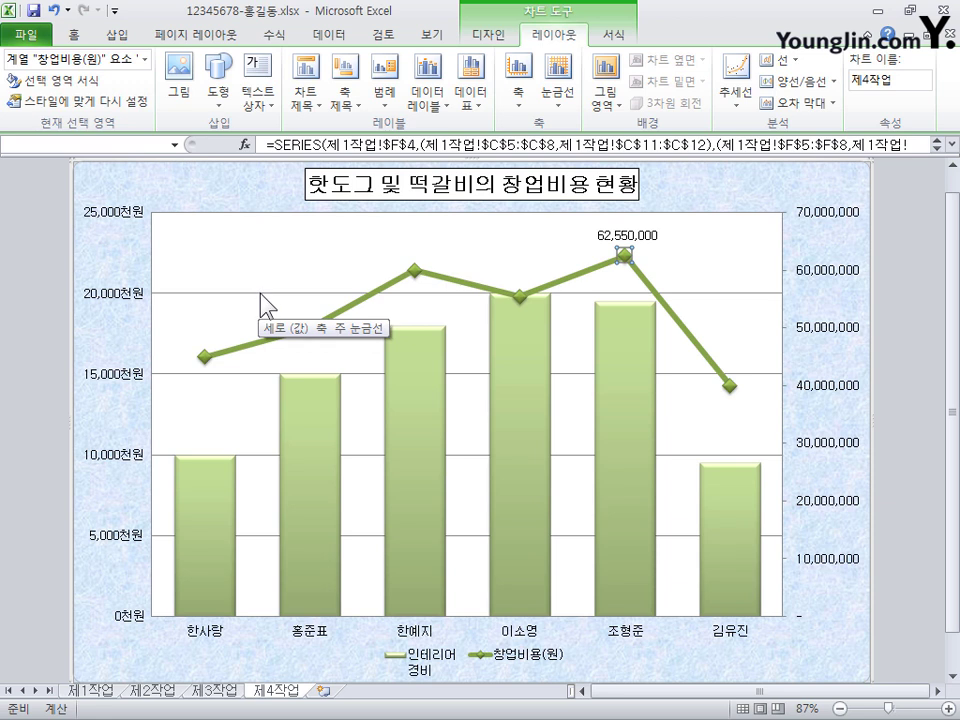
Format the primary vertical axis's major gridlines as black dashed lines
{"action": "left_click", "coordinate": [260, 294]}
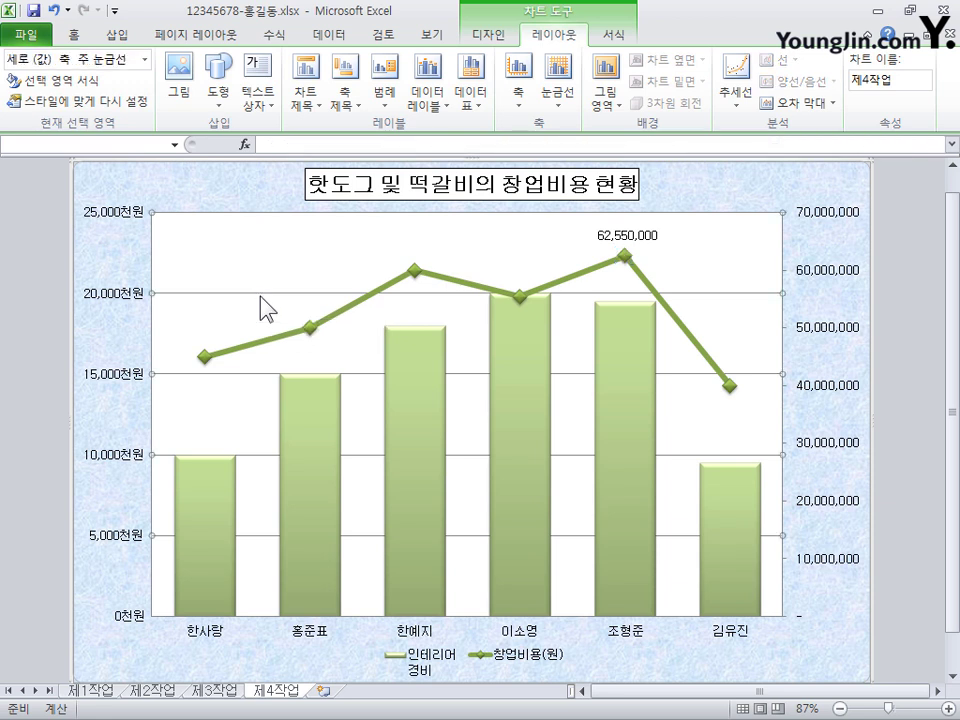
{"action": "left_click", "coordinate": [614, 35]}
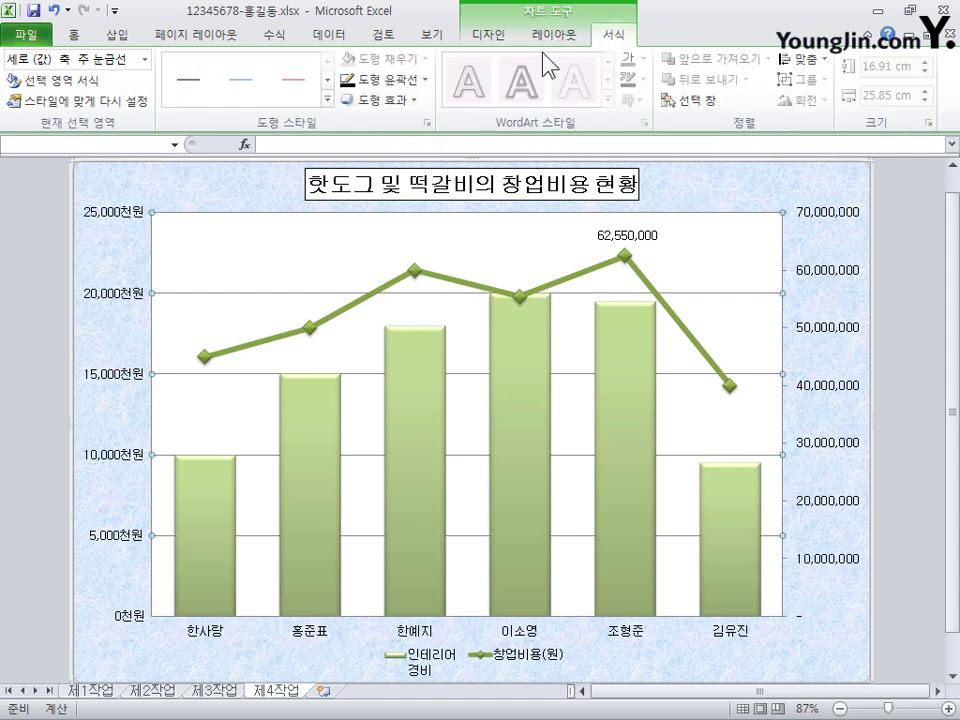
{"action": "left_click", "coordinate": [427, 80]}
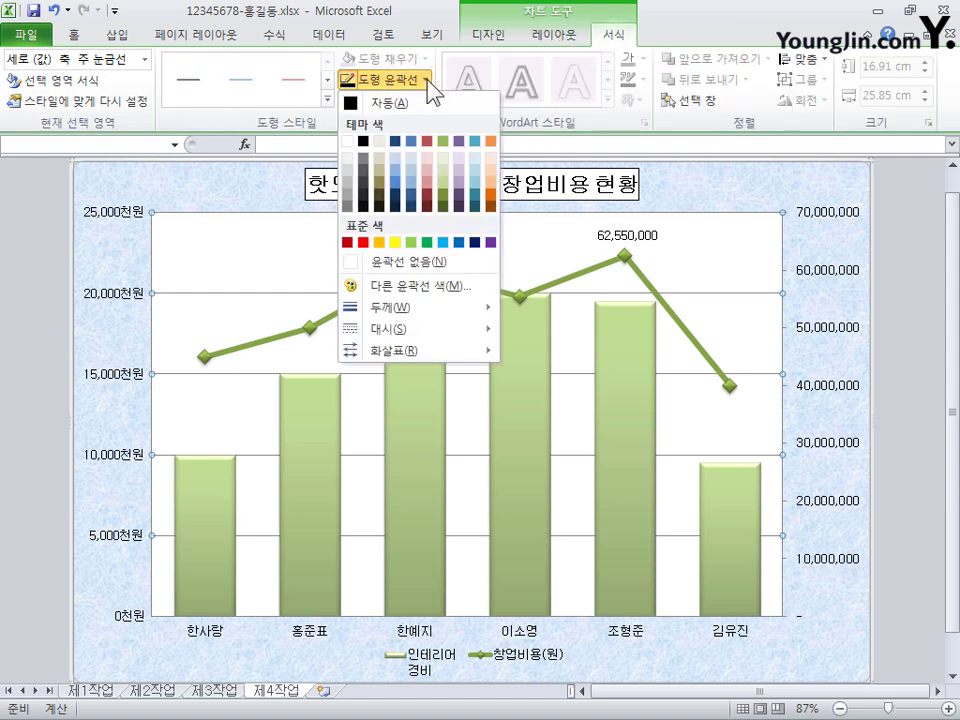
{"action": "mouse_move", "coordinate": [432, 327]}
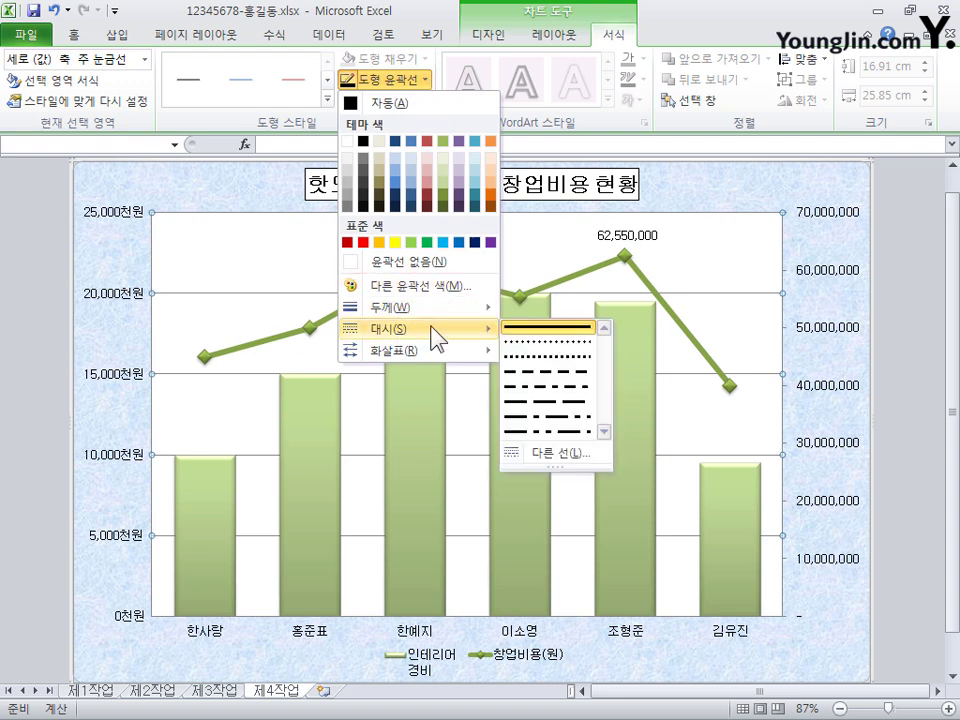
{"action": "left_click", "coordinate": [561, 376]}
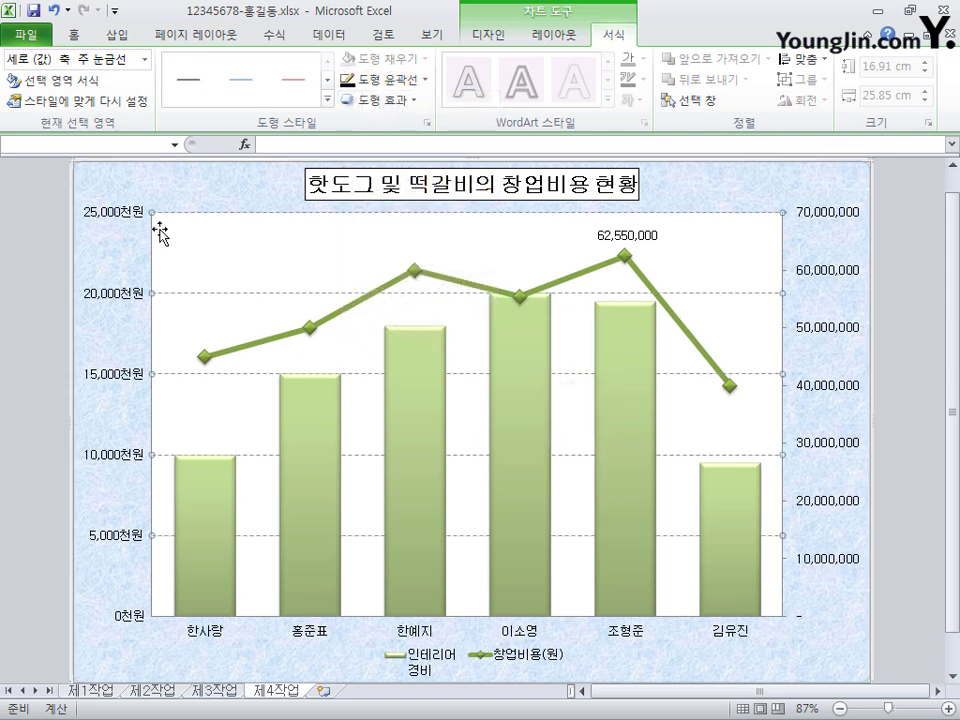
{"action": "mouse_move", "coordinate": [510, 447]}
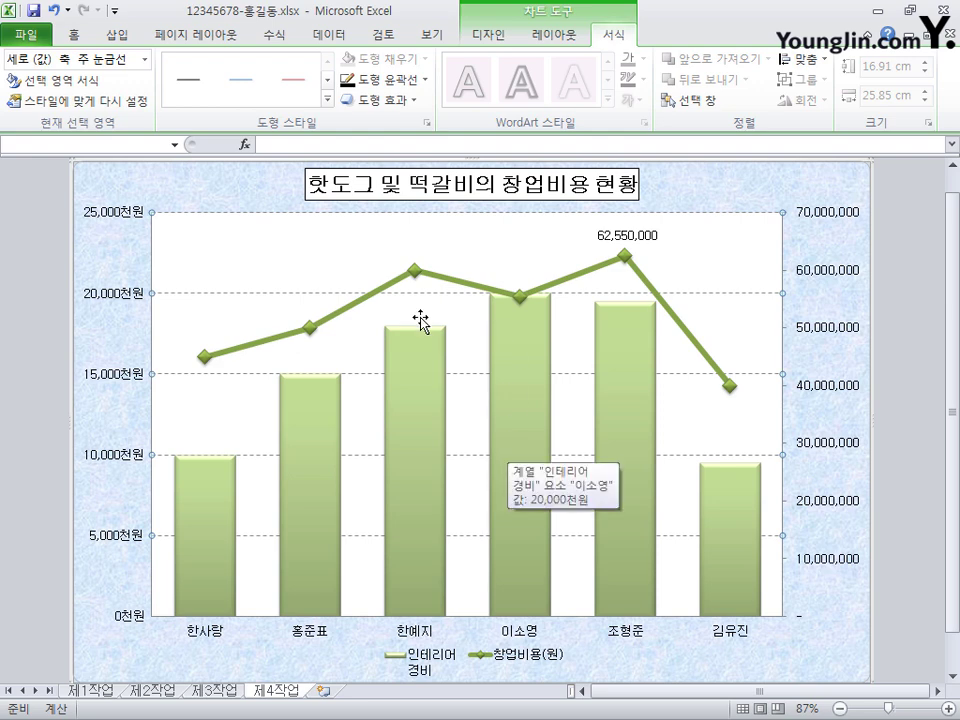
{"action": "left_click", "coordinate": [423, 79]}
{"action": "left_click", "coordinate": [360, 141]}
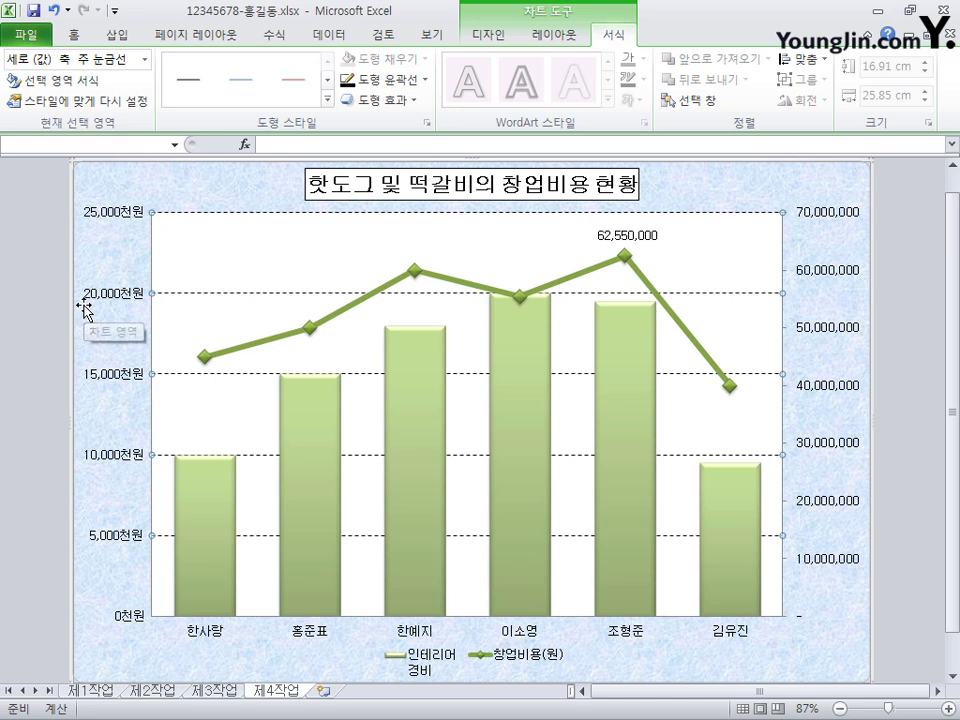
Fix the primary vertical axis's minimum value (최소값) at 5000
{"action": "left_click", "coordinate": [135, 305]}
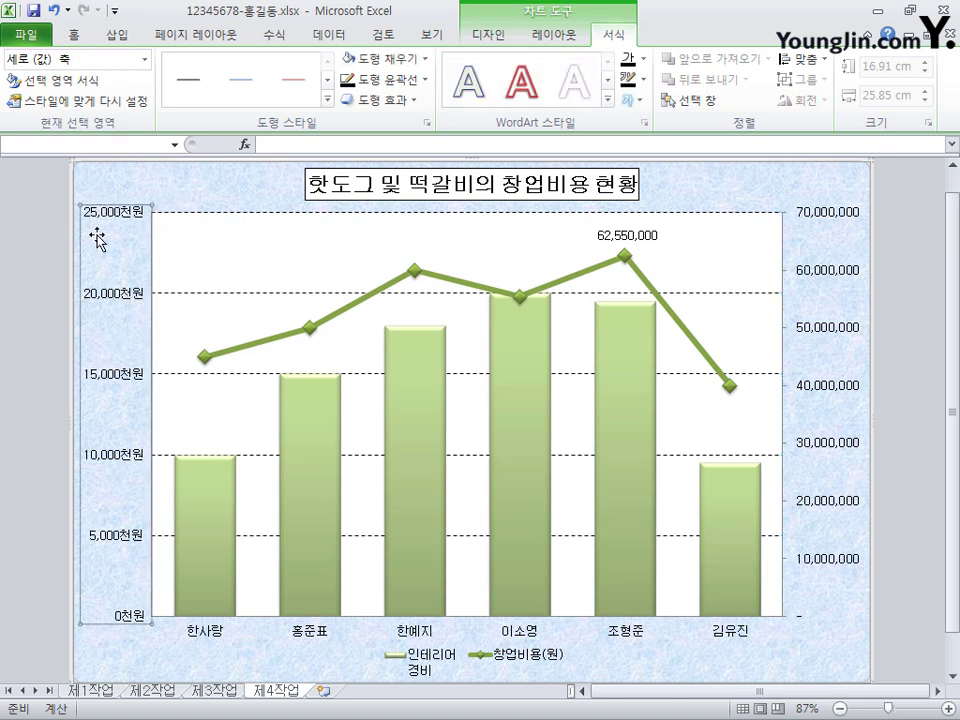
{"action": "double_click", "coordinate": [125, 380]}
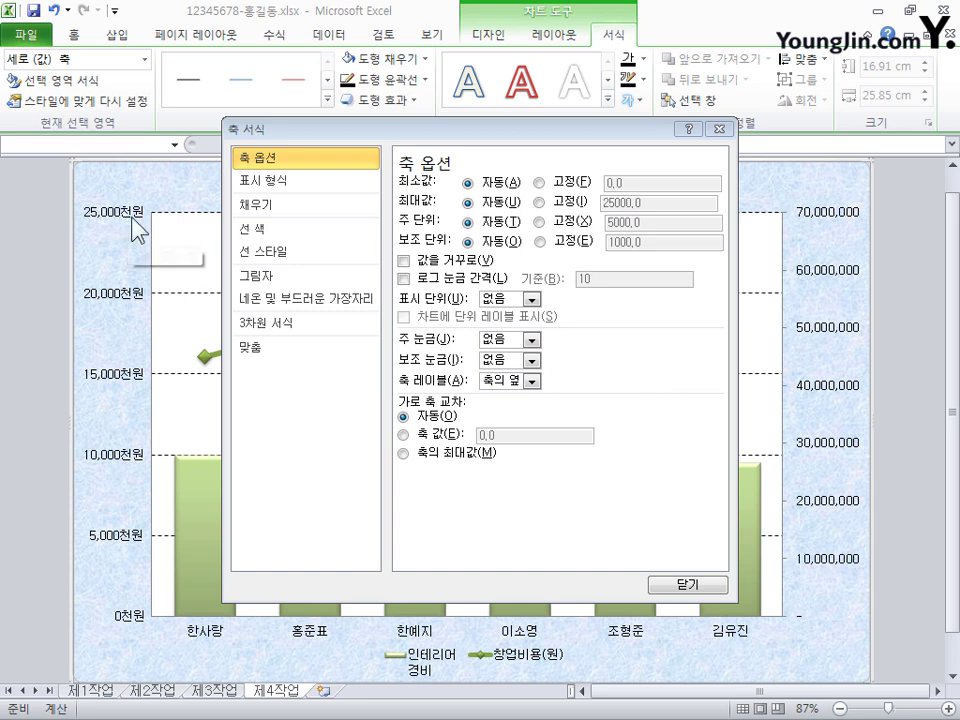
{"action": "left_click", "coordinate": [312, 183]}
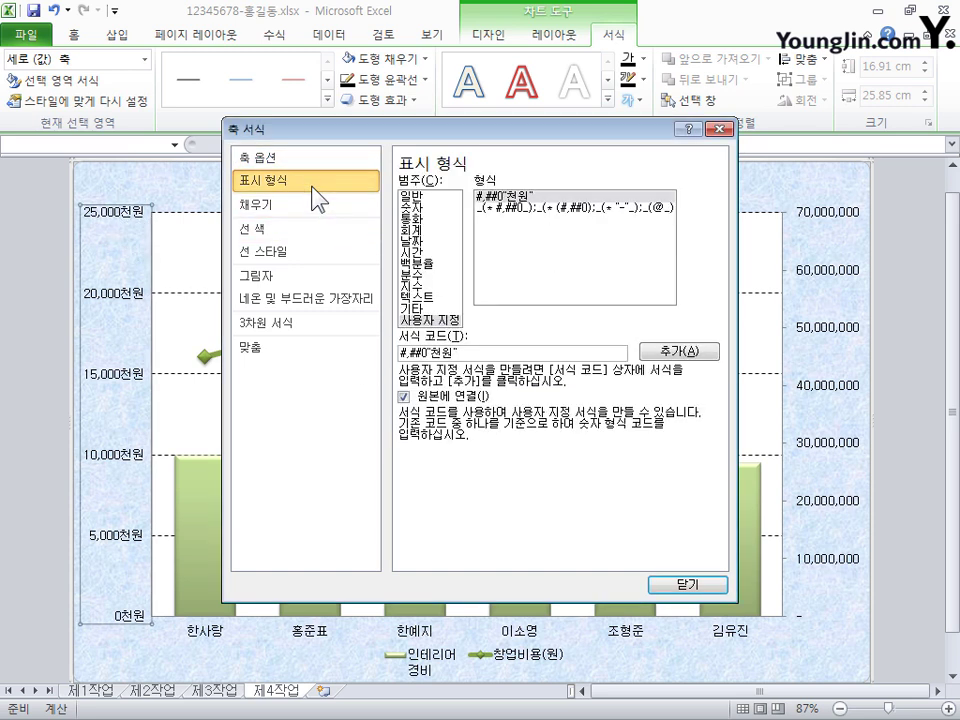
{"action": "left_click", "coordinate": [440, 320]}
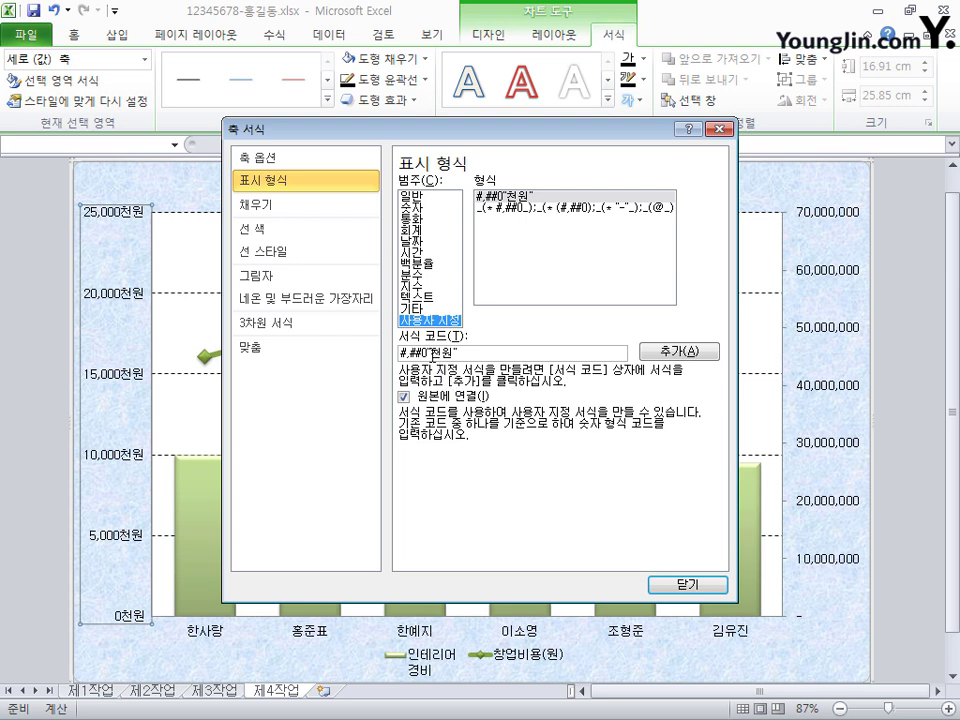
{"action": "left_click_drag", "start_coordinate": [427, 352], "coordinate": [488, 360]}
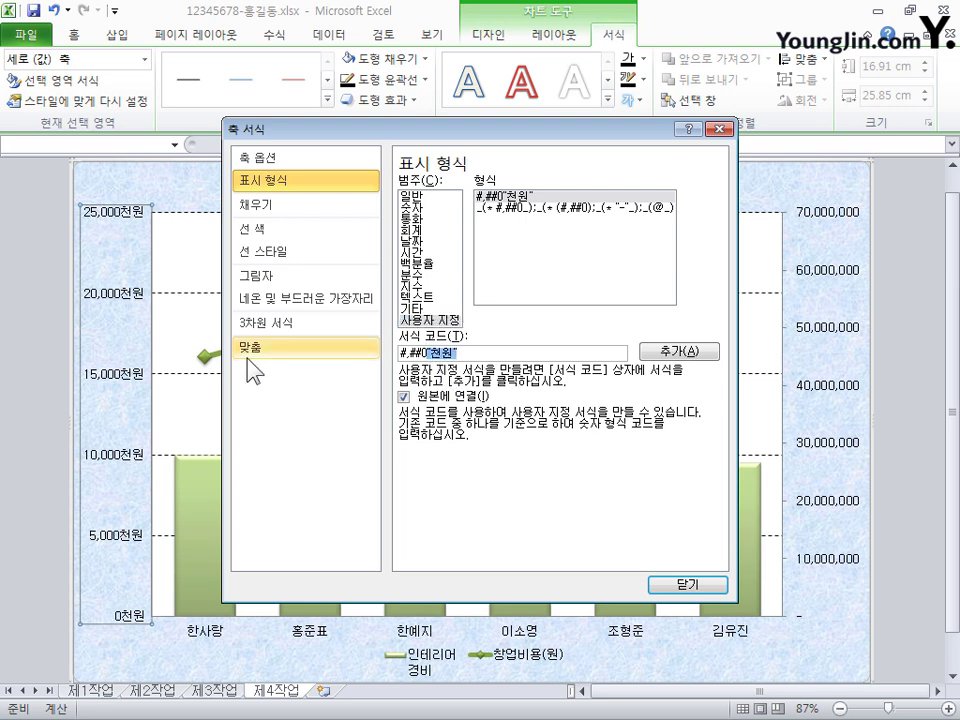
{"action": "left_click", "coordinate": [273, 181]}
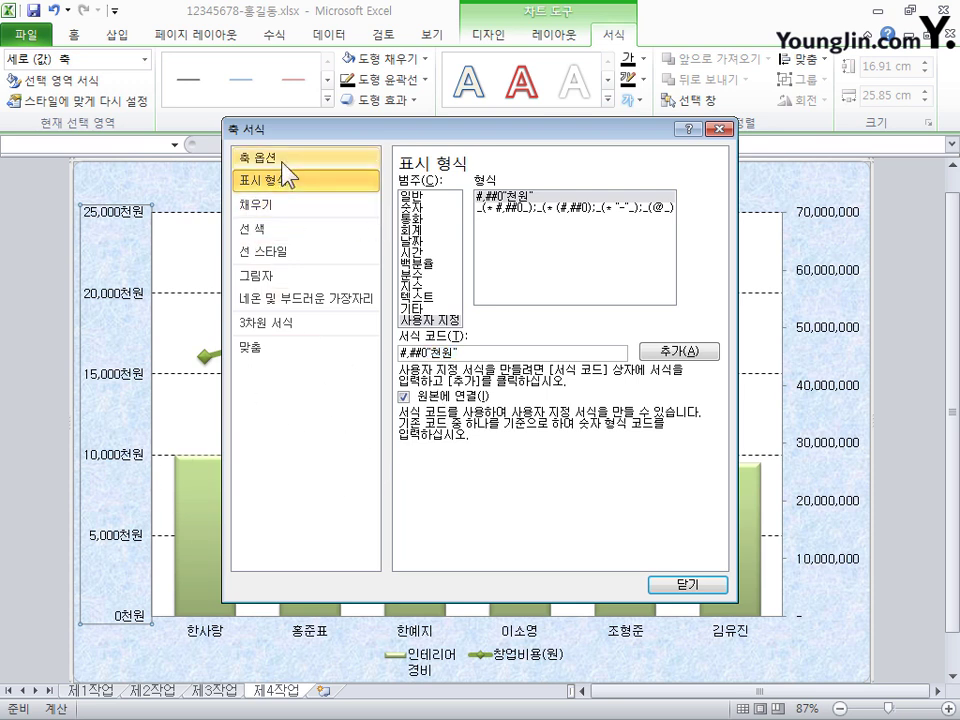
{"action": "left_click", "coordinate": [283, 162]}
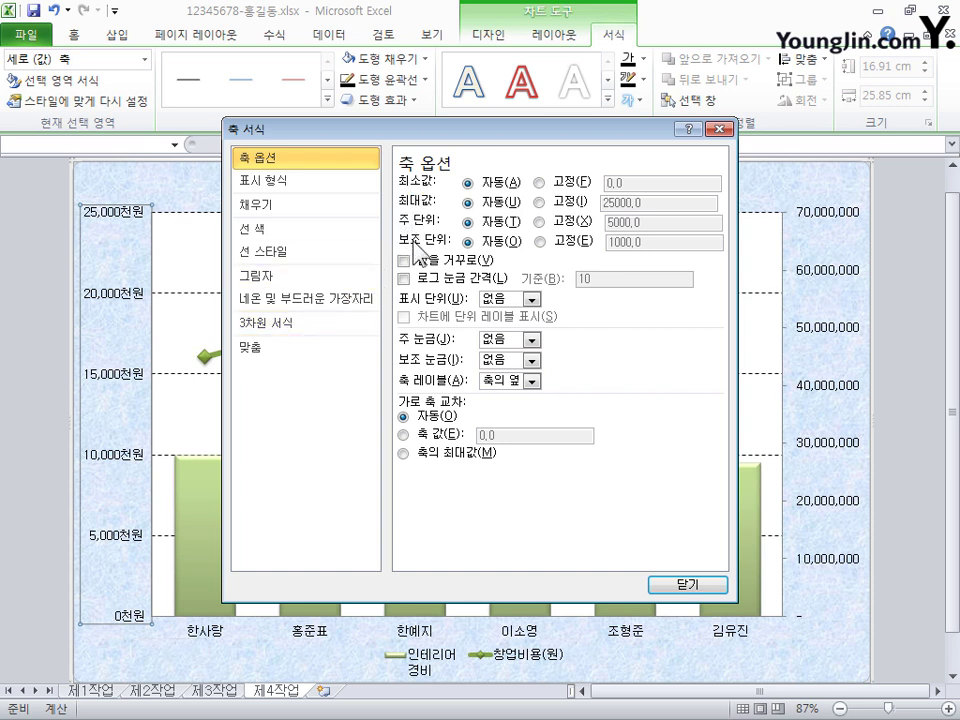
{"action": "left_click", "coordinate": [540, 182]}
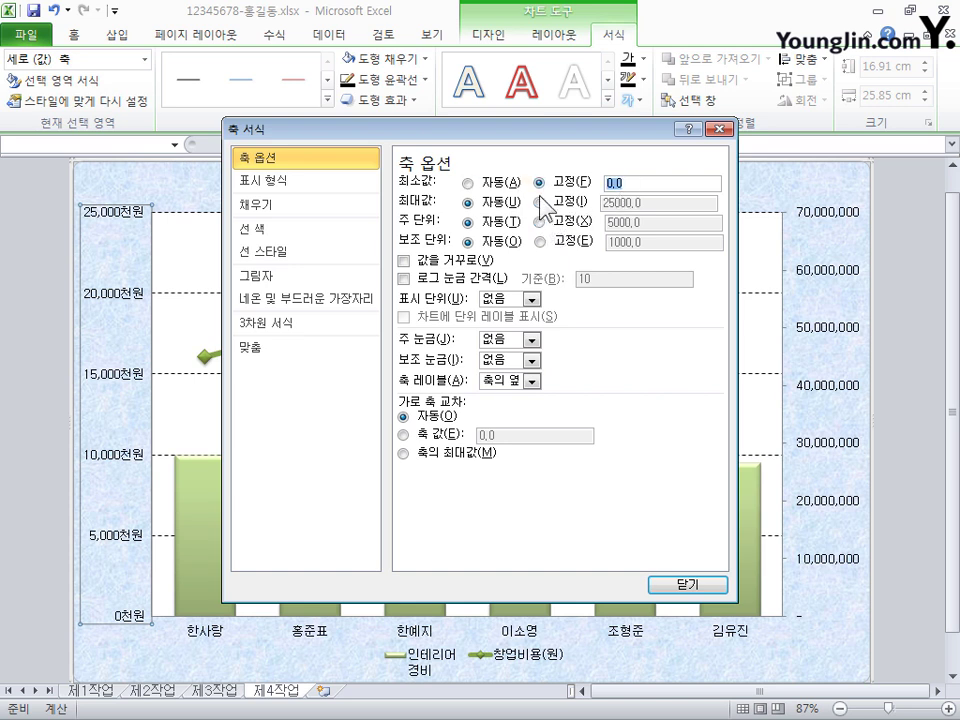
{"action": "type", "text": "5000"}
{"action": "left_click", "coordinate": [483, 207]}
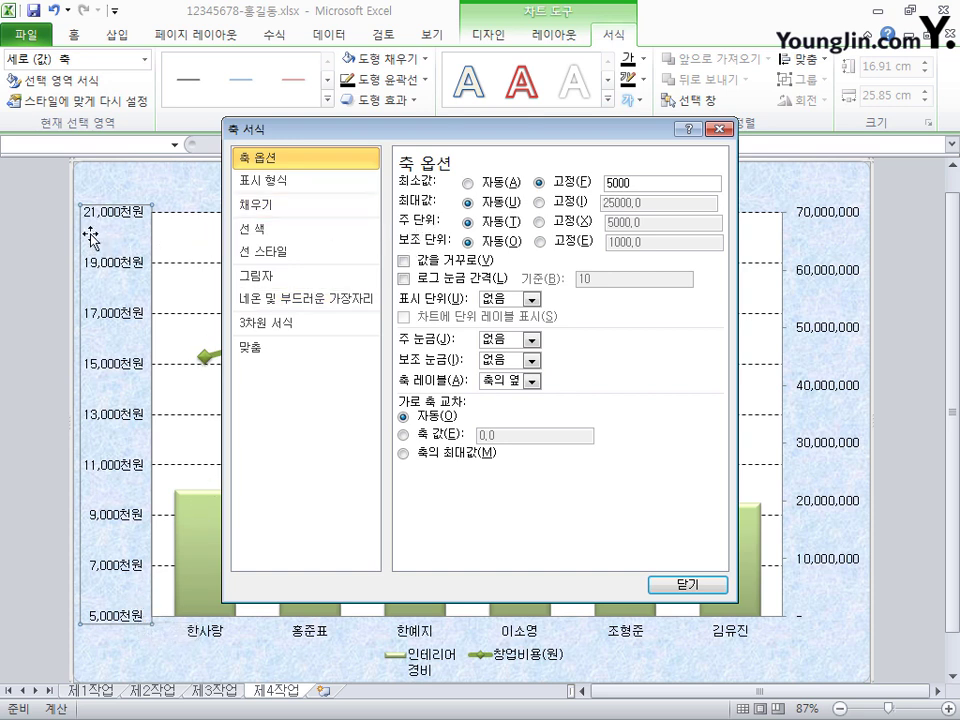
Fix the primary vertical axis's maximum at 25000 and its major unit (주 단위) at 5000
{"action": "left_click", "coordinate": [541, 202]}
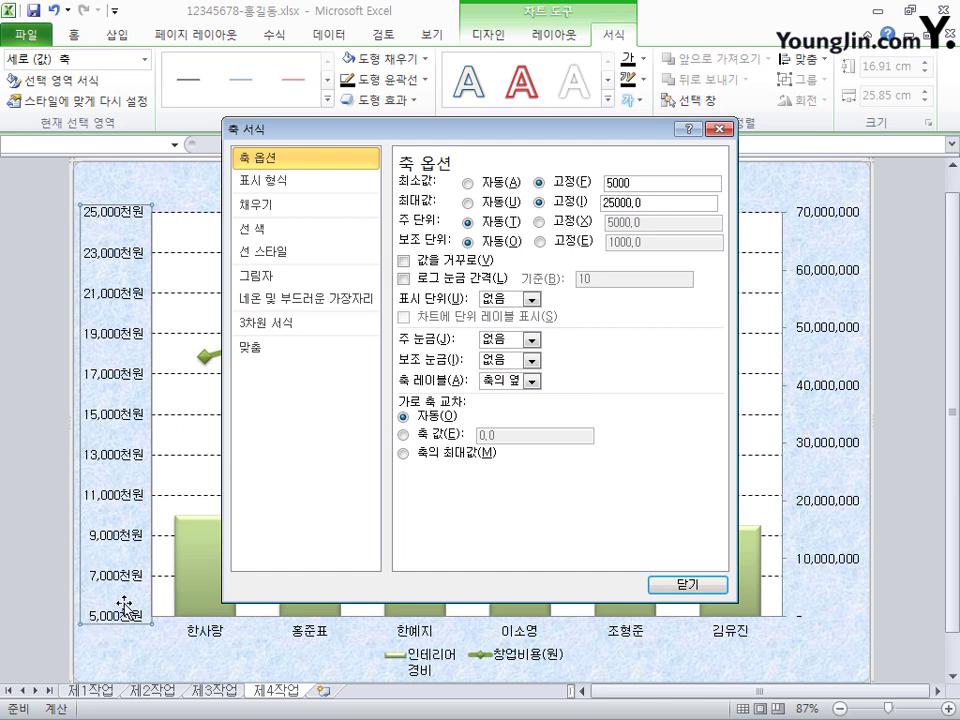
{"action": "left_click", "coordinate": [541, 221]}
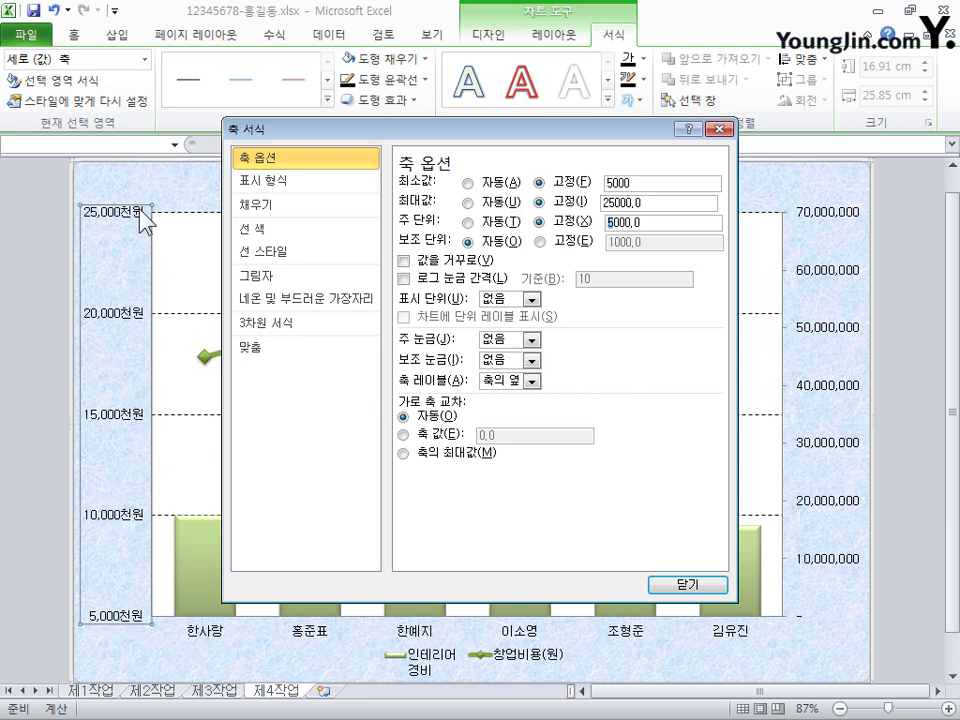
{"action": "mouse_move", "coordinate": [176, 603]}
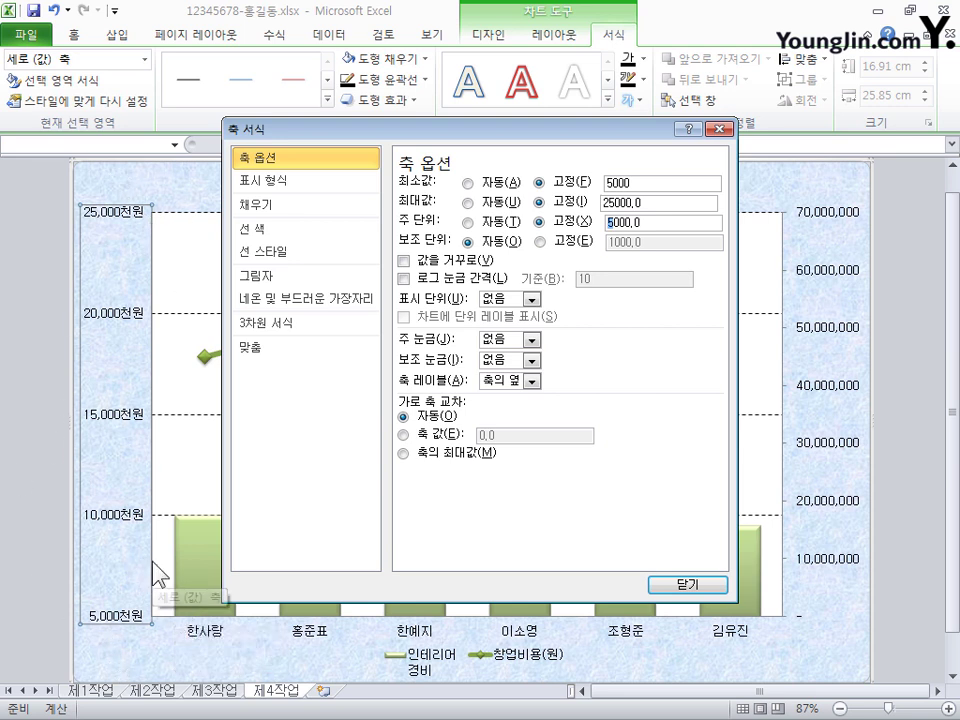
{"action": "left_click", "coordinate": [712, 596]}
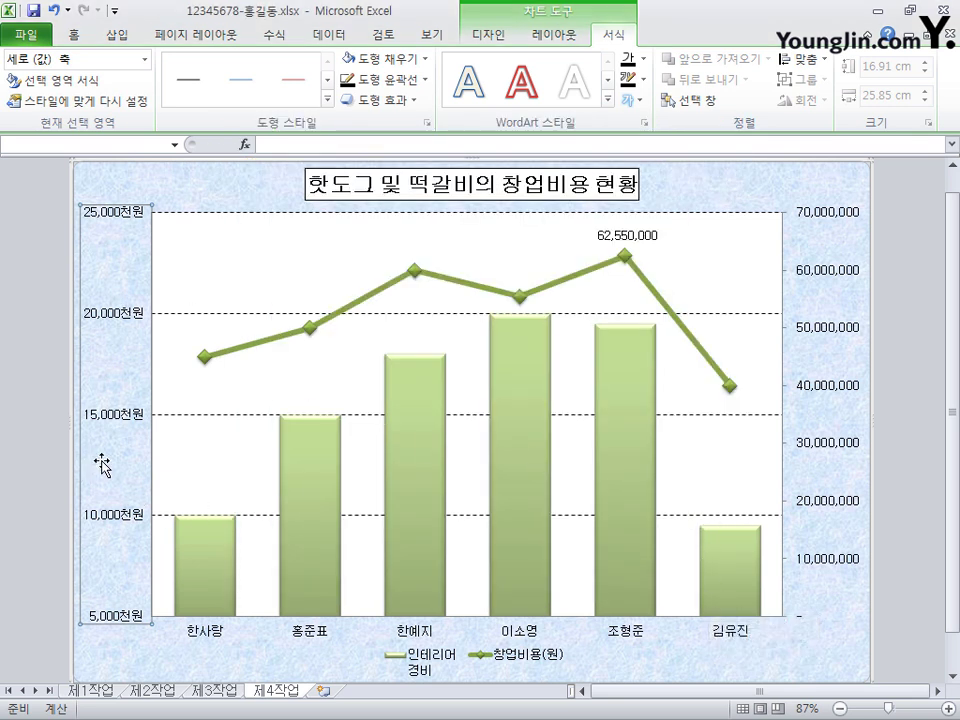
Review the secondary vertical axis's scale options and number format without changing them
{"action": "left_click", "coordinate": [828, 399]}
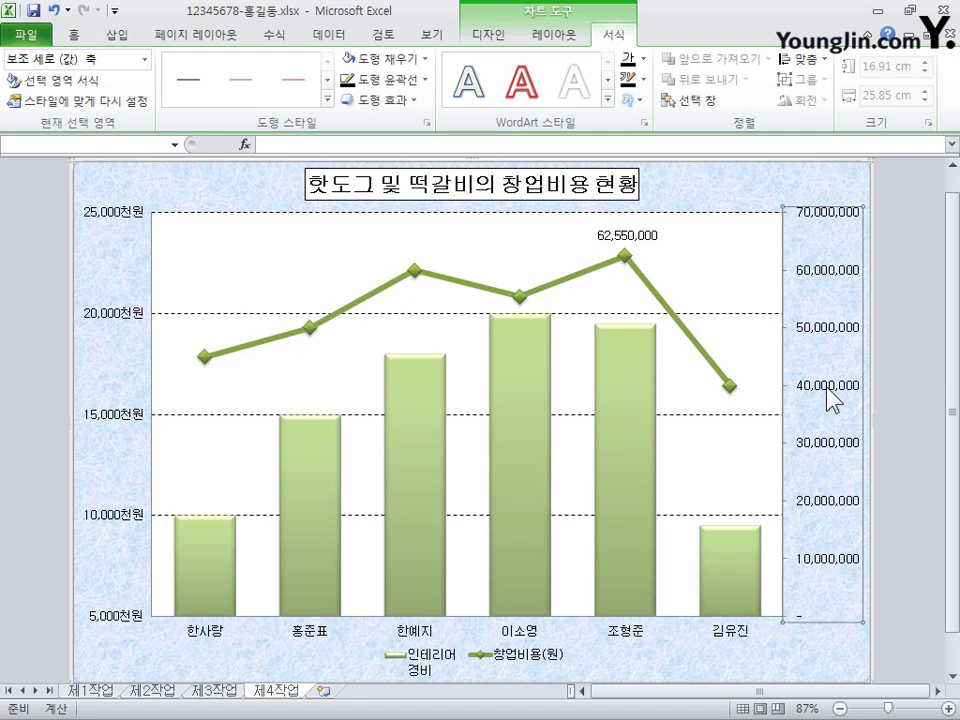
{"action": "double_click", "coordinate": [828, 399]}
{"action": "left_click_drag", "start_coordinate": [559, 133], "coordinate": [432, 158]}
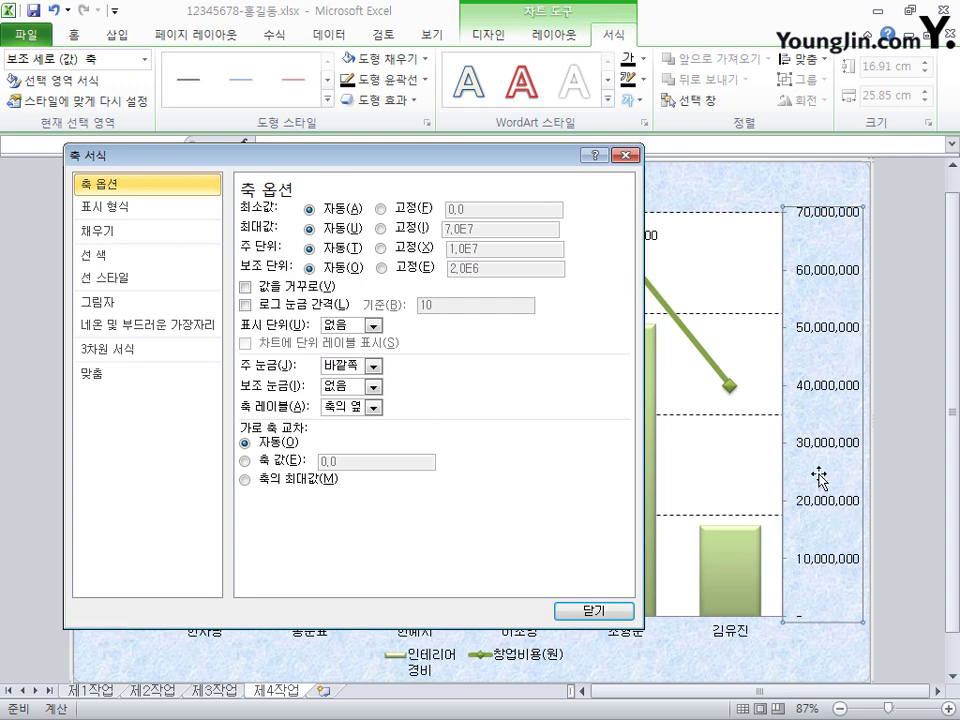
{"action": "left_click", "coordinate": [198, 208]}
{"action": "left_click", "coordinate": [152, 186]}
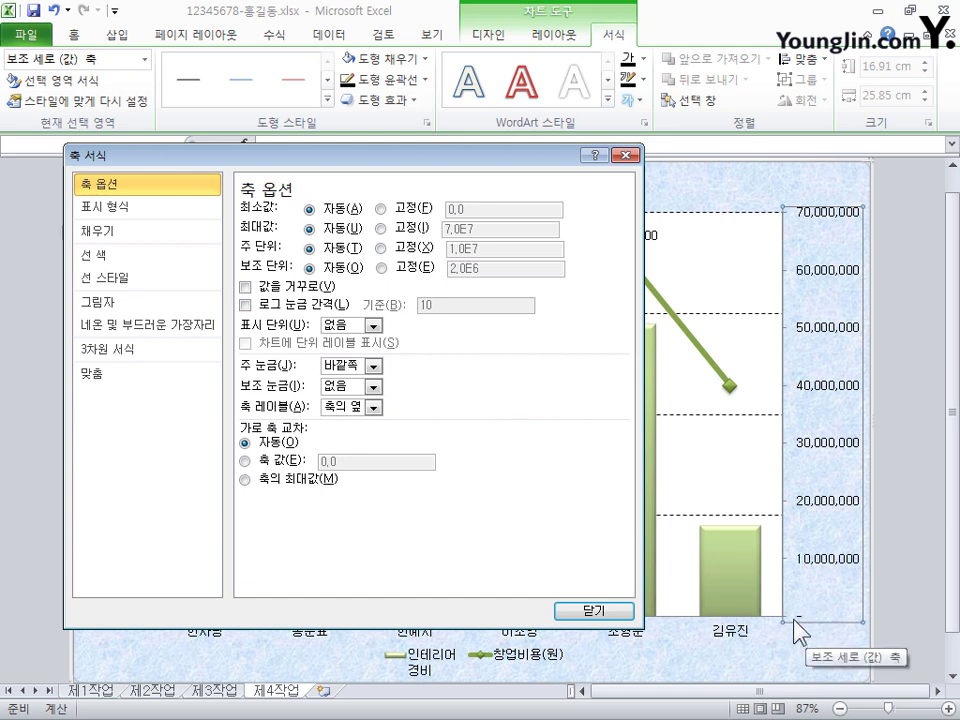
{"action": "left_click", "coordinate": [165, 212]}
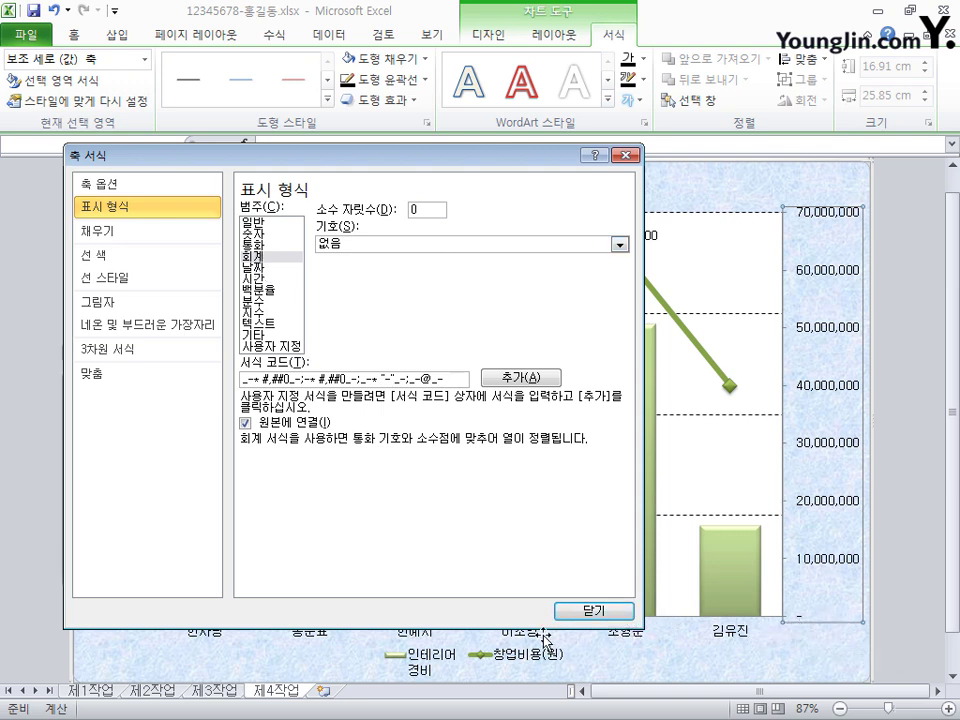
{"action": "left_click", "coordinate": [598, 610]}
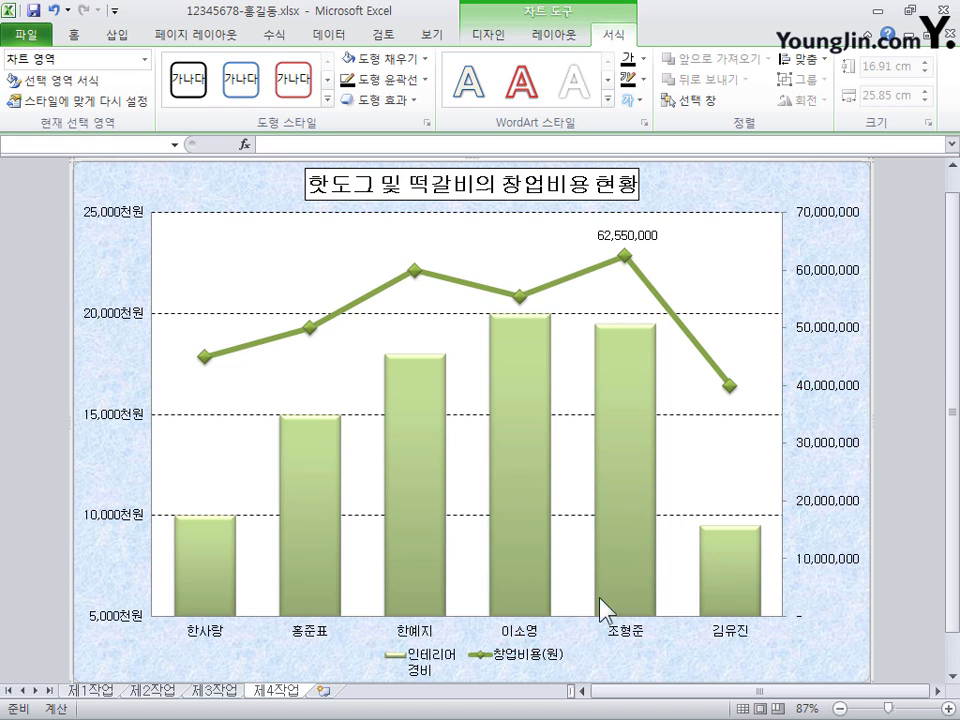
Open the data source selection for the chart's legend entries
{"action": "left_click", "coordinate": [424, 660]}
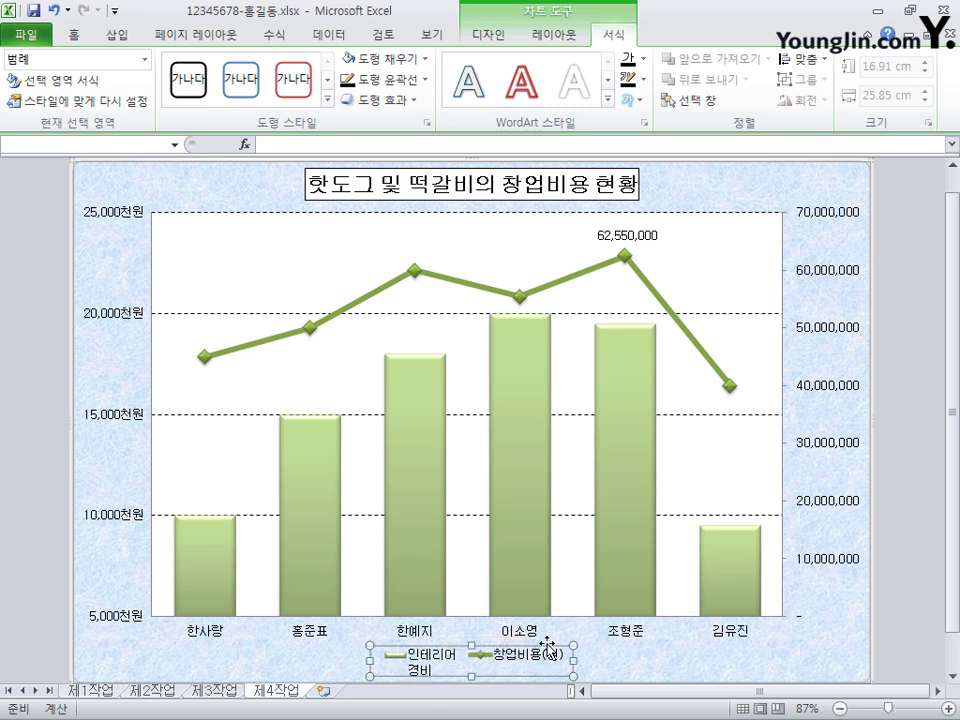
{"action": "right_click", "coordinate": [445, 665]}
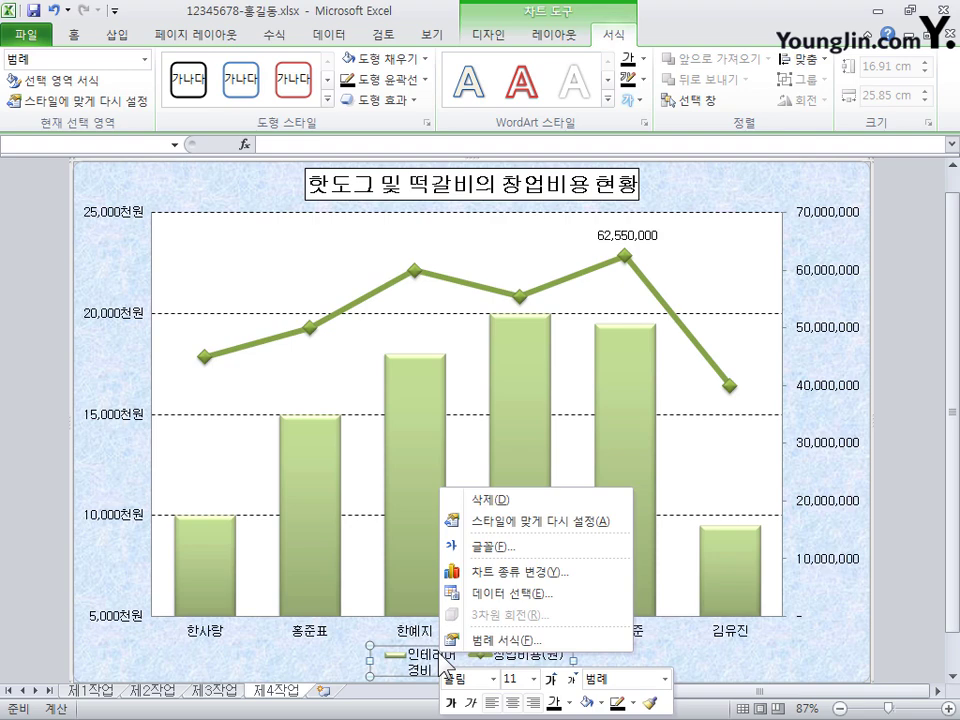
{"action": "left_click", "coordinate": [500, 600]}
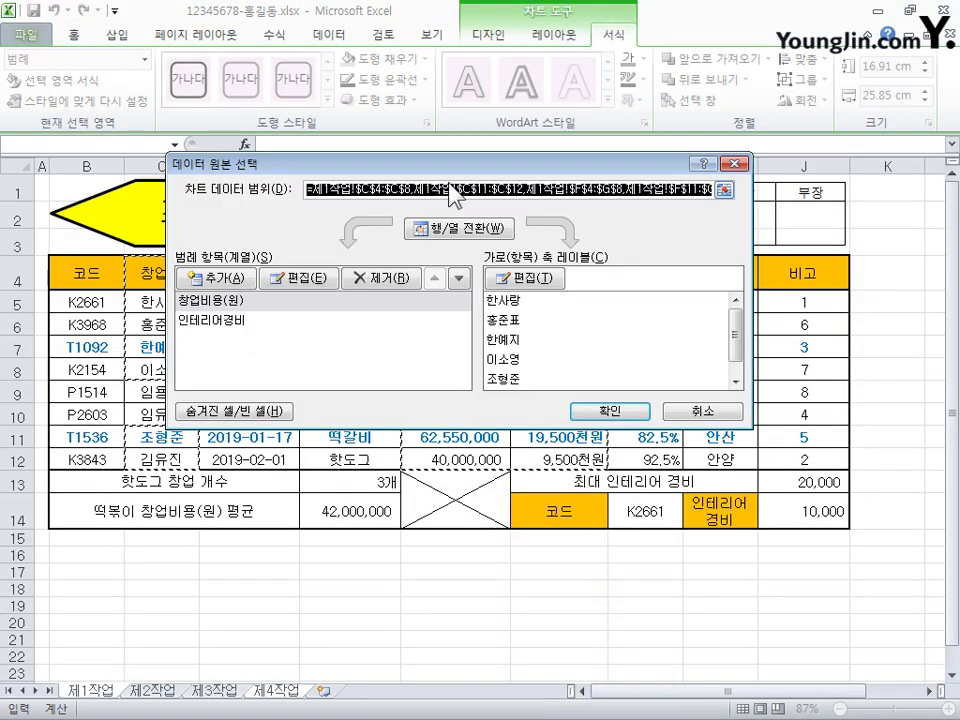
{"action": "left_click_drag", "start_coordinate": [449, 194], "coordinate": [507, 209]}
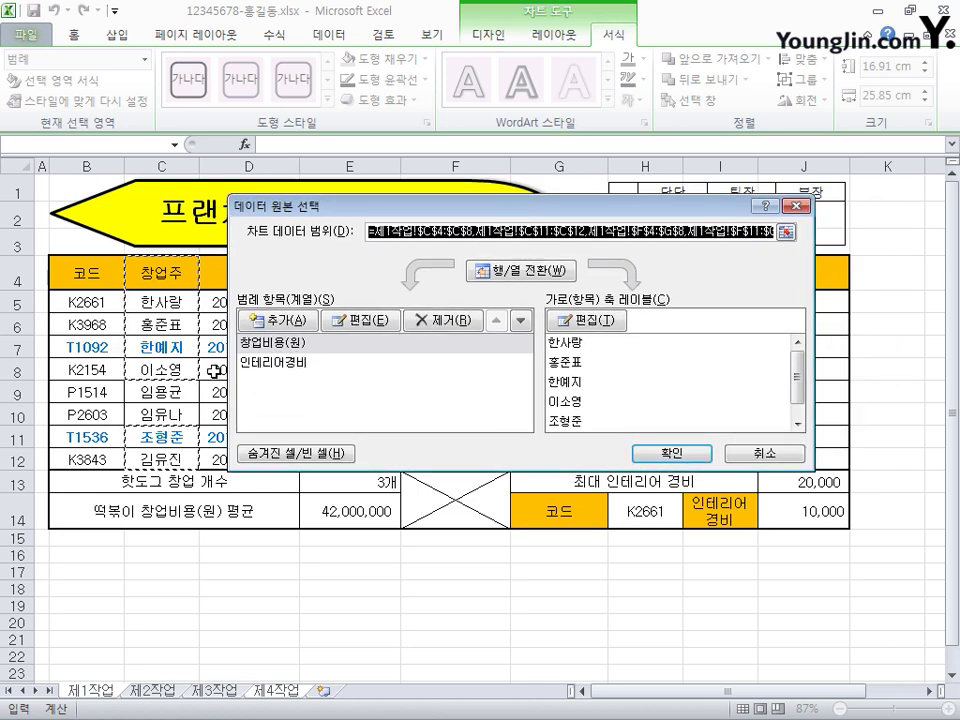
Try moving the 인테리어경비 series above 창업비용(원) in the series order, and restore the order
{"action": "left_click", "coordinate": [292, 366]}
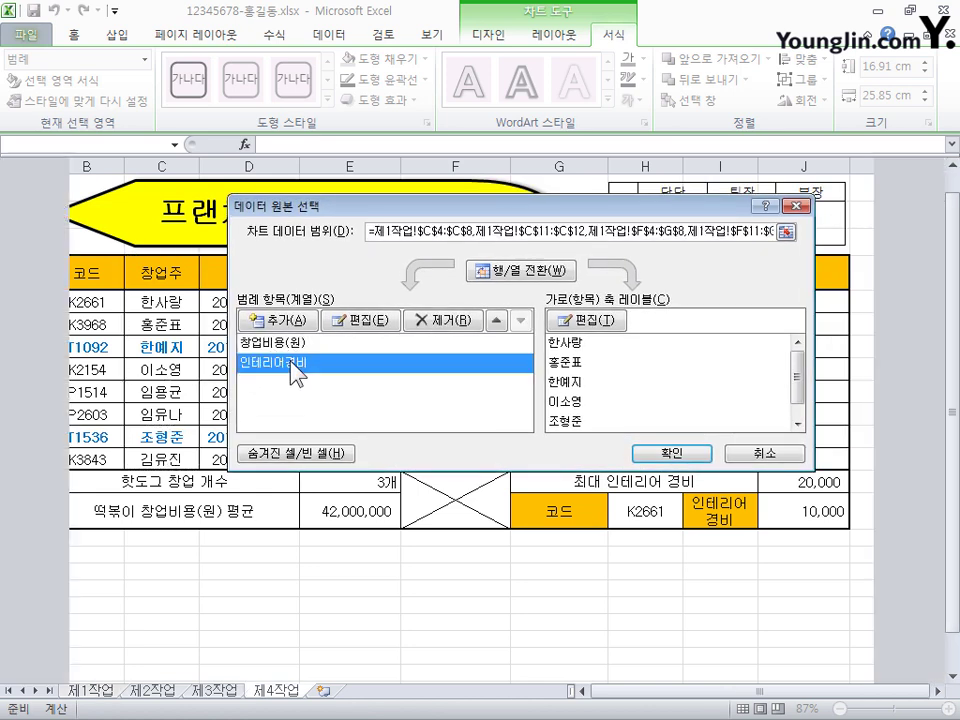
{"action": "left_click", "coordinate": [496, 321]}
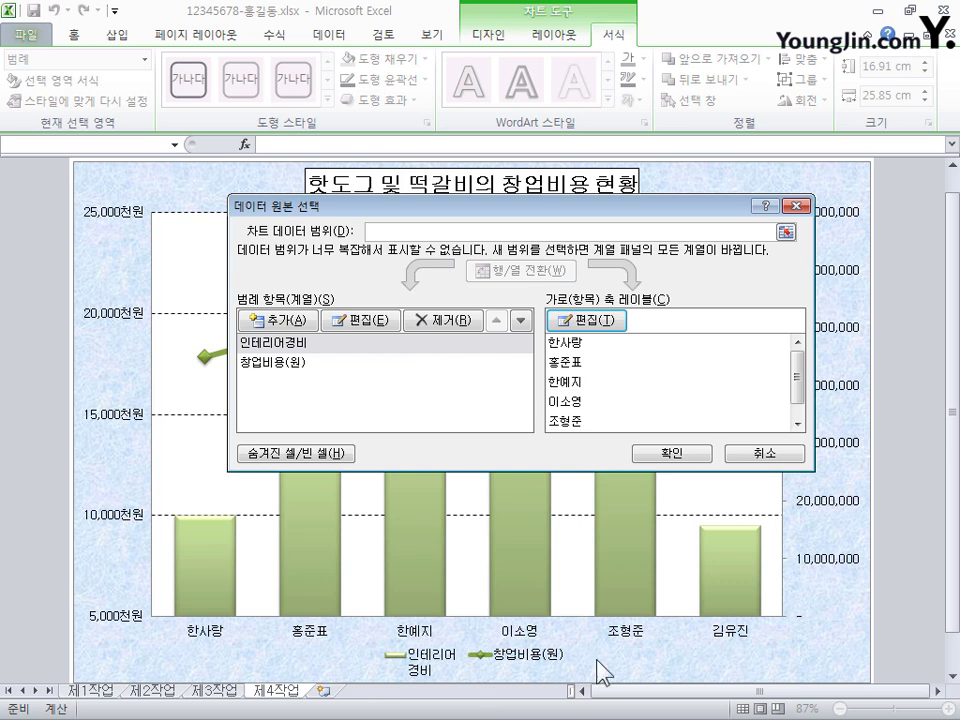
{"action": "left_click", "coordinate": [310, 343]}
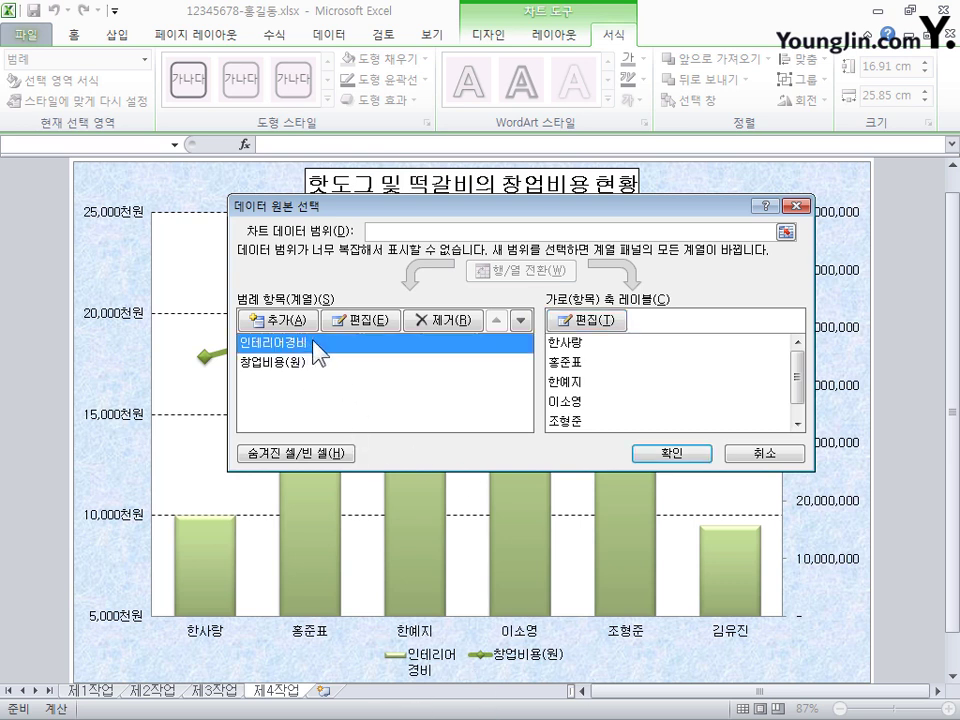
{"action": "left_click", "coordinate": [520, 321]}
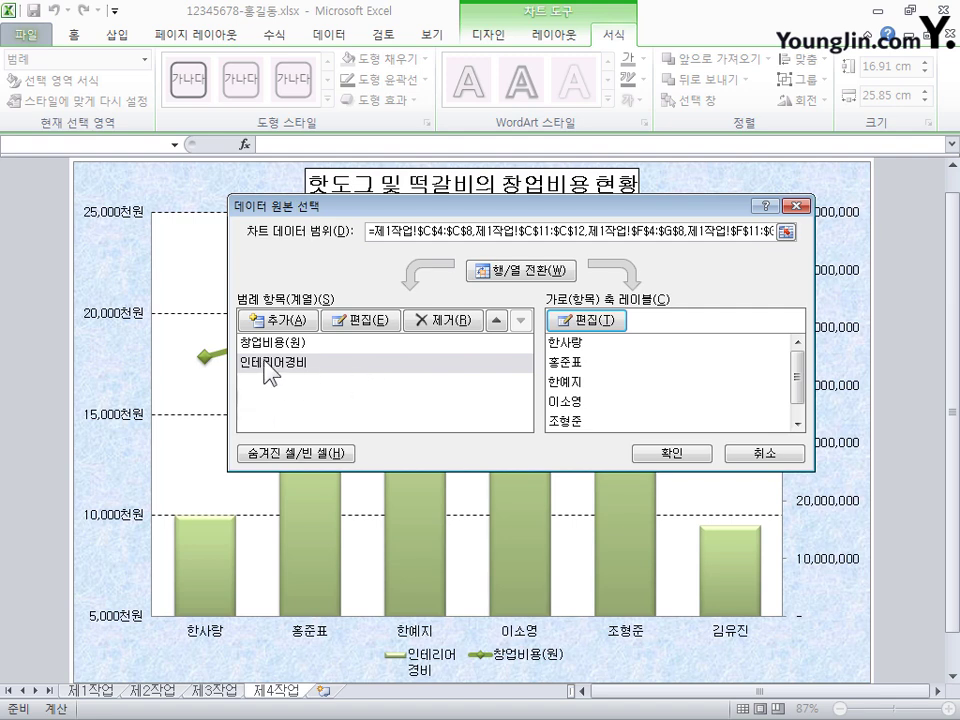
Rename the 인테리어경비 series as 인테리어 경비 and apply the data source changes
{"action": "left_click", "coordinate": [268, 368]}
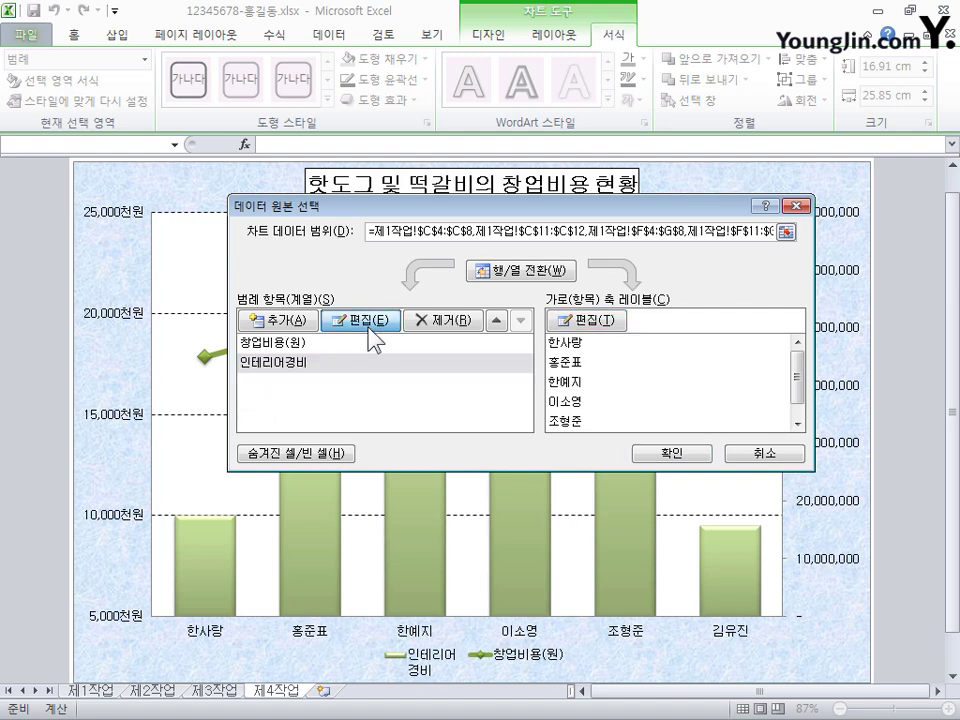
{"action": "left_click", "coordinate": [368, 329]}
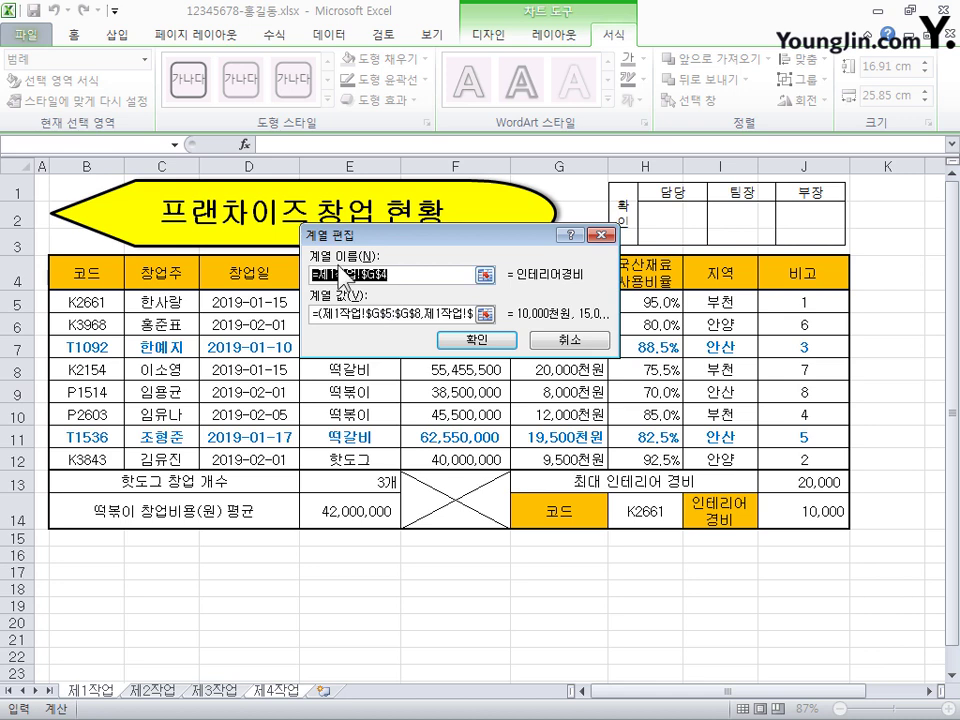
{"action": "left_click_drag", "start_coordinate": [426, 236], "coordinate": [428, 367]}
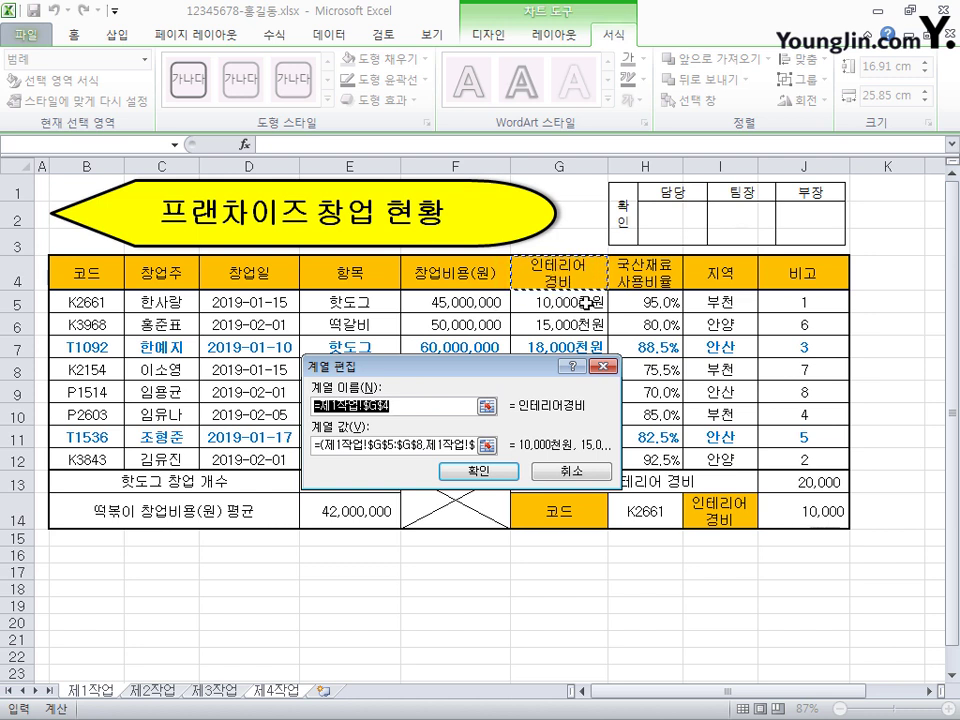
{"action": "type", "text": "dlsx"}
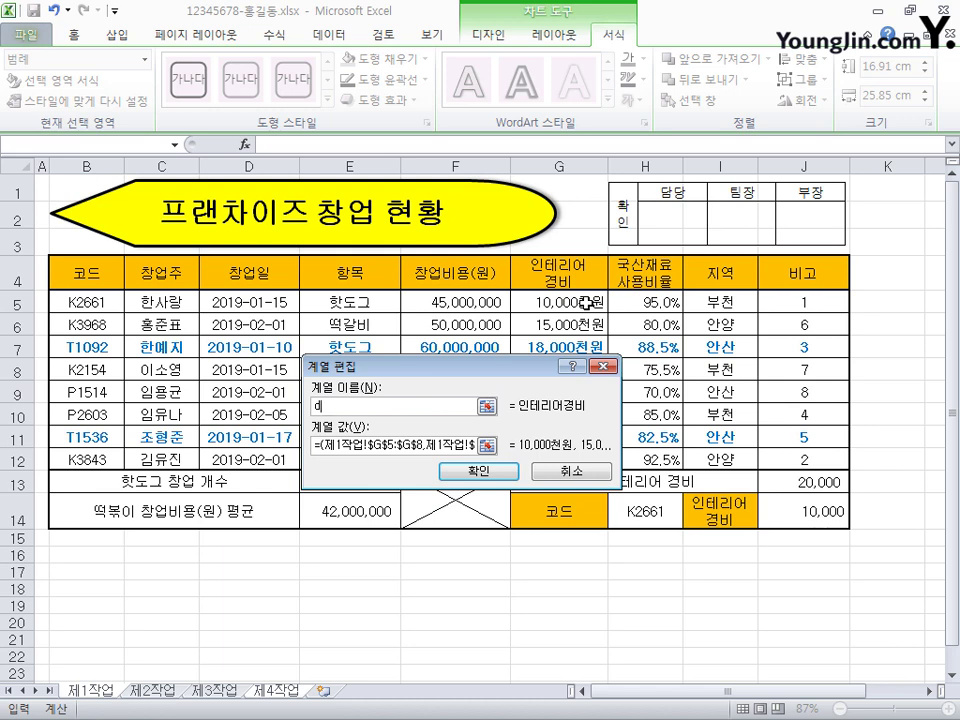
{"action": "type", "text": "인테리어 경비"}
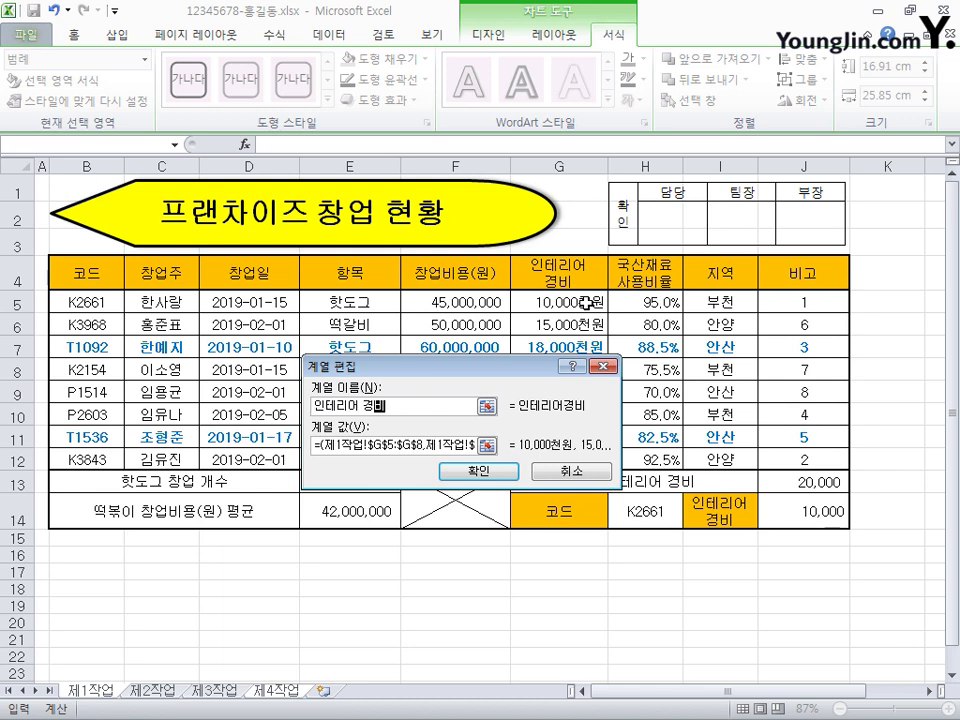
{"action": "left_click", "coordinate": [495, 474]}
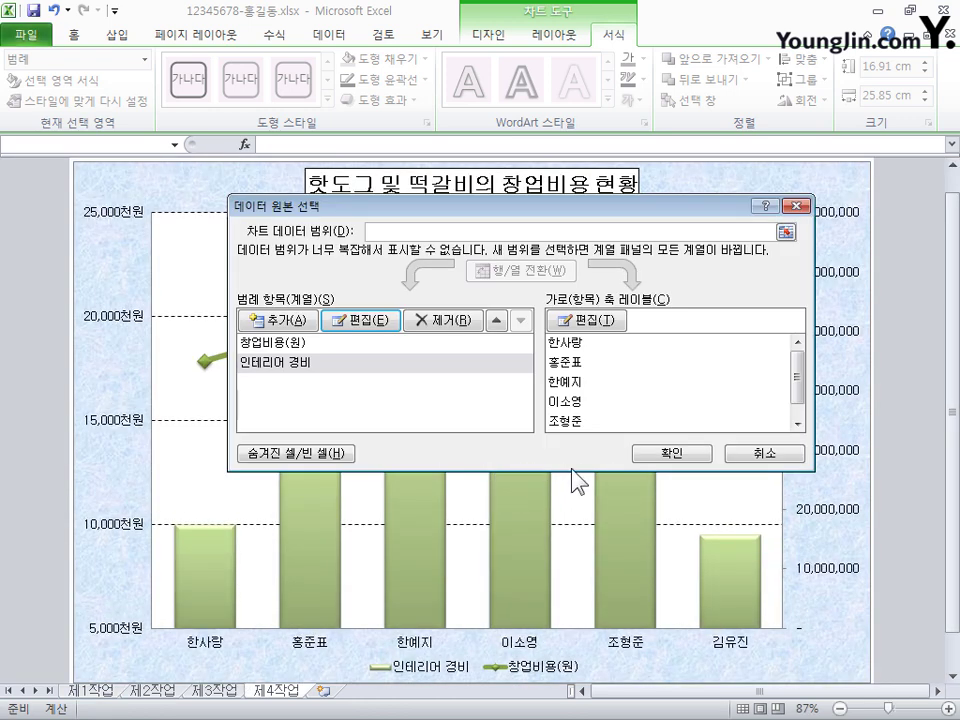
{"action": "left_click", "coordinate": [672, 454]}
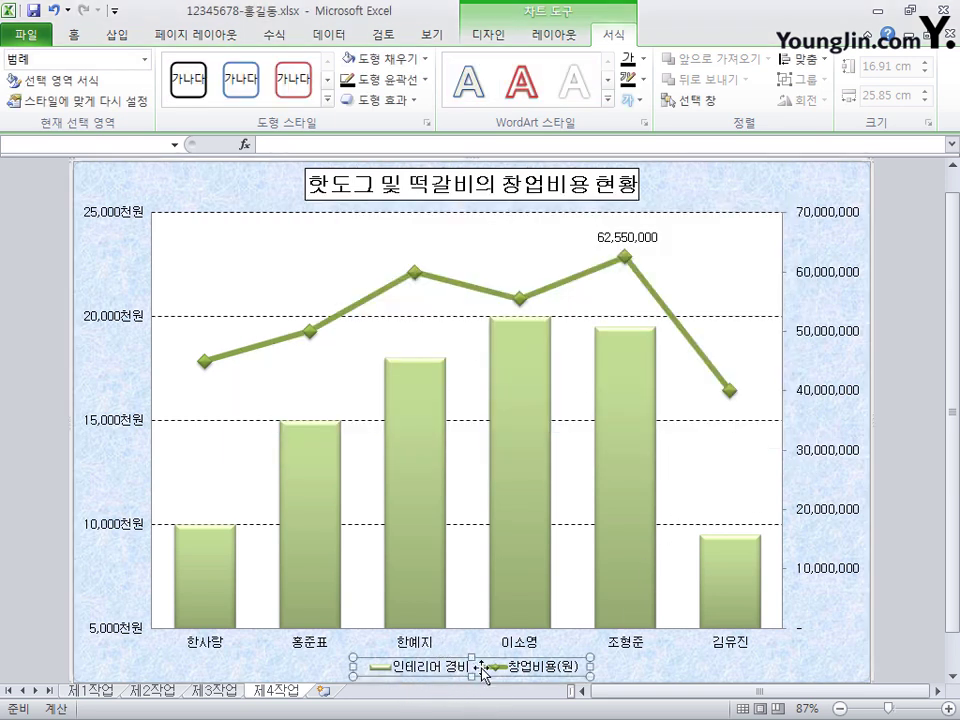
Draw a rounded rectangular callout about 4.38 cm wide and 1.22 cm high beside the 62,550,000 label, containing the text 최대 창업비용
{"action": "mouse_move", "coordinate": [420, 555]}
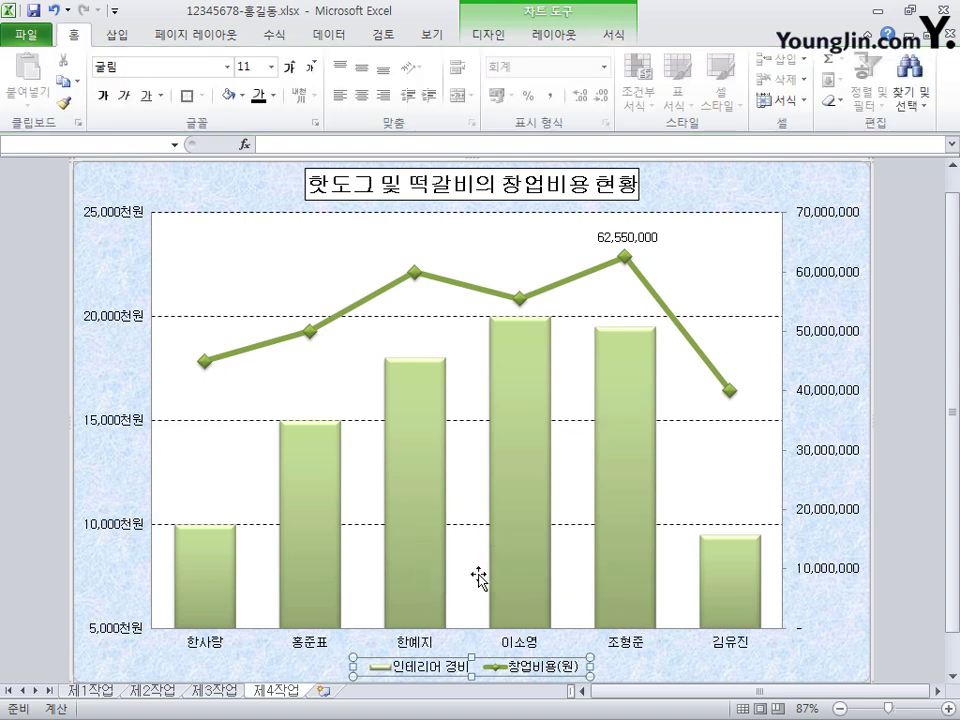
{"action": "left_click", "coordinate": [117, 34]}
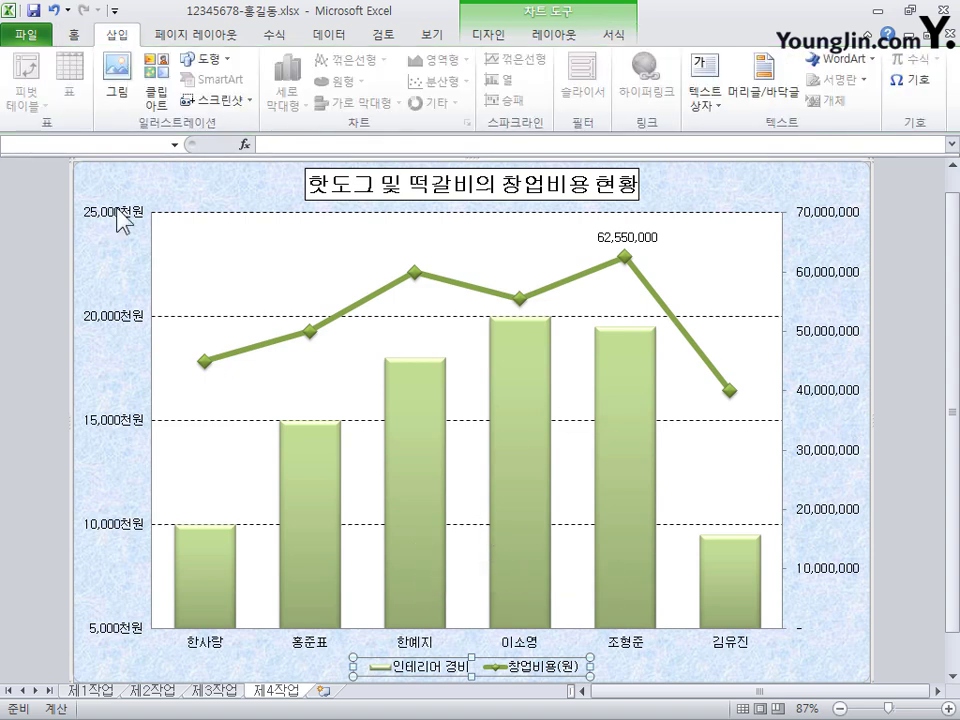
{"action": "left_click", "coordinate": [197, 59]}
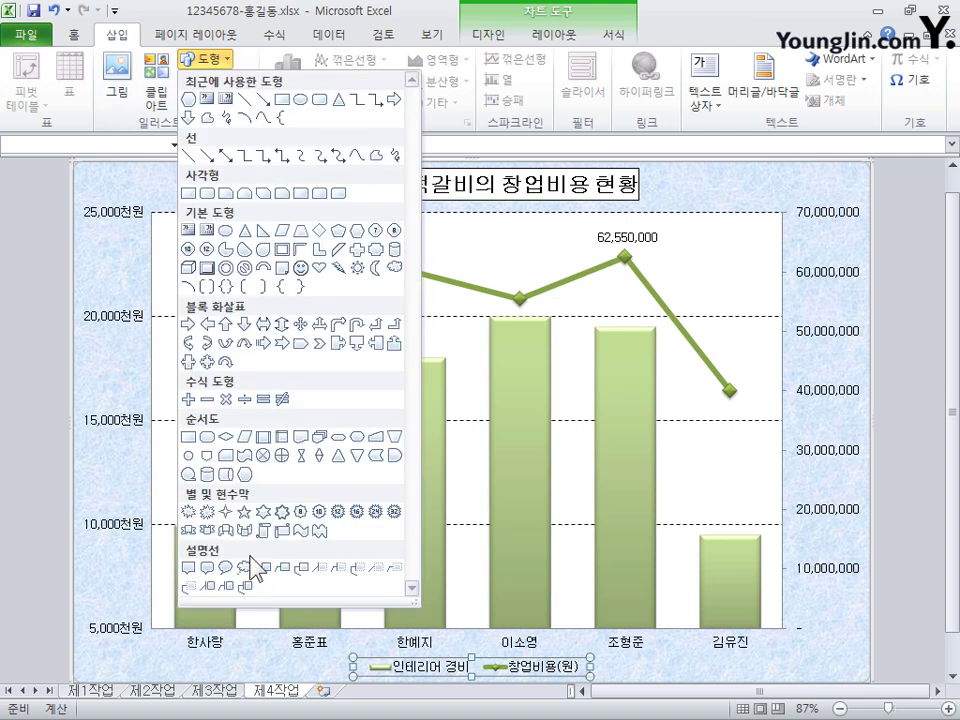
{"action": "left_click", "coordinate": [211, 568]}
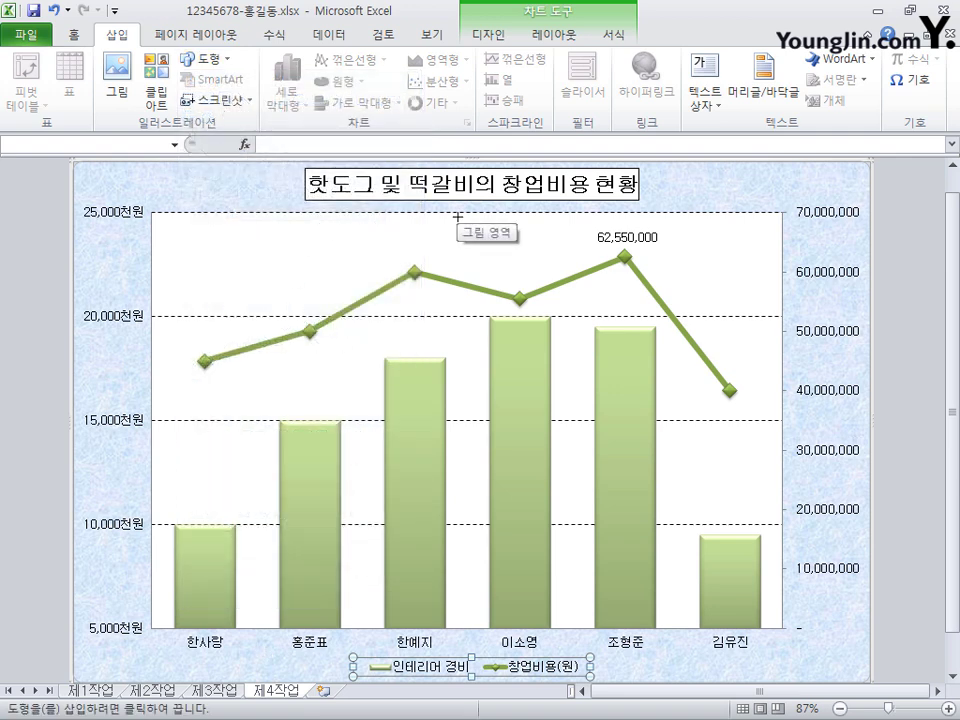
{"action": "mouse_move", "coordinate": [434, 224]}
{"action": "left_mouse_down"}
{"action": "mouse_move", "coordinate": [561, 266]}
{"action": "mouse_move", "coordinate": [587, 262]}
{"action": "mouse_move", "coordinate": [570, 262]}
{"action": "left_mouse_up"}
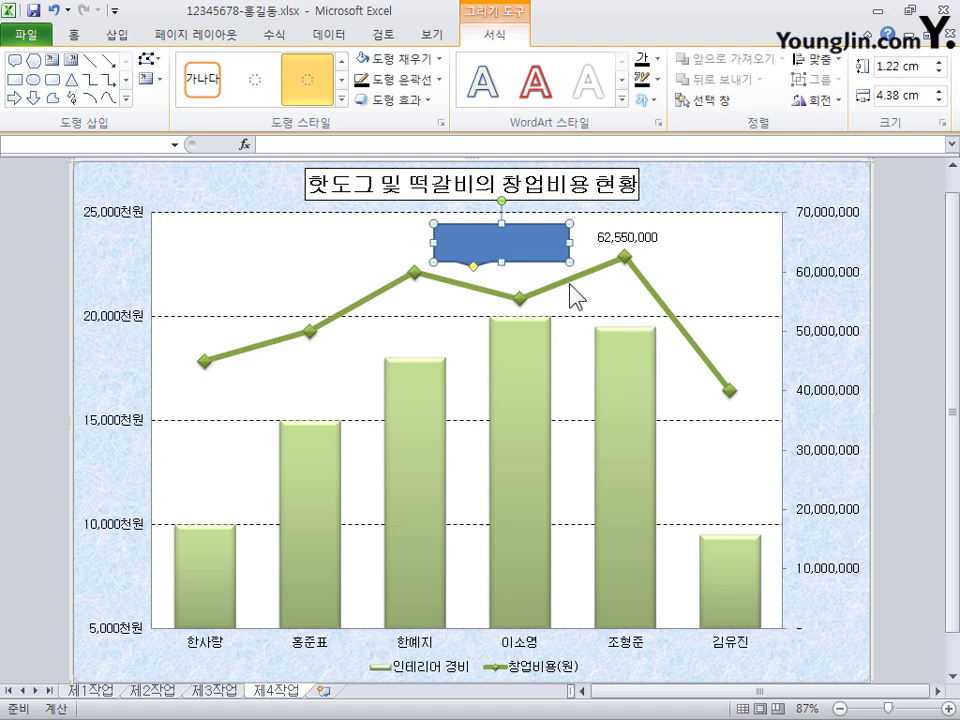
{"action": "right_click", "coordinate": [518, 238]}
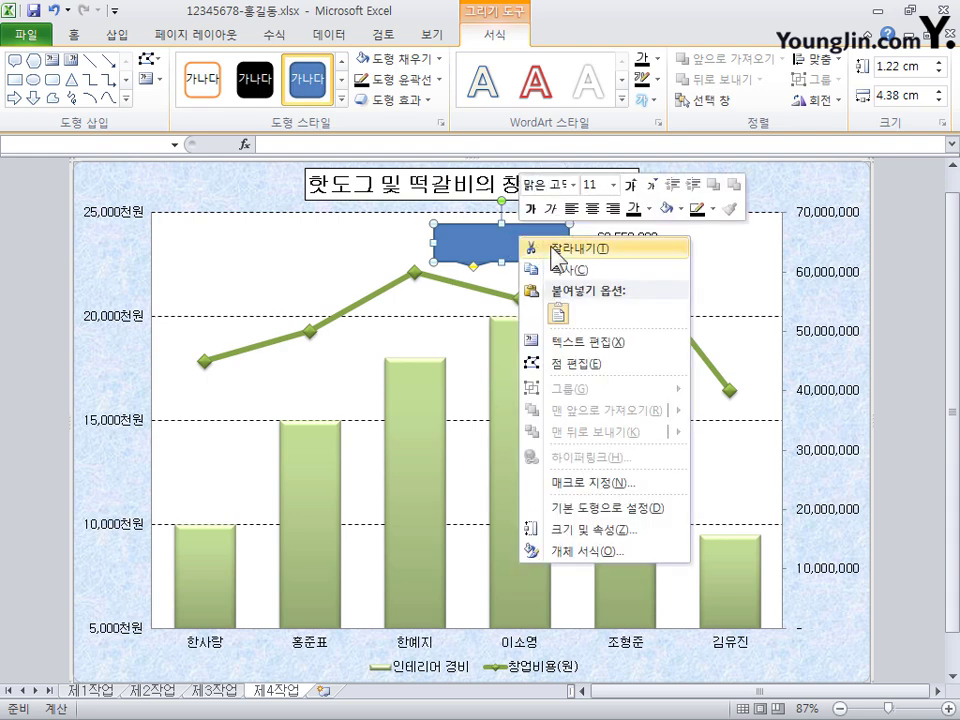
{"action": "left_click", "coordinate": [592, 341]}
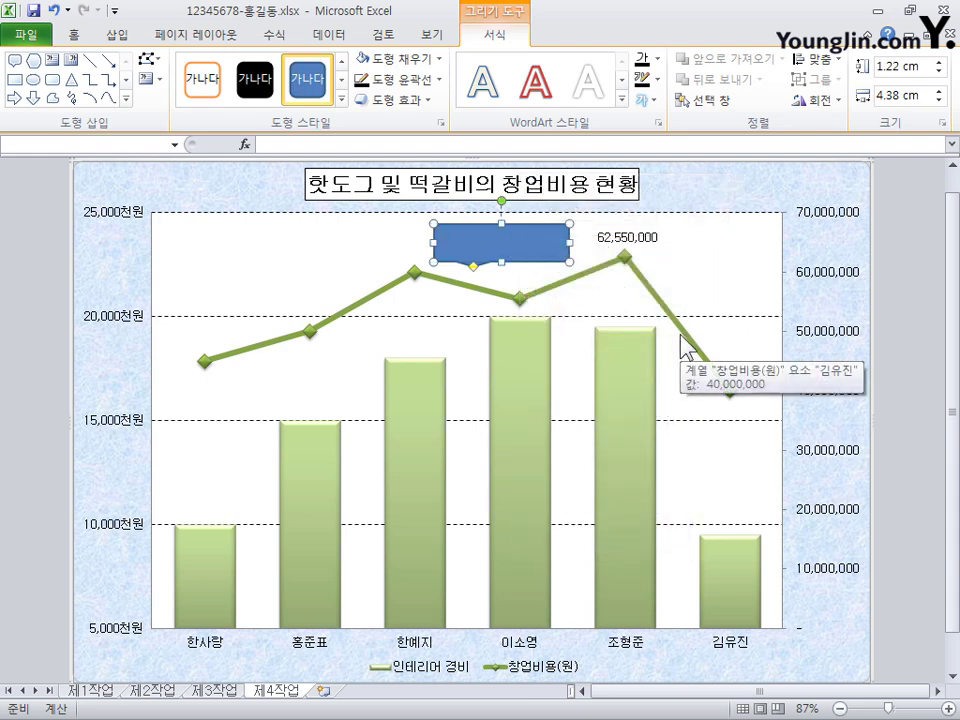
{"action": "type", "text": "최대 창업비용"}
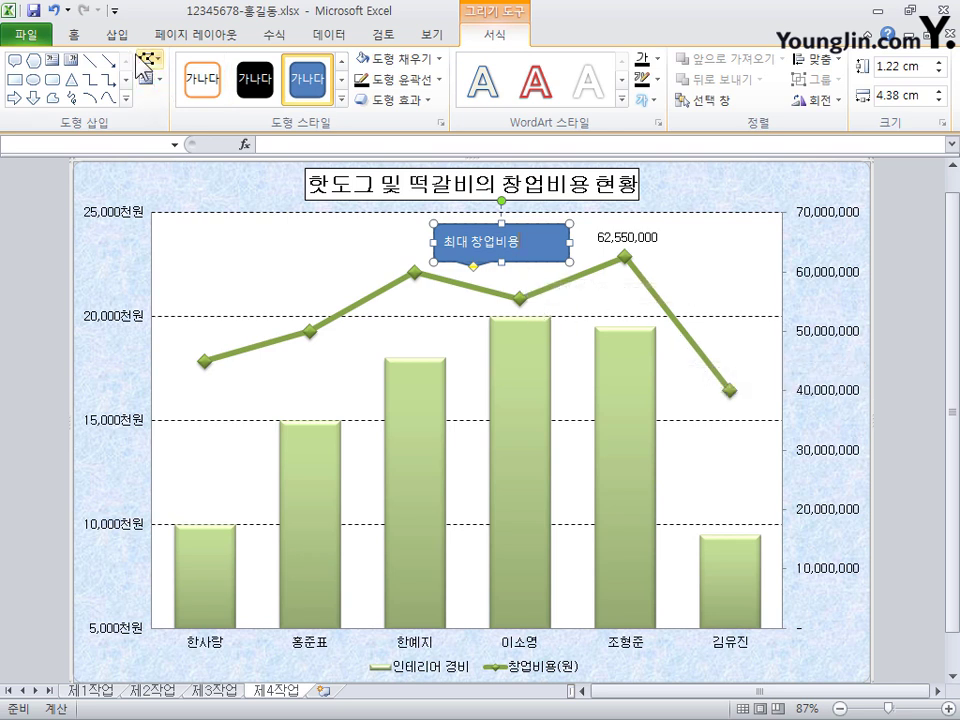
Set the callout text's font to 굴림 and its colour to black
{"action": "left_click", "coordinate": [75, 34]}
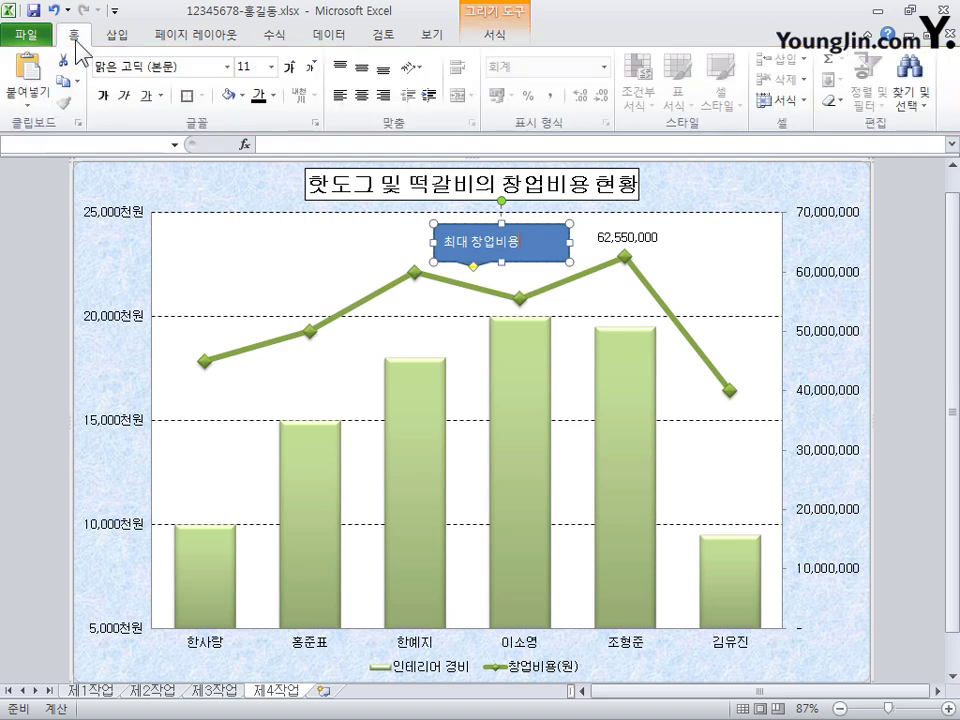
{"action": "left_click", "coordinate": [182, 66]}
{"action": "type", "text": "굴림"}
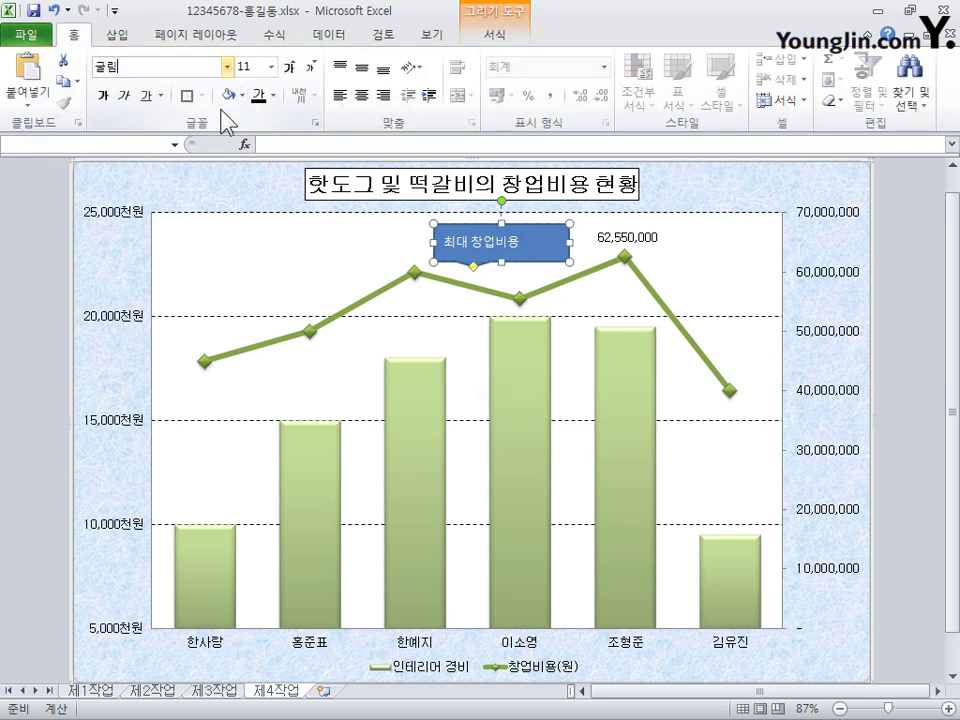
{"action": "key", "text": "Return"}
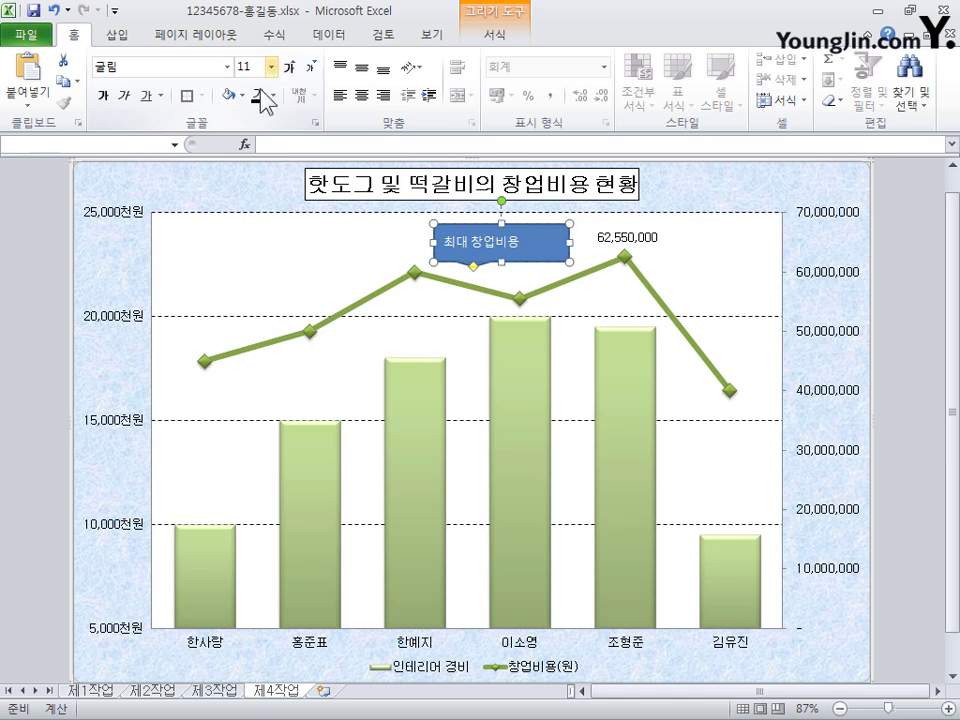
{"action": "left_click", "coordinate": [273, 96]}
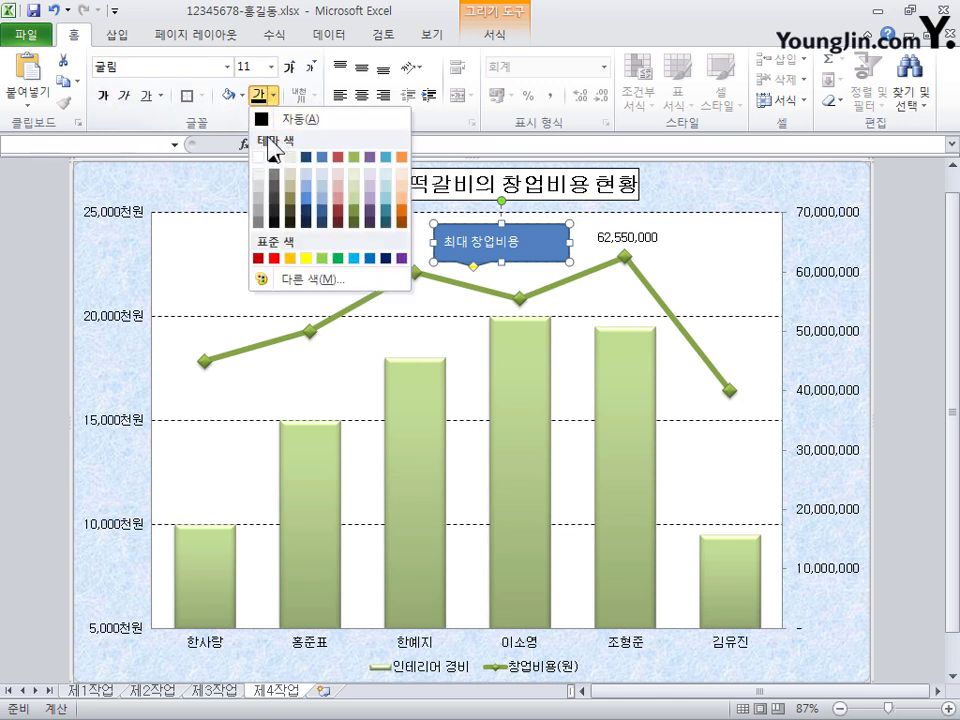
{"action": "left_click", "coordinate": [268, 118]}
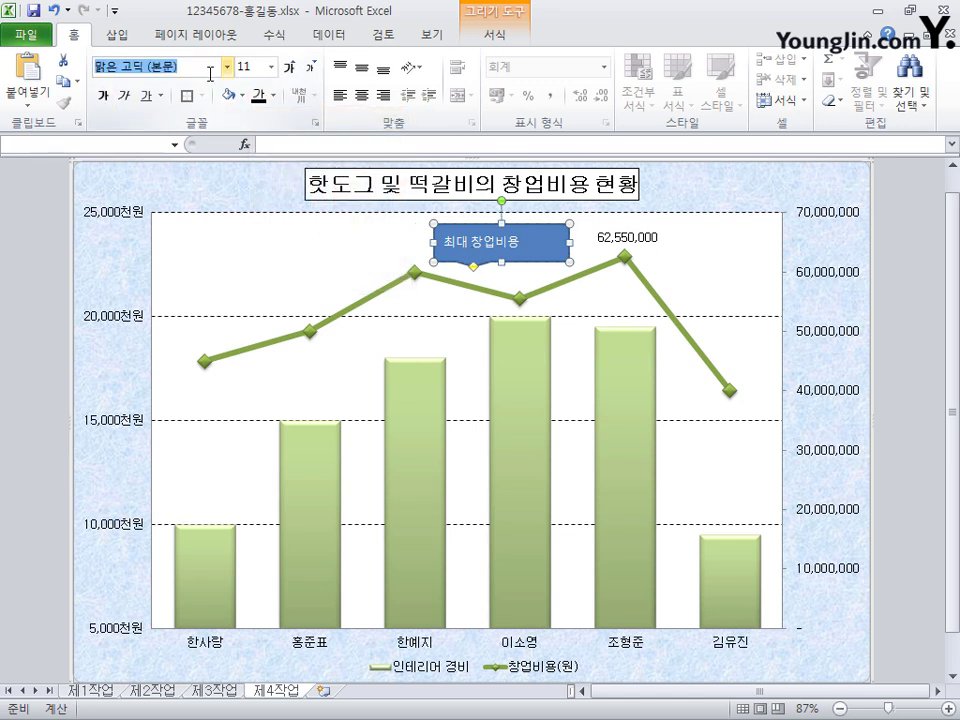
{"action": "left_click", "coordinate": [259, 96]}
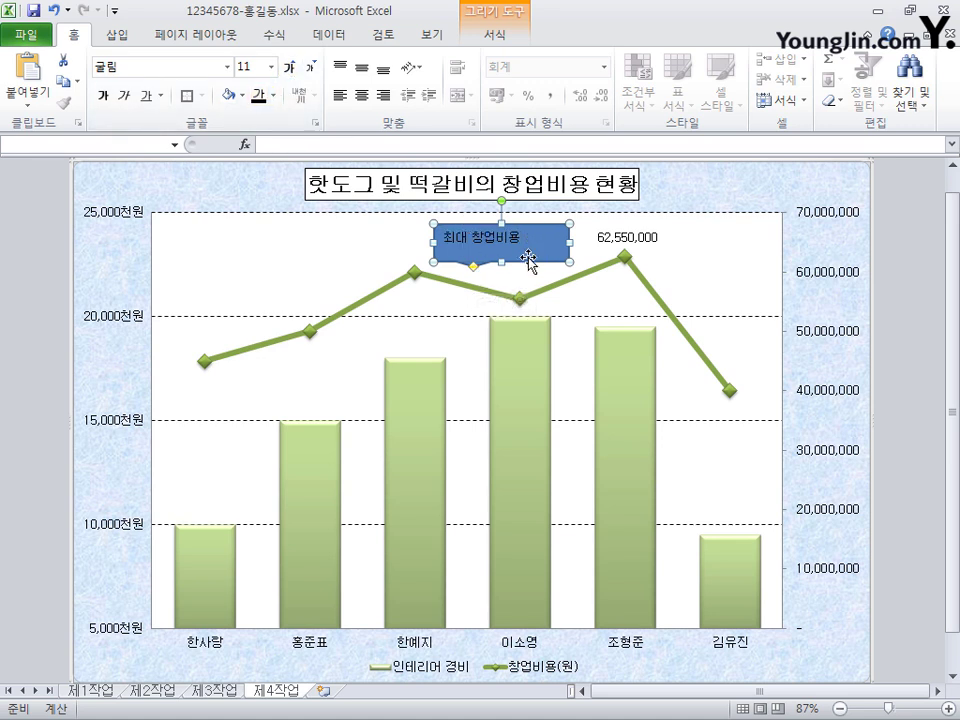
Centre the callout's text horizontally and vertically, and fill the callout with white
{"action": "left_click", "coordinate": [361, 67]}
{"action": "left_click", "coordinate": [362, 96]}
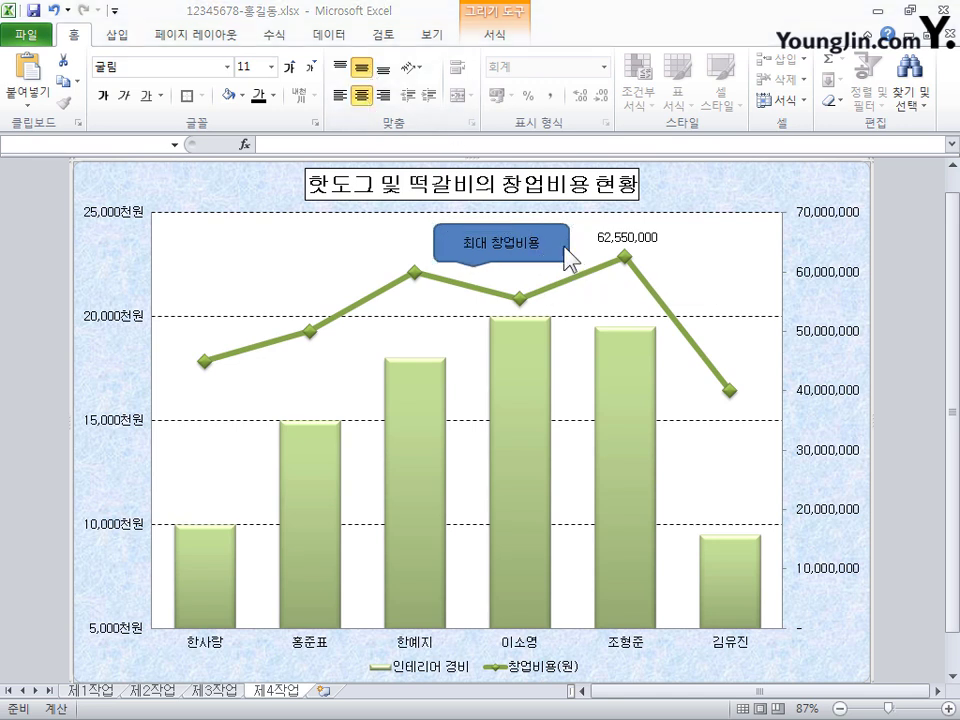
{"action": "left_click", "coordinate": [241, 95]}
{"action": "left_click", "coordinate": [240, 121]}
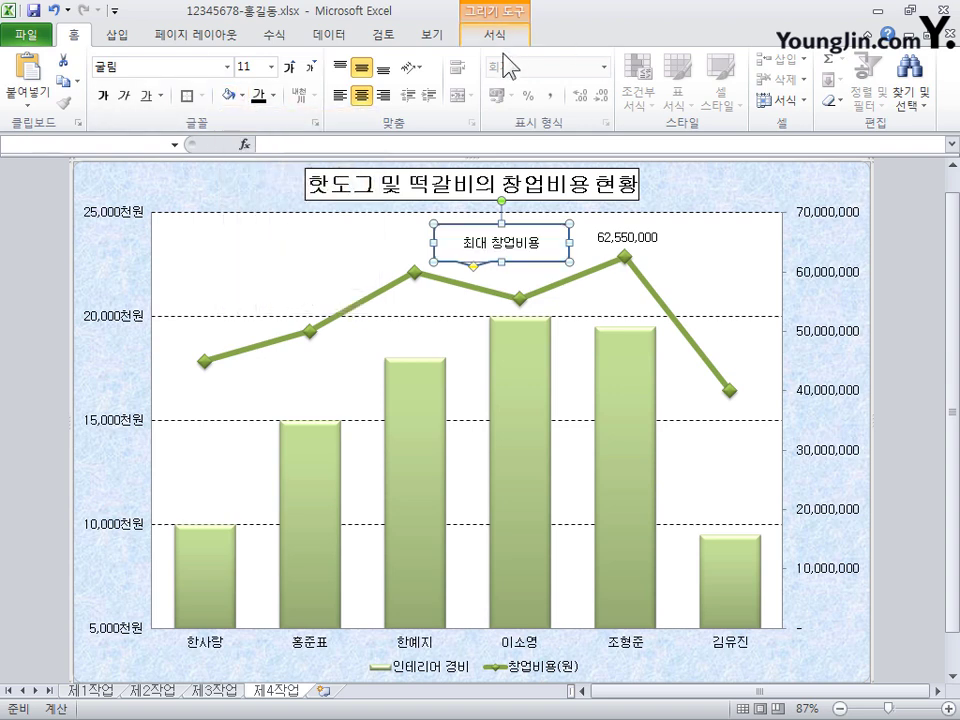
{"action": "left_click", "coordinate": [505, 38]}
{"action": "left_click", "coordinate": [444, 58]}
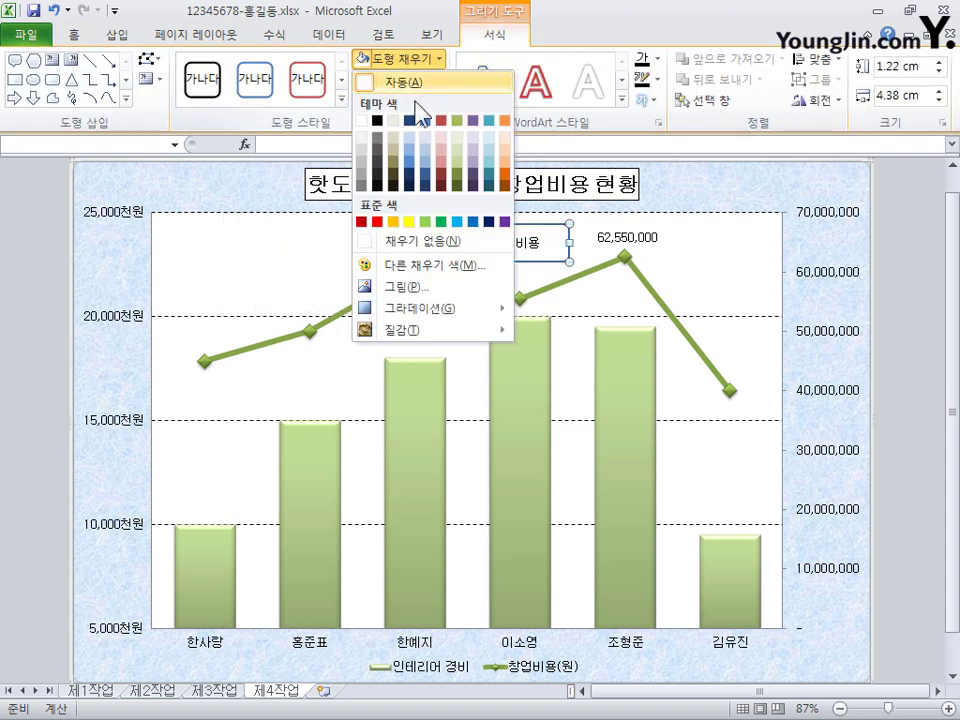
{"action": "left_click", "coordinate": [604, 130]}
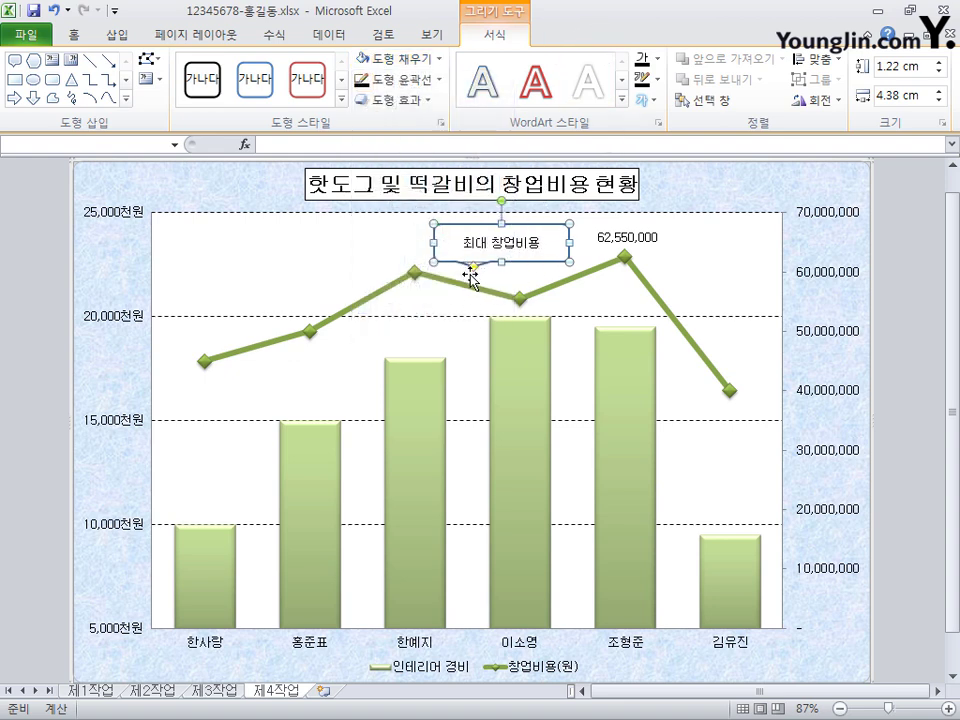
Point the callout's tail at the 62,550,000 data label
{"action": "left_click_drag", "start_coordinate": [476, 270], "coordinate": [597, 245]}
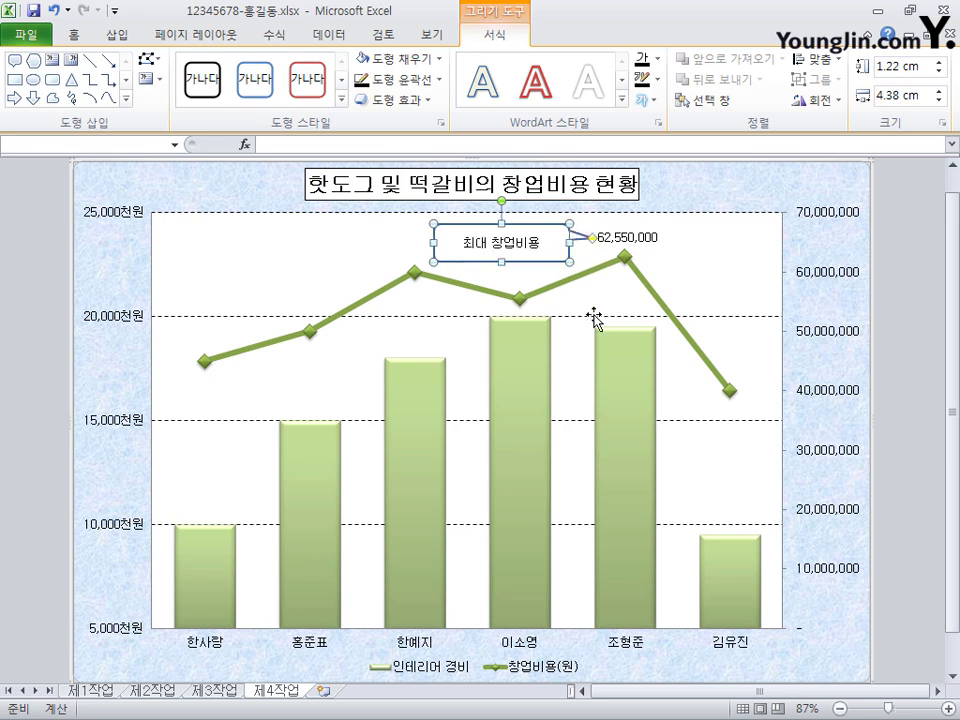
{"action": "left_click", "coordinate": [600, 332]}
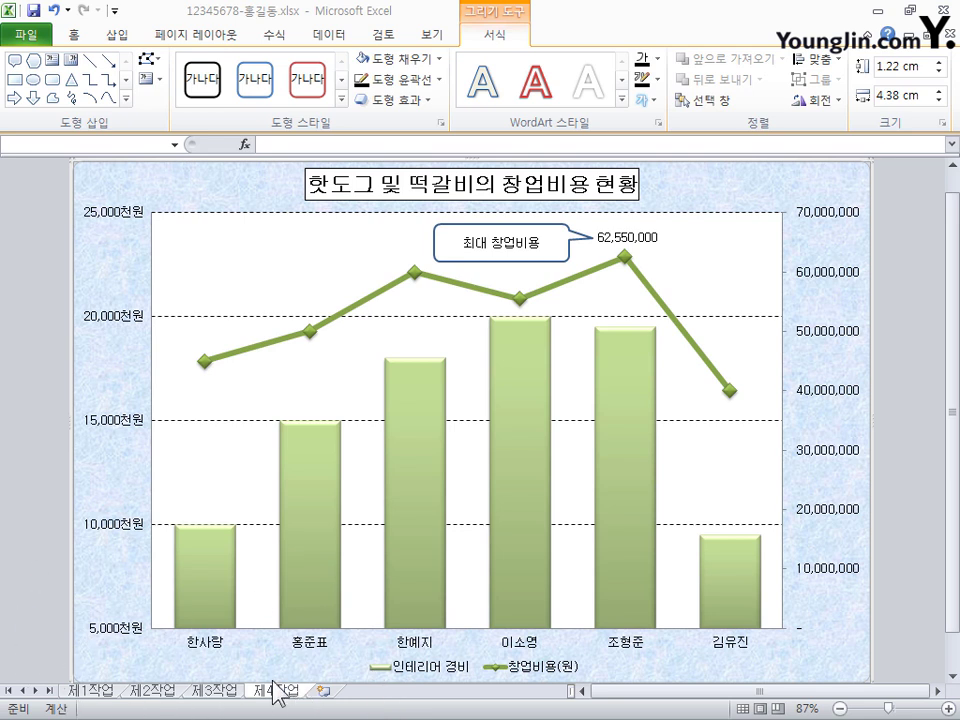
Save the workbook with the finished chart
{"action": "left_click", "coordinate": [50, 12]}
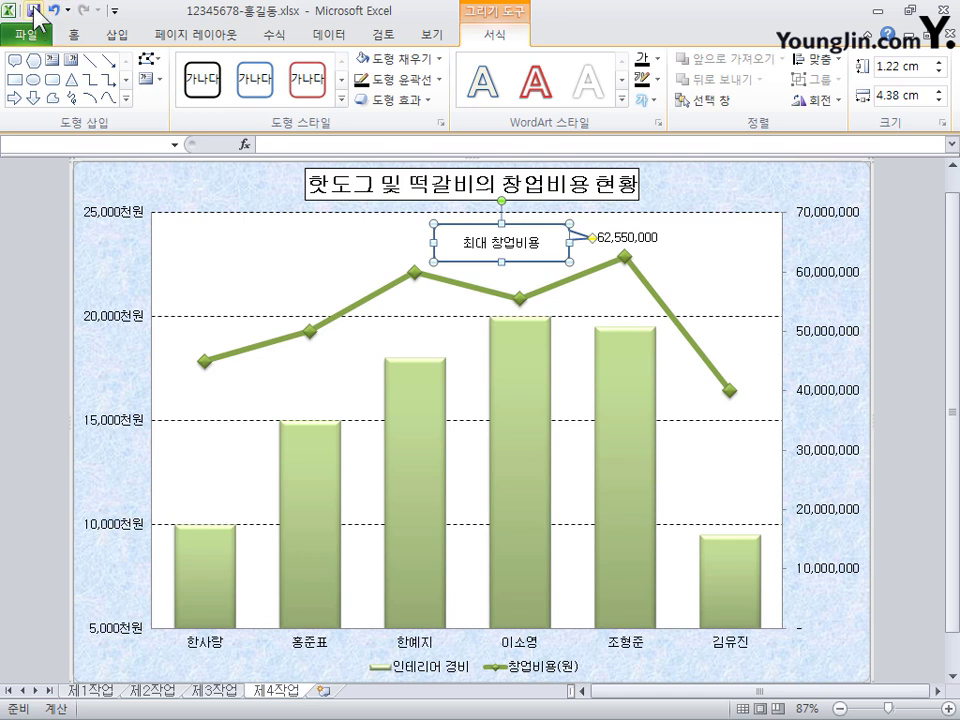
{"action": "left_click", "coordinate": [36, 12]}
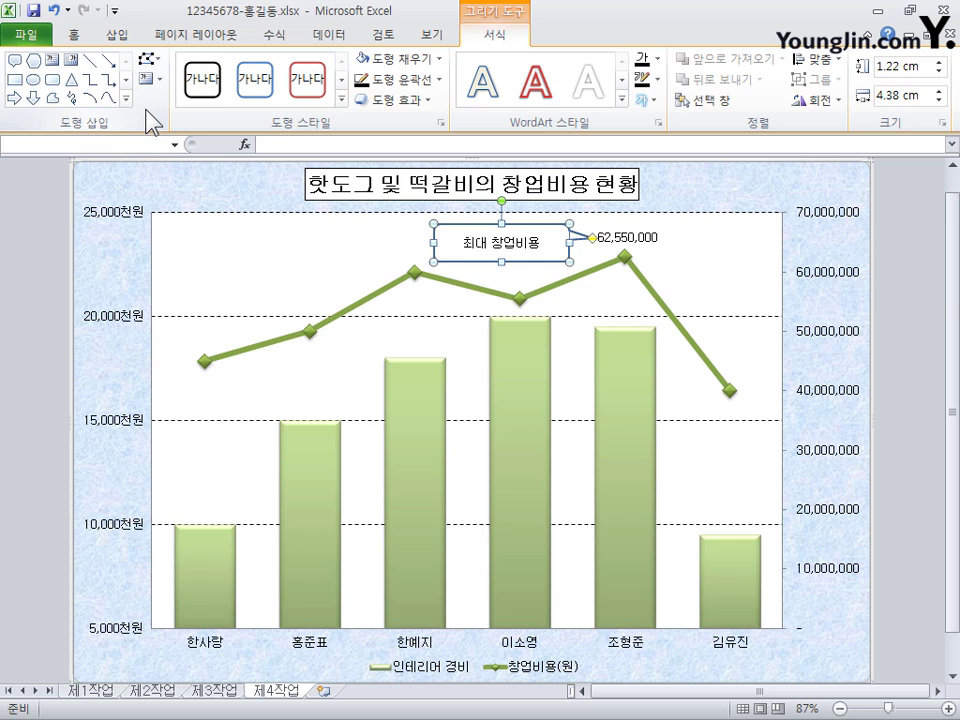
{"action": "scroll", "coordinate": [150, 122], "scroll_direction": "up", "scroll_amount": 7}
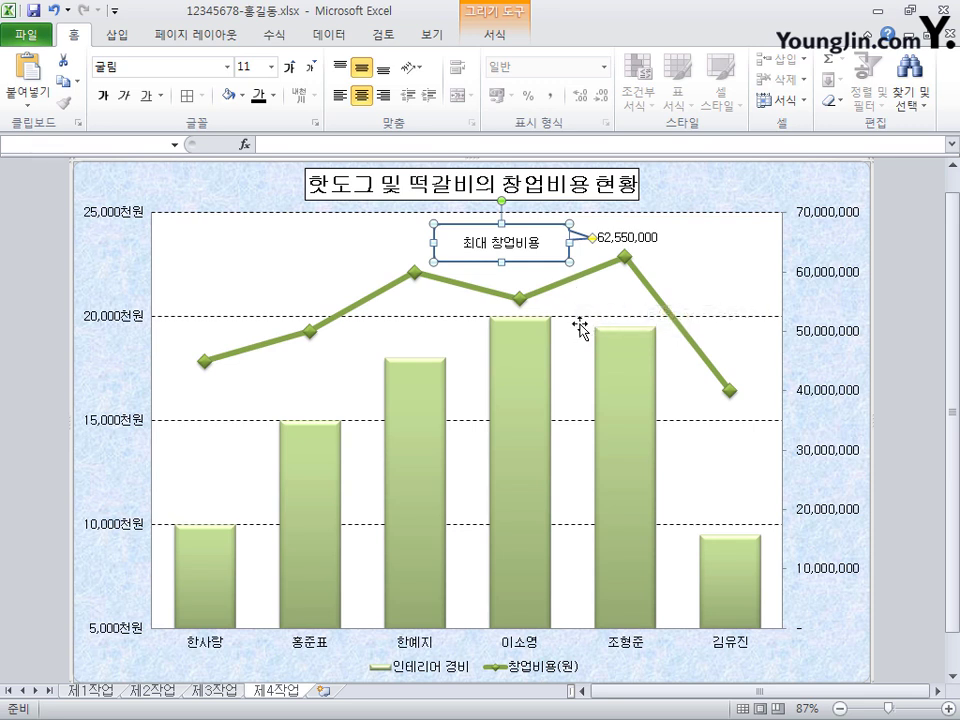
Open the DCOUNTA formula in cell E13 of sheet 제1작업 and bring up the help topic for that function
{"action": "left_click", "coordinate": [92, 690]}
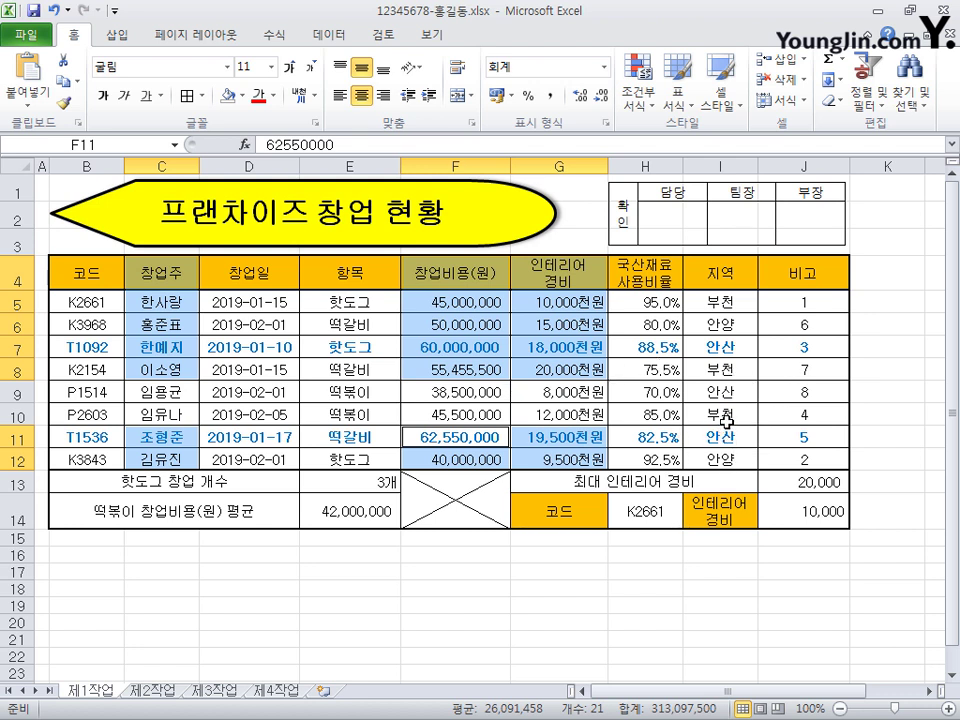
{"action": "left_click", "coordinate": [374, 478]}
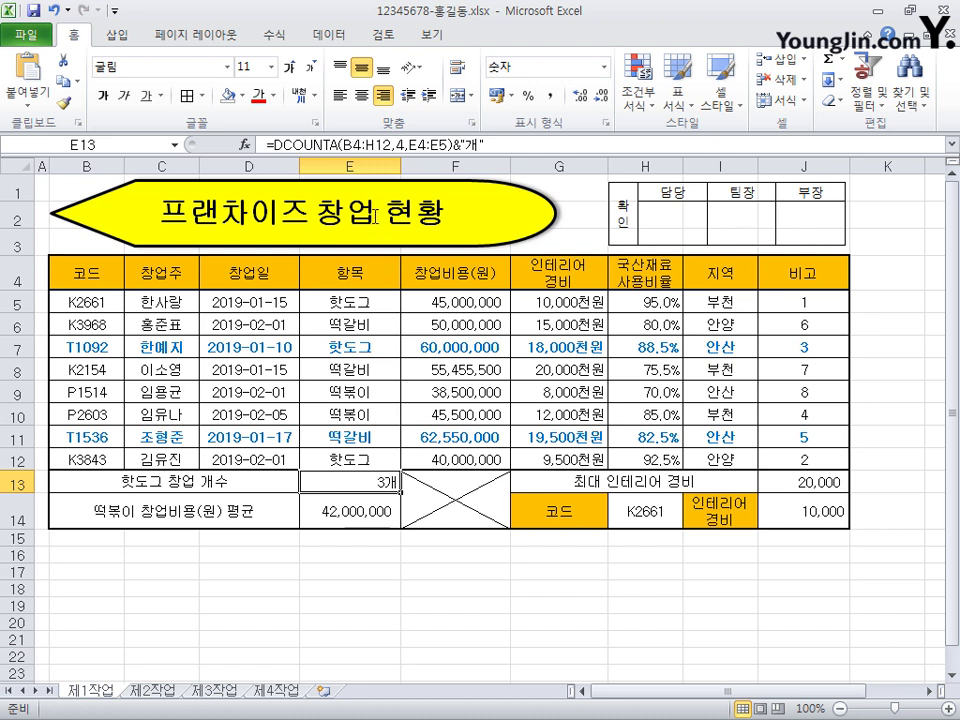
{"action": "left_click", "coordinate": [331, 144]}
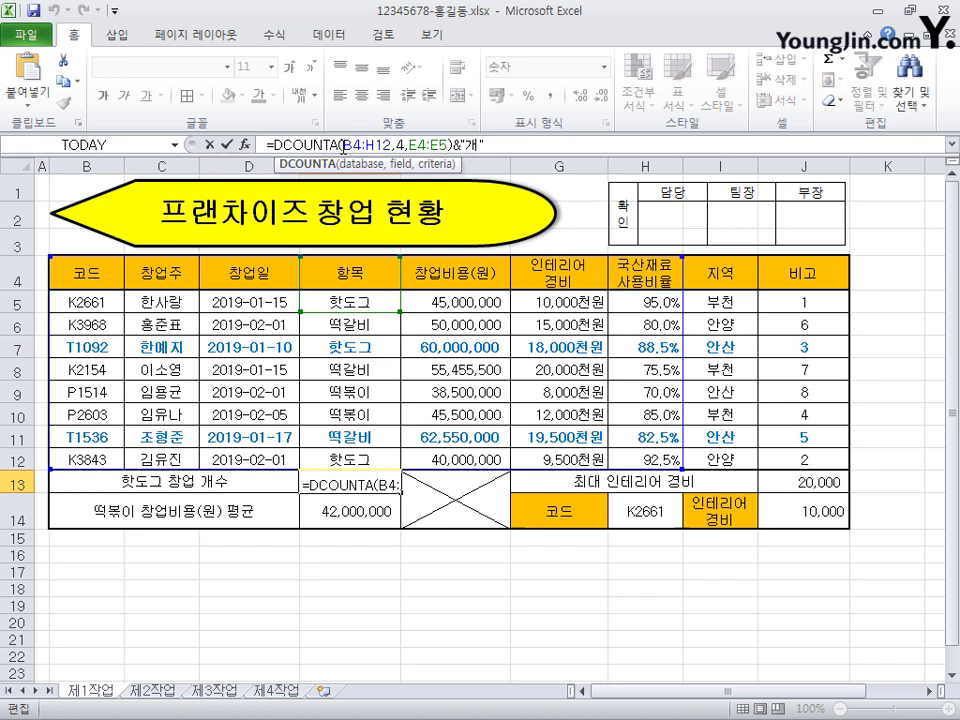
{"action": "key", "text": "Right"}
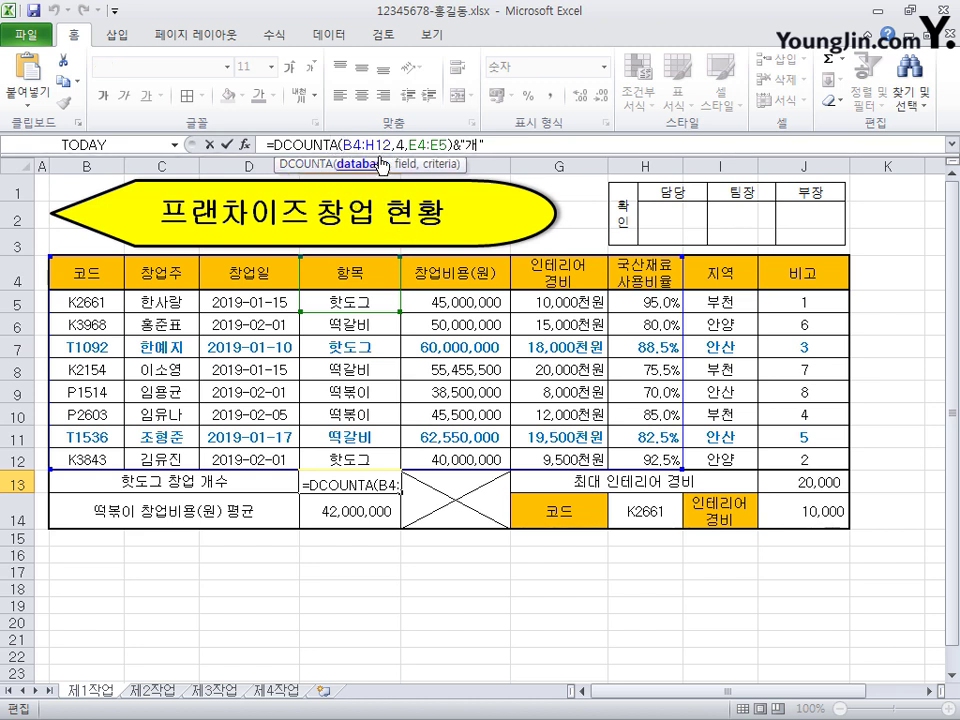
{"action": "left_click", "coordinate": [307, 163]}
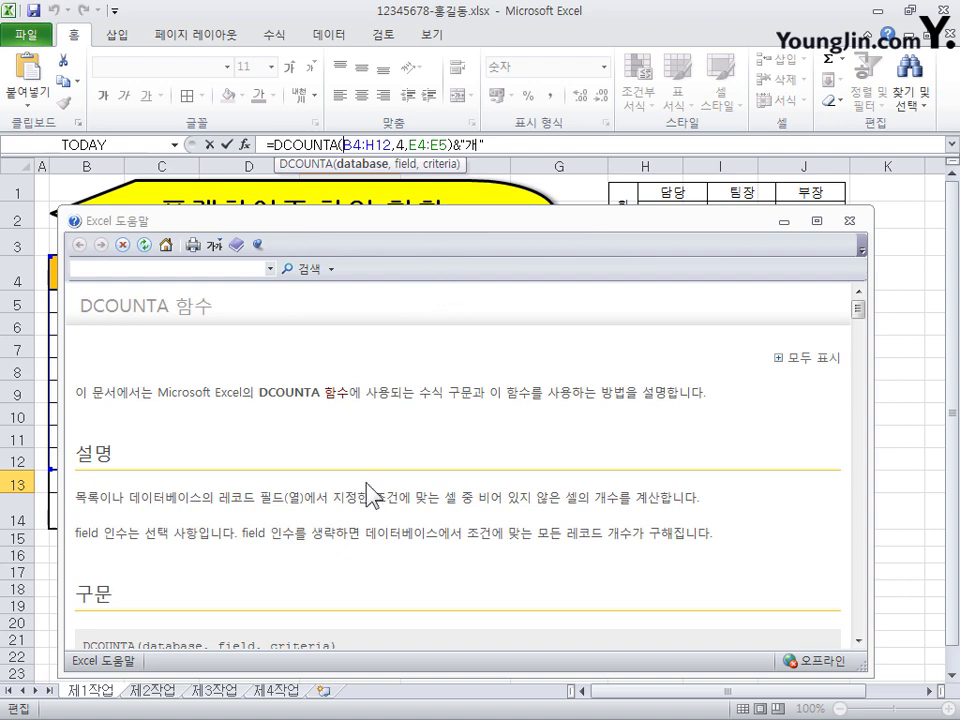
Read the DCOUNTA help on its description, arguments, remarks and examples, and close the help and the formula in E13
{"action": "scroll", "coordinate": [557, 413], "scroll_direction": "down", "scroll_amount": 2}
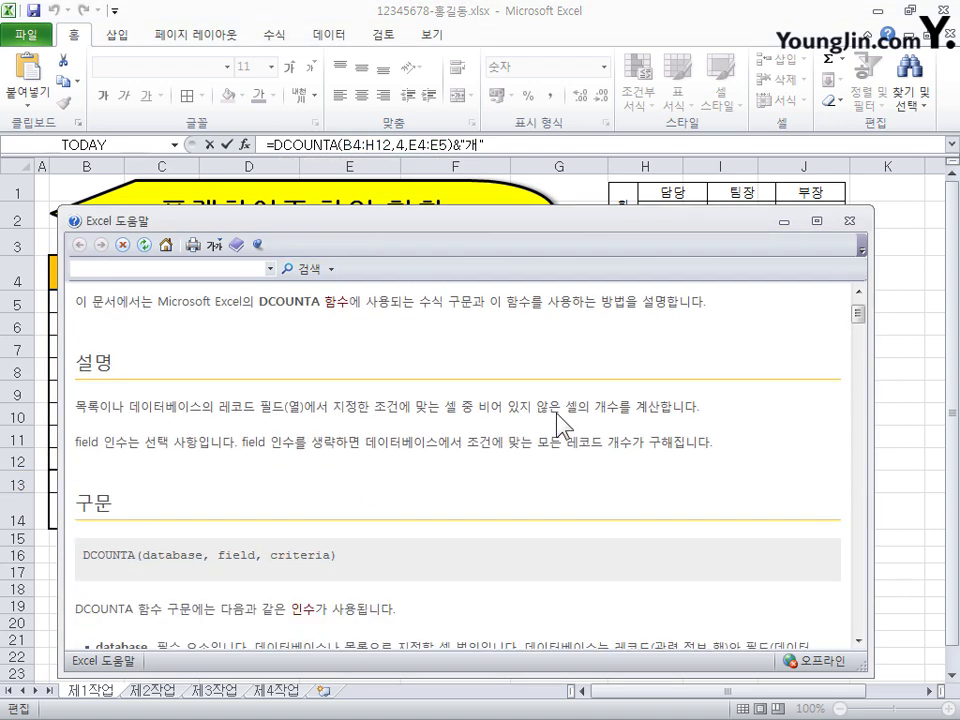
{"action": "scroll", "coordinate": [557, 425], "scroll_direction": "down", "scroll_amount": 6}
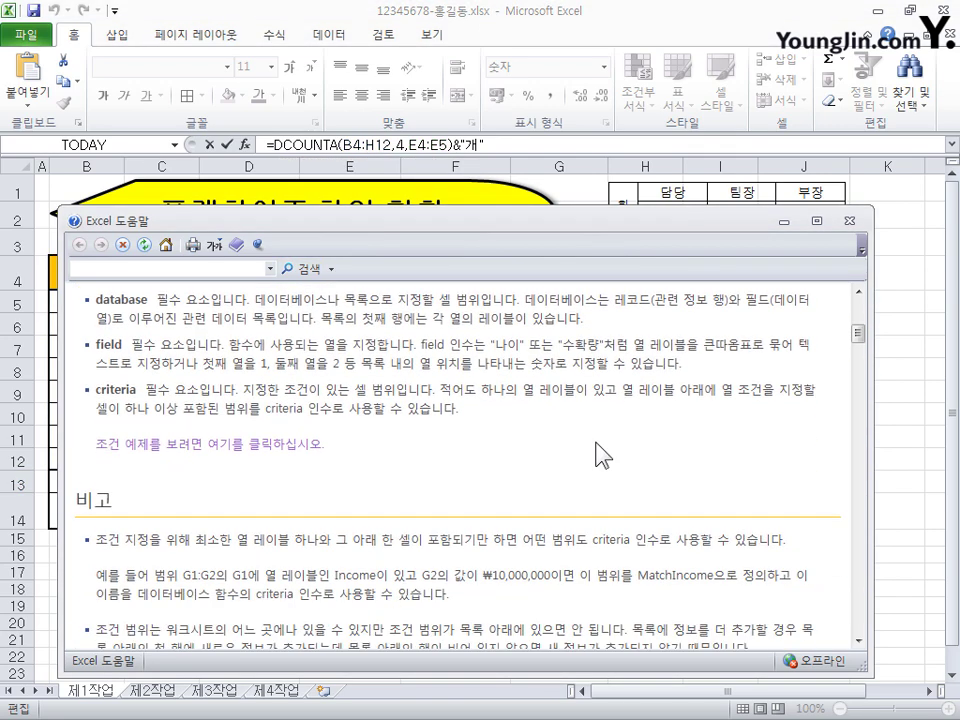
{"action": "scroll", "coordinate": [585, 462], "scroll_direction": "down", "scroll_amount": 6}
{"action": "scroll", "coordinate": [343, 371], "scroll_direction": "up", "scroll_amount": 2}
{"action": "scroll", "coordinate": [407, 500], "scroll_direction": "down", "scroll_amount": 8}
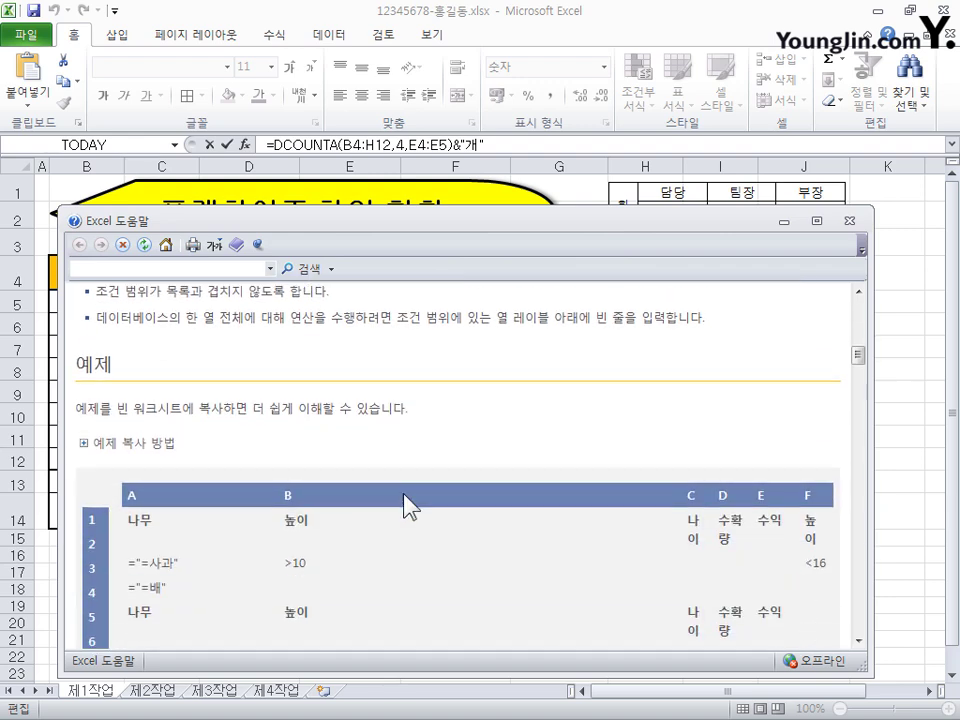
{"action": "scroll", "coordinate": [414, 488], "scroll_direction": "down", "scroll_amount": 7}
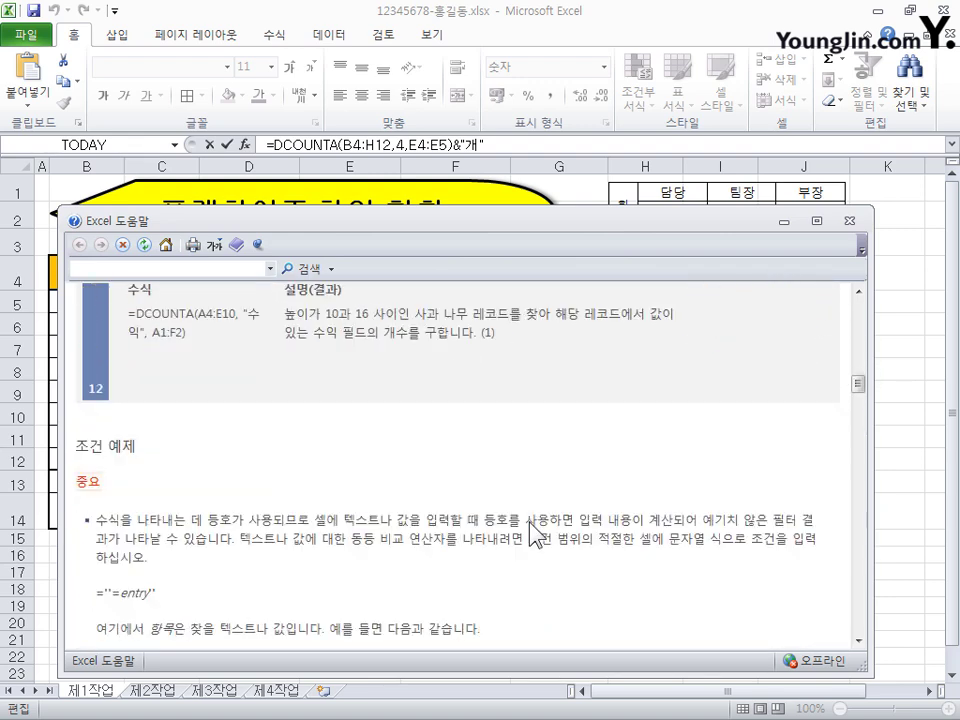
{"action": "scroll", "coordinate": [531, 525], "scroll_direction": "up", "scroll_amount": 10}
{"action": "scroll", "coordinate": [529, 517], "scroll_direction": "up", "scroll_amount": 3}
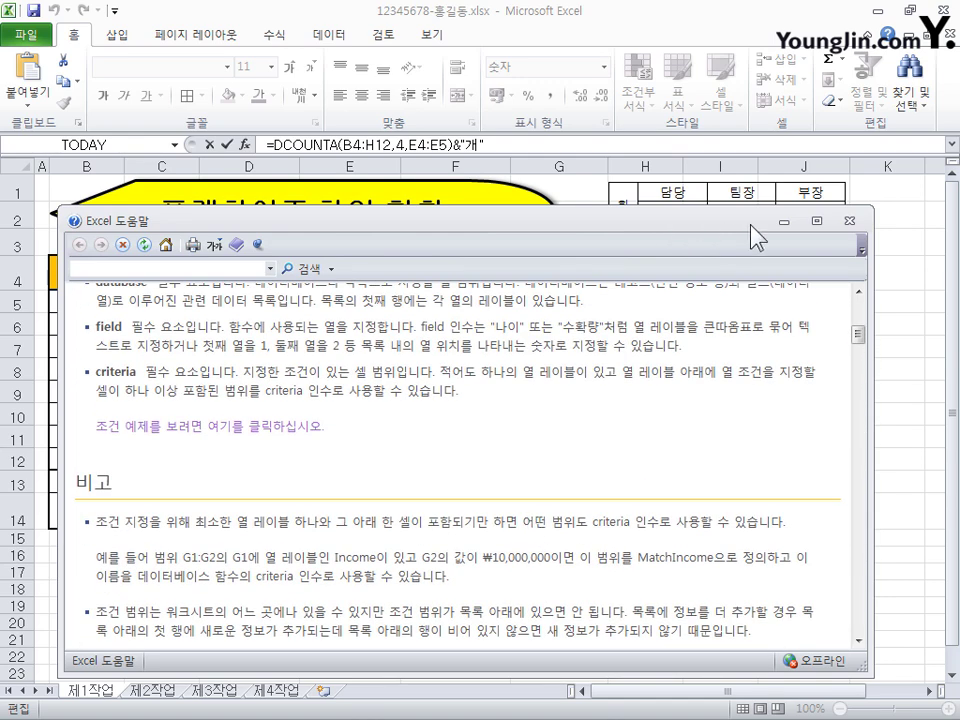
{"action": "left_click", "coordinate": [849, 222]}
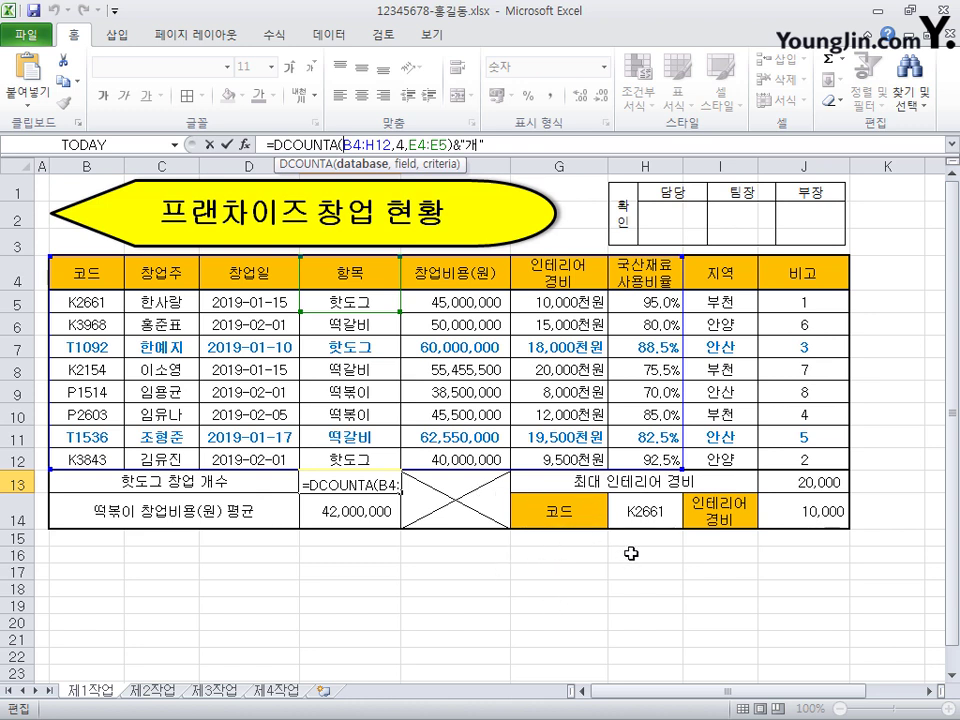
{"action": "key", "text": "ctrl+Return"}
Examine the SUMIF and COUNTIF average formula in cell E14 alongside the tables on 제2작업 and 제3작업, and discard the formula edit
{"action": "left_click", "coordinate": [378, 513]}
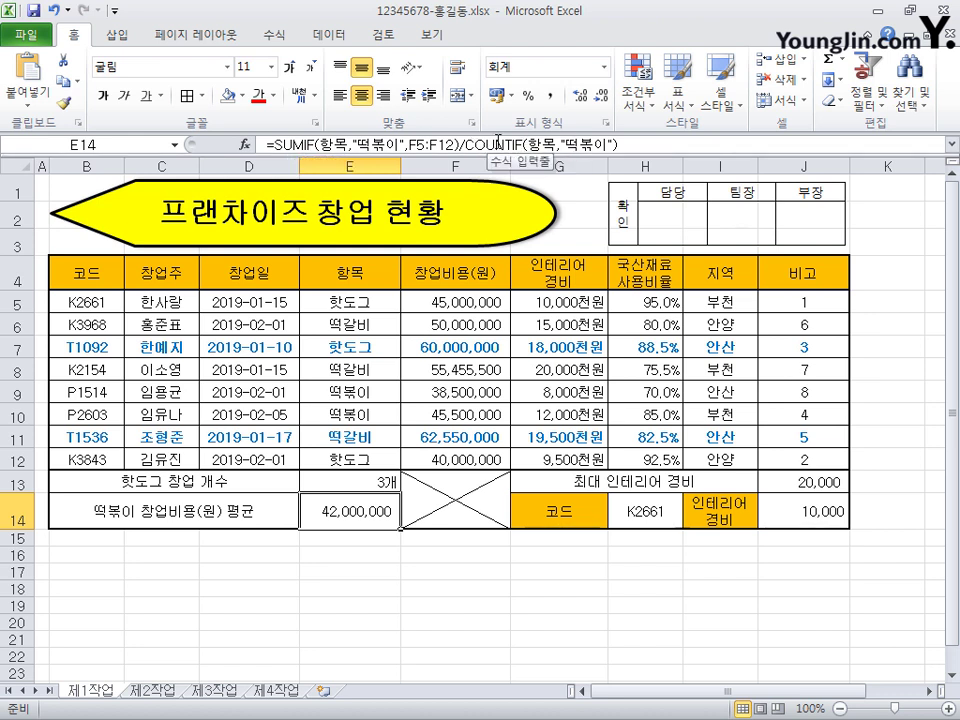
{"action": "left_click", "coordinate": [320, 143]}
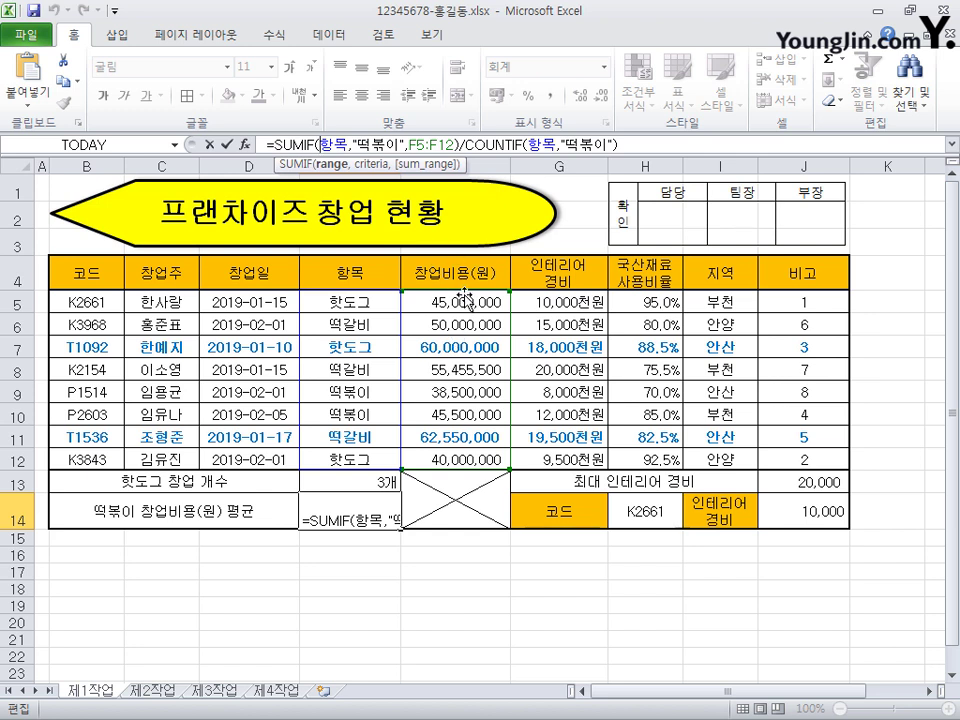
{"action": "left_click", "coordinate": [175, 692]}
{"action": "left_click", "coordinate": [207, 692]}
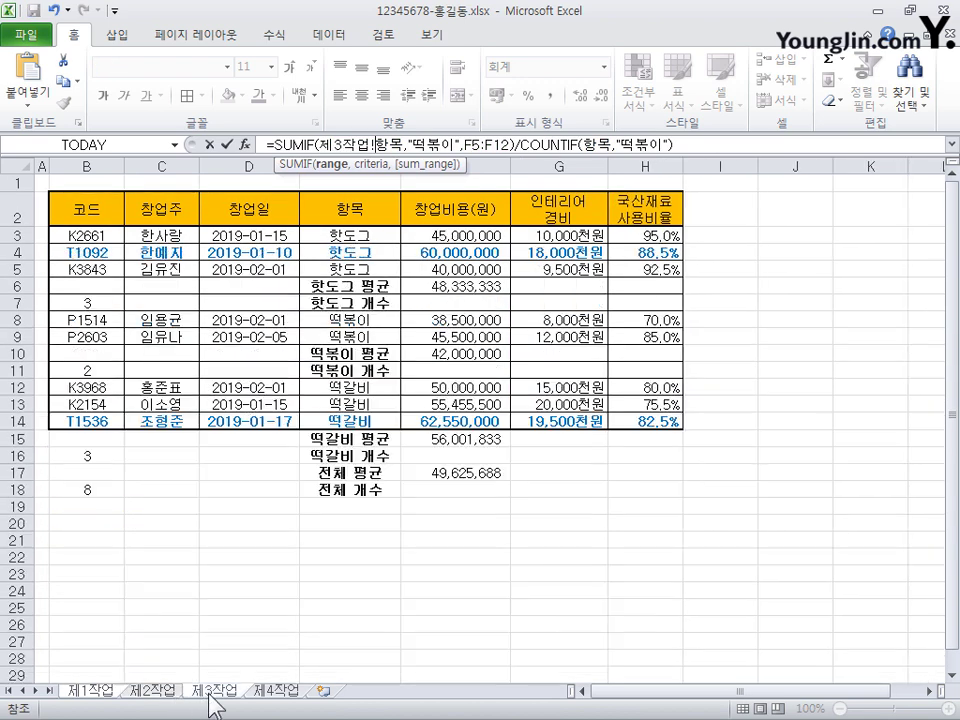
{"action": "left_click", "coordinate": [155, 690]}
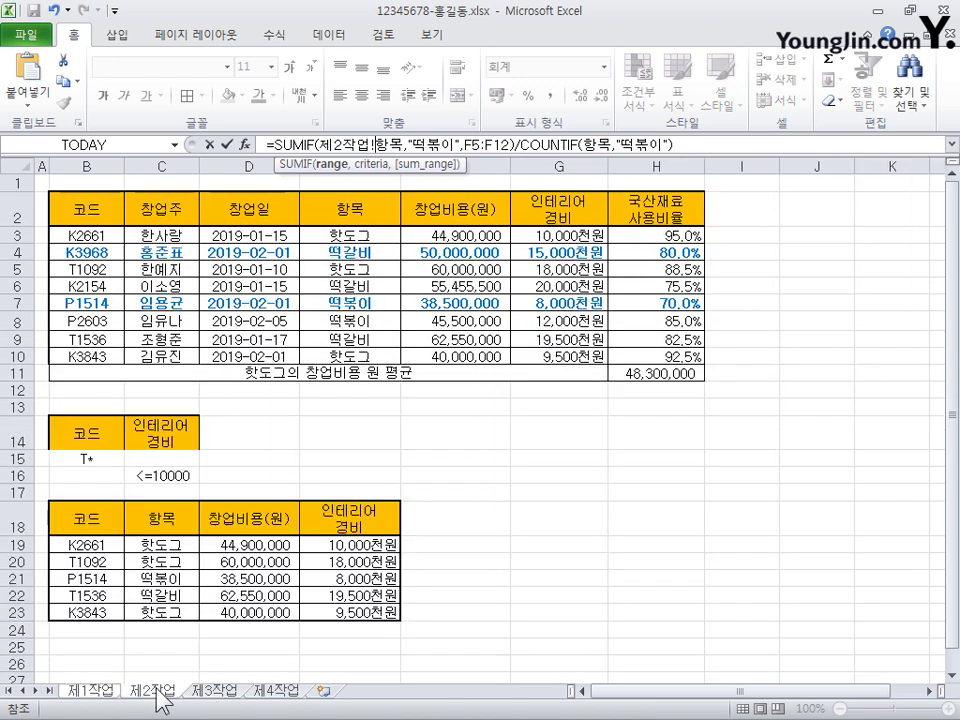
{"action": "left_click", "coordinate": [216, 690]}
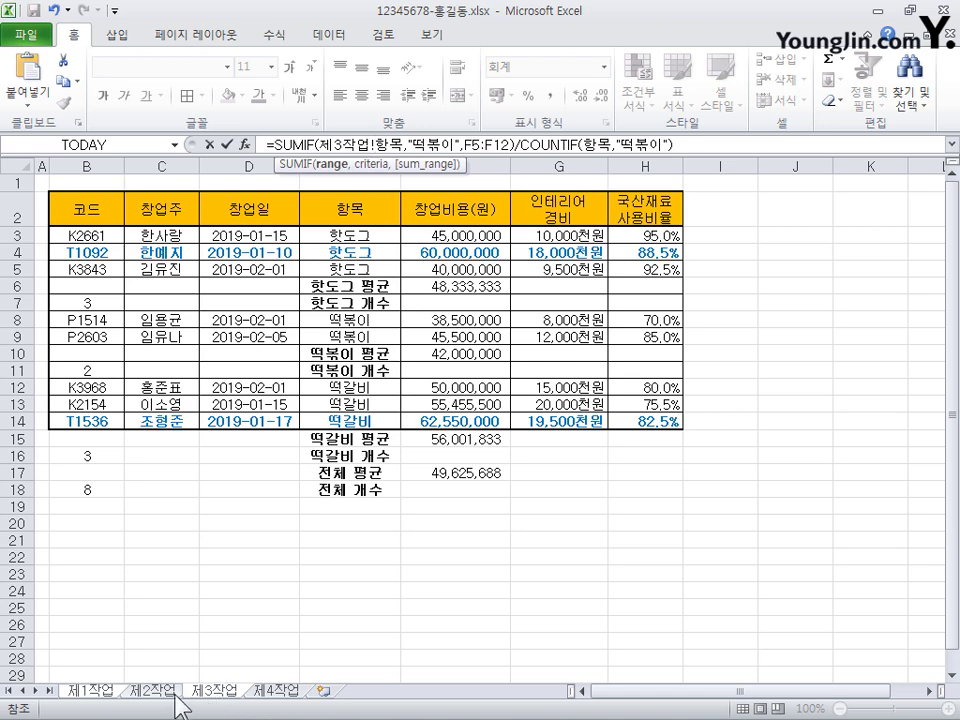
{"action": "left_click", "coordinate": [172, 697]}
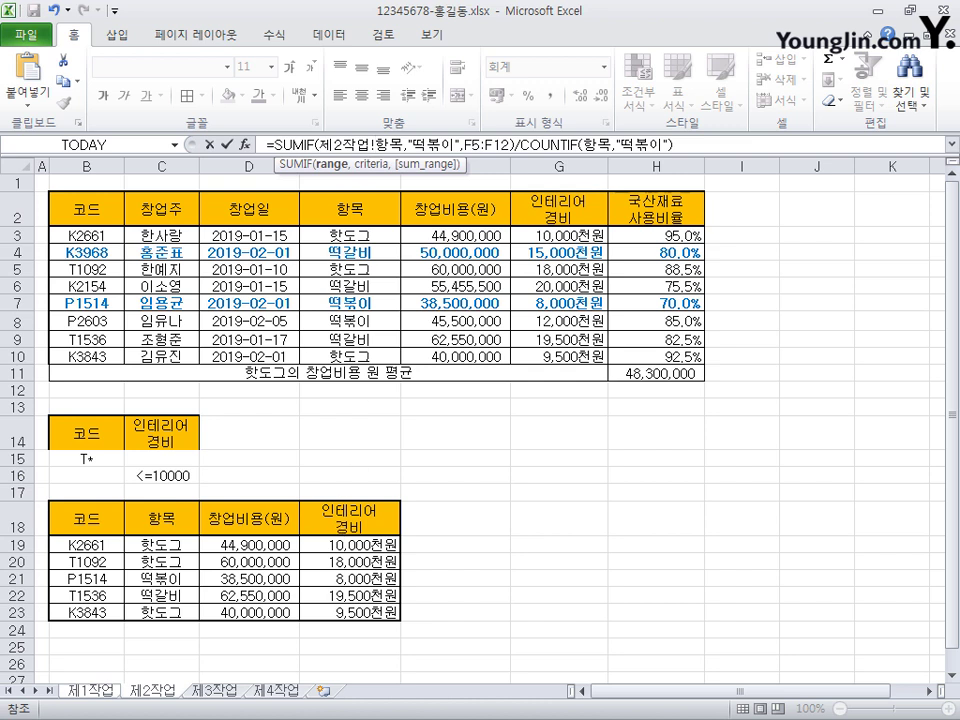
{"action": "key", "text": "Escape"}
Review the chart on sheet 제4작업 and the tables on sheets 제2작업, 제3작업 and 제1작업
{"action": "left_click", "coordinate": [285, 700]}
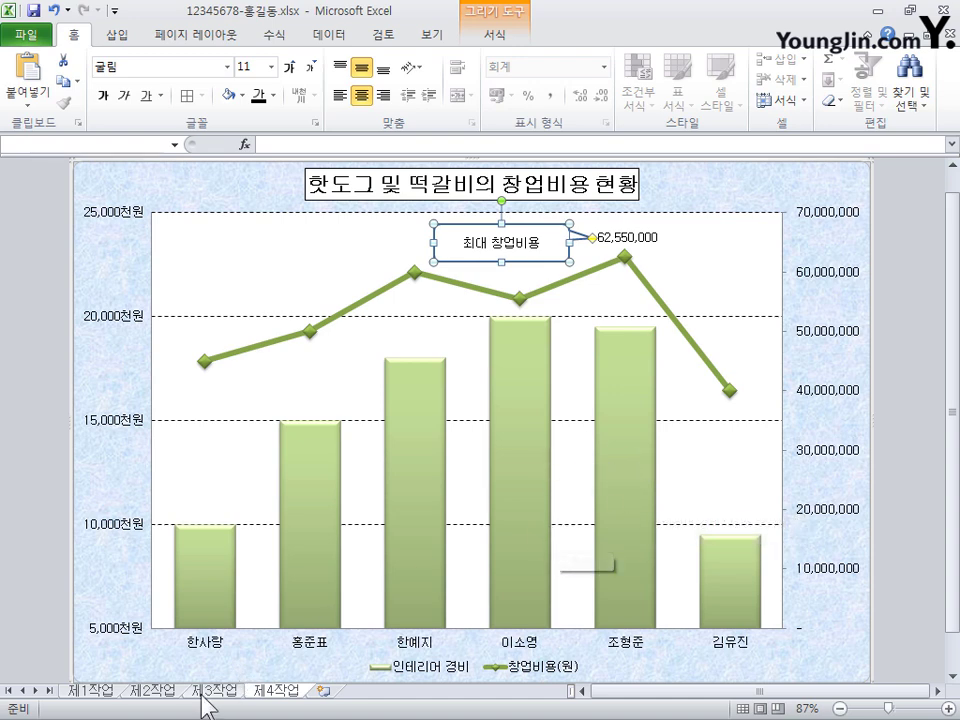
{"action": "left_click", "coordinate": [168, 690]}
{"action": "left_click", "coordinate": [350, 303]}
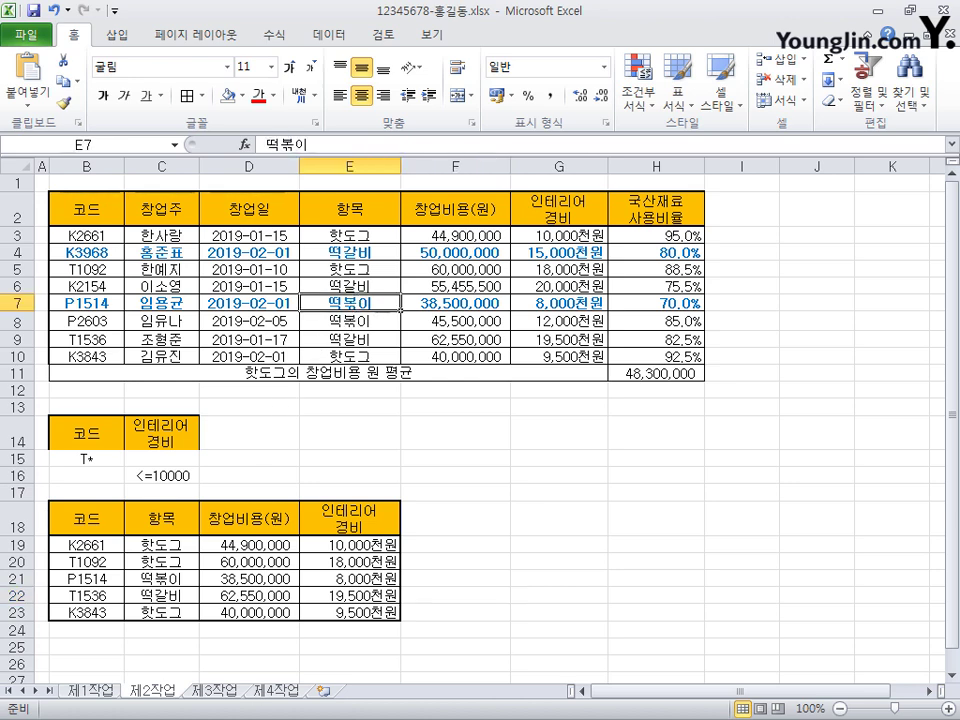
{"action": "left_click", "coordinate": [213, 690]}
{"action": "left_click", "coordinate": [638, 90]}
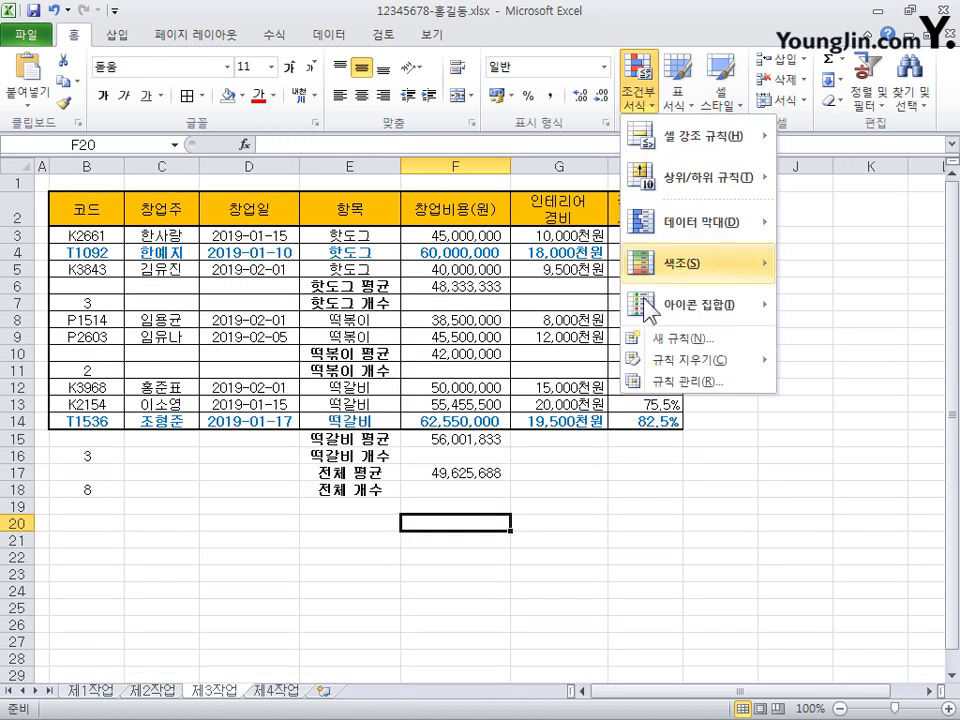
{"action": "left_click", "coordinate": [628, 6]}
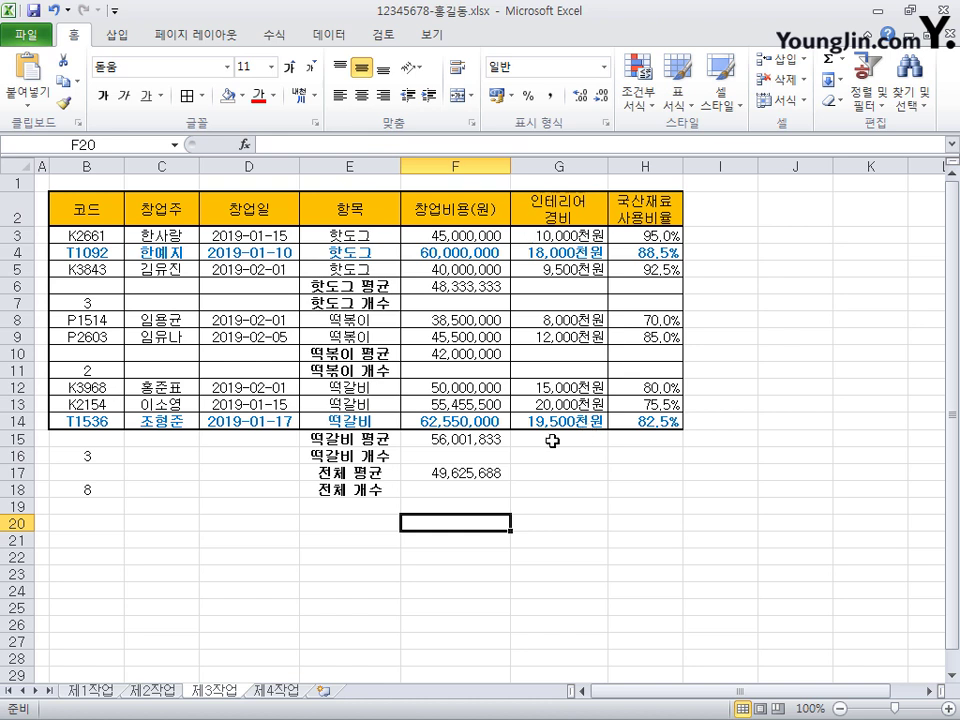
{"action": "left_click", "coordinate": [286, 421]}
{"action": "left_click", "coordinate": [273, 252]}
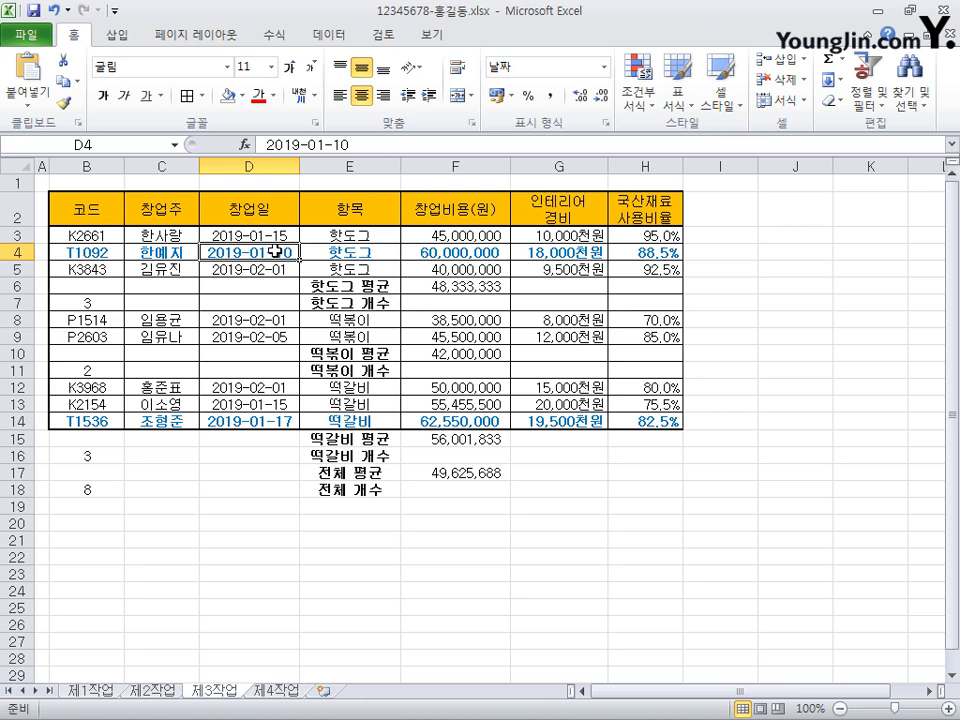
{"action": "left_click", "coordinate": [90, 690]}
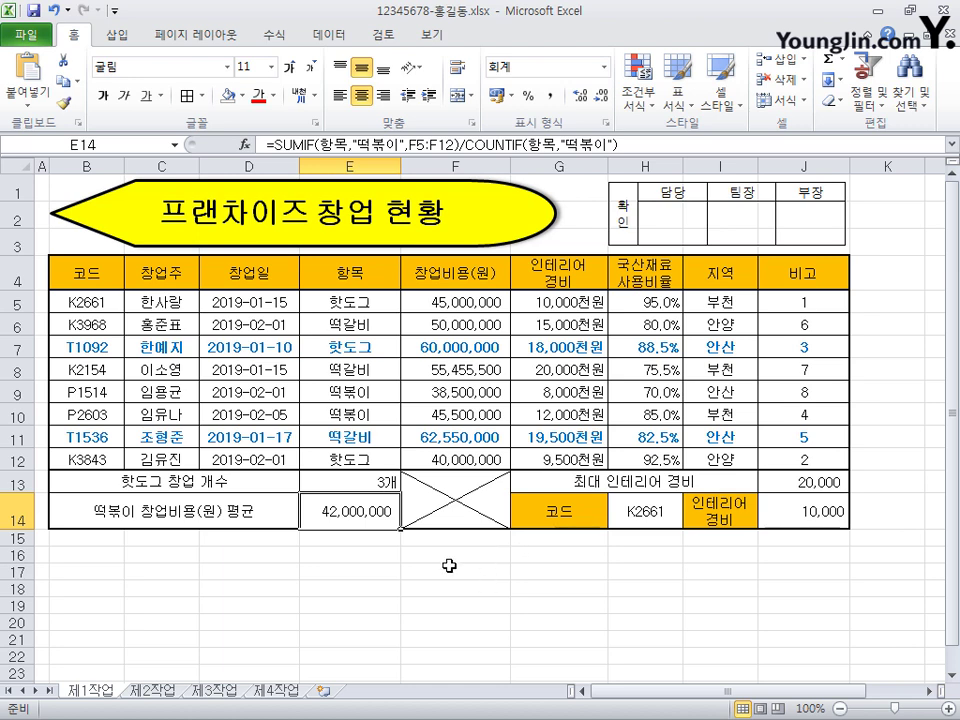
{"action": "left_click", "coordinate": [152, 690]}
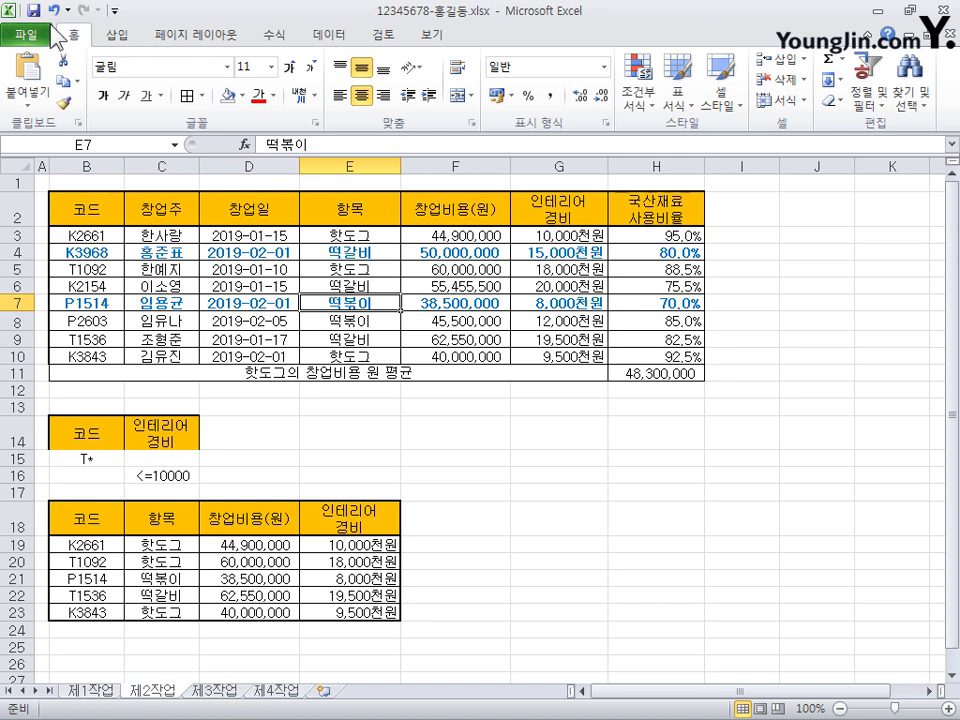